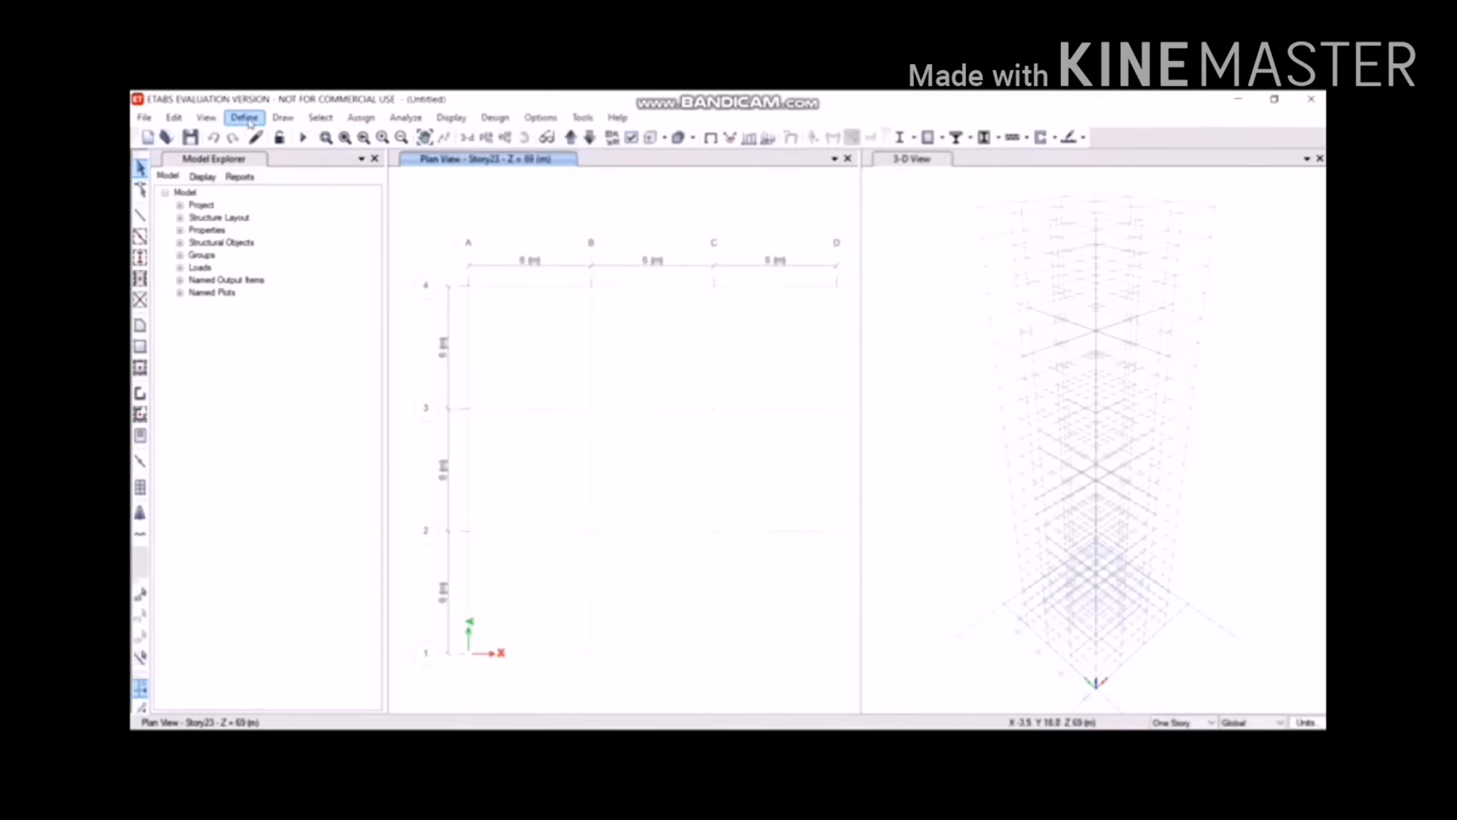
Add a new slab section named Slab150 with M40 concrete as its material.
{"action": "left_click", "coordinate": [248, 119]}
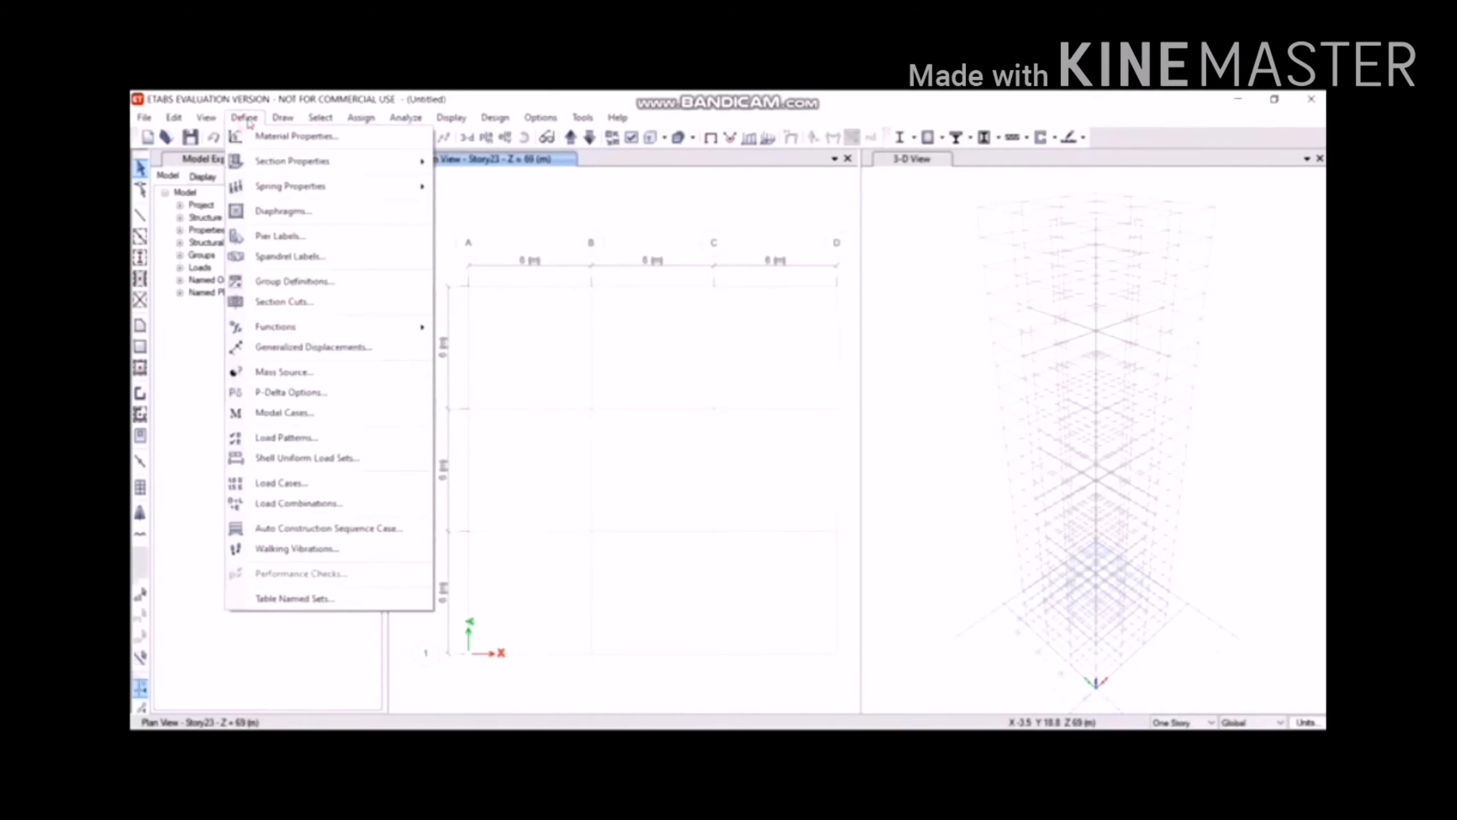
{"action": "mouse_move", "coordinate": [283, 161]}
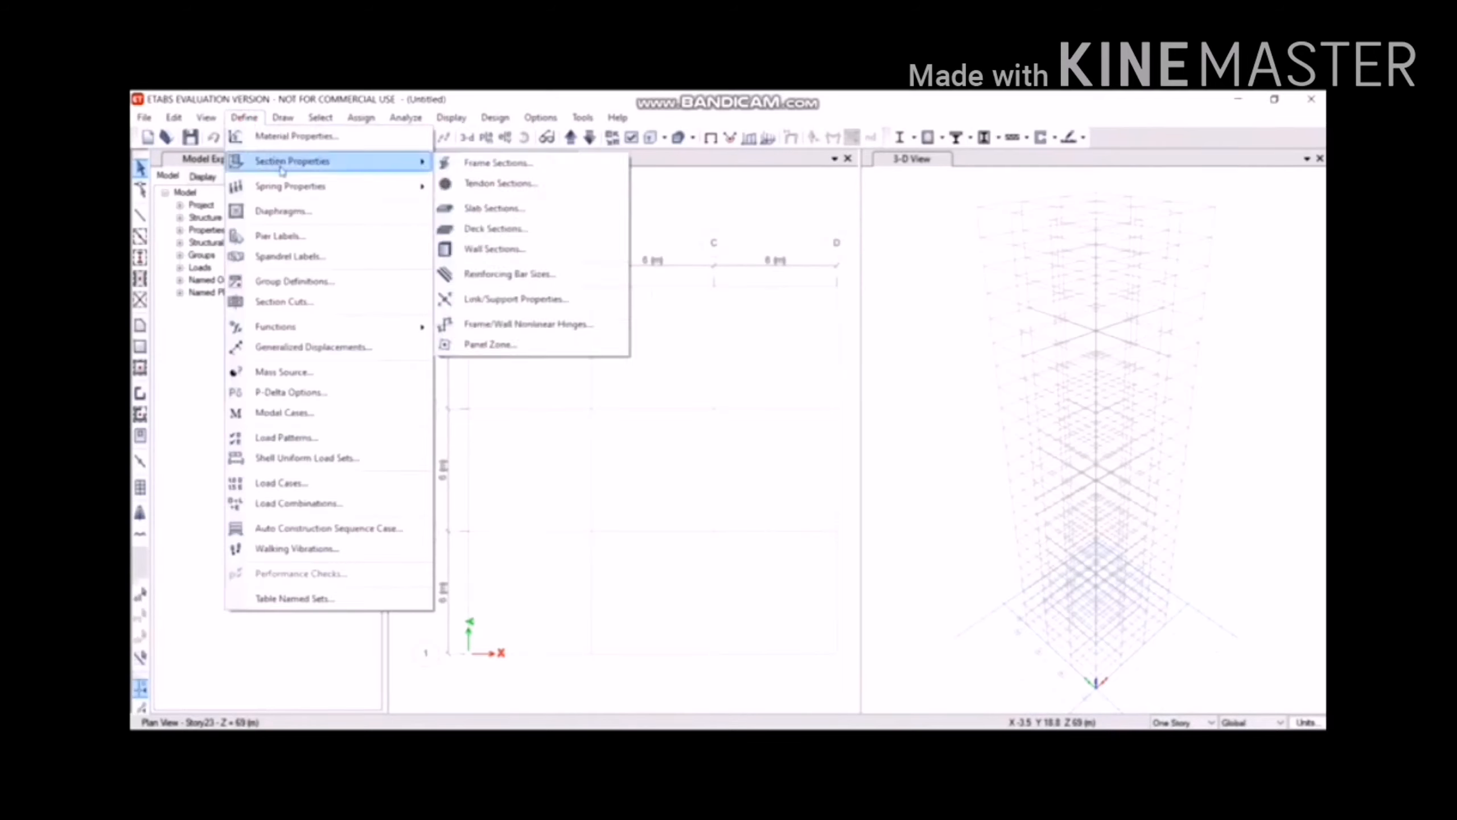
{"action": "left_click", "coordinate": [484, 211]}
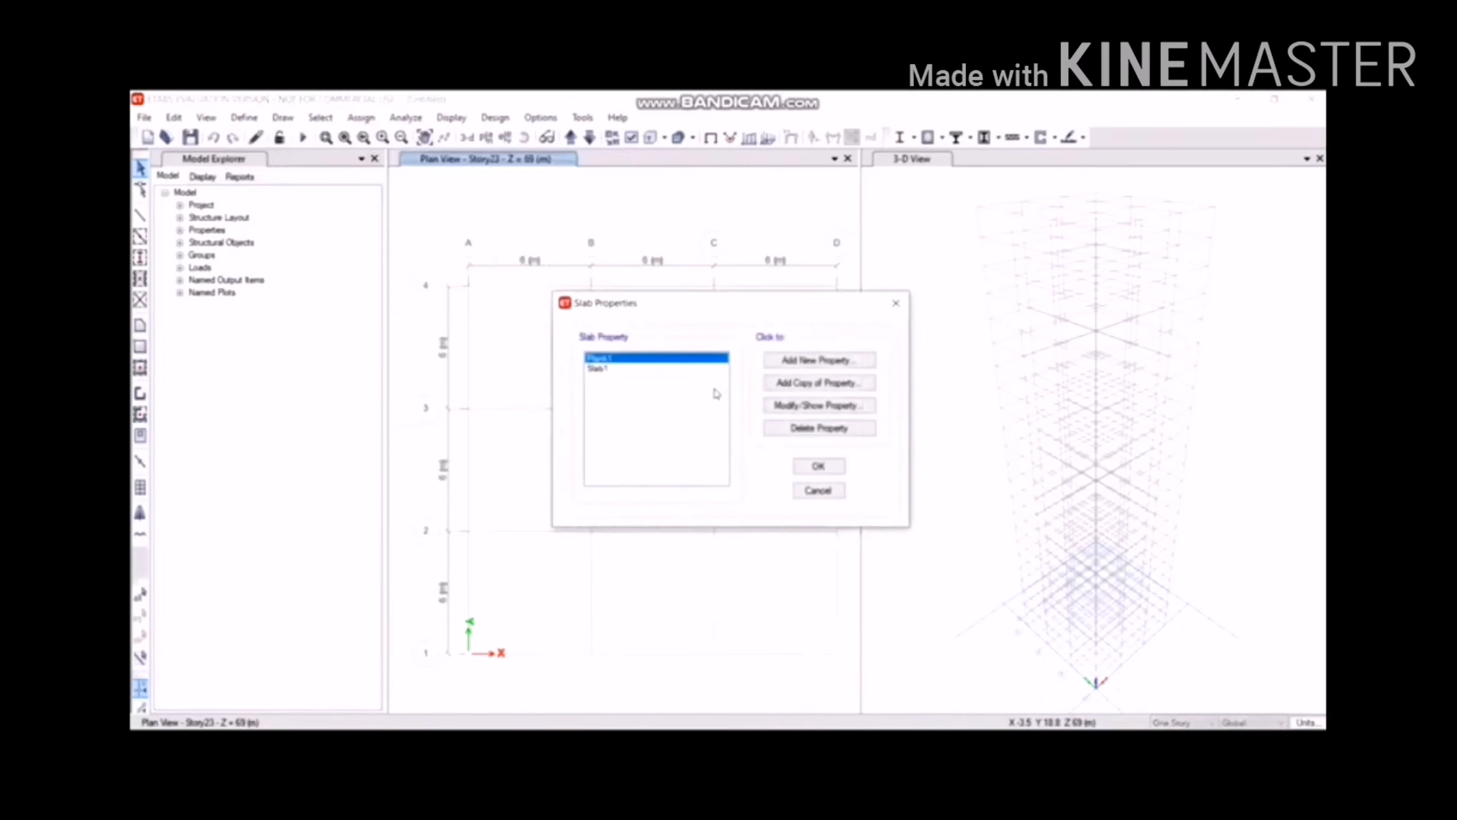
{"action": "left_click", "coordinate": [787, 360]}
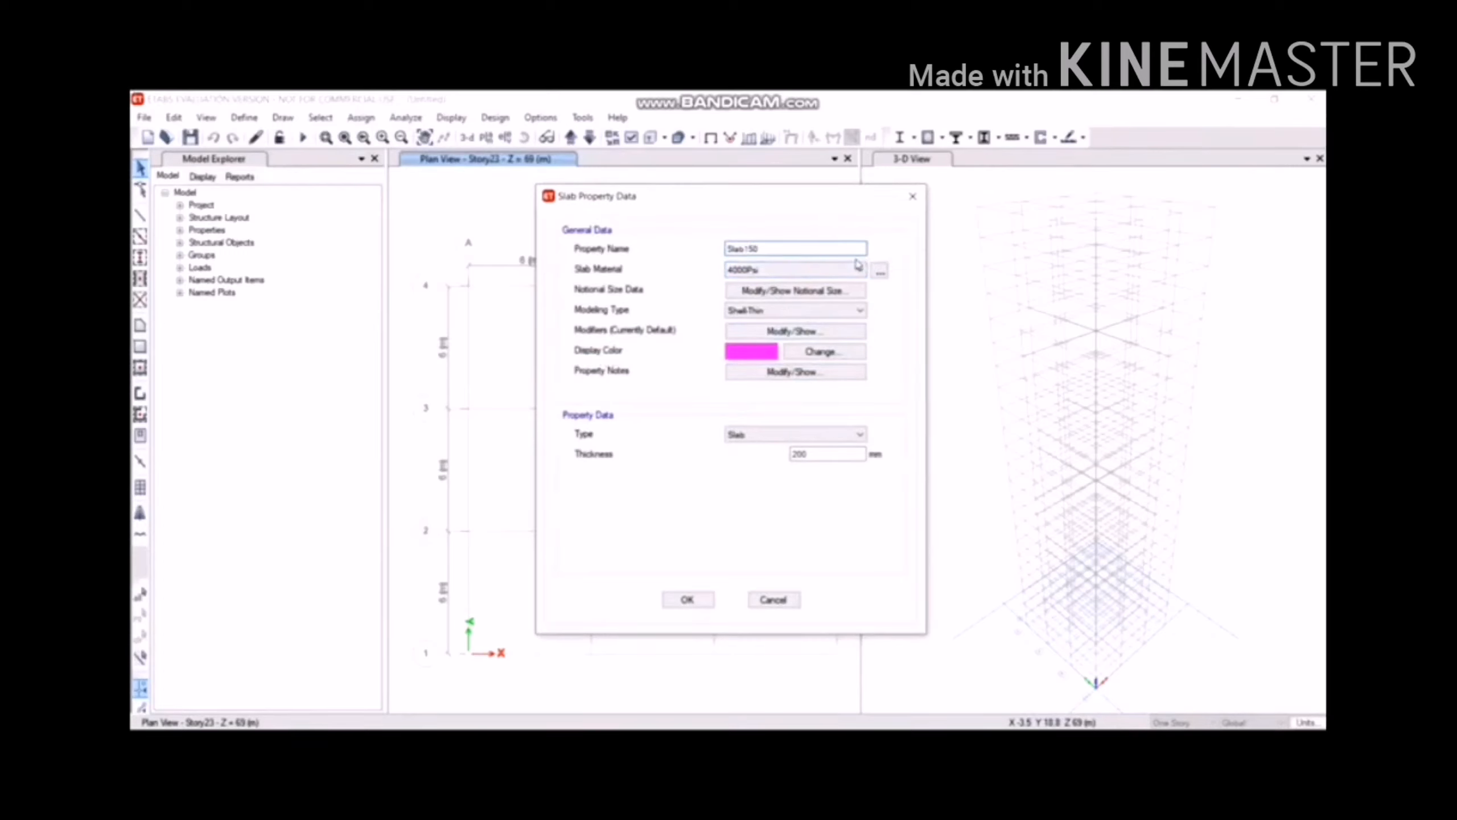
{"action": "left_click", "coordinate": [839, 289]}
{"action": "left_click", "coordinate": [839, 272]}
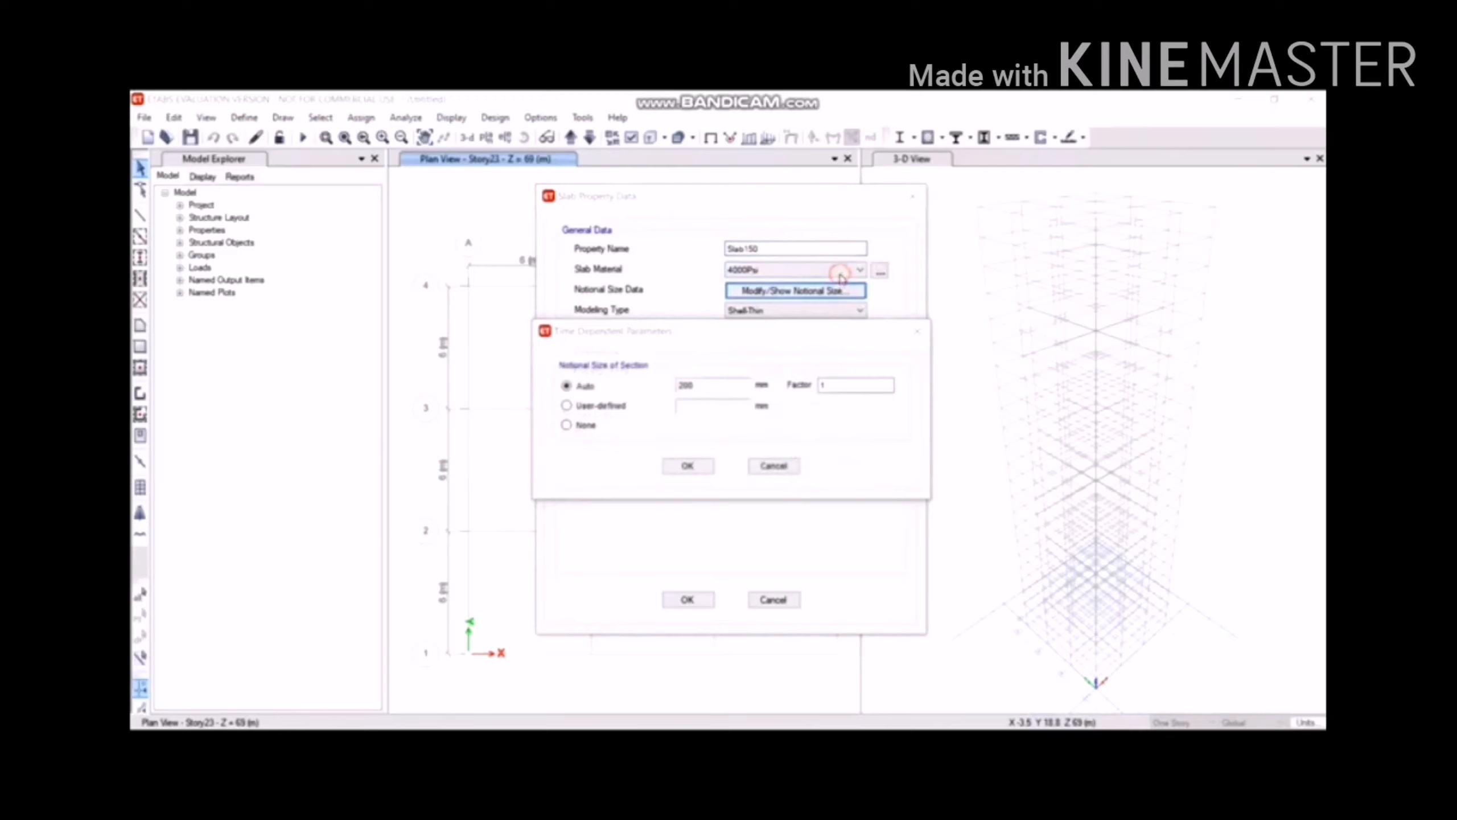
{"action": "left_click", "coordinate": [914, 333]}
{"action": "left_click", "coordinate": [861, 270]}
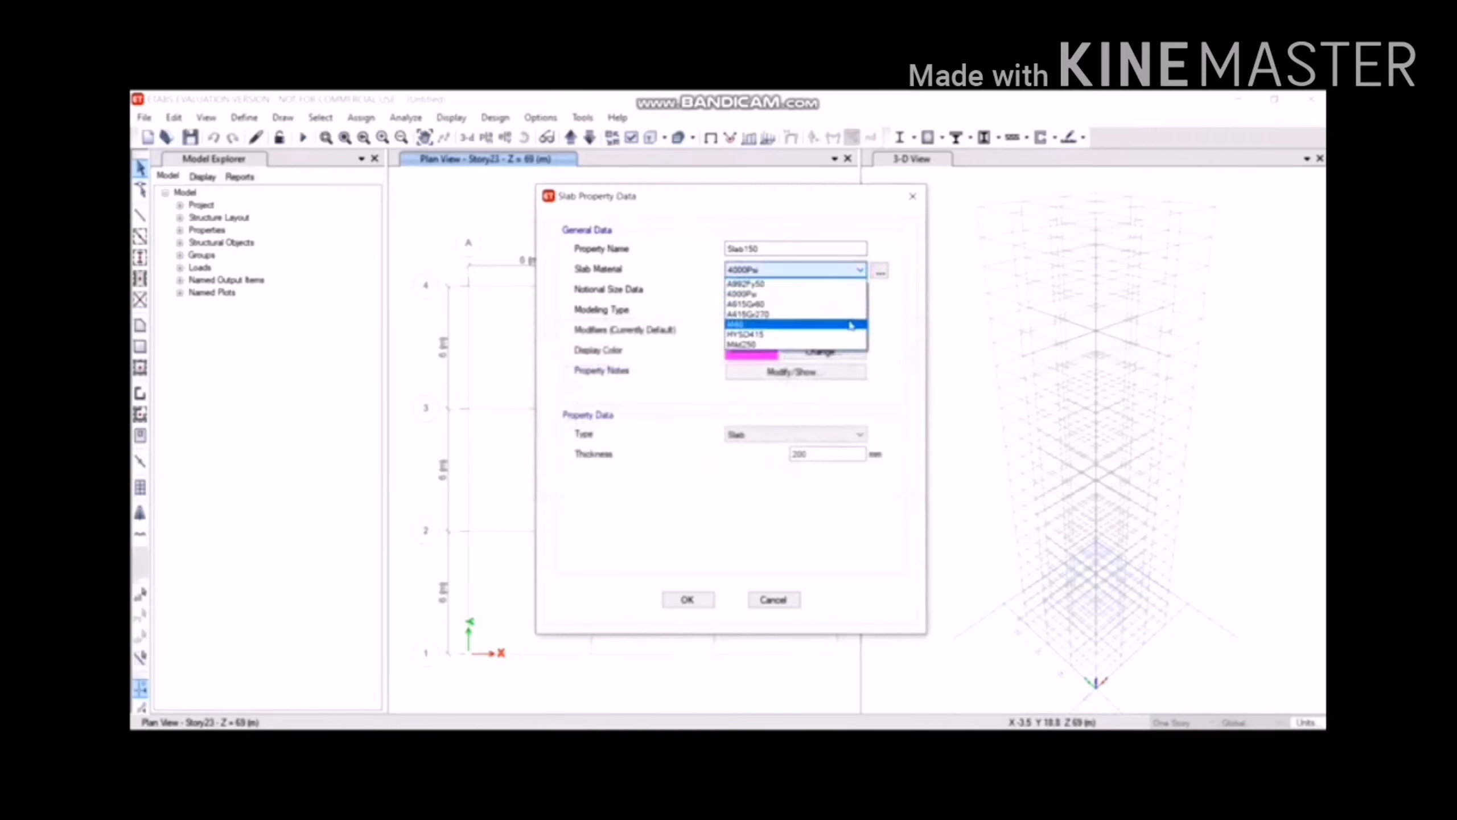
{"action": "left_click", "coordinate": [846, 317]}
Set the Slab150 thickness to 150 mm, save it and close the slab properties list.
{"action": "left_click_drag", "start_coordinate": [822, 456], "coordinate": [790, 455]}
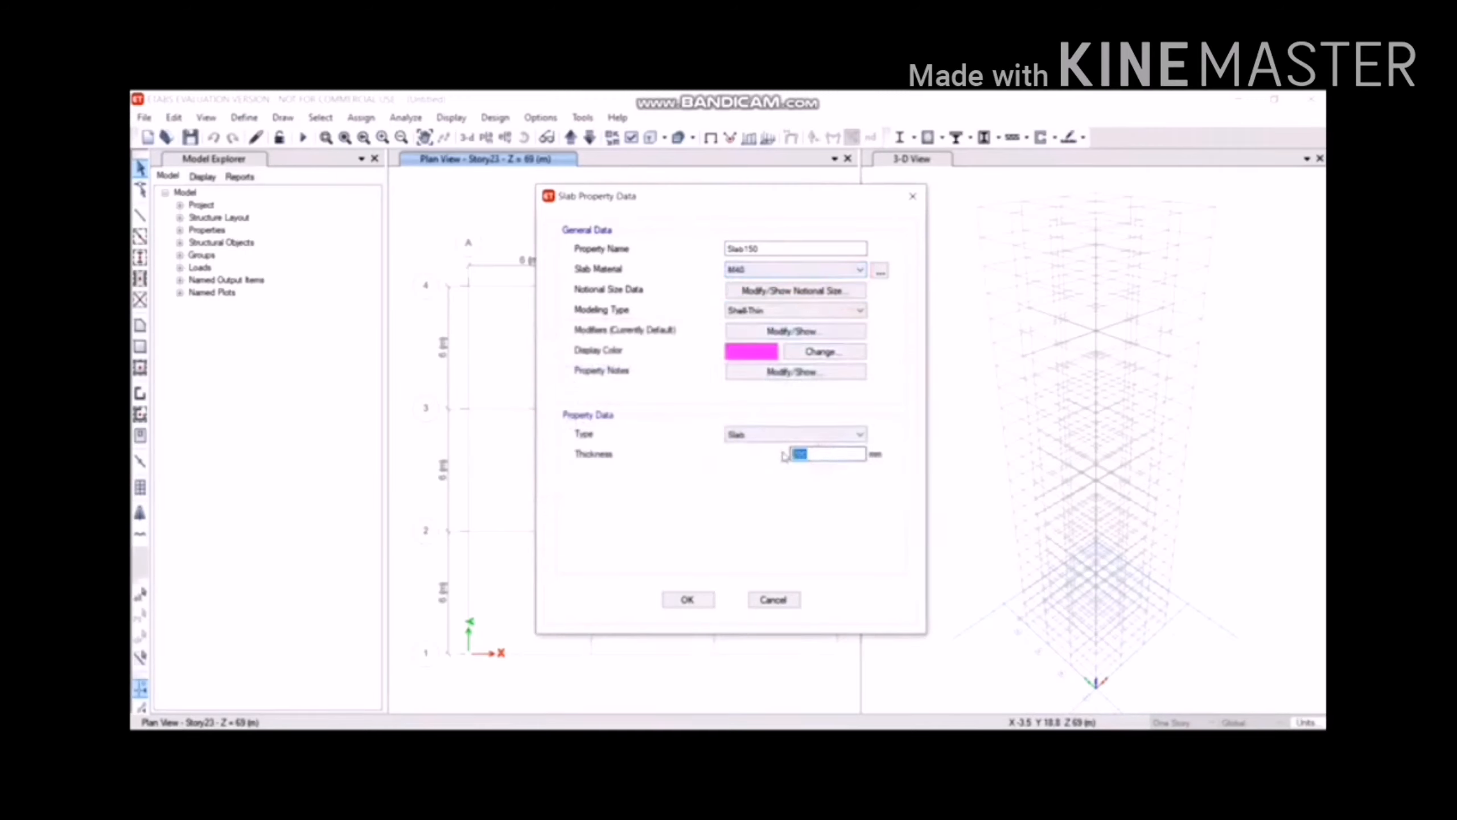
{"action": "type", "text": "150"}
{"action": "key", "text": "Tab"}
{"action": "left_click", "coordinate": [661, 601]}
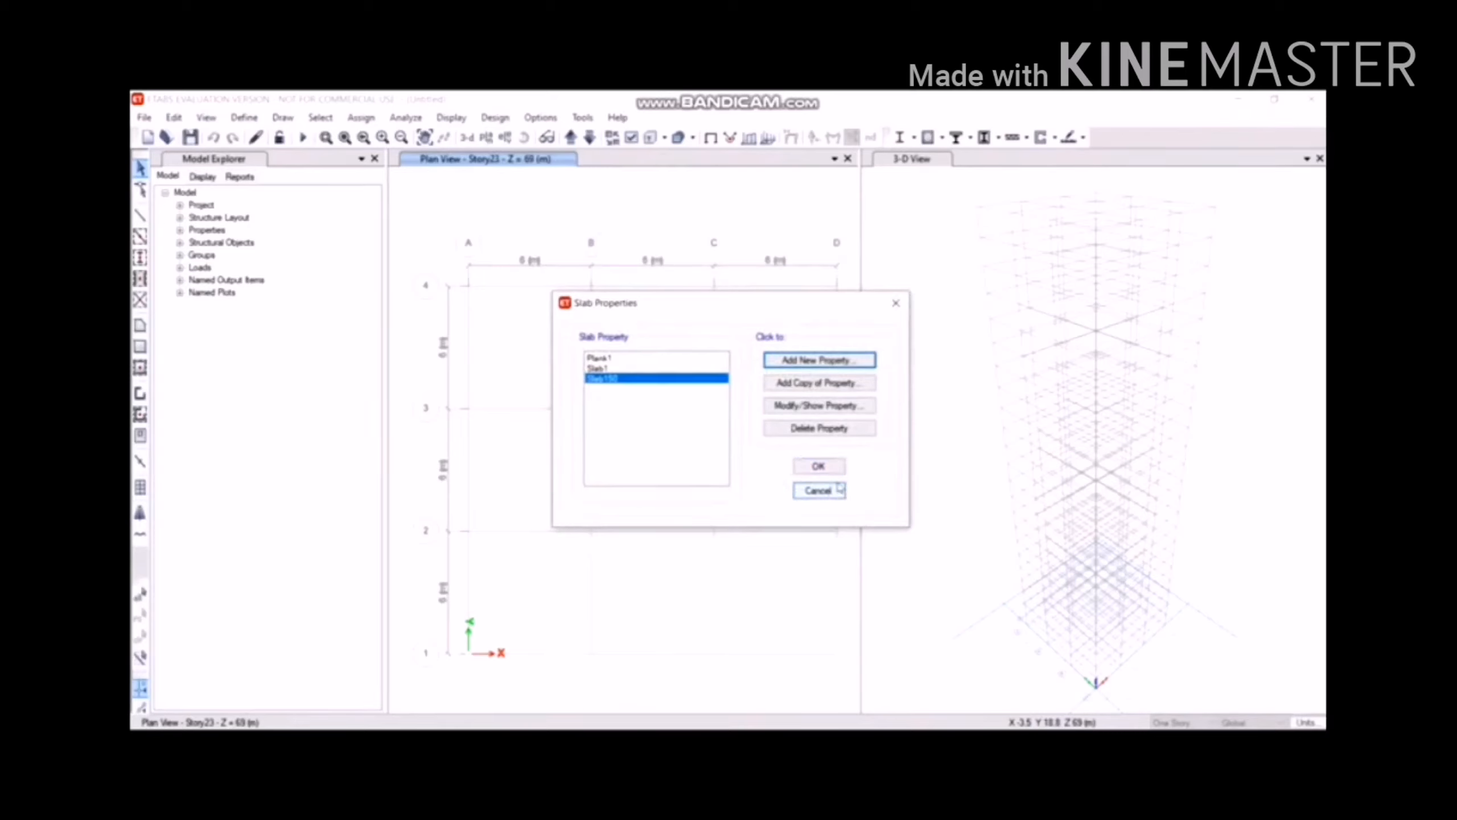
{"action": "left_click", "coordinate": [820, 466]}
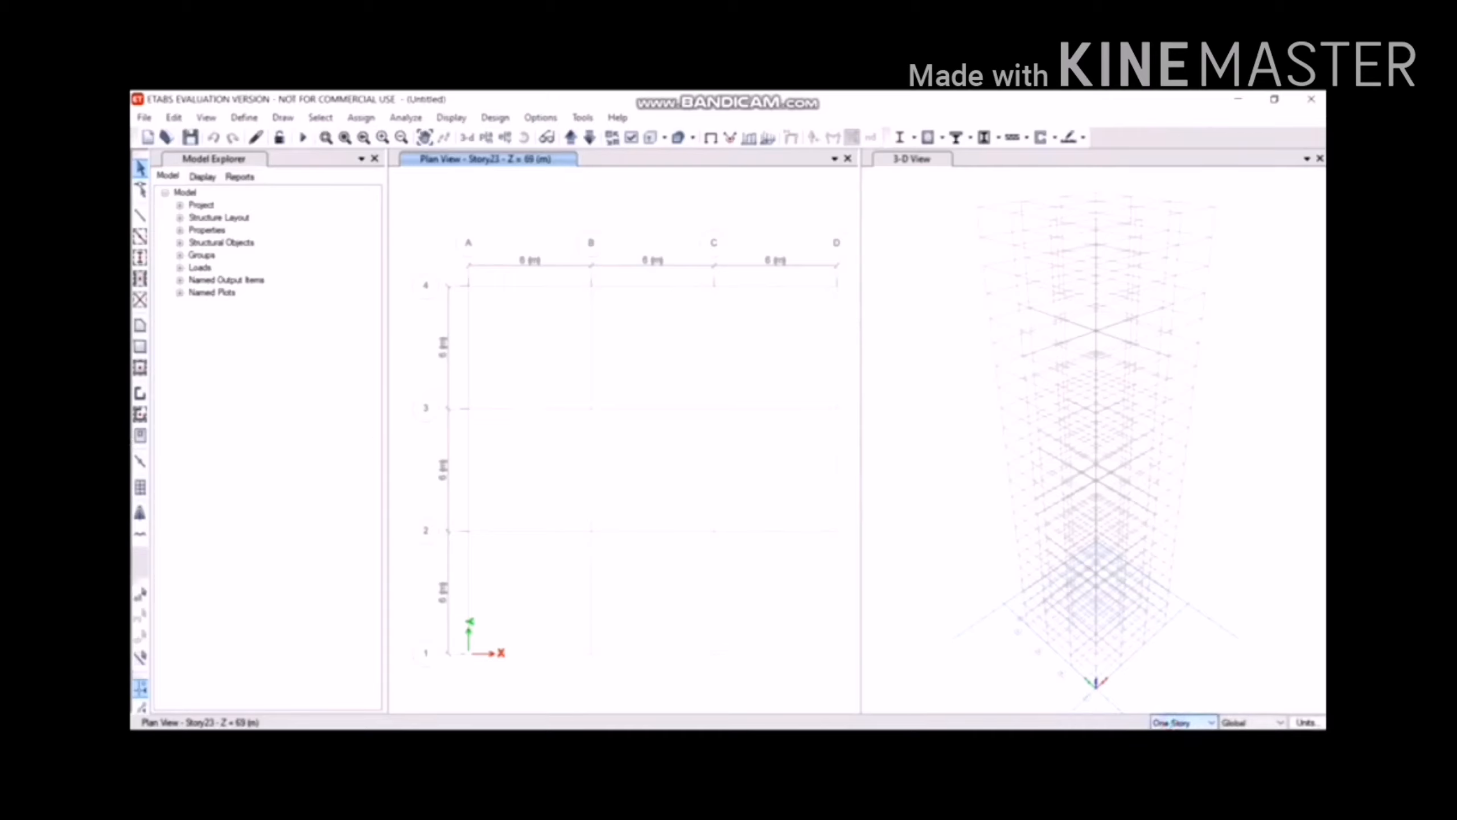
Set edits to apply to Similar Stories and display the Story1 plan.
{"action": "left_click", "coordinate": [1172, 724]}
{"action": "left_click", "coordinate": [1175, 753]}
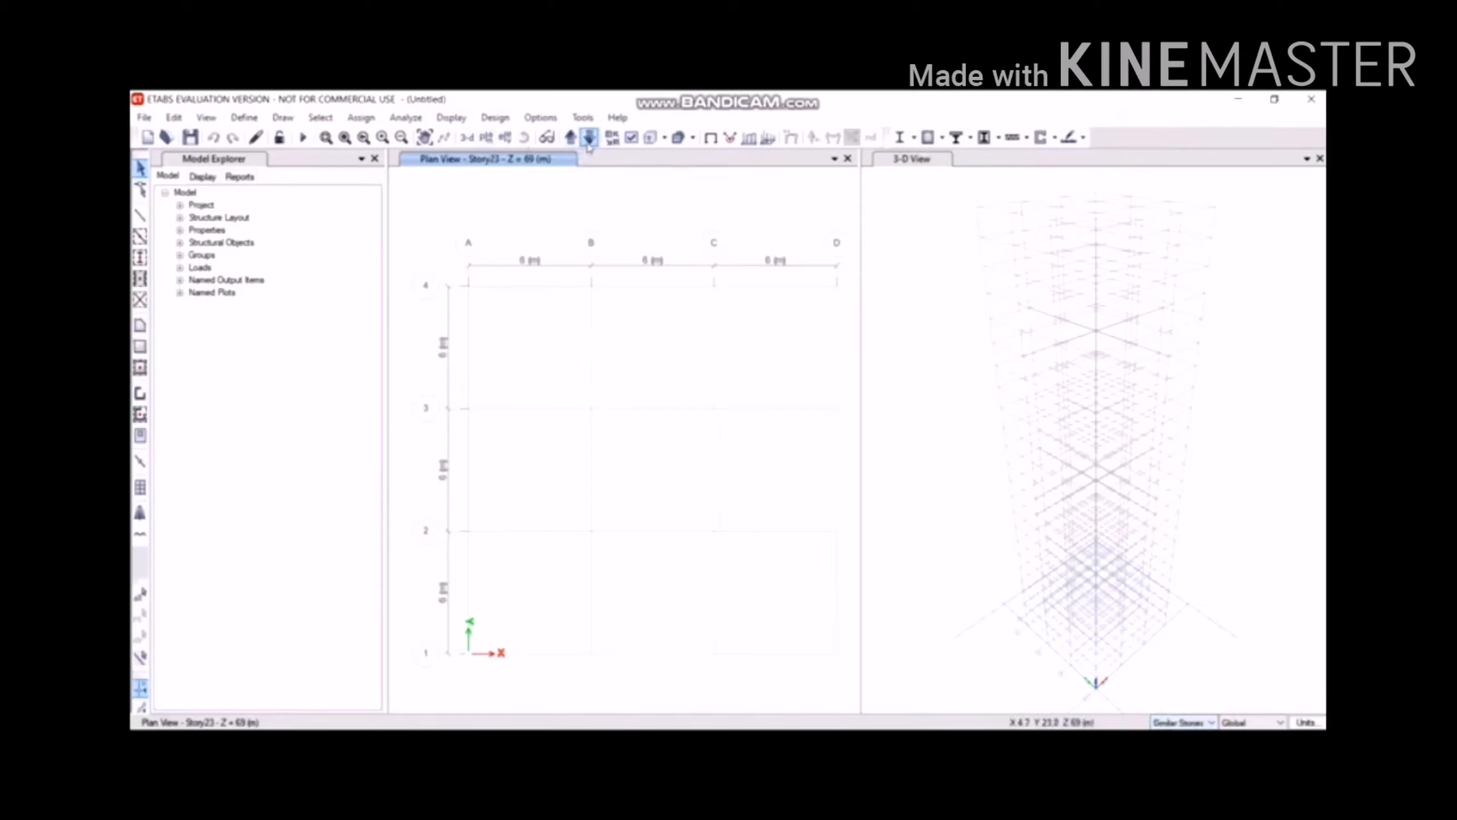
{"action": "left_click", "coordinate": [491, 140]}
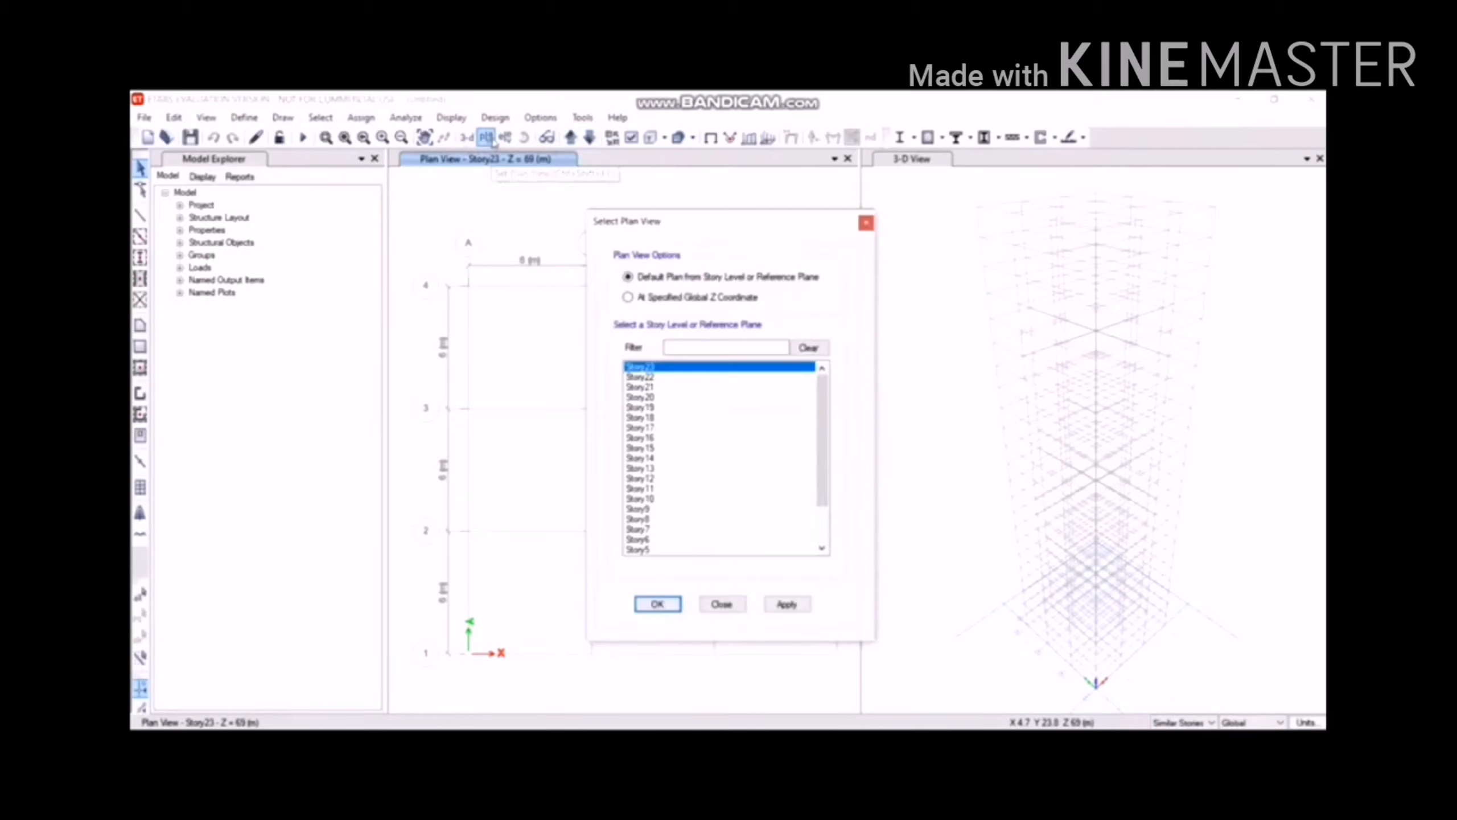
{"action": "scroll", "coordinate": [702, 487], "scroll_direction": "down", "scroll_amount": 2}
{"action": "scroll", "coordinate": [664, 540], "scroll_direction": "down", "scroll_amount": 1}
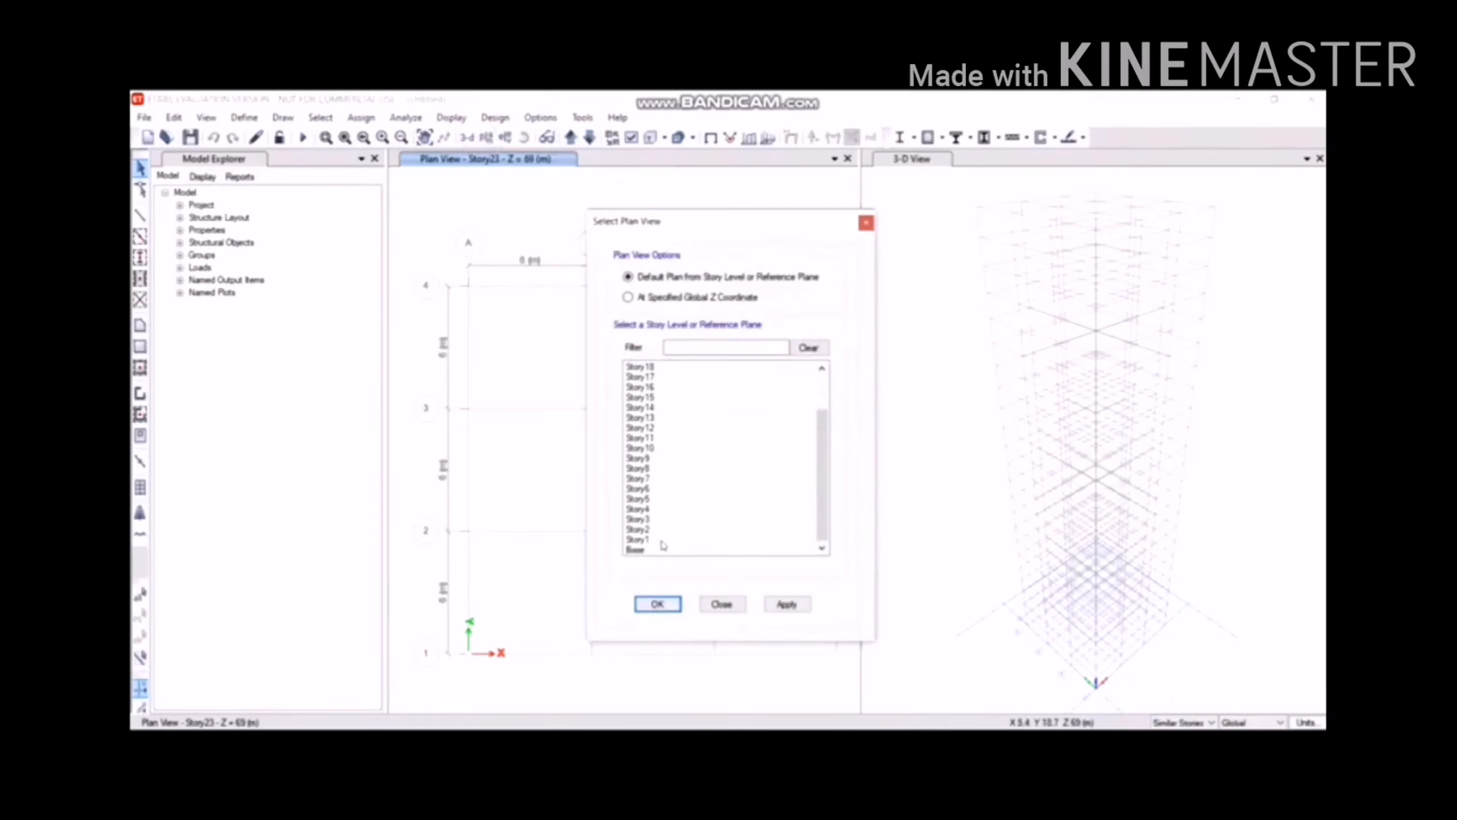
{"action": "left_click", "coordinate": [648, 540]}
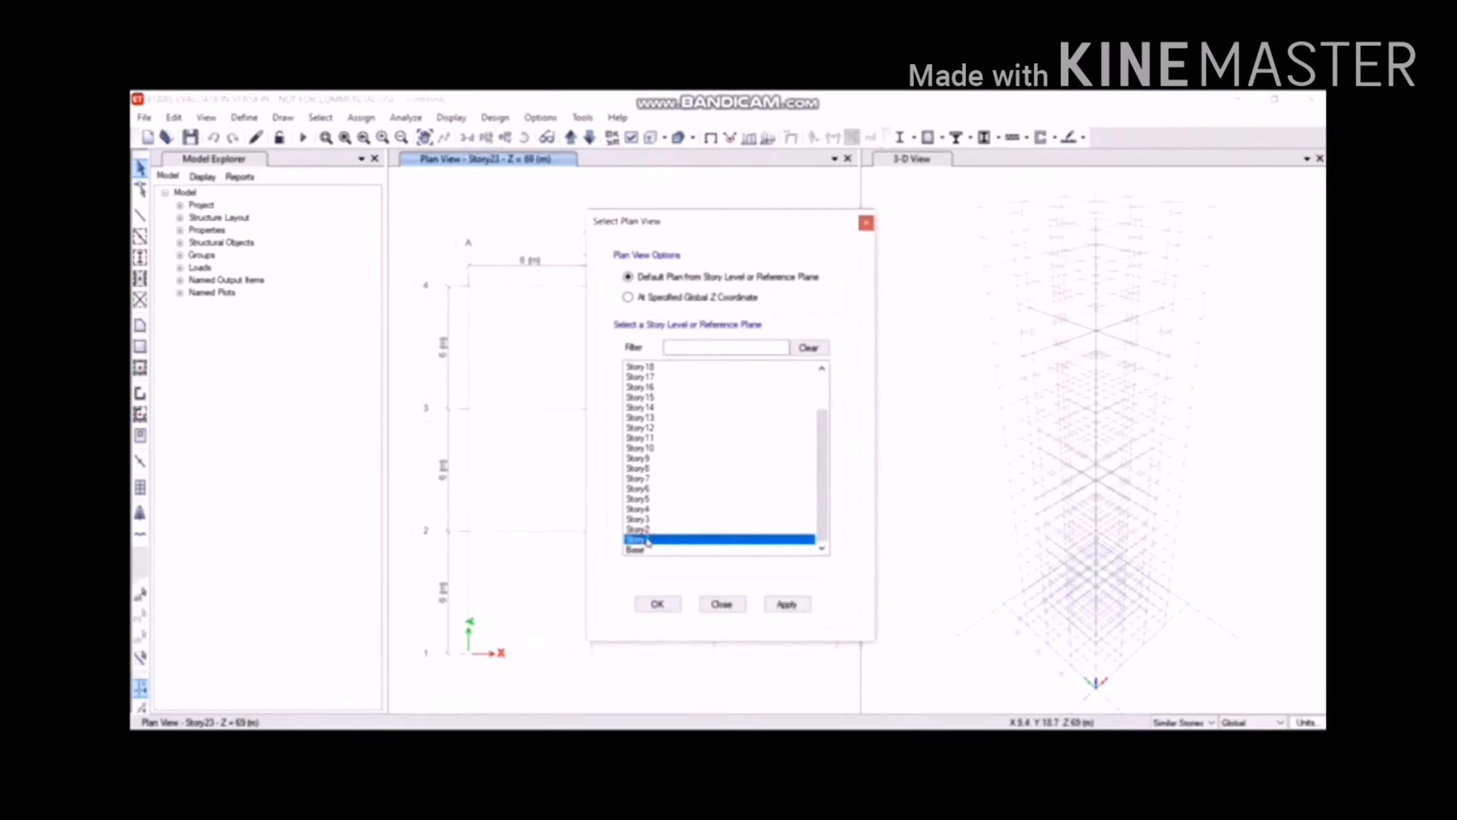
{"action": "left_click", "coordinate": [658, 605]}
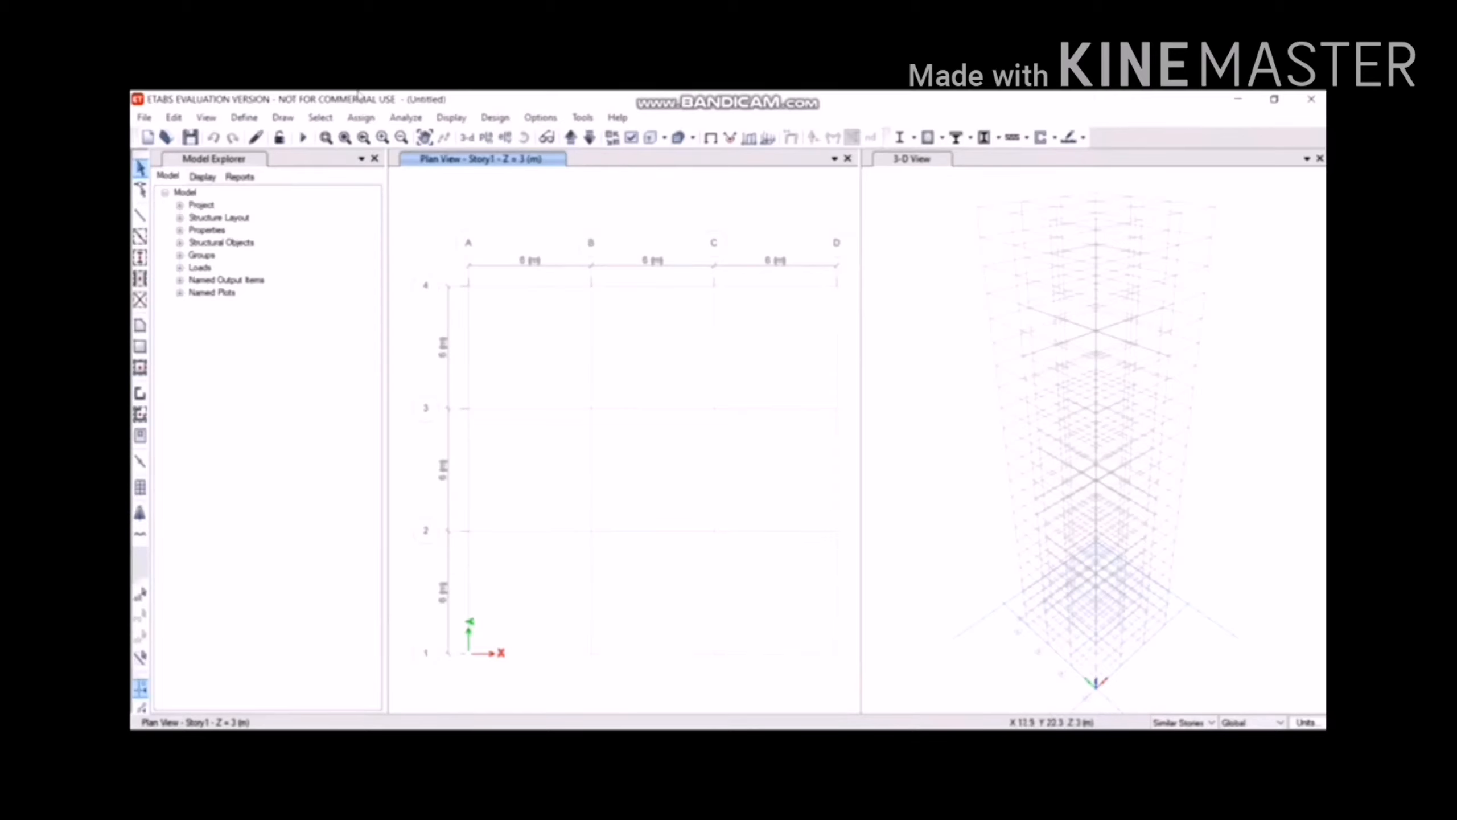
Quick-draw autoselect columns at all 16 grid intersections of the Story1 plan.
{"action": "left_click", "coordinate": [279, 118]}
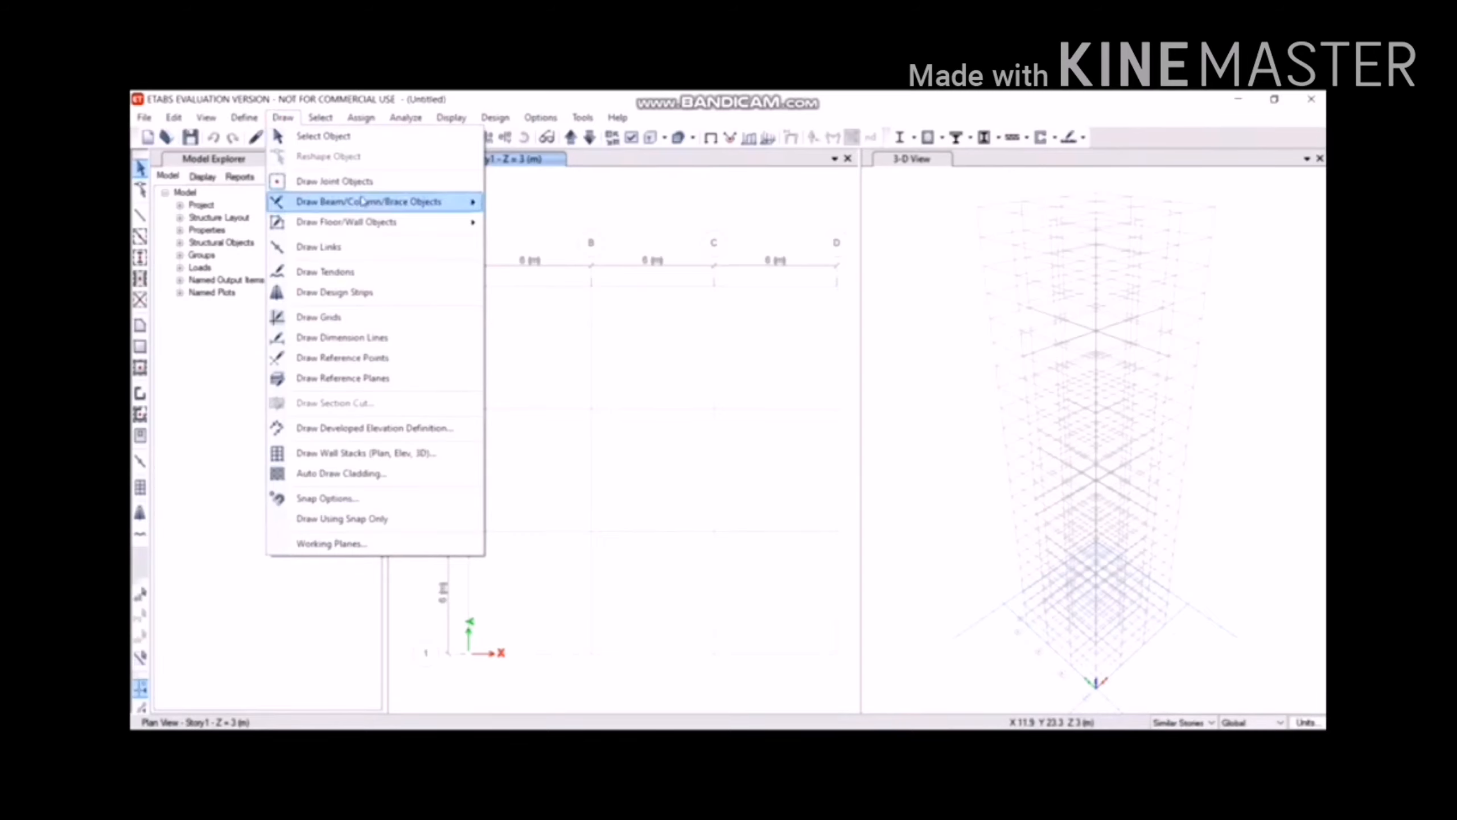
{"action": "mouse_move", "coordinate": [367, 202]}
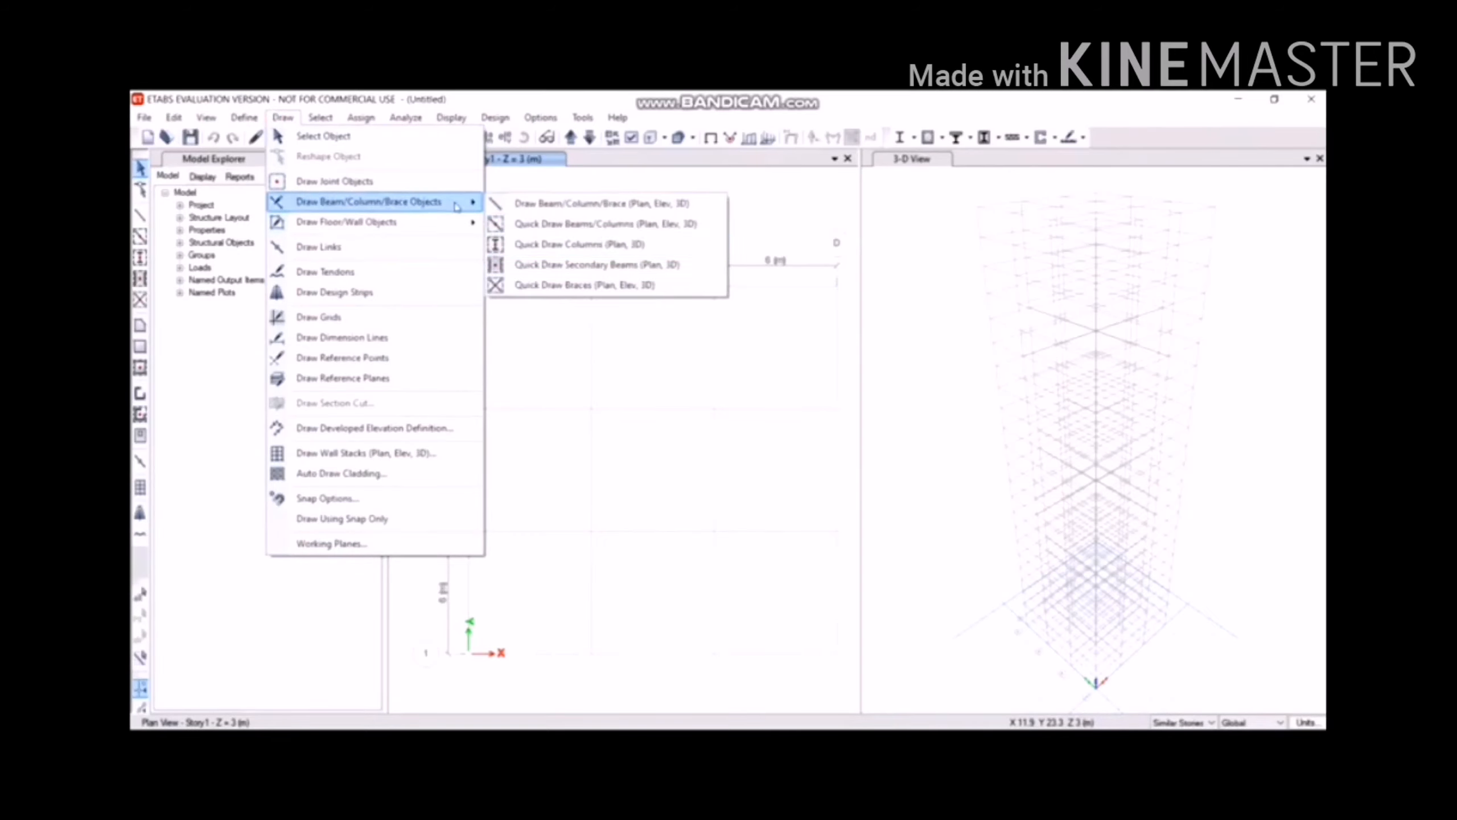
{"action": "left_click", "coordinate": [542, 244]}
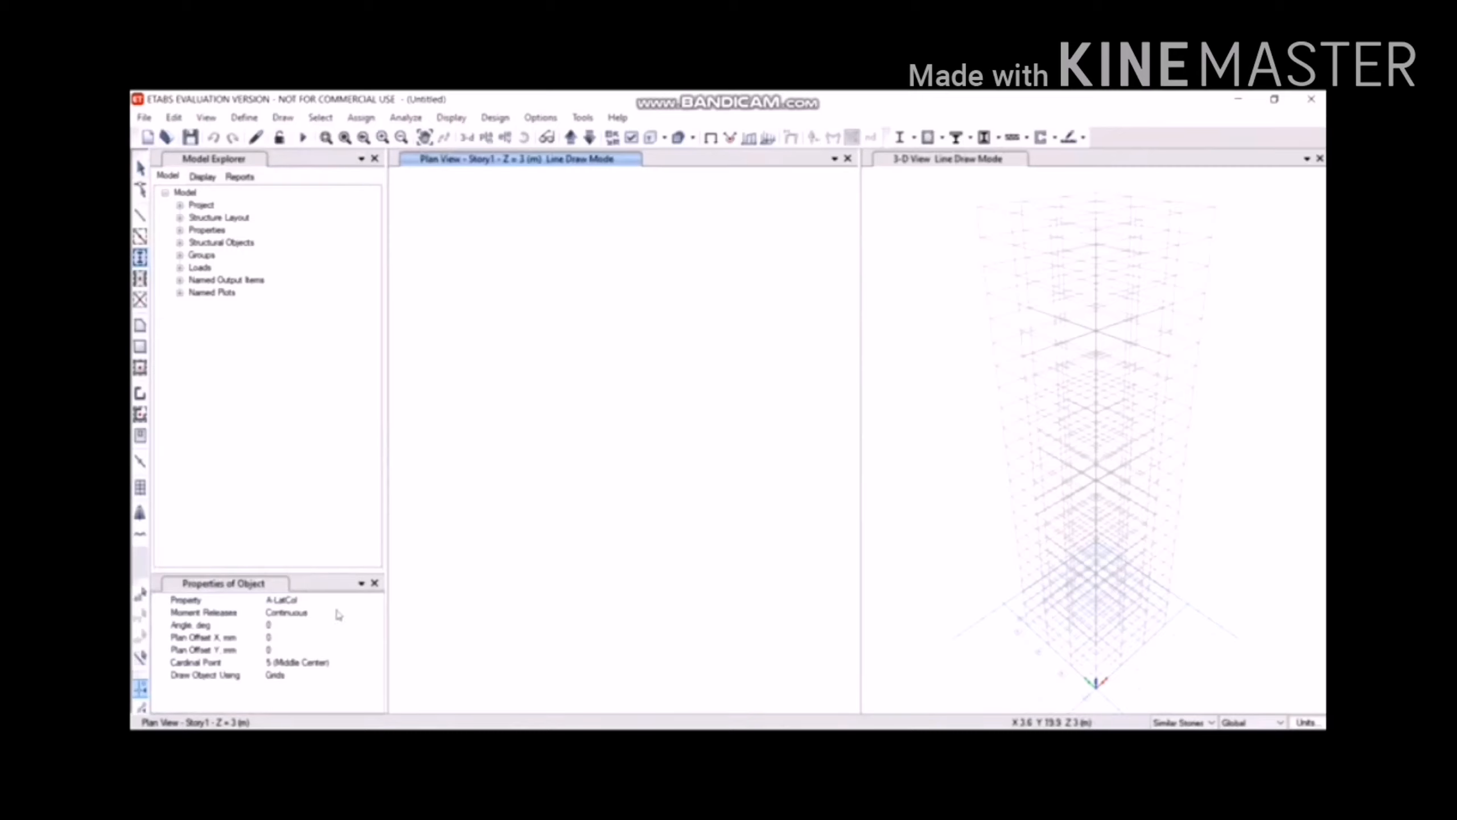
{"action": "left_click", "coordinate": [338, 613]}
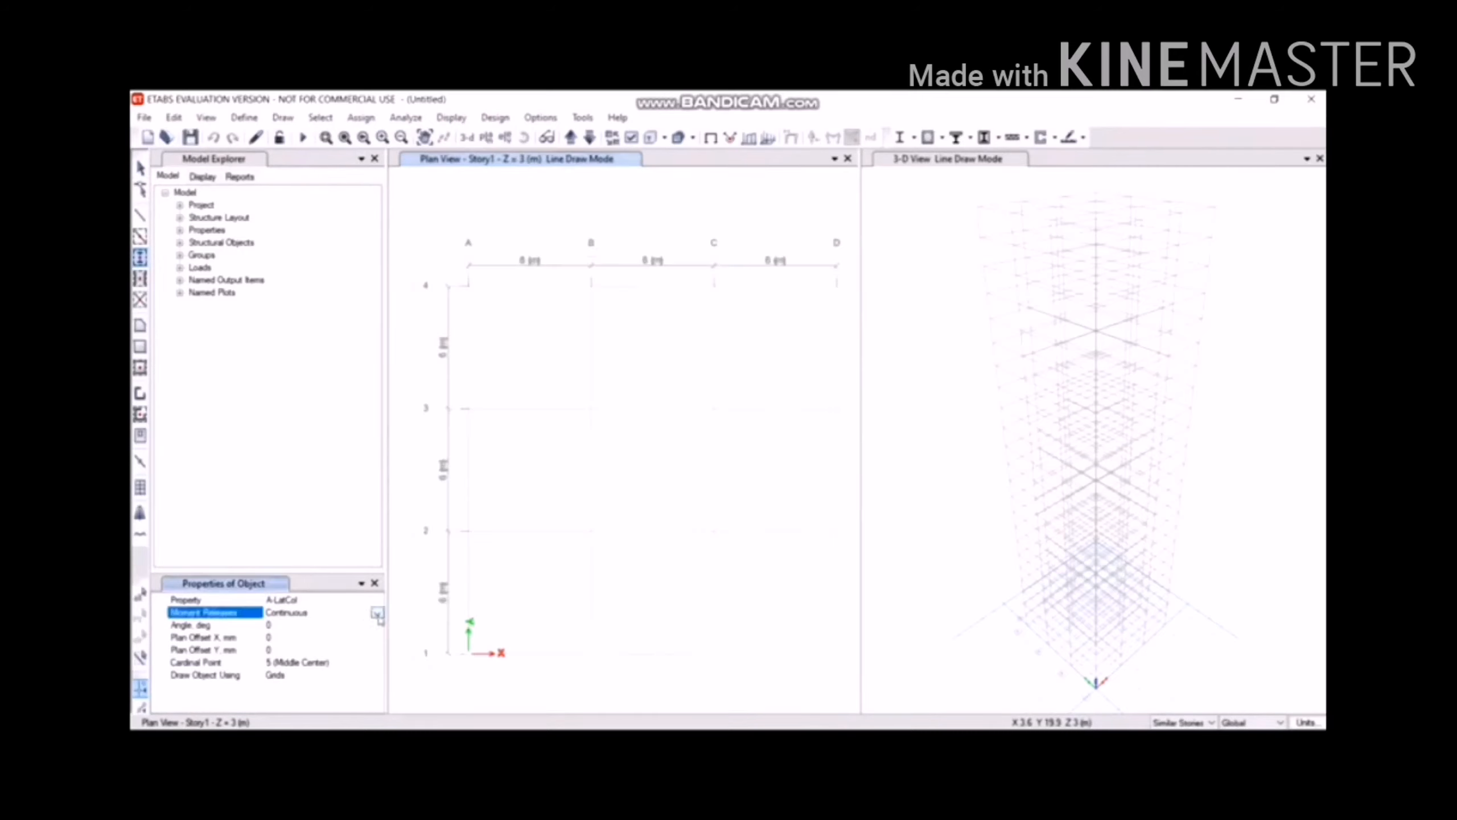
{"action": "left_click", "coordinate": [373, 600]}
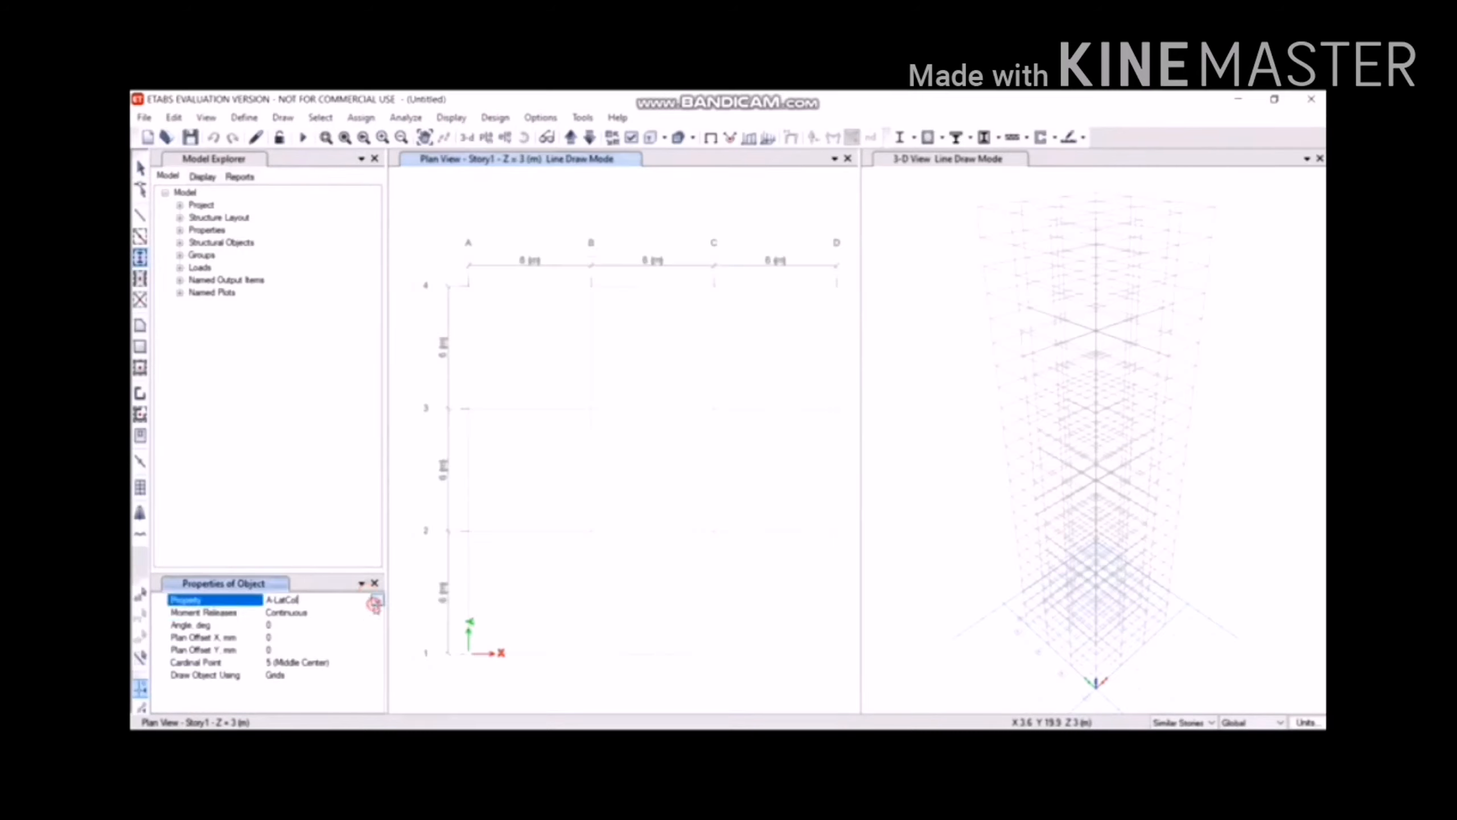
{"action": "left_click", "coordinate": [377, 600]}
{"action": "scroll", "coordinate": [361, 641], "scroll_direction": "down", "scroll_amount": 1}
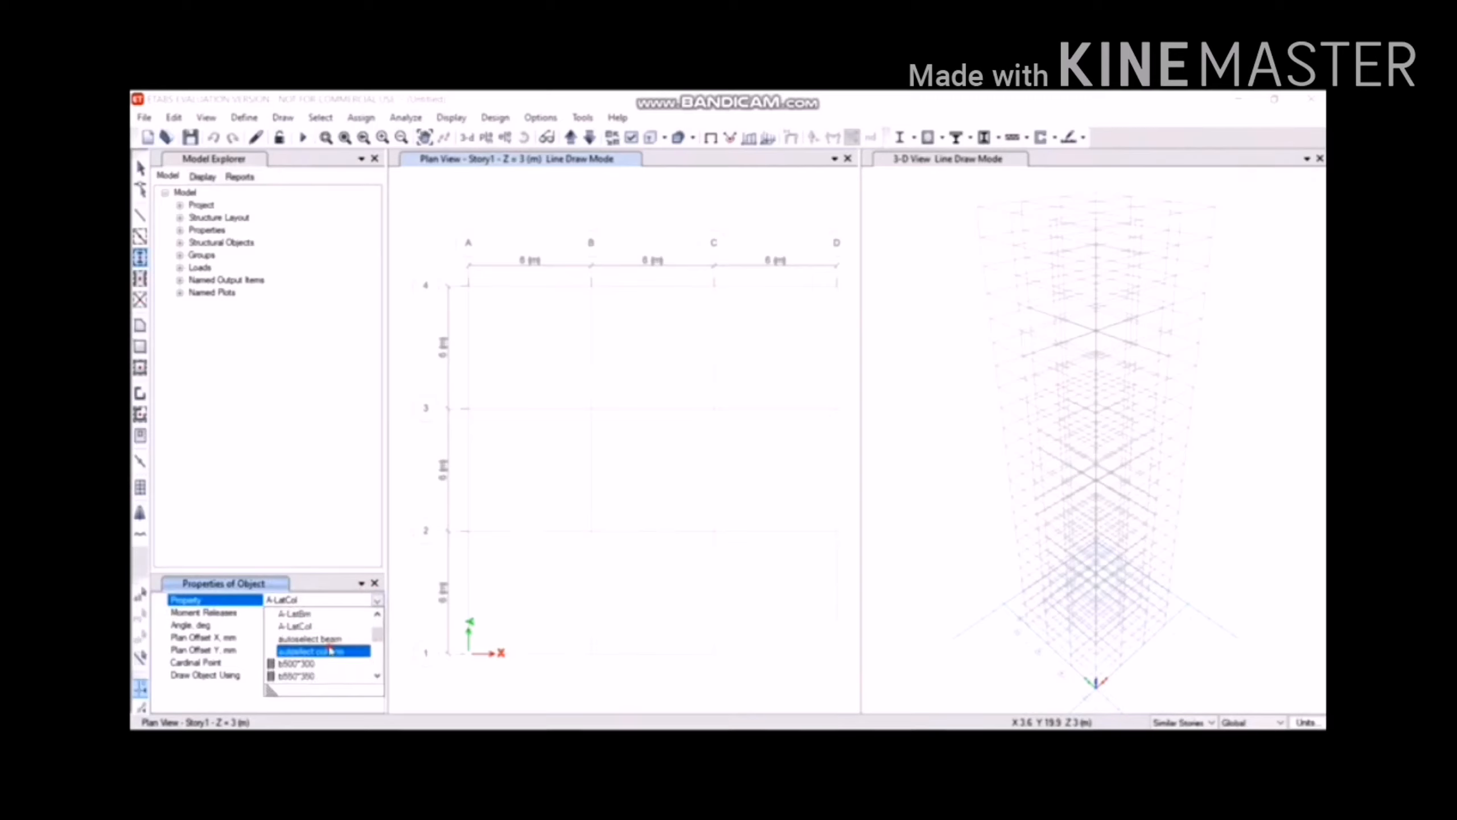
{"action": "left_click", "coordinate": [333, 652]}
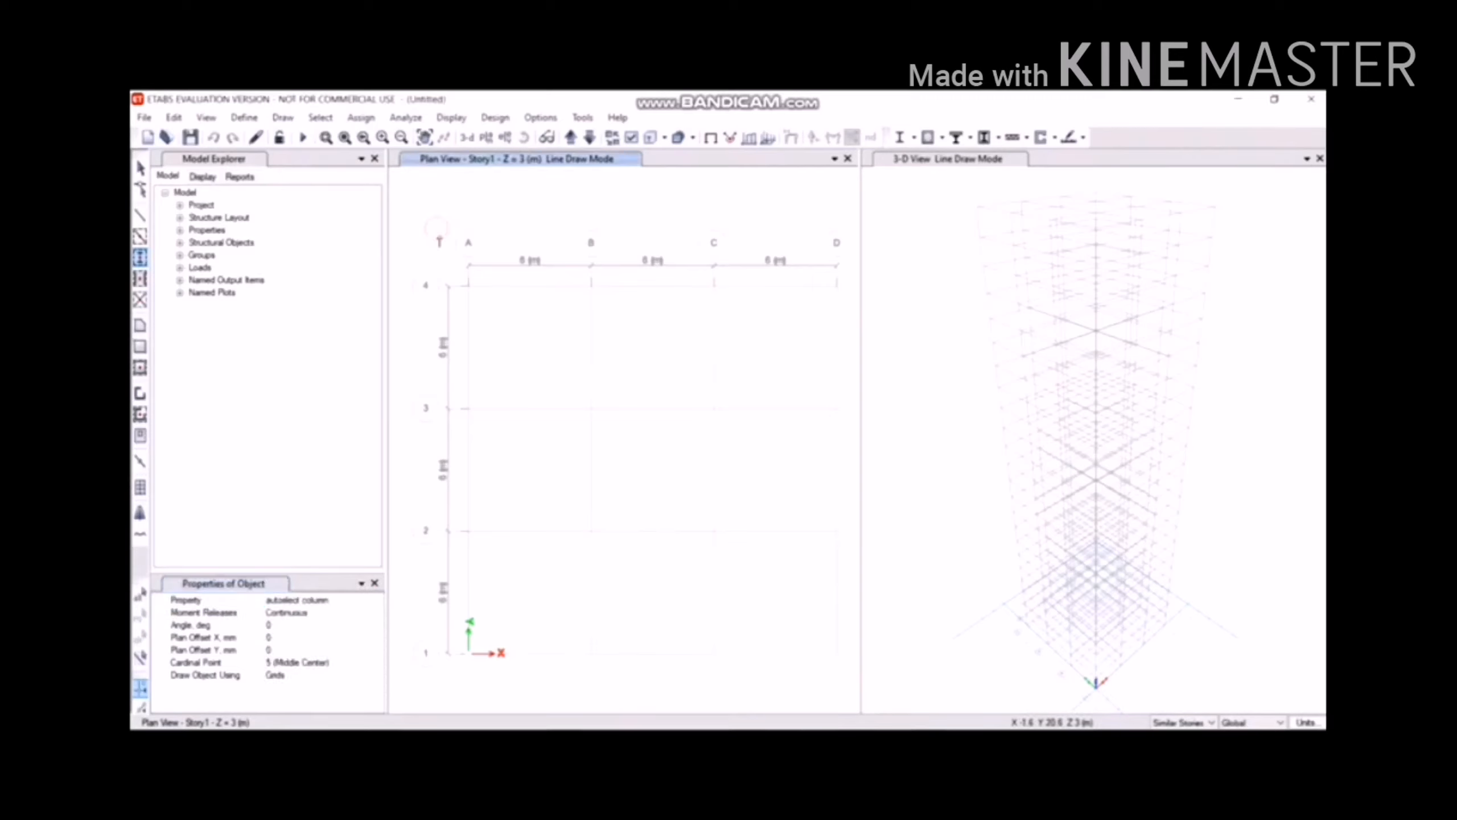
{"action": "left_click_drag", "start_coordinate": [436, 229], "coordinate": [904, 687]}
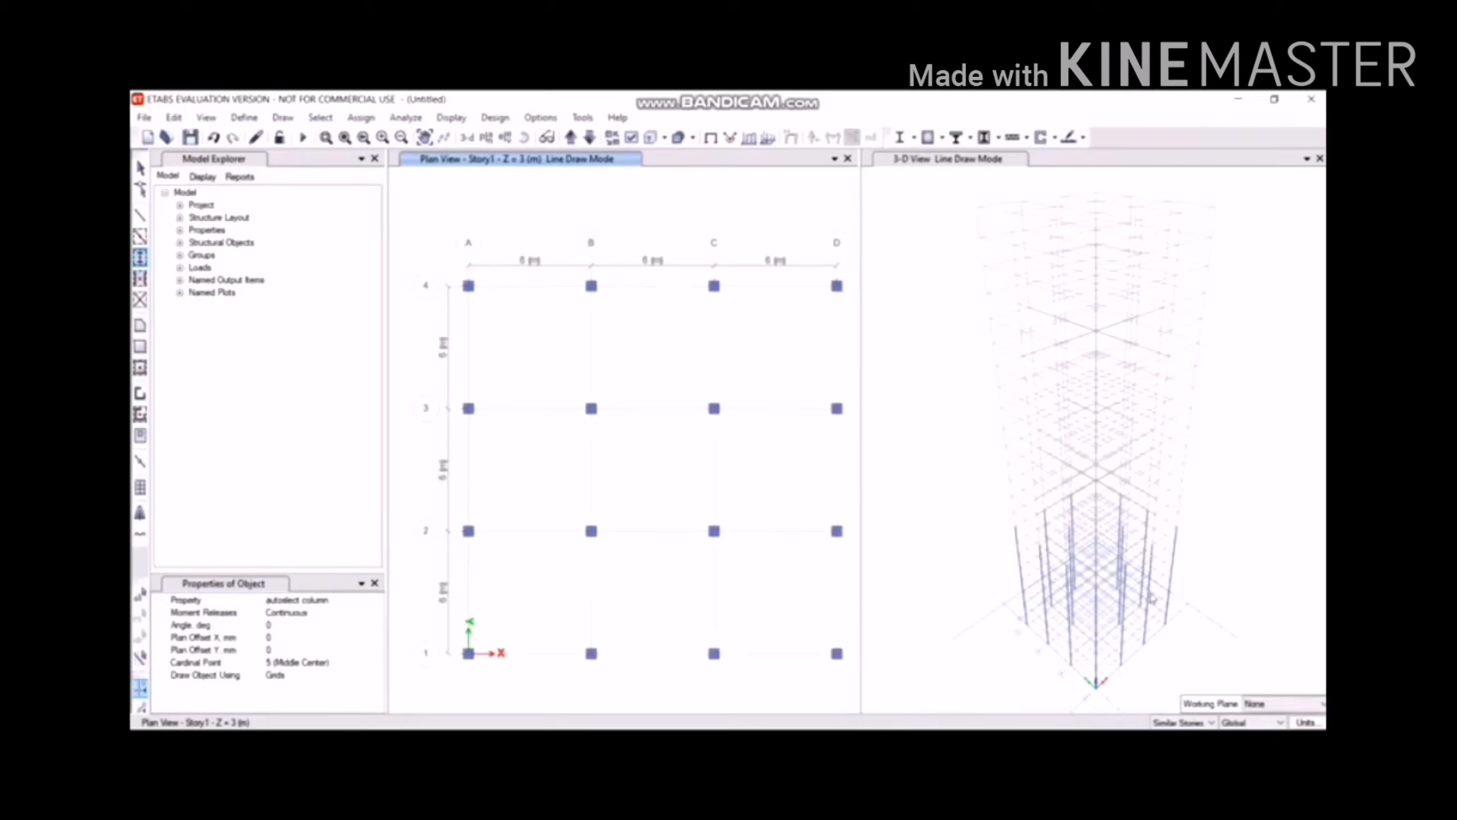
Quick-draw autoselect beams along every grid line of the Story1 plan.
{"action": "left_click", "coordinate": [283, 118]}
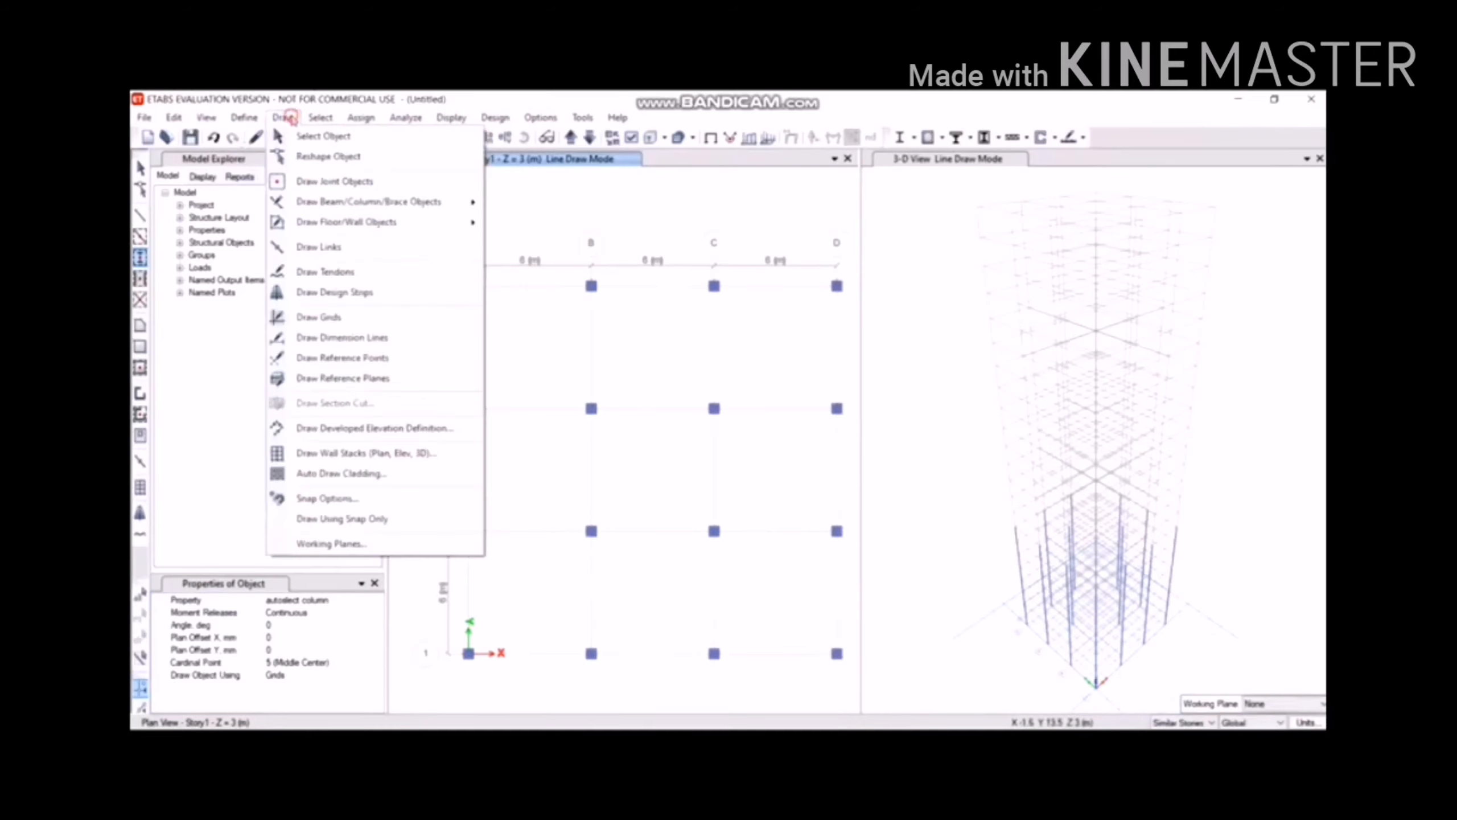
{"action": "mouse_move", "coordinate": [330, 205]}
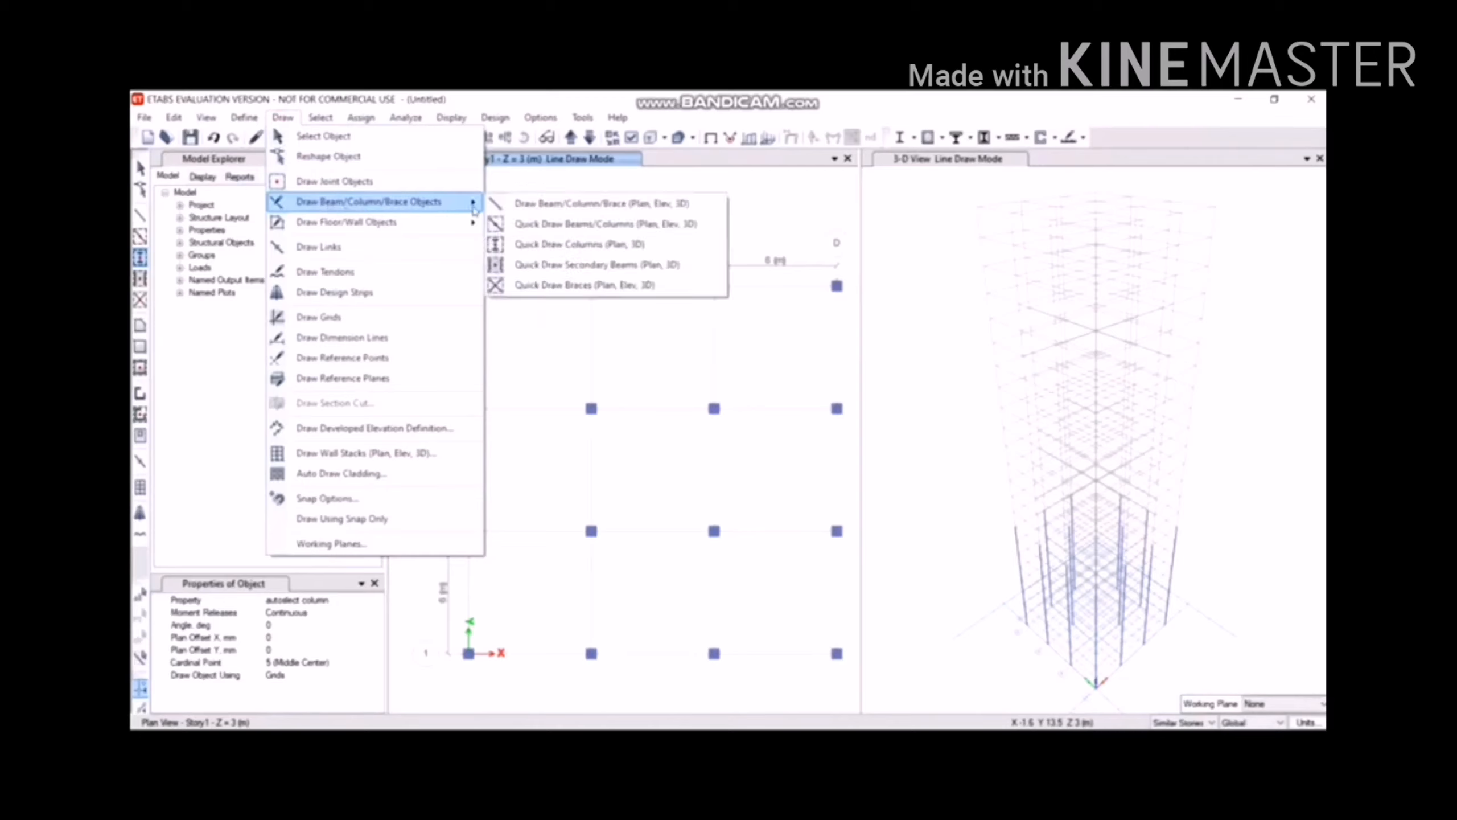
{"action": "left_click", "coordinate": [582, 225]}
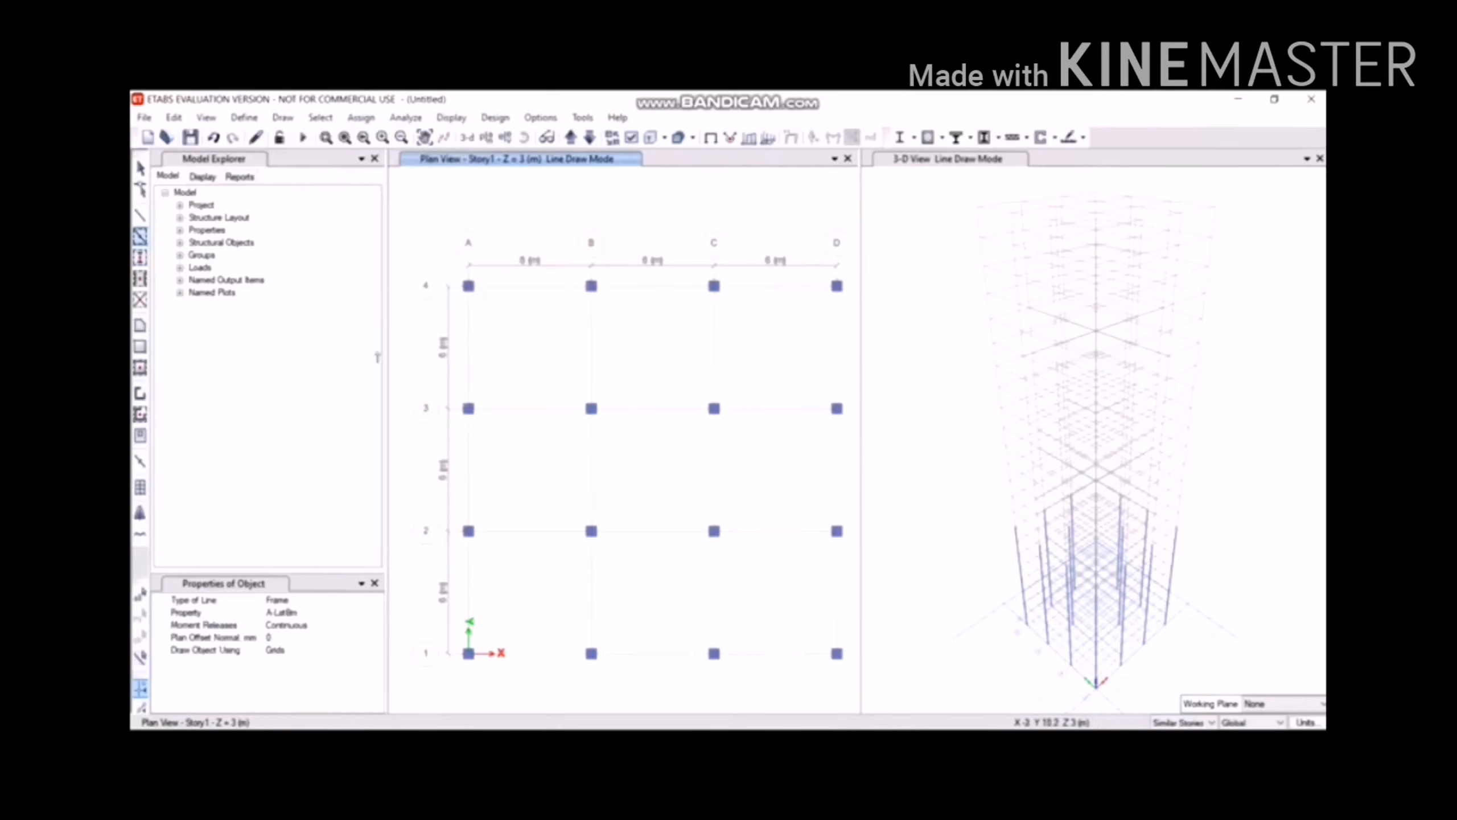
{"action": "left_click", "coordinate": [348, 614]}
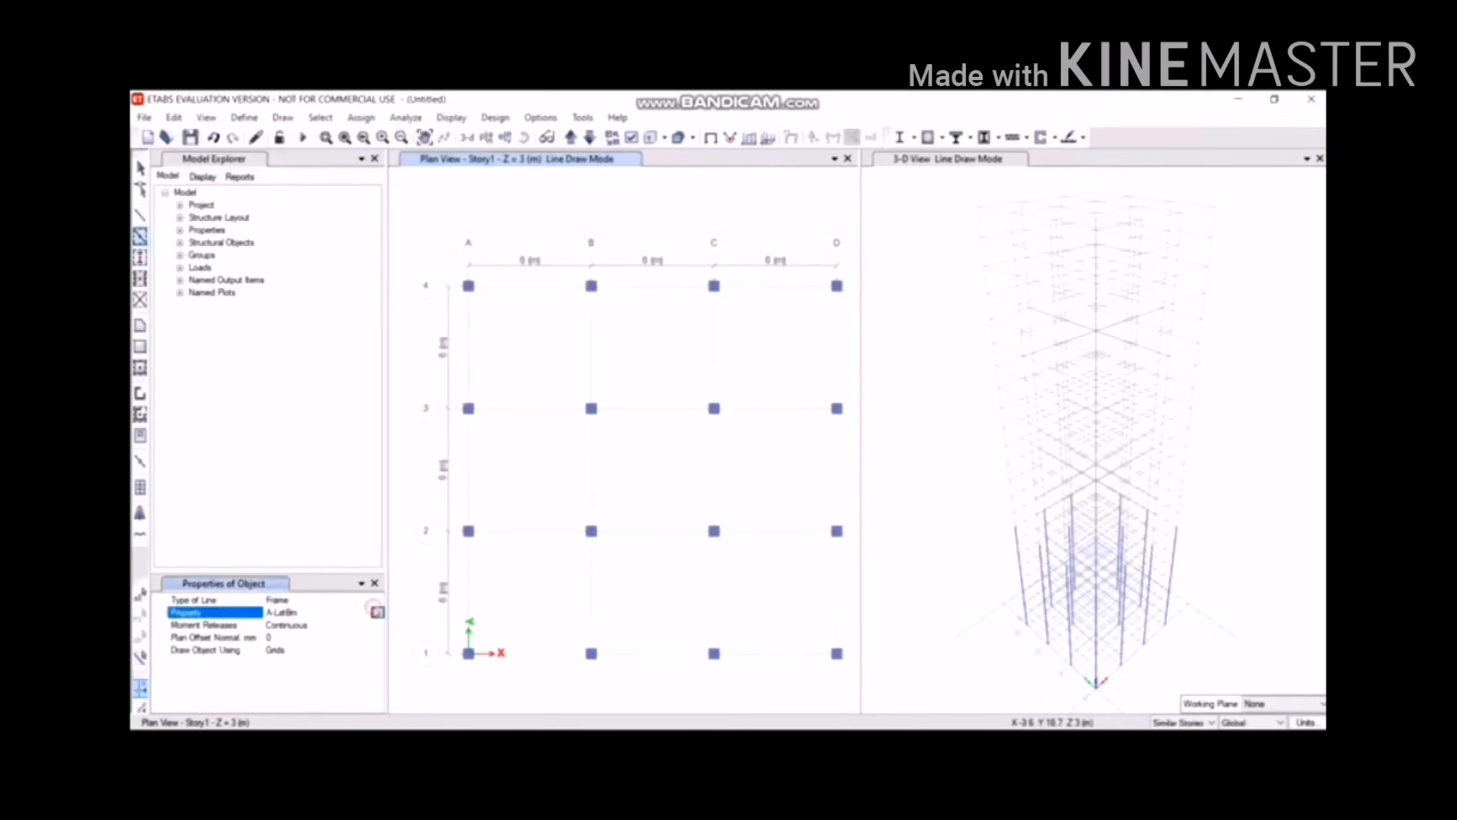
{"action": "left_click", "coordinate": [376, 613]}
{"action": "left_click", "coordinate": [355, 652]}
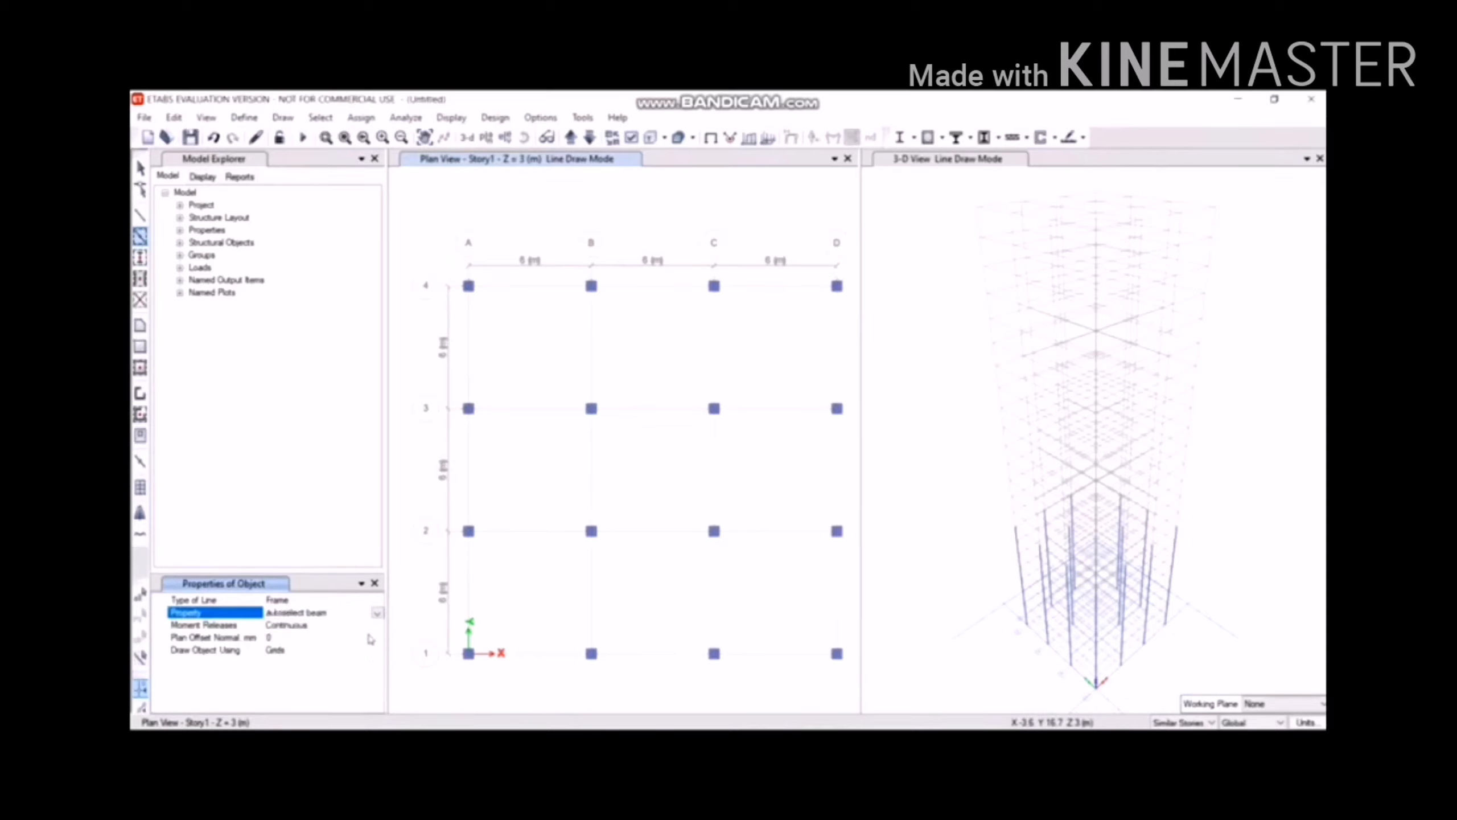
{"action": "mouse_move", "coordinate": [438, 224]}
{"action": "left_mouse_down"}
{"action": "mouse_move", "coordinate": [549, 419]}
{"action": "mouse_move", "coordinate": [760, 692]}
{"action": "mouse_move", "coordinate": [856, 695]}
{"action": "left_mouse_up"}
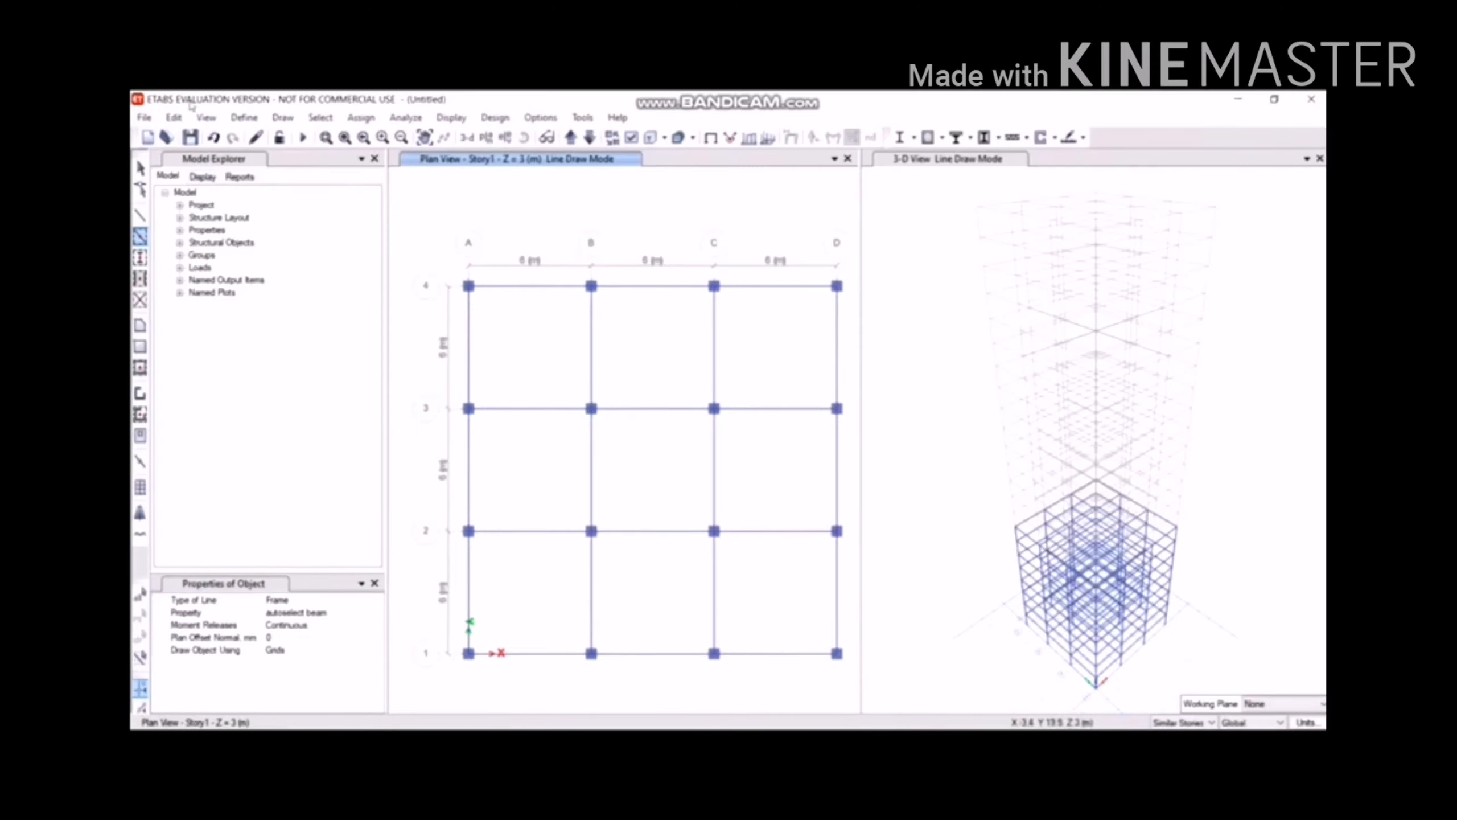
Start Quick Draw Floor/Wall with Slab150 as the floor section.
{"action": "left_click", "coordinate": [283, 118]}
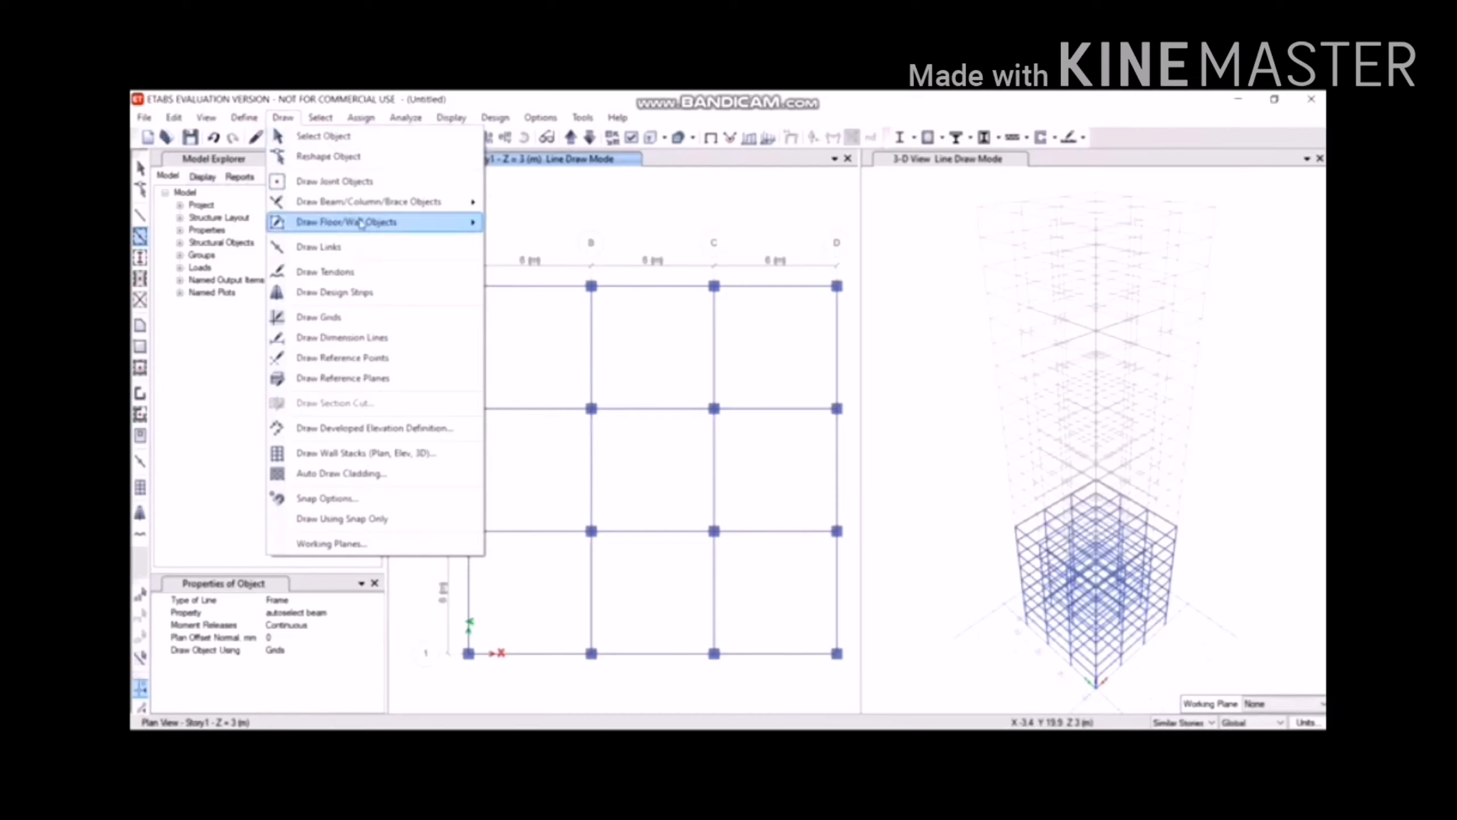
{"action": "mouse_move", "coordinate": [360, 223]}
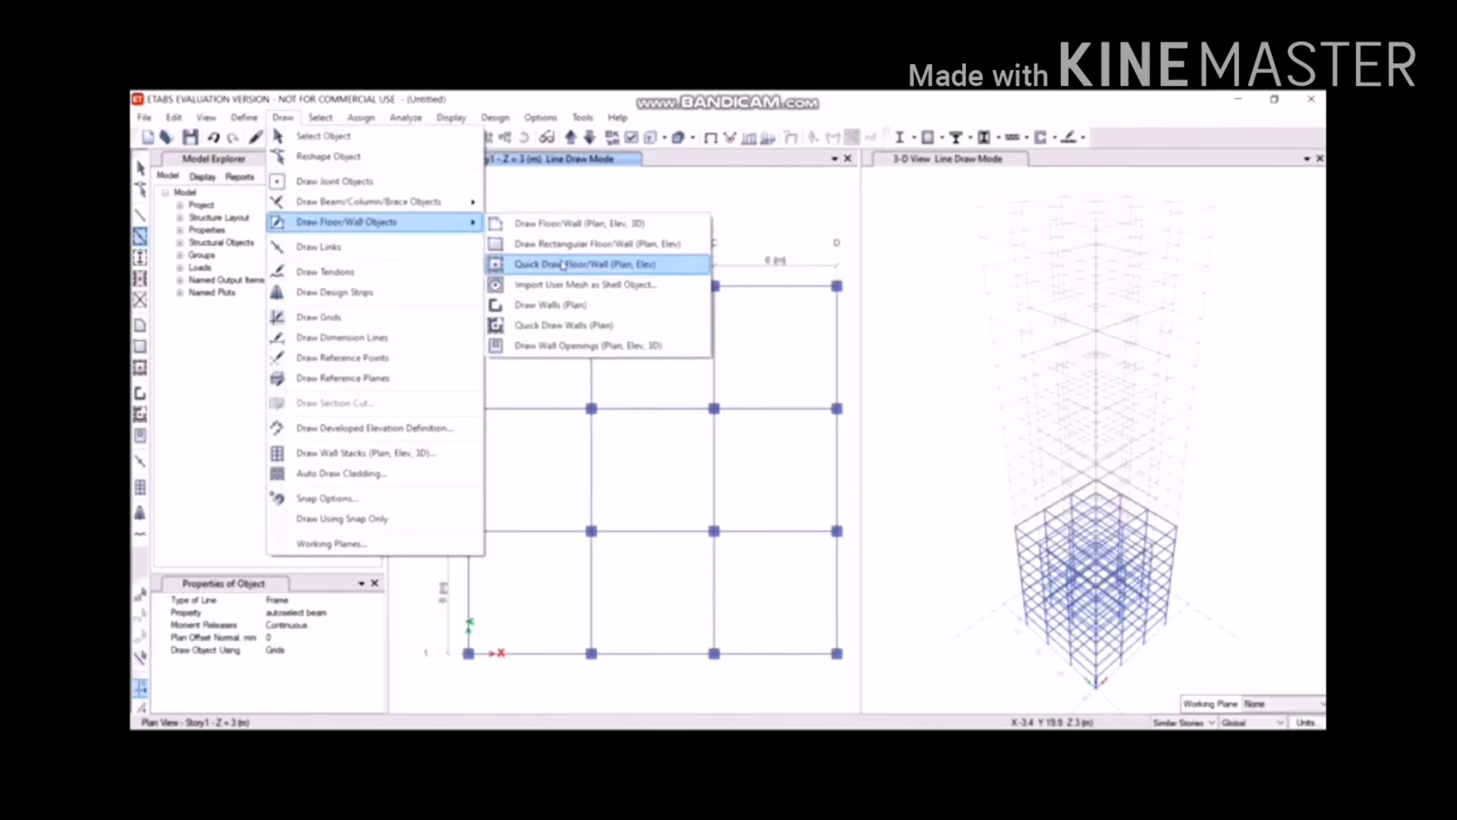
{"action": "left_click", "coordinate": [563, 265]}
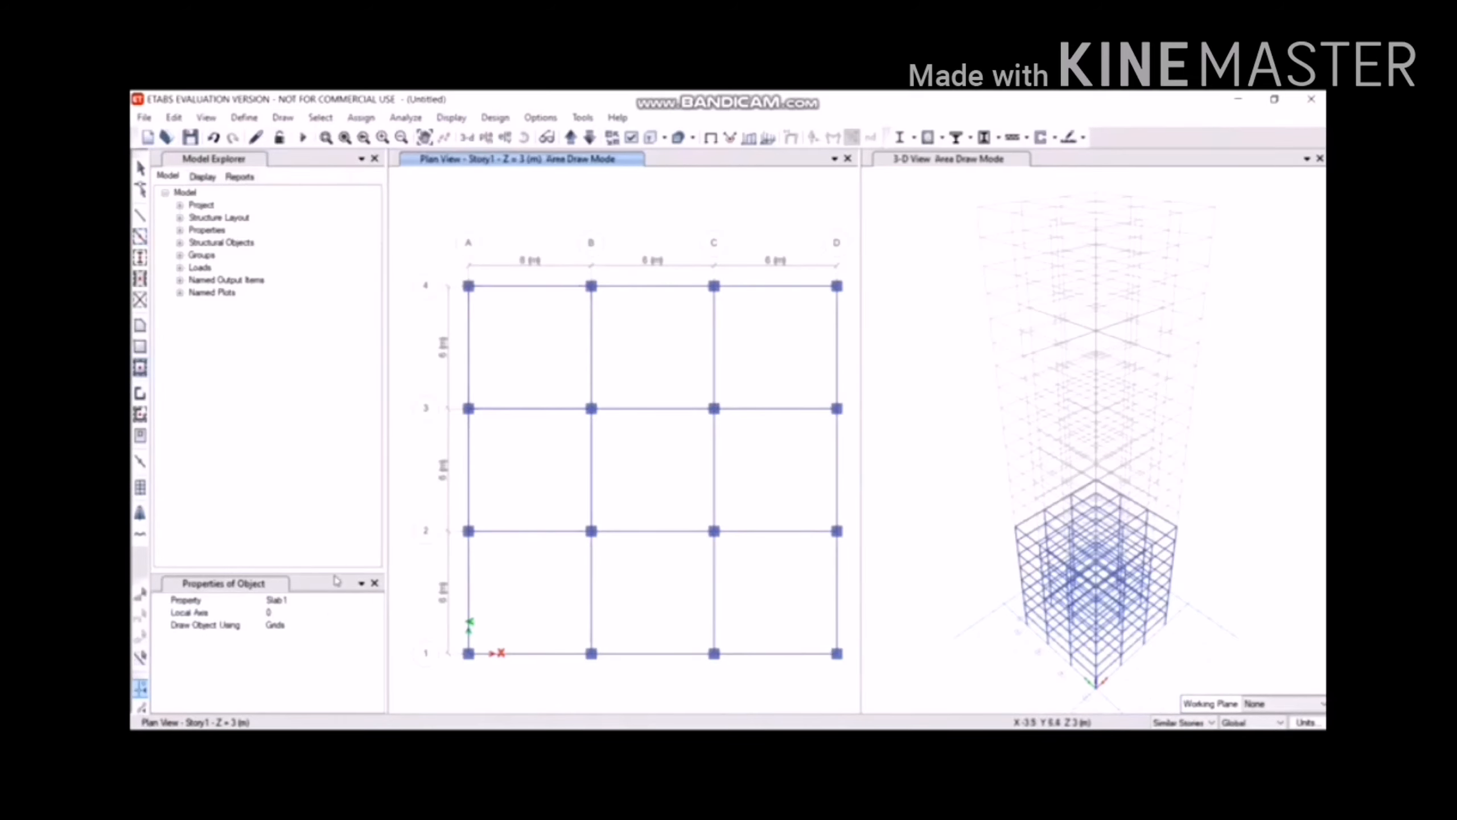
{"action": "left_click", "coordinate": [308, 598]}
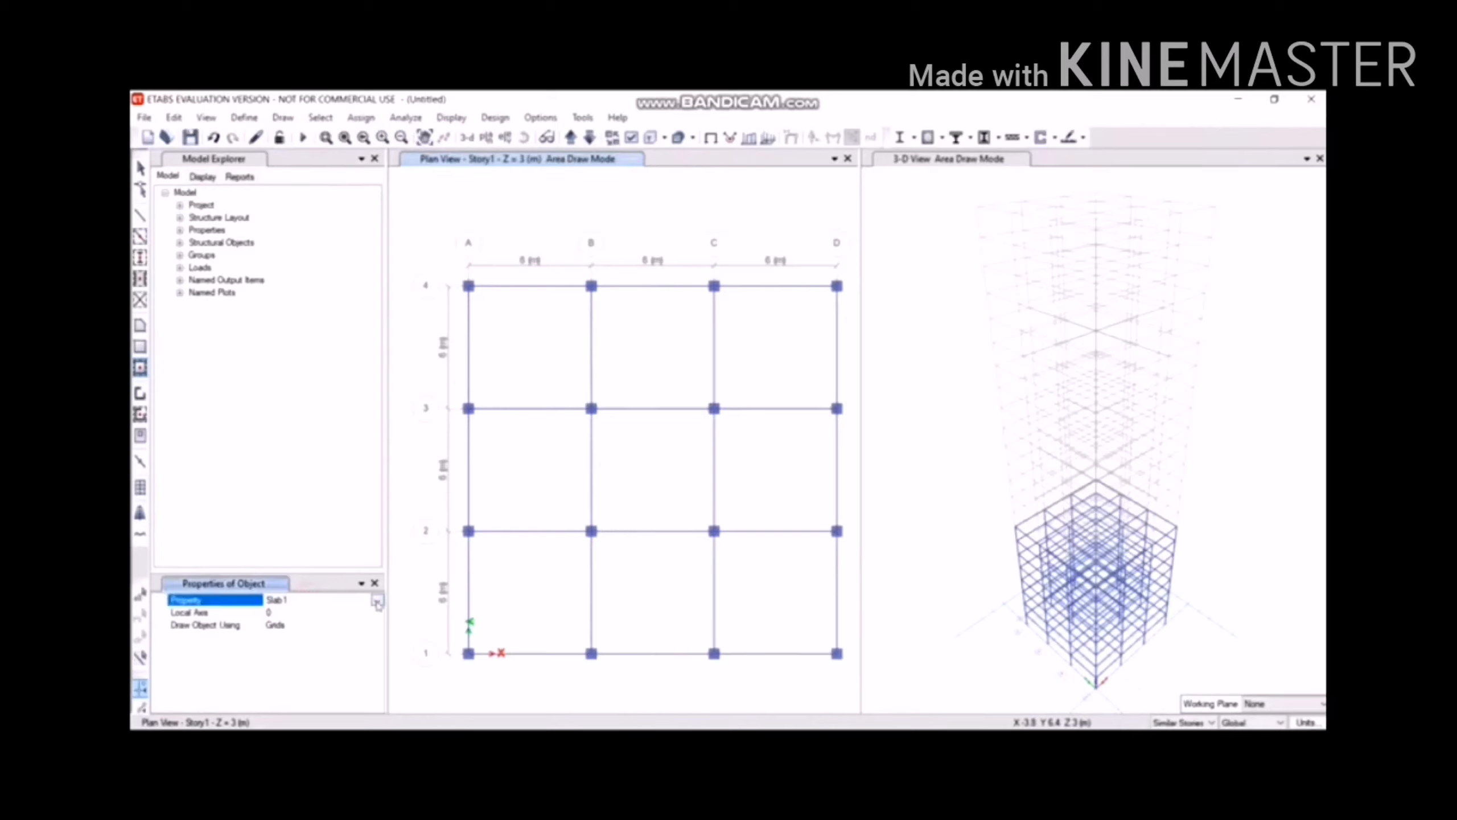
{"action": "left_click", "coordinate": [377, 602]}
{"action": "left_click", "coordinate": [339, 662]}
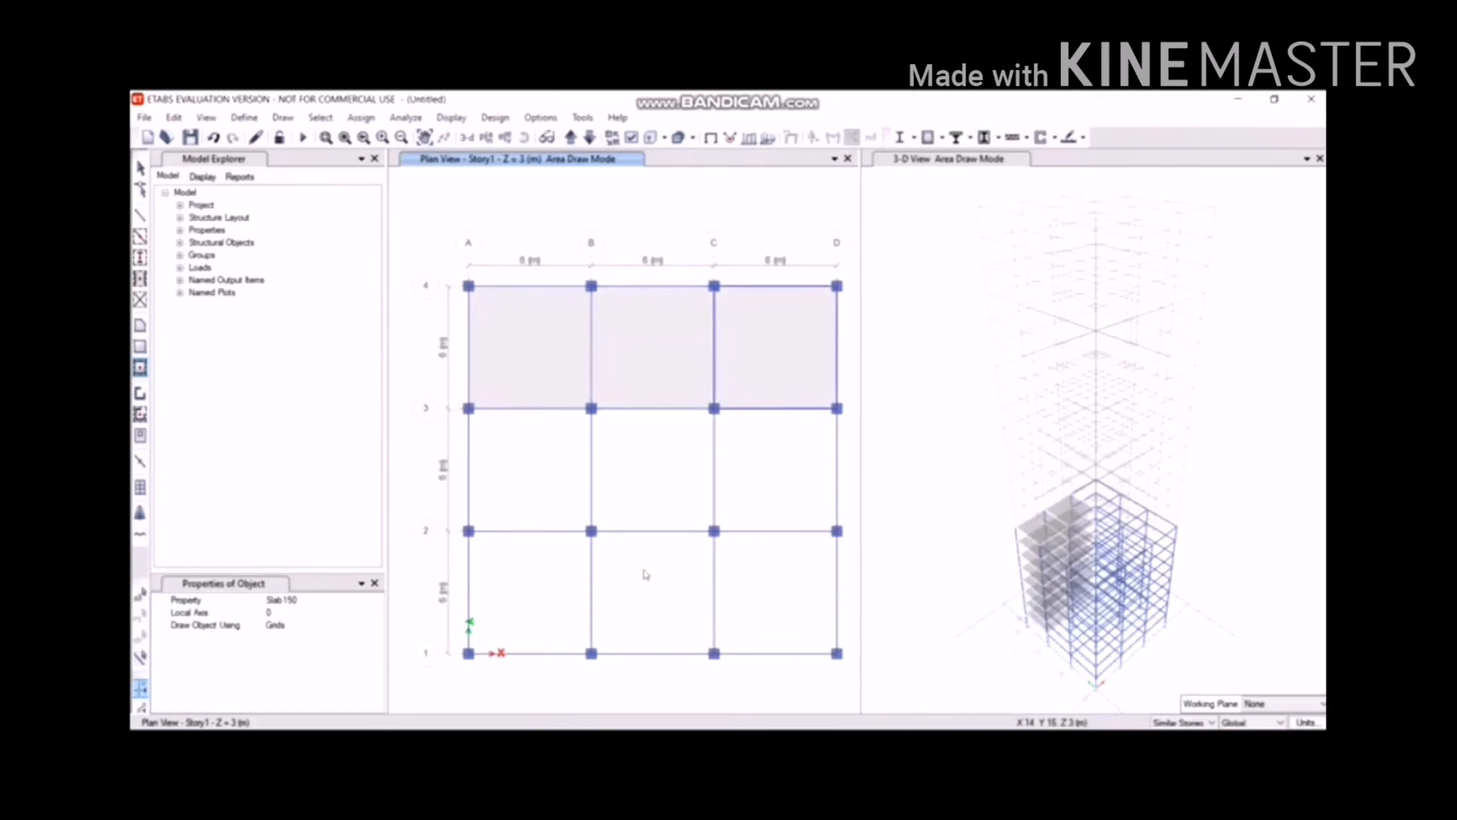
Fill the six bays A–D between grid lines 1 and 3 with Slab150 slabs.
{"action": "left_click", "coordinate": [806, 476]}
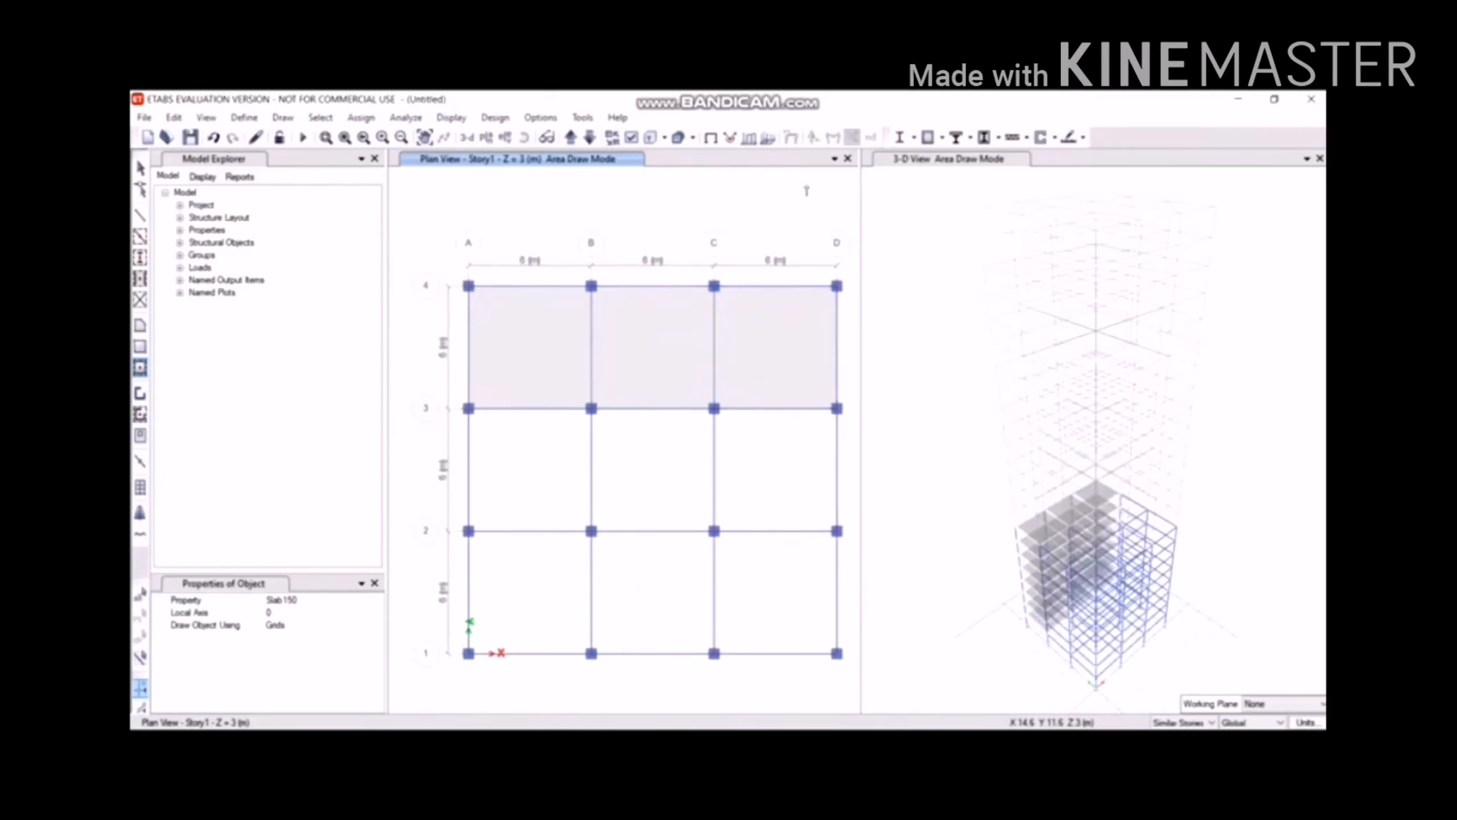
{"action": "left_click", "coordinate": [608, 483]}
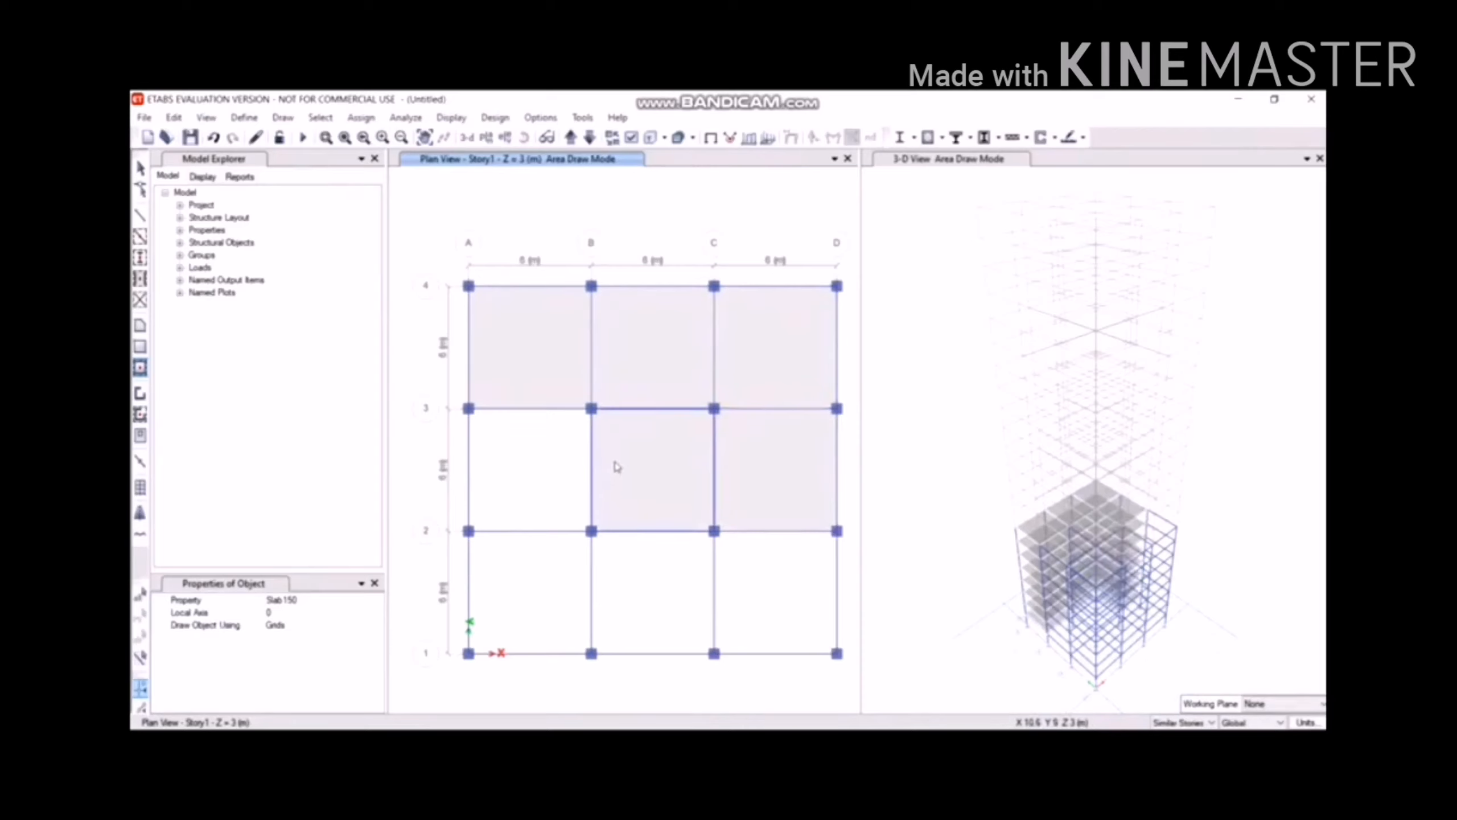
{"action": "left_click", "coordinate": [533, 462]}
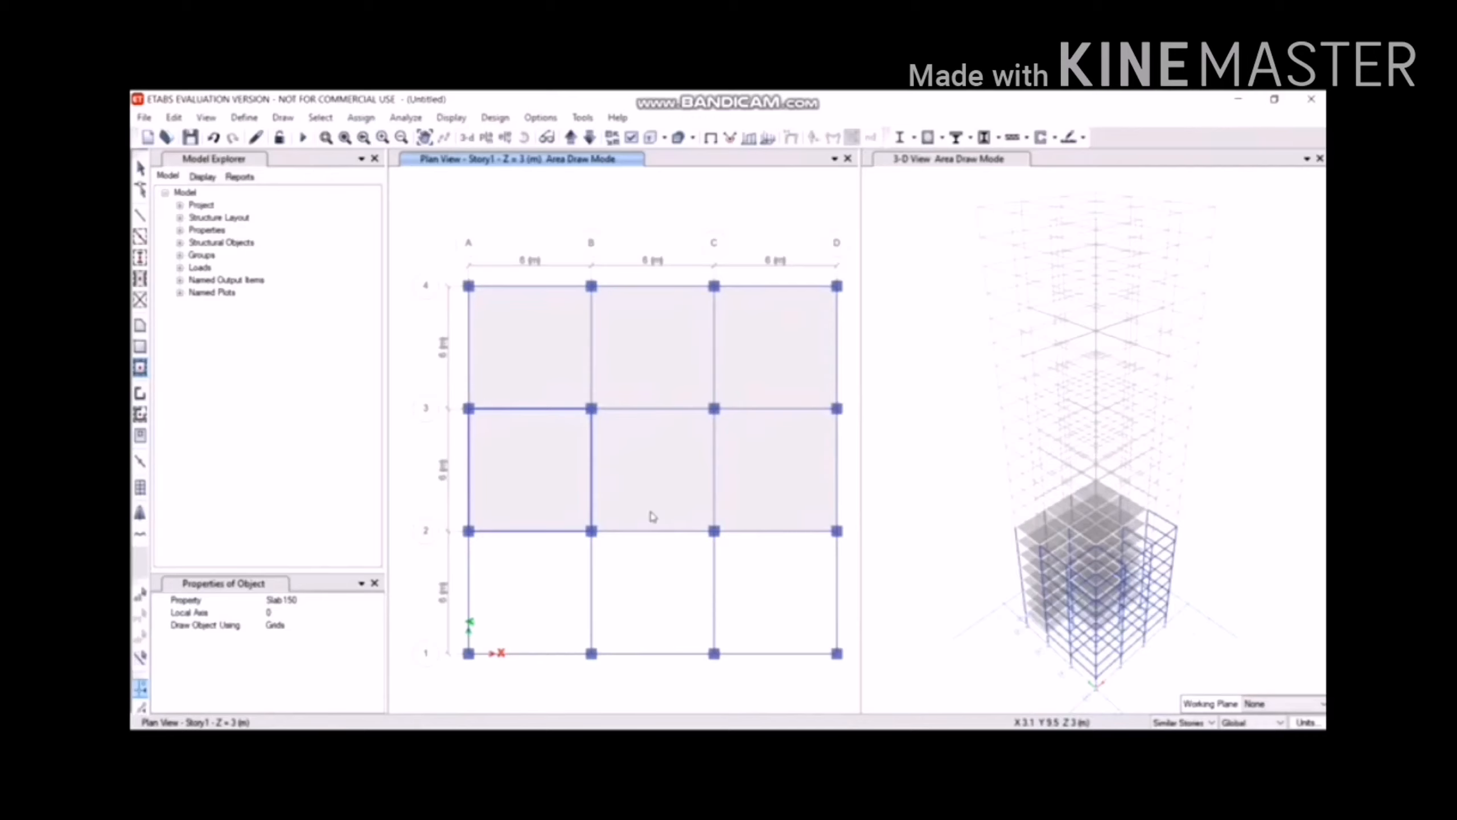
{"action": "left_click", "coordinate": [530, 547]}
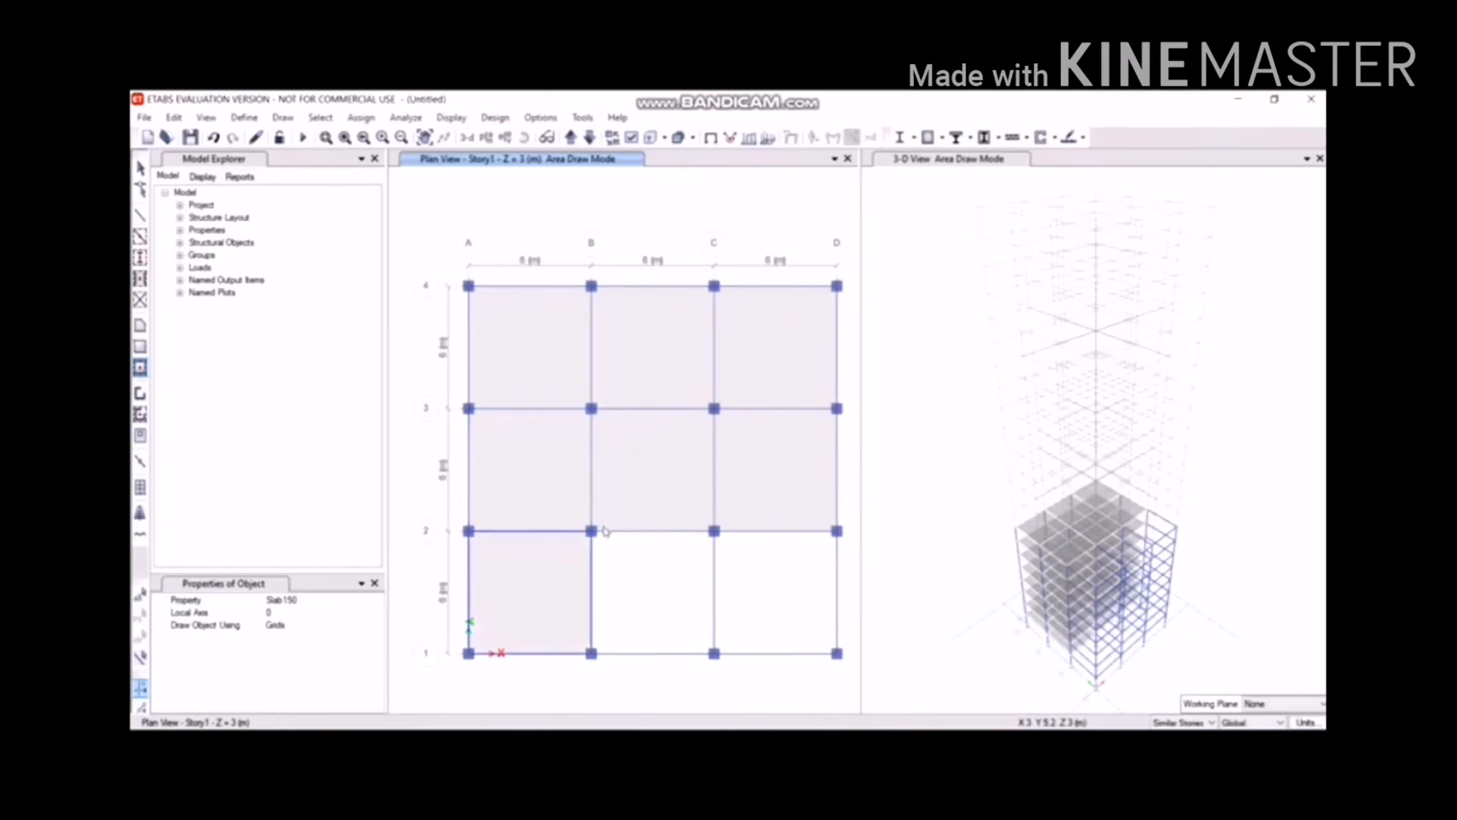
{"action": "left_click", "coordinate": [601, 543]}
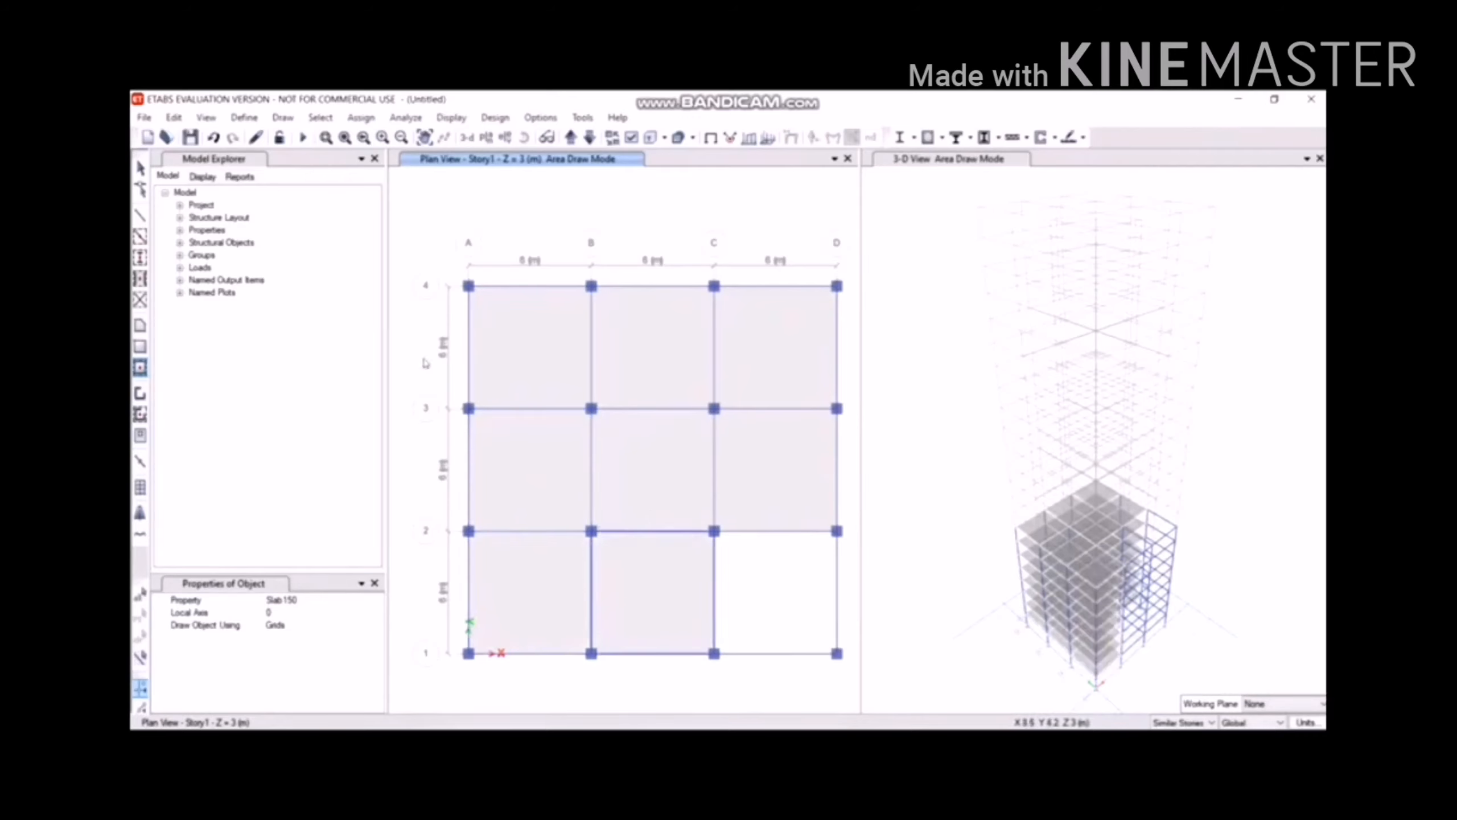
{"action": "left_click", "coordinate": [755, 577]}
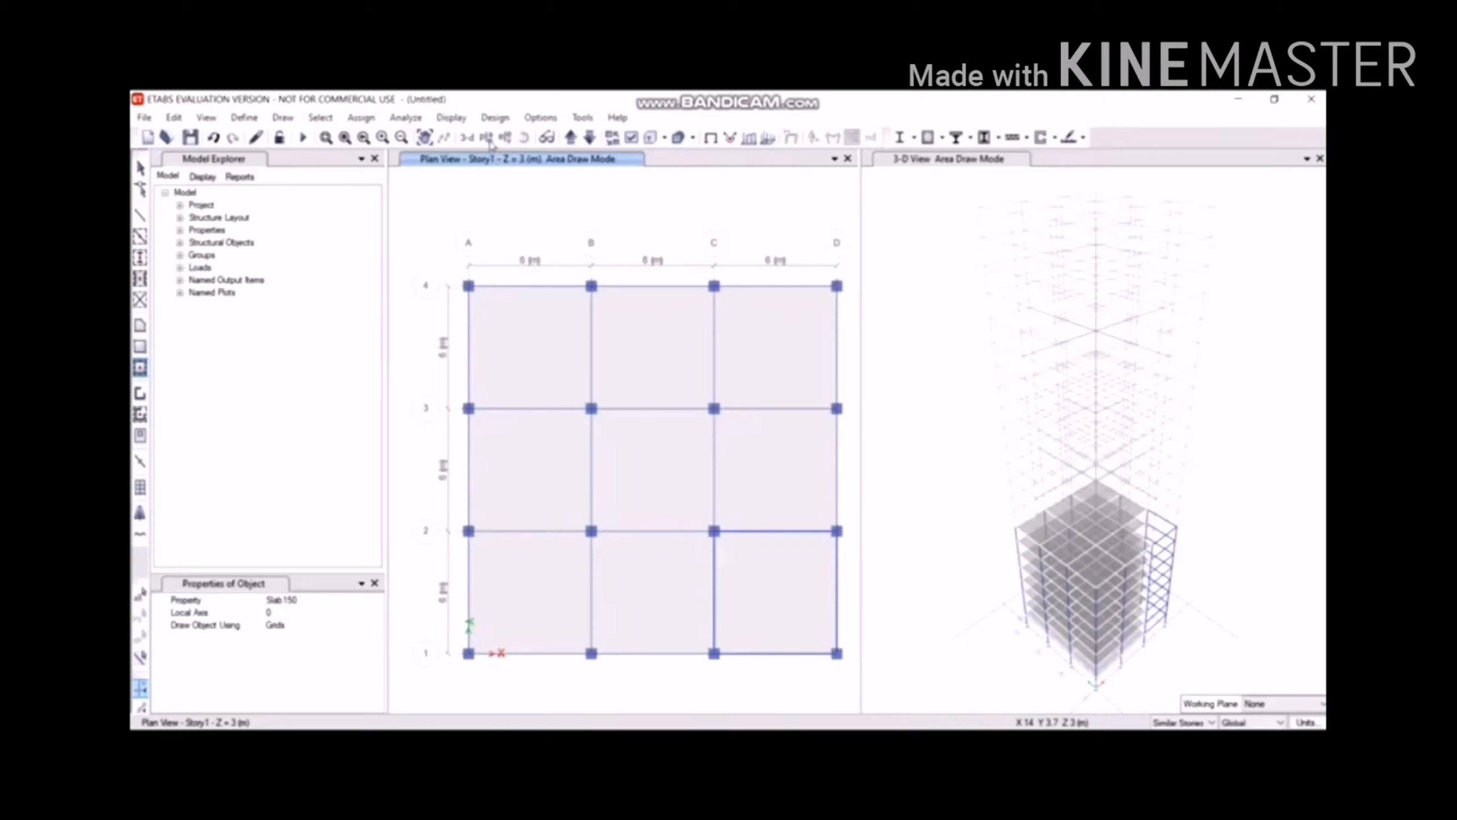
{"action": "left_click", "coordinate": [486, 138]}
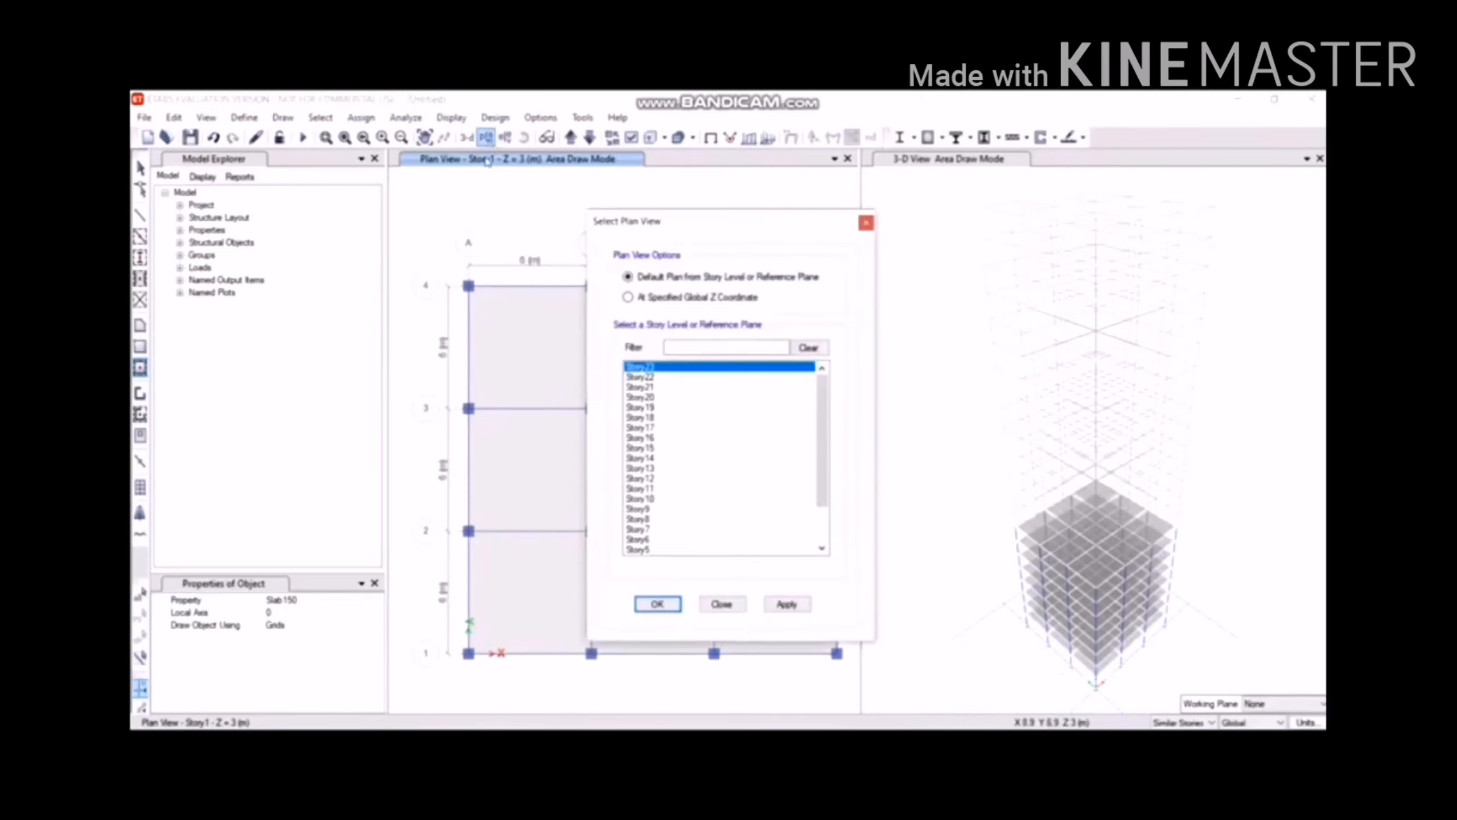
Show the Story9 plan at Z = 27 m.
{"action": "left_click", "coordinate": [641, 509]}
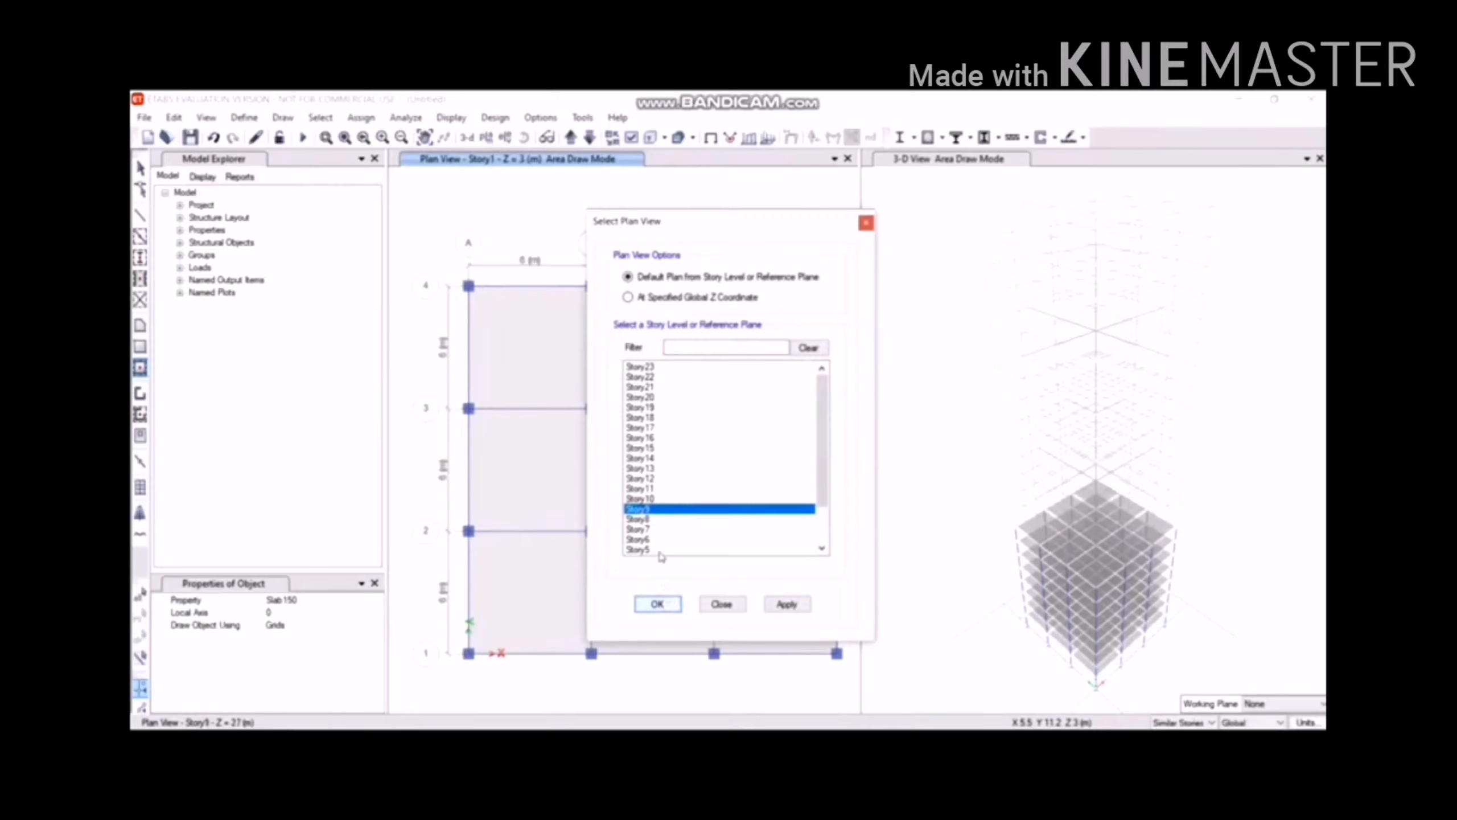
{"action": "left_click", "coordinate": [658, 604]}
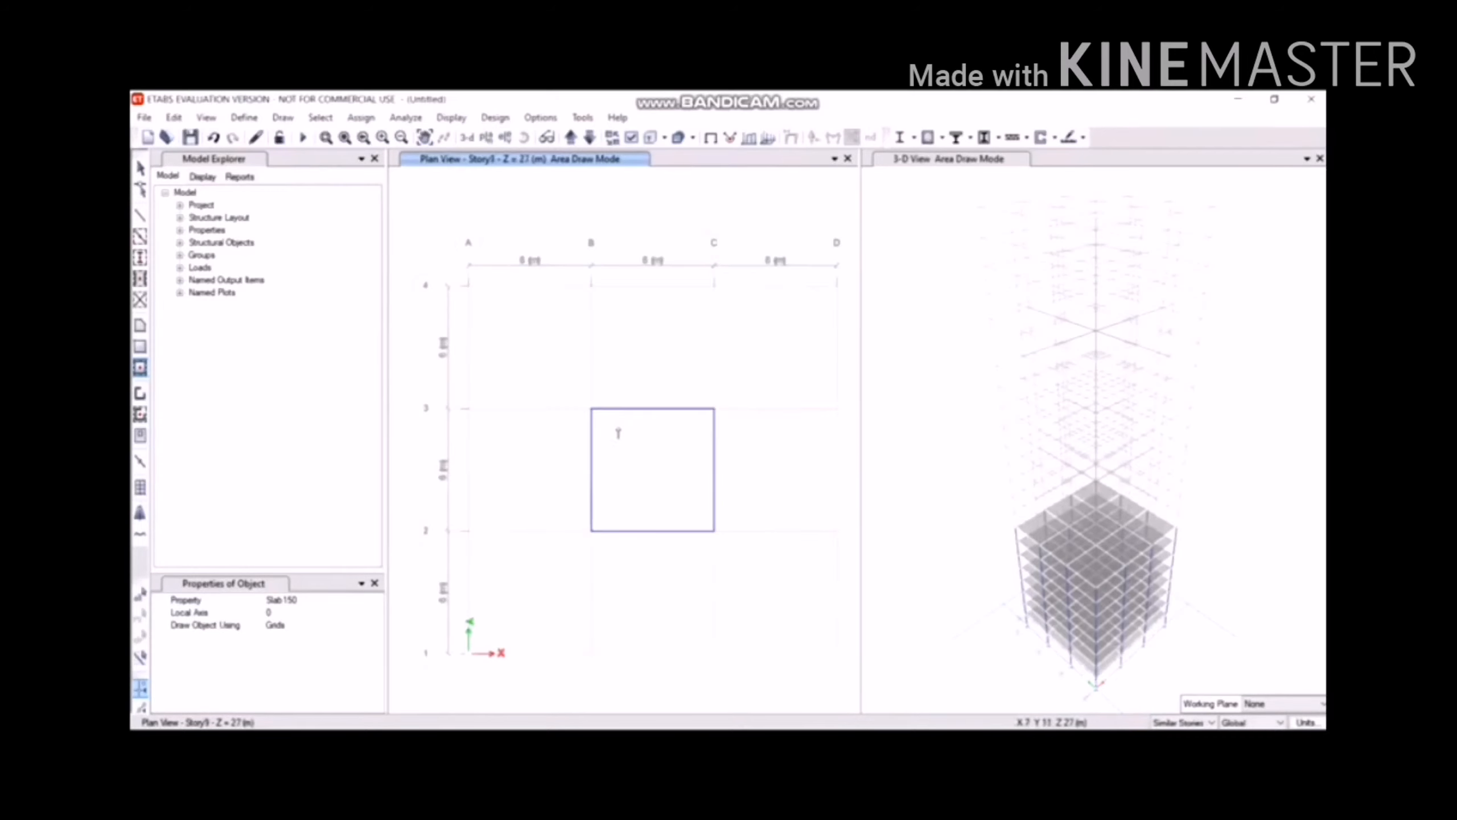
{"action": "left_click", "coordinate": [283, 117]}
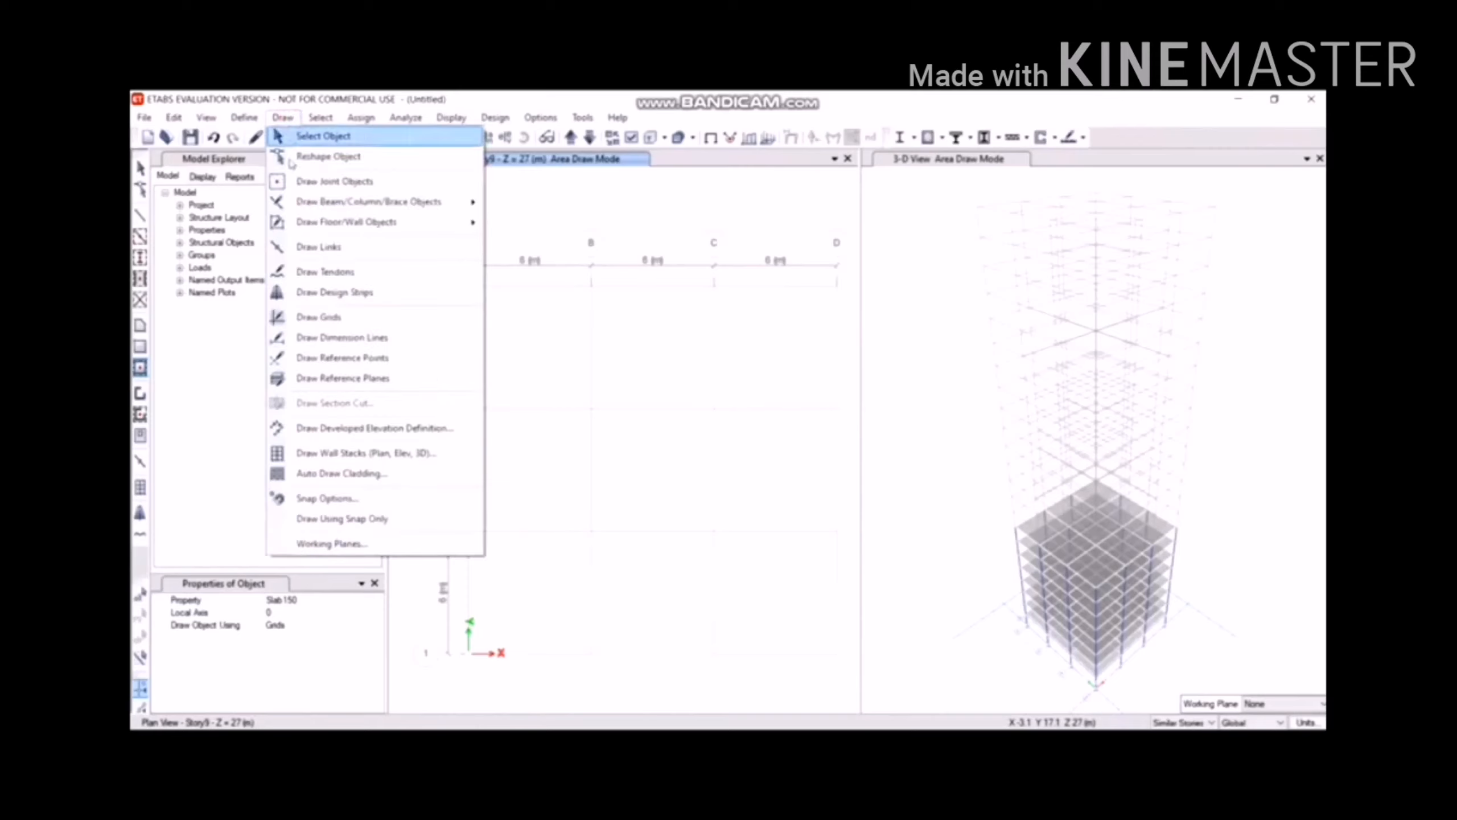
Quick-draw Story9 columns at B4–D2, A1–A3, B1 and C1, skipping A4 and D1.
{"action": "mouse_move", "coordinate": [300, 200]}
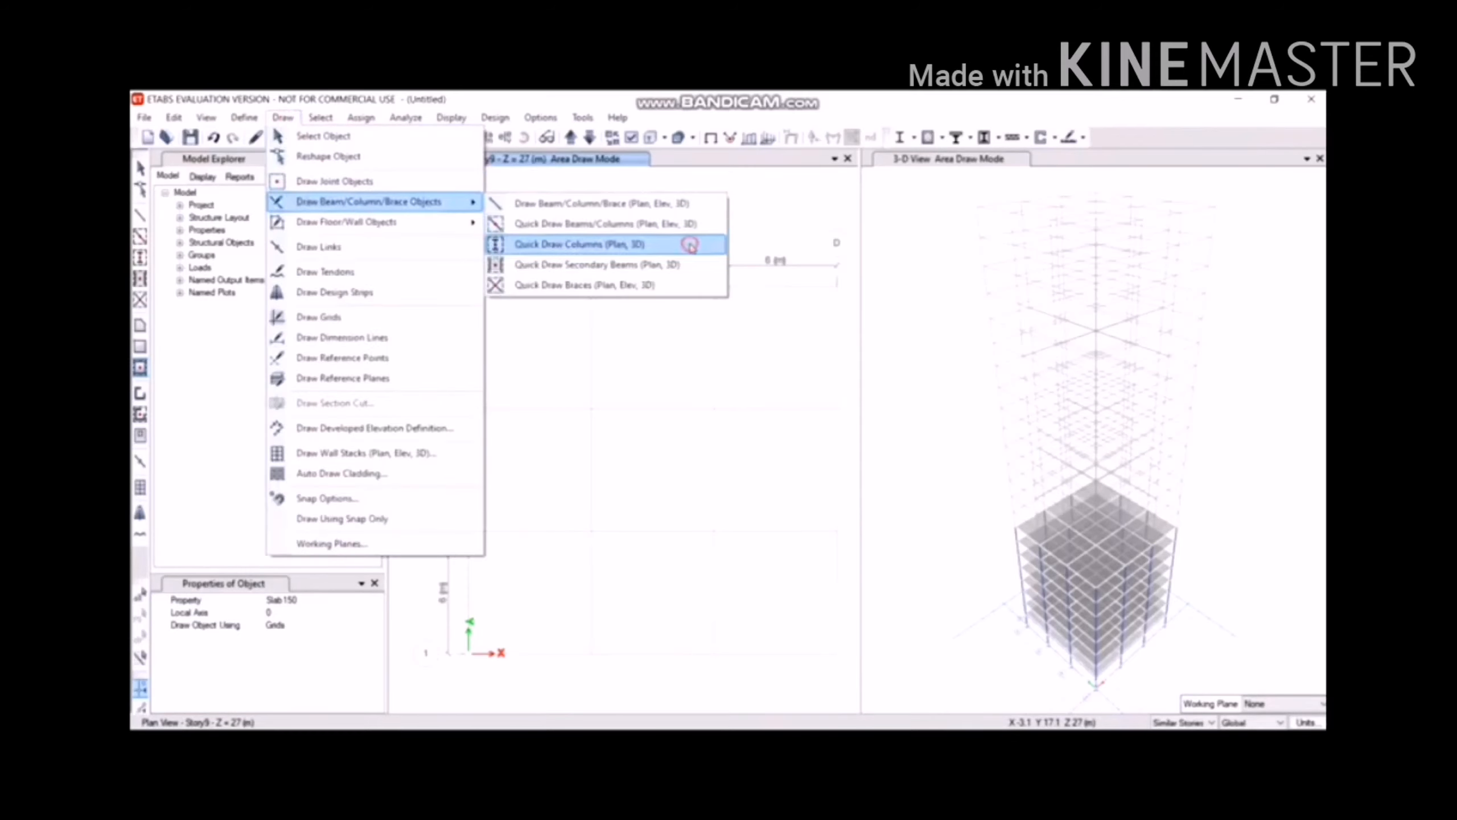
{"action": "left_click", "coordinate": [690, 246]}
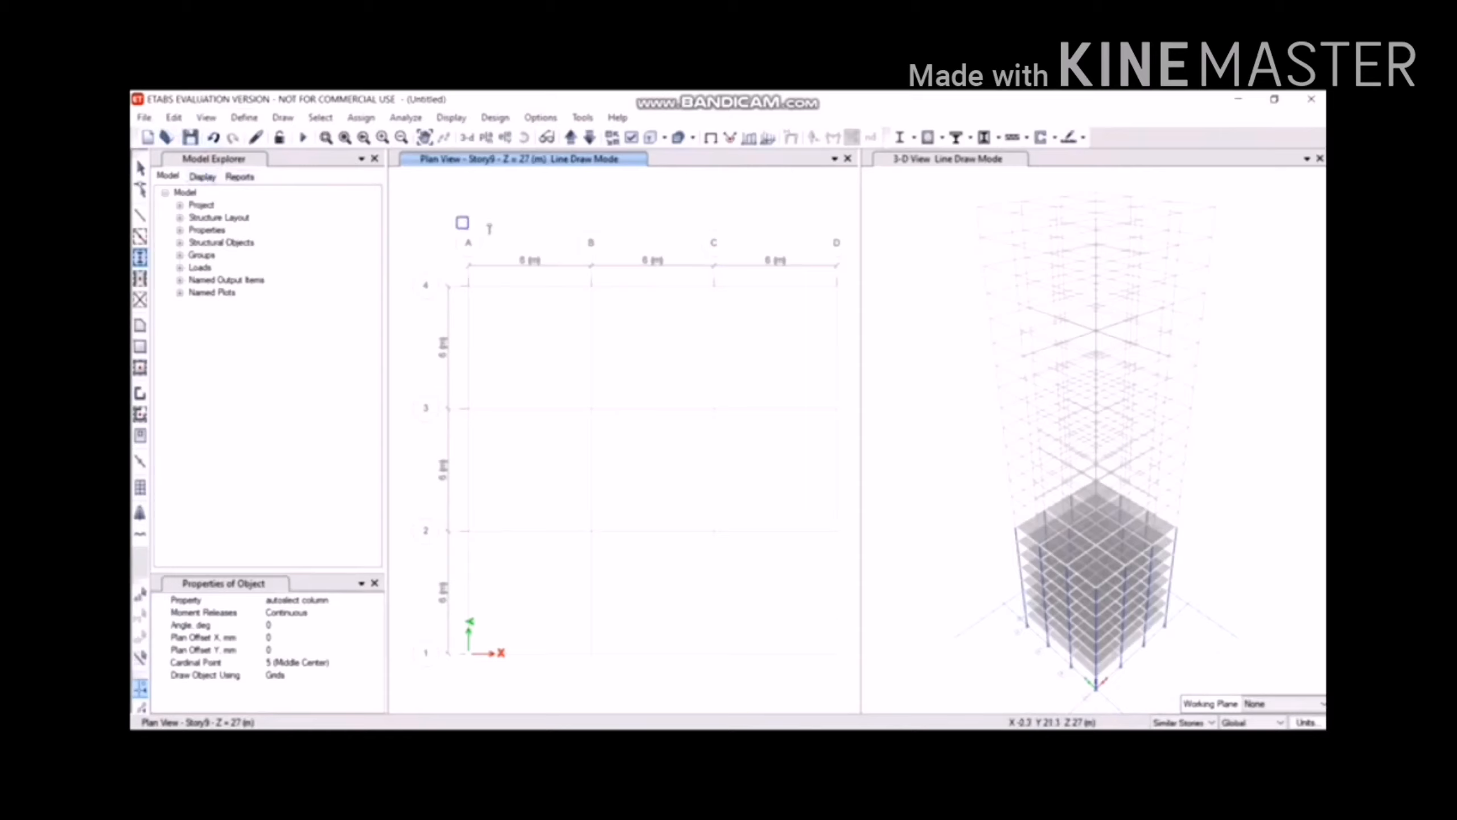
{"action": "mouse_move", "coordinate": [563, 236]}
{"action": "left_mouse_down"}
{"action": "mouse_move", "coordinate": [745, 505]}
{"action": "mouse_move", "coordinate": [836, 567]}
{"action": "left_mouse_up"}
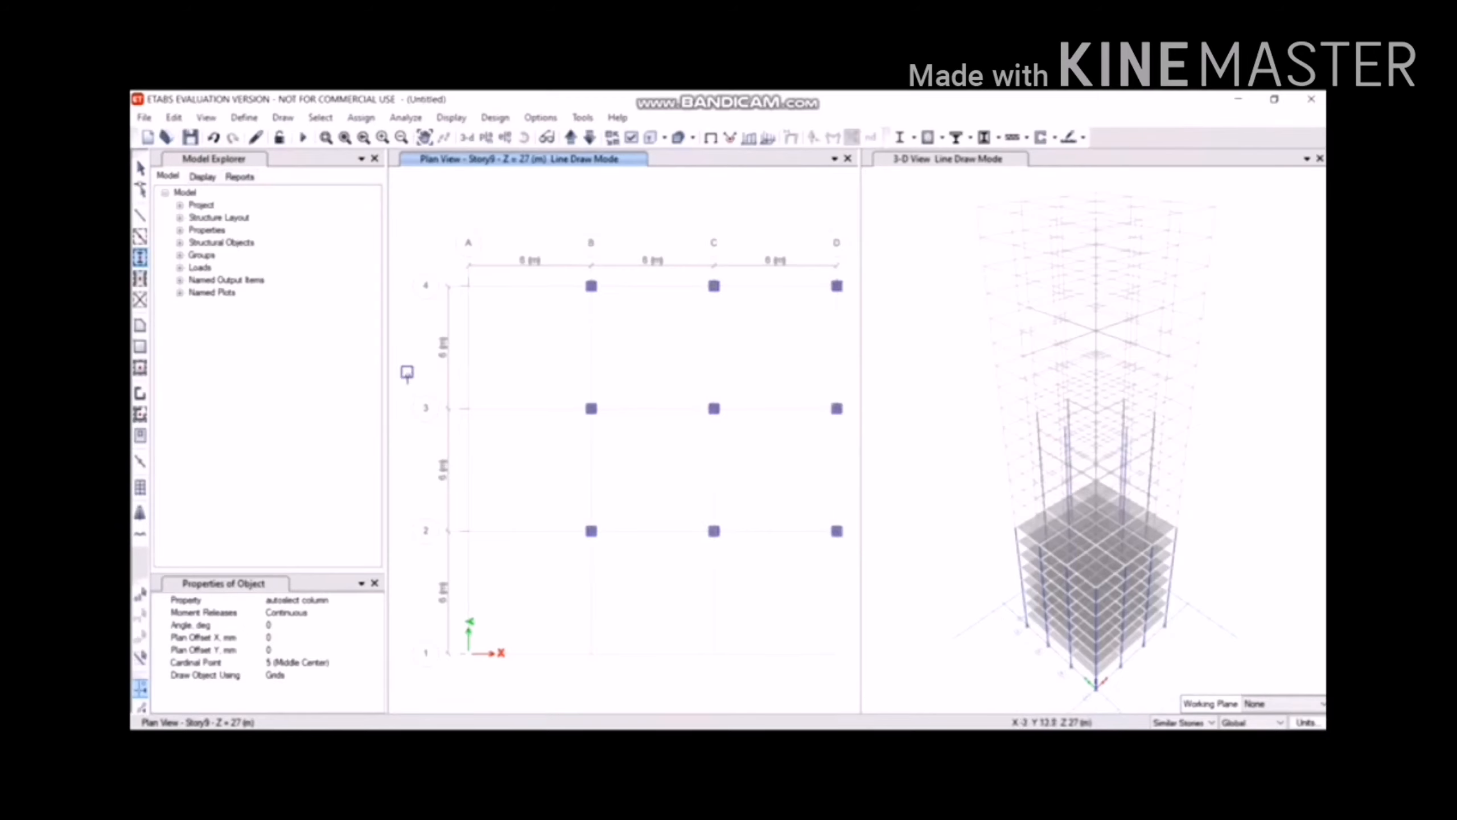
{"action": "left_click_drag", "start_coordinate": [409, 371], "coordinate": [534, 679]}
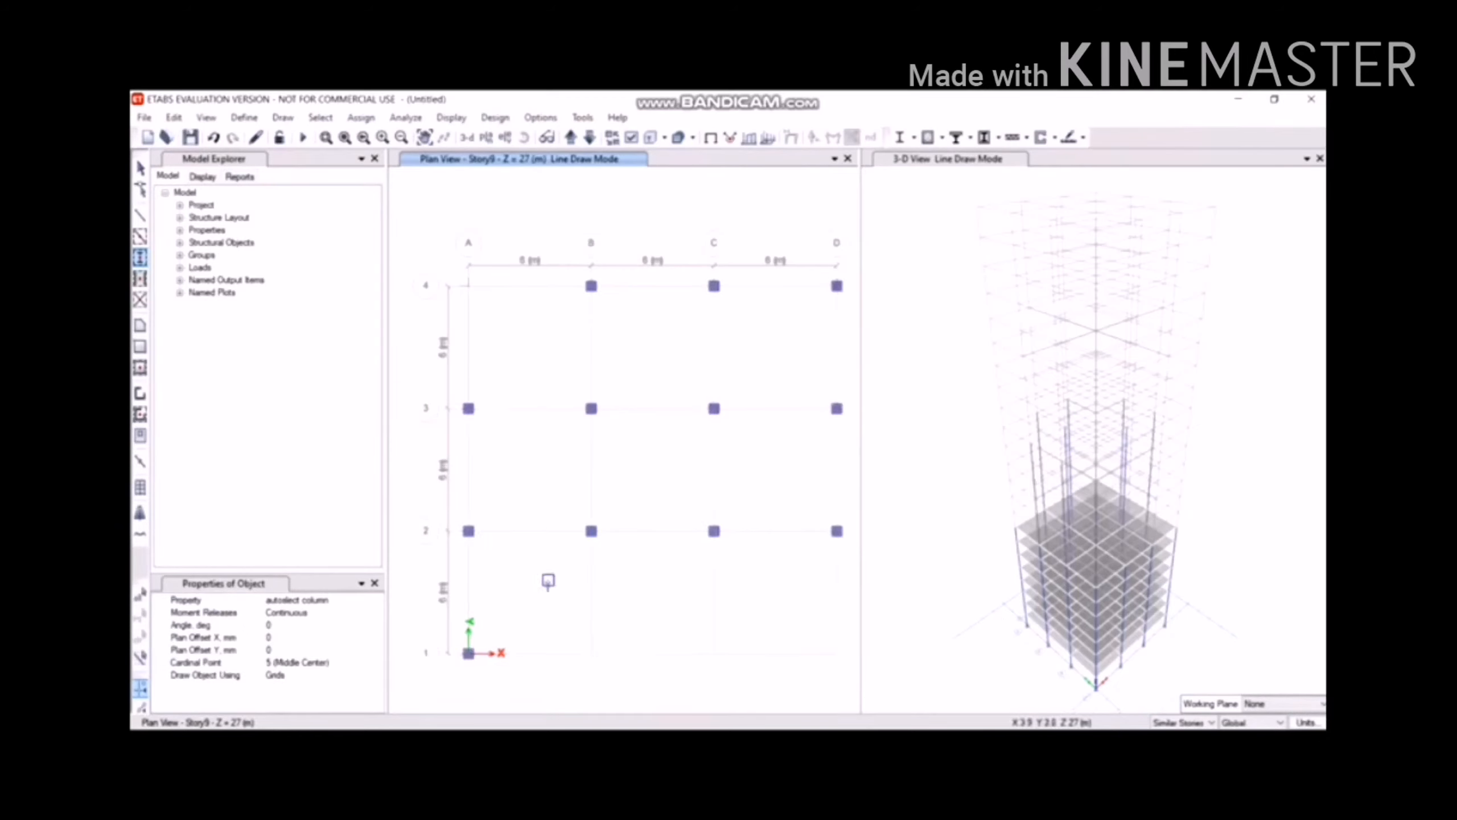
{"action": "left_click_drag", "start_coordinate": [548, 581], "coordinate": [749, 686]}
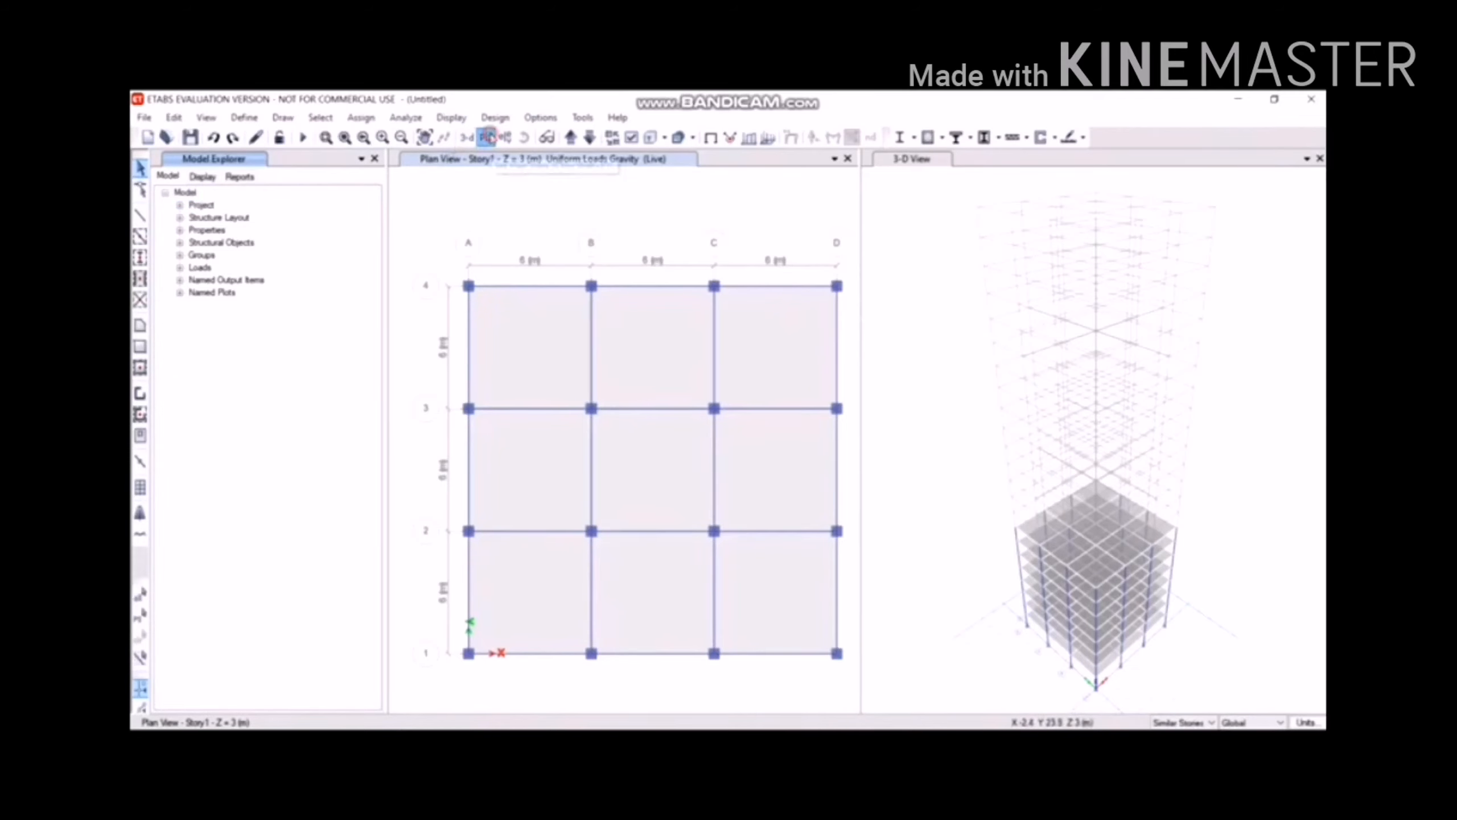
{"action": "left_click", "coordinate": [490, 138]}
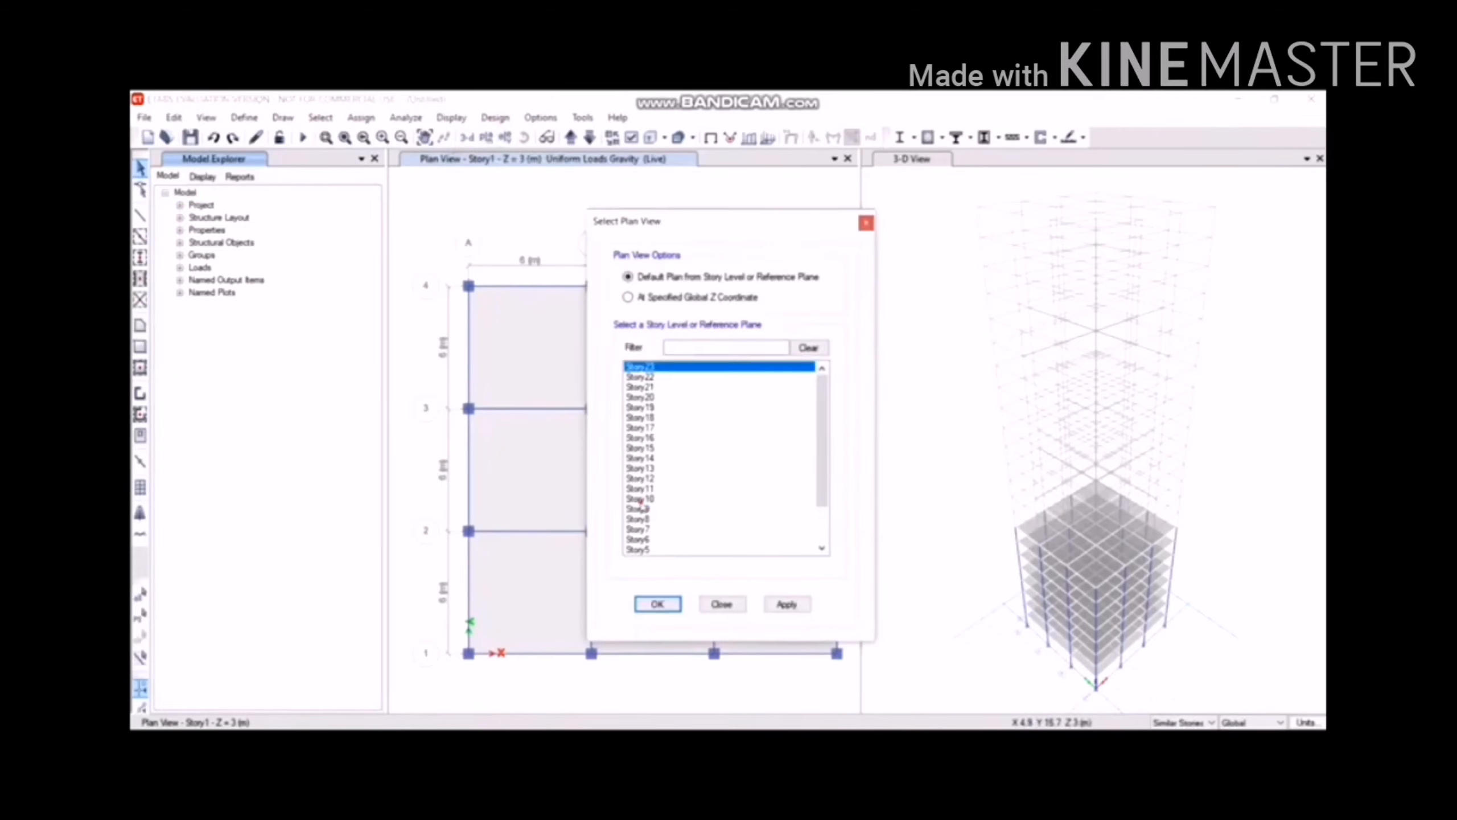
Show the Story10 plan and place columns at B4–D2, A1–A3, B1 and C1.
{"action": "left_click", "coordinate": [641, 499]}
{"action": "left_click", "coordinate": [661, 602]}
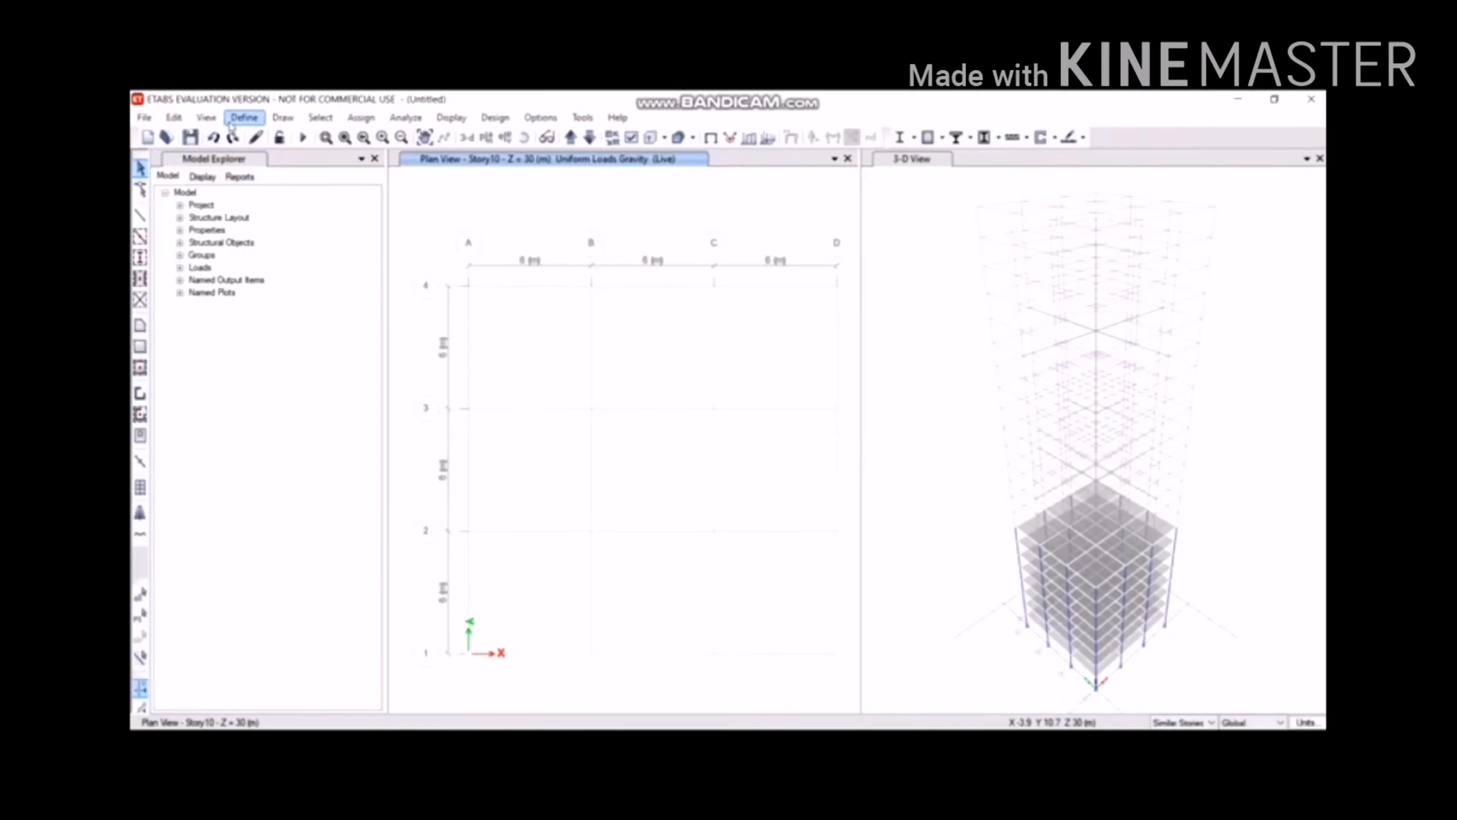
{"action": "left_click", "coordinate": [293, 119]}
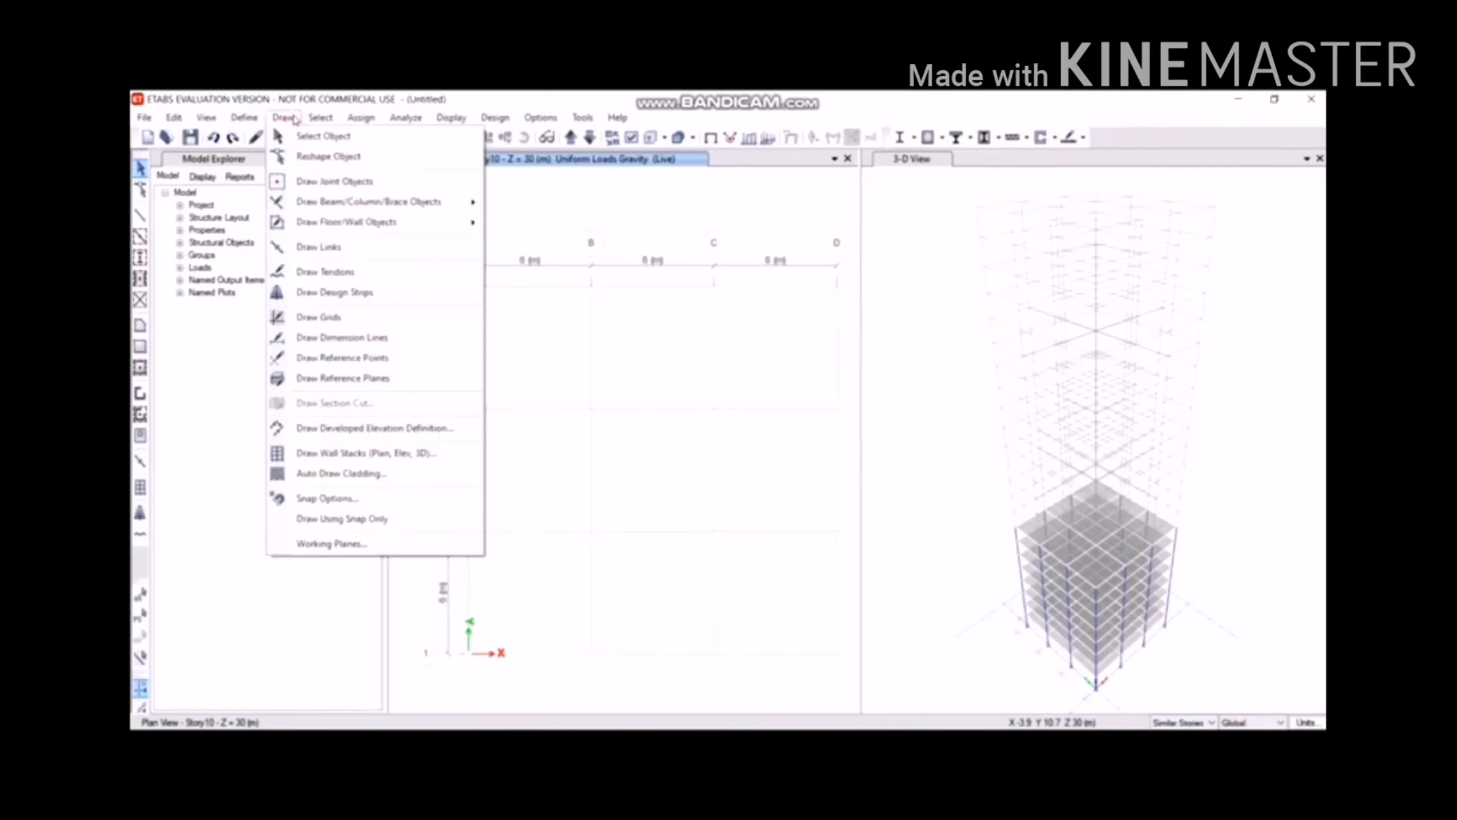
{"action": "mouse_move", "coordinate": [445, 202]}
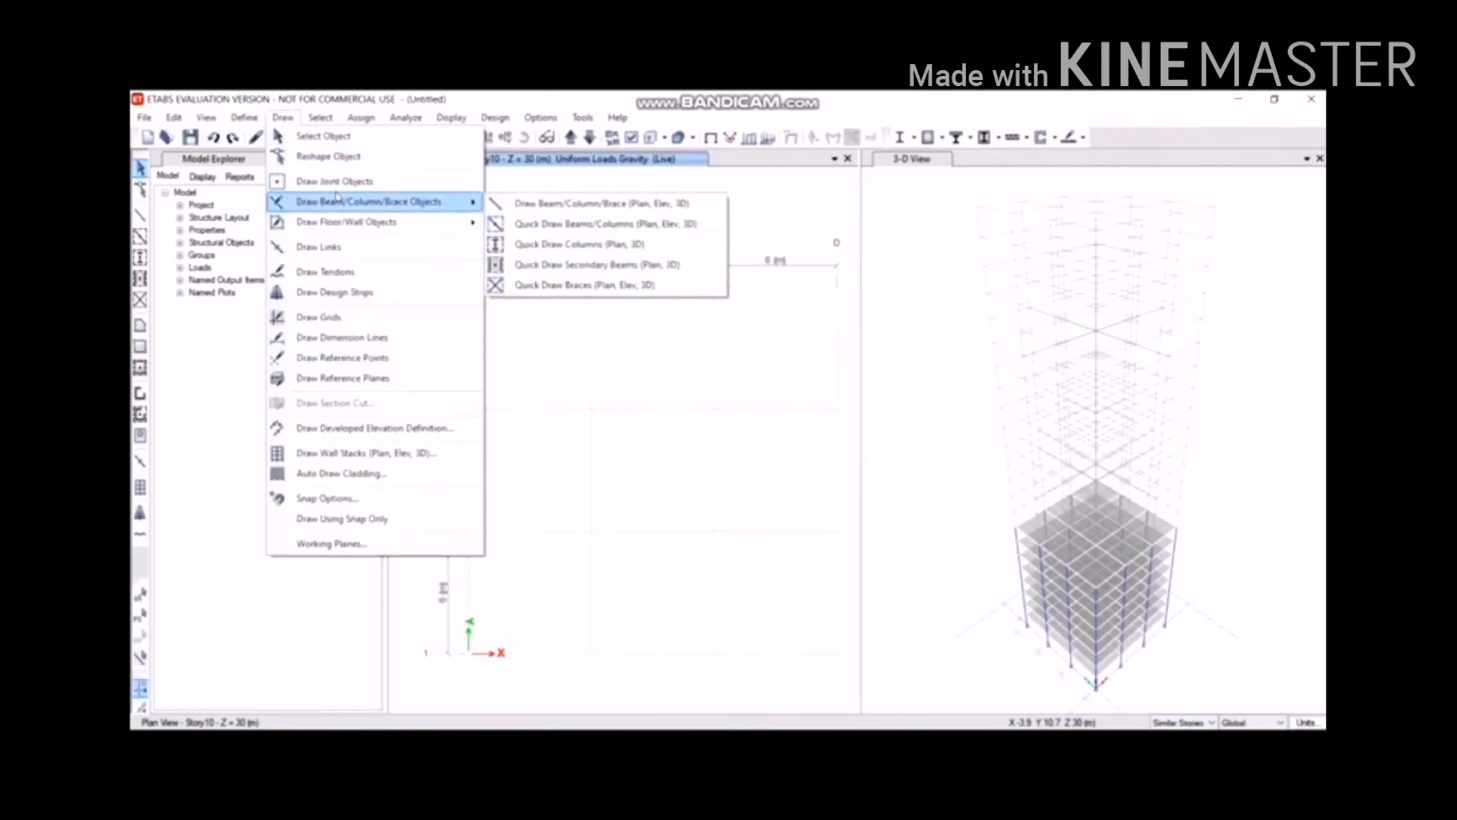
{"action": "left_click", "coordinate": [550, 245]}
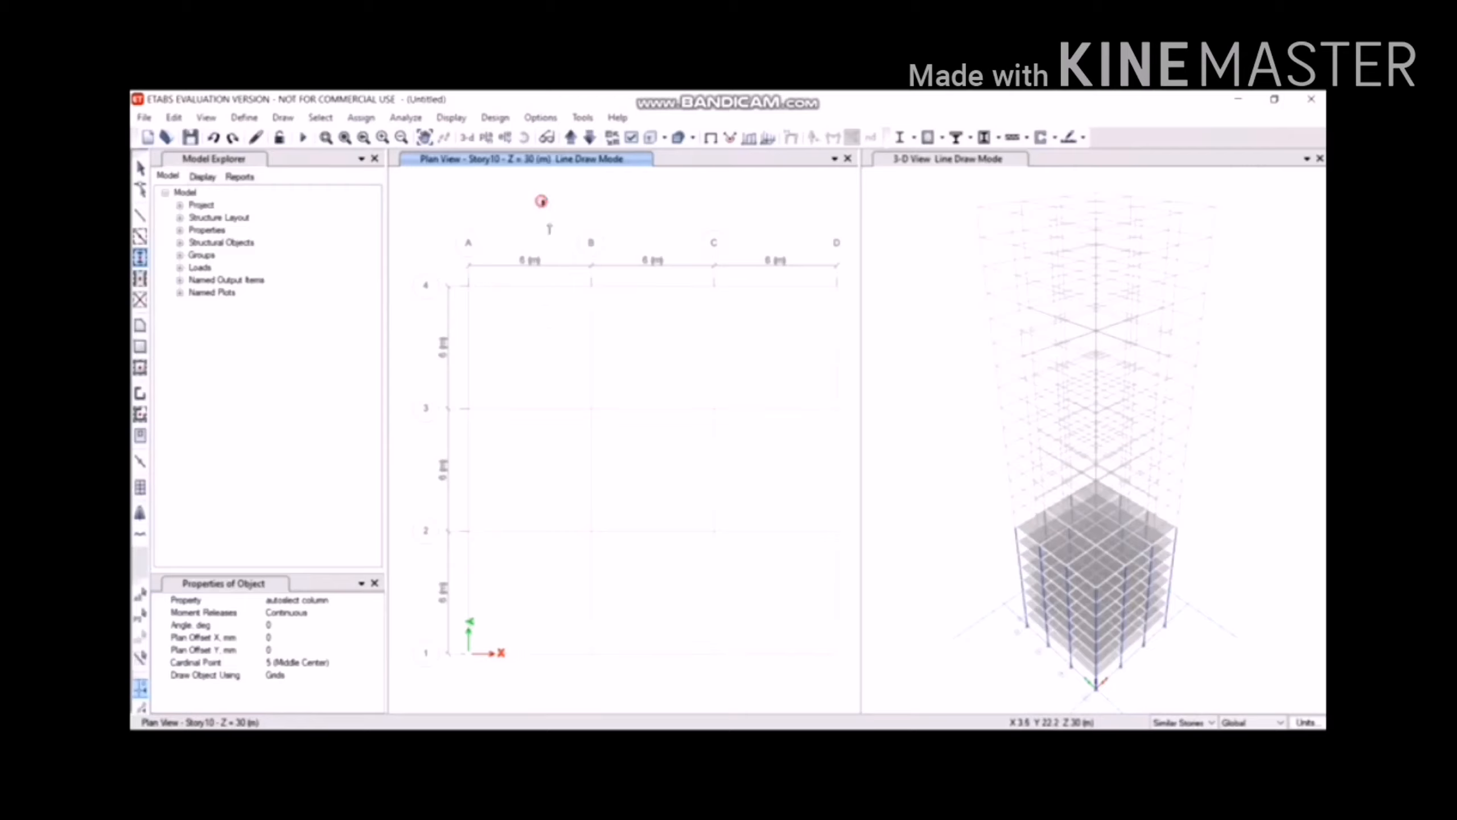
{"action": "left_click_drag", "start_coordinate": [542, 199], "coordinate": [871, 584]}
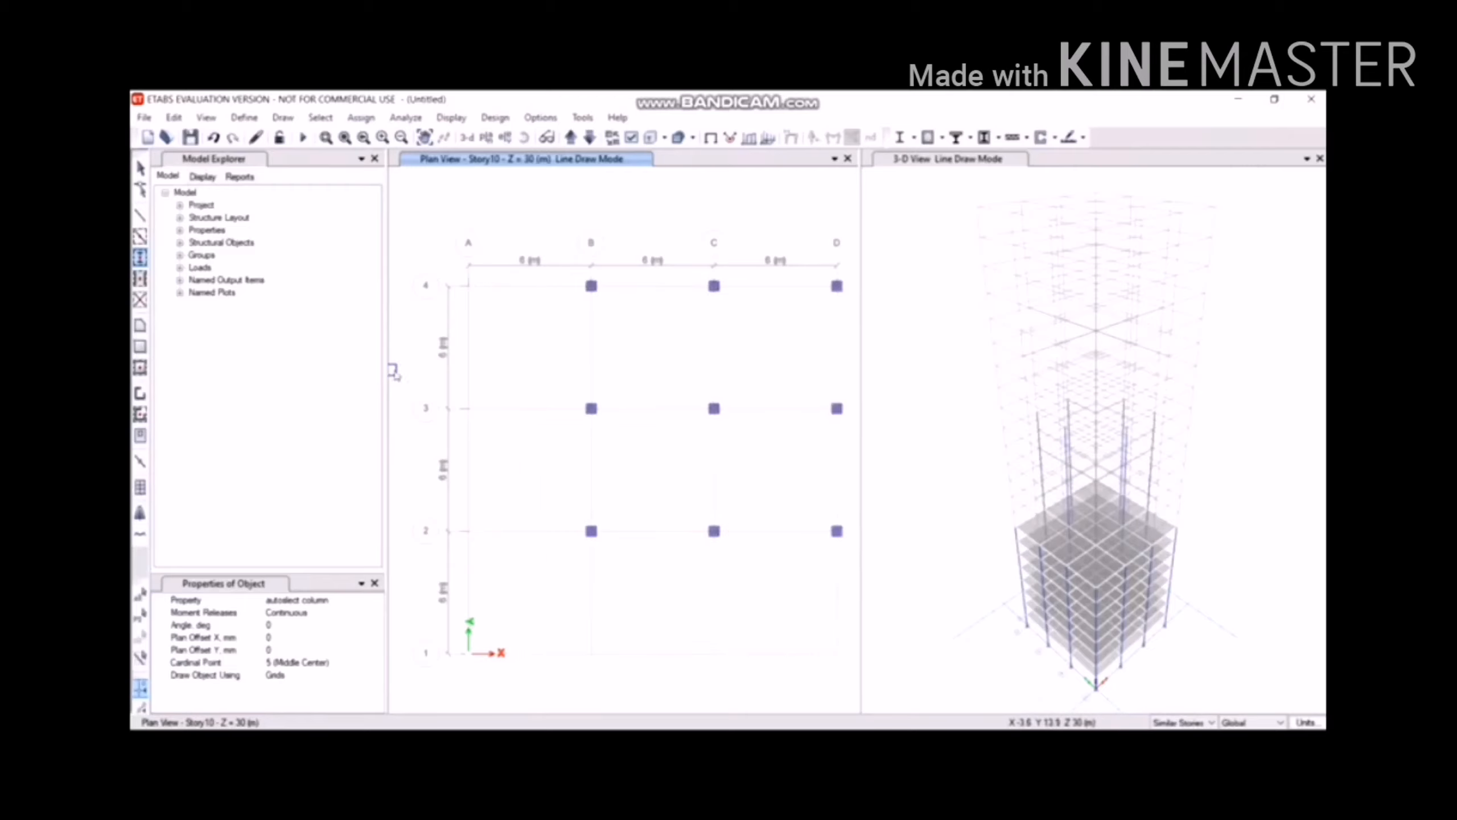
{"action": "mouse_move", "coordinate": [396, 369]}
{"action": "left_mouse_down"}
{"action": "mouse_move", "coordinate": [492, 563]}
{"action": "mouse_move", "coordinate": [606, 658]}
{"action": "mouse_move", "coordinate": [593, 695]}
{"action": "mouse_move", "coordinate": [554, 695]}
{"action": "left_mouse_up"}
{"action": "mouse_move", "coordinate": [546, 591]}
{"action": "left_mouse_down"}
{"action": "mouse_move", "coordinate": [775, 686]}
{"action": "mouse_move", "coordinate": [769, 658]}
{"action": "left_mouse_up"}
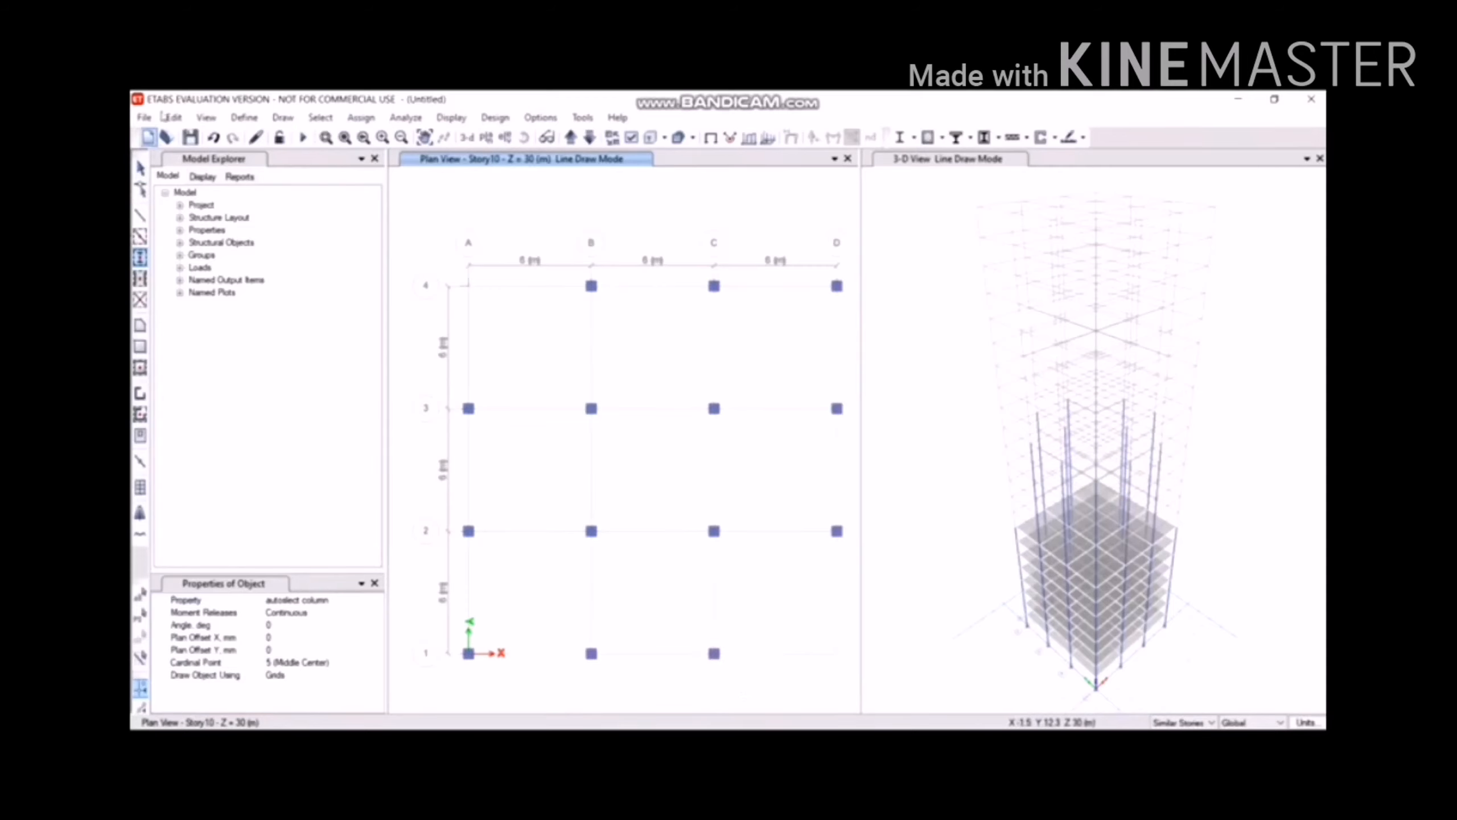
Quick-draw Story10 beams over bays B–D rows 2–4, grid A rows 1–3, and B1–C1.
{"action": "left_click", "coordinate": [281, 118]}
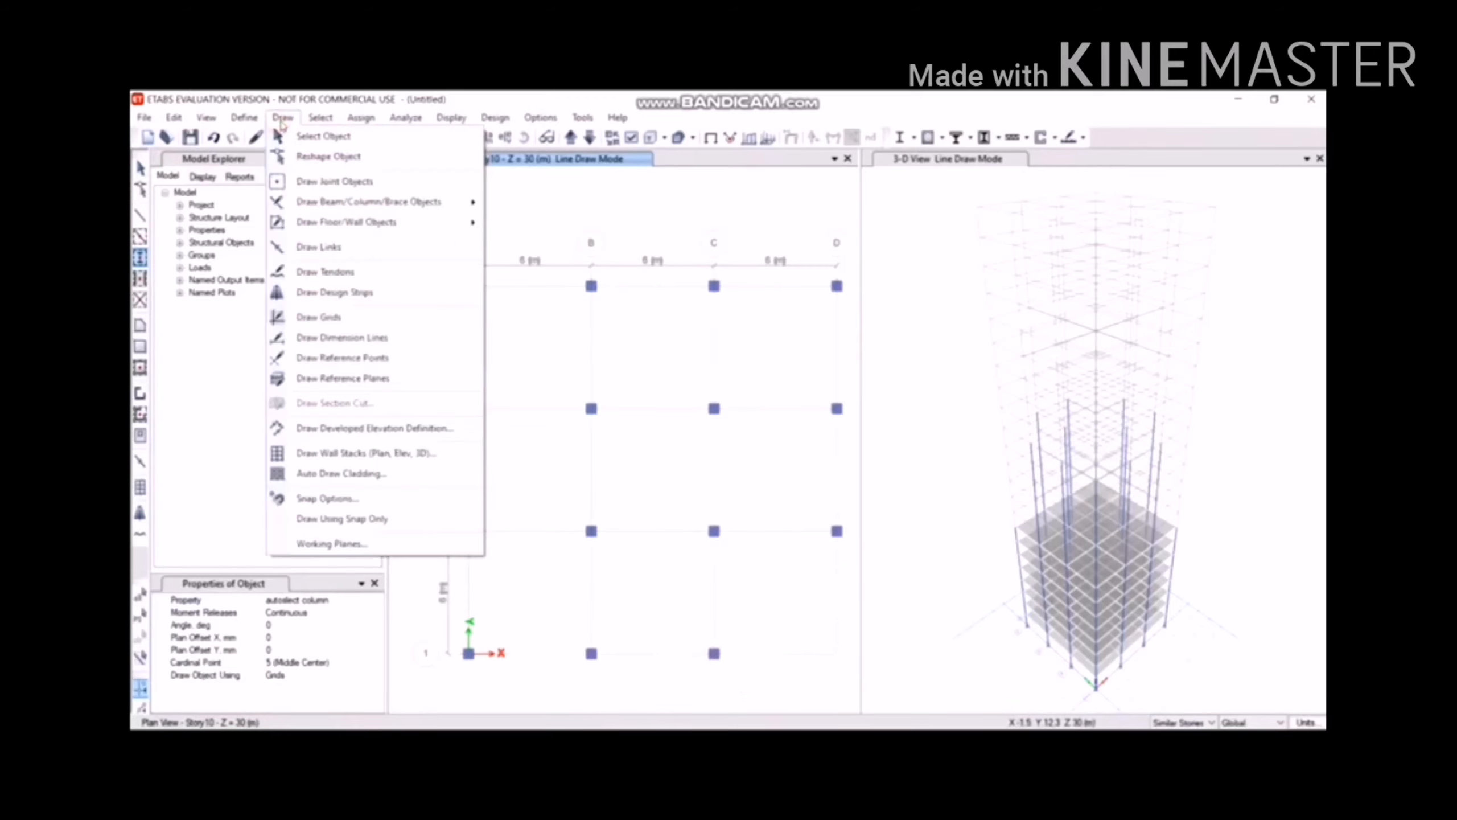
{"action": "mouse_move", "coordinate": [348, 201]}
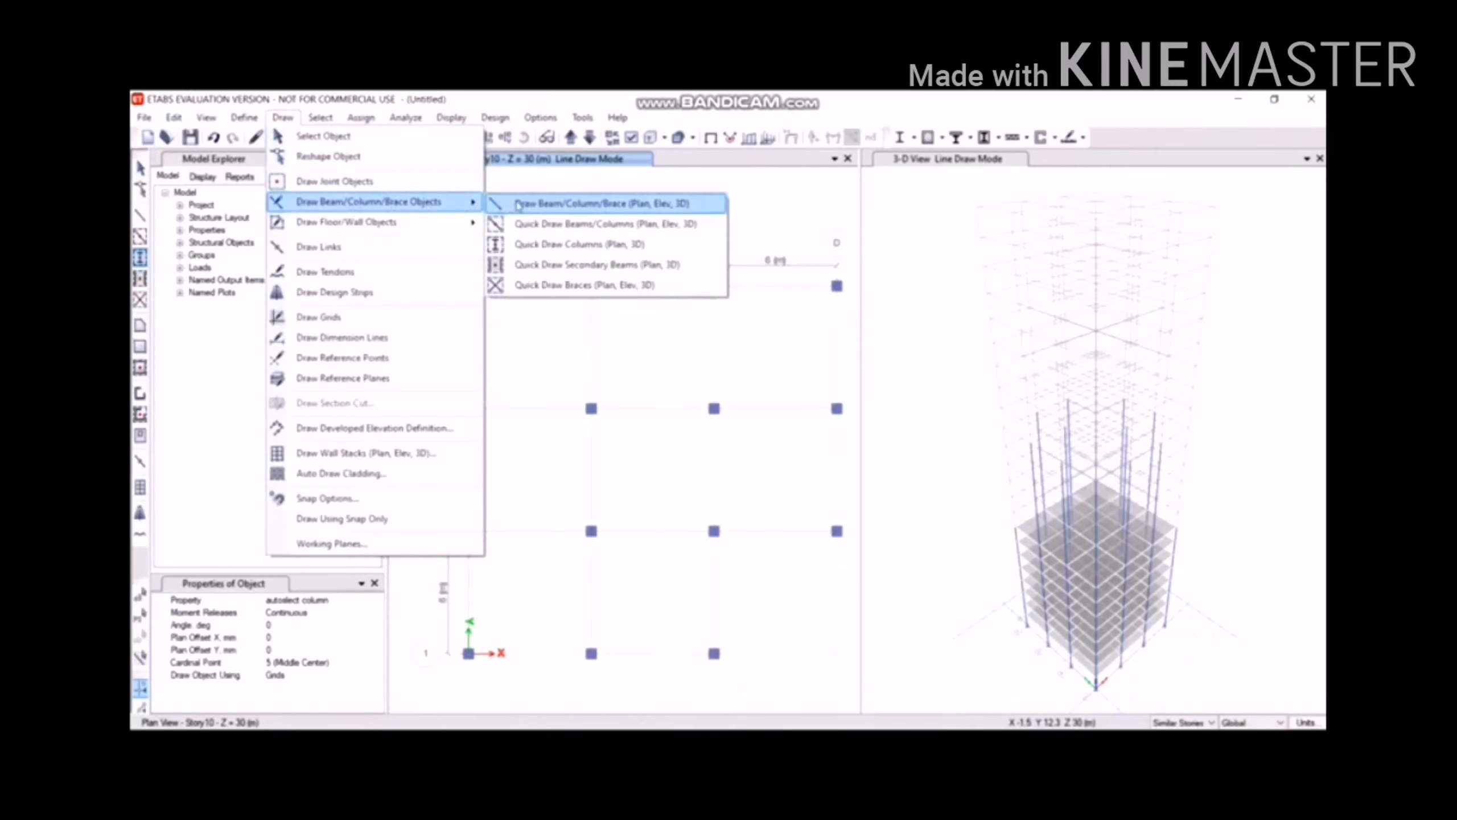
{"action": "left_click", "coordinate": [524, 217]}
{"action": "mouse_move", "coordinate": [525, 211]}
{"action": "left_mouse_down"}
{"action": "mouse_move", "coordinate": [614, 342]}
{"action": "mouse_move", "coordinate": [861, 600]}
{"action": "left_mouse_up"}
{"action": "mouse_move", "coordinate": [425, 363]}
{"action": "left_mouse_down"}
{"action": "mouse_move", "coordinate": [451, 460]}
{"action": "mouse_move", "coordinate": [596, 714]}
{"action": "mouse_move", "coordinate": [623, 707]}
{"action": "mouse_move", "coordinate": [528, 710]}
{"action": "left_mouse_up"}
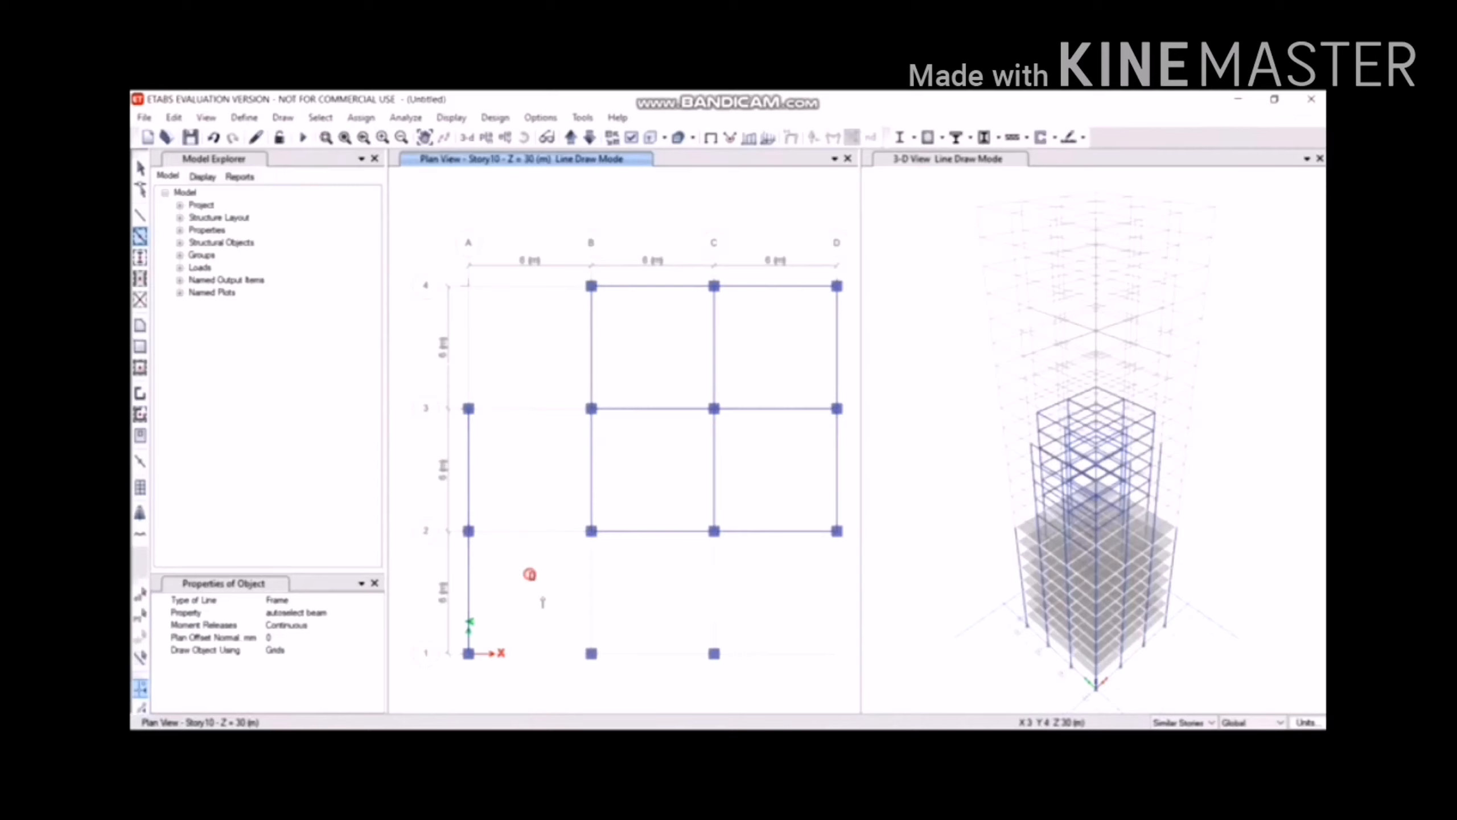
{"action": "left_click_drag", "start_coordinate": [530, 576], "coordinate": [791, 667]}
Add the remaining beams A1–B1, A2–B2, B1–B2, A3–B3 and C1–C2.
{"action": "left_click_drag", "start_coordinate": [445, 585], "coordinate": [676, 678]}
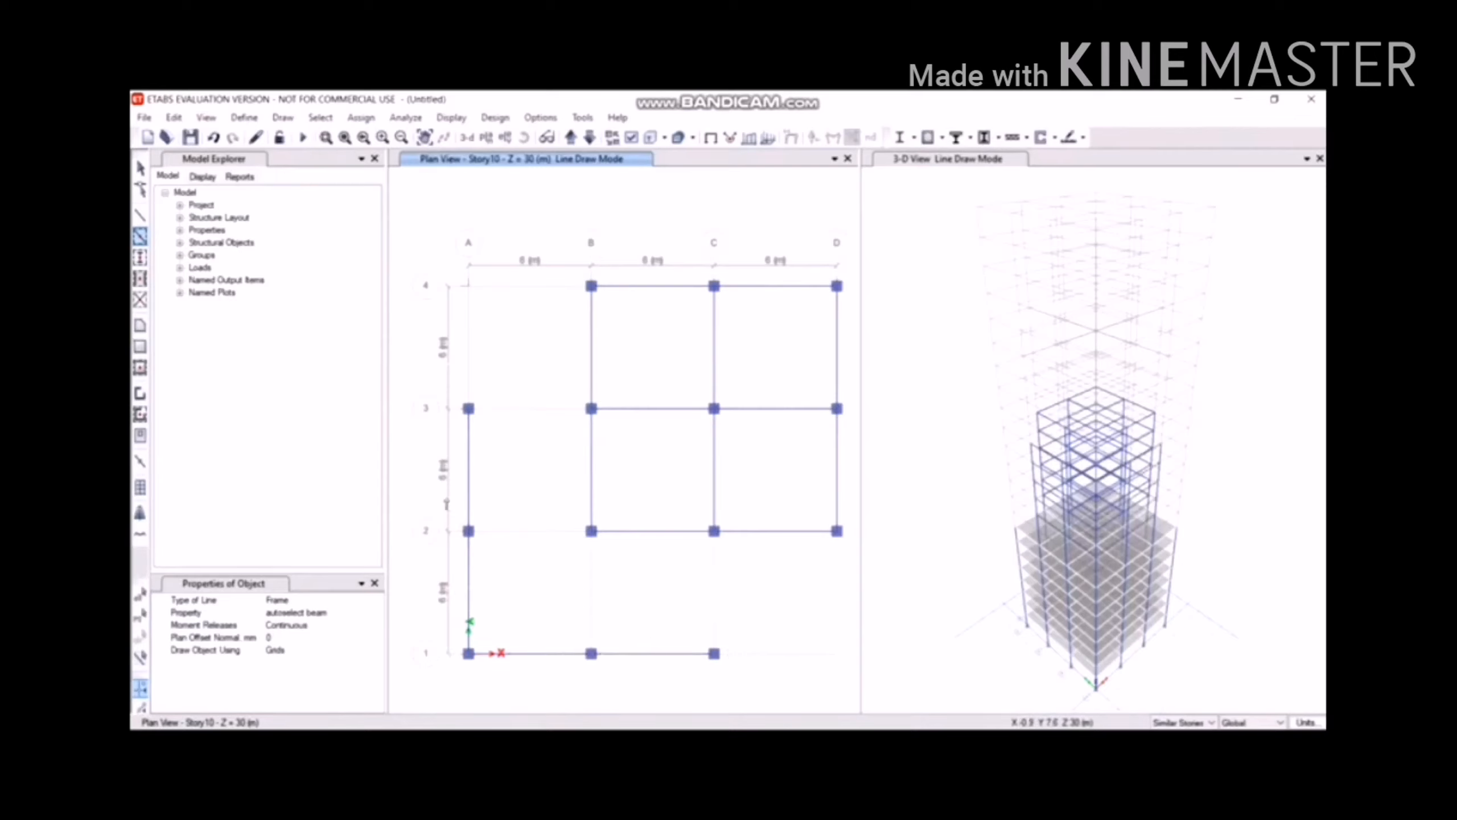
{"action": "left_click_drag", "start_coordinate": [447, 497], "coordinate": [643, 585]}
{"action": "left_click_drag", "start_coordinate": [544, 480], "coordinate": [680, 700]}
{"action": "mouse_move", "coordinate": [580, 490]}
{"action": "left_mouse_down"}
{"action": "mouse_move", "coordinate": [663, 505]}
{"action": "mouse_move", "coordinate": [798, 671]}
{"action": "left_mouse_up"}
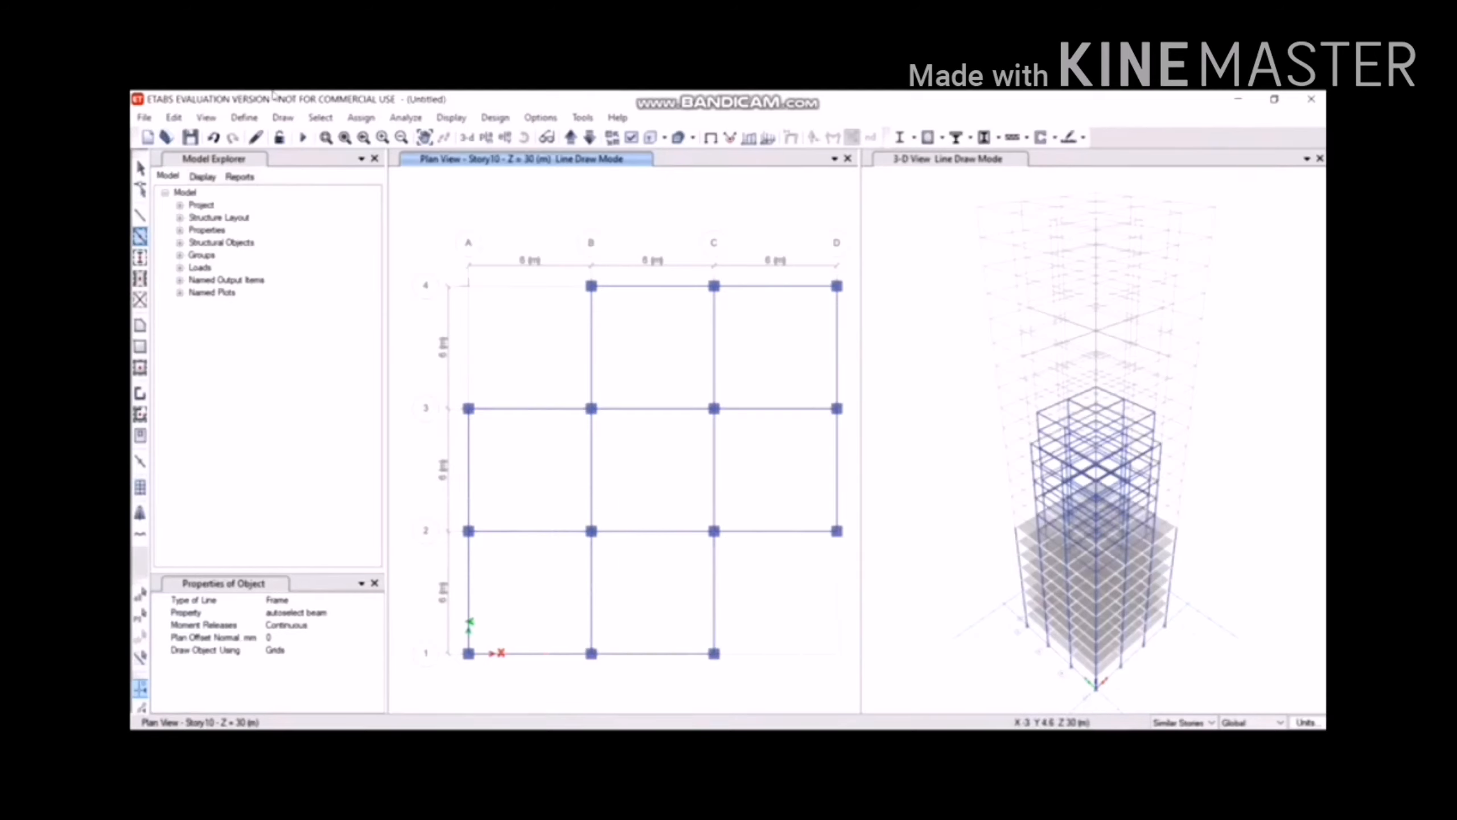
{"action": "left_click", "coordinate": [274, 119]}
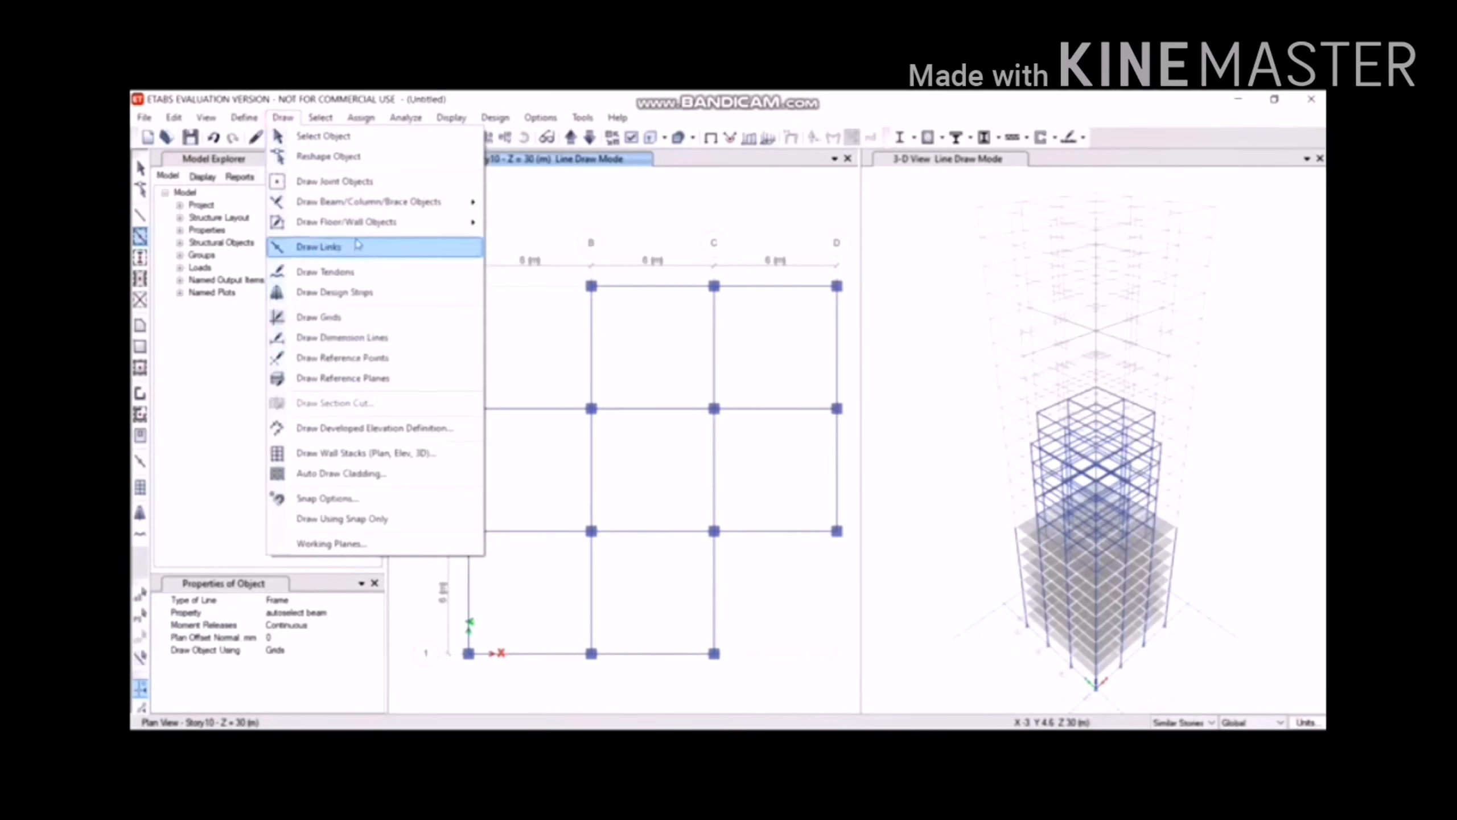
Quick-draw Slab150 floors in Story10 bays B–C and C–D between rows 3 and 4.
{"action": "mouse_move", "coordinate": [364, 223]}
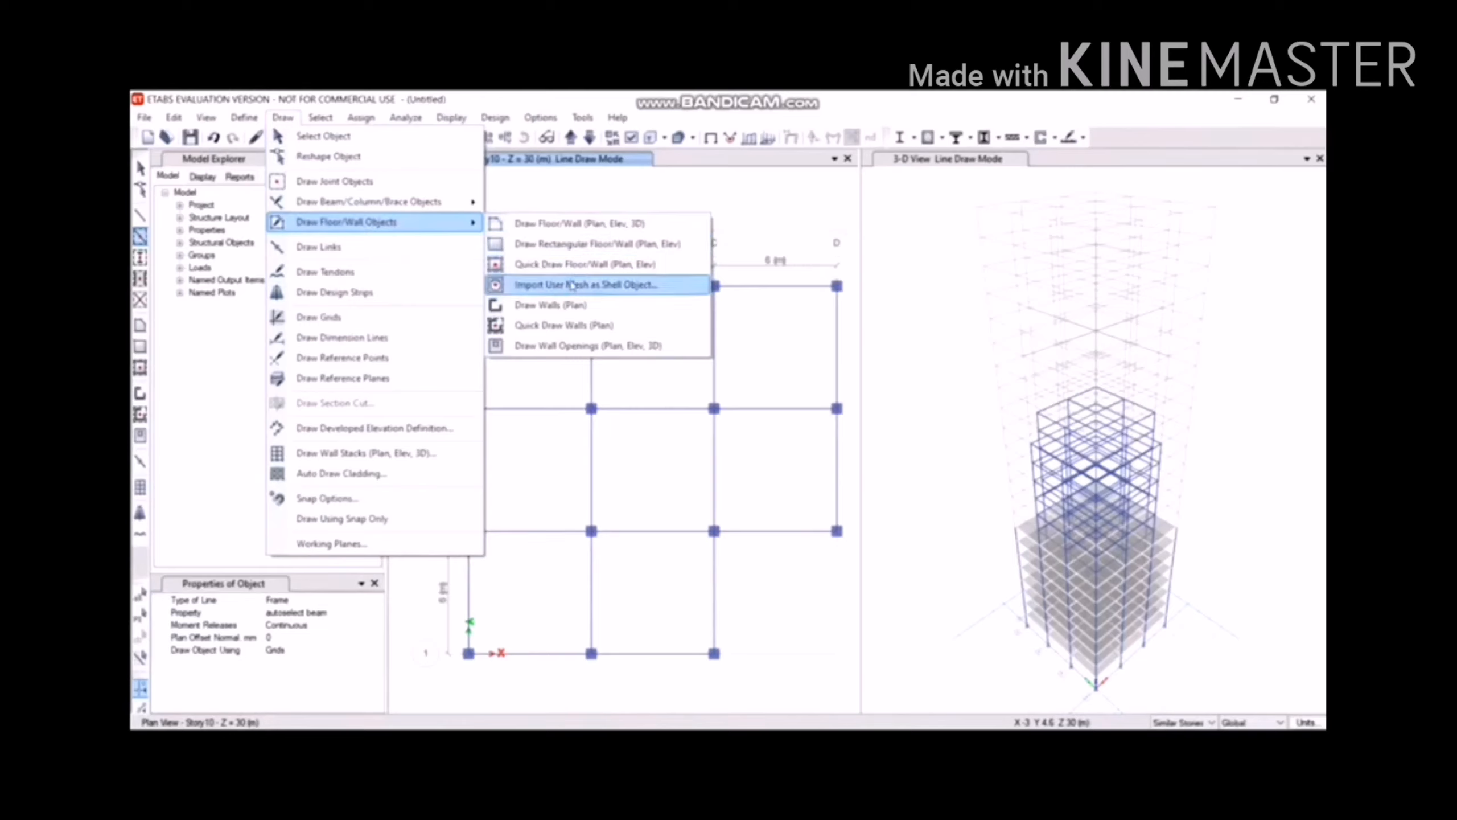
{"action": "left_click", "coordinate": [571, 269]}
{"action": "left_click", "coordinate": [677, 324]}
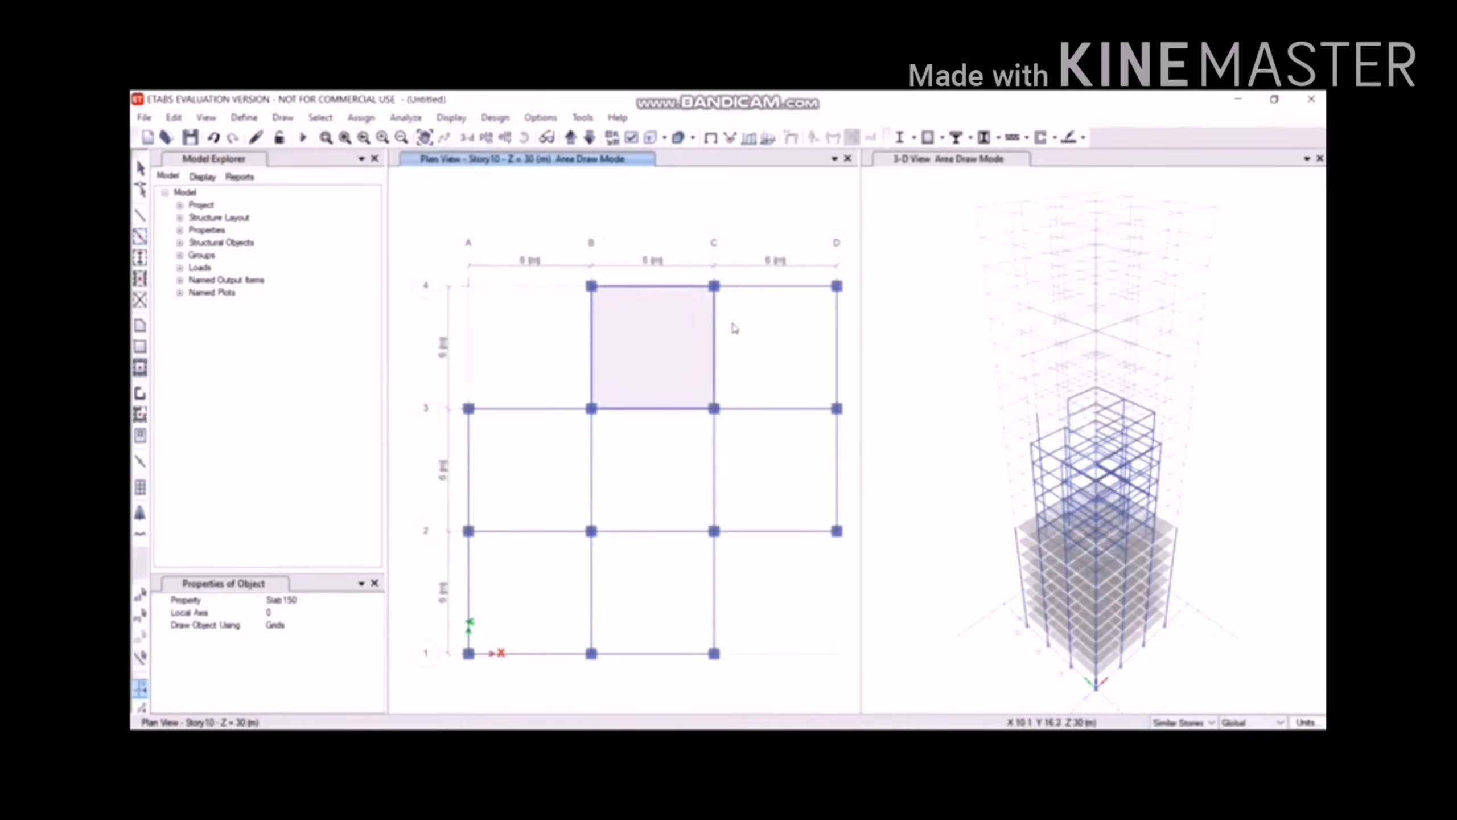
{"action": "left_click", "coordinate": [761, 350]}
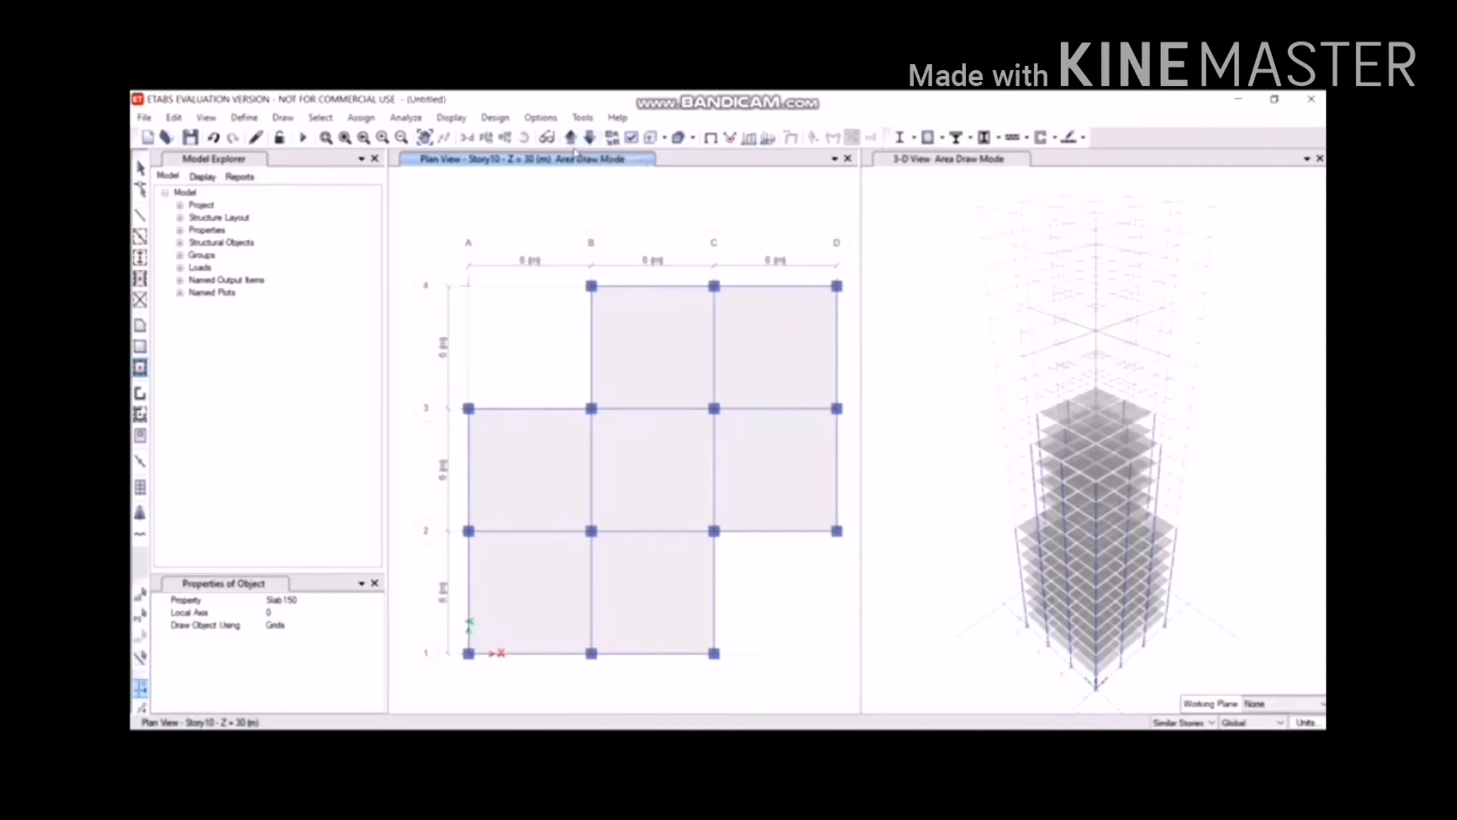
Switch the plan view to Story16.
{"action": "left_click", "coordinate": [486, 138]}
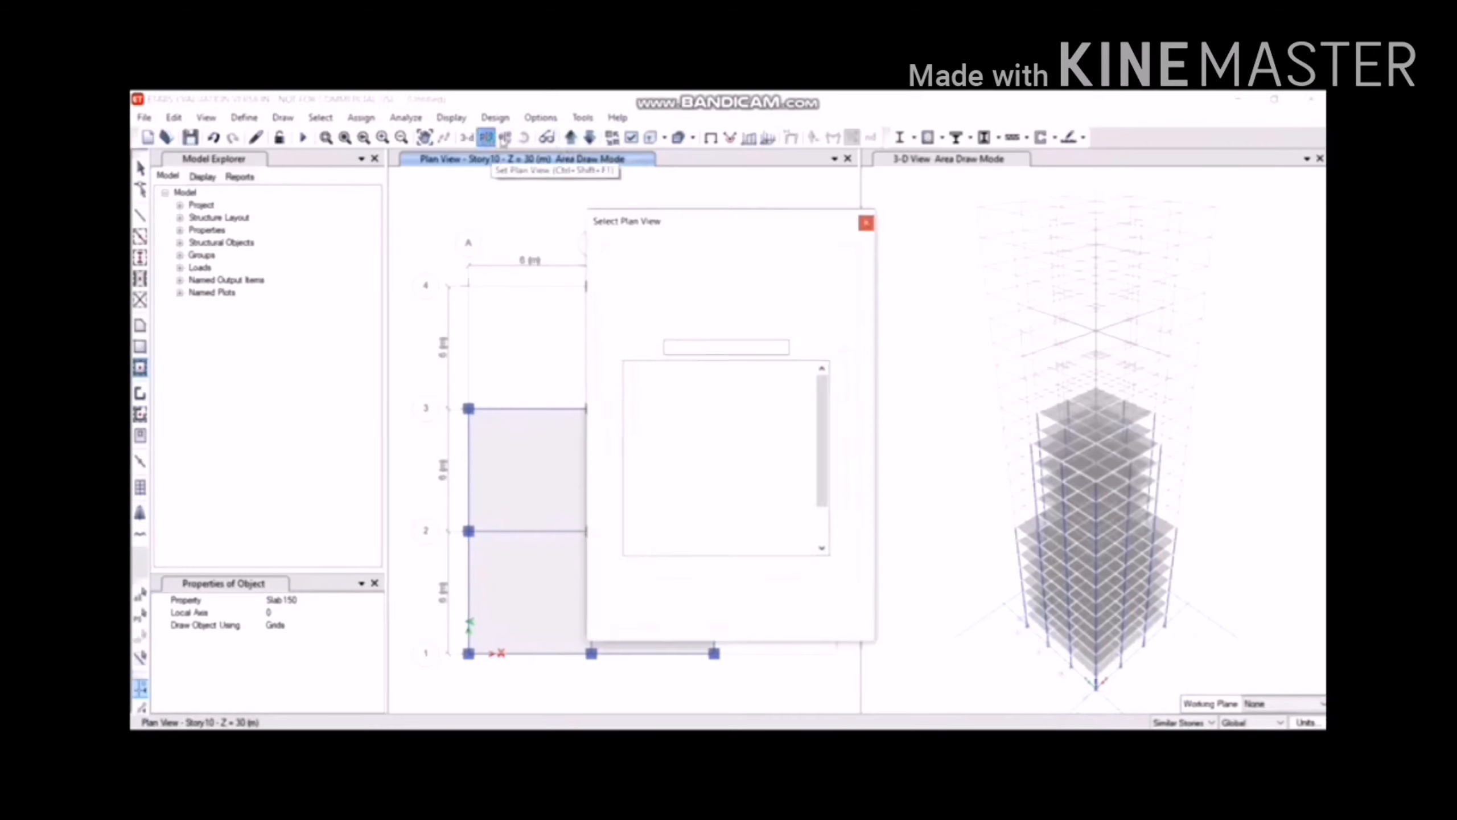
{"action": "left_click", "coordinate": [664, 438]}
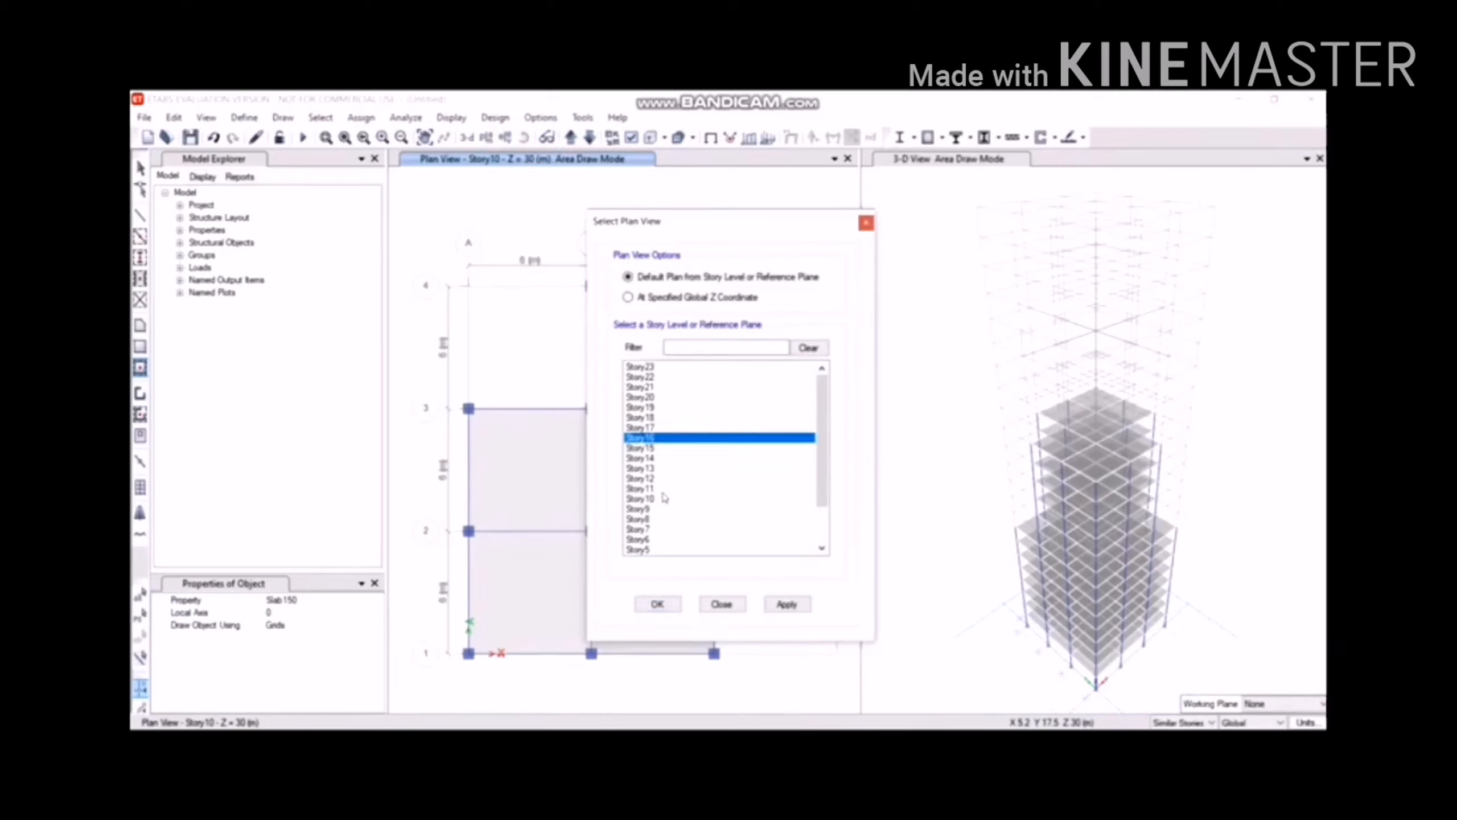
{"action": "left_click", "coordinate": [658, 604]}
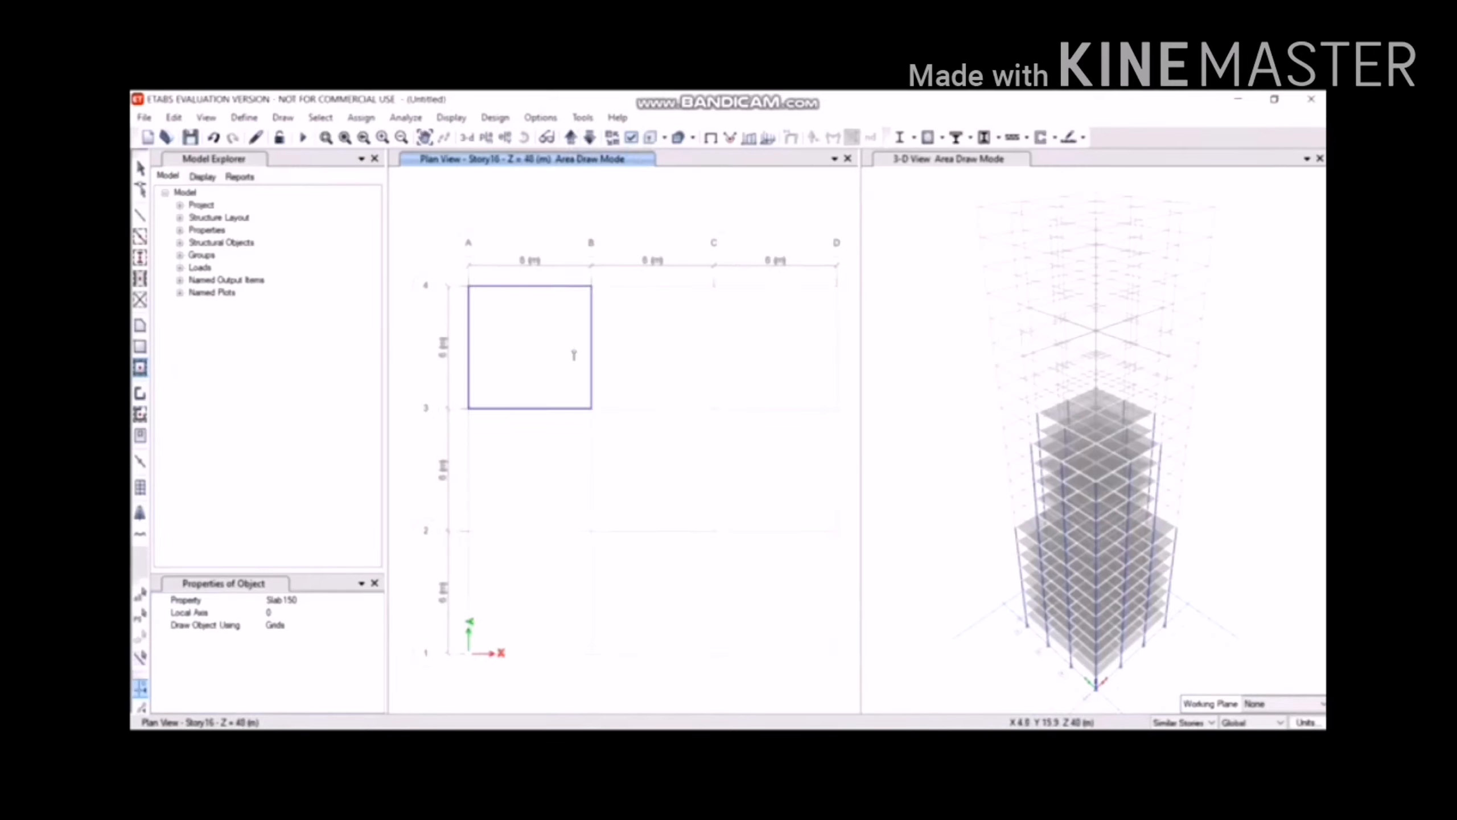
Quick-draw columns along grid B and at A2, A3, D2 and D3.
{"action": "left_click", "coordinate": [283, 117]}
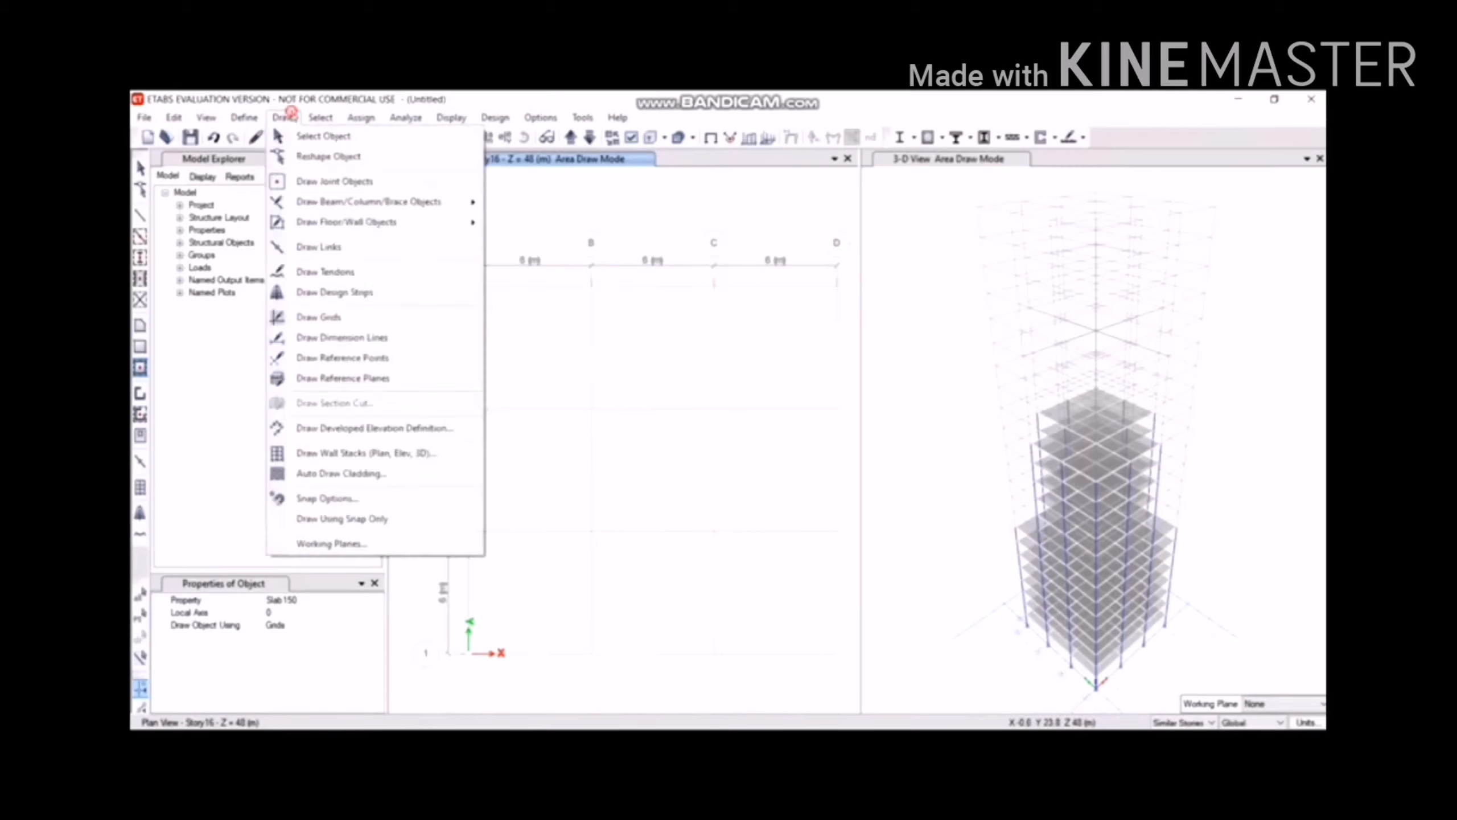
{"action": "mouse_move", "coordinate": [447, 202]}
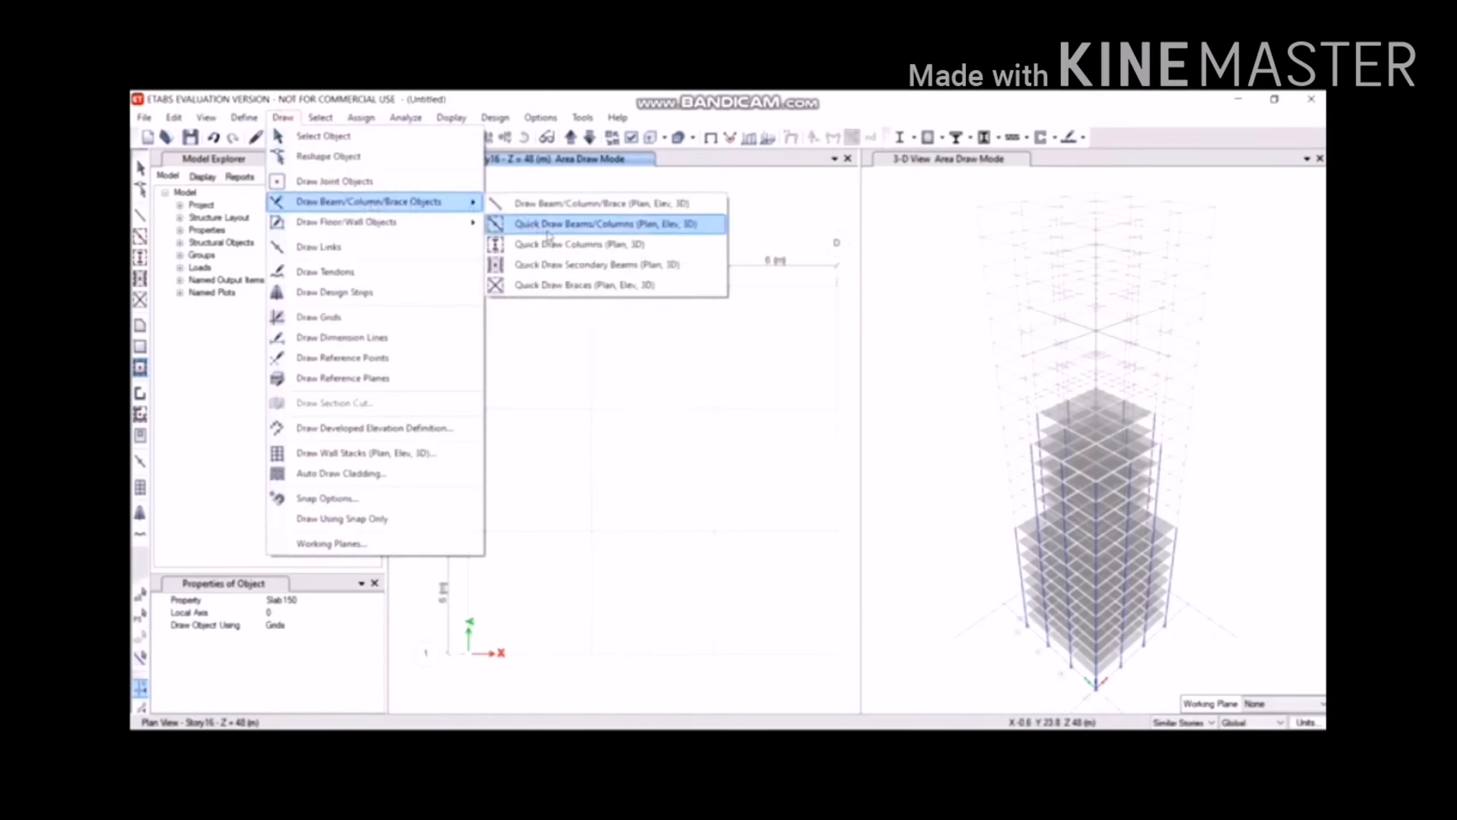
{"action": "left_click", "coordinate": [560, 243]}
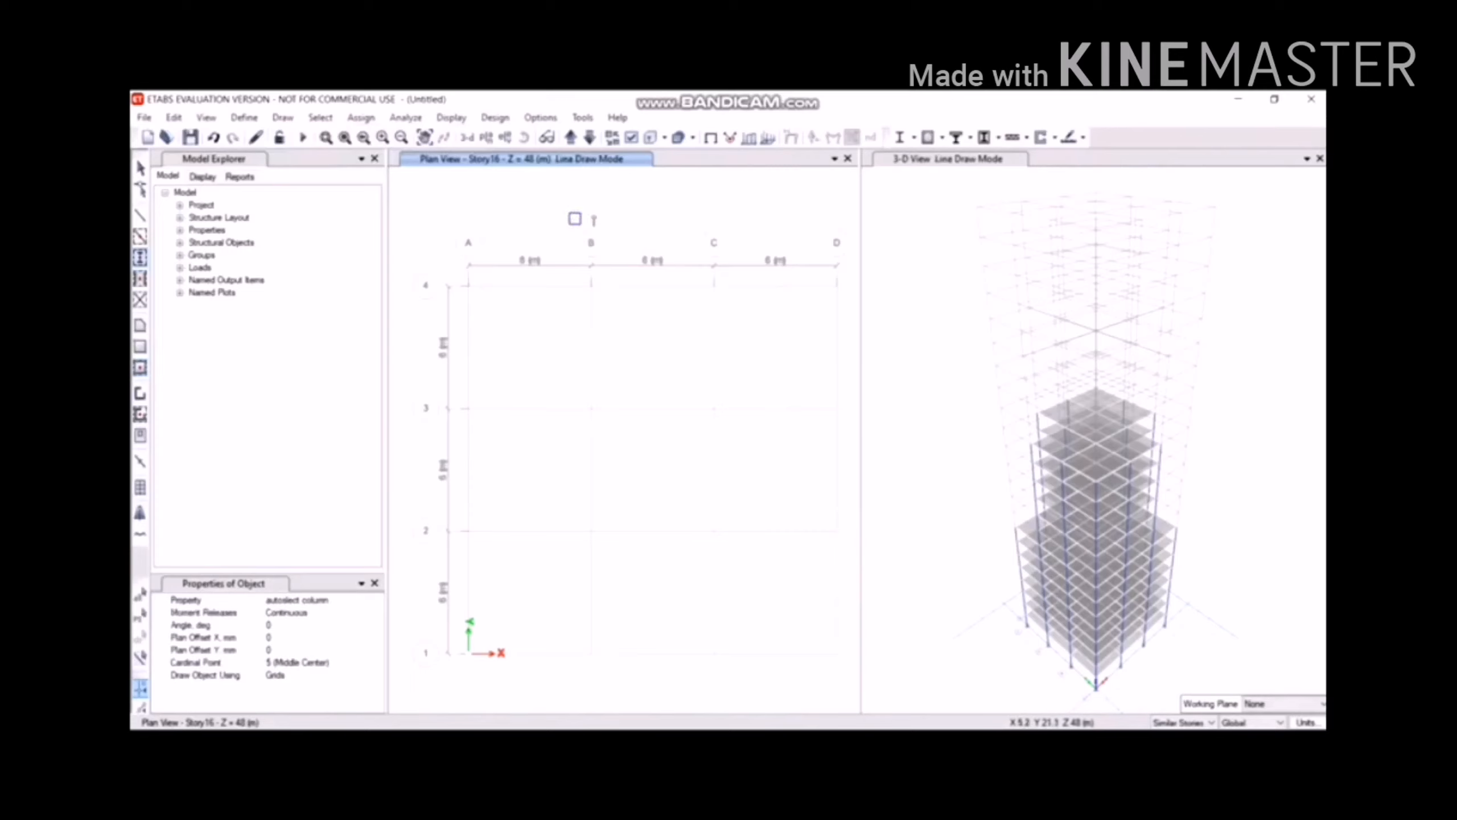
{"action": "mouse_move", "coordinate": [535, 217]}
{"action": "left_mouse_down"}
{"action": "mouse_move", "coordinate": [732, 675]}
{"action": "mouse_move", "coordinate": [752, 675]}
{"action": "left_mouse_up"}
{"action": "left_click_drag", "start_coordinate": [421, 385], "coordinate": [583, 553]}
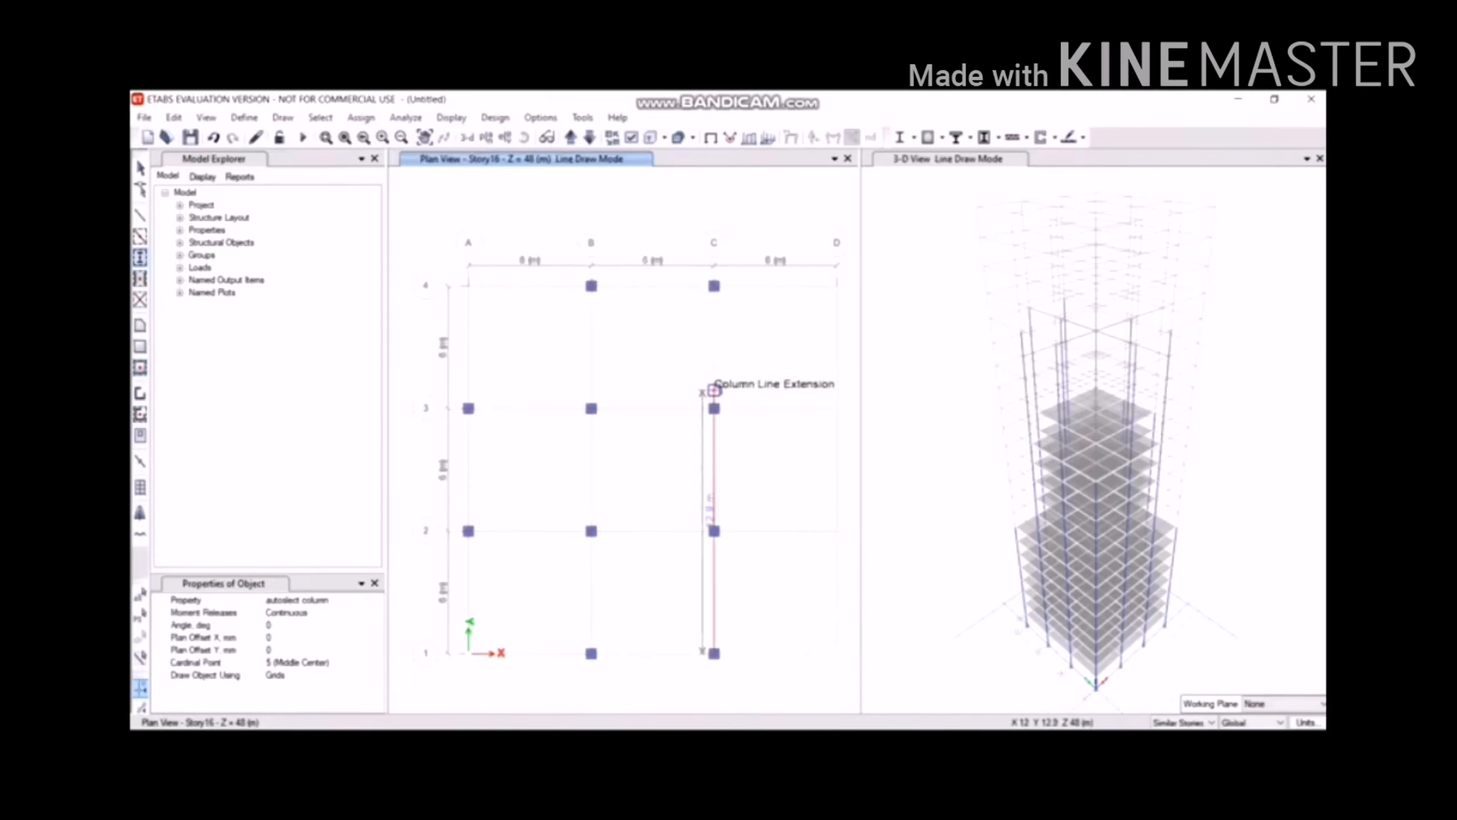
{"action": "left_click_drag", "start_coordinate": [772, 371], "coordinate": [867, 554]}
Quick-draw beams along grids B and C, between A2–A3, and along rows 2 and 3.
{"action": "left_click", "coordinate": [283, 118]}
{"action": "left_click", "coordinate": [560, 224]}
{"action": "mouse_move", "coordinate": [540, 227]}
{"action": "left_mouse_down"}
{"action": "mouse_move", "coordinate": [657, 705]}
{"action": "mouse_move", "coordinate": [774, 716]}
{"action": "left_mouse_up"}
{"action": "mouse_move", "coordinate": [422, 357]}
{"action": "left_mouse_down"}
{"action": "mouse_move", "coordinate": [503, 638]}
{"action": "mouse_move", "coordinate": [620, 641]}
{"action": "left_mouse_up"}
{"action": "left_click_drag", "start_coordinate": [685, 381], "coordinate": [870, 605]}
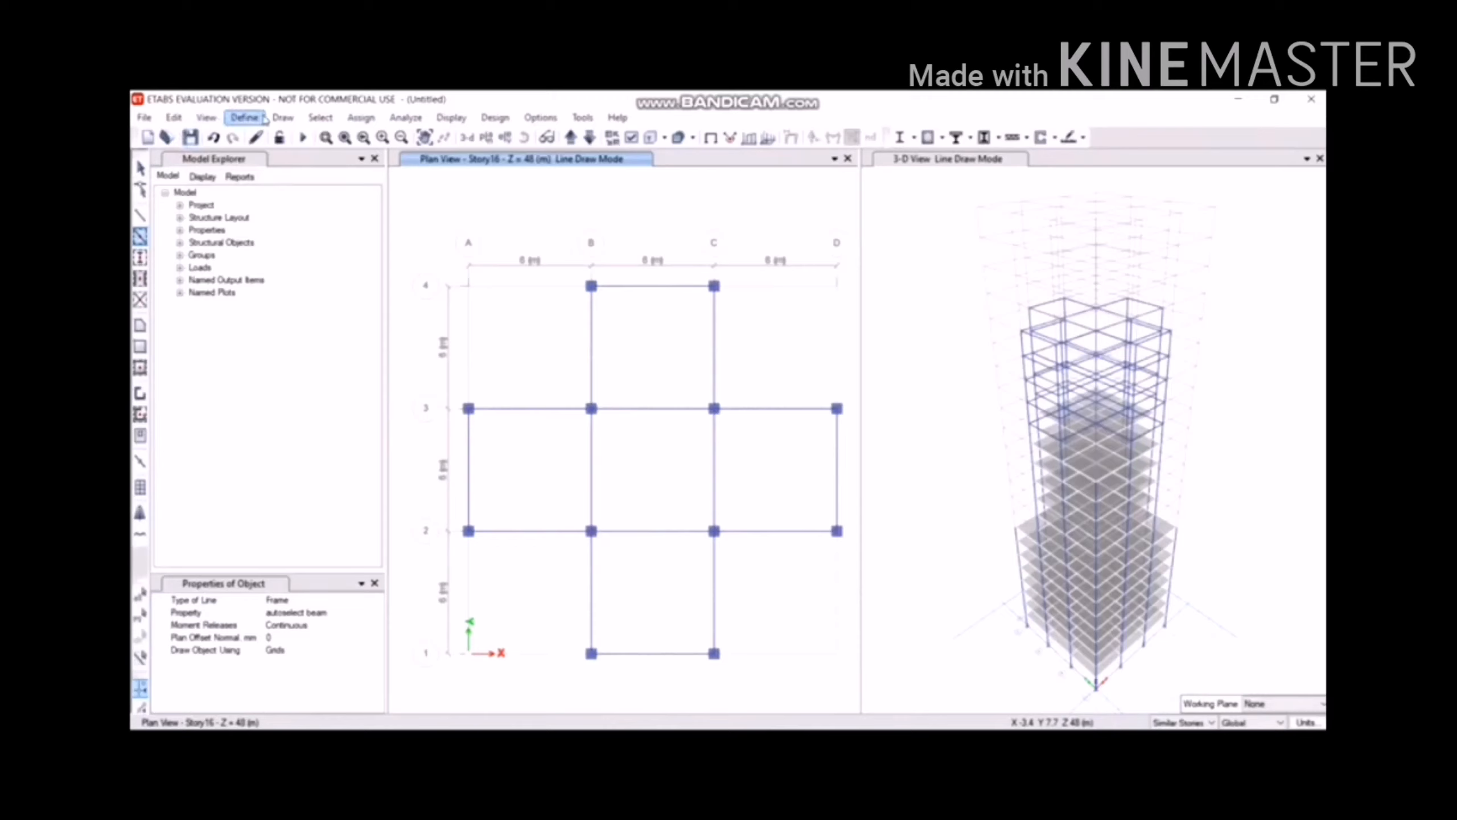
{"action": "left_click", "coordinate": [283, 117]}
Draw Slab150 rectangular floors in bays B–C/3–4, B–C/2–3, A–B/2–3 and B–C/1–2.
{"action": "mouse_move", "coordinate": [447, 222]}
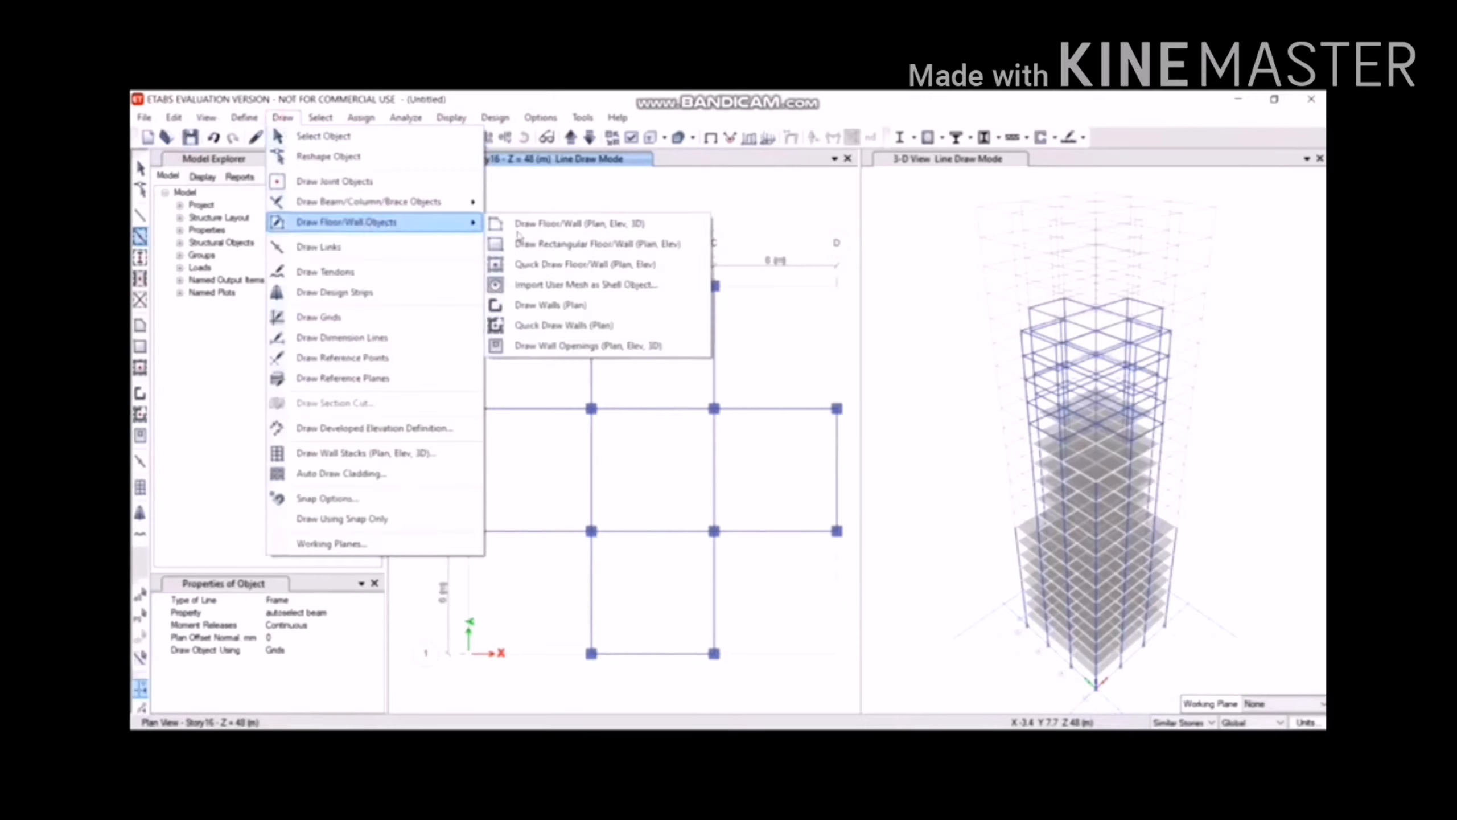
{"action": "left_click", "coordinate": [574, 257]}
{"action": "left_click", "coordinate": [614, 324]}
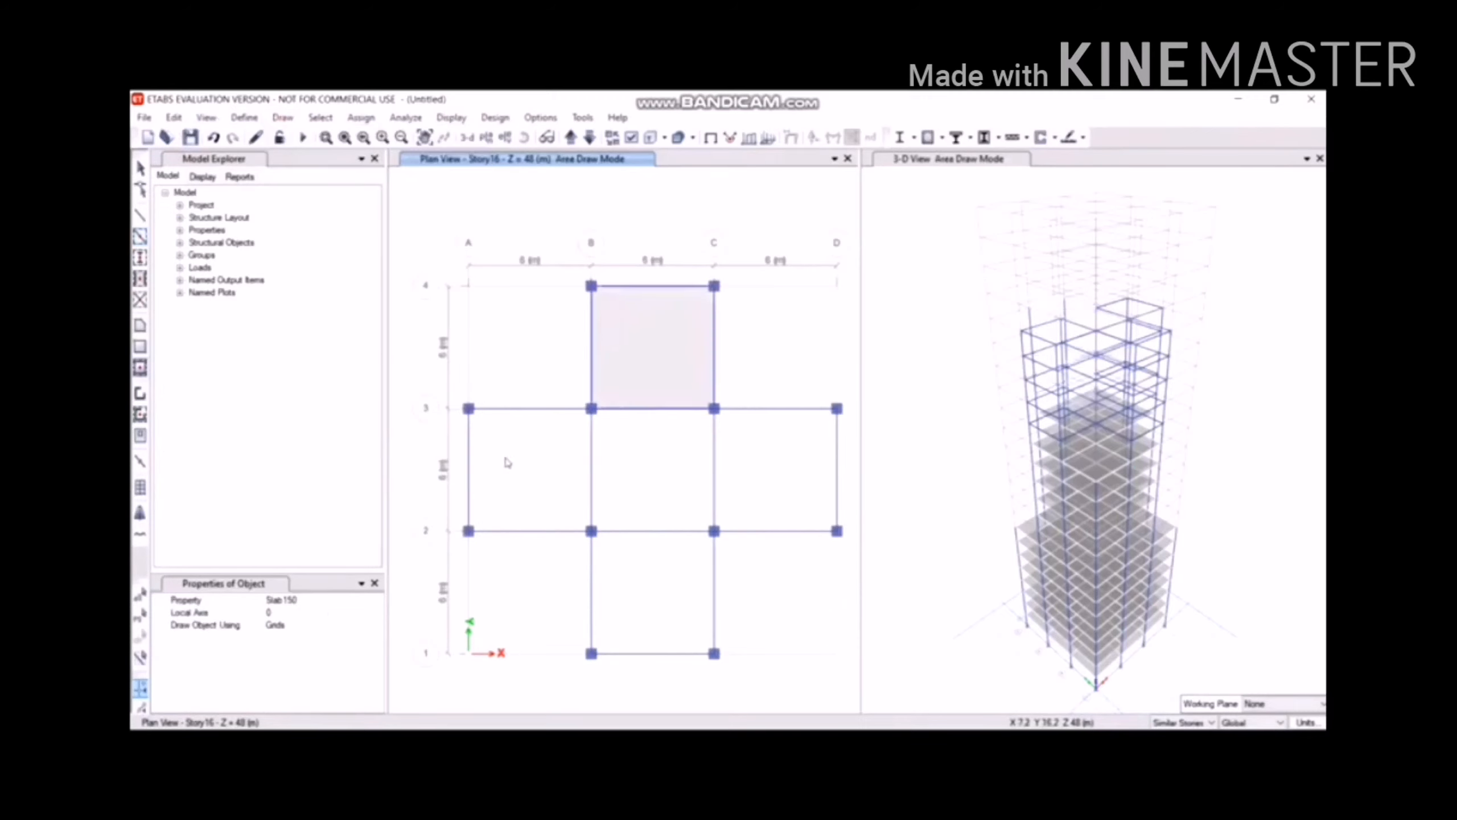
{"action": "left_click", "coordinate": [636, 449]}
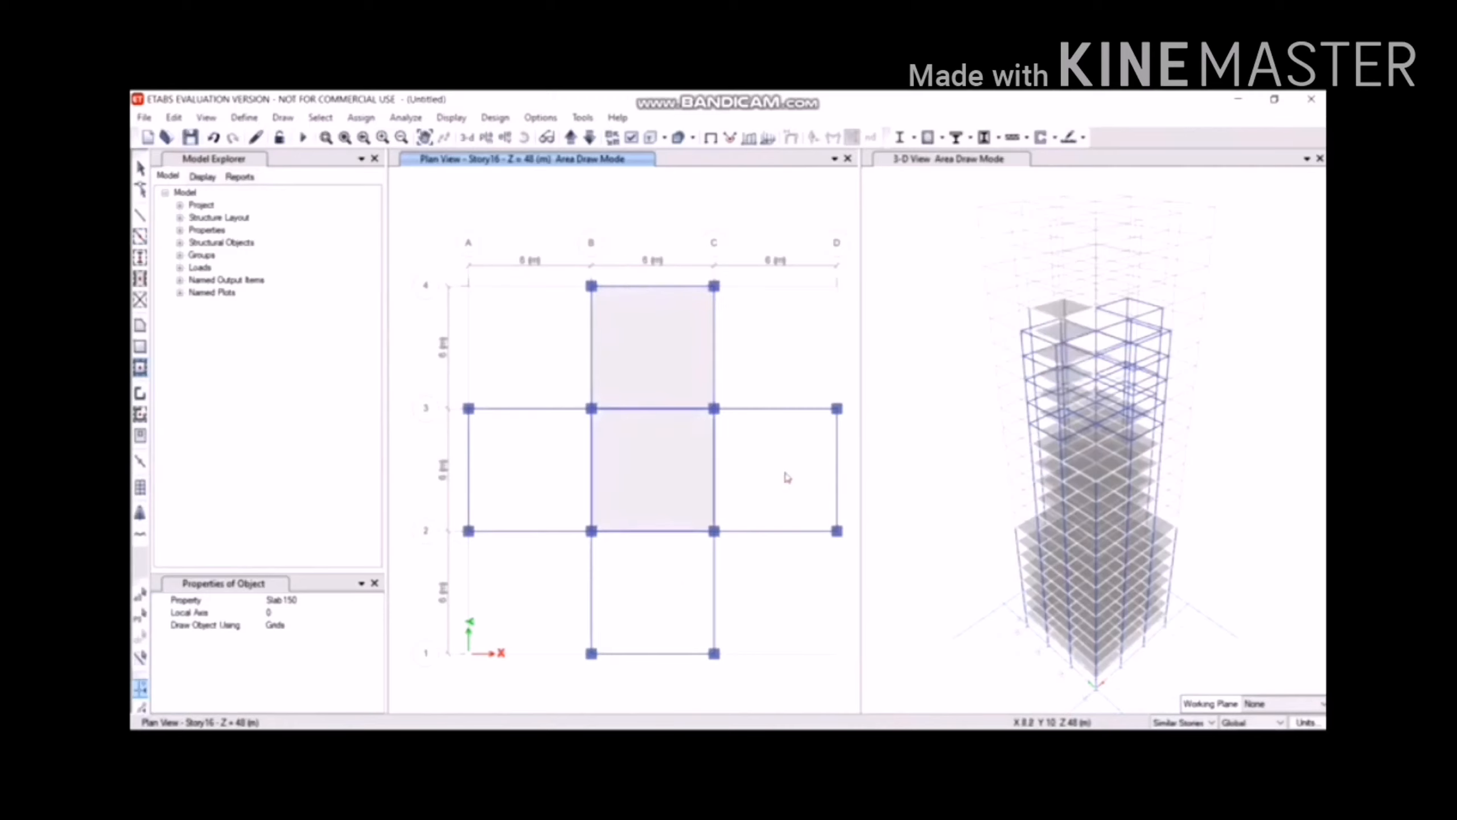
{"action": "left_click", "coordinate": [505, 457]}
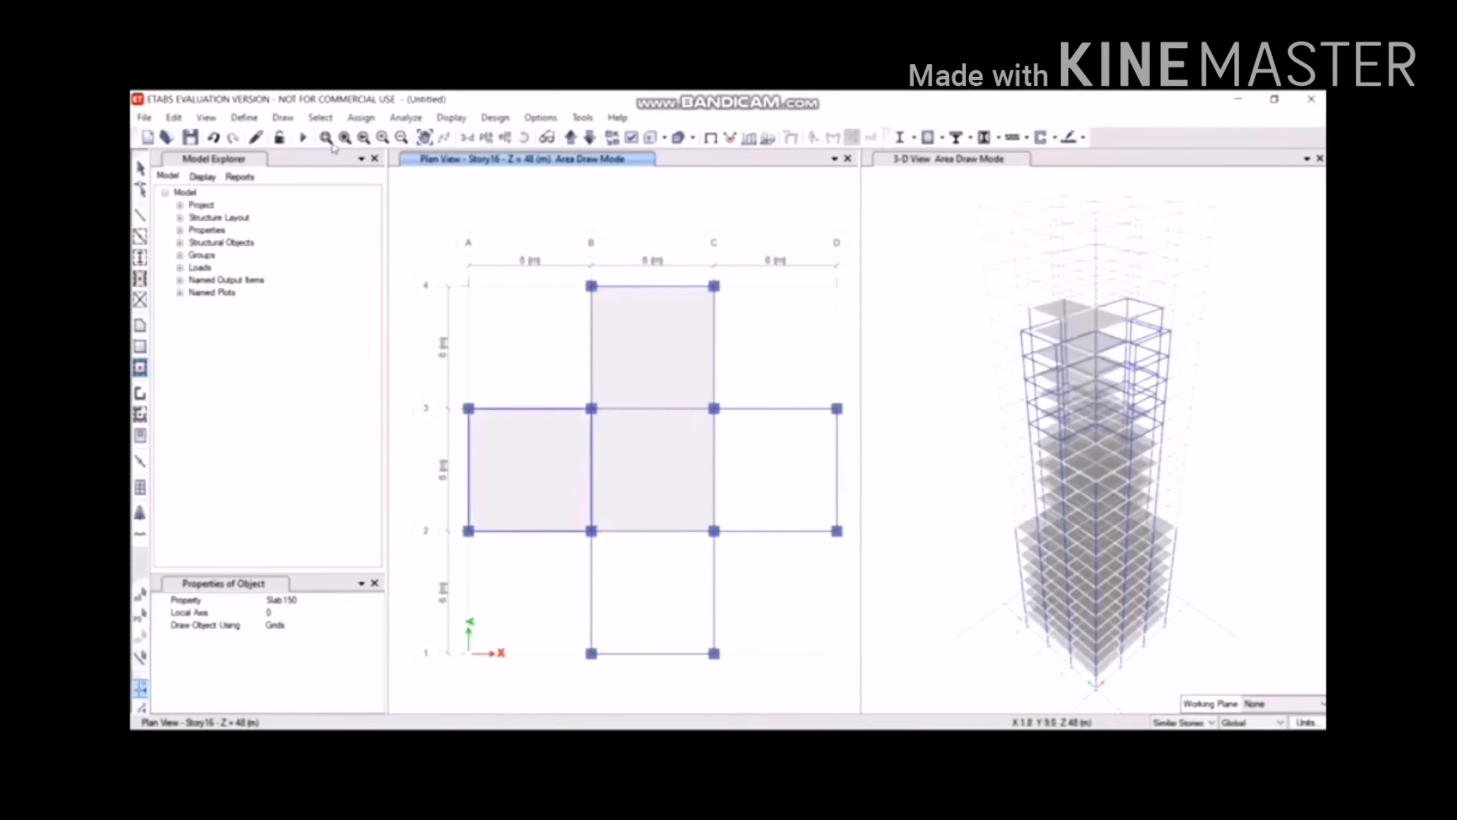
{"action": "left_click", "coordinate": [679, 580]}
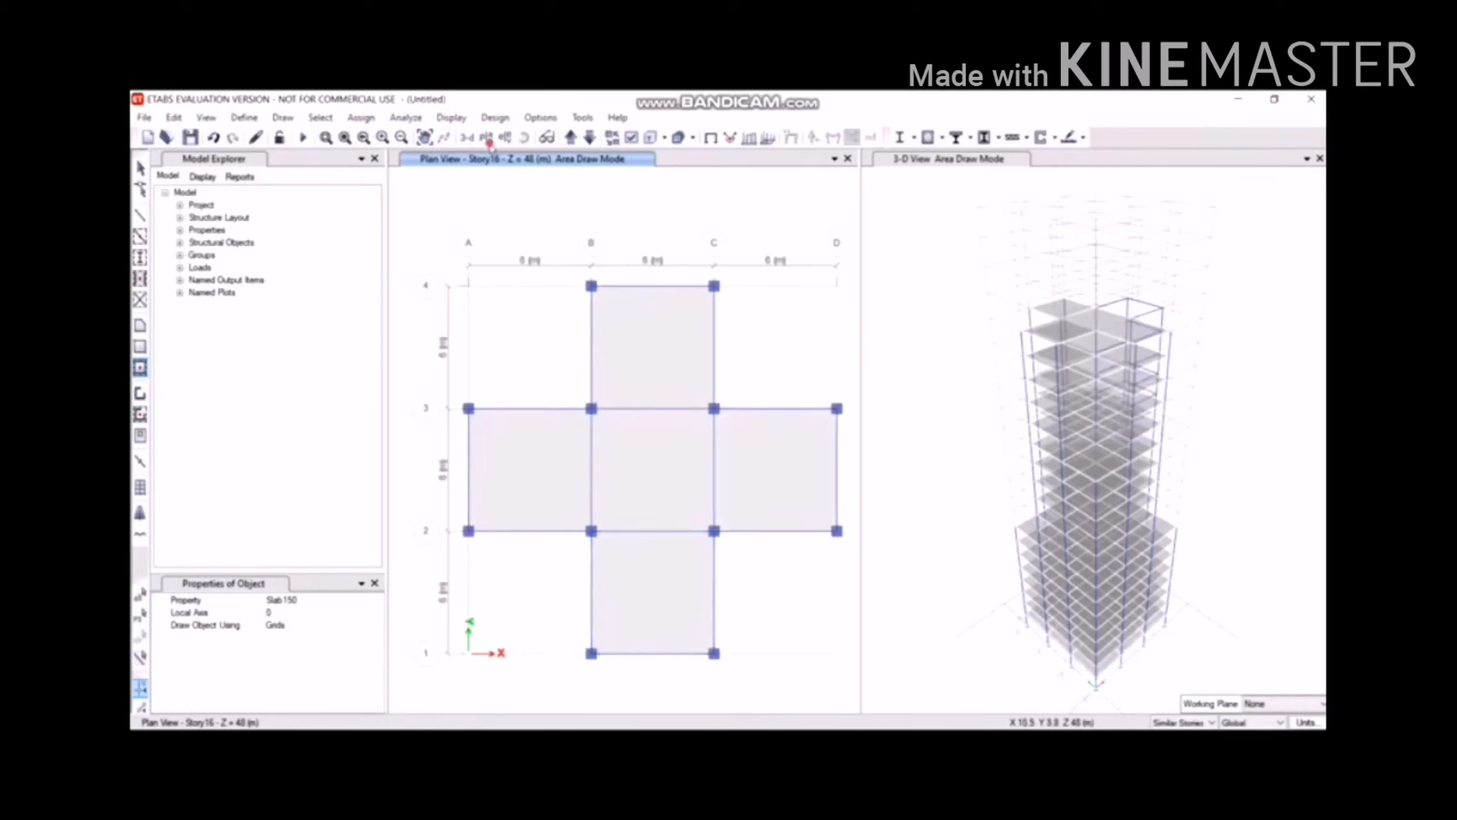
{"action": "left_click", "coordinate": [486, 139]}
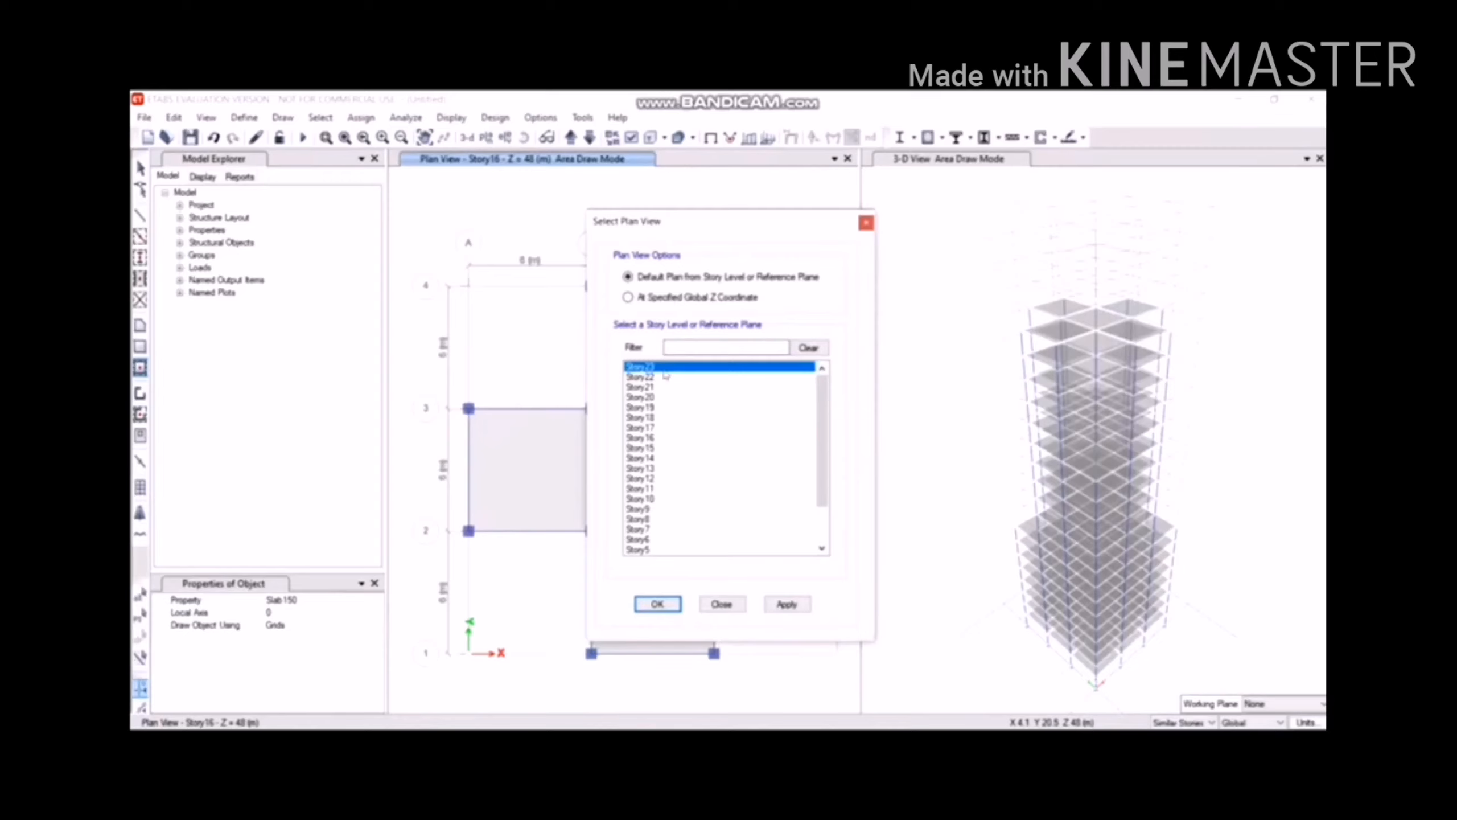
Switch to the Story23 plan and place six columns on grids B and C, rows 1–3.
{"action": "left_click", "coordinate": [670, 600]}
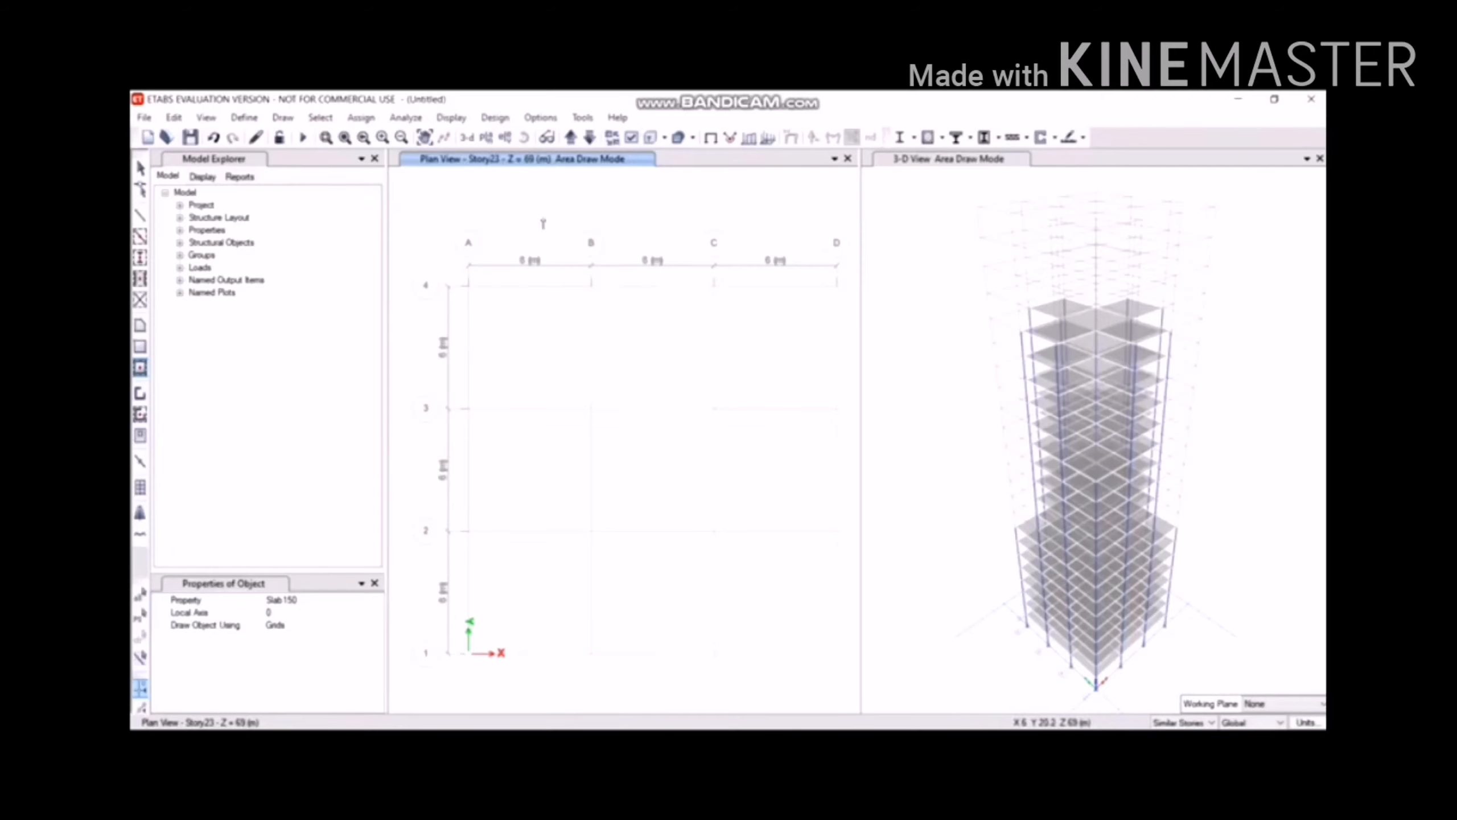
{"action": "left_click", "coordinate": [281, 118]}
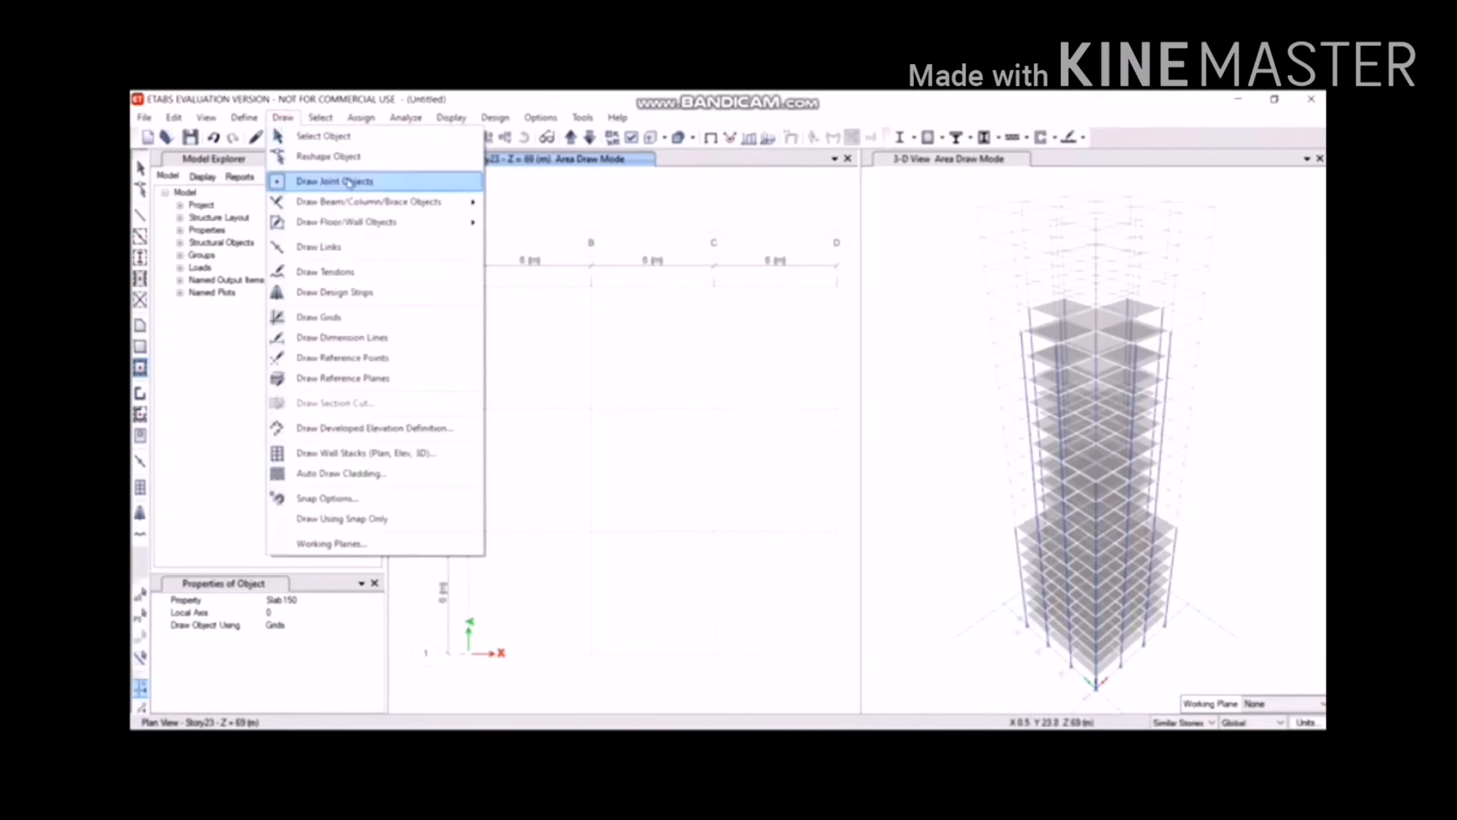
{"action": "mouse_move", "coordinate": [368, 202]}
{"action": "left_click", "coordinate": [520, 242]}
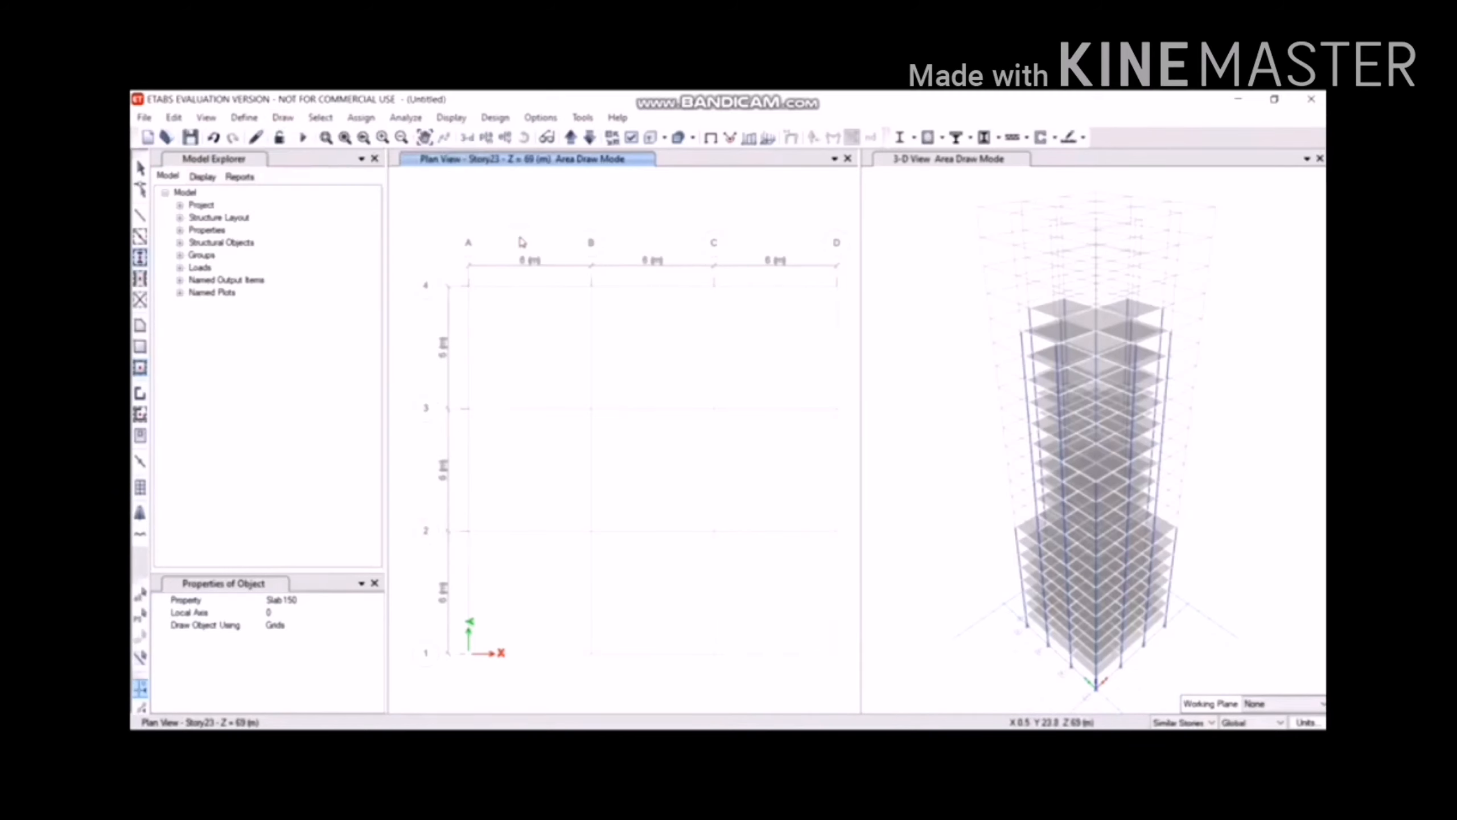
{"action": "mouse_move", "coordinate": [550, 384]}
{"action": "left_mouse_down"}
{"action": "mouse_move", "coordinate": [757, 715]}
{"action": "mouse_move", "coordinate": [803, 718]}
{"action": "left_mouse_up"}
{"action": "left_click", "coordinate": [281, 118]}
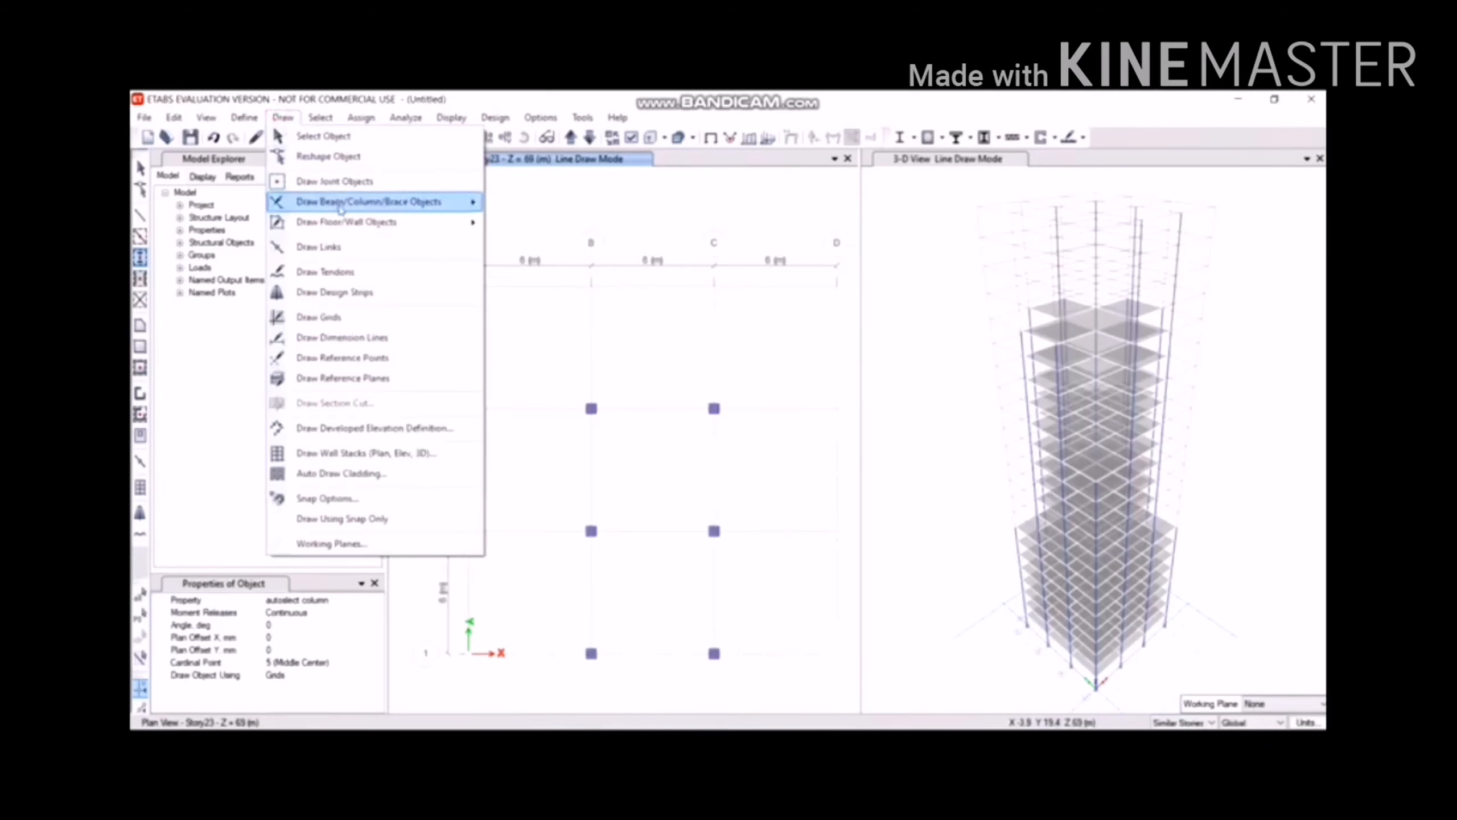
Quick-draw beams between the B–C columns on Story23.
{"action": "mouse_move", "coordinate": [470, 202]}
{"action": "left_click", "coordinate": [512, 223]}
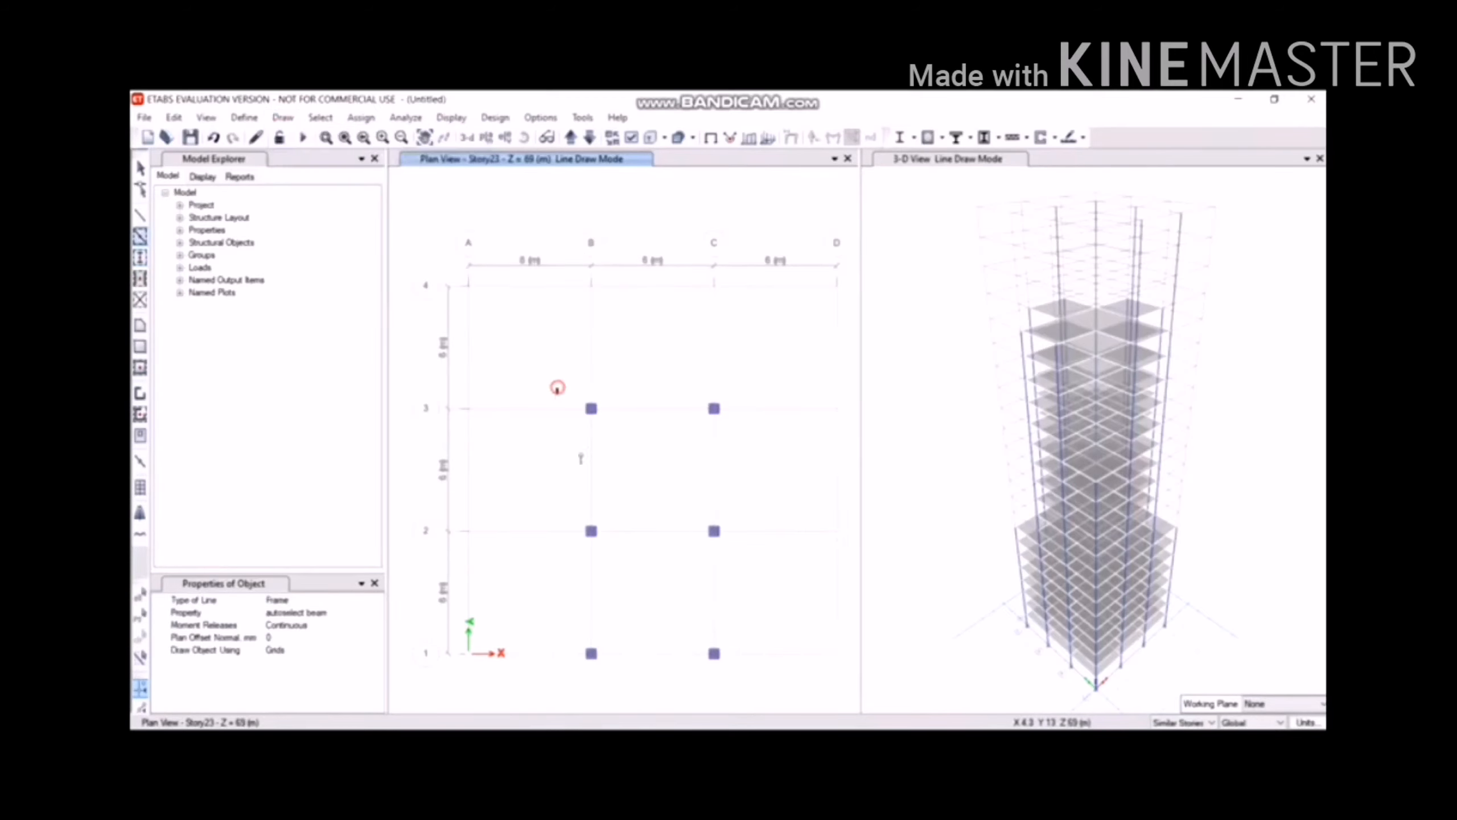
{"action": "left_click_drag", "start_coordinate": [557, 390], "coordinate": [781, 715]}
Draw slabs in bays B–C/2–3 and B–C/1–2, then exit area drawing.
{"action": "left_click", "coordinate": [282, 118]}
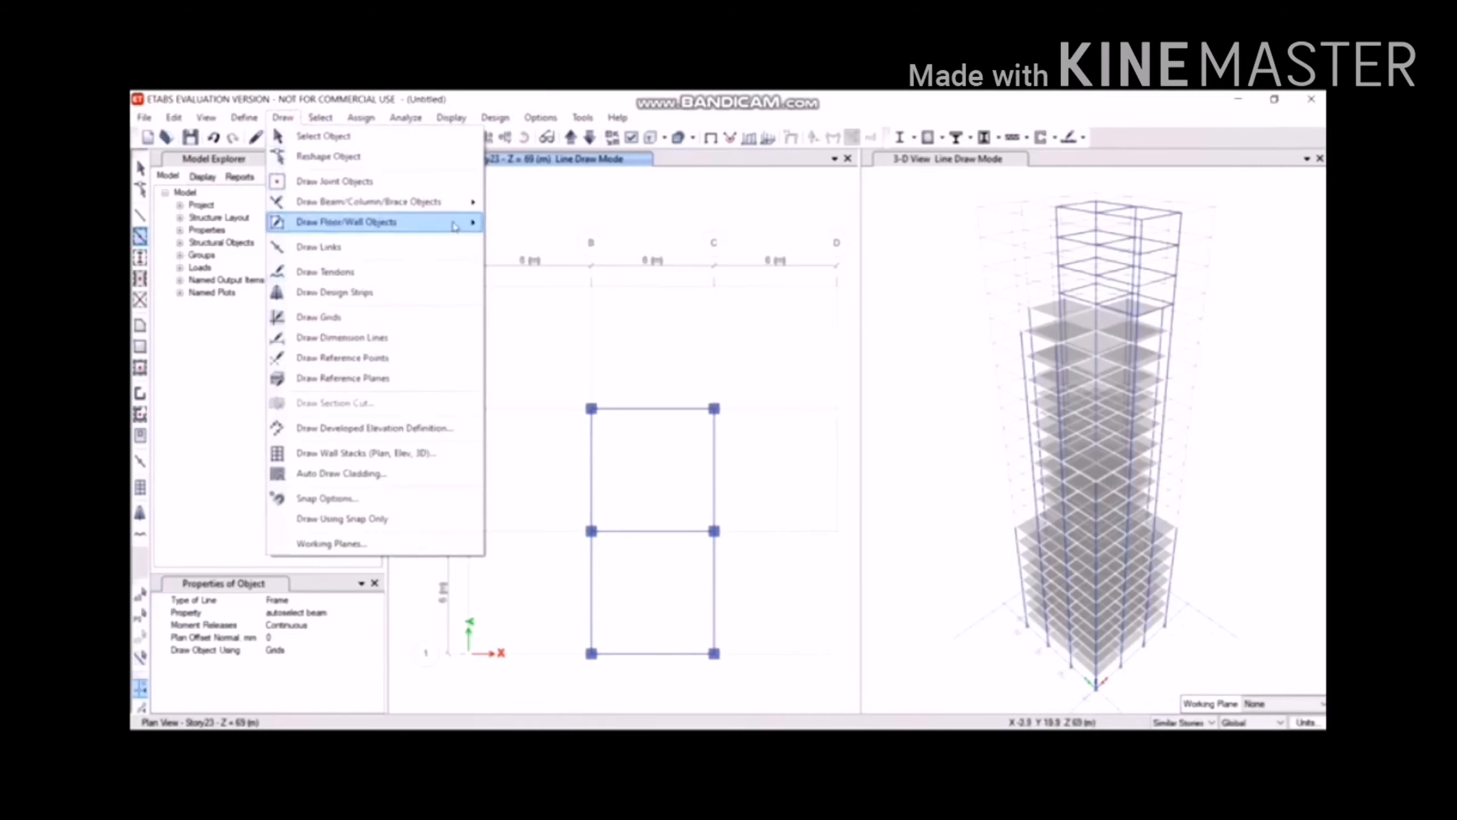
{"action": "mouse_move", "coordinate": [470, 222]}
{"action": "left_click", "coordinate": [557, 258]}
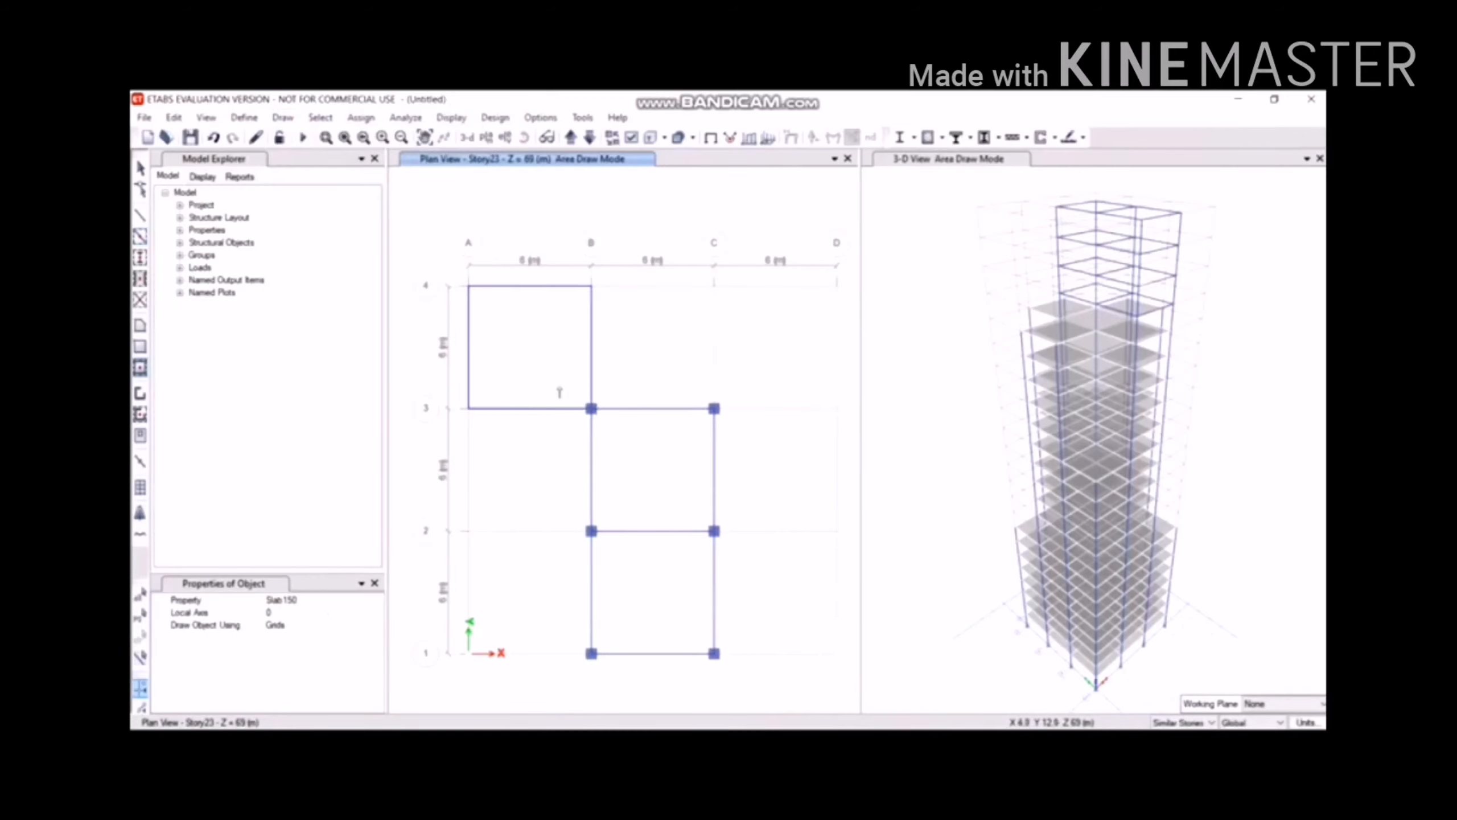
{"action": "left_click", "coordinate": [620, 439]}
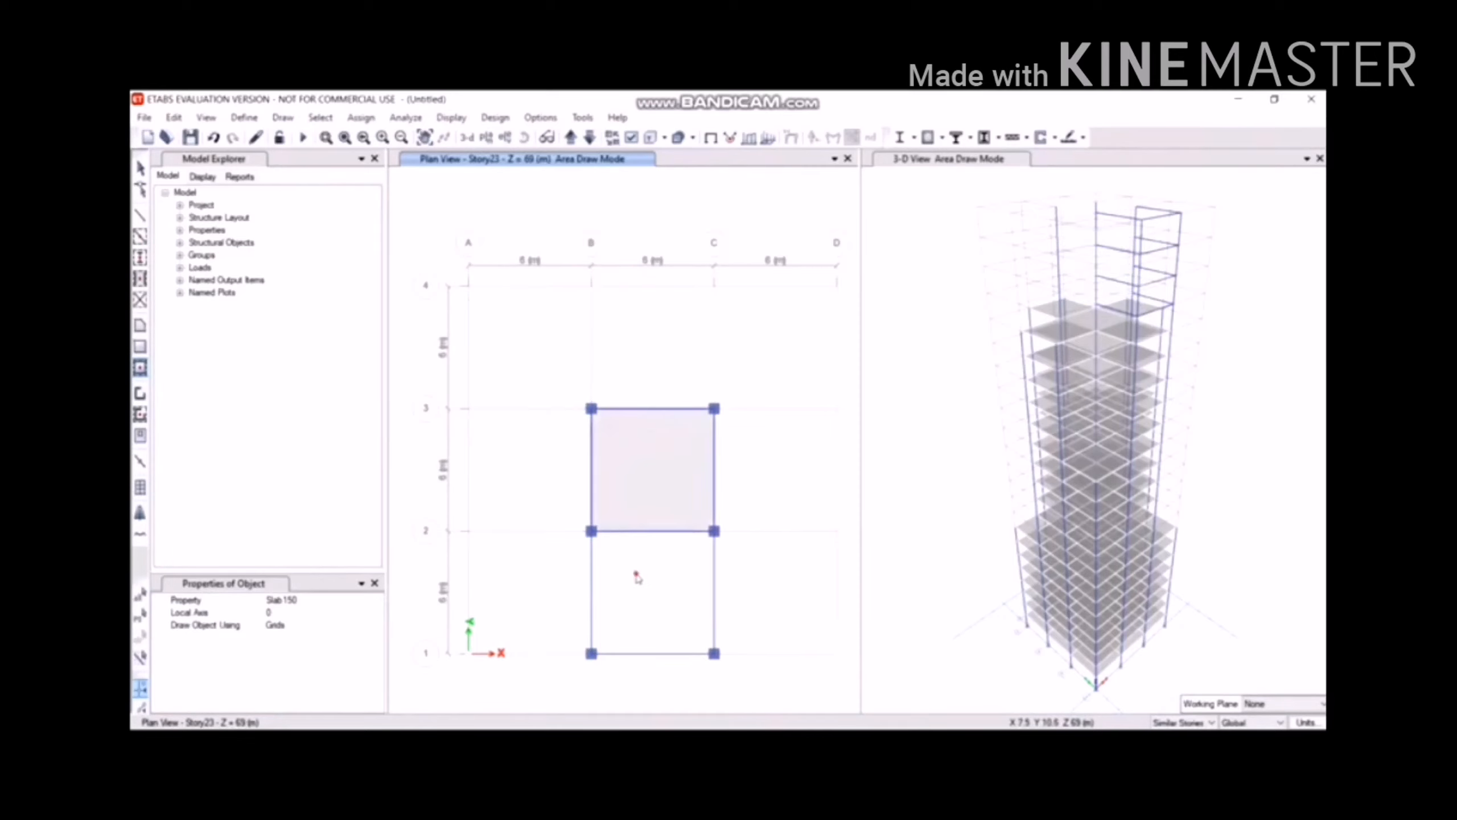
{"action": "left_click", "coordinate": [664, 590]}
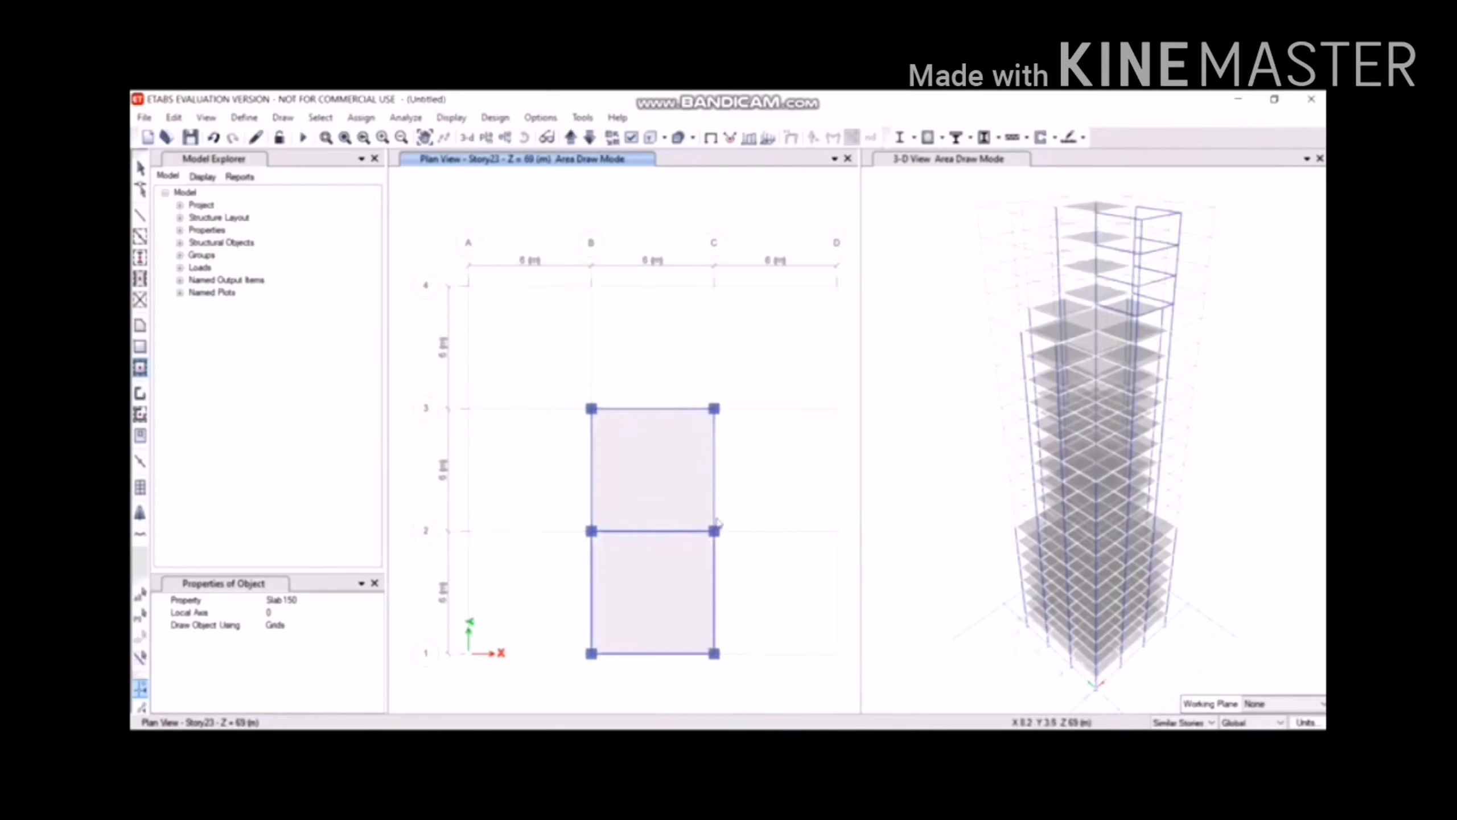
{"action": "key", "text": "Escape"}
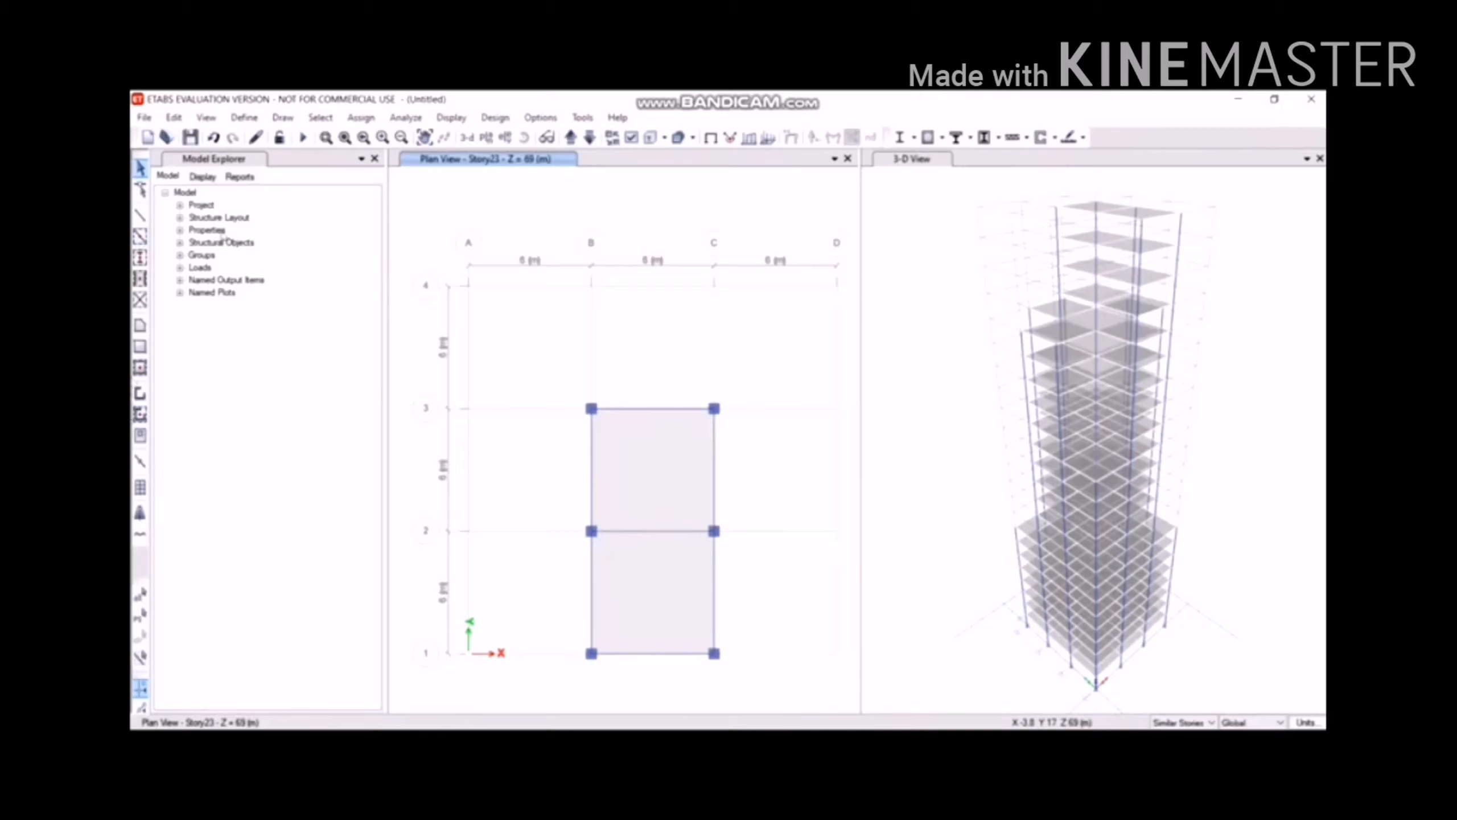
Switch the plan view to Story1.
{"action": "left_click", "coordinate": [485, 137]}
{"action": "scroll", "coordinate": [699, 471], "scroll_direction": "down", "scroll_amount": 2}
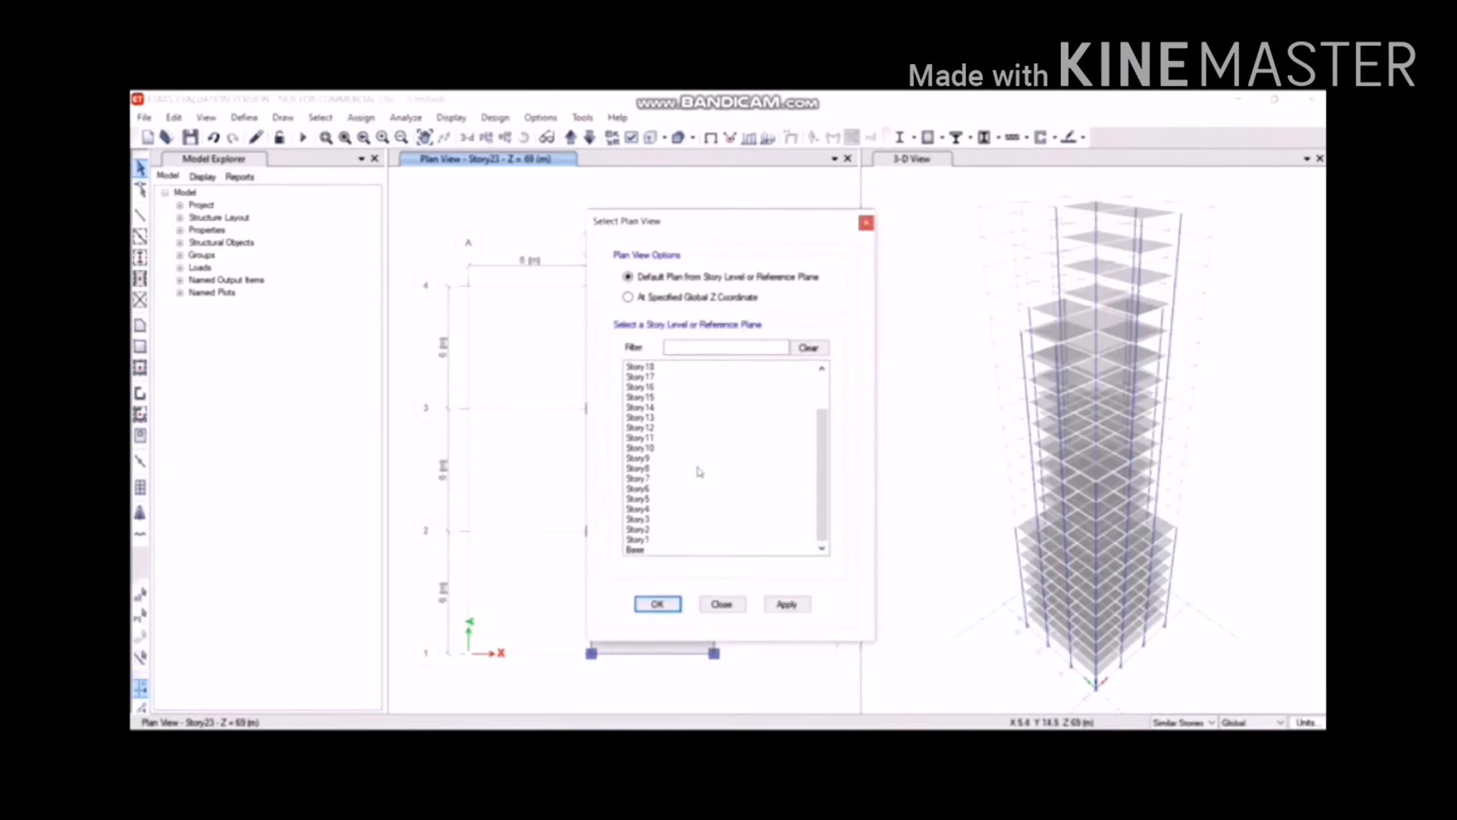
{"action": "left_click", "coordinate": [640, 539]}
{"action": "left_click", "coordinate": [657, 604]}
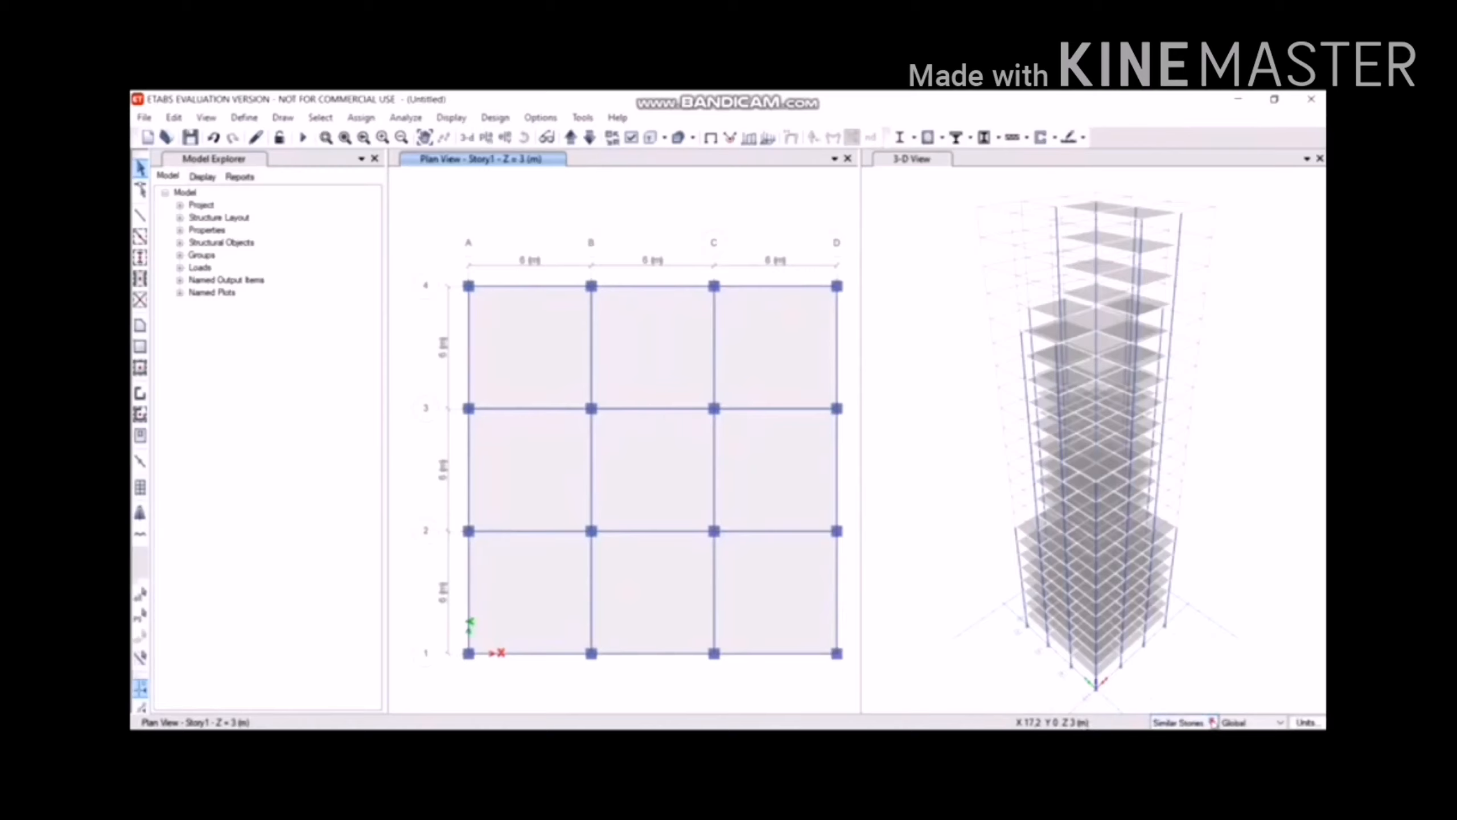
Set selections to All Stories and select all nine Story1 slab bays.
{"action": "left_click", "coordinate": [1213, 722]}
{"action": "left_click", "coordinate": [1180, 746]}
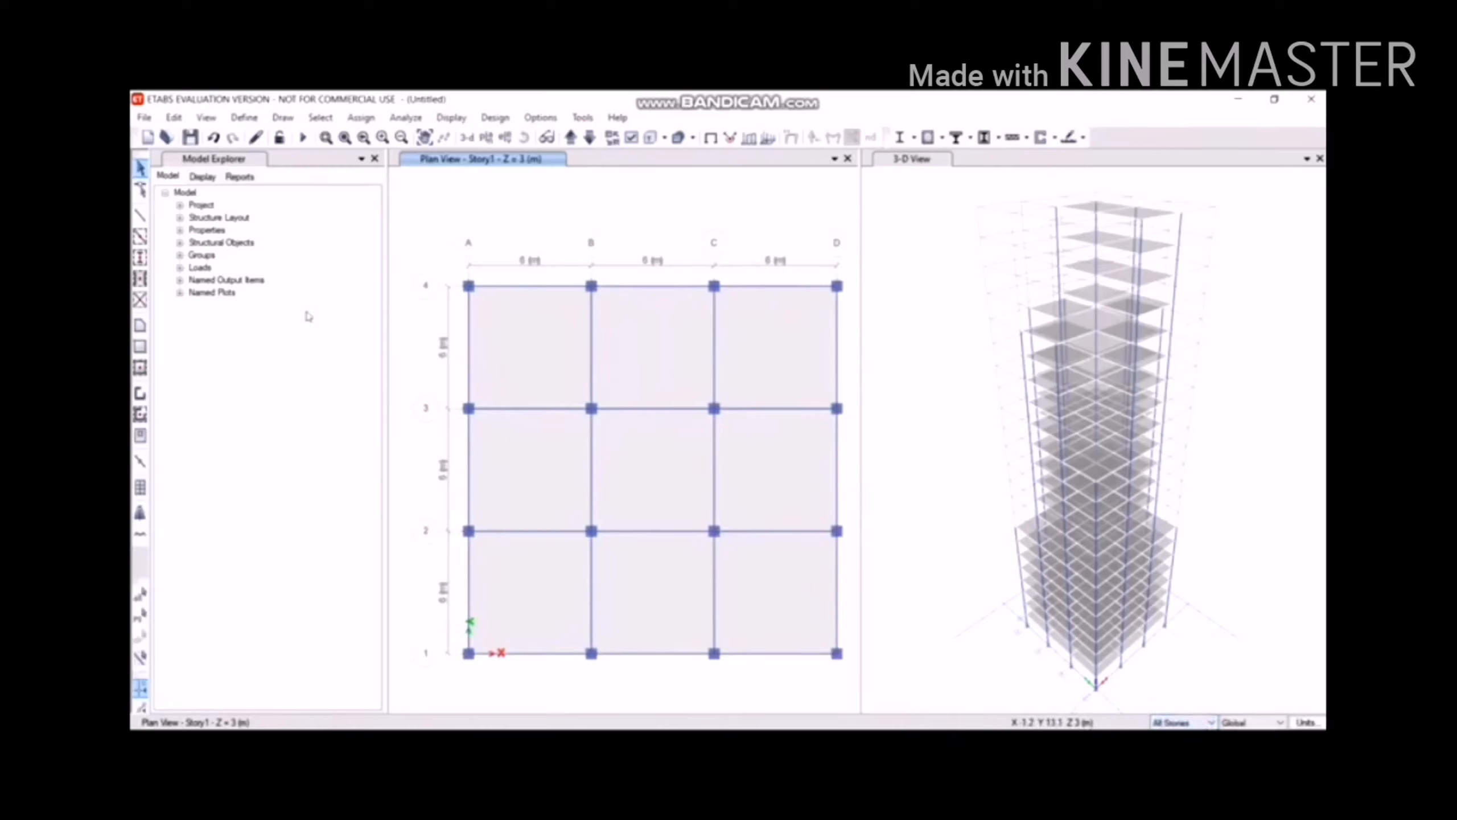
{"action": "left_click", "coordinate": [557, 326]}
{"action": "left_click", "coordinate": [608, 329]}
{"action": "left_click", "coordinate": [732, 335]}
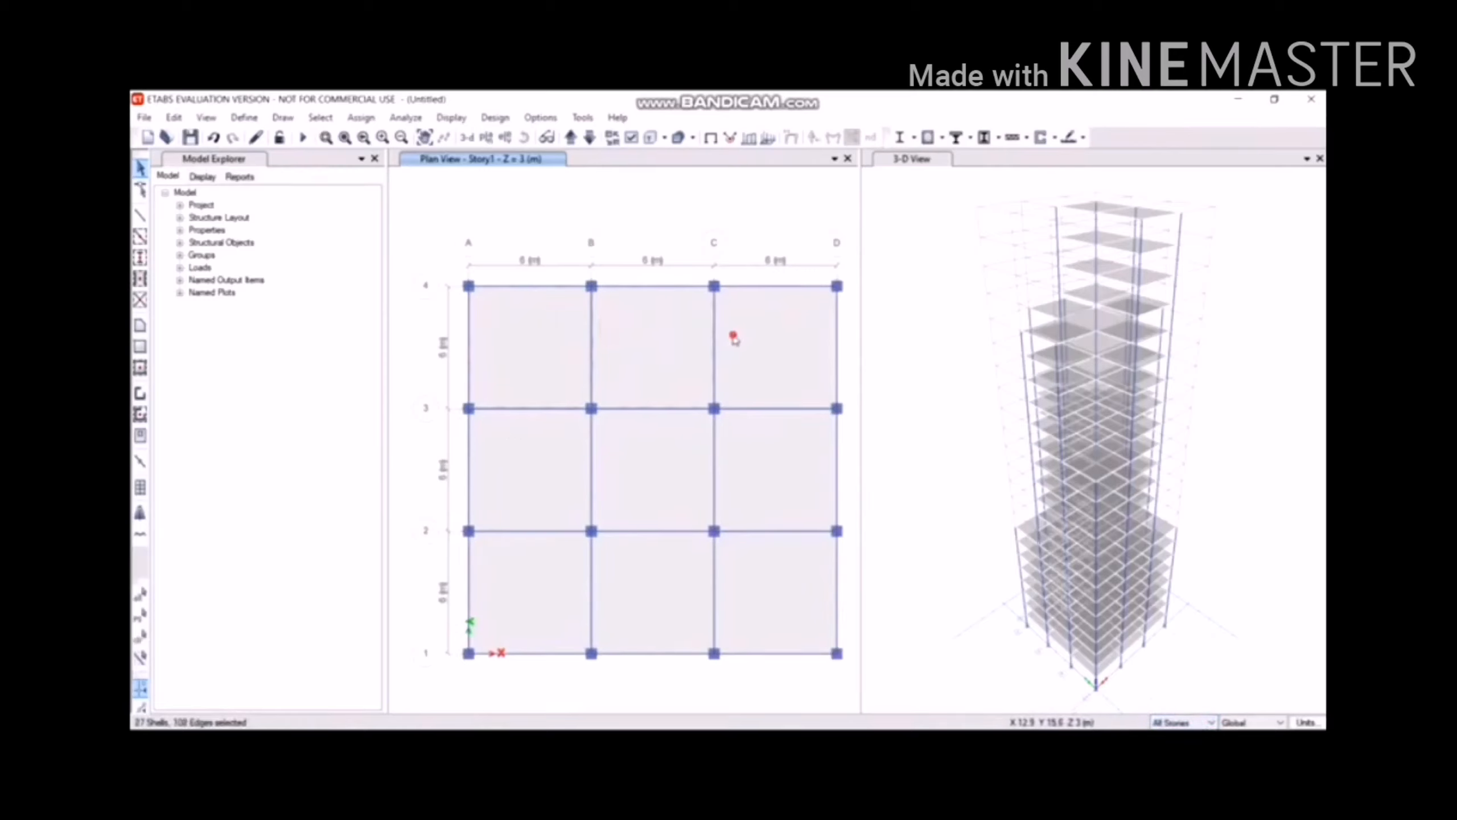
{"action": "left_click", "coordinate": [754, 446]}
{"action": "left_click", "coordinate": [658, 444]}
{"action": "left_click", "coordinate": [566, 453]}
{"action": "left_click", "coordinate": [550, 585]}
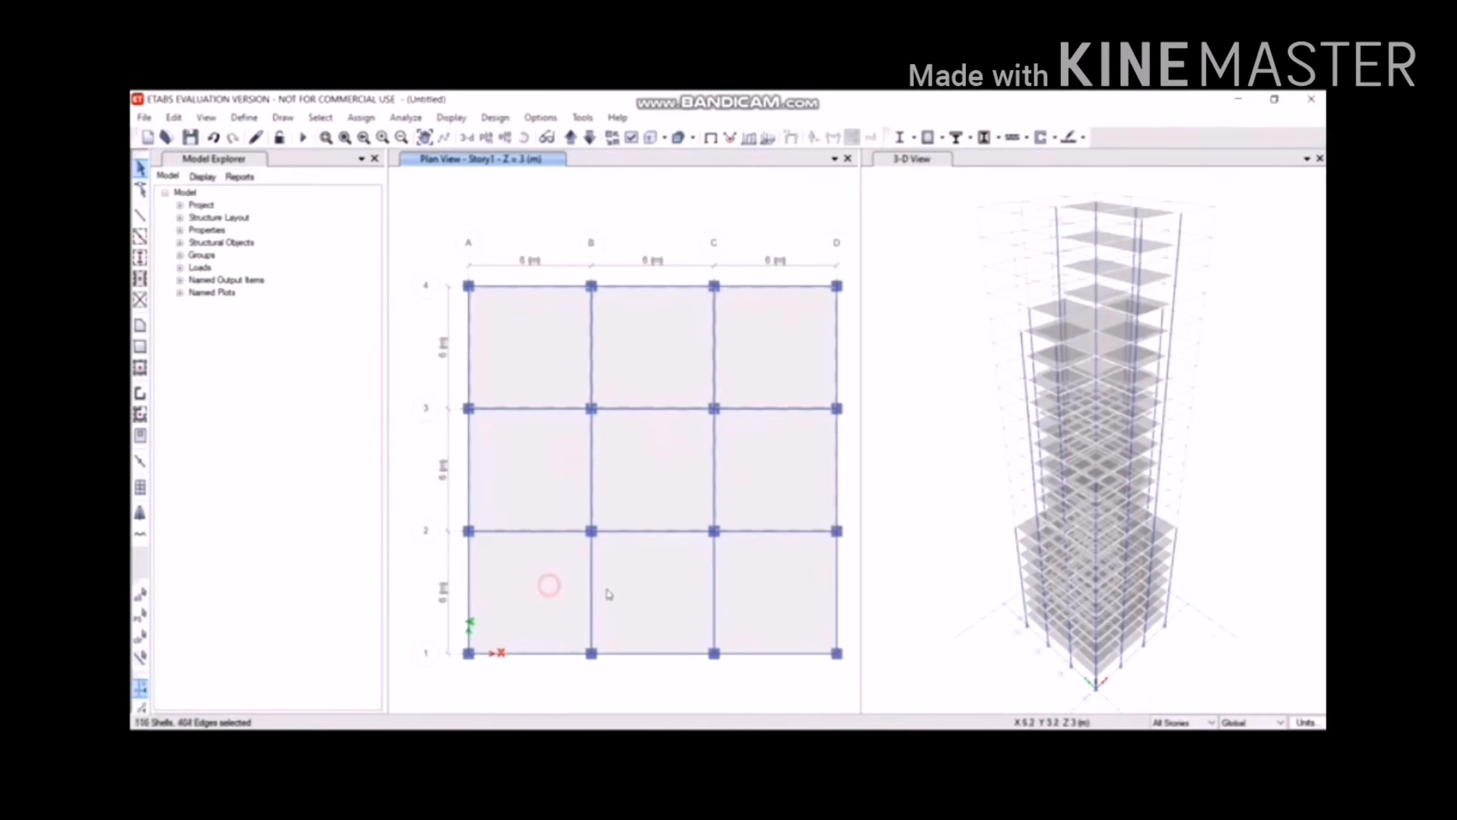
{"action": "left_click", "coordinate": [644, 590]}
{"action": "left_click", "coordinate": [797, 576]}
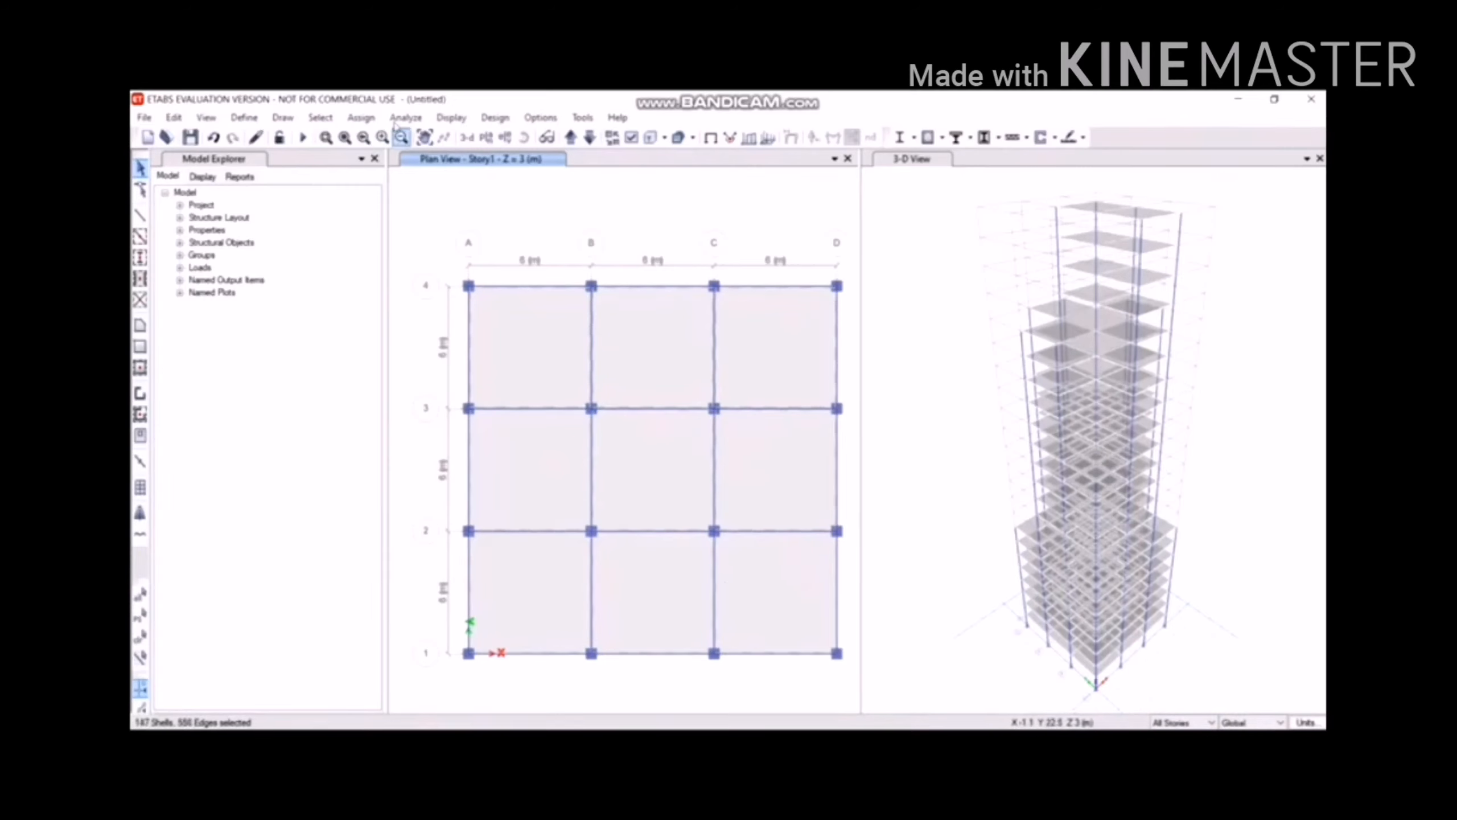
Assign a 2 kN/m² uniform Dead load to the selected slabs.
{"action": "left_click", "coordinate": [361, 118]}
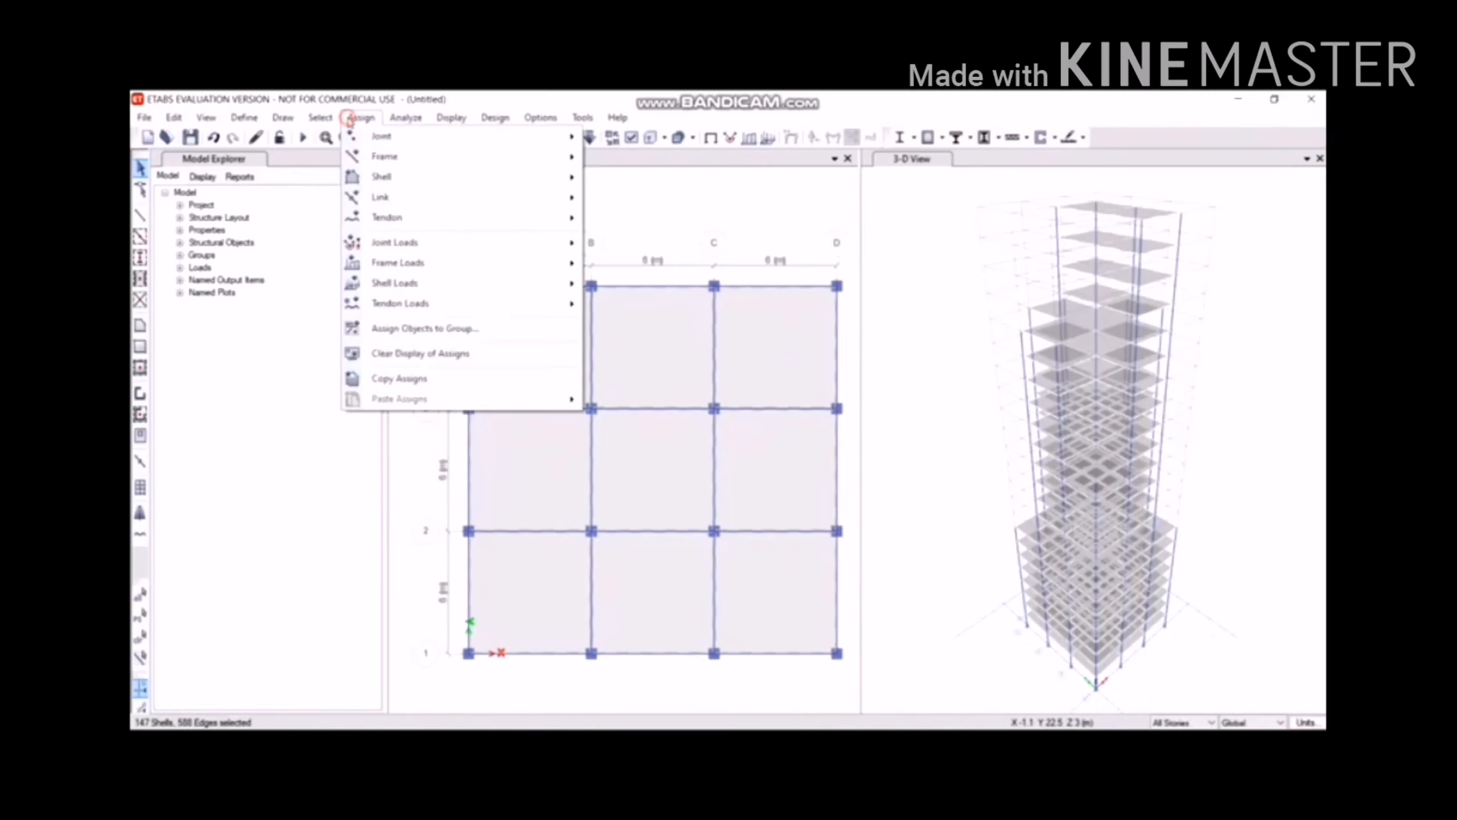
{"action": "mouse_move", "coordinate": [481, 285]}
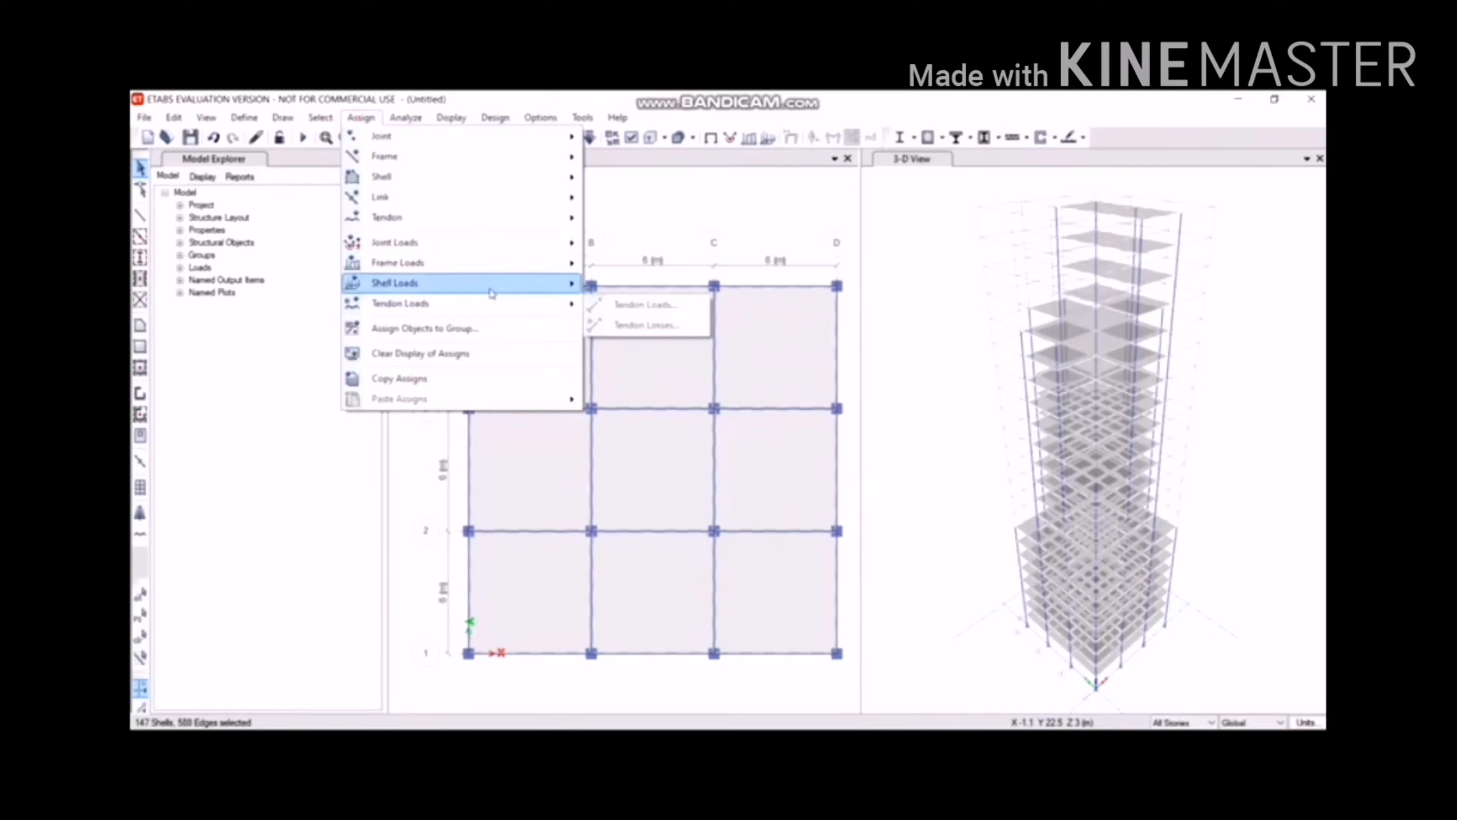
{"action": "left_click", "coordinate": [608, 311]}
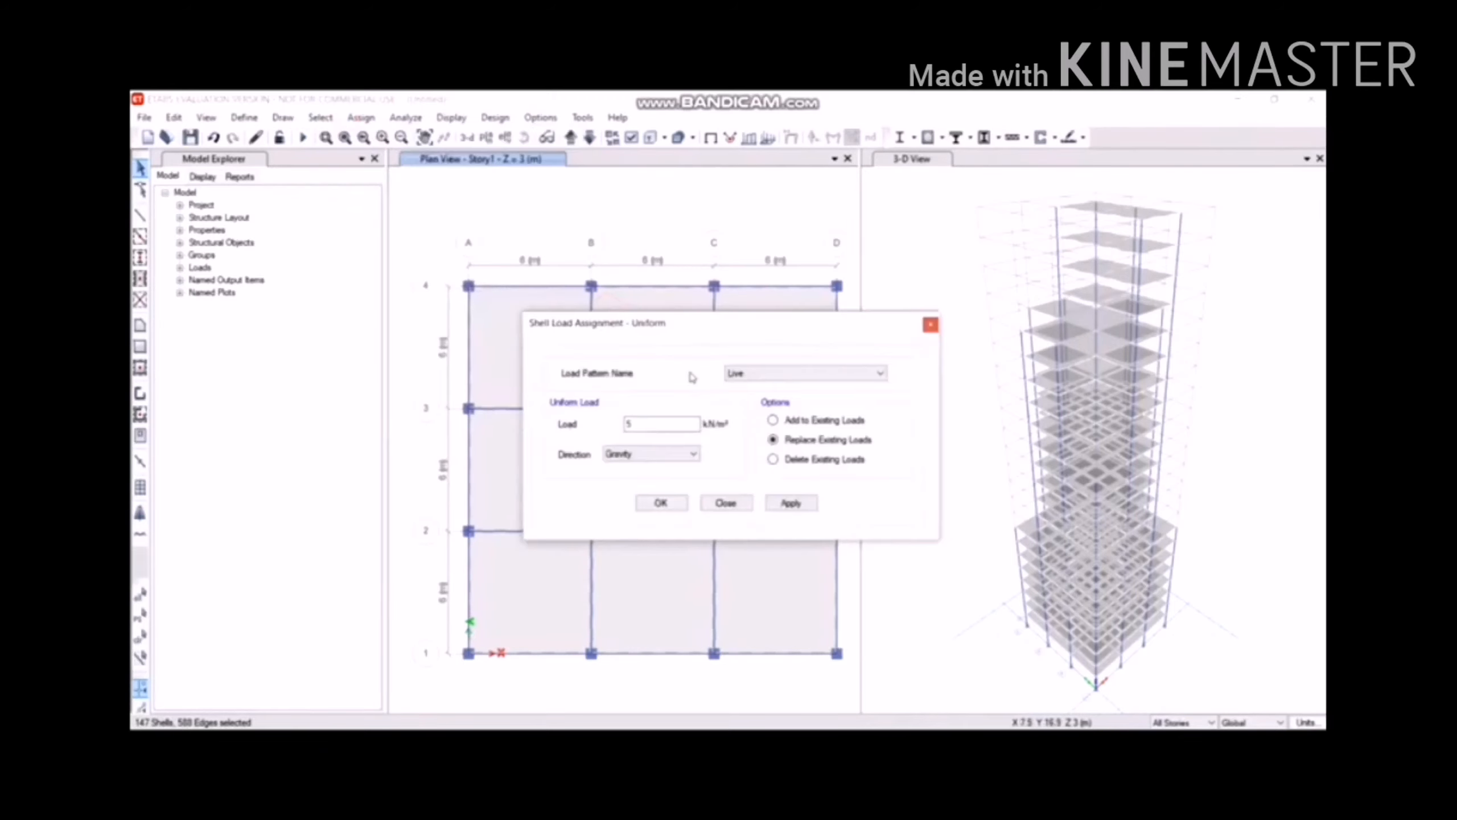
{"action": "left_click", "coordinate": [740, 374]}
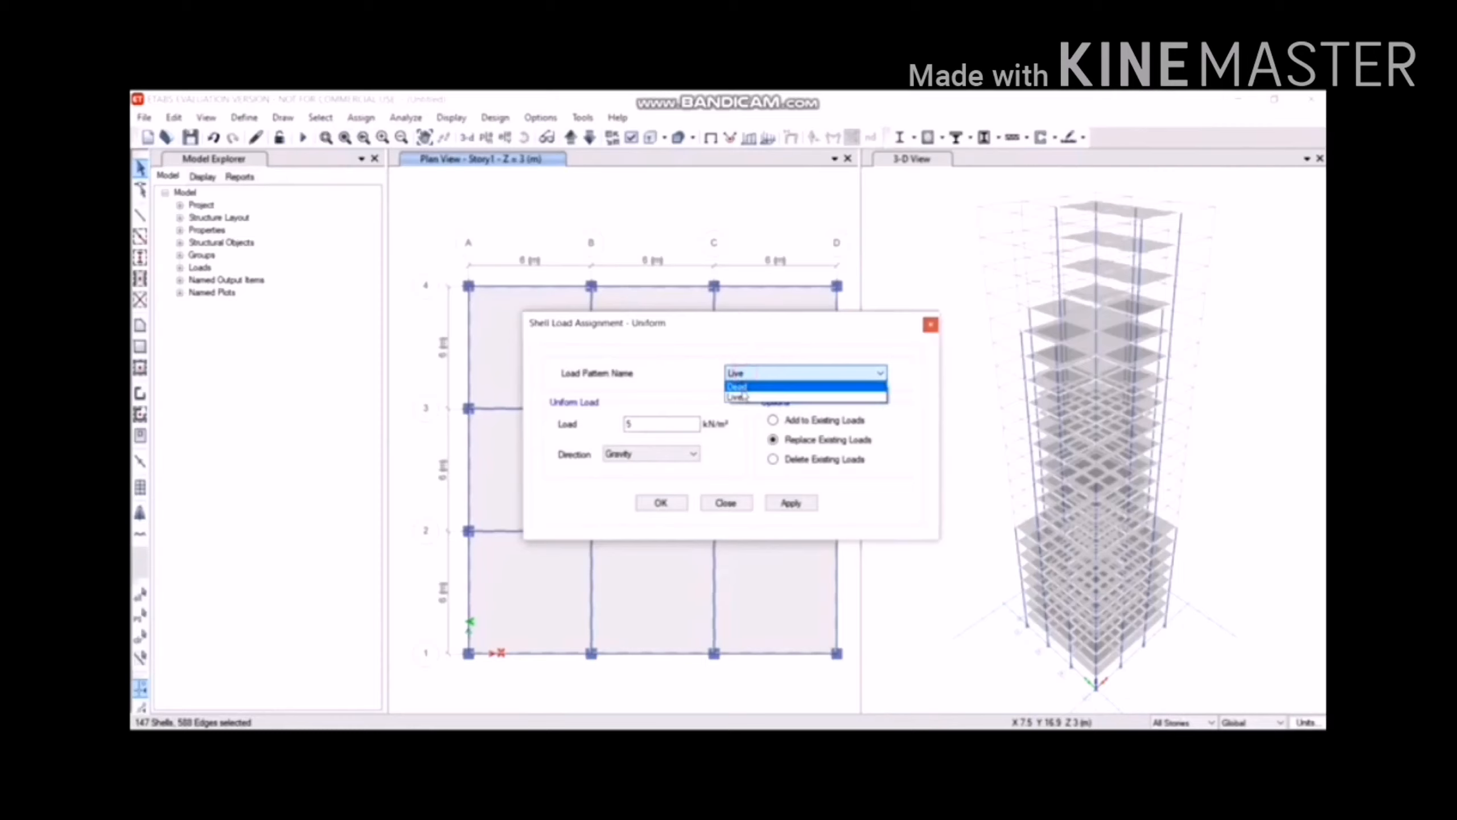
{"action": "left_click", "coordinate": [741, 387]}
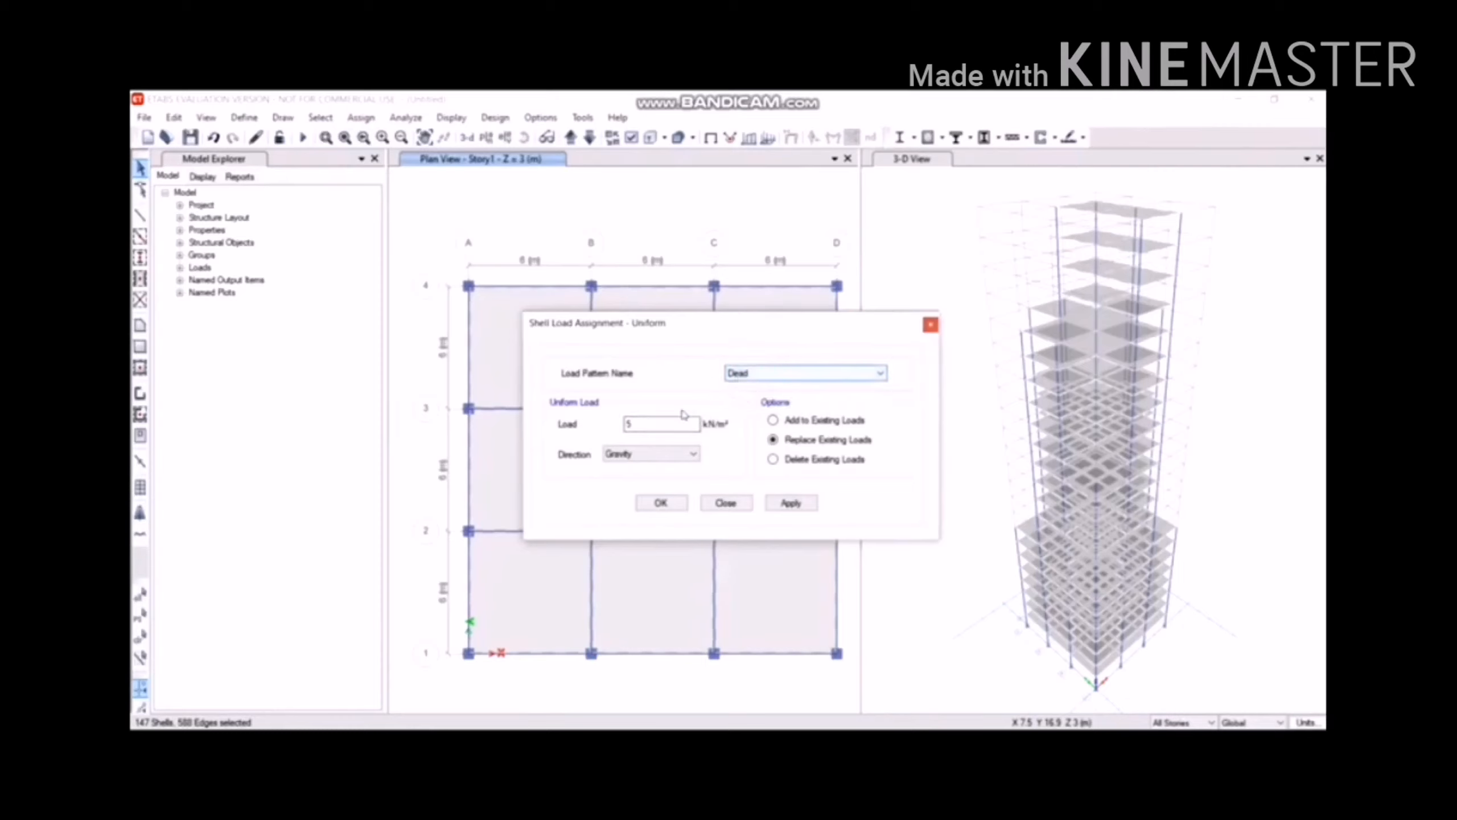
{"action": "left_click_drag", "start_coordinate": [667, 423], "coordinate": [458, 441]}
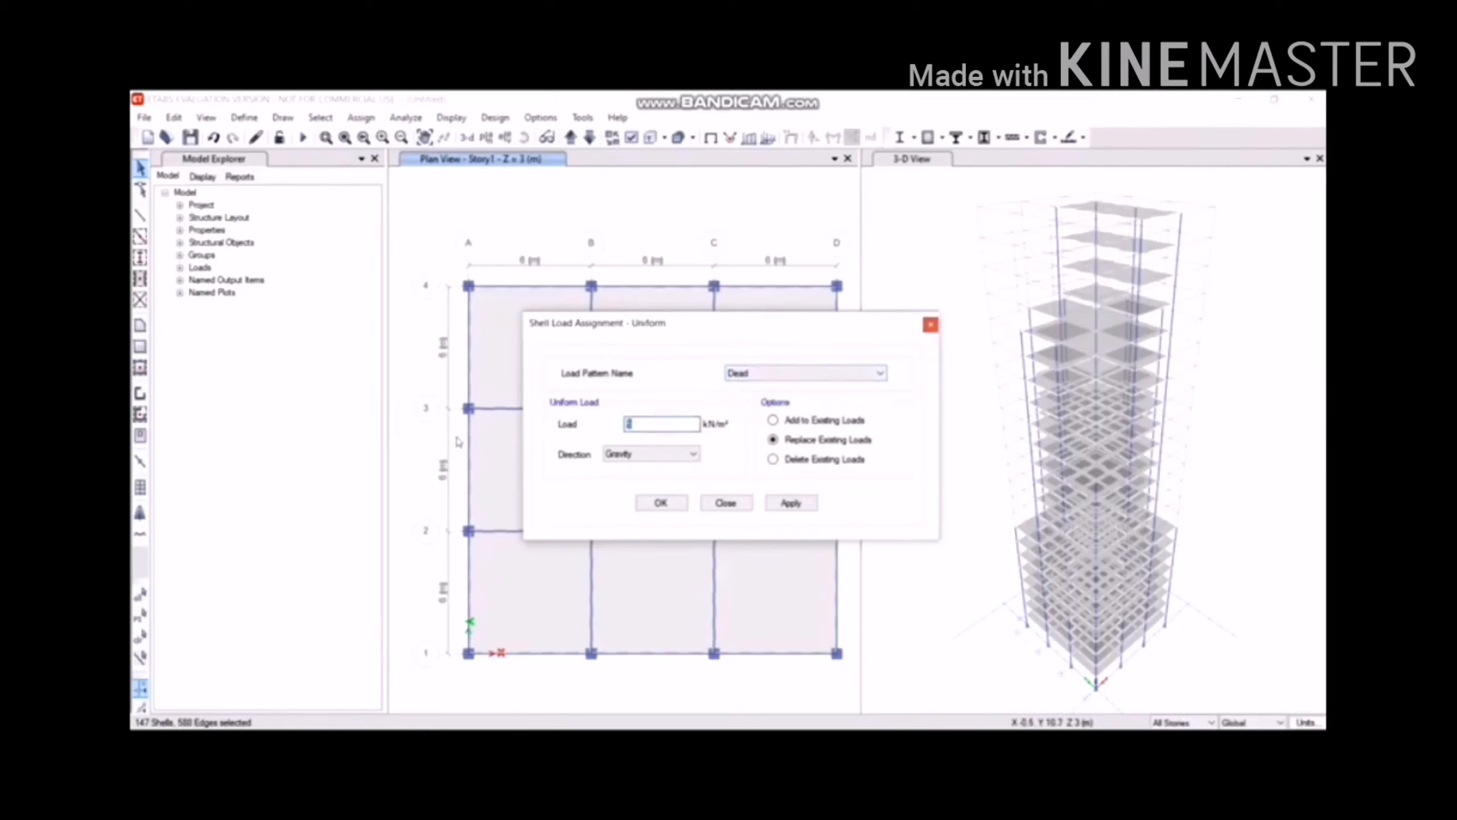
{"action": "left_click", "coordinate": [782, 502]}
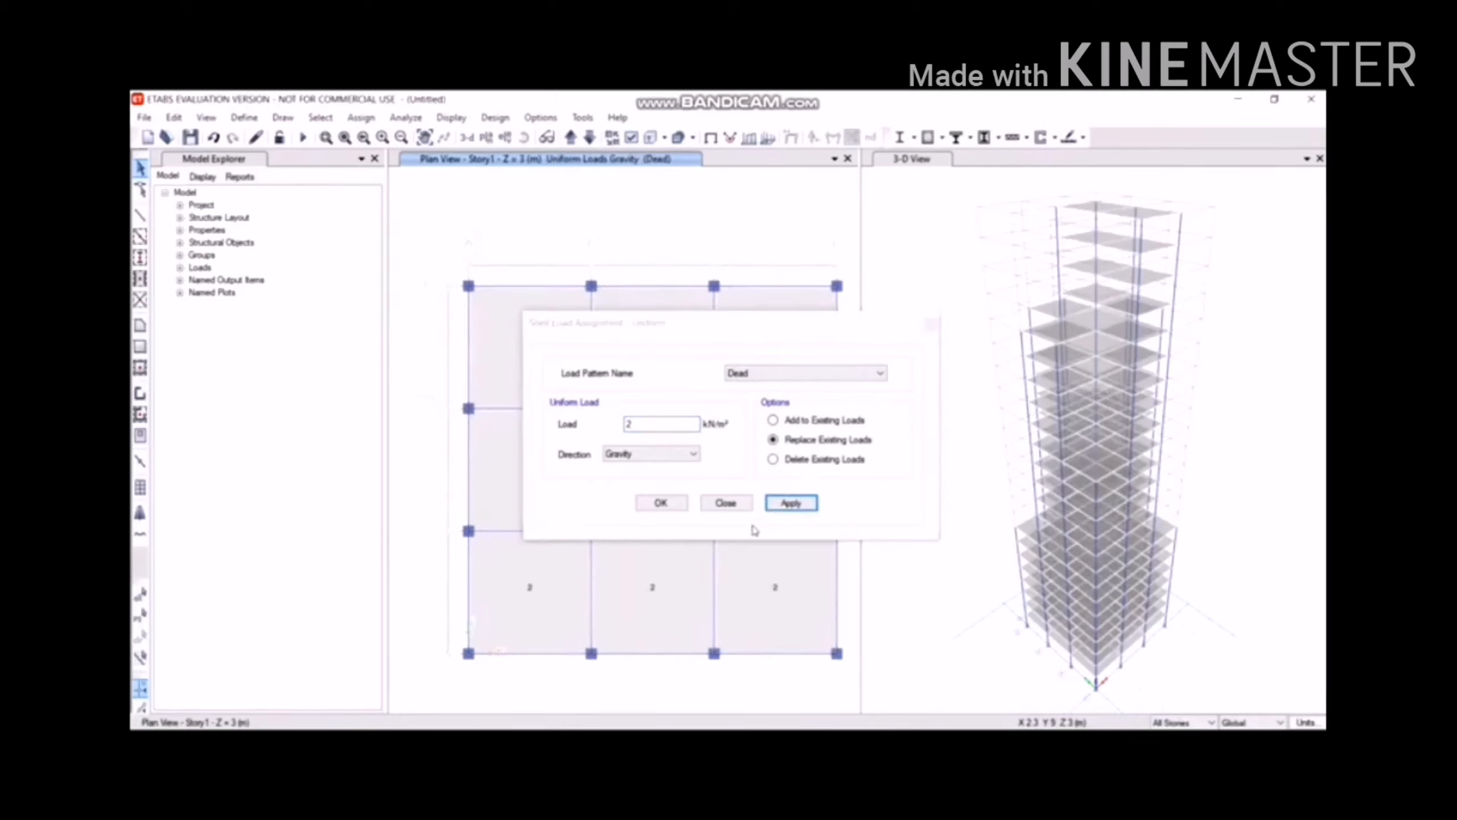
{"action": "left_click", "coordinate": [685, 508]}
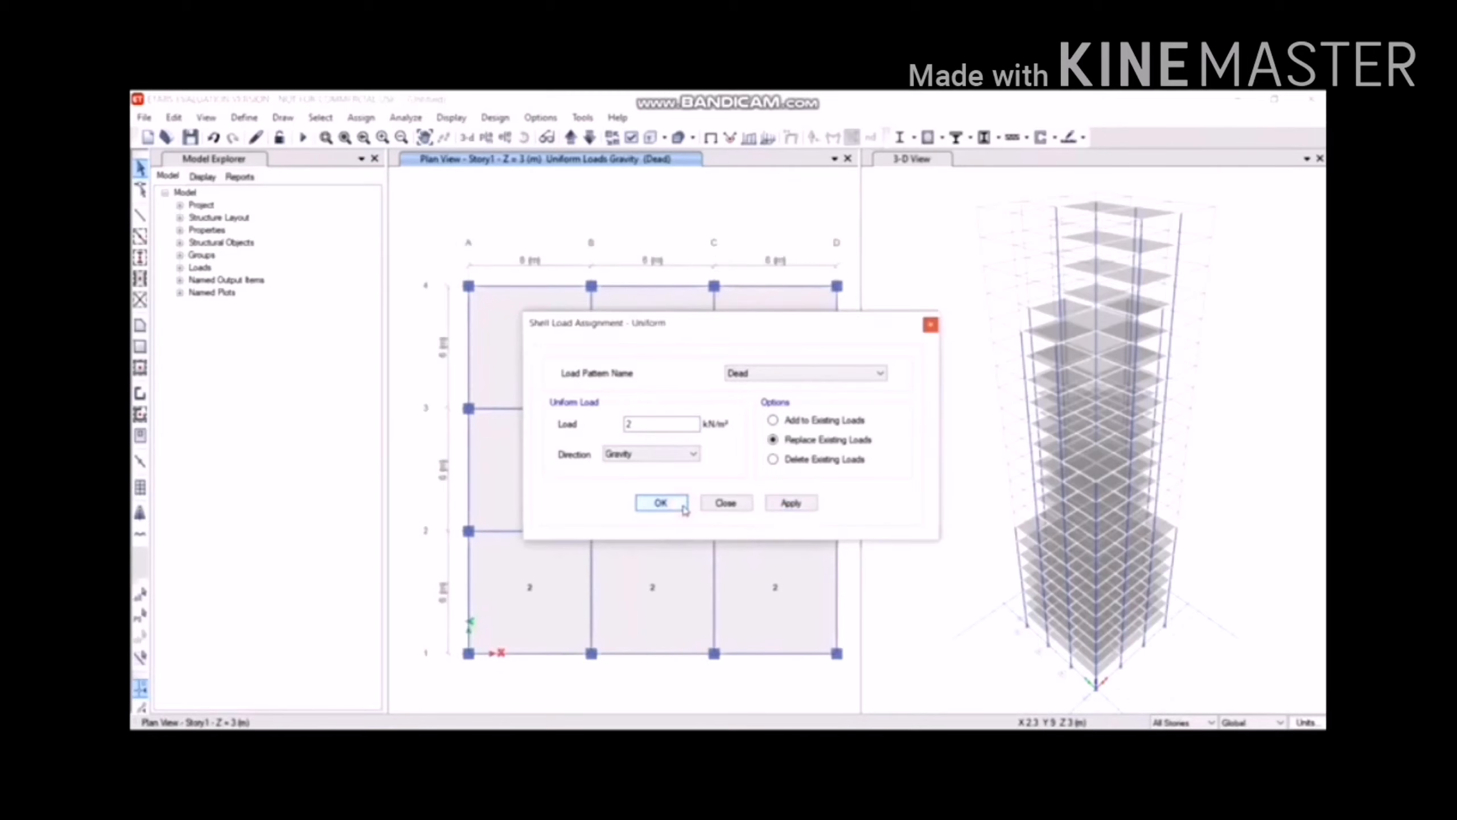
{"action": "left_click", "coordinate": [684, 509]}
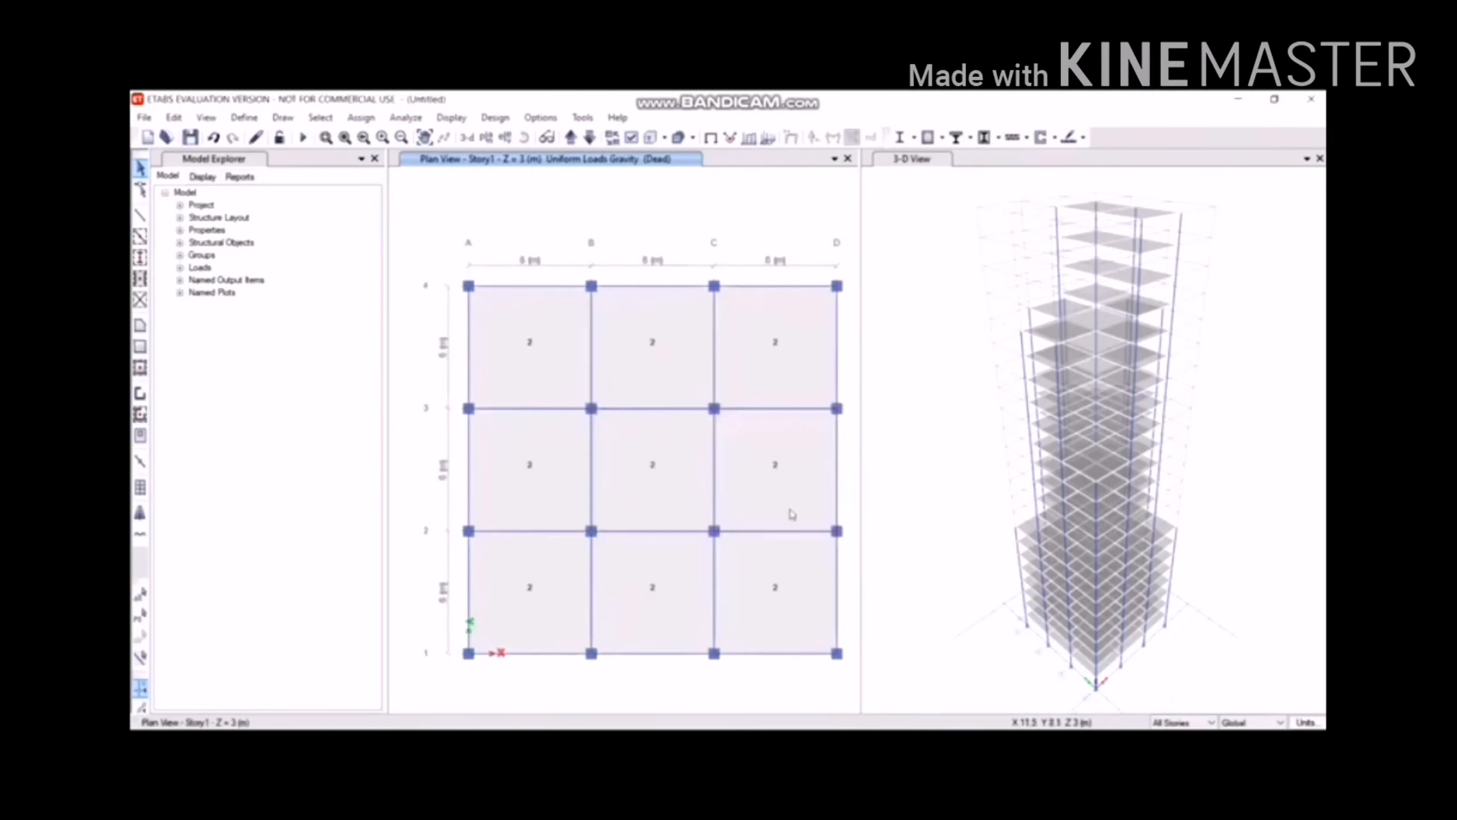
{"action": "left_click", "coordinate": [1203, 723]}
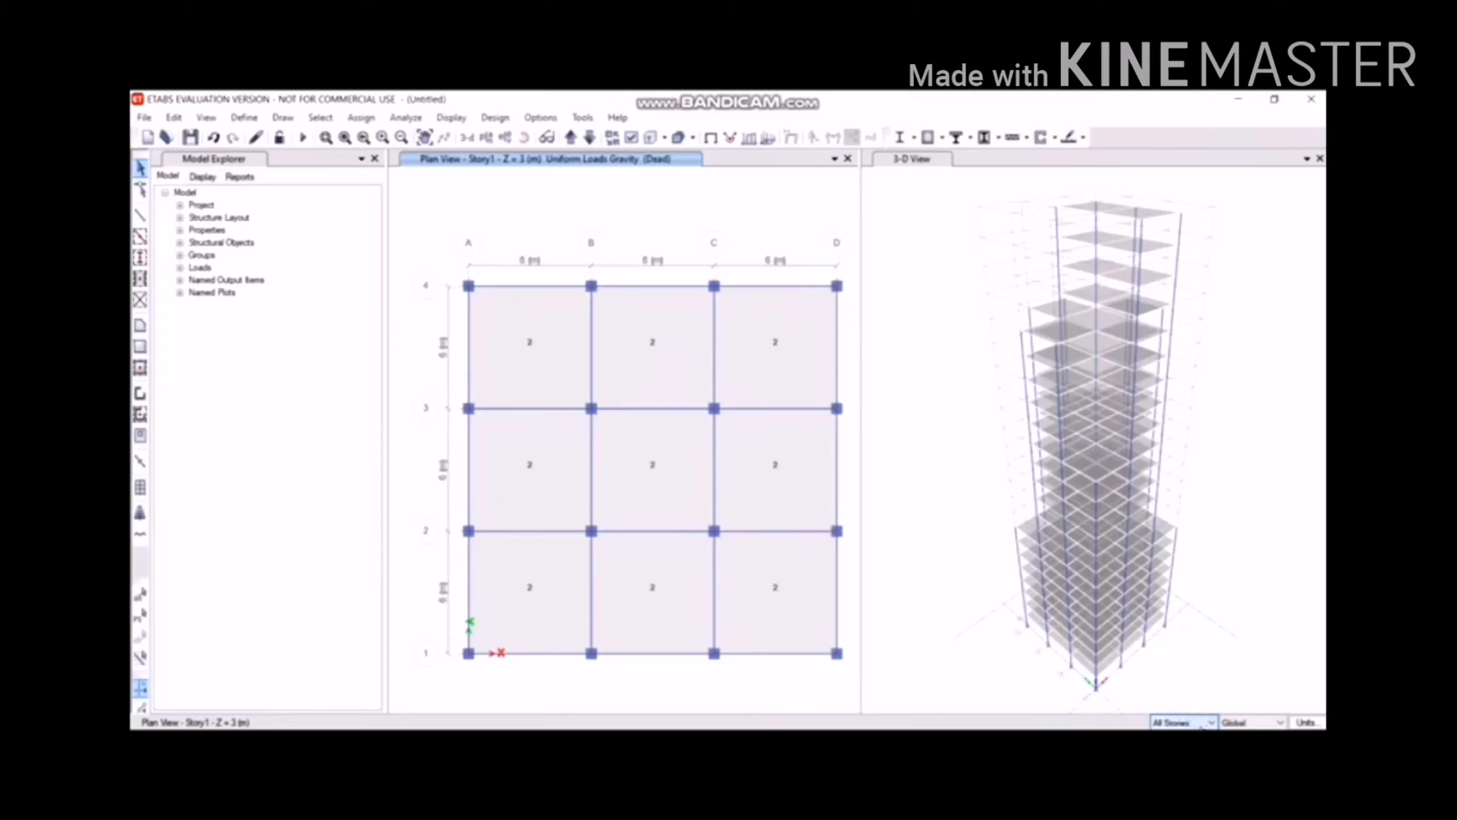
Return selections to Similar Stories and clear a trial selection of three panels.
{"action": "left_click", "coordinate": [1181, 756]}
{"action": "left_click", "coordinate": [536, 295]}
{"action": "left_click", "coordinate": [647, 327]}
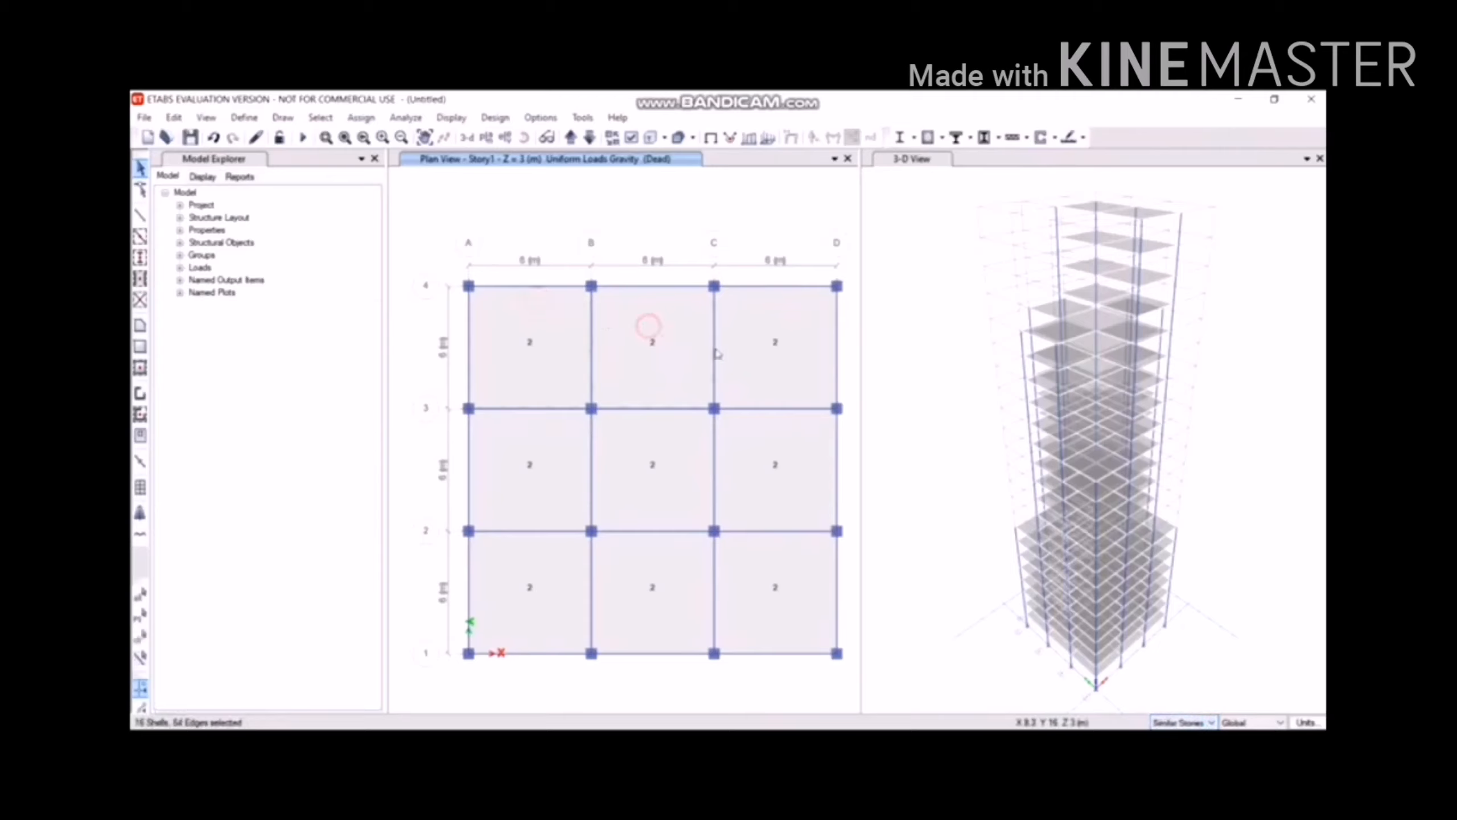
{"action": "left_click", "coordinate": [830, 351]}
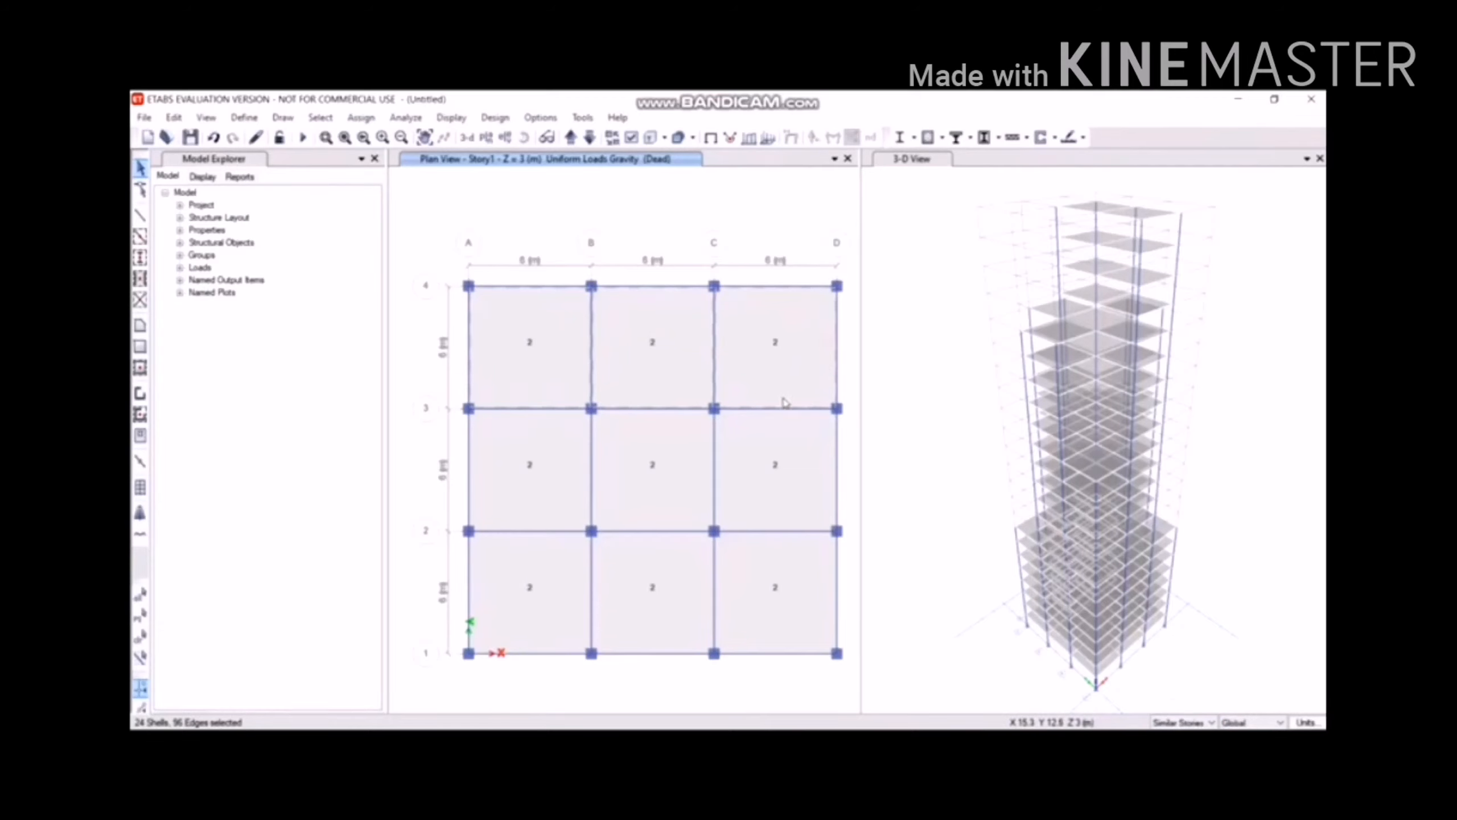
{"action": "key", "text": "ctrl+q"}
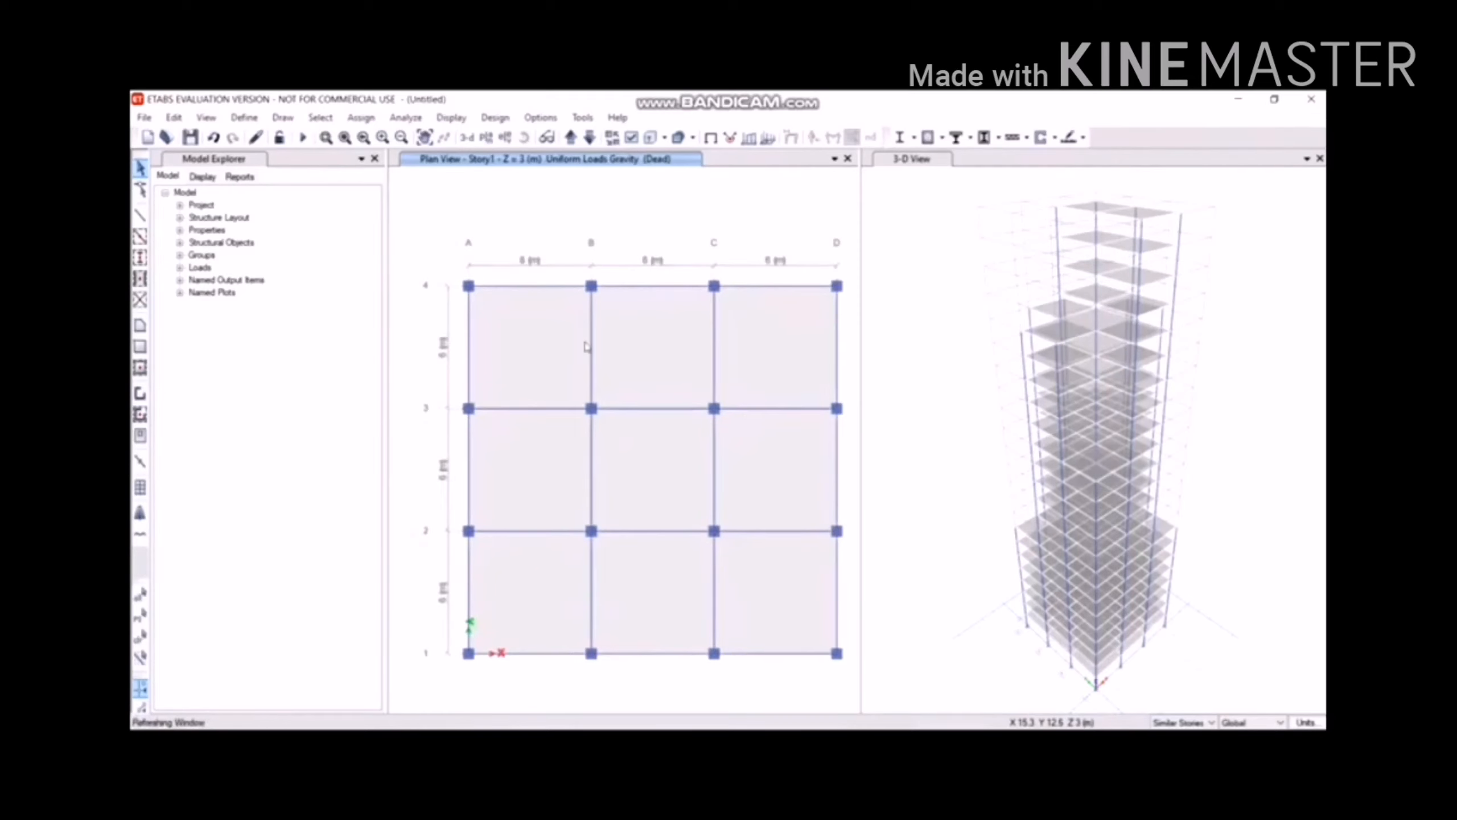
Select the eight Story1 slab panels across bays A–D, rows 1–4.
{"action": "left_click", "coordinate": [560, 343]}
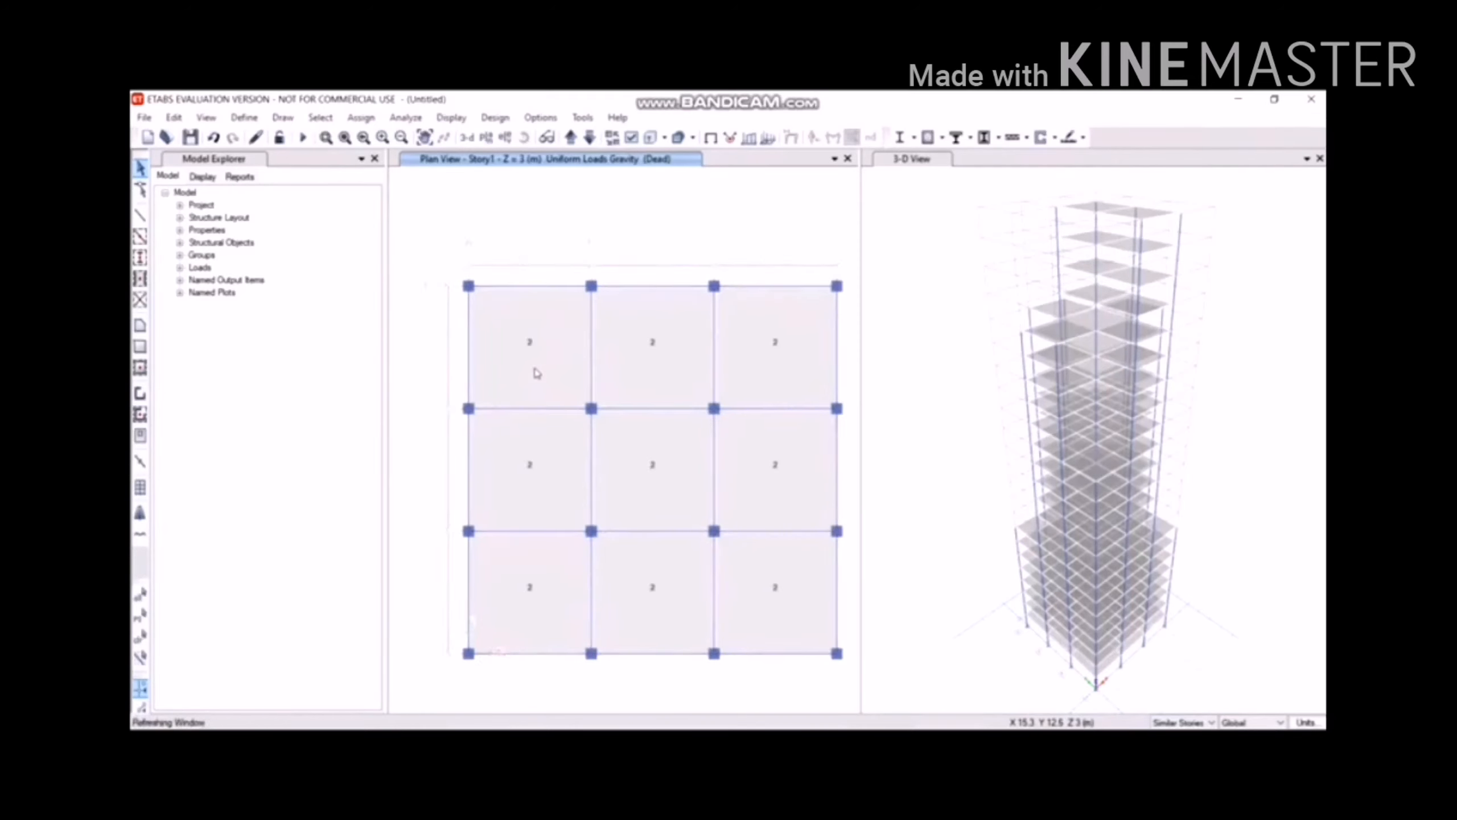
{"action": "left_click", "coordinate": [568, 347]}
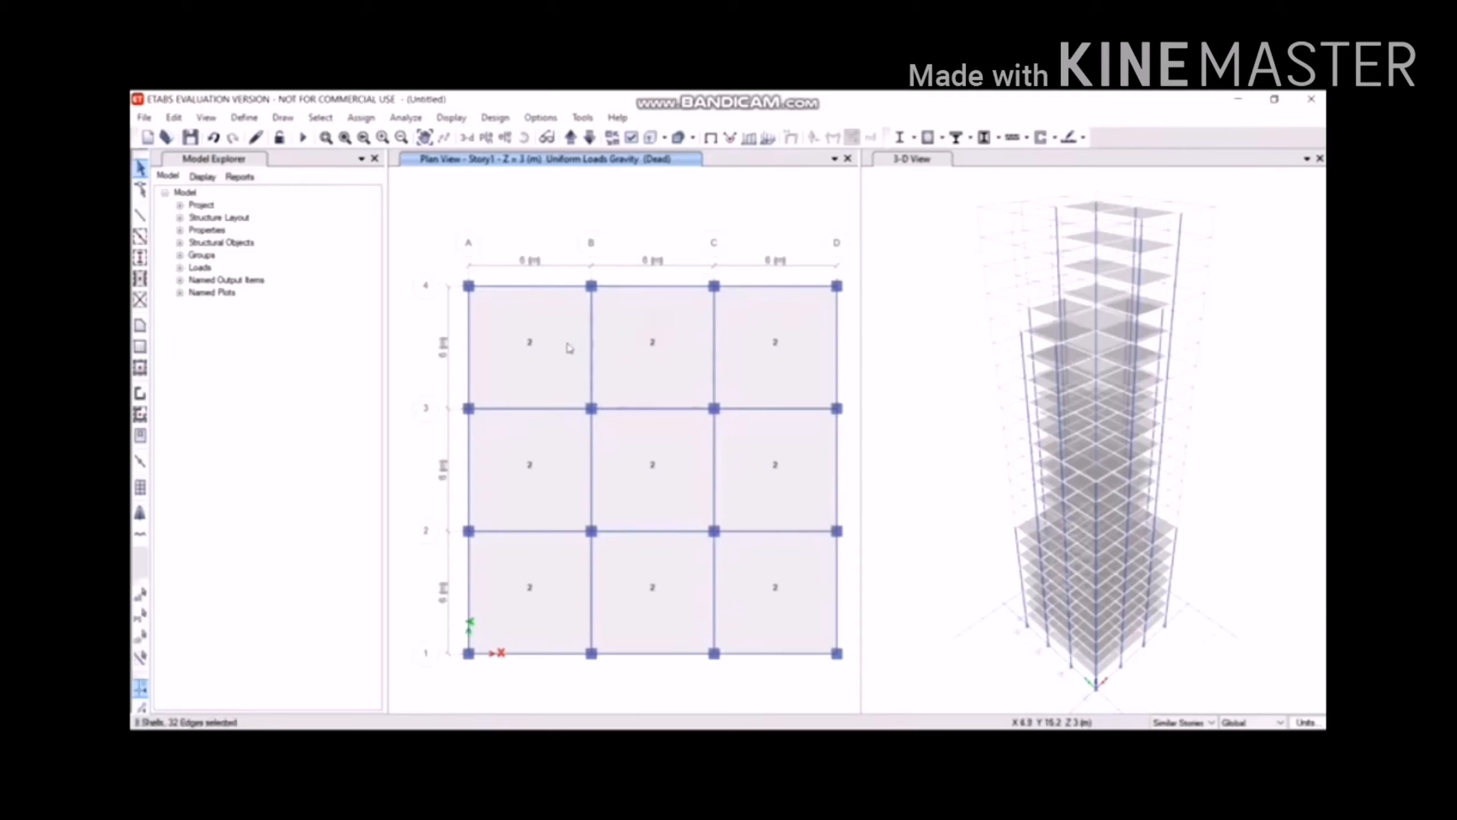
{"action": "left_click", "coordinate": [774, 337]}
{"action": "left_click", "coordinate": [754, 429]}
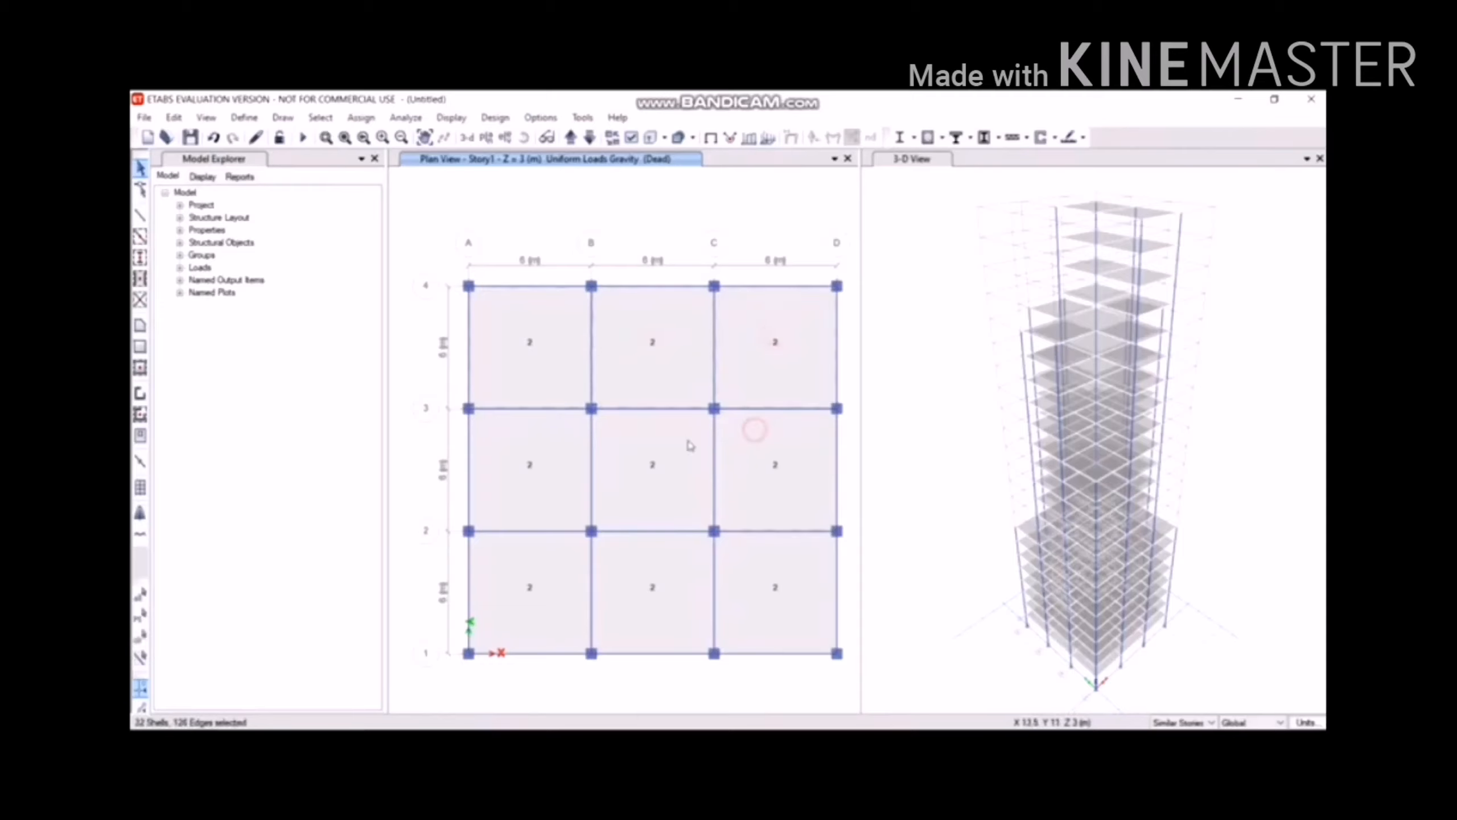
{"action": "left_click", "coordinate": [660, 444]}
{"action": "left_click", "coordinate": [551, 454]}
{"action": "left_click", "coordinate": [561, 556]}
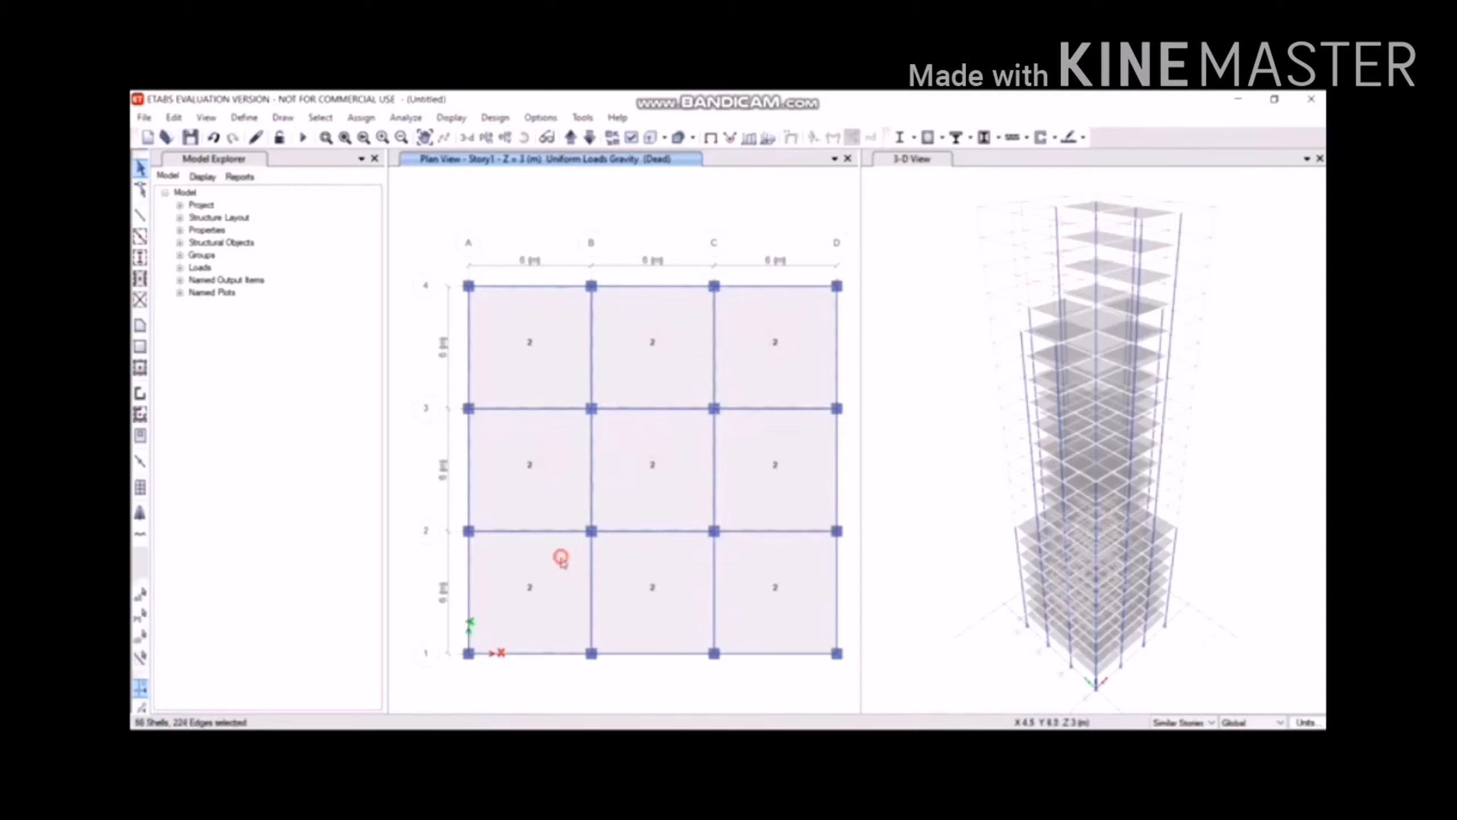
{"action": "left_click", "coordinate": [621, 564]}
{"action": "left_click", "coordinate": [757, 586]}
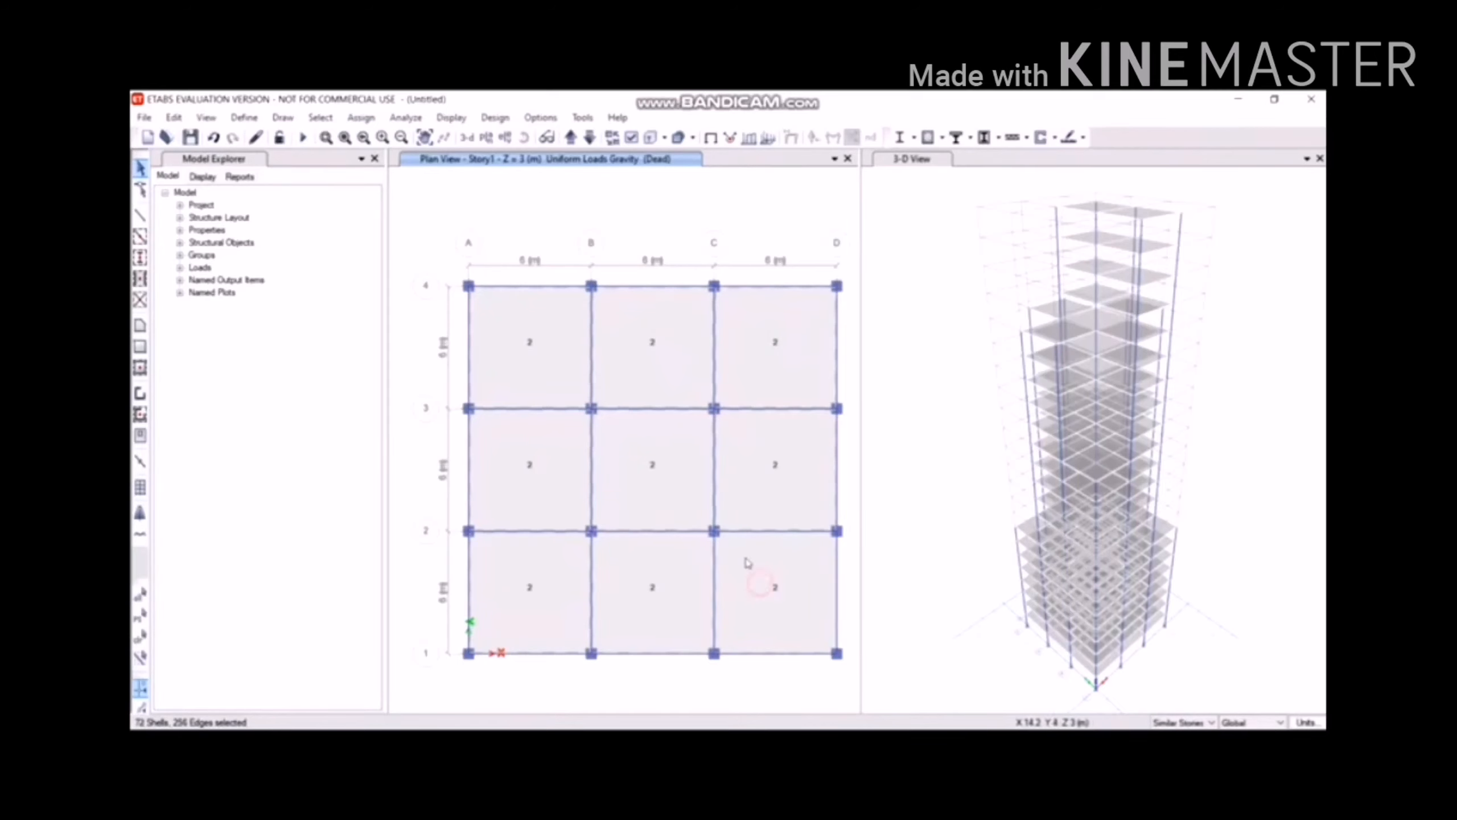
Assign a 5 kN/m² uniform Live load to the selected slabs.
{"action": "left_click", "coordinate": [361, 118]}
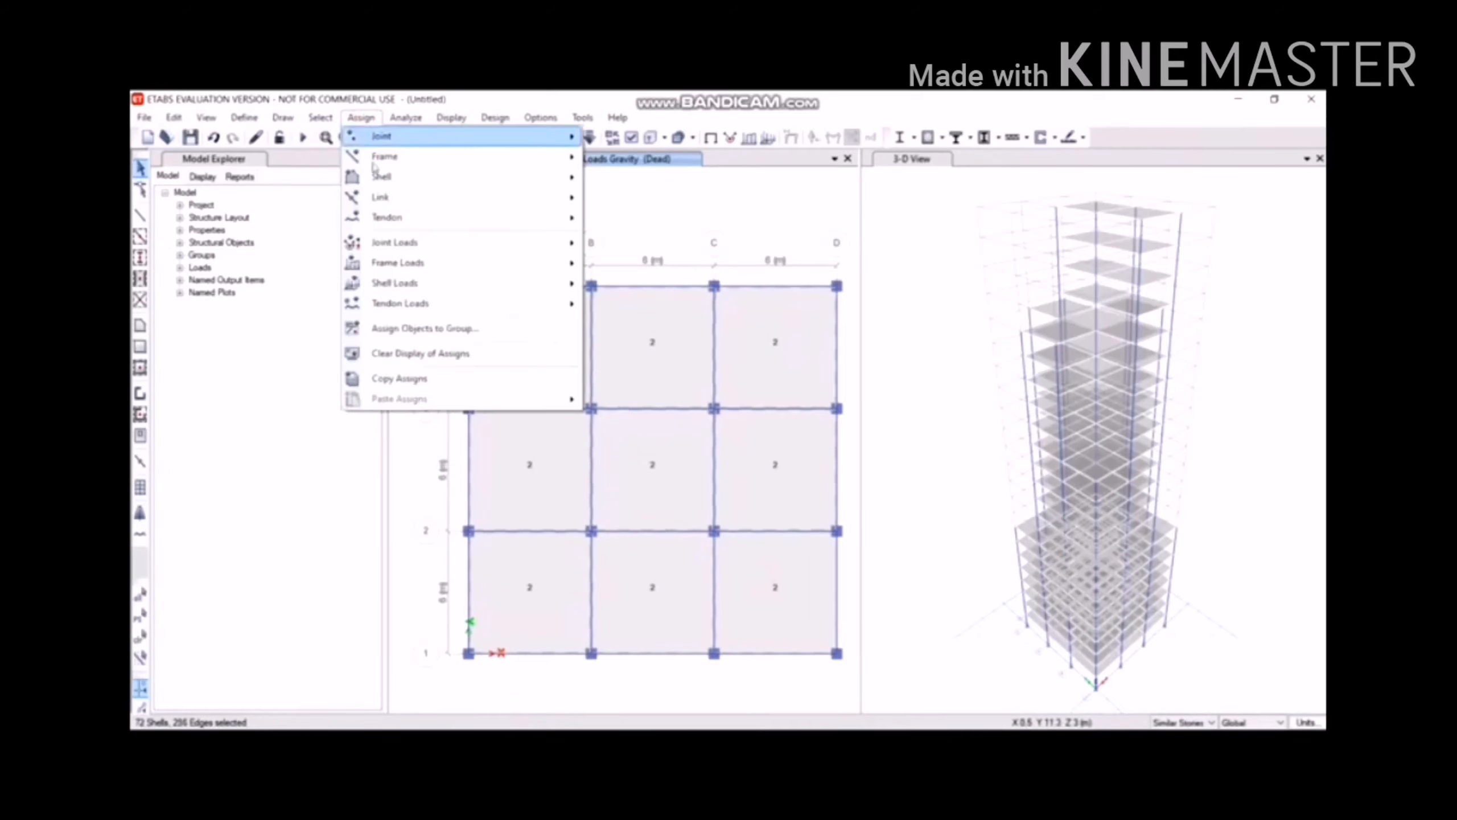
{"action": "mouse_move", "coordinate": [402, 282]}
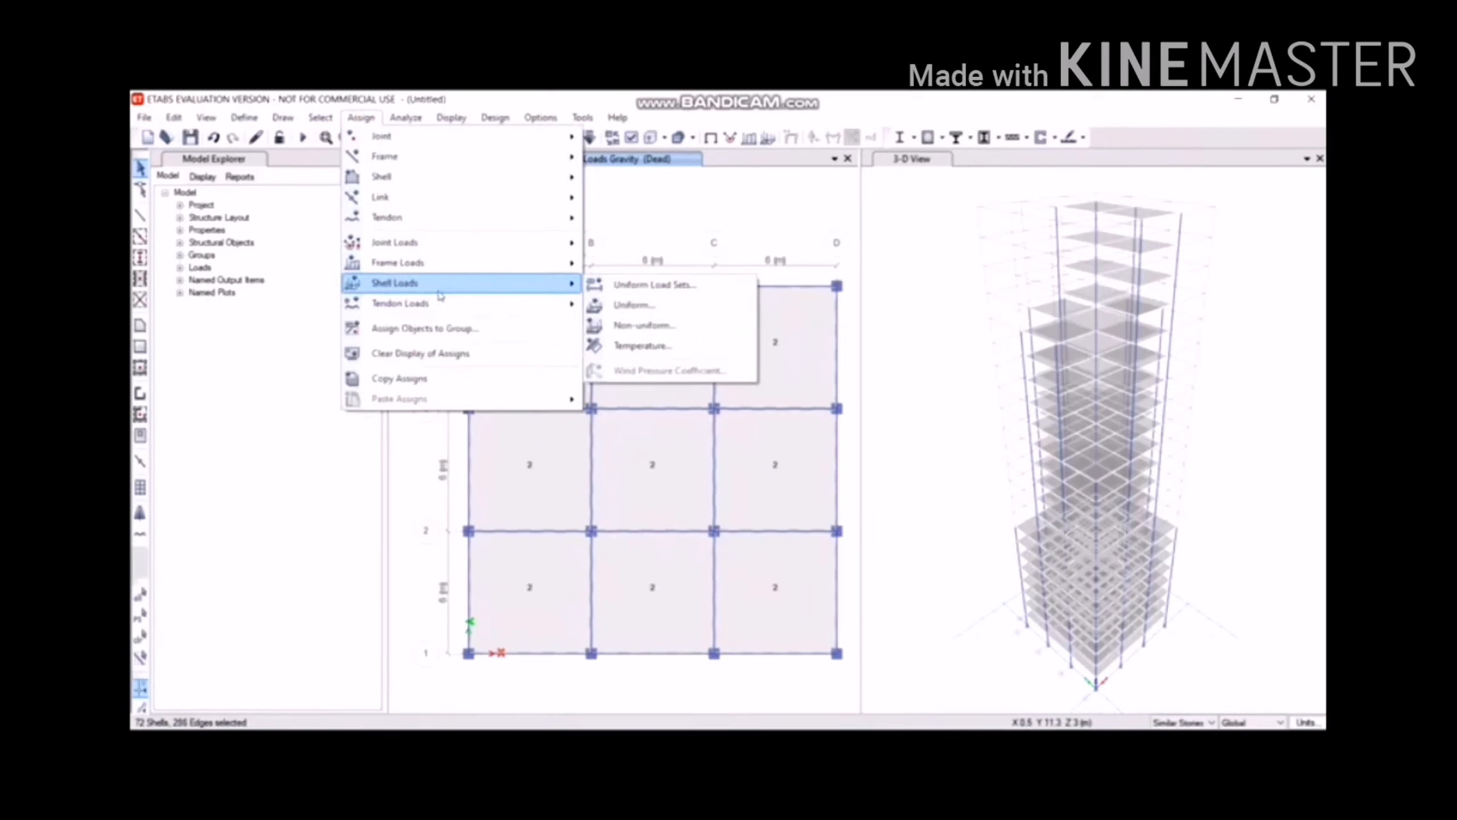
{"action": "left_click", "coordinate": [599, 300]}
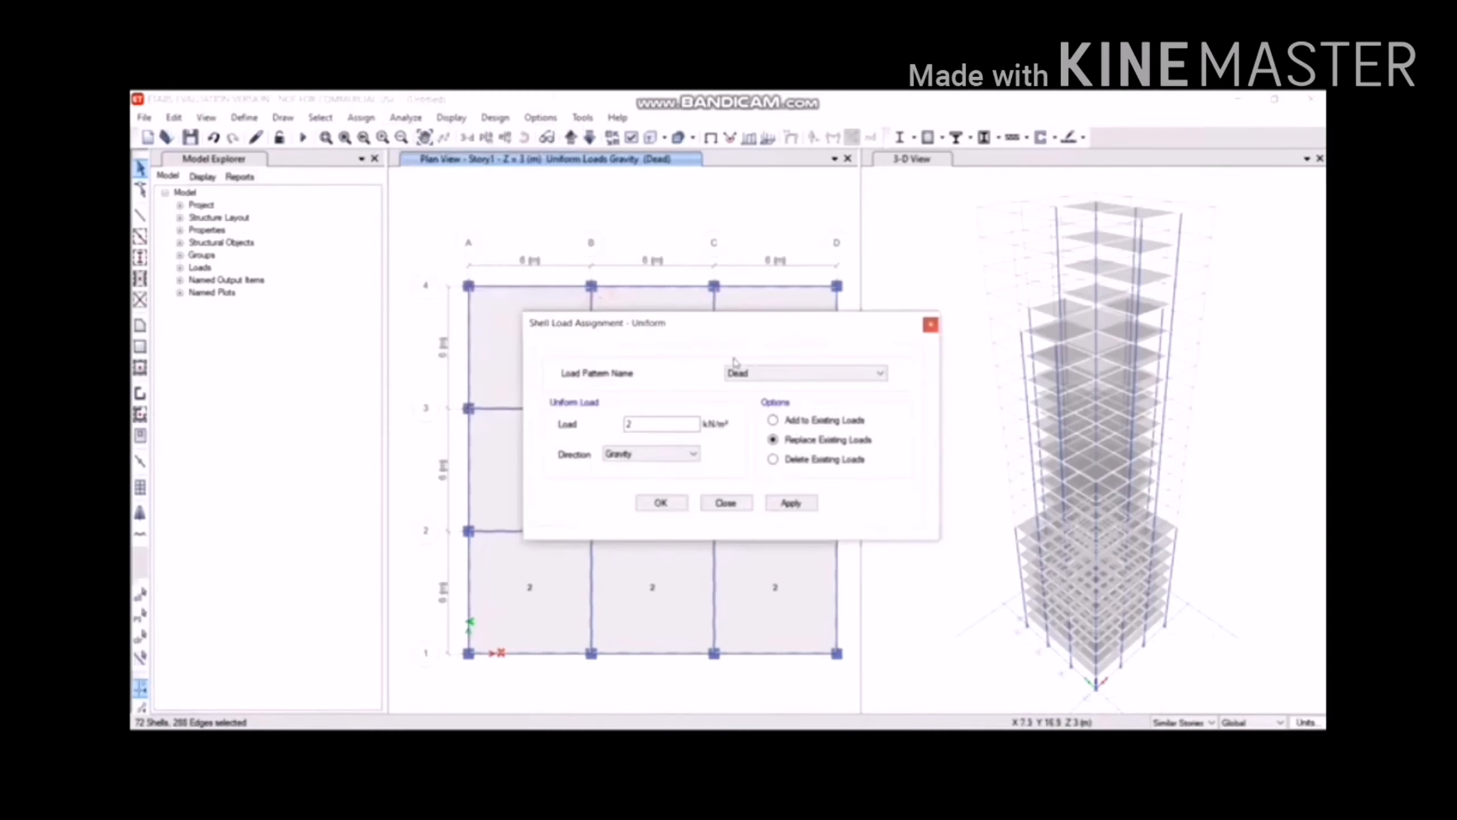
{"action": "left_click", "coordinate": [790, 376]}
{"action": "left_click", "coordinate": [791, 400]}
{"action": "double_click", "coordinate": [670, 418]}
{"action": "type", "text": "5"}
{"action": "left_click", "coordinate": [791, 503]}
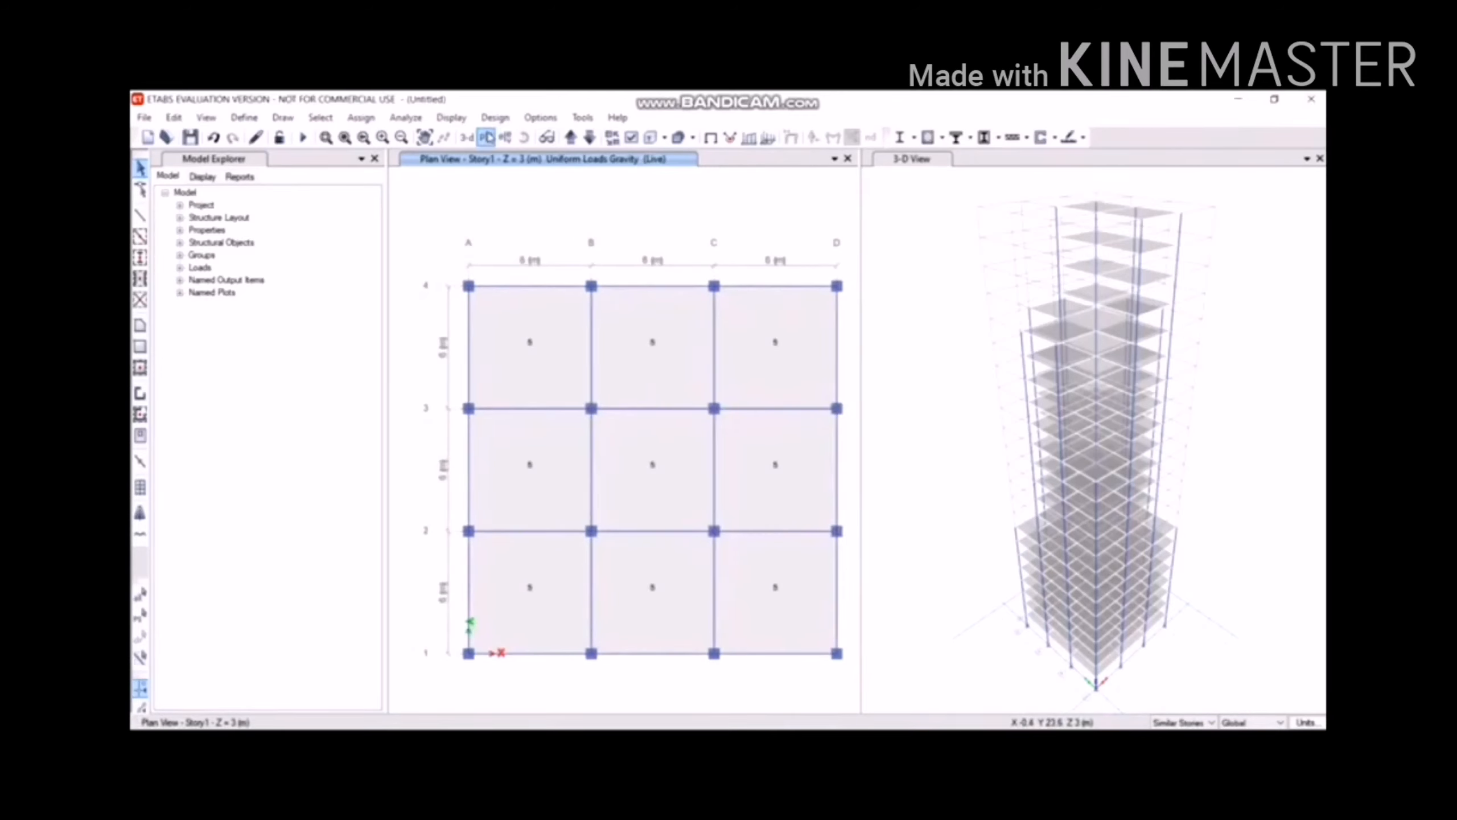
{"action": "left_click", "coordinate": [486, 137]}
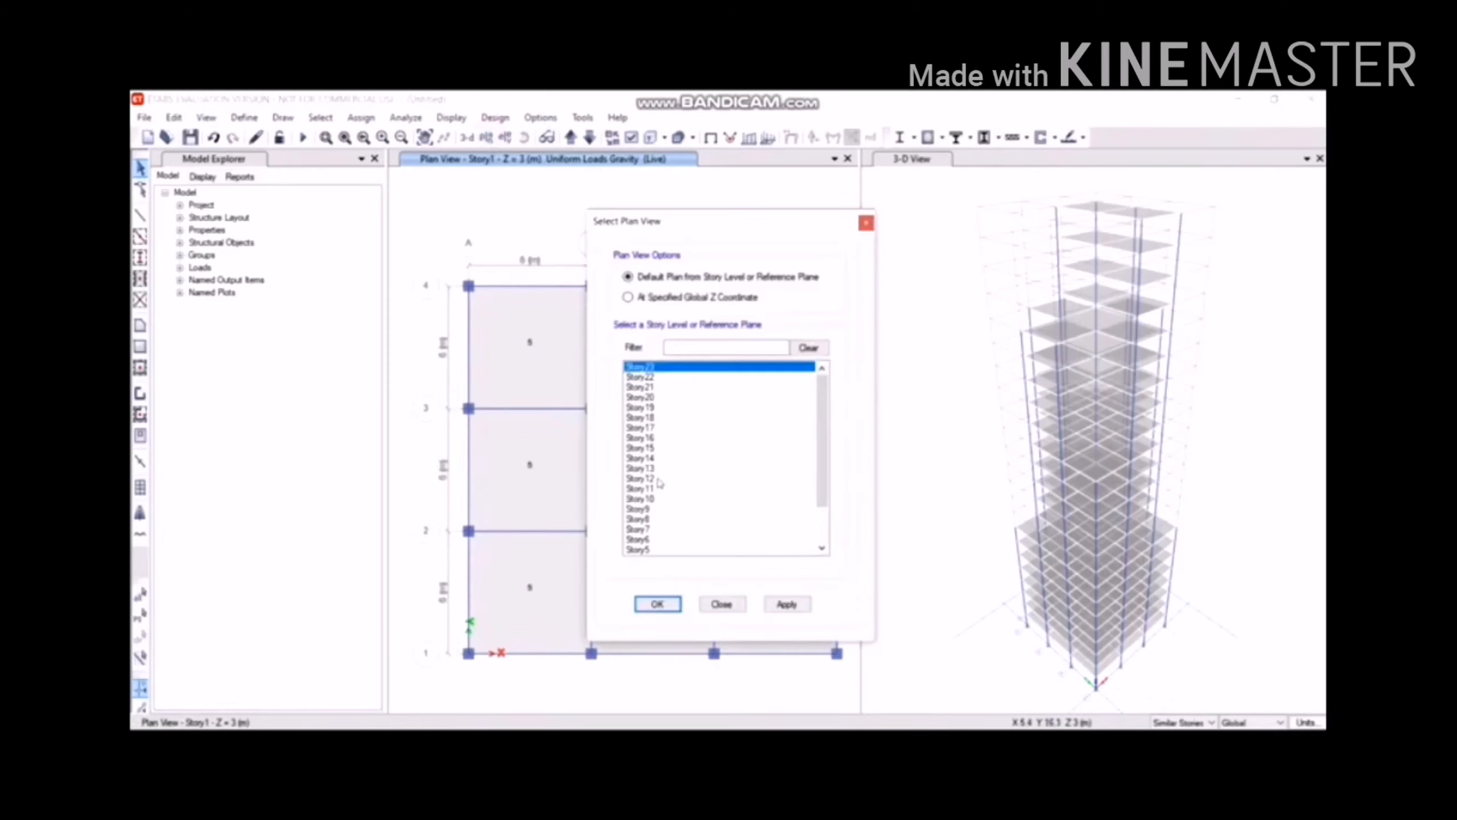
Show the Story12 plan and select its seven floor panels.
{"action": "left_click", "coordinate": [660, 480]}
{"action": "left_click", "coordinate": [658, 604]}
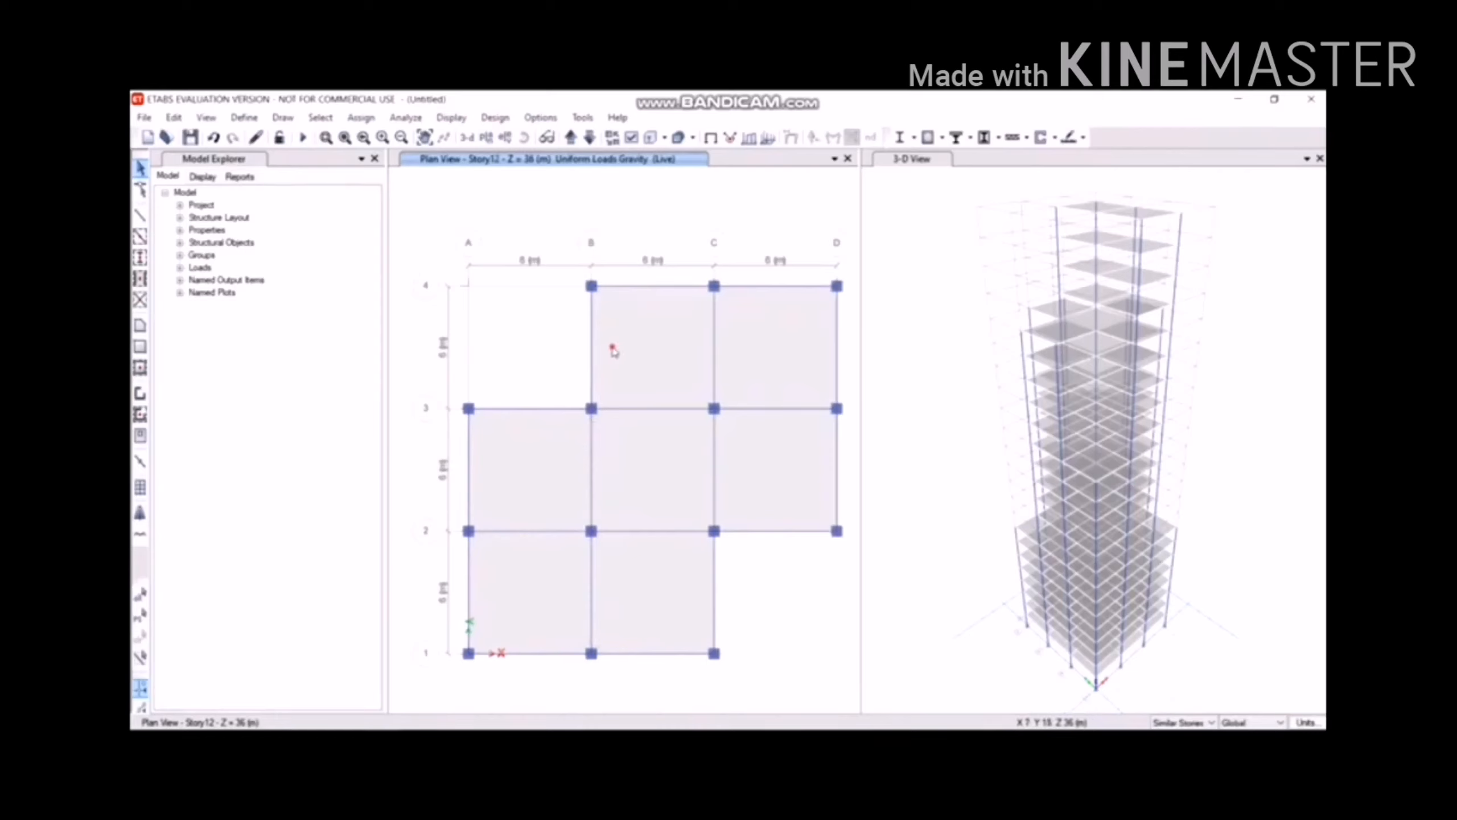
{"action": "left_click", "coordinate": [612, 348]}
{"action": "left_click", "coordinate": [774, 365]}
{"action": "left_click", "coordinate": [764, 469]}
{"action": "left_click", "coordinate": [650, 460]}
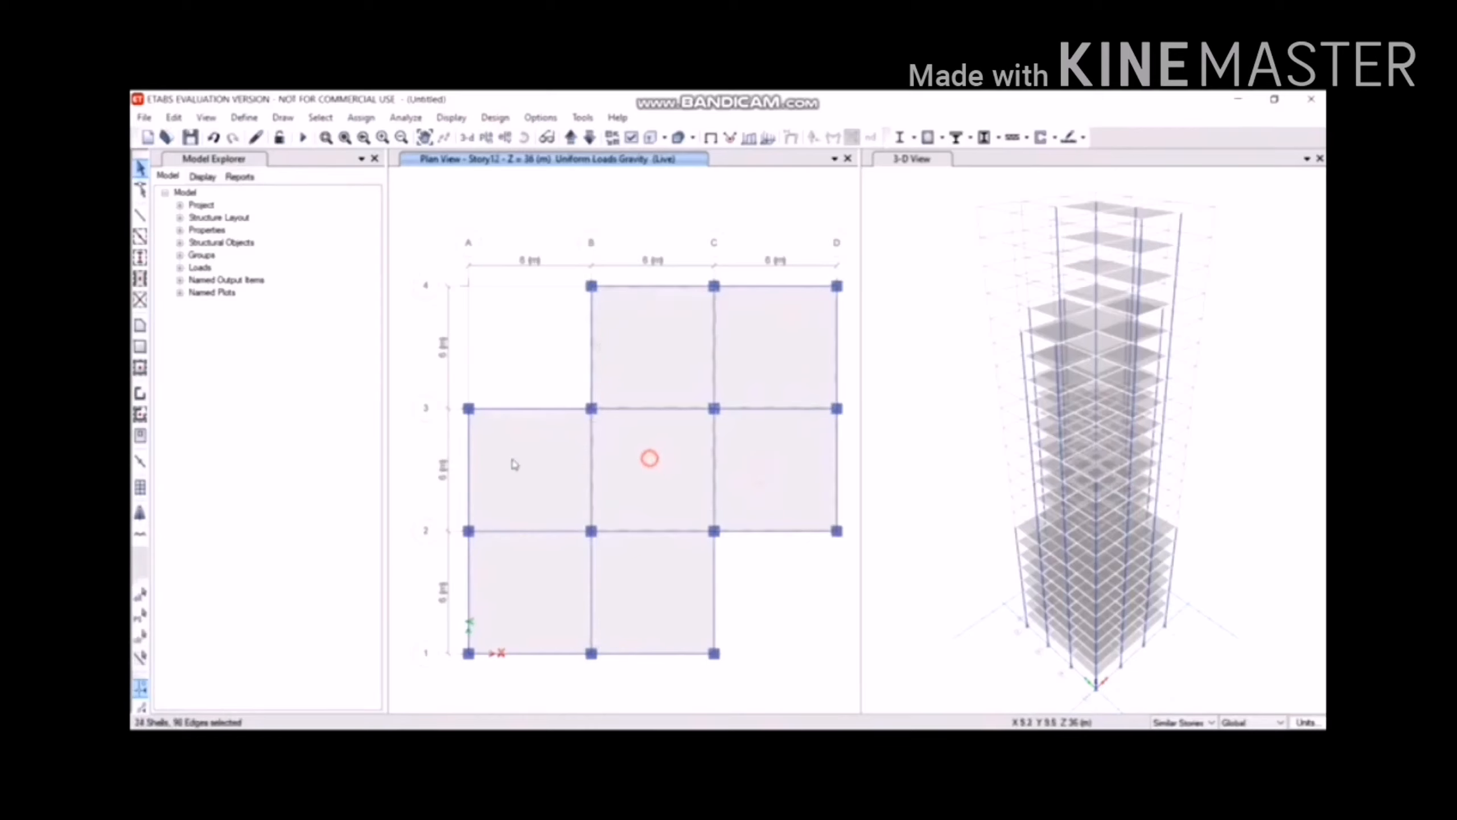
{"action": "left_click", "coordinate": [512, 459]}
{"action": "left_click", "coordinate": [531, 590]}
{"action": "left_click", "coordinate": [681, 587]}
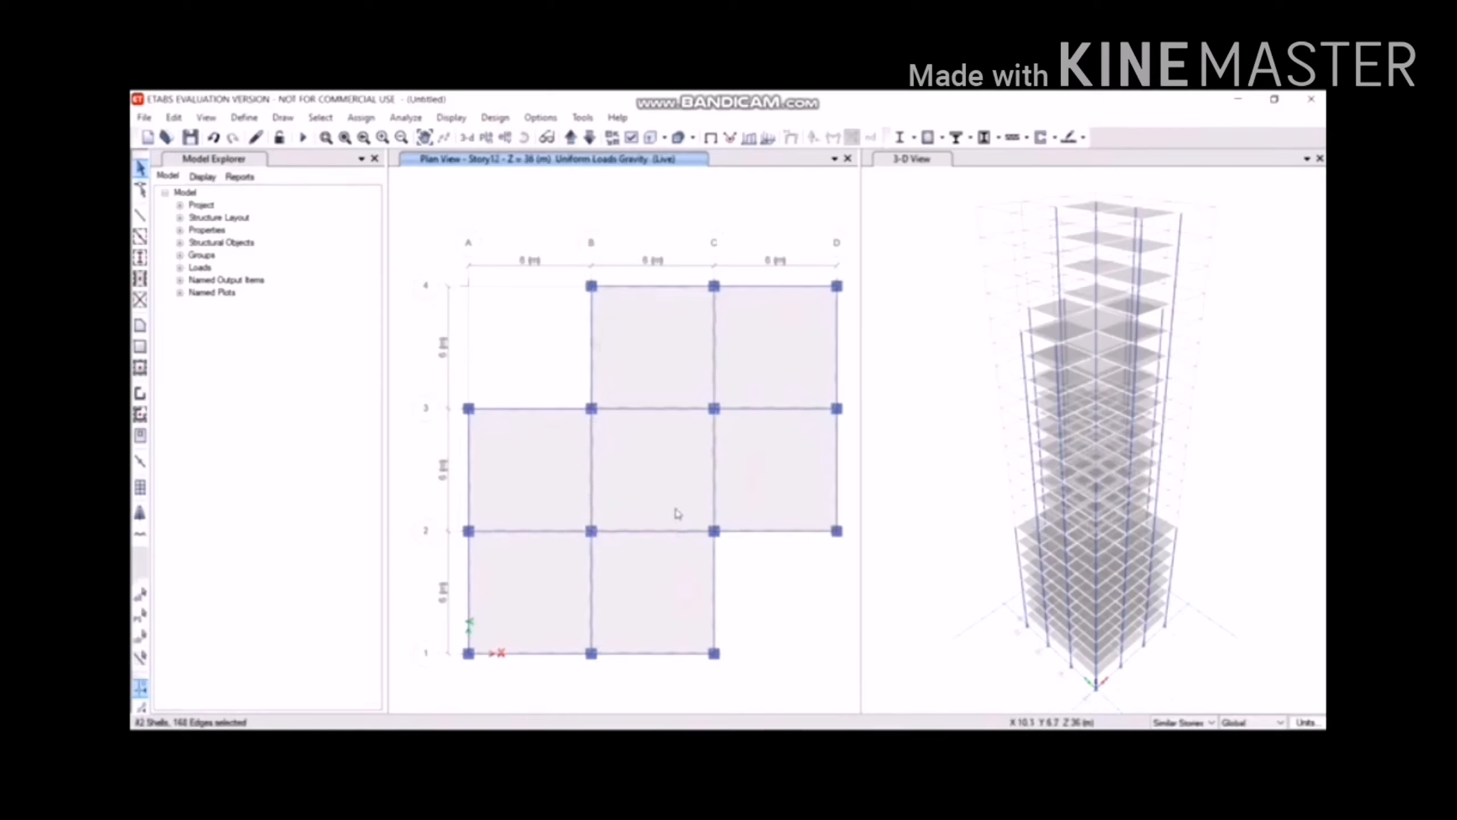
Assign a 4.5 kN/m² uniform Live load to the Story12 panels.
{"action": "left_click", "coordinate": [362, 118]}
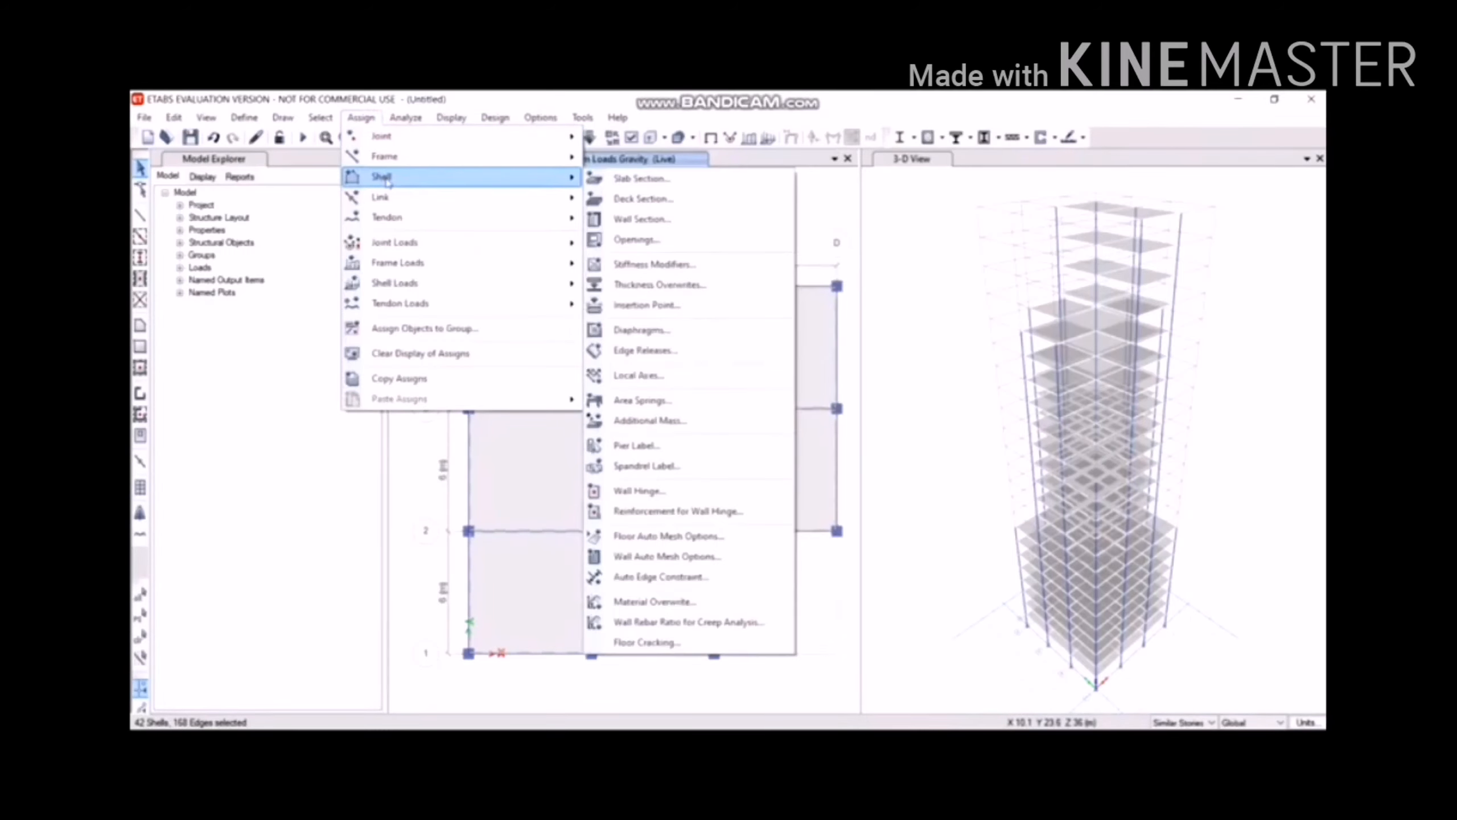
{"action": "mouse_move", "coordinate": [423, 283]}
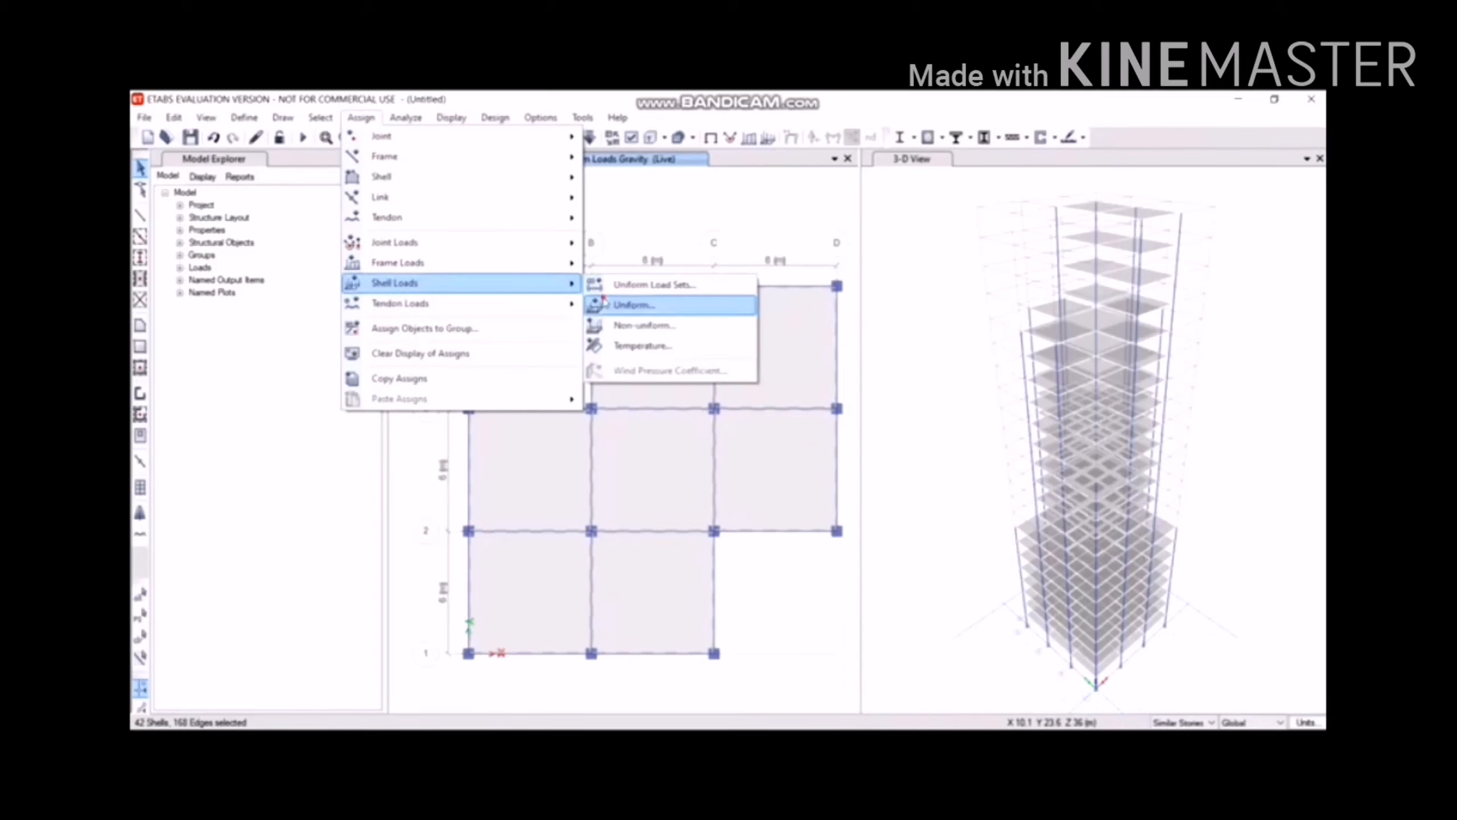
{"action": "left_click", "coordinate": [632, 305]}
{"action": "double_click", "coordinate": [651, 425]}
{"action": "type", "text": "2"}
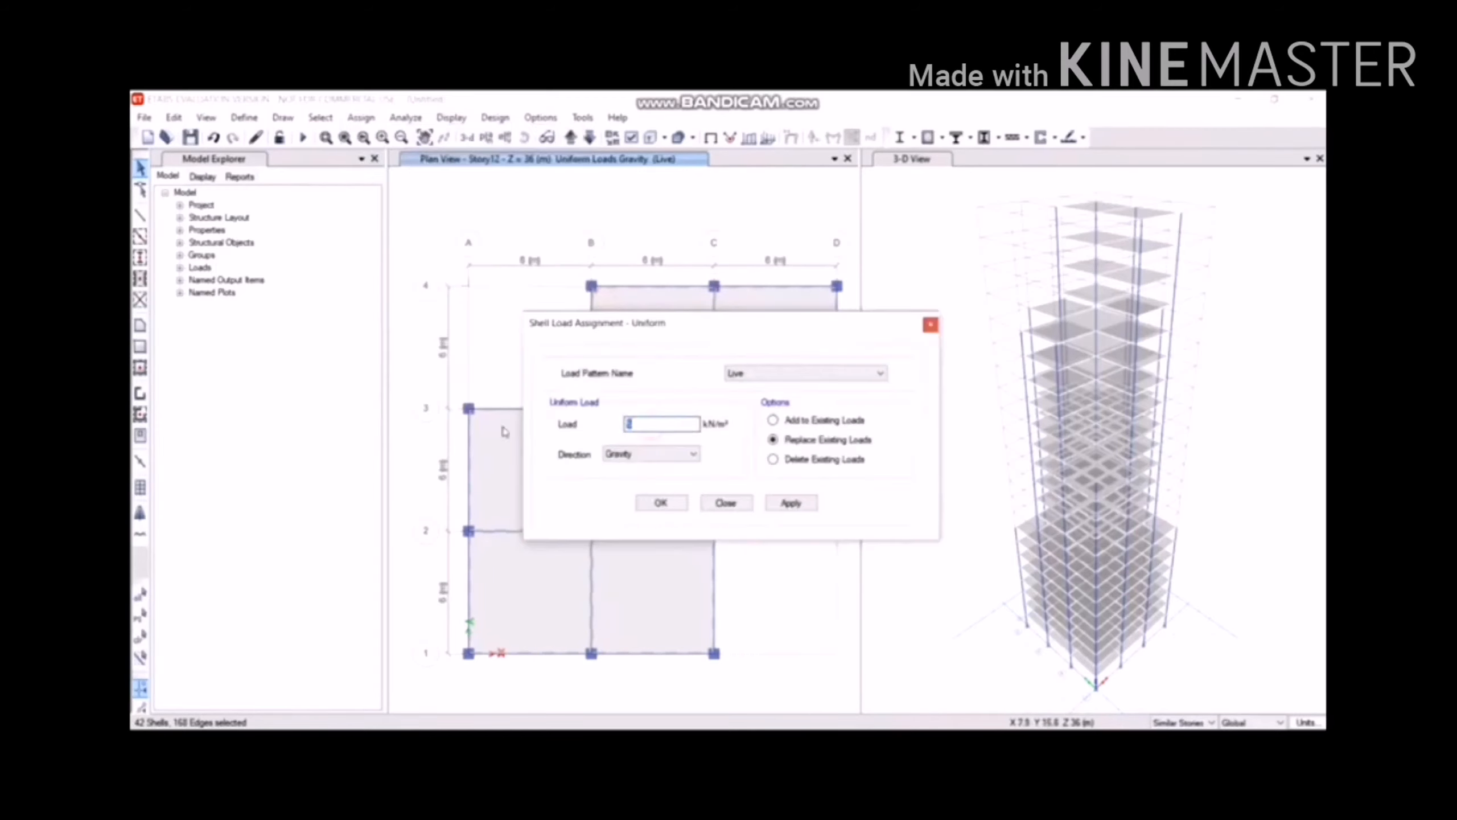
{"action": "type", "text": "4.5"}
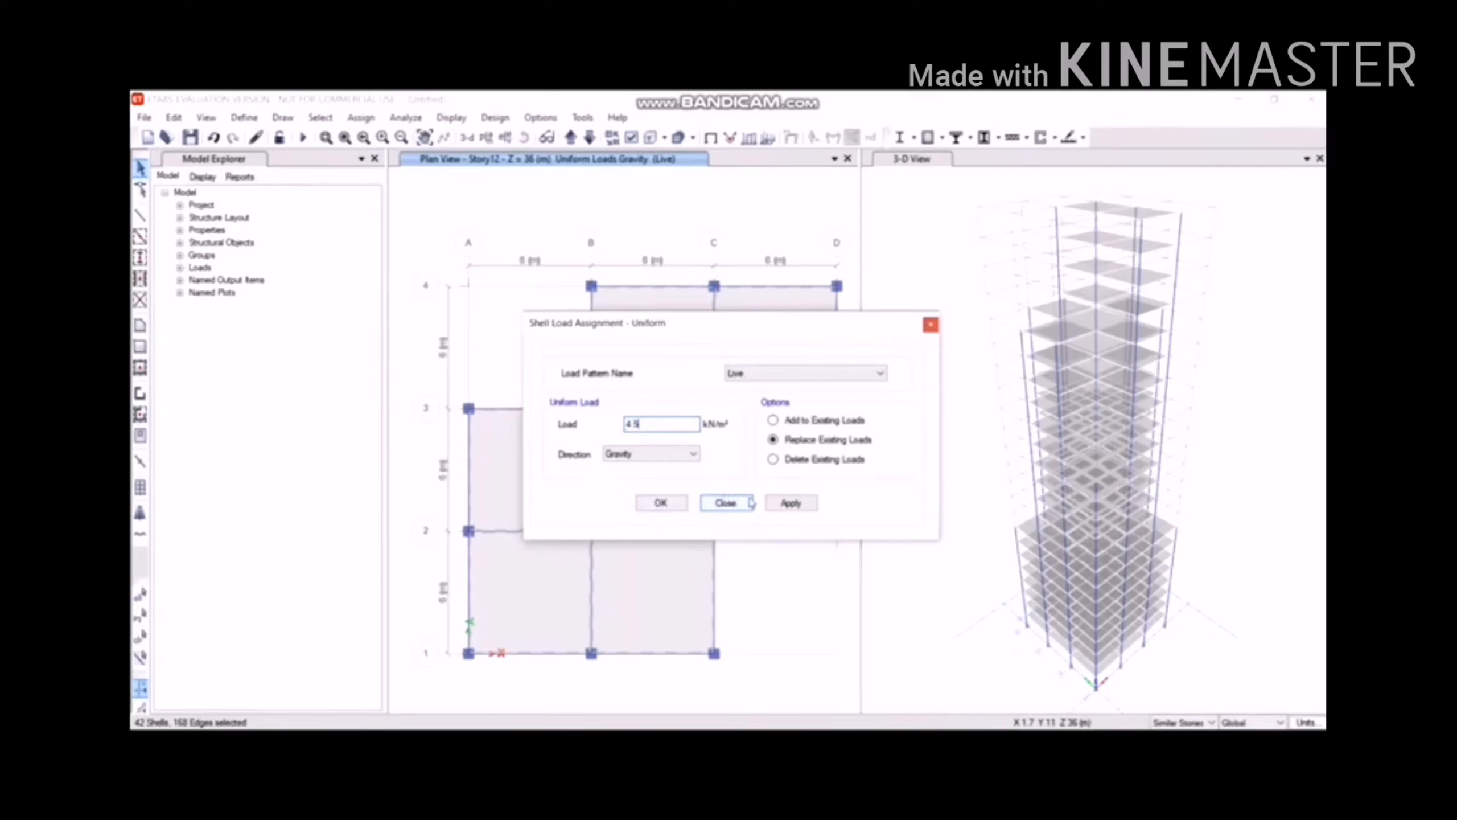
{"action": "left_click", "coordinate": [786, 504]}
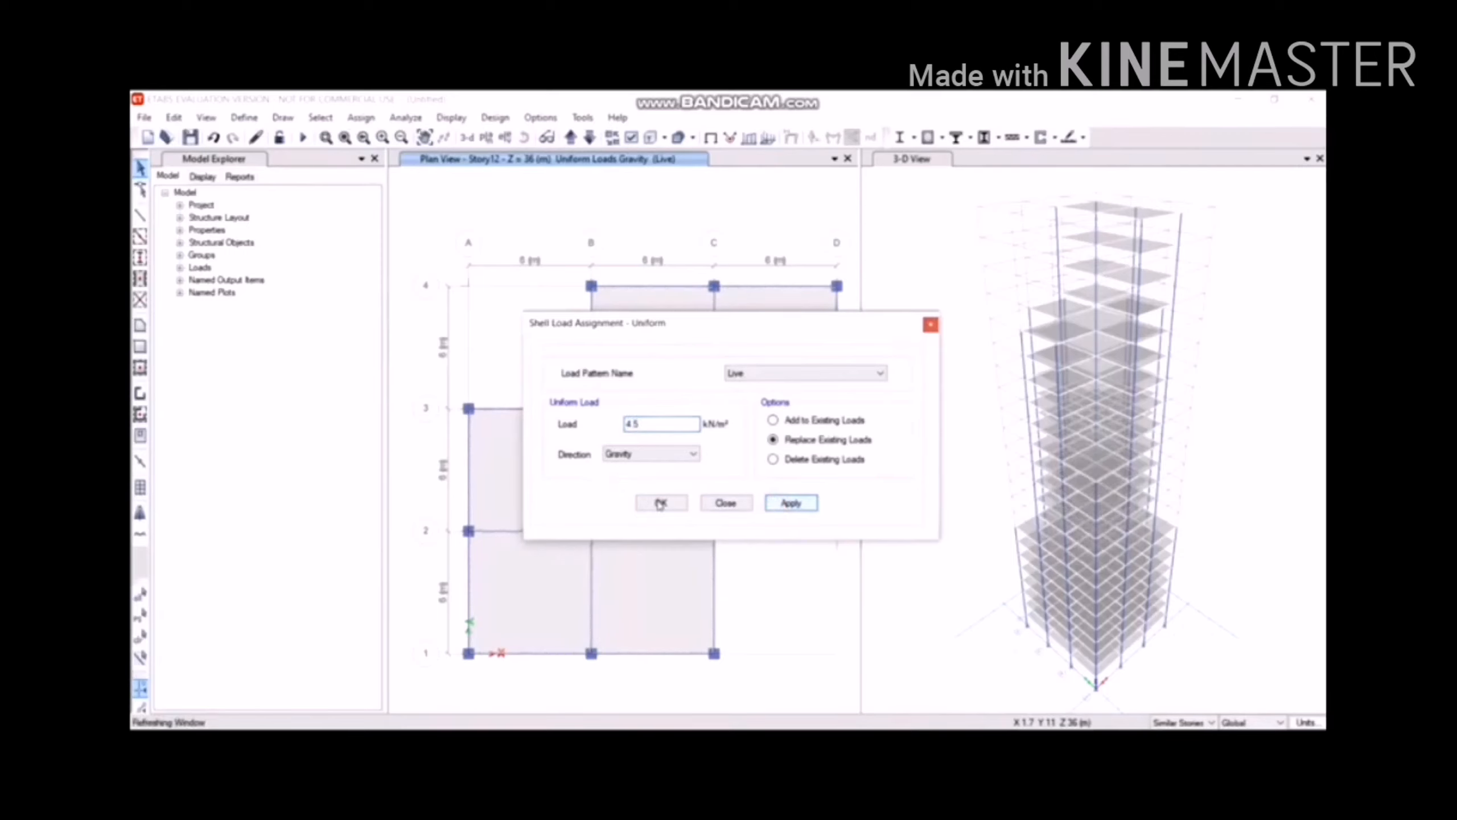
{"action": "left_click", "coordinate": [661, 504]}
{"action": "left_click", "coordinate": [487, 138]}
{"action": "left_click", "coordinate": [667, 366]}
Show the Story19 plan and select its cross-shaped floor panels.
{"action": "left_click", "coordinate": [646, 408]}
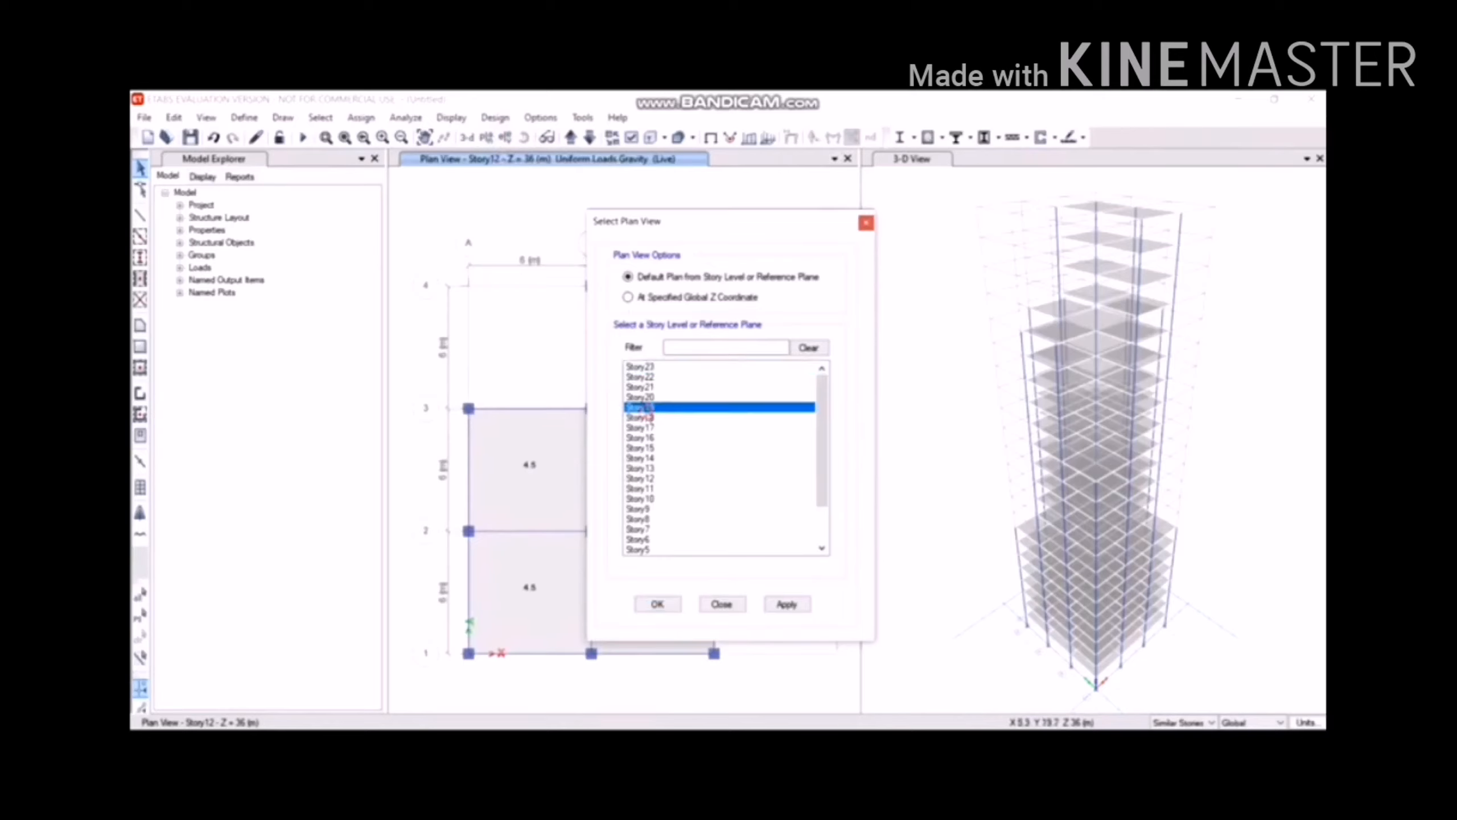
{"action": "left_click", "coordinate": [658, 604]}
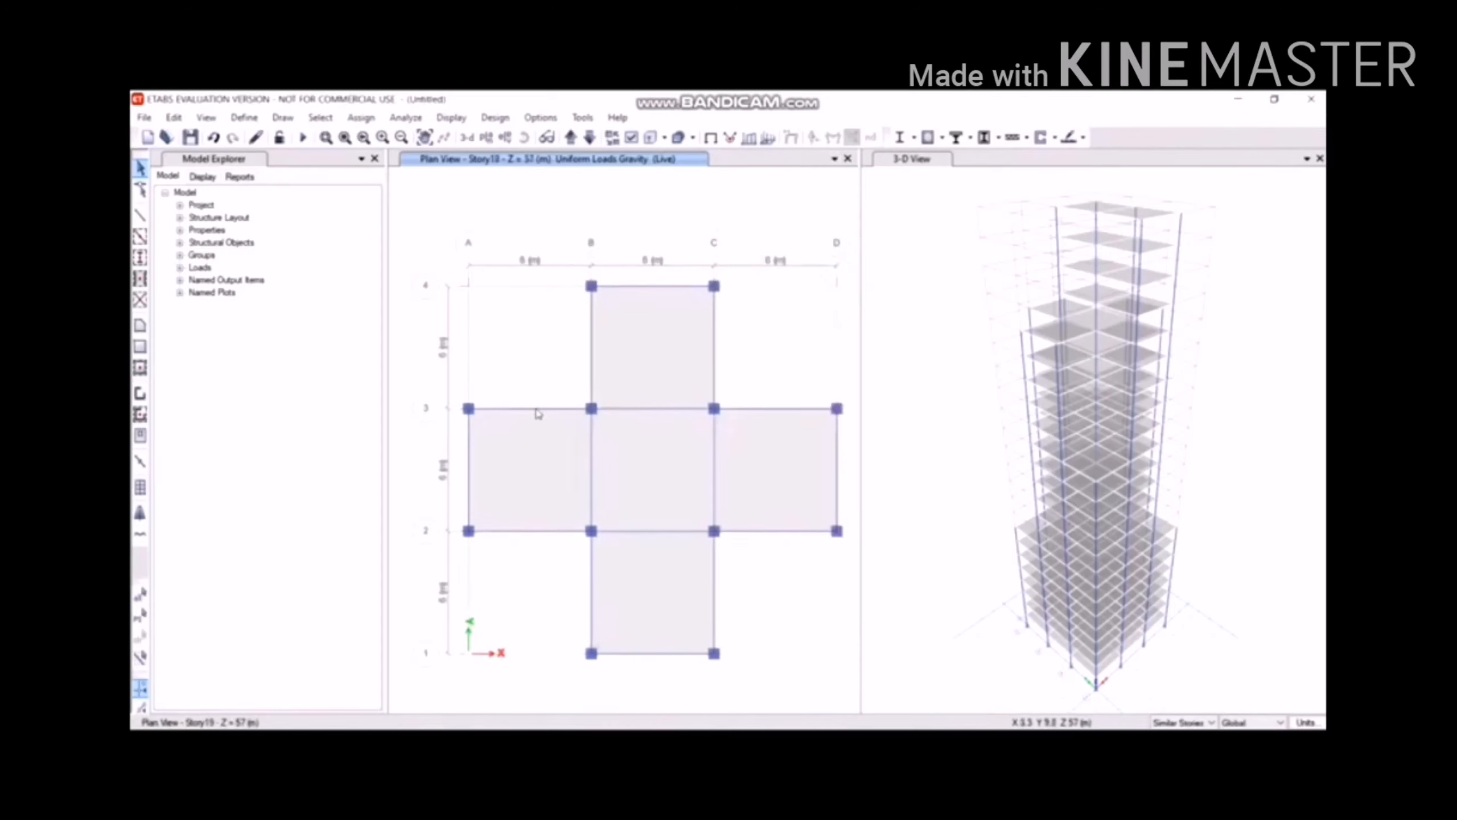
{"action": "left_click", "coordinate": [686, 467]}
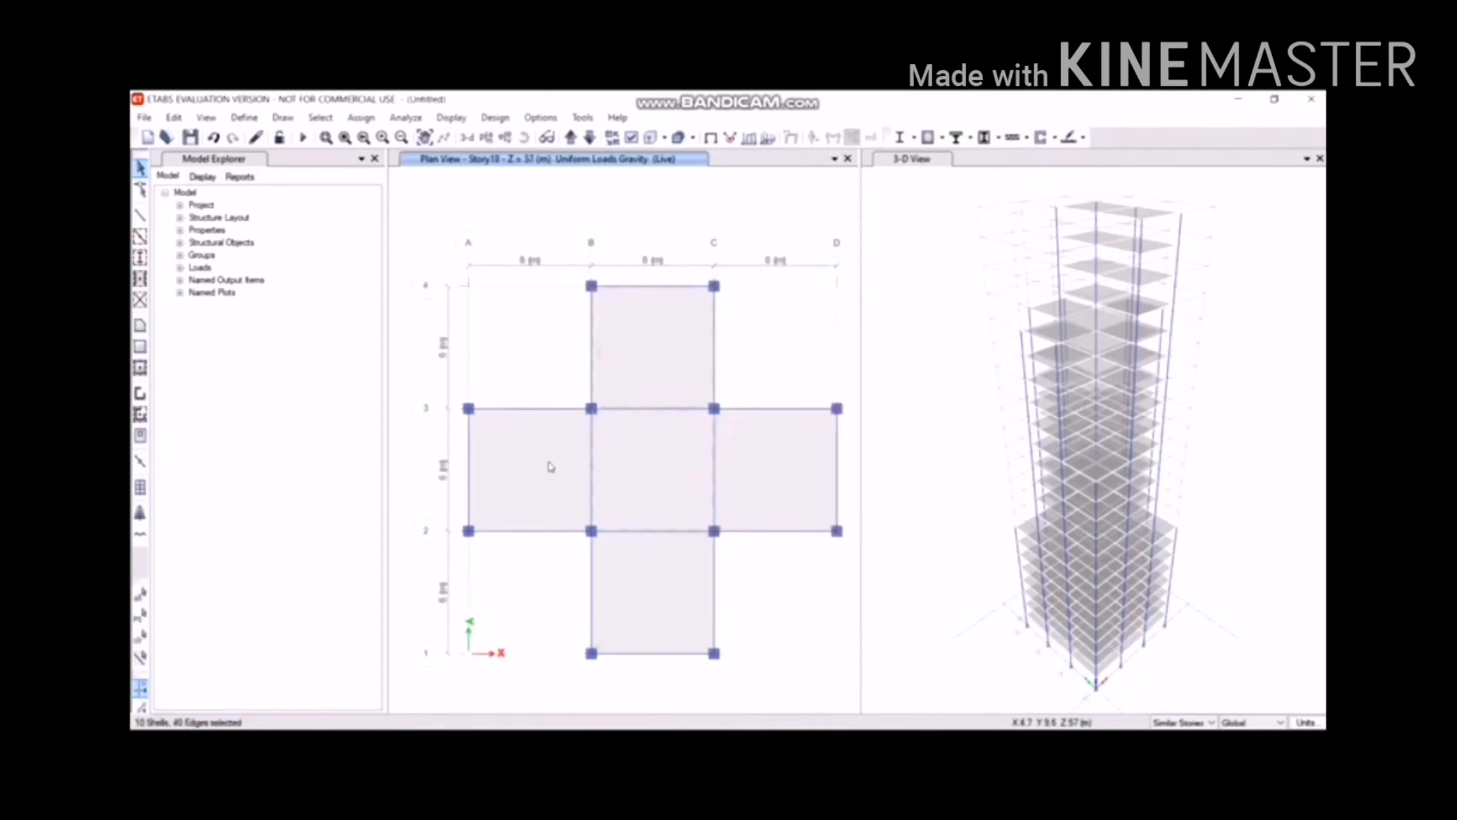
{"action": "left_click", "coordinate": [809, 463]}
{"action": "left_click", "coordinate": [658, 576]}
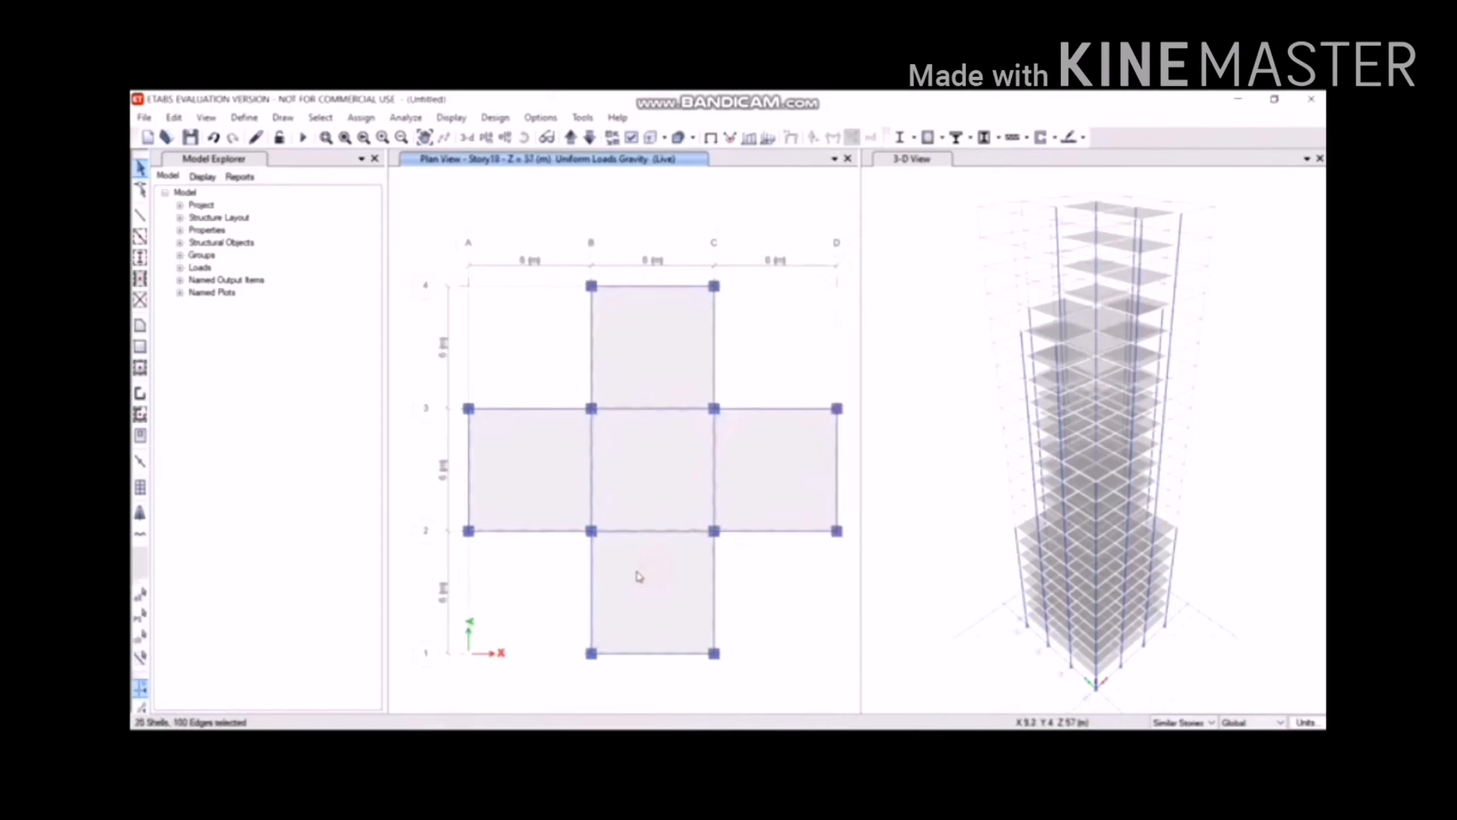
Assign a 4 kN/m² uniform Live load to the Story19 panels.
{"action": "left_click", "coordinate": [361, 117]}
{"action": "mouse_move", "coordinate": [464, 286]}
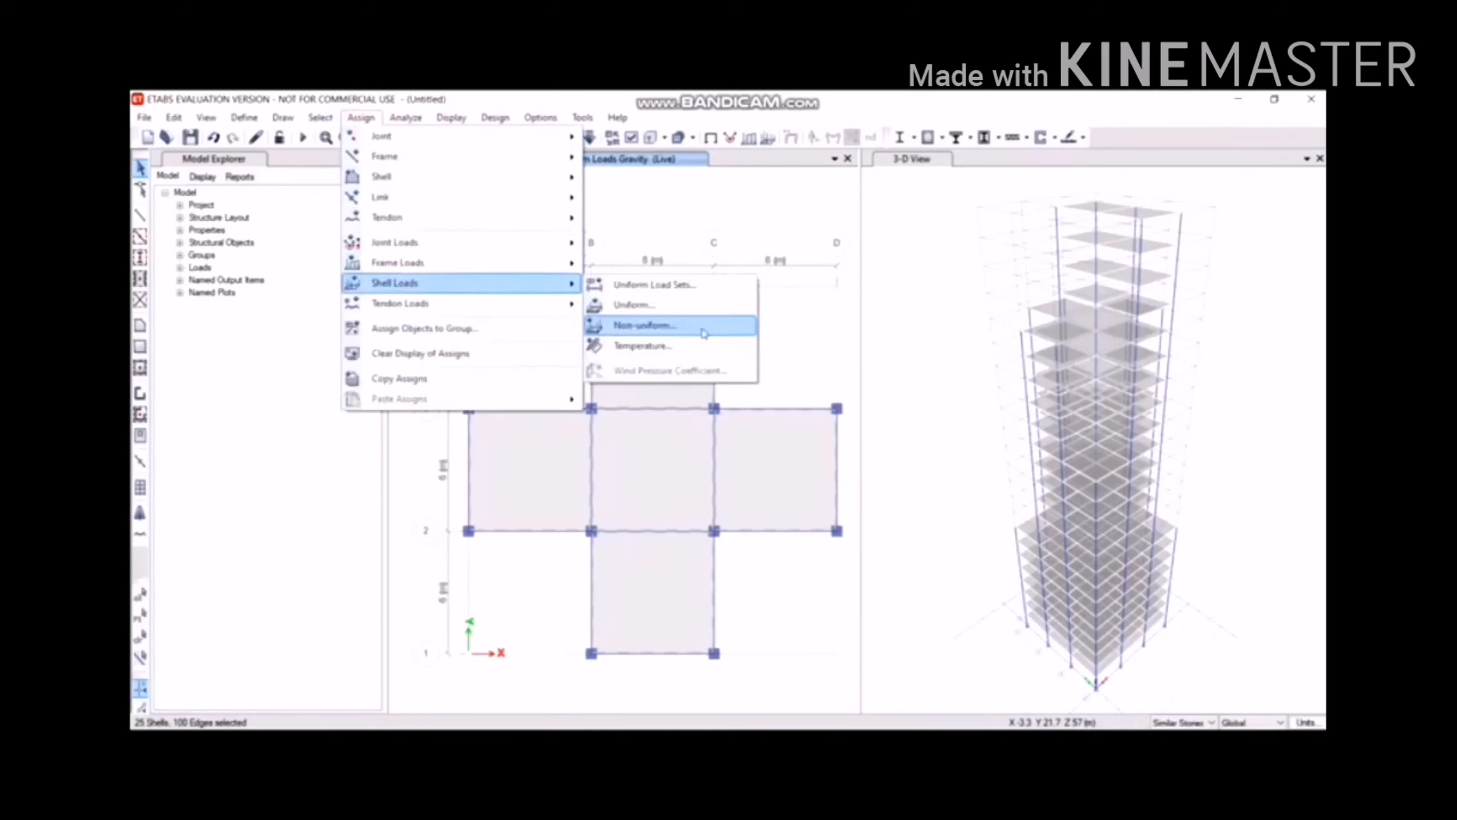
{"action": "left_click", "coordinate": [698, 304]}
{"action": "left_click", "coordinate": [650, 425]}
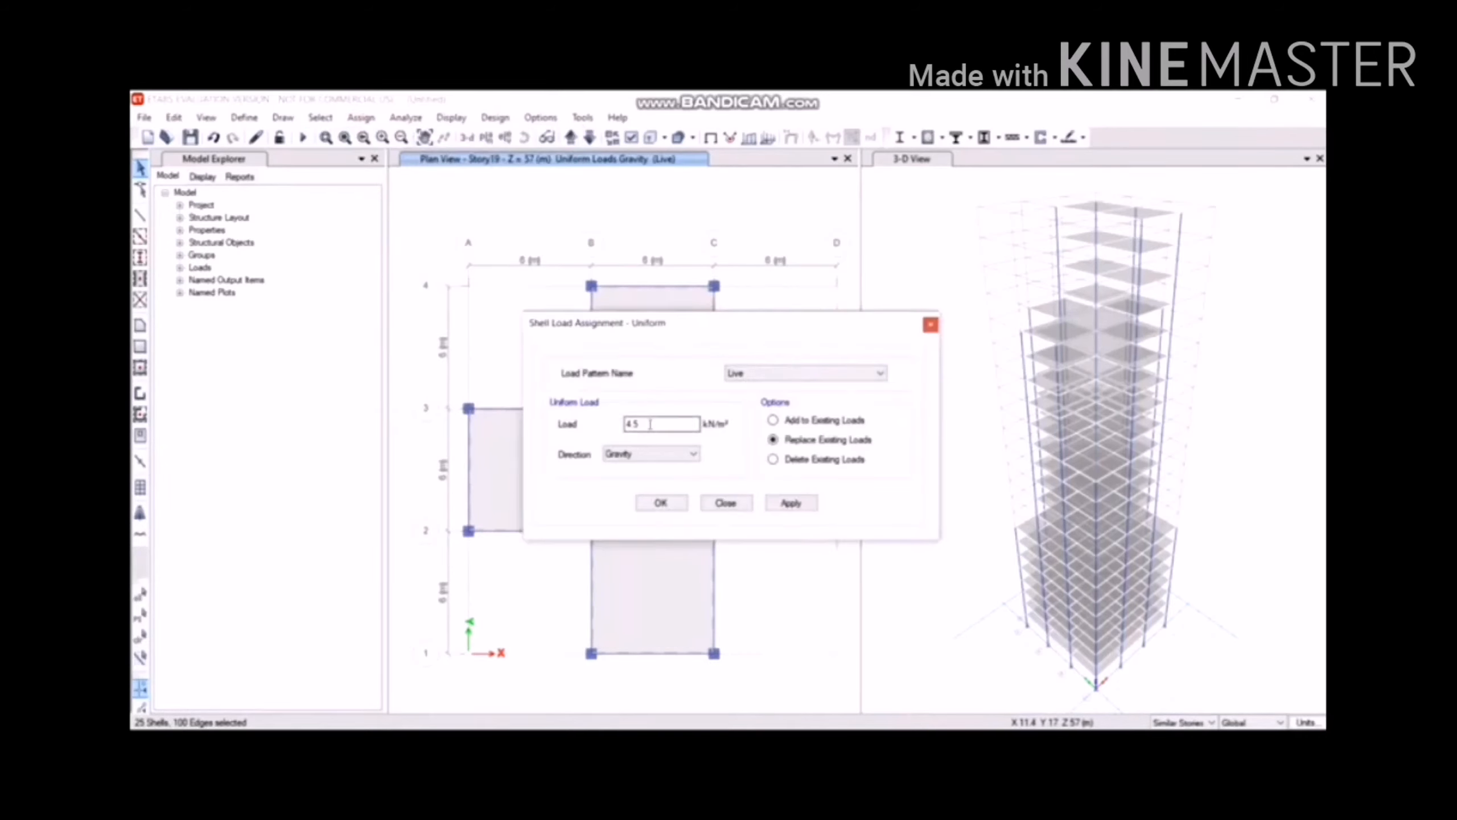
{"action": "left_click_drag", "start_coordinate": [649, 423], "coordinate": [625, 423]}
{"action": "type", "text": "4"}
{"action": "left_click", "coordinate": [791, 503]}
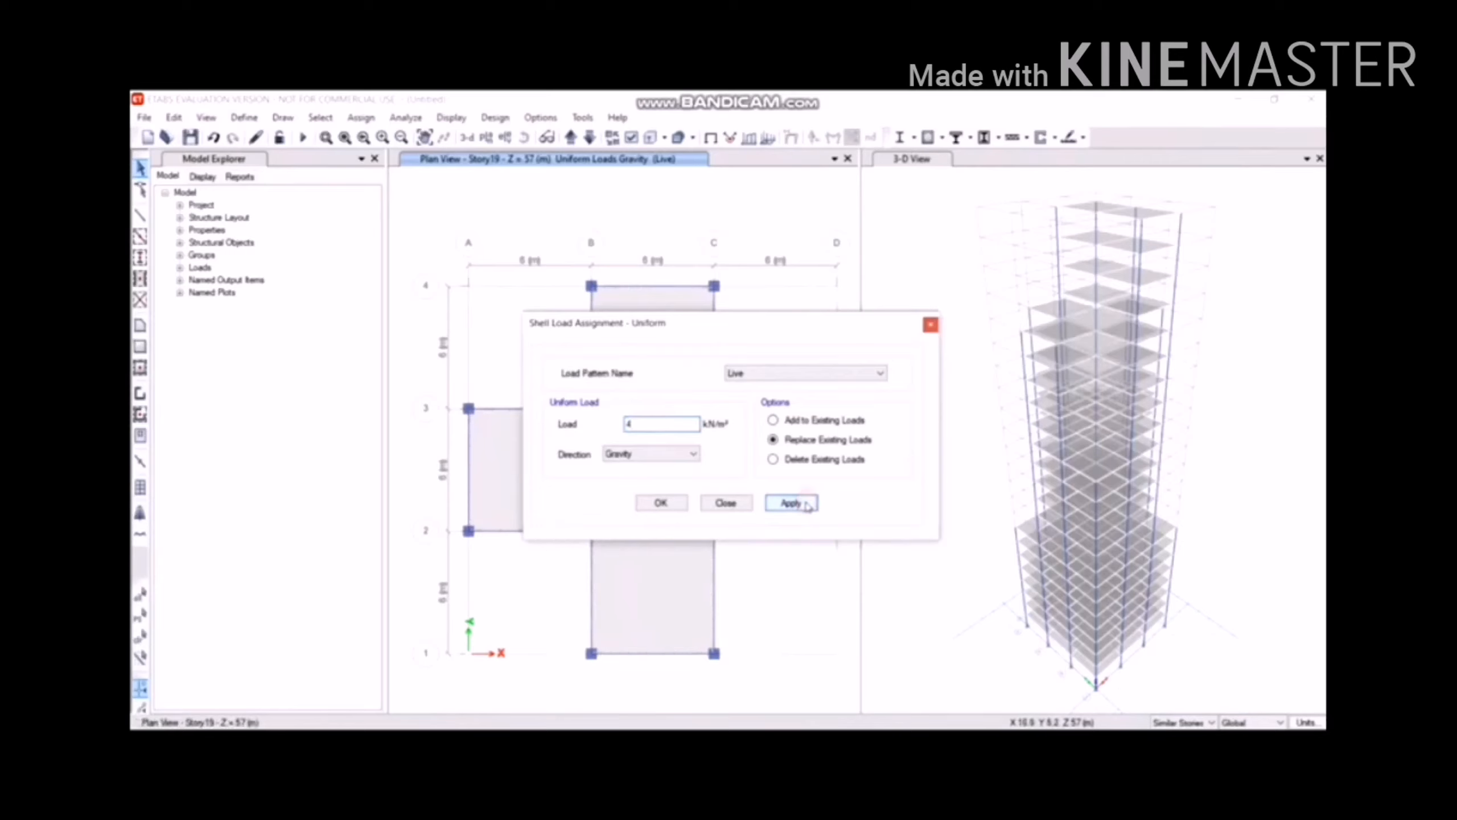
{"action": "left_click", "coordinate": [661, 503]}
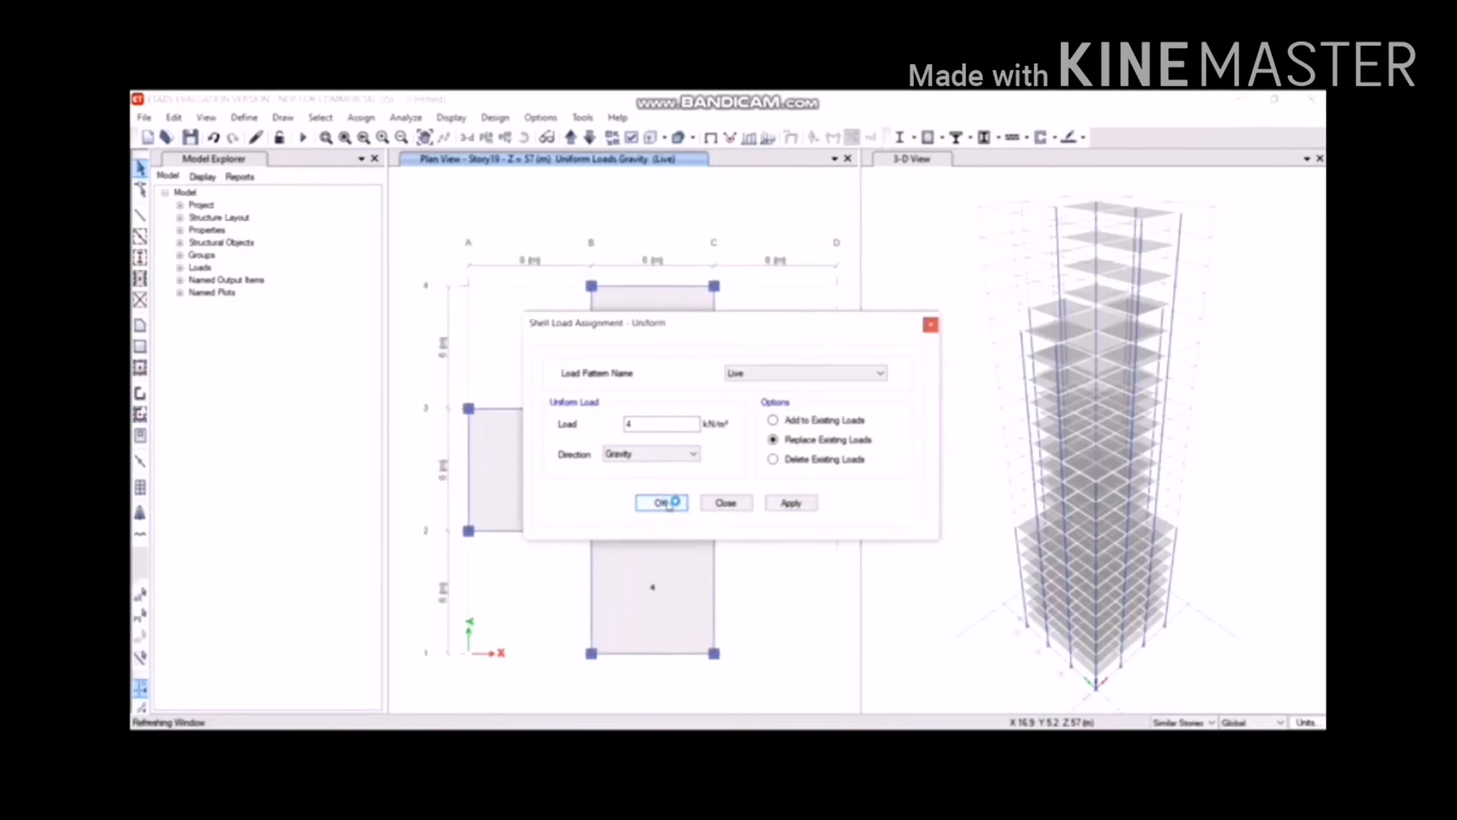
{"action": "left_click", "coordinate": [665, 503]}
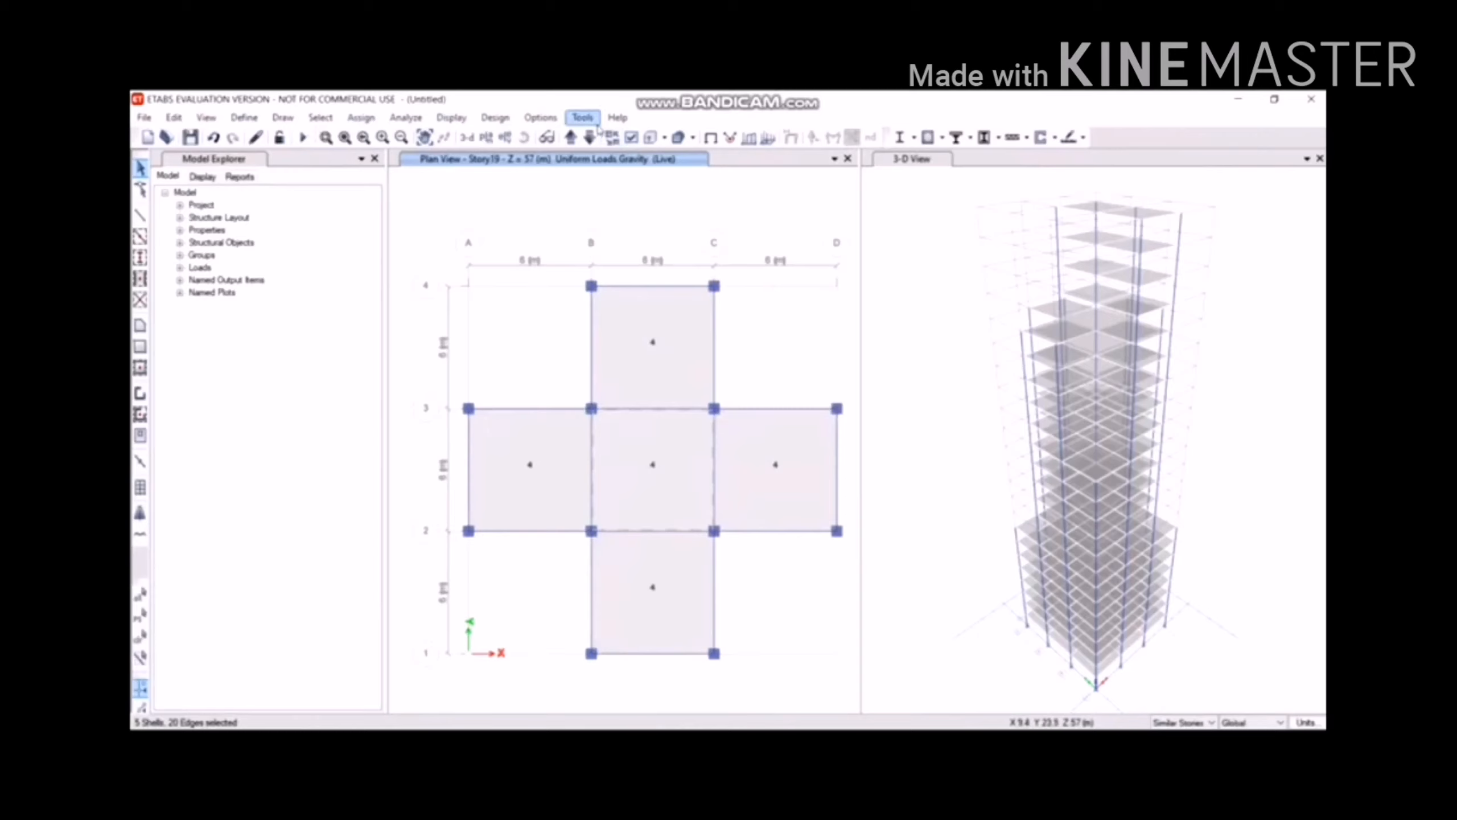
Toggle the shrunken object display and switch the plan view to Story23.
{"action": "left_click", "coordinate": [609, 139]}
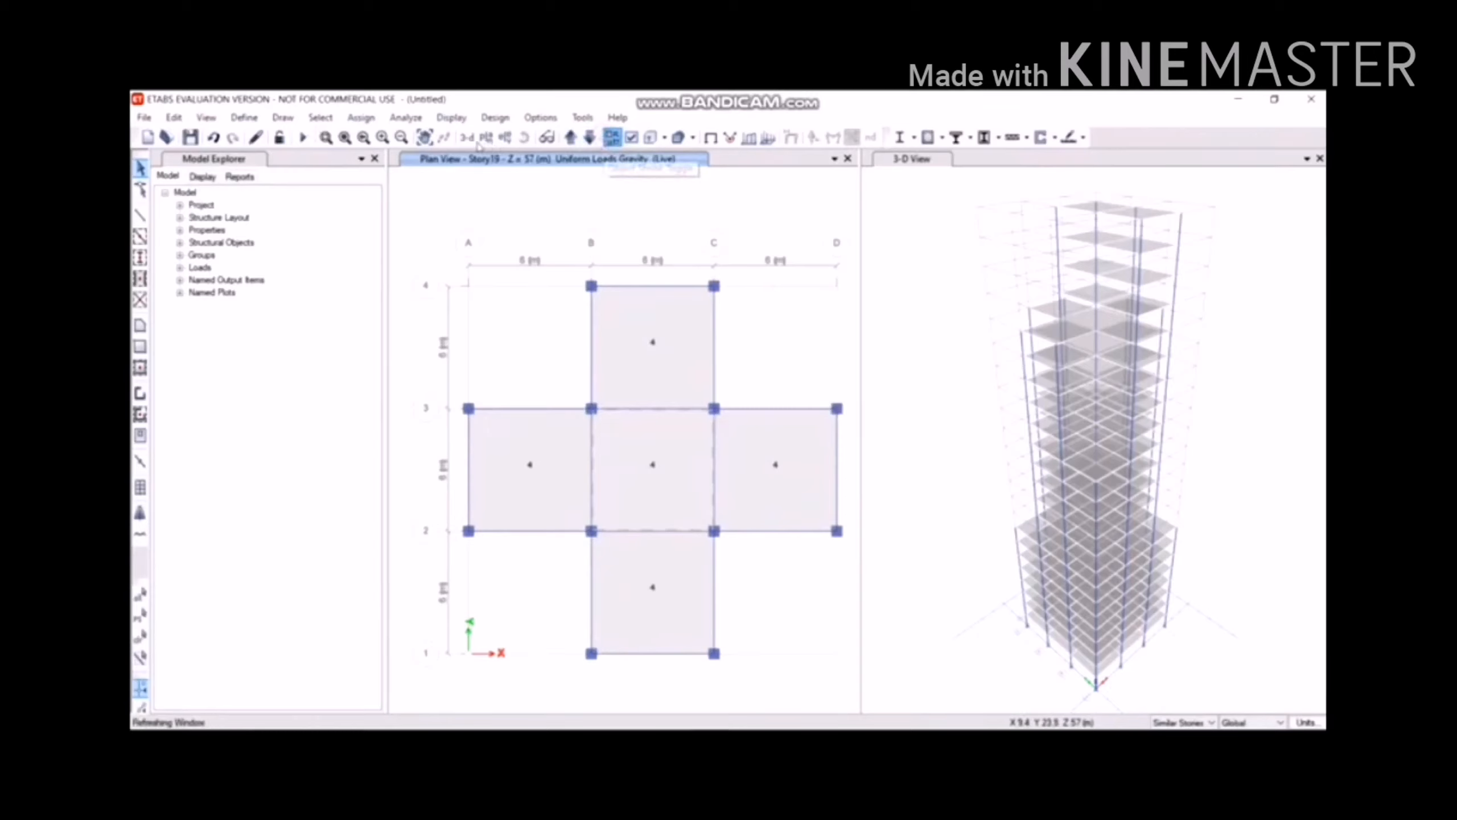
{"action": "left_click", "coordinate": [485, 139]}
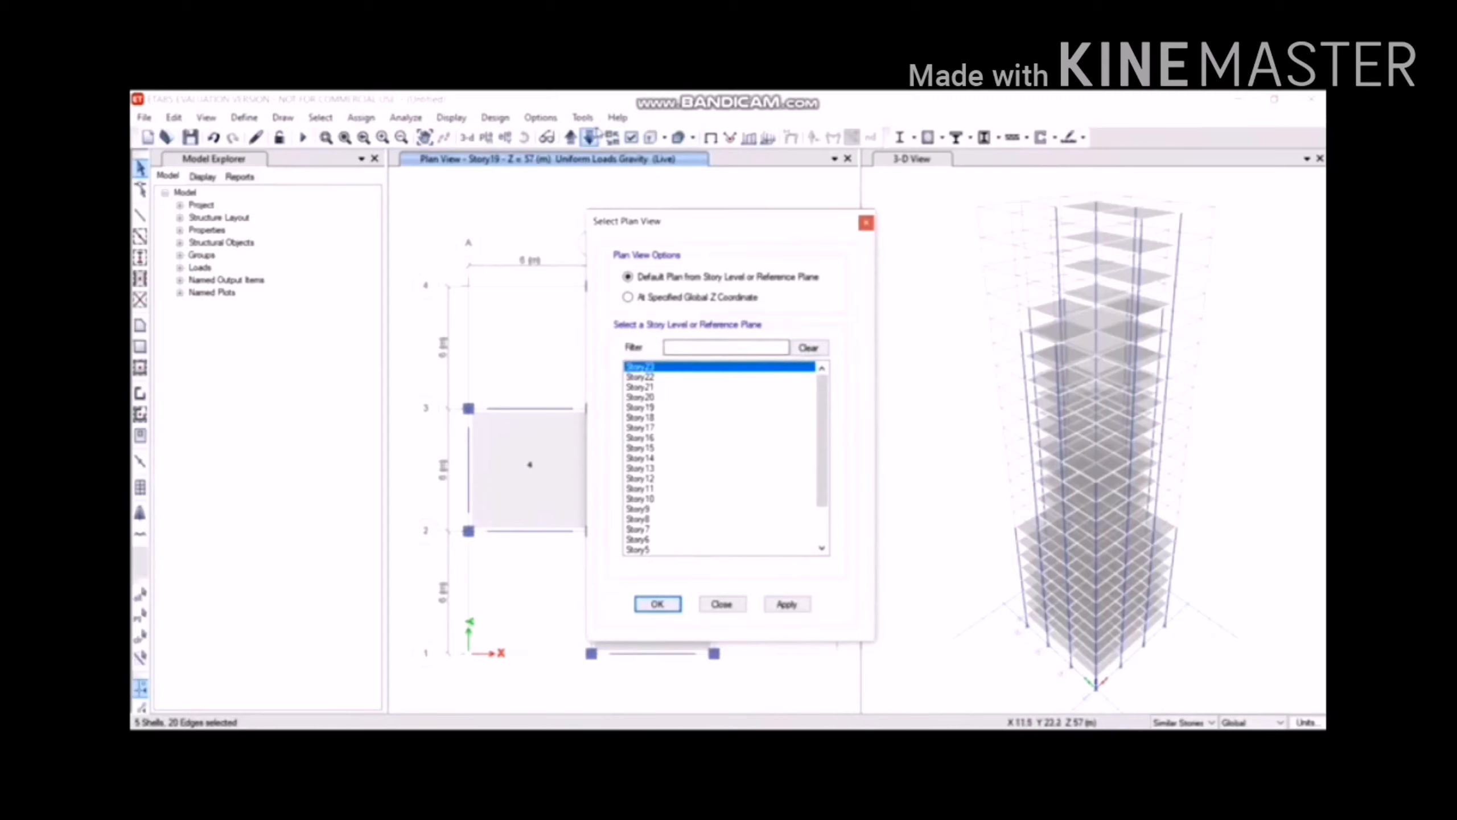
{"action": "left_click", "coordinate": [612, 138]}
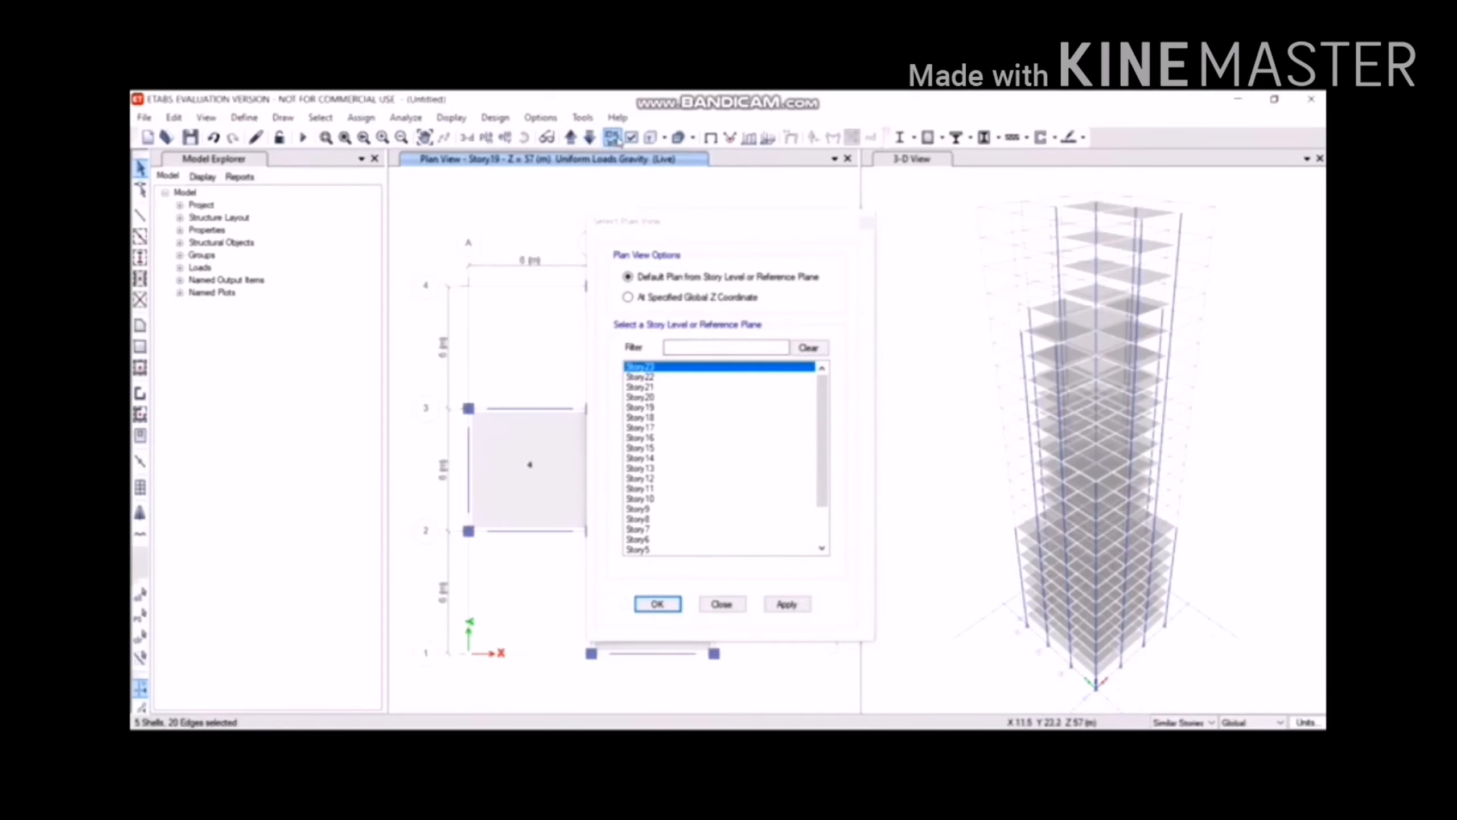
{"action": "left_click", "coordinate": [658, 377]}
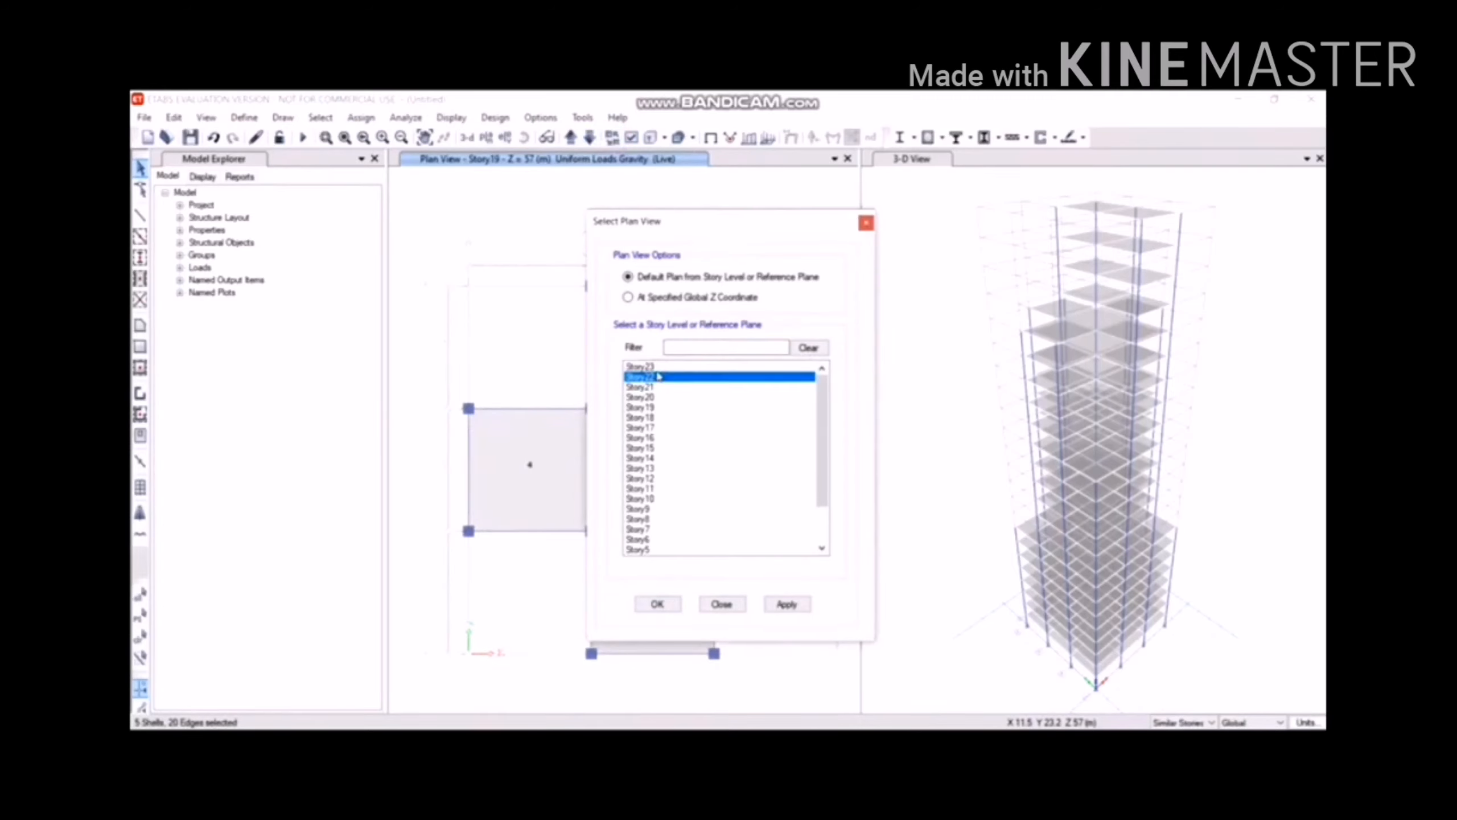
{"action": "left_click", "coordinate": [668, 366]}
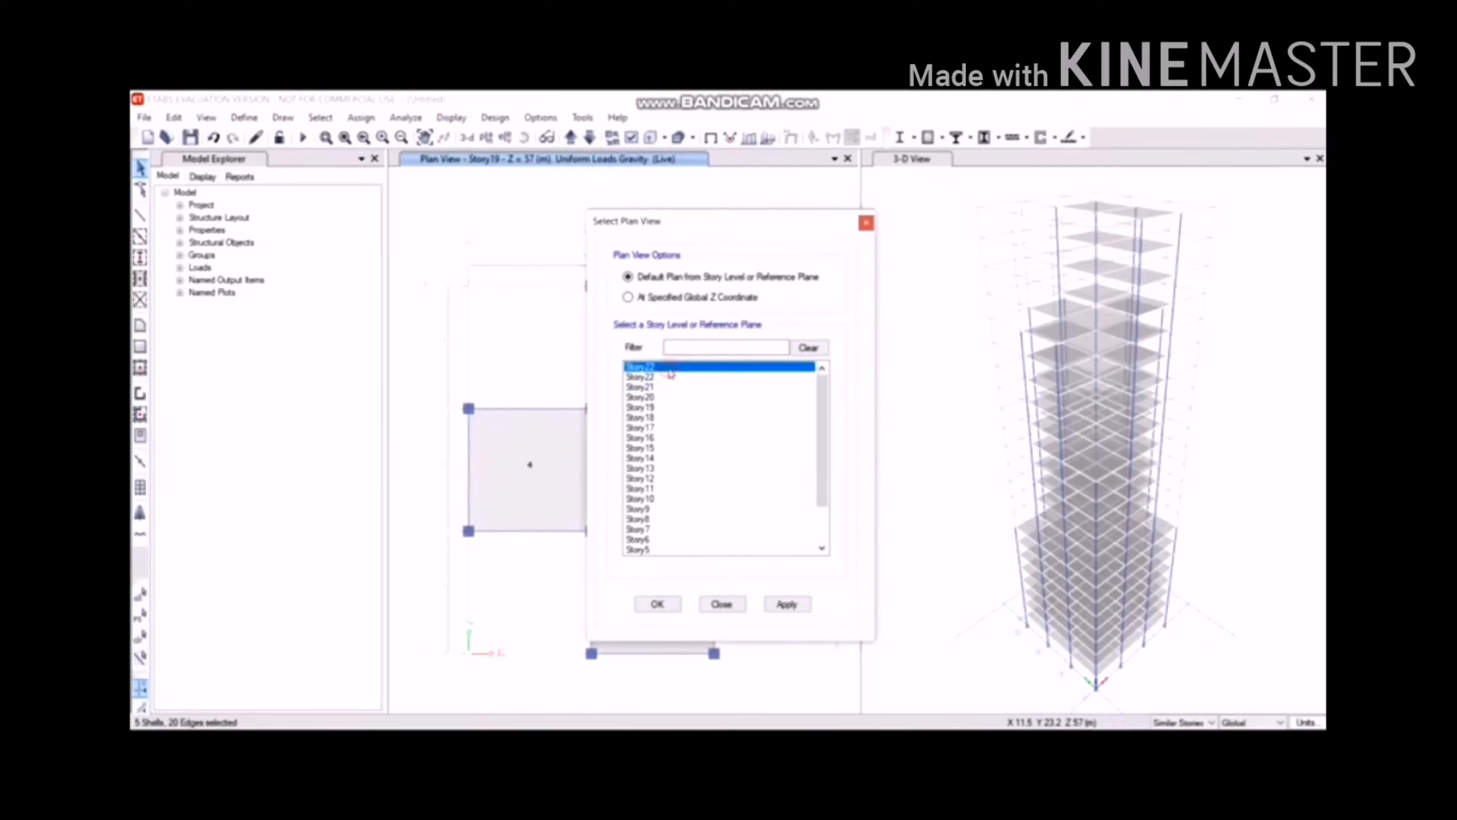
{"action": "left_click", "coordinate": [786, 604]}
{"action": "left_click", "coordinate": [767, 604]}
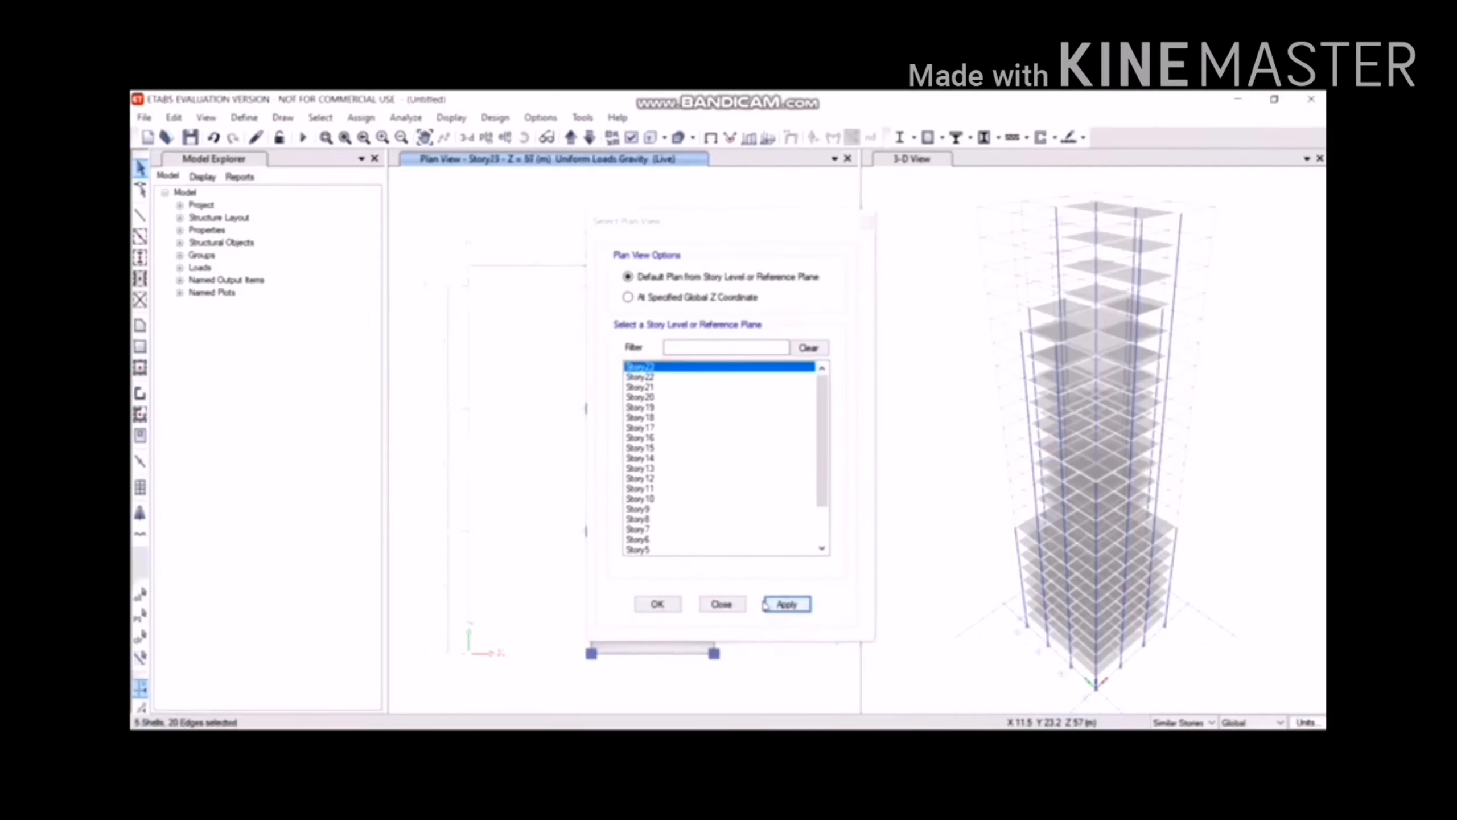
{"action": "left_click", "coordinate": [672, 606]}
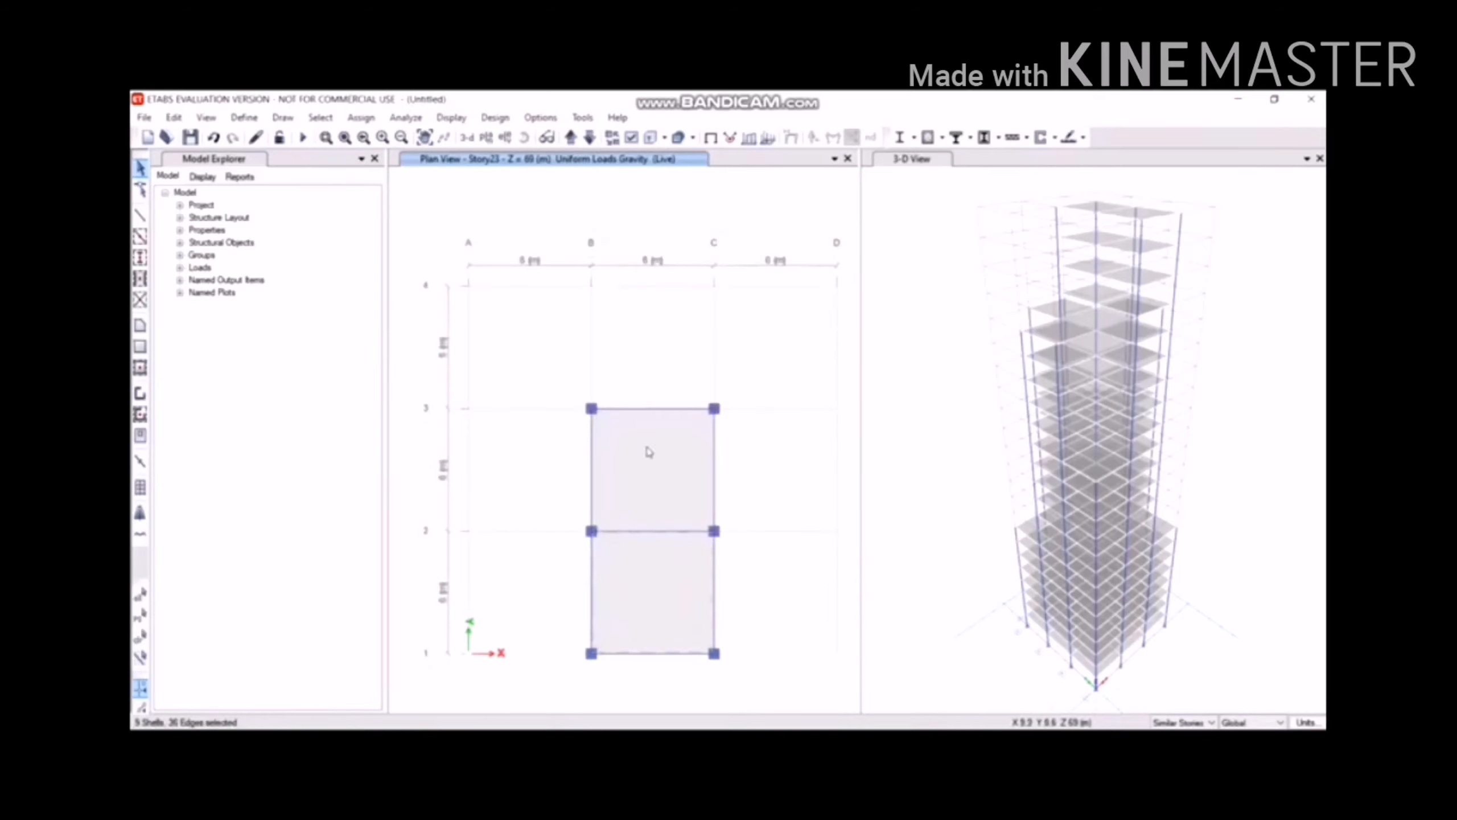
Select both Story23 floor panels and set selections to Similar Stories.
{"action": "left_click", "coordinate": [645, 449]}
{"action": "left_click", "coordinate": [629, 579]}
{"action": "left_click", "coordinate": [361, 117]}
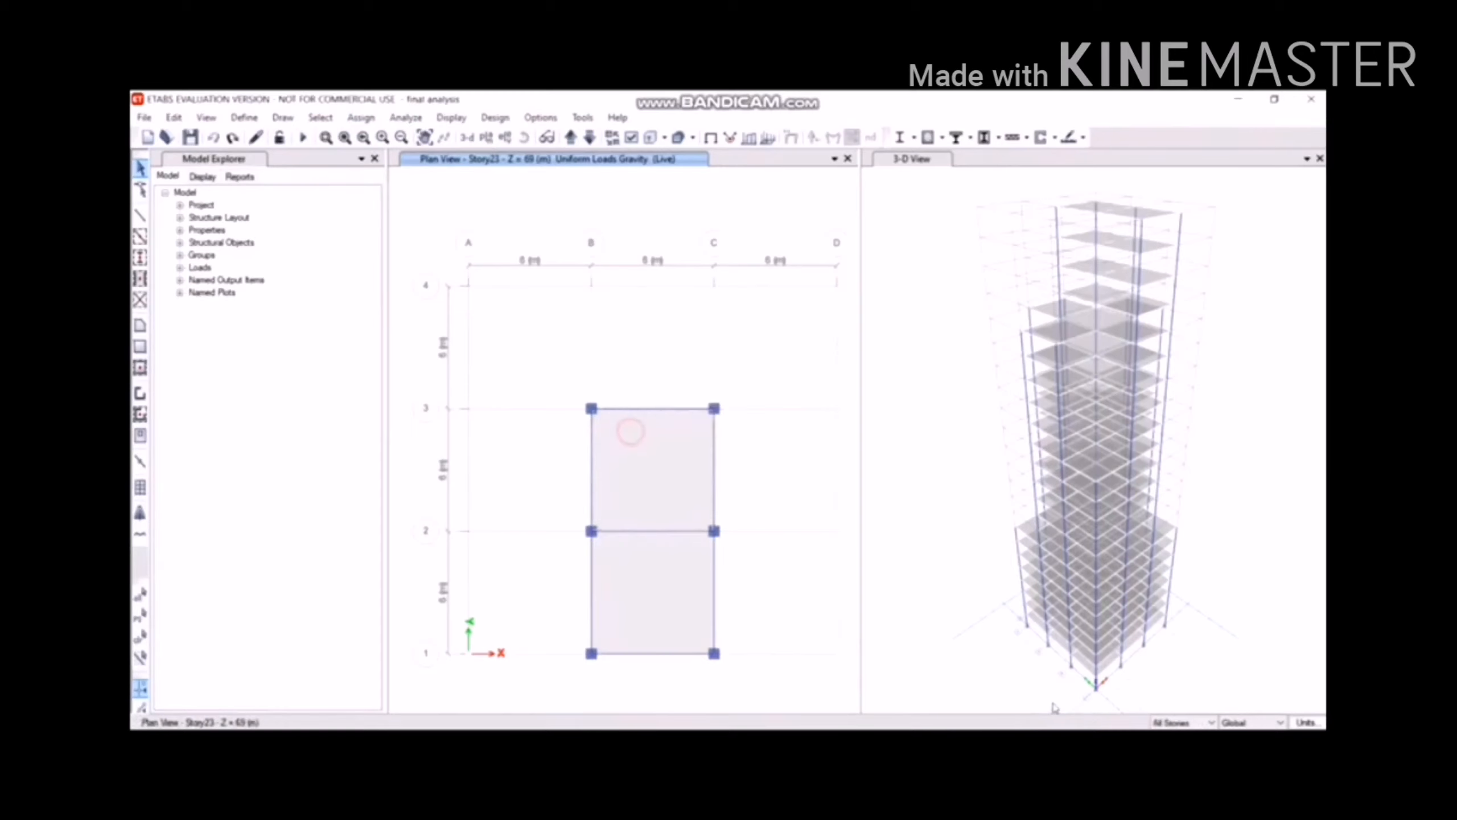
{"action": "left_click", "coordinate": [1173, 723]}
{"action": "key", "text": "Down"}
Assign a 3.5 kN/m² uniform Live load to both Story23 slabs.
{"action": "left_click", "coordinate": [621, 450]}
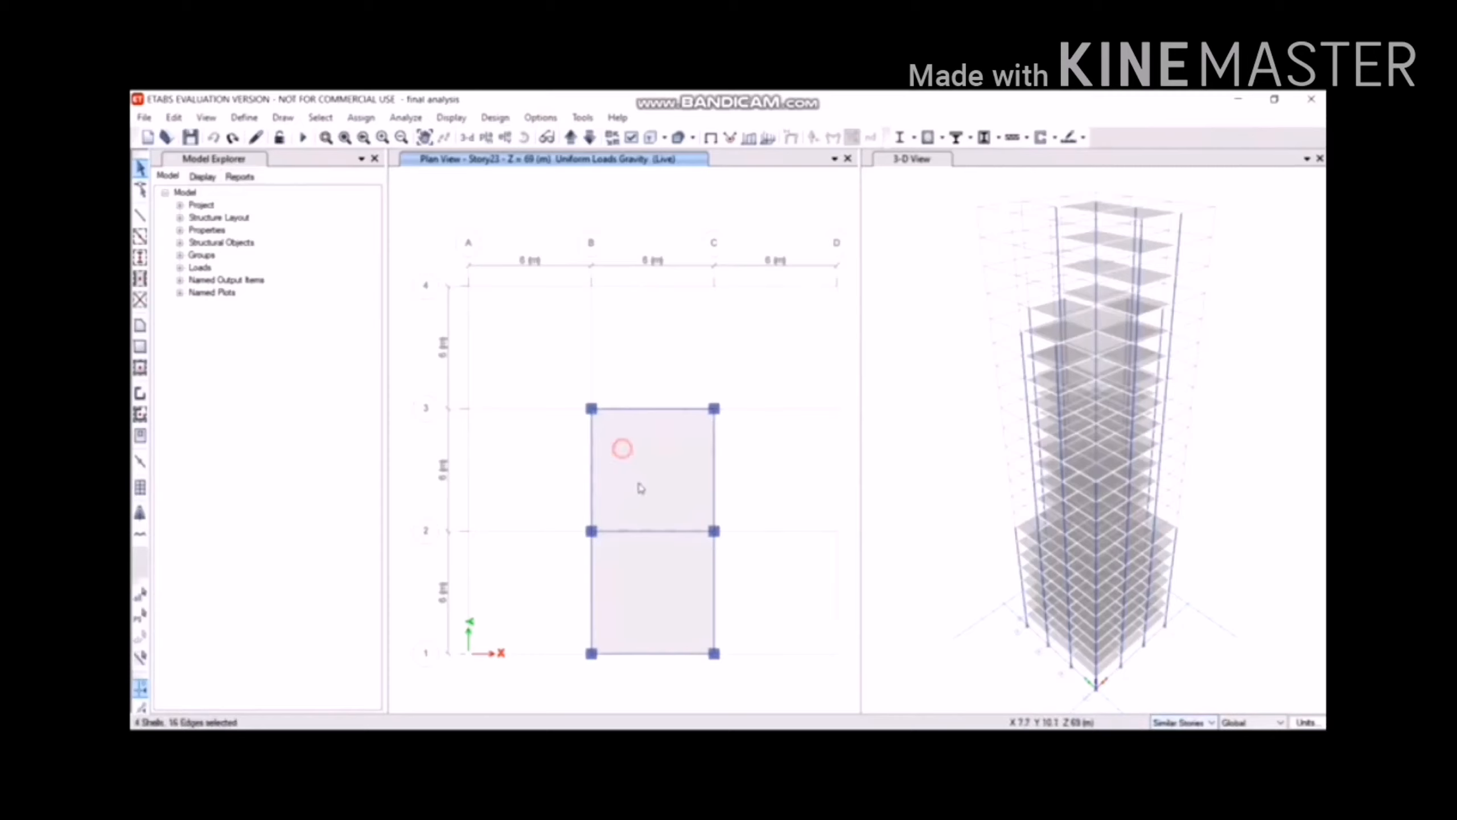
{"action": "left_click", "coordinate": [658, 559]}
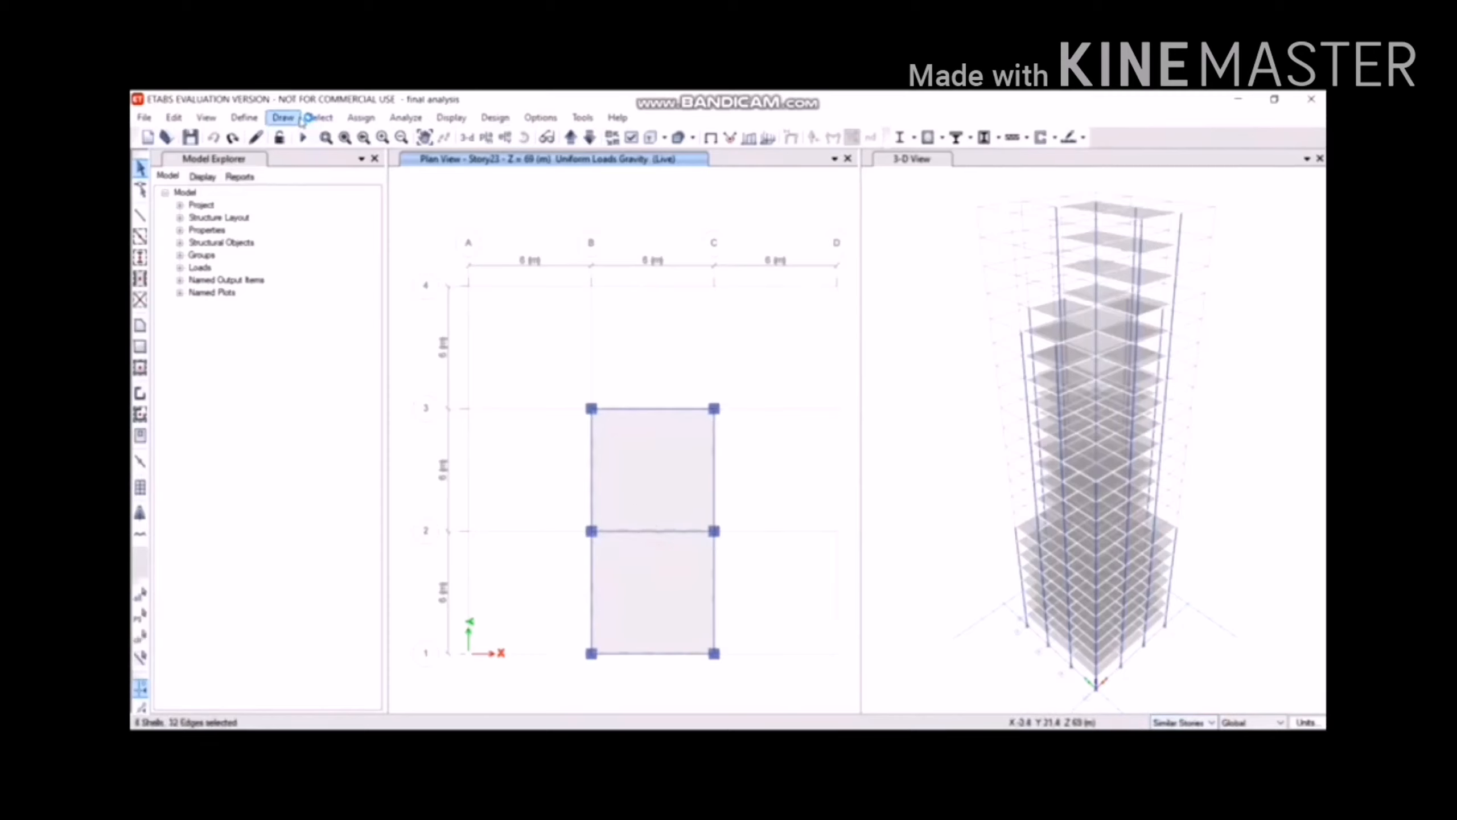
{"action": "left_click", "coordinate": [362, 118]}
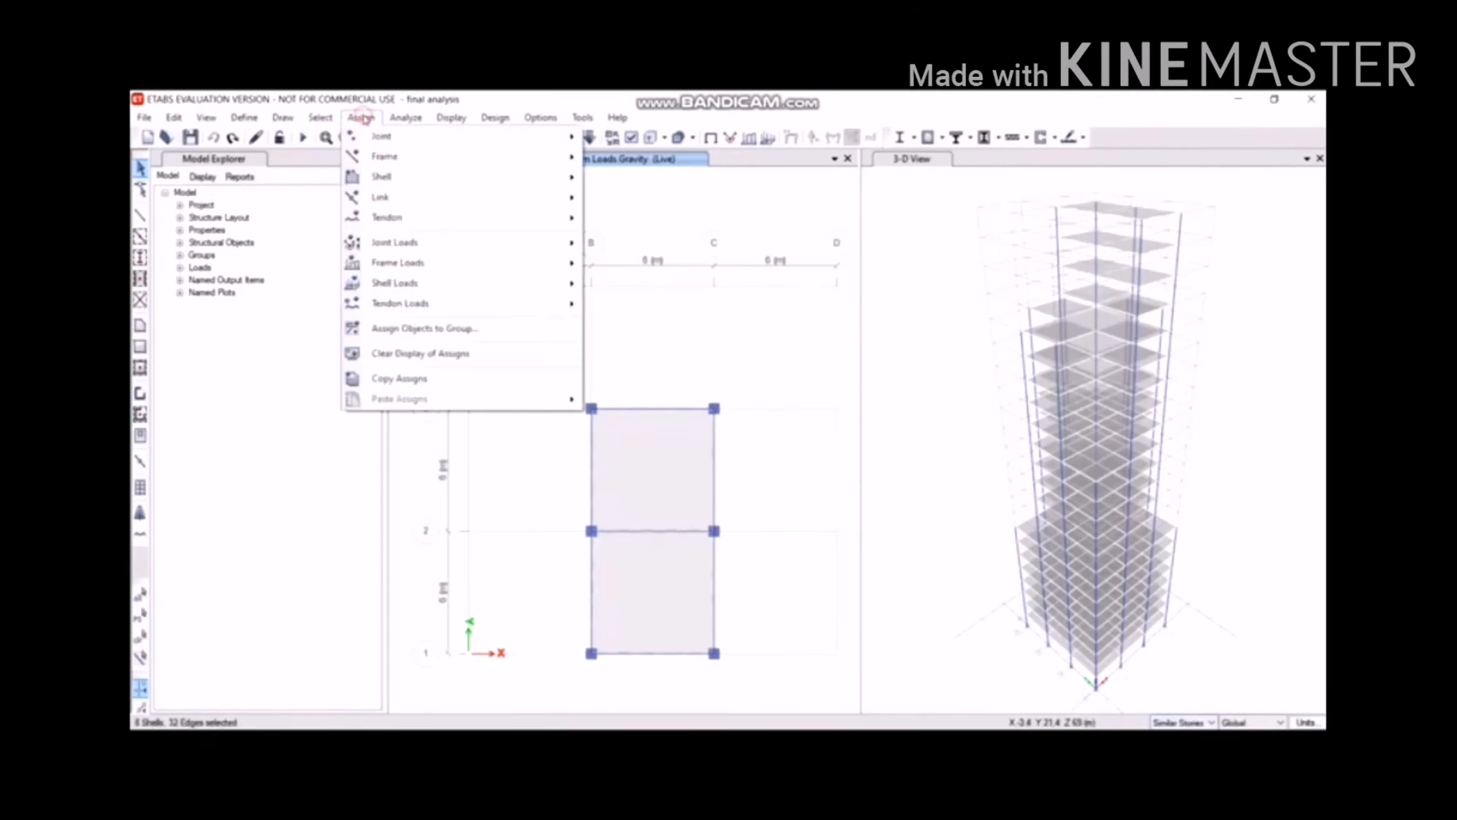
{"action": "mouse_move", "coordinate": [423, 303]}
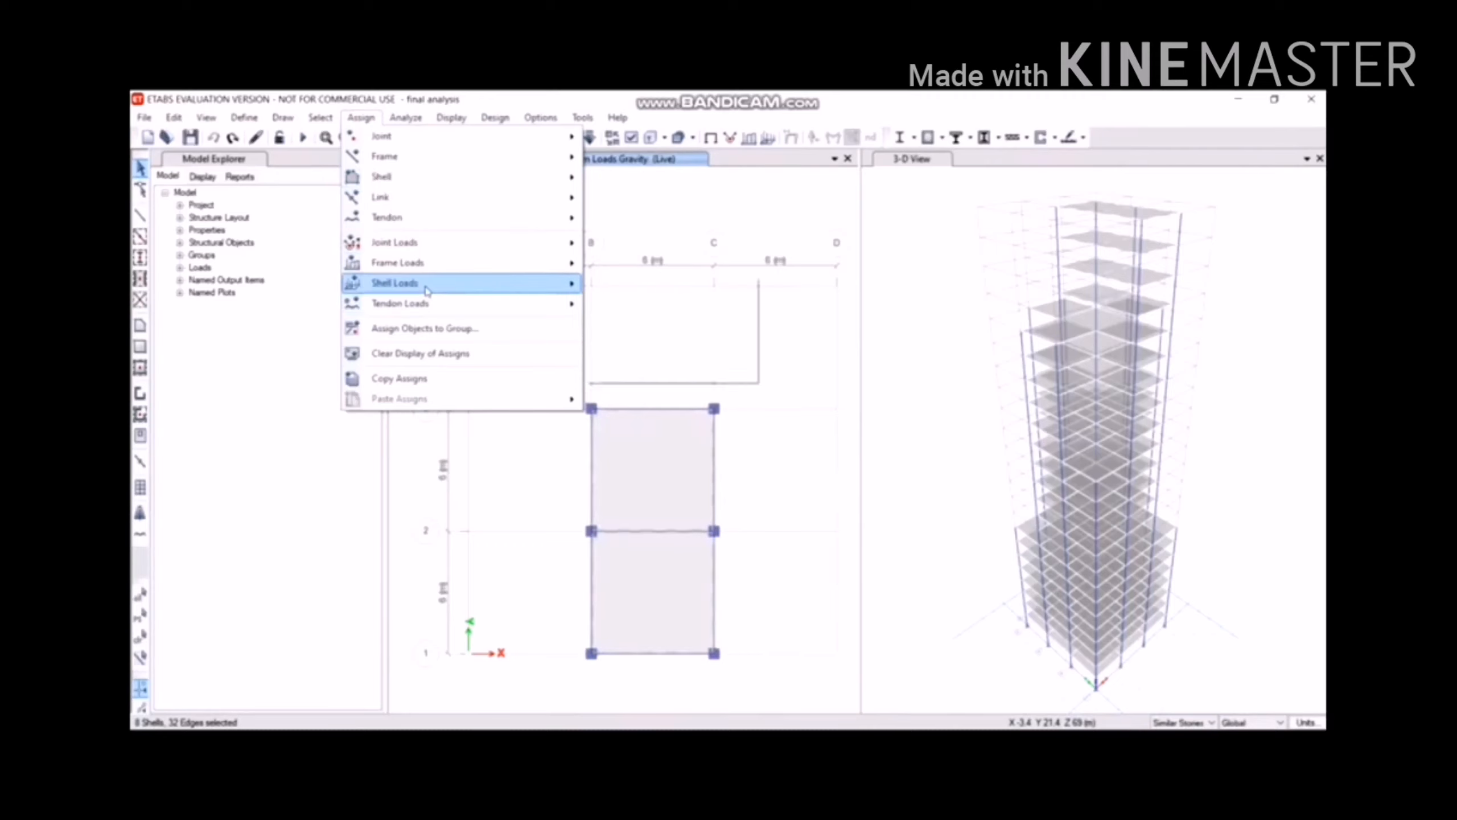
{"action": "left_click", "coordinate": [605, 305]}
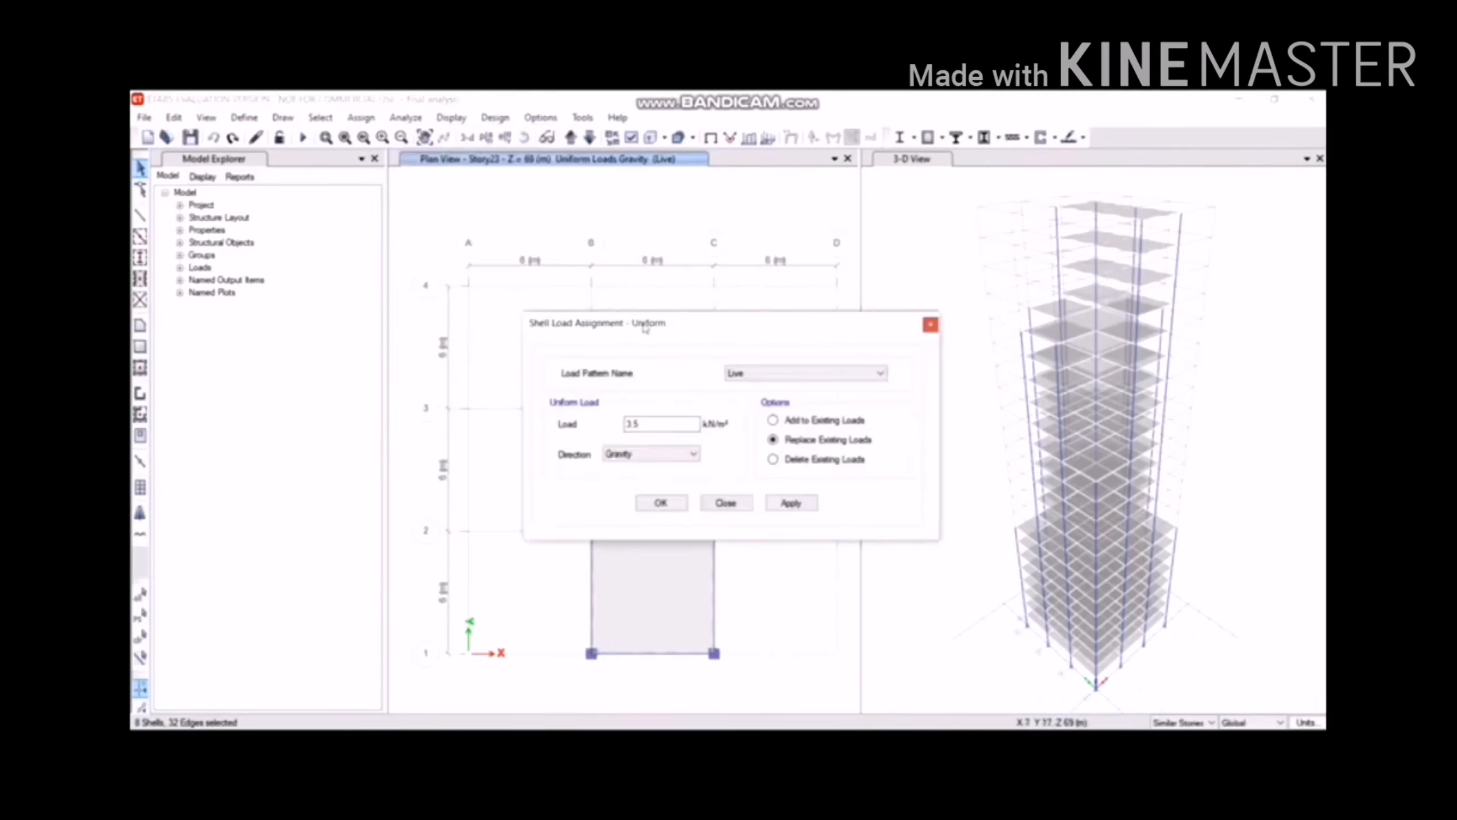
{"action": "left_click", "coordinate": [789, 501]}
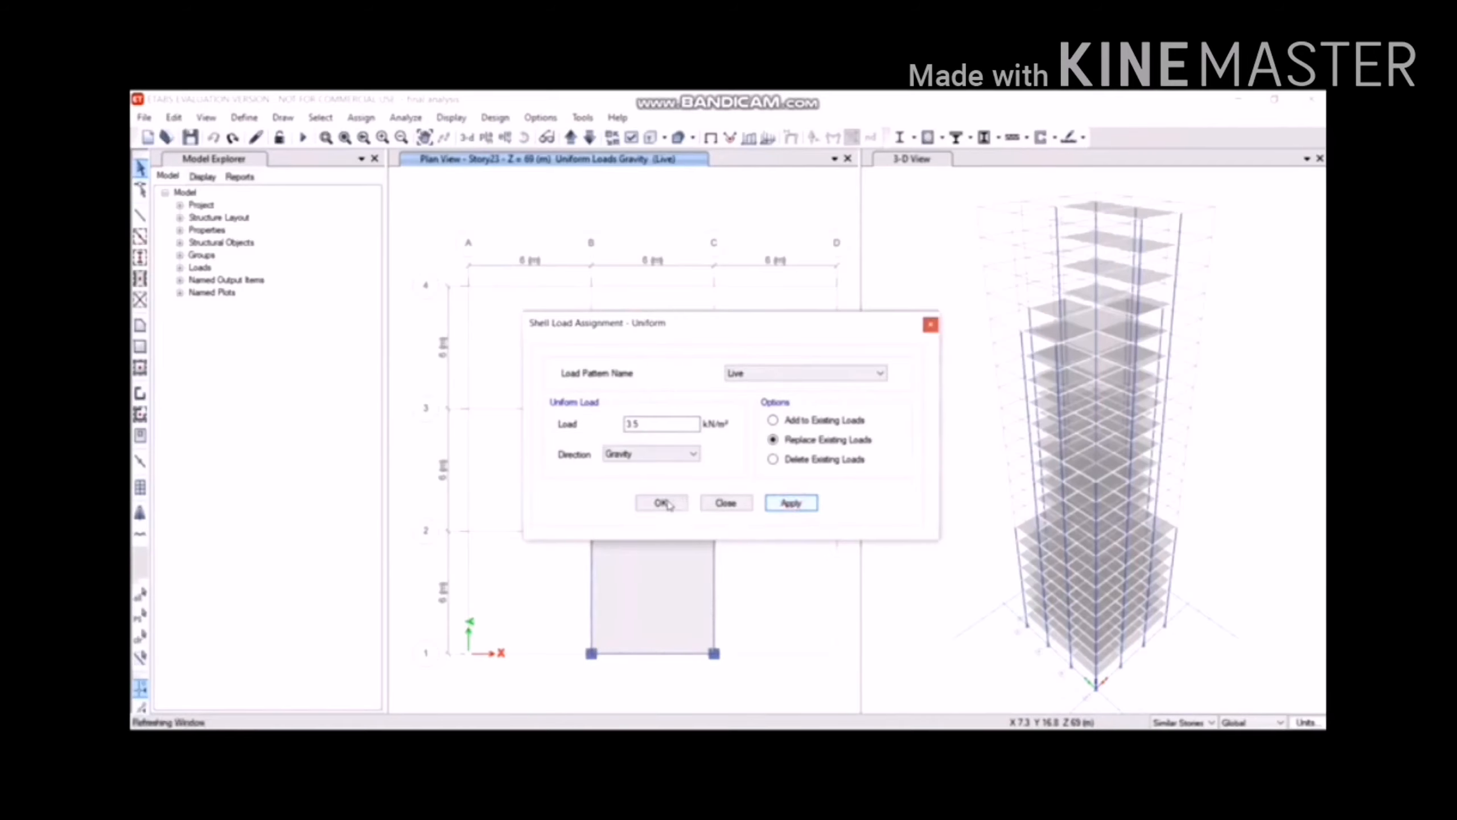
{"action": "left_click", "coordinate": [661, 503]}
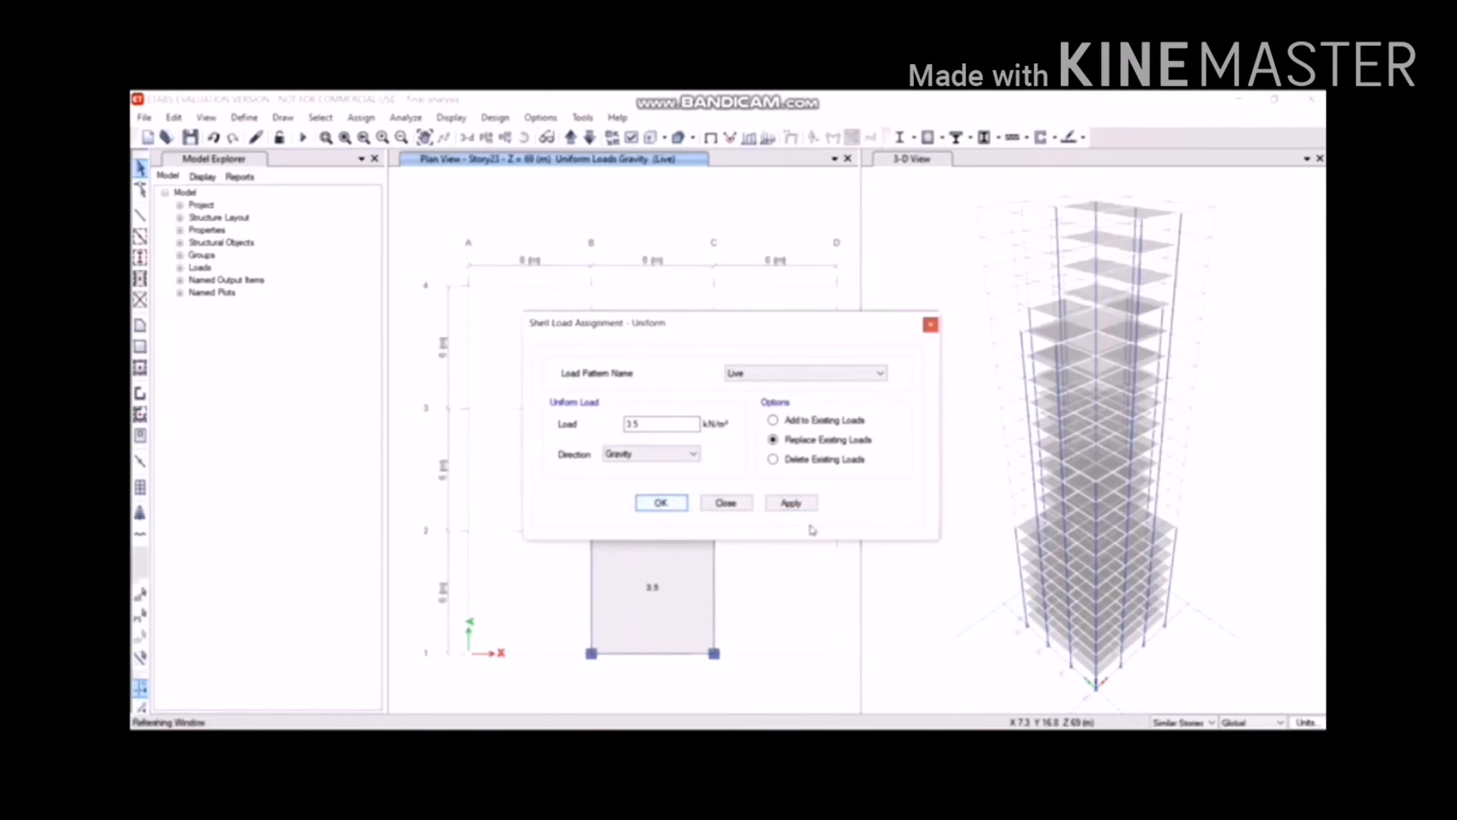
{"action": "left_click", "coordinate": [668, 505]}
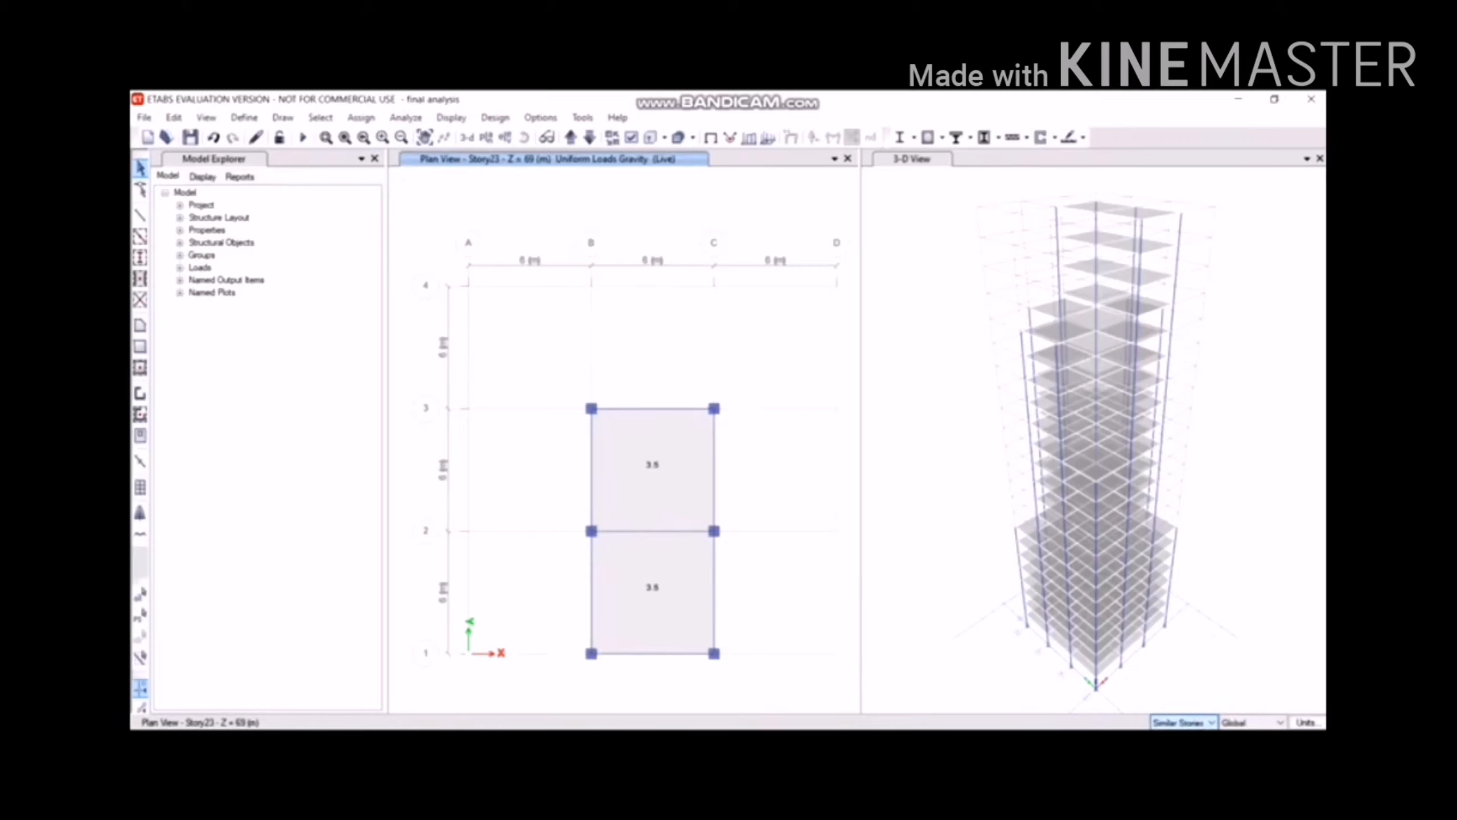
{"action": "left_click", "coordinate": [1172, 736]}
{"action": "left_click", "coordinate": [644, 447]}
Select both Story23 slabs and delete their existing uniform 3.5 Live shell load.
{"action": "left_click", "coordinate": [665, 554]}
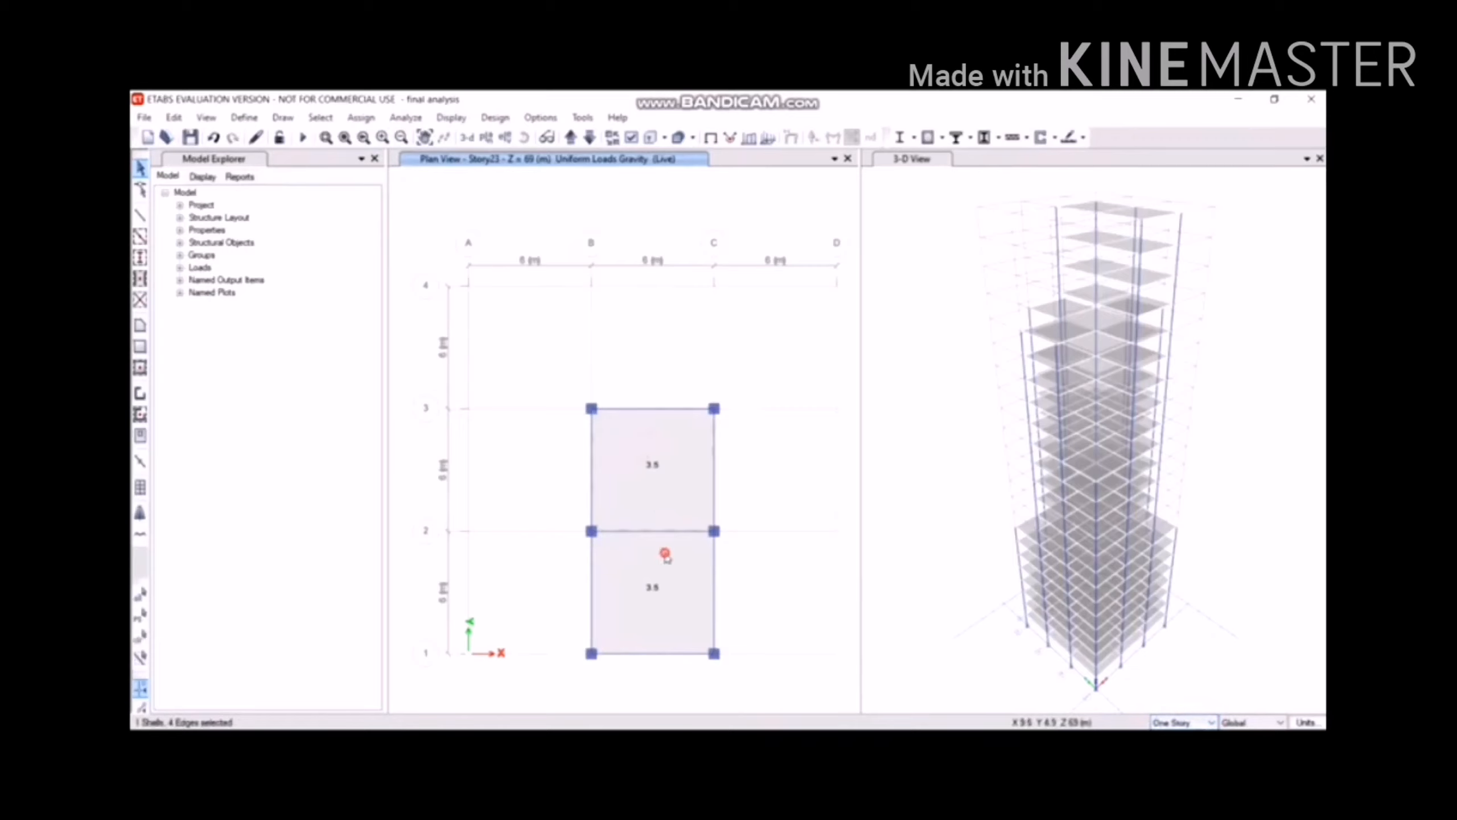
{"action": "left_click", "coordinate": [377, 121]}
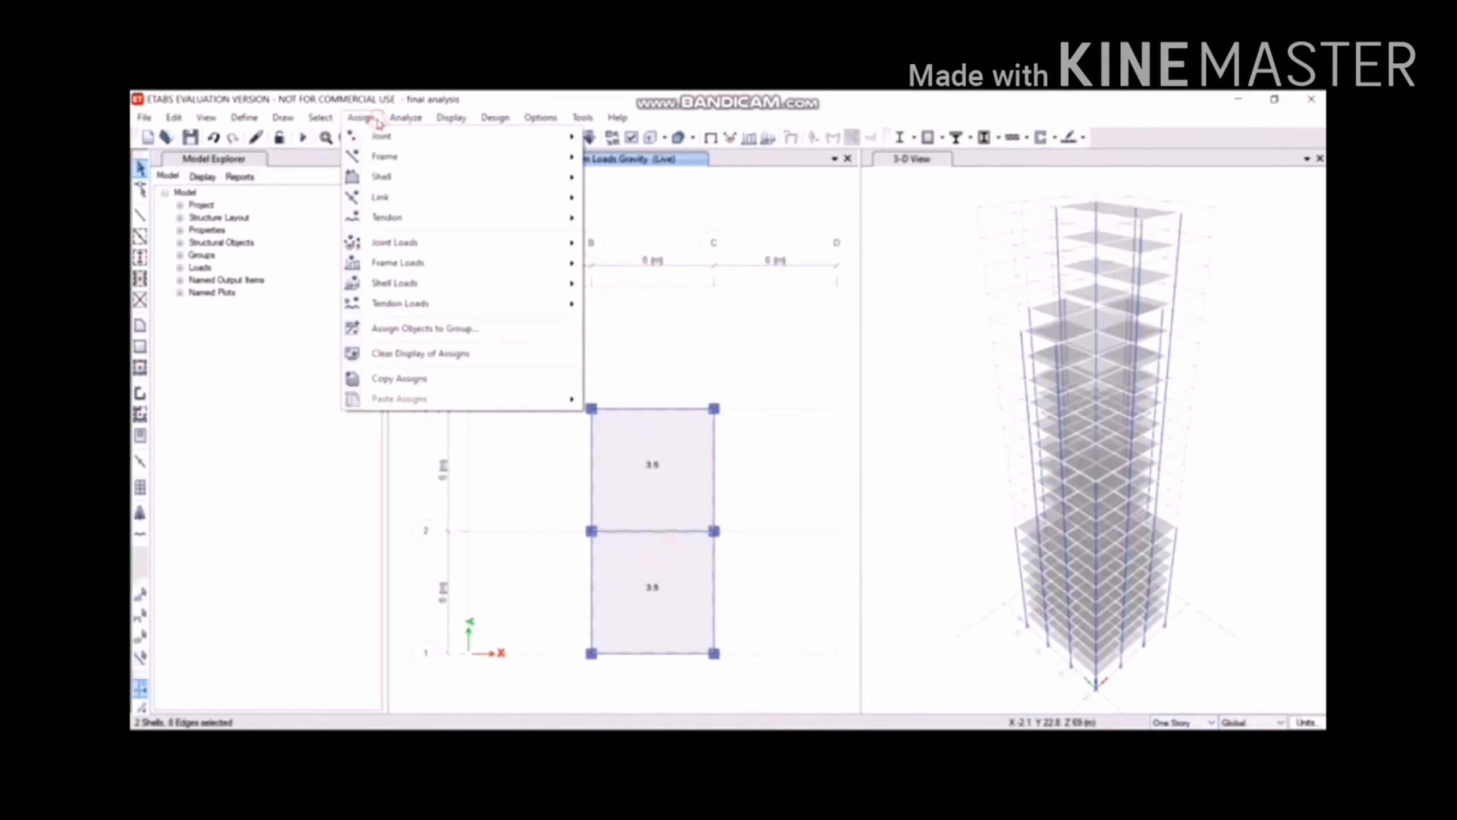
{"action": "mouse_move", "coordinate": [453, 281]}
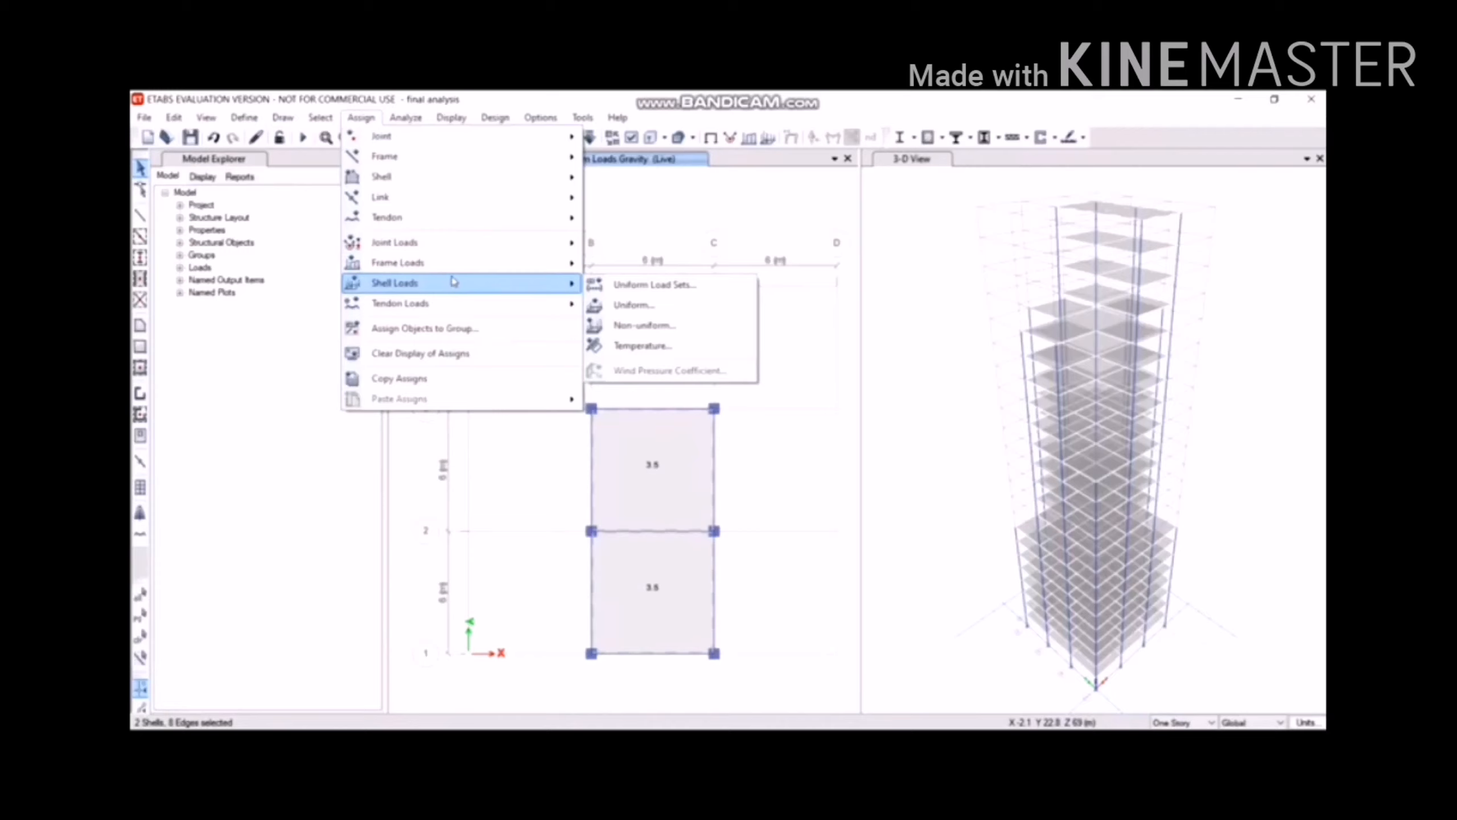
{"action": "left_click", "coordinate": [641, 310]}
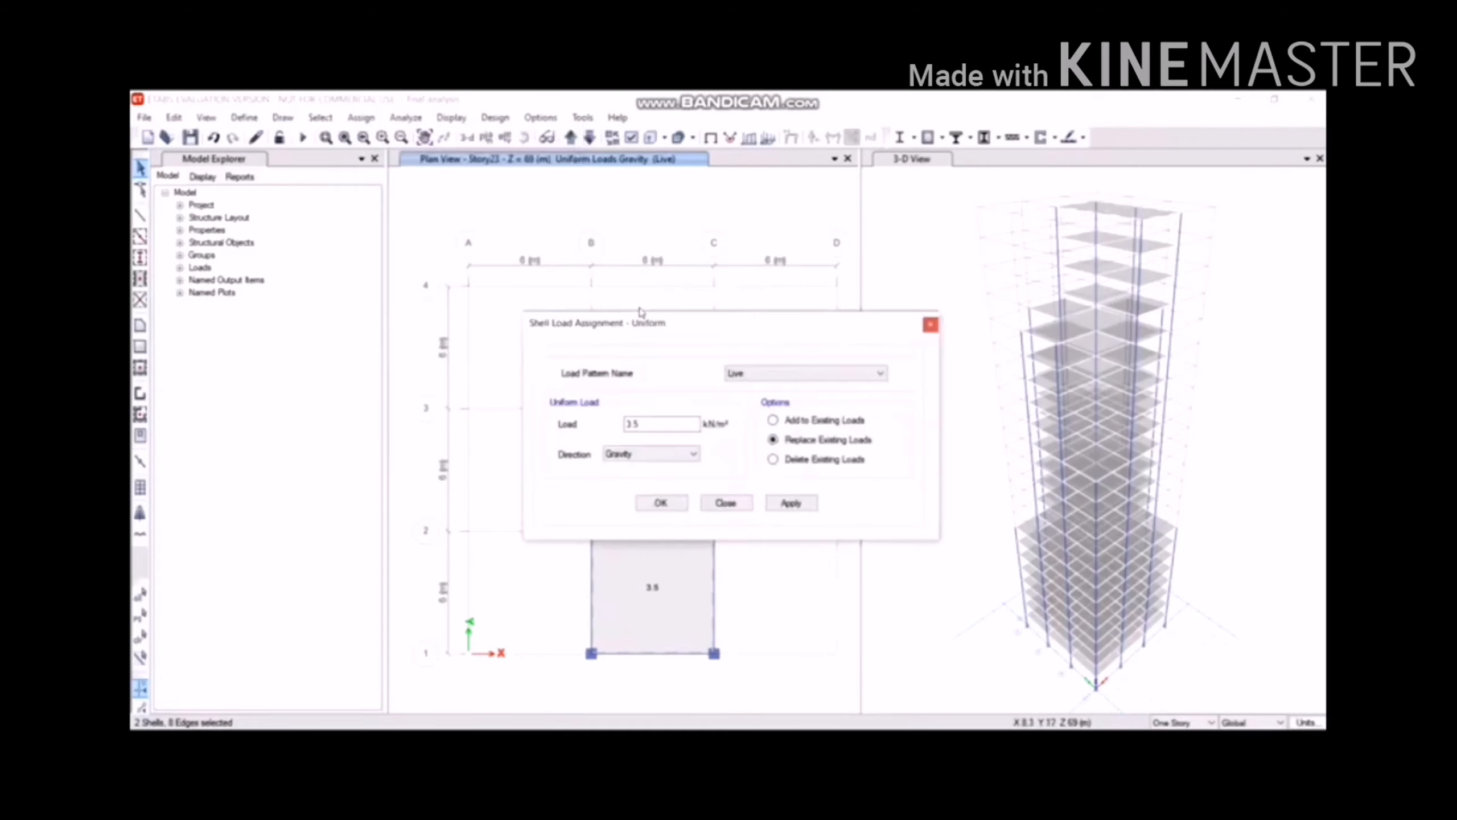
{"action": "left_click", "coordinate": [773, 459]}
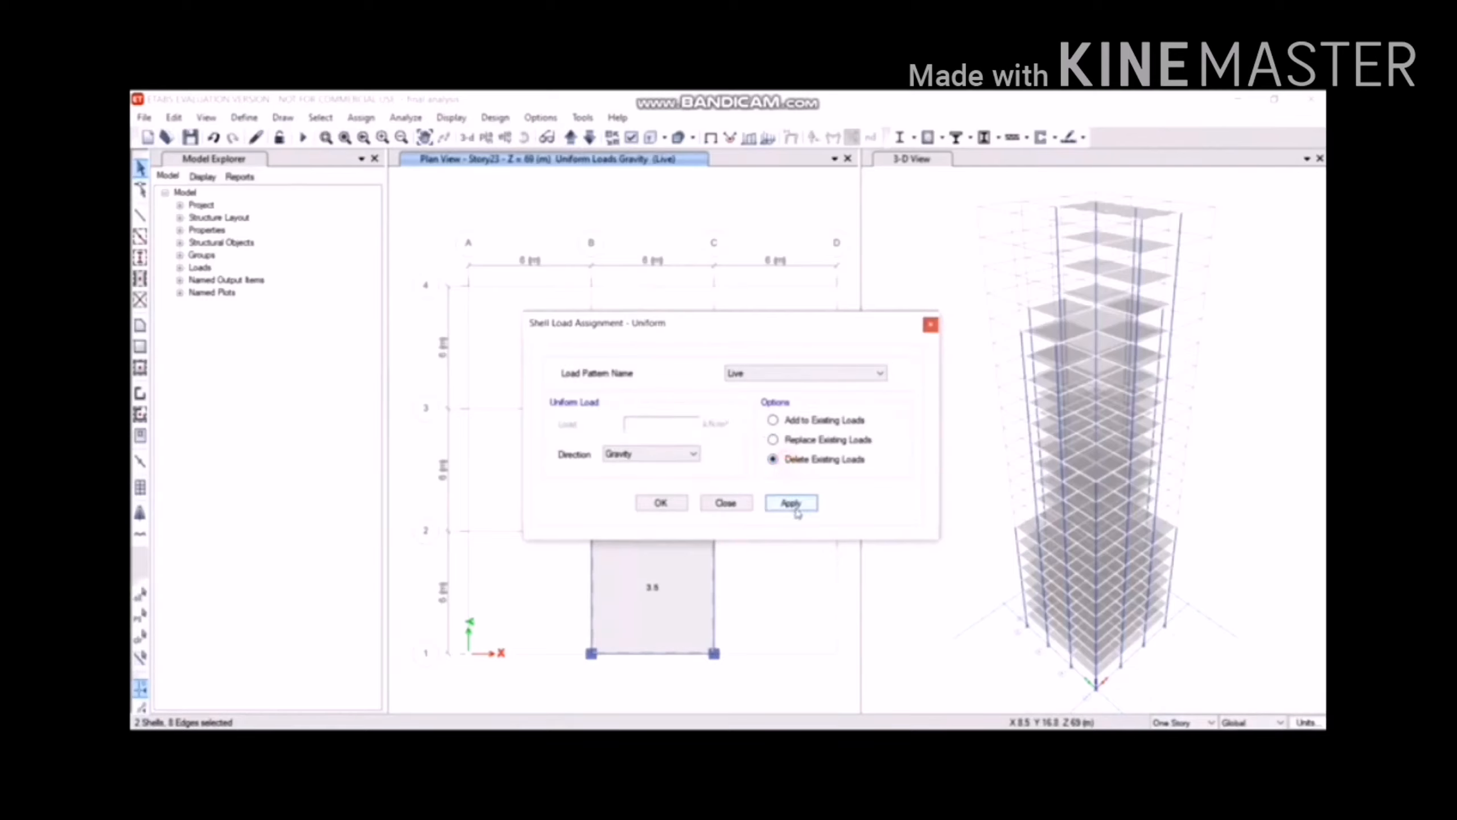
{"action": "left_click", "coordinate": [806, 509]}
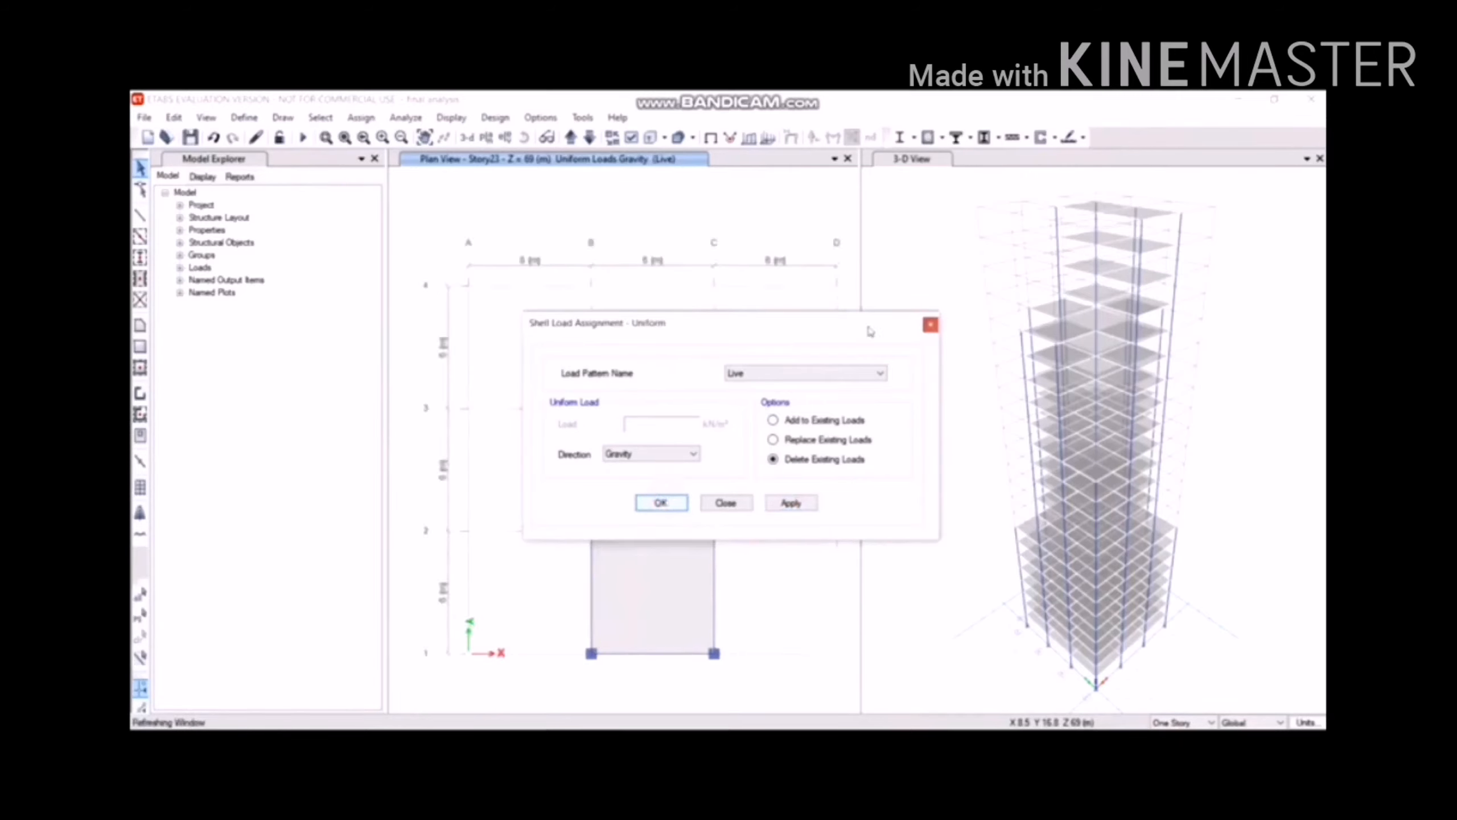
{"action": "left_click", "coordinate": [930, 325]}
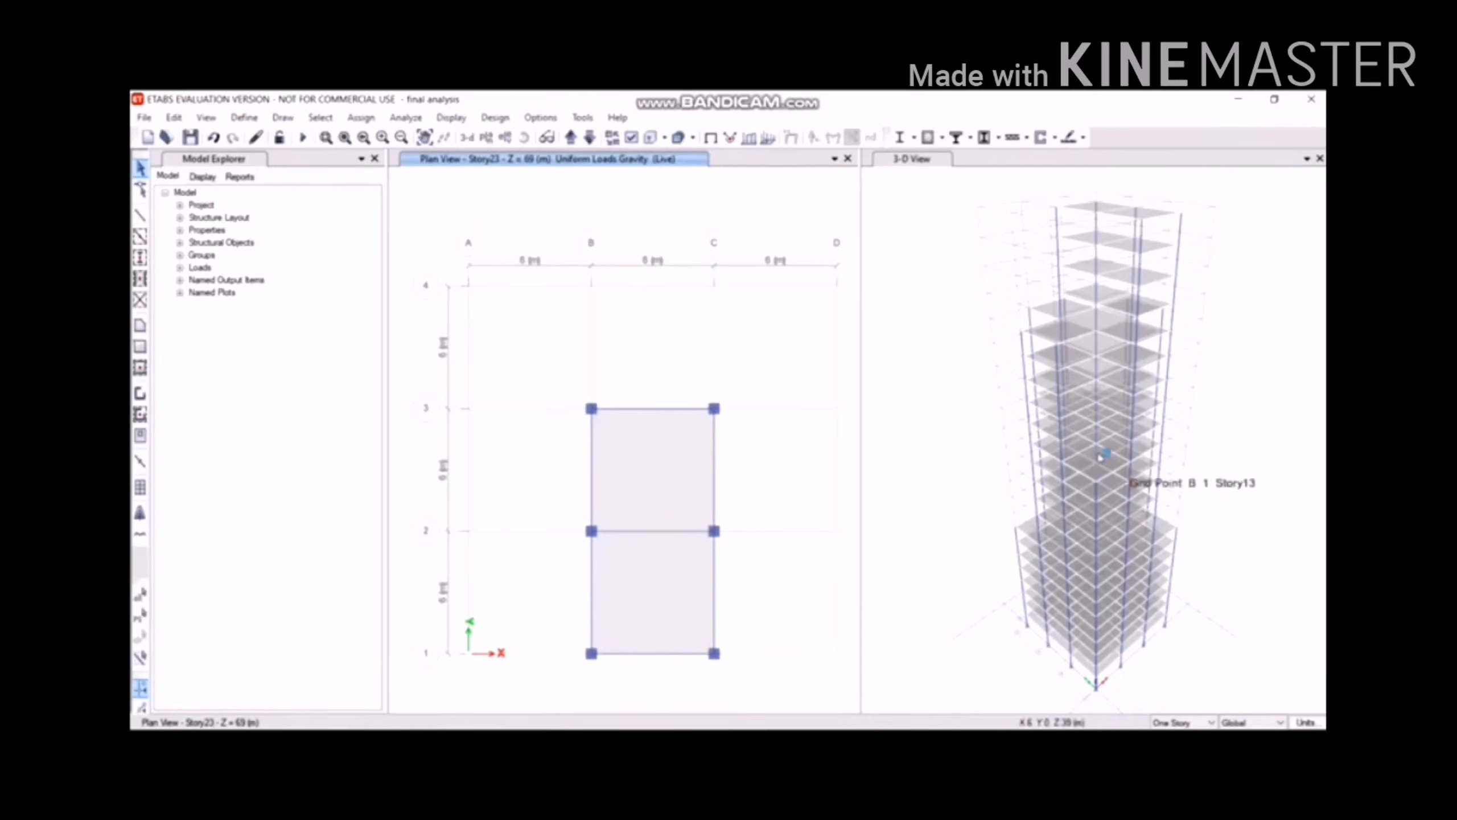
Switch the plan view to the Base level.
{"action": "left_click", "coordinate": [486, 137]}
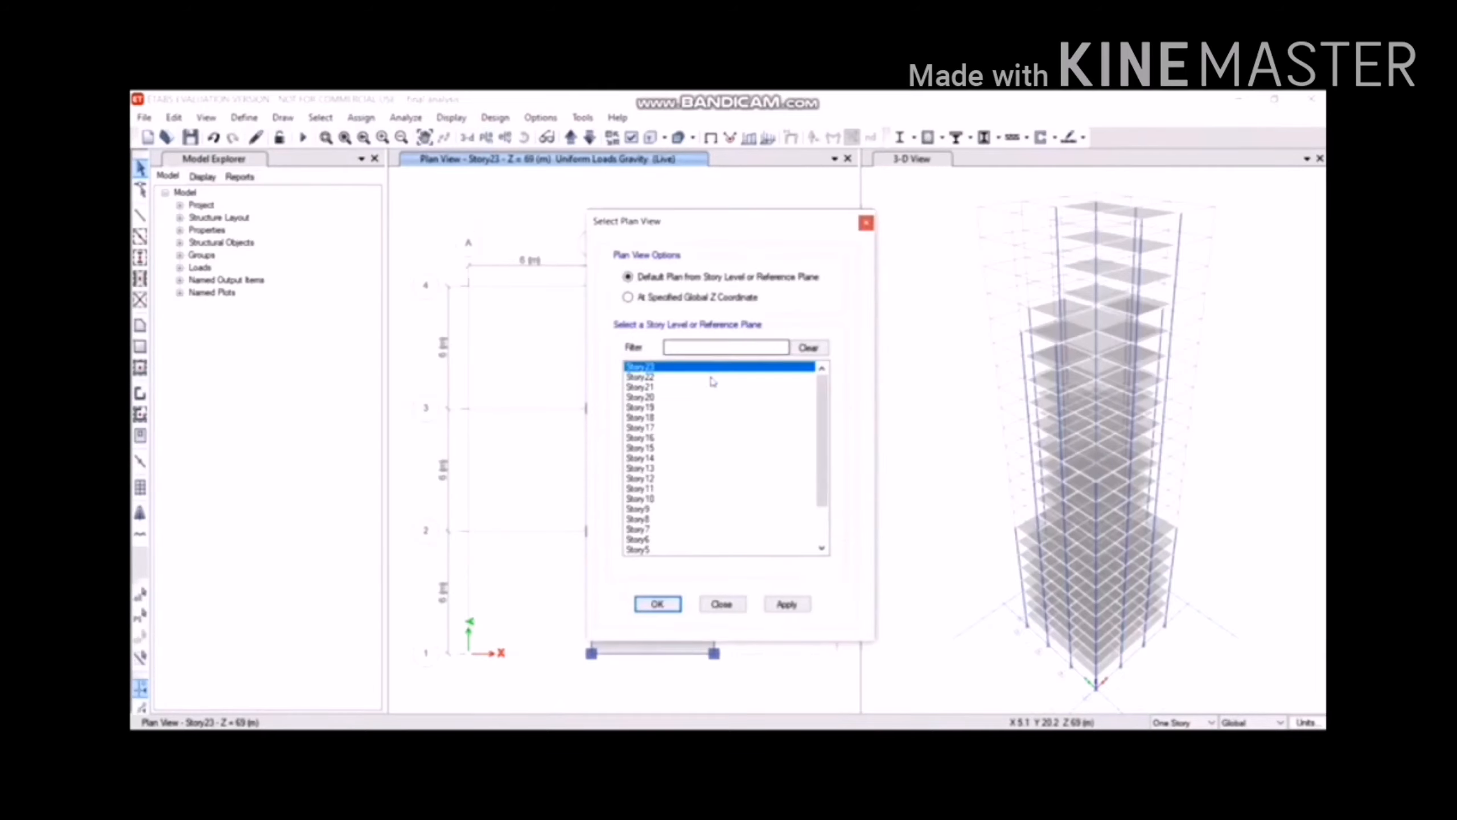
{"action": "scroll", "coordinate": [712, 393], "scroll_direction": "down", "scroll_amount": 2}
{"action": "left_click", "coordinate": [660, 548]}
{"action": "left_click", "coordinate": [657, 604]}
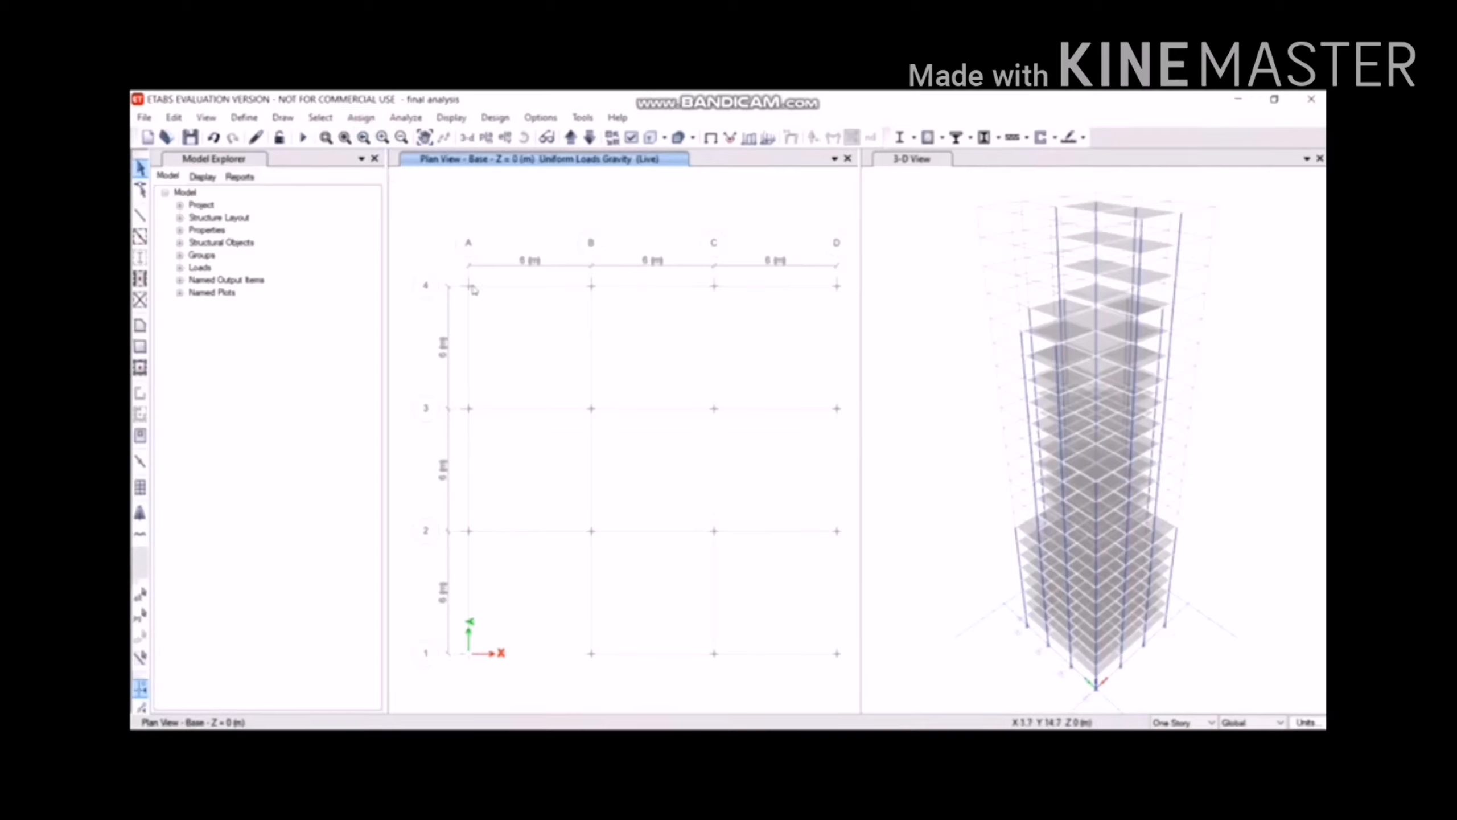
Attempt a fully fixed restraint assignment with nothing selected and dismiss the warning.
{"action": "left_click", "coordinate": [360, 117]}
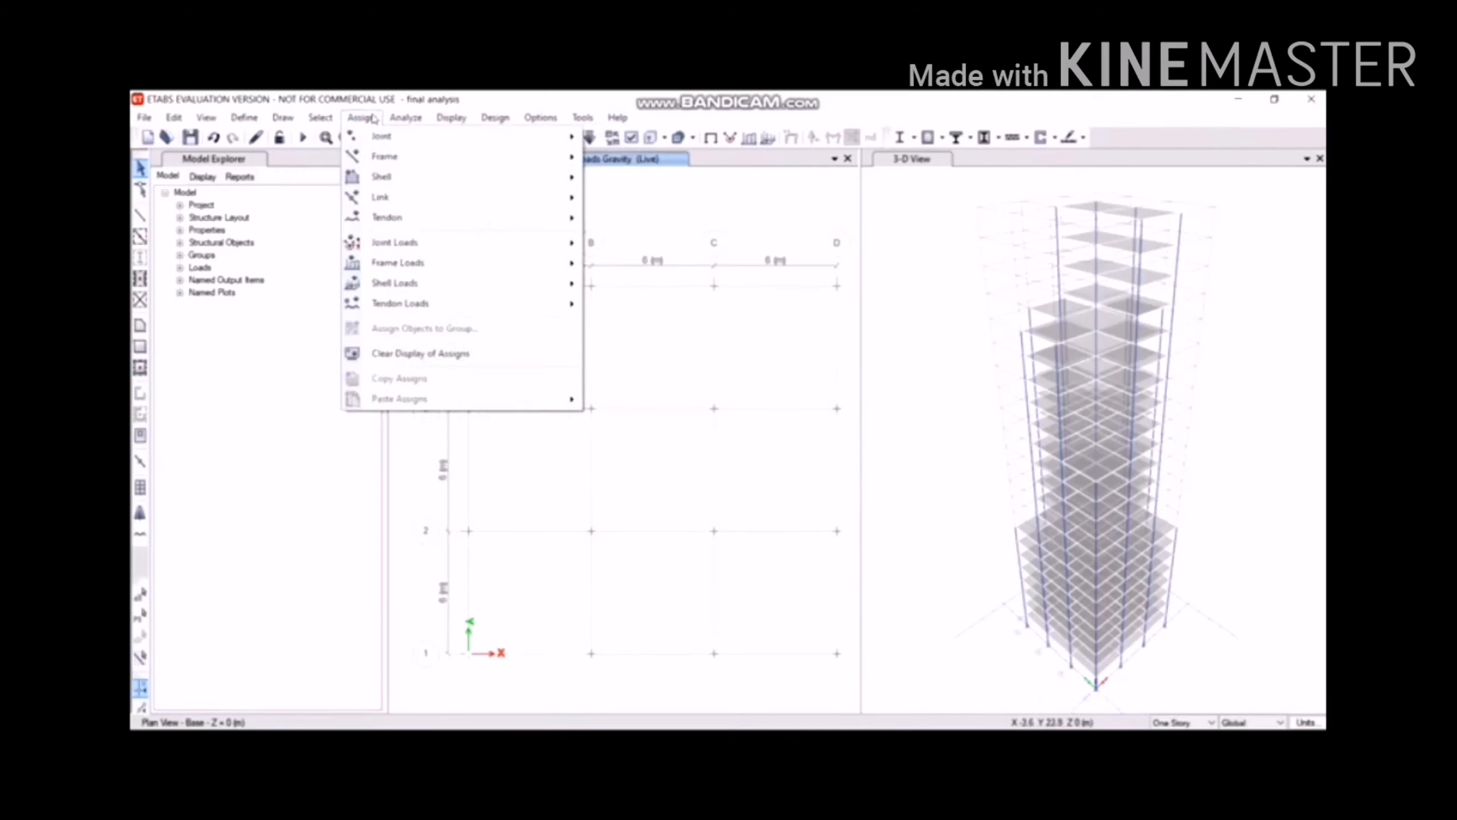
{"action": "mouse_move", "coordinate": [370, 136]}
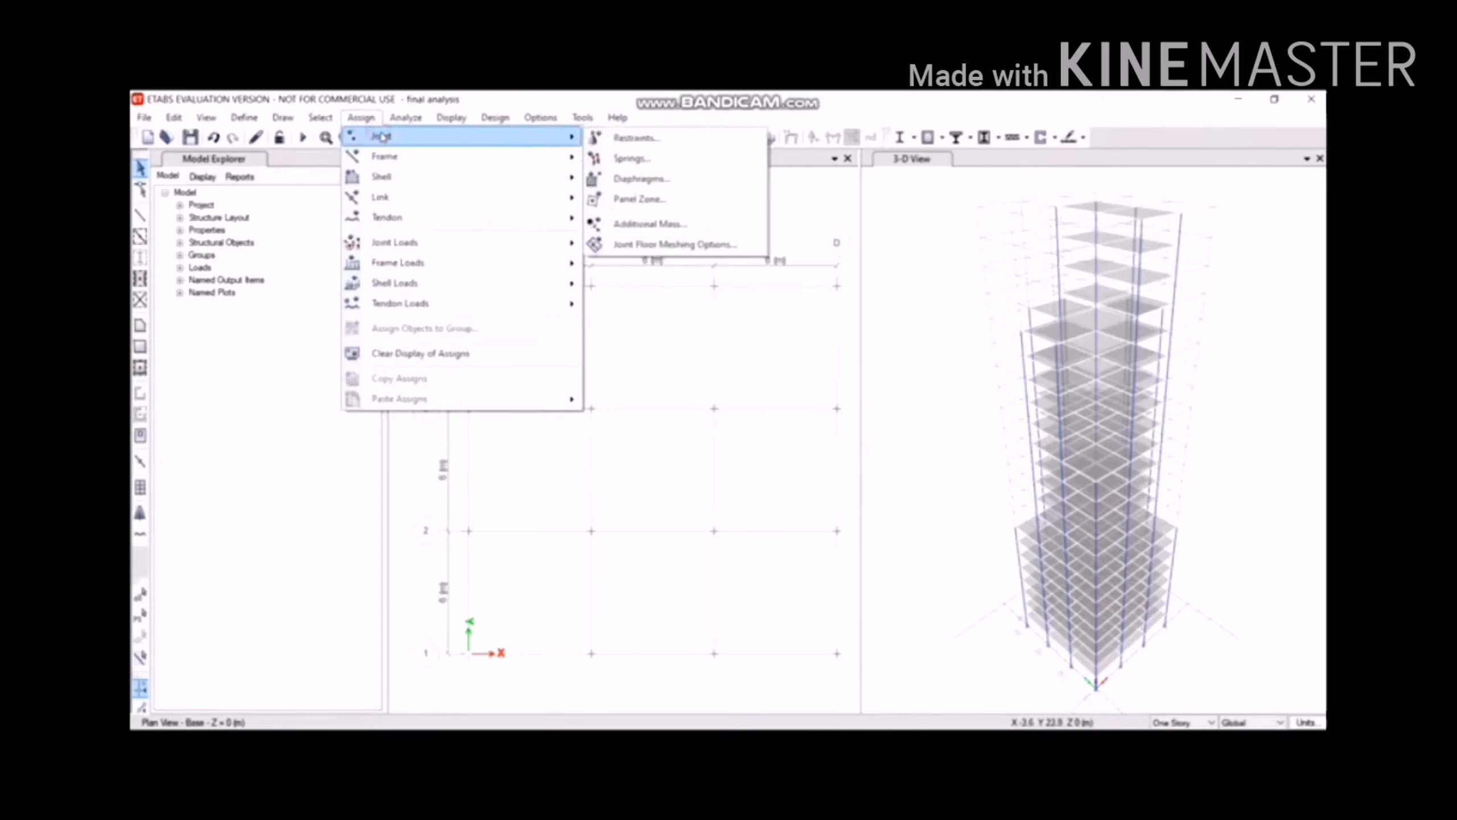
{"action": "left_click", "coordinate": [679, 140]}
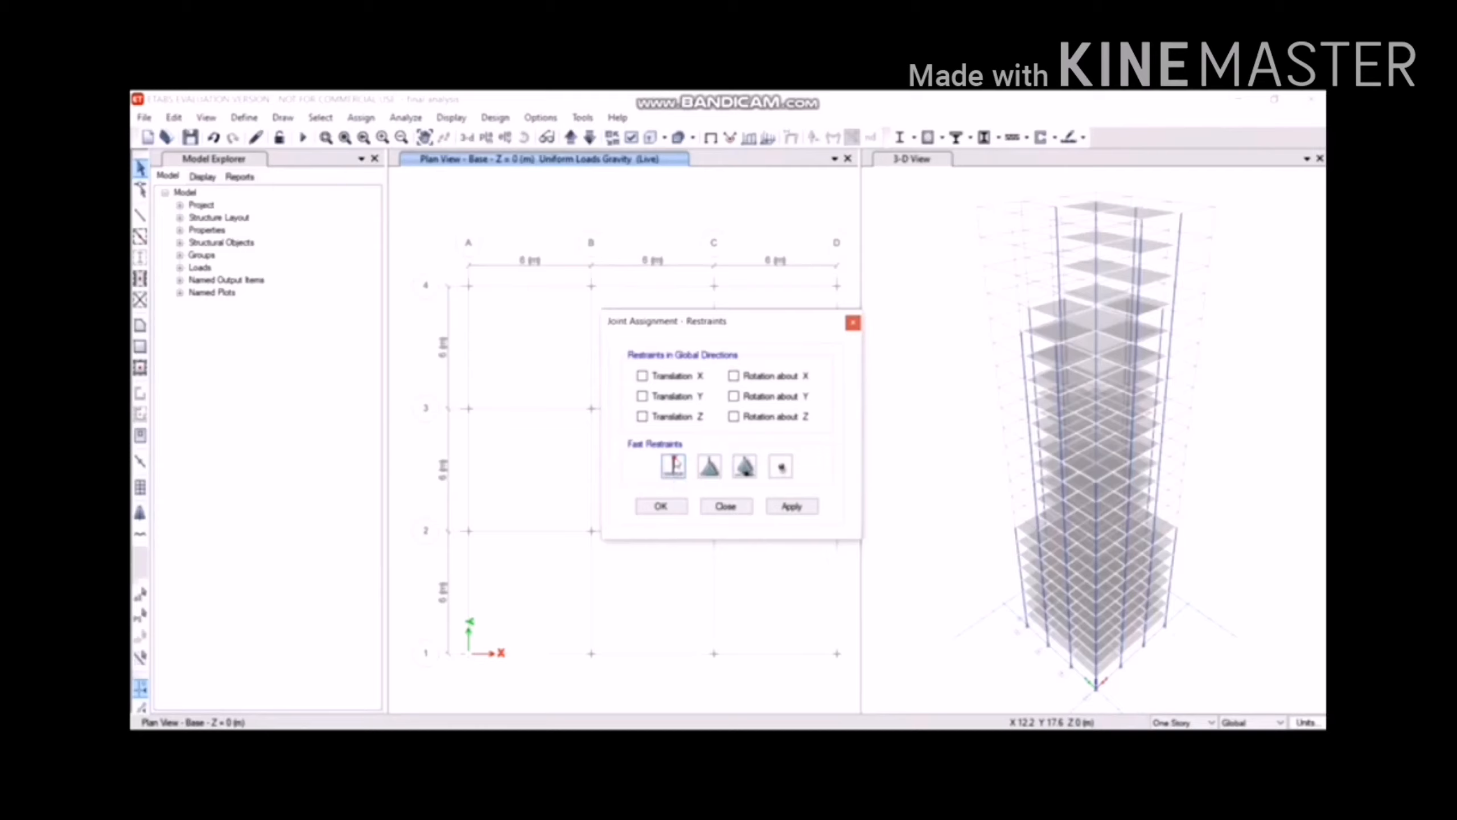
{"action": "left_click", "coordinate": [676, 462]}
{"action": "left_click", "coordinate": [792, 506]}
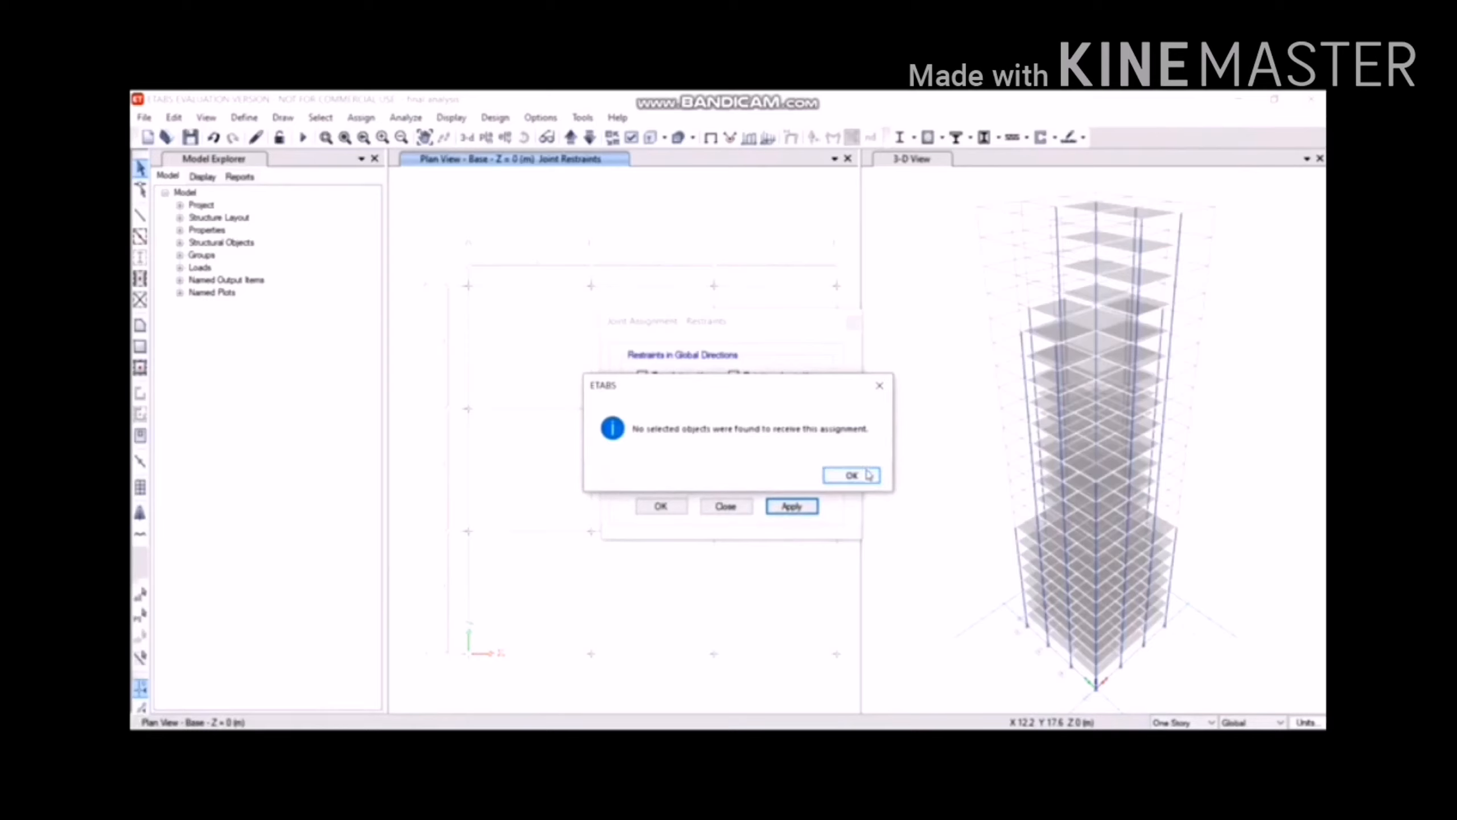
{"action": "left_click", "coordinate": [867, 472]}
{"action": "left_click", "coordinate": [748, 506]}
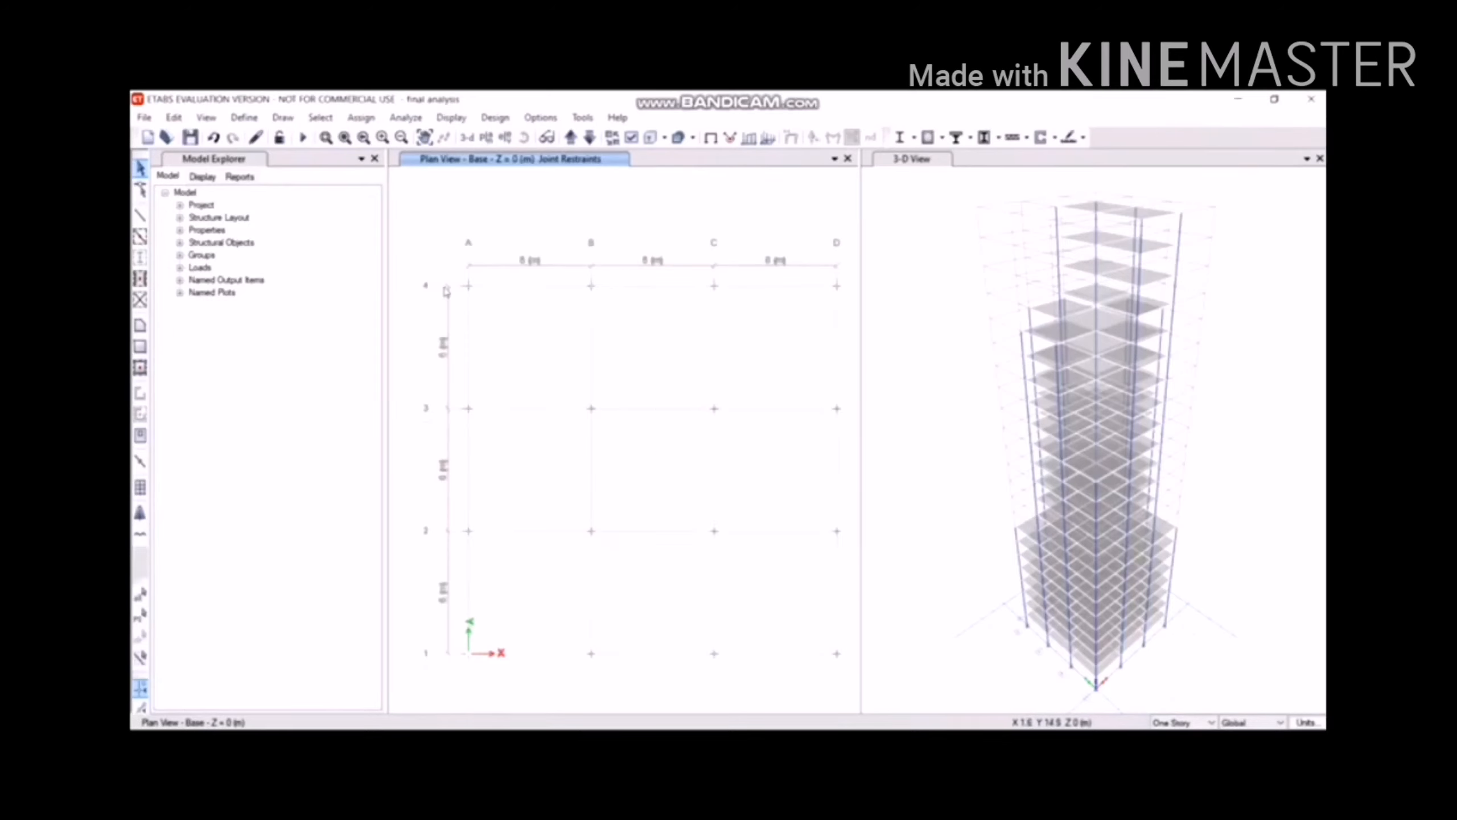
Window-select all 16 base joints and assign them fully fixed restraints.
{"action": "left_click_drag", "start_coordinate": [765, 609], "coordinate": [853, 696]}
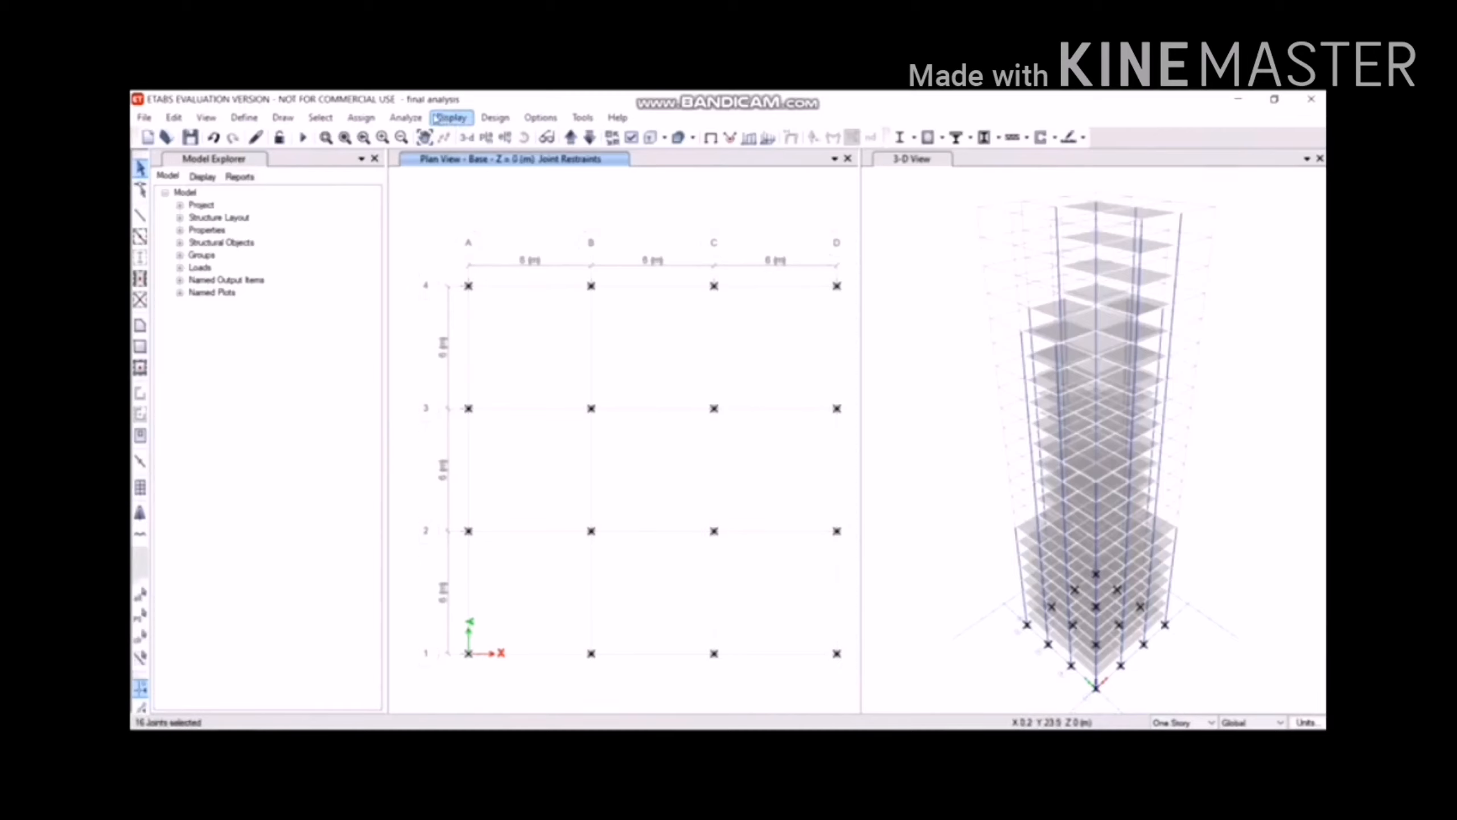
{"action": "left_click", "coordinate": [360, 117]}
{"action": "mouse_move", "coordinate": [426, 141]}
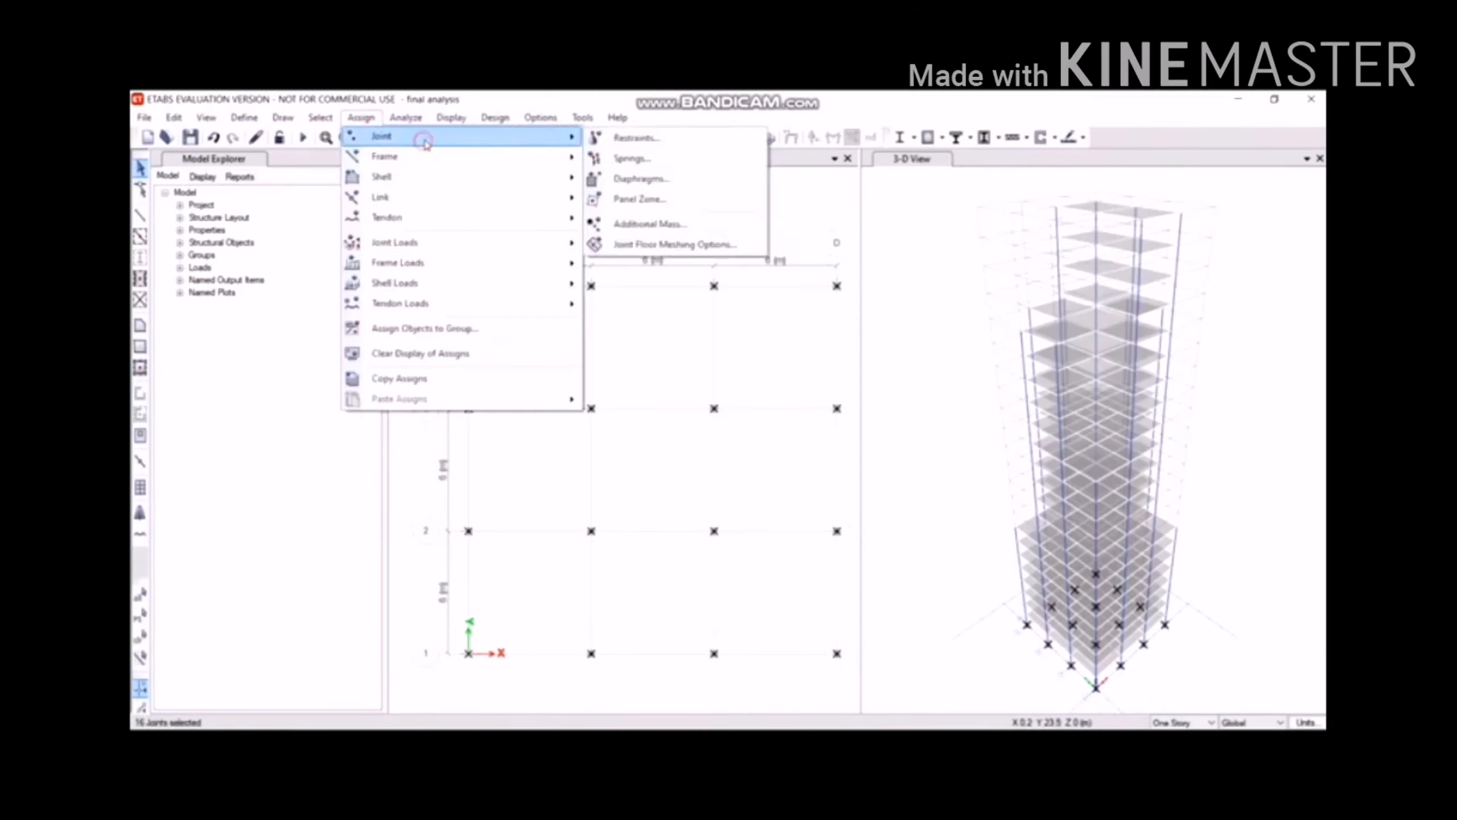
{"action": "left_click", "coordinate": [643, 138]}
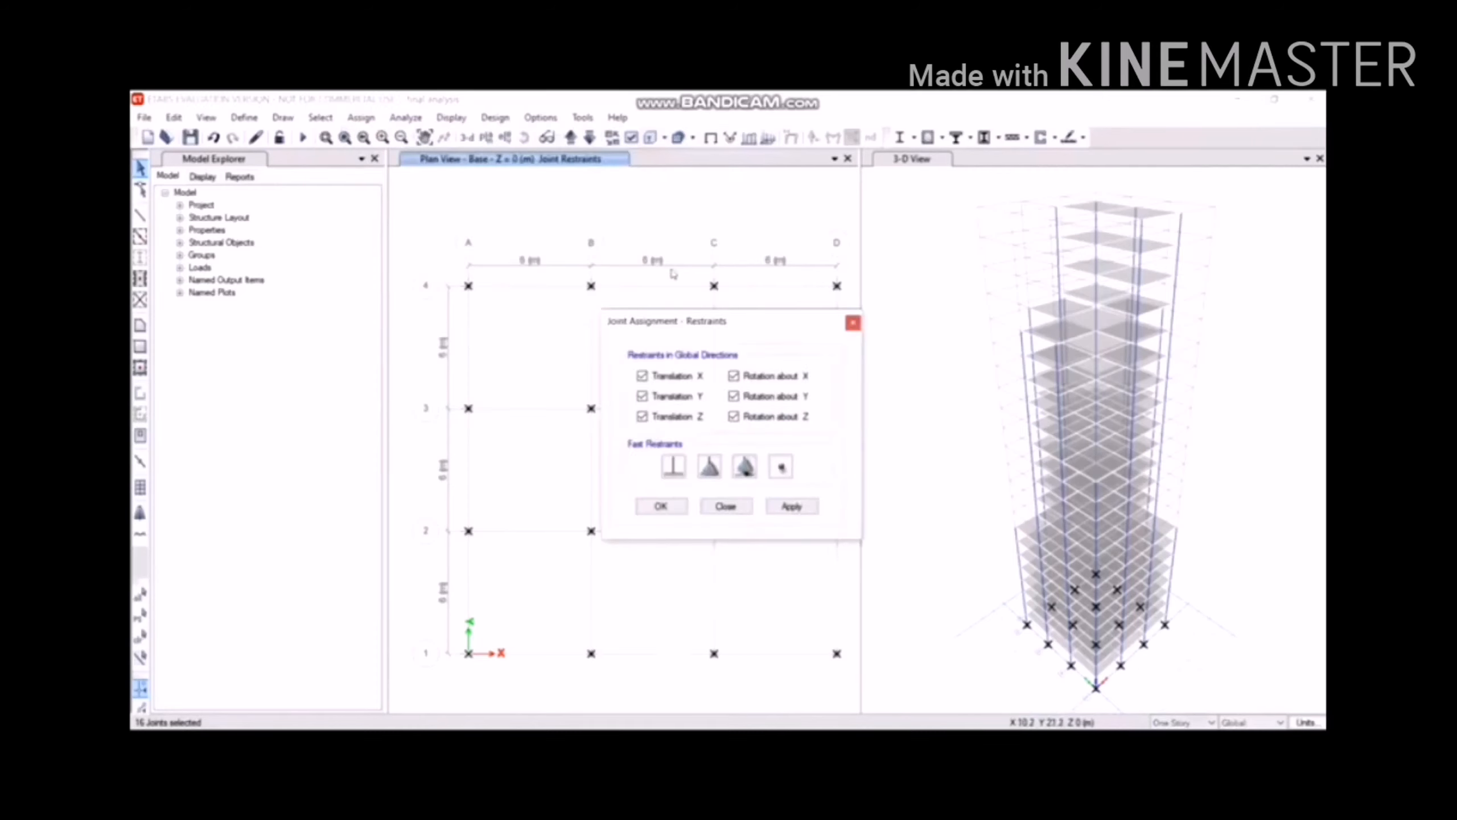
{"action": "left_click", "coordinate": [791, 506]}
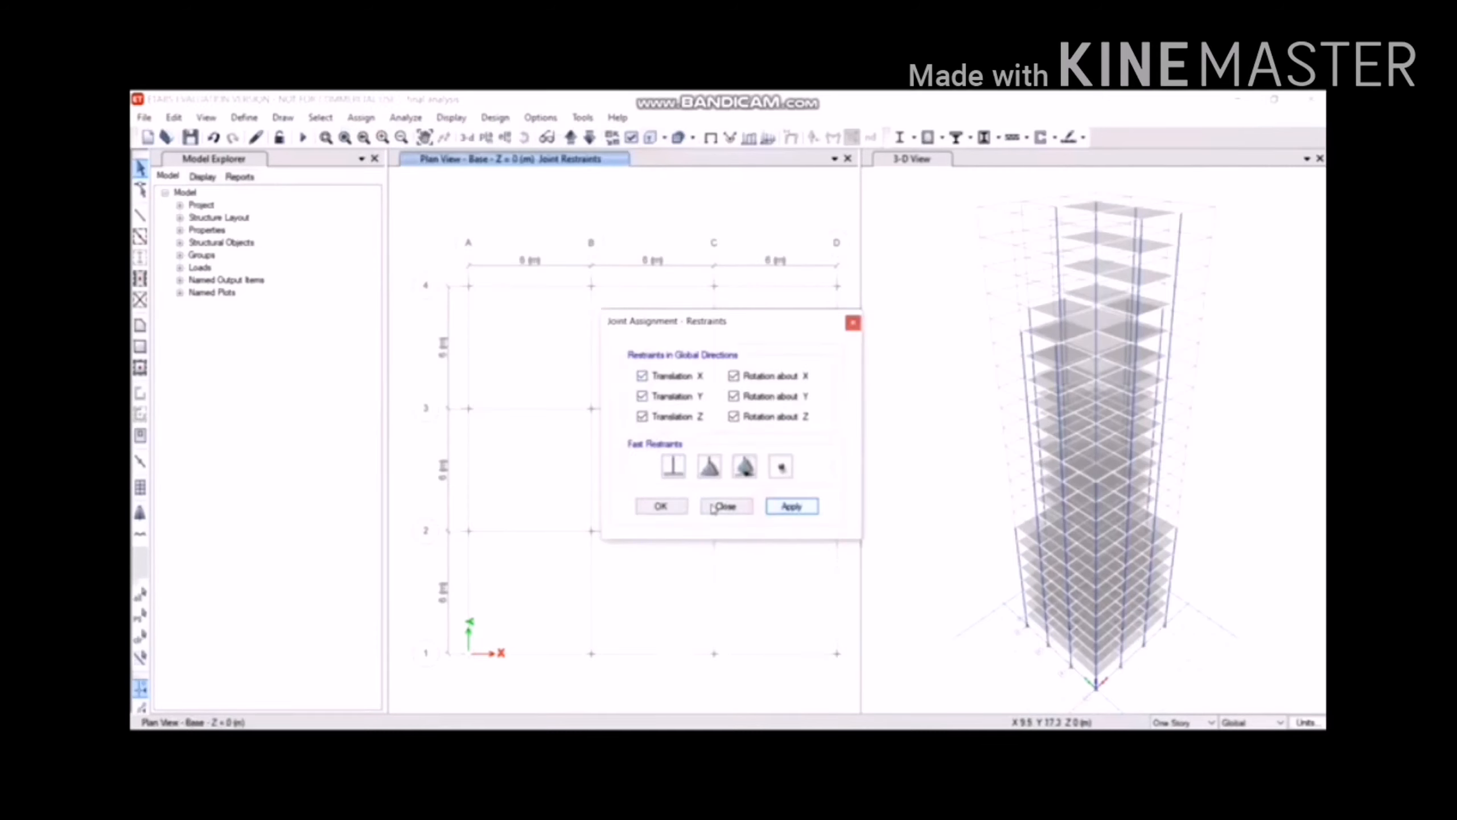
{"action": "left_click", "coordinate": [666, 507]}
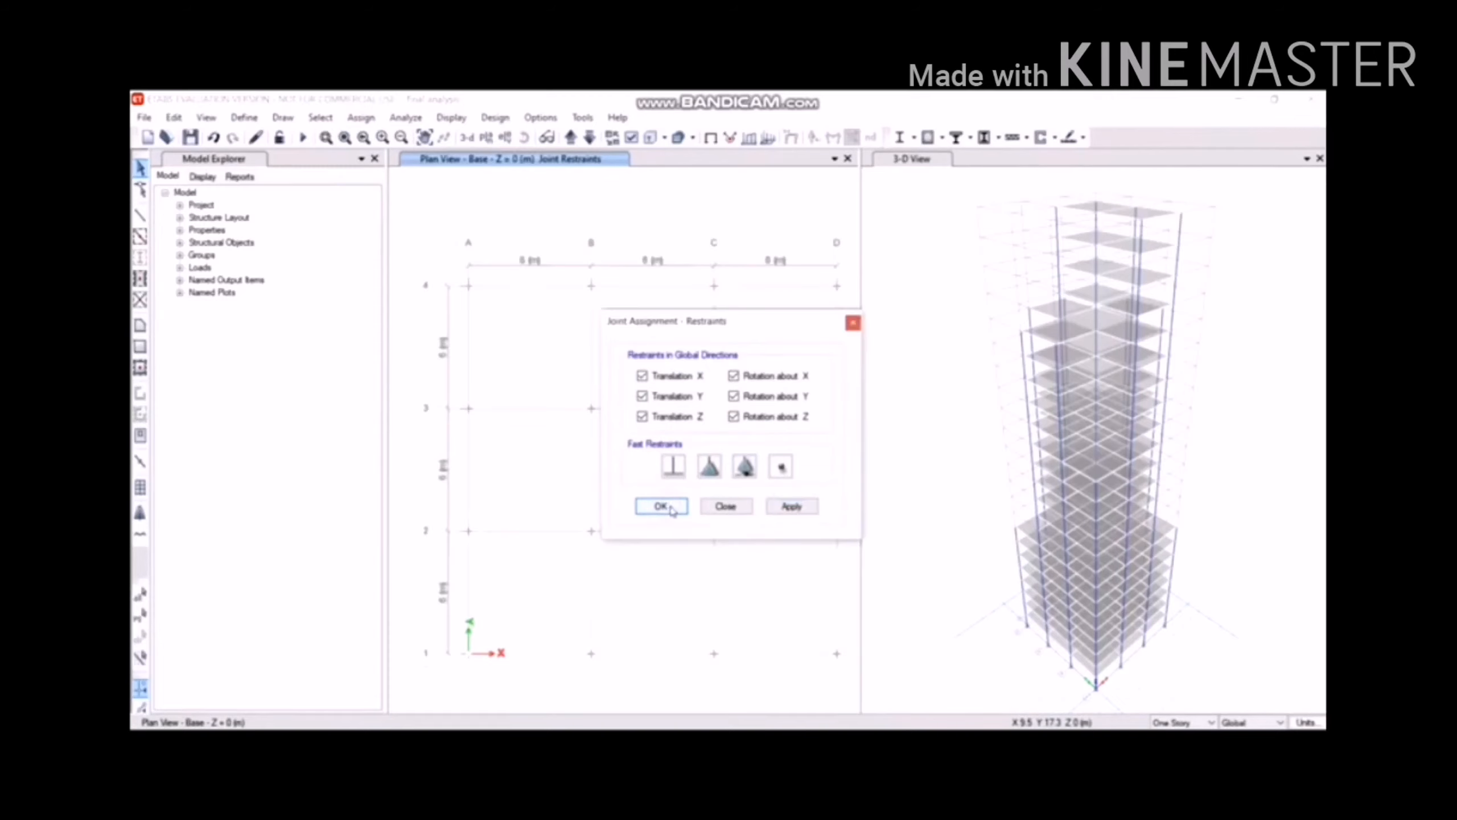
{"action": "left_click", "coordinate": [679, 505]}
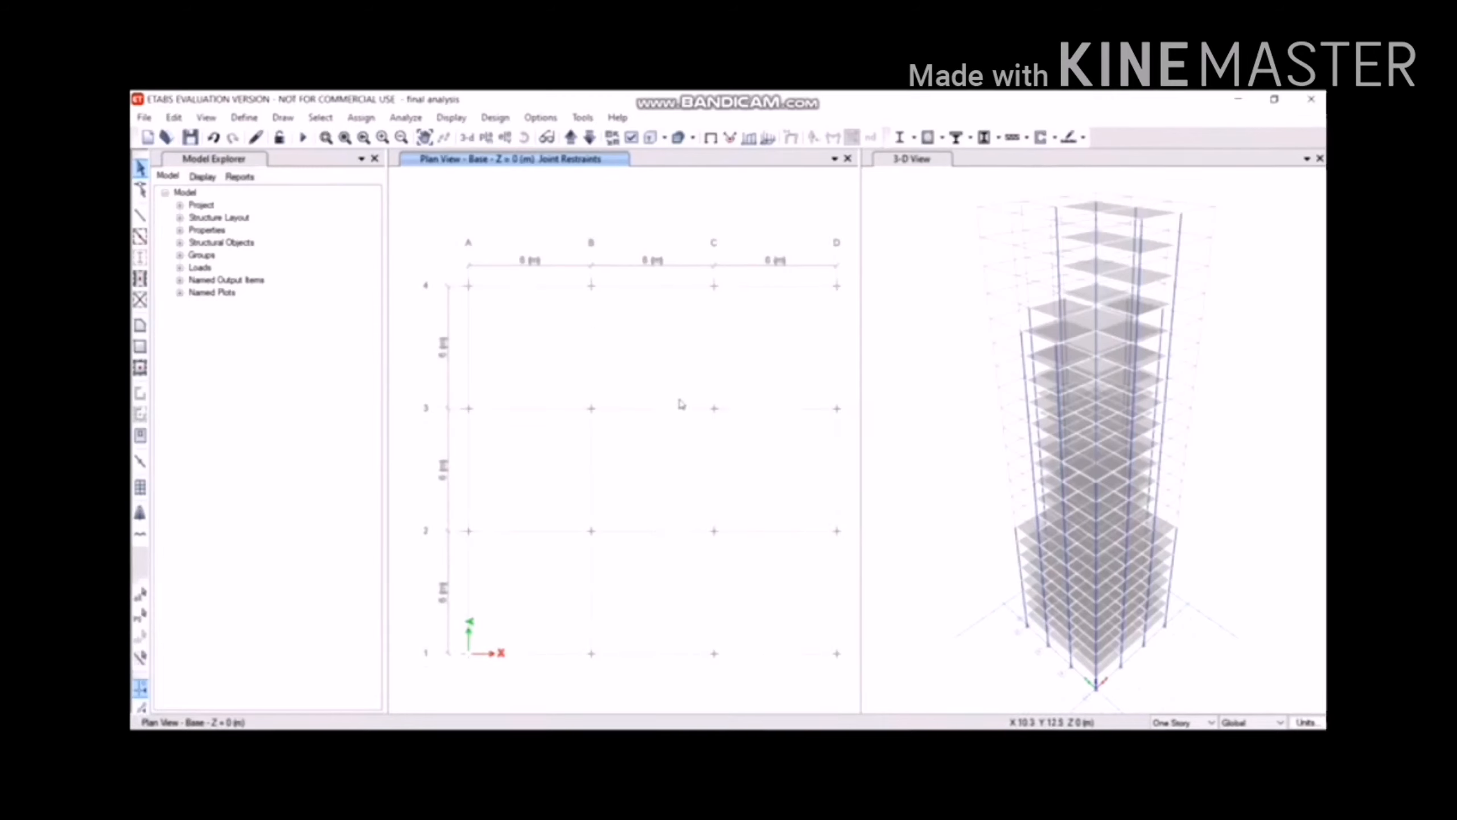
Auto-draw cladding around the tower using the Use Floors option.
{"action": "left_click", "coordinate": [271, 117]}
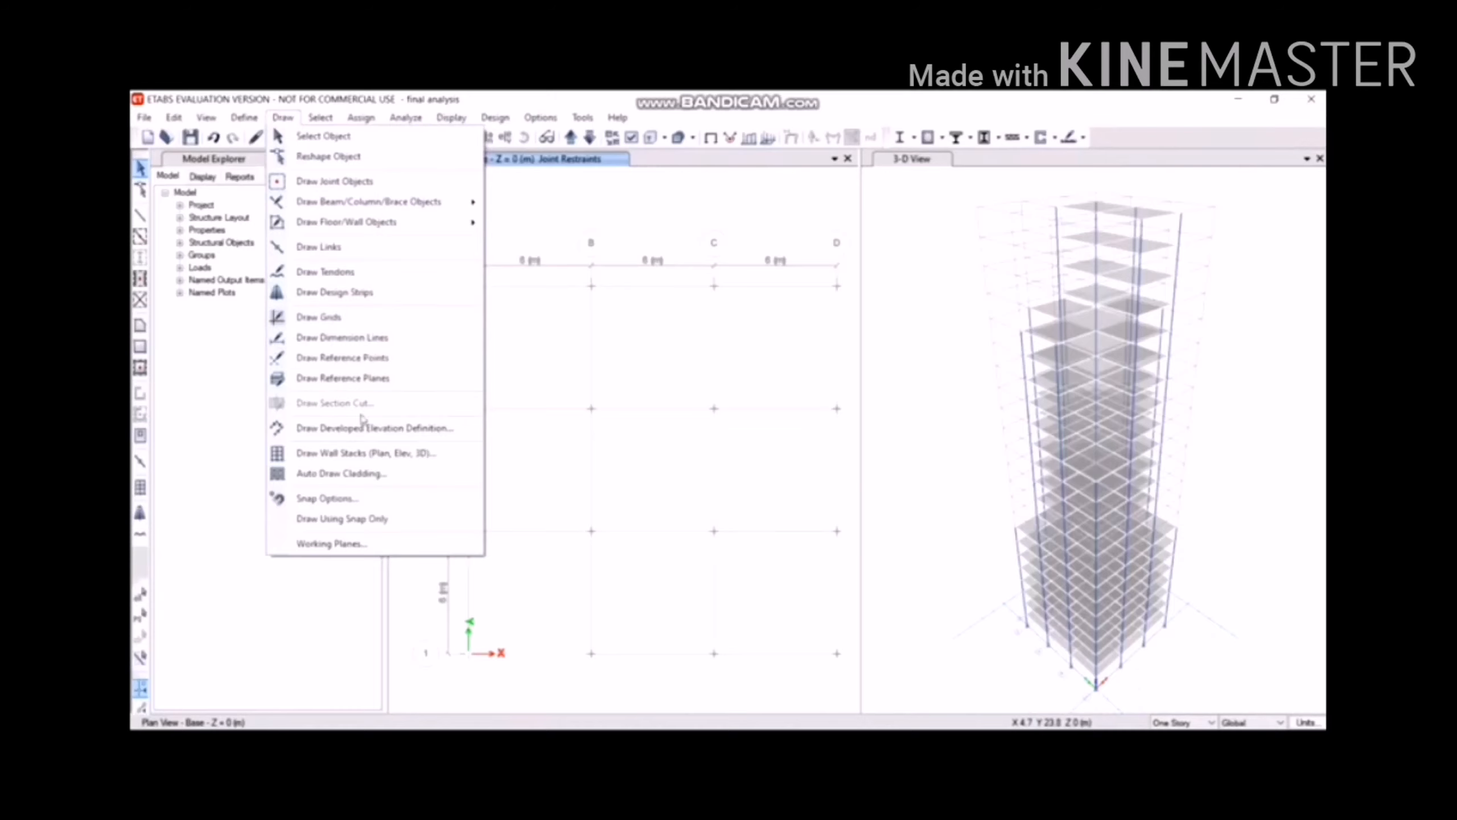
{"action": "left_click", "coordinate": [362, 472]}
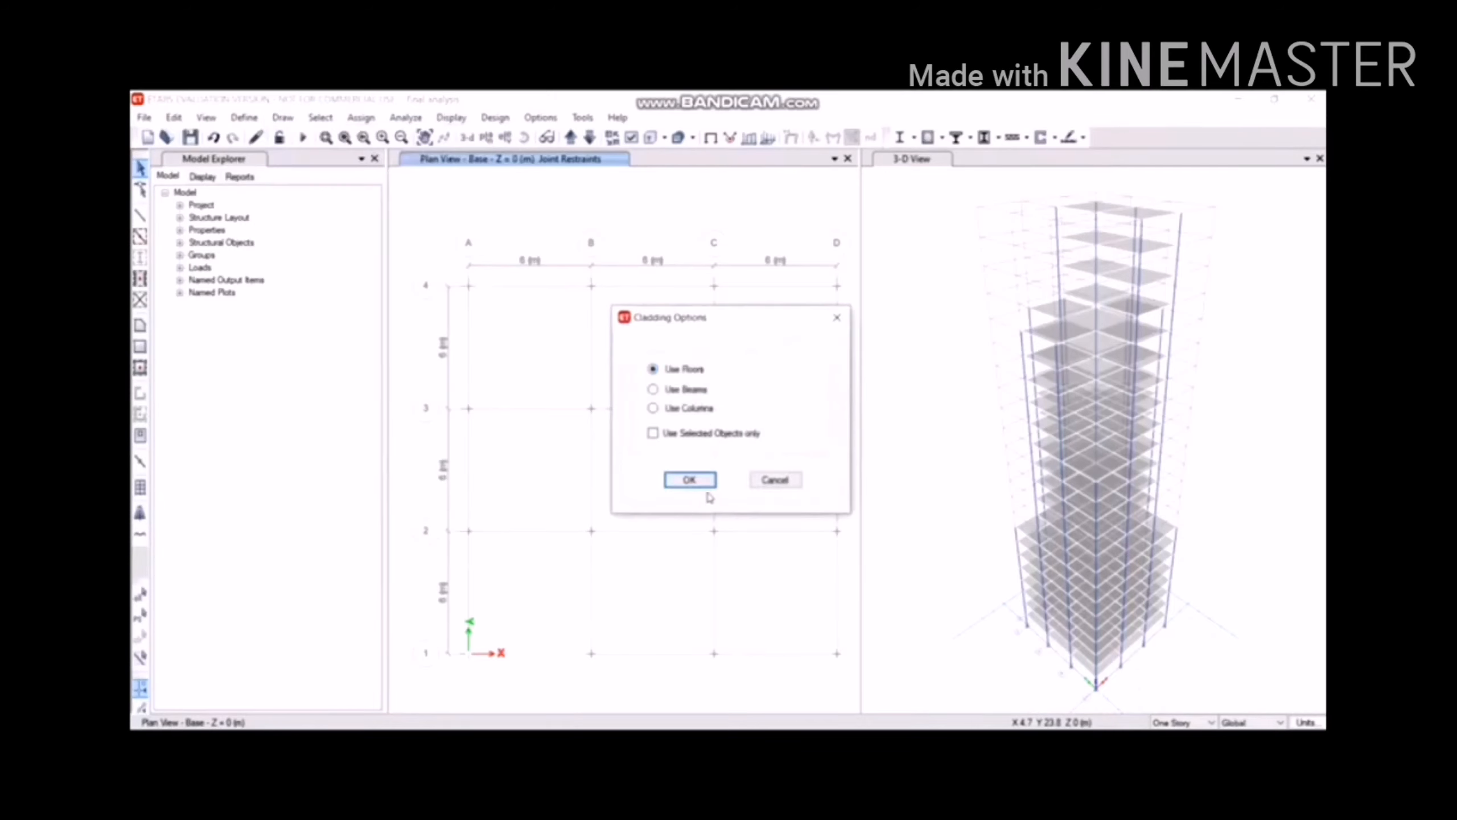
{"action": "left_click", "coordinate": [709, 482]}
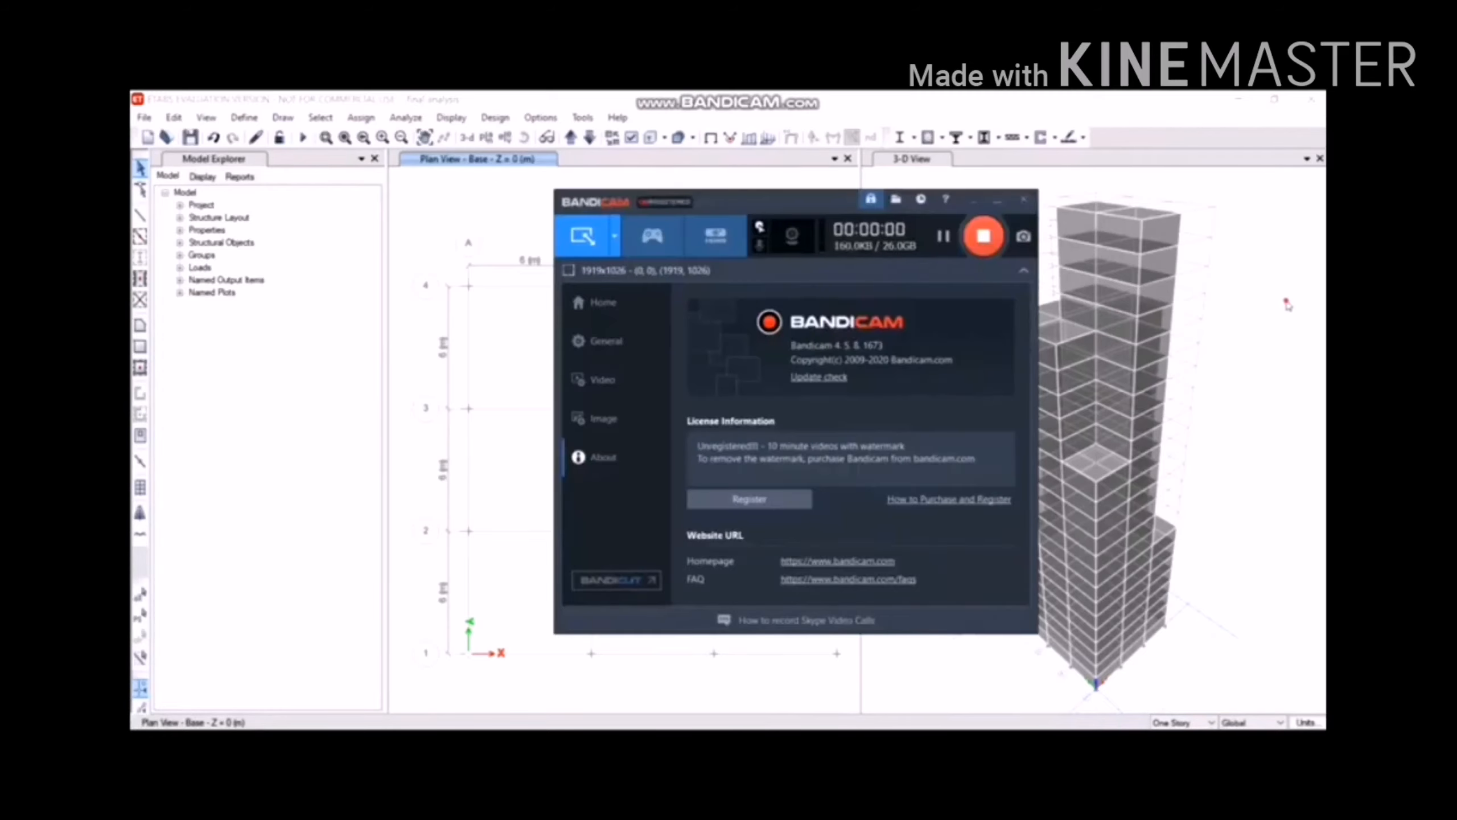
Rename the new load pattern to 'wind' and set its type to Wind.
{"action": "left_click", "coordinate": [1228, 341]}
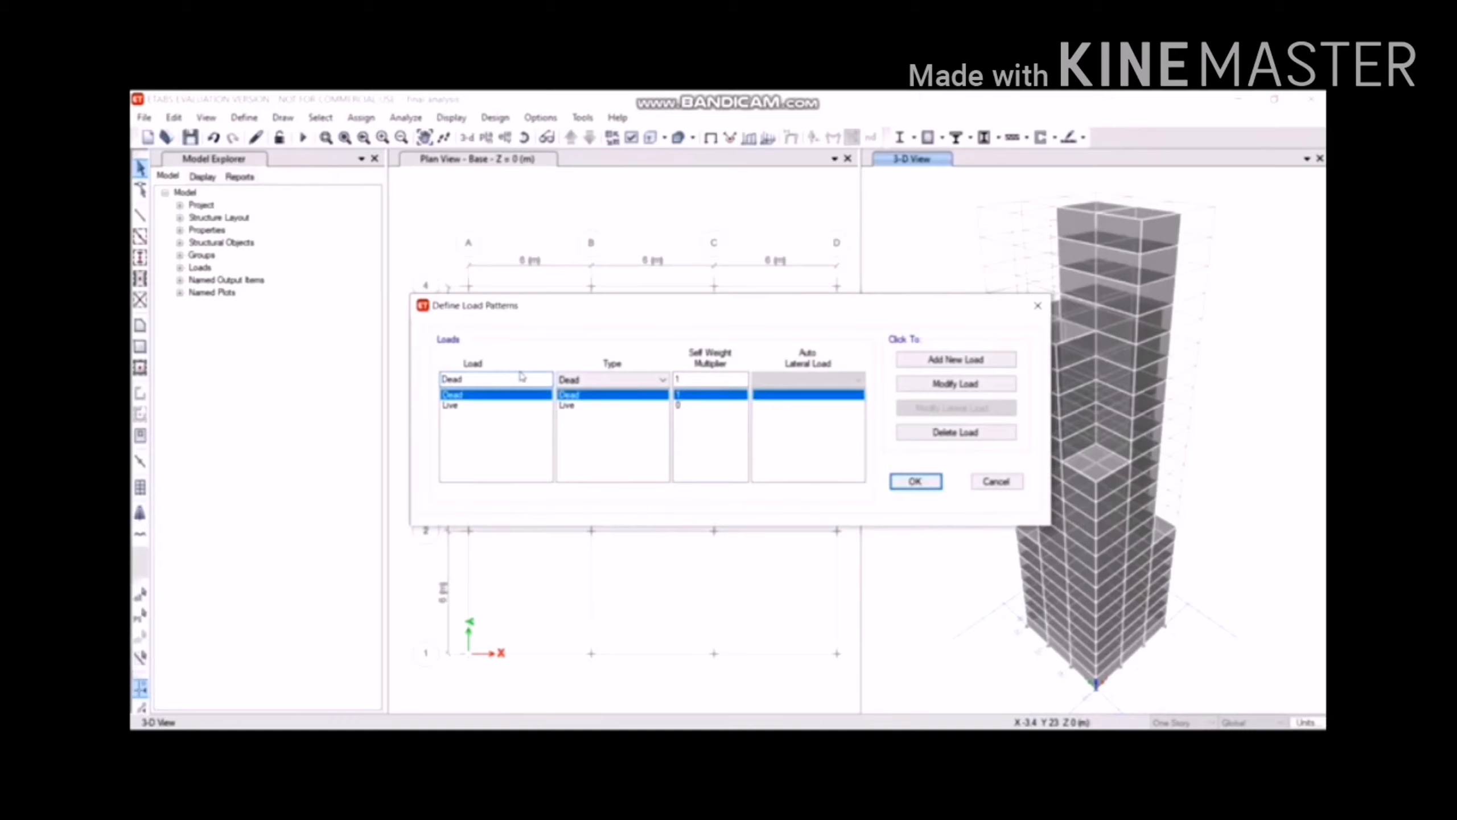
{"action": "double_click", "coordinate": [522, 378]}
{"action": "type", "text": "wind"}
{"action": "left_click", "coordinate": [665, 380]}
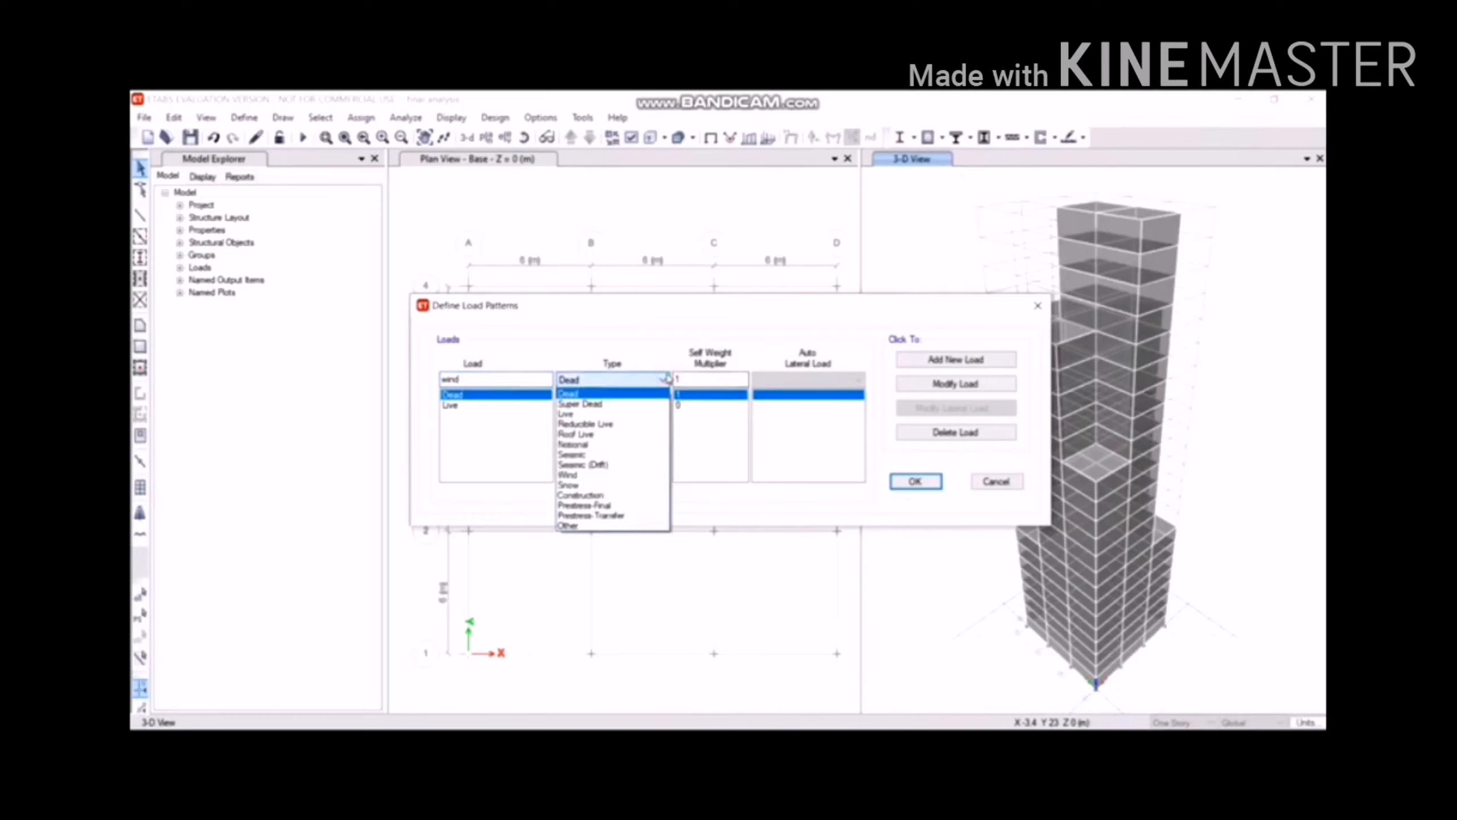
{"action": "key", "text": "w"}
Choose Indian IS875:1987 auto lateral load, add the pattern, and open its wind parameters.
{"action": "left_click", "coordinate": [666, 379]}
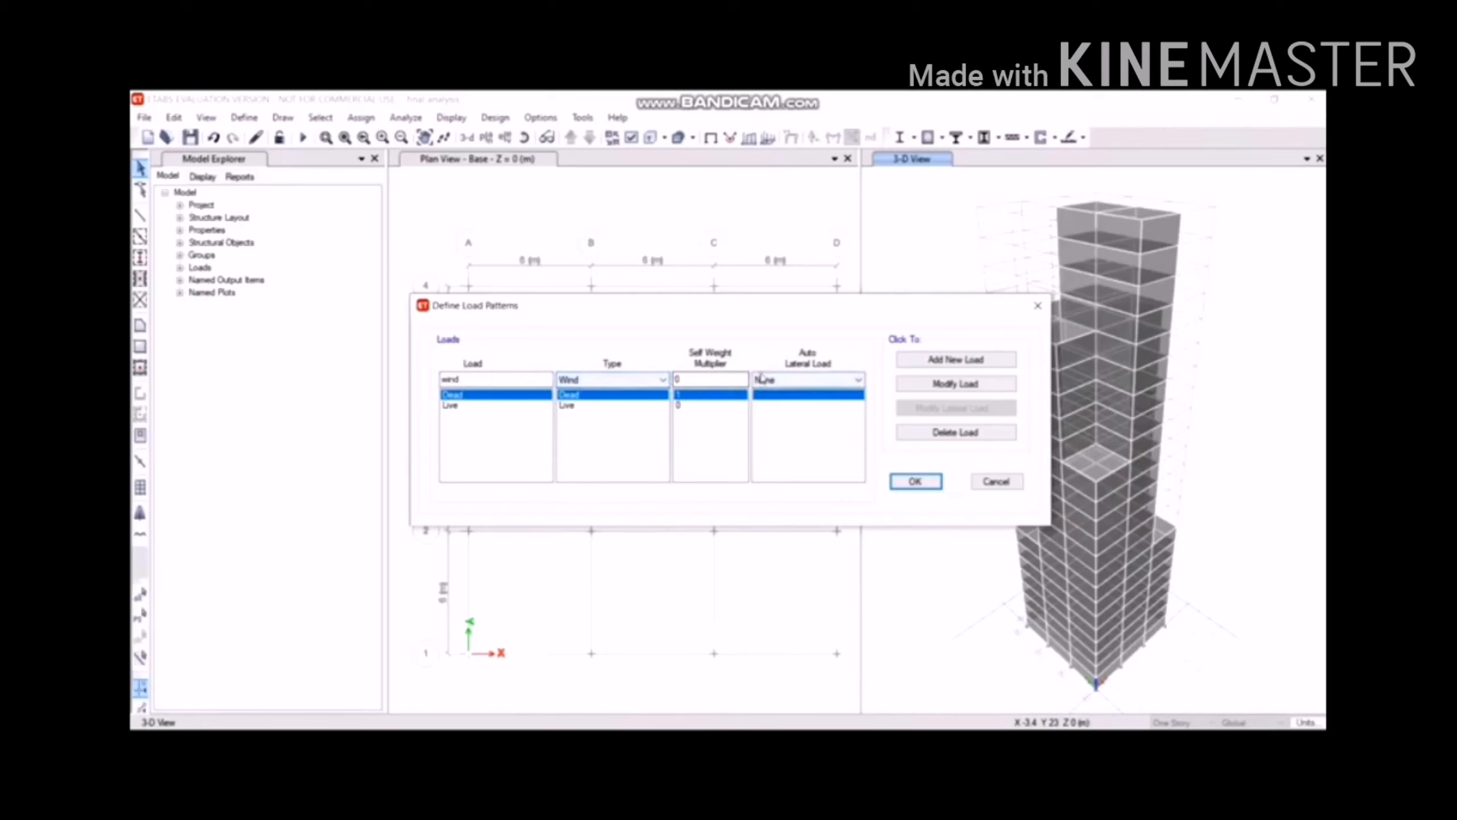
{"action": "left_click", "coordinate": [763, 379]}
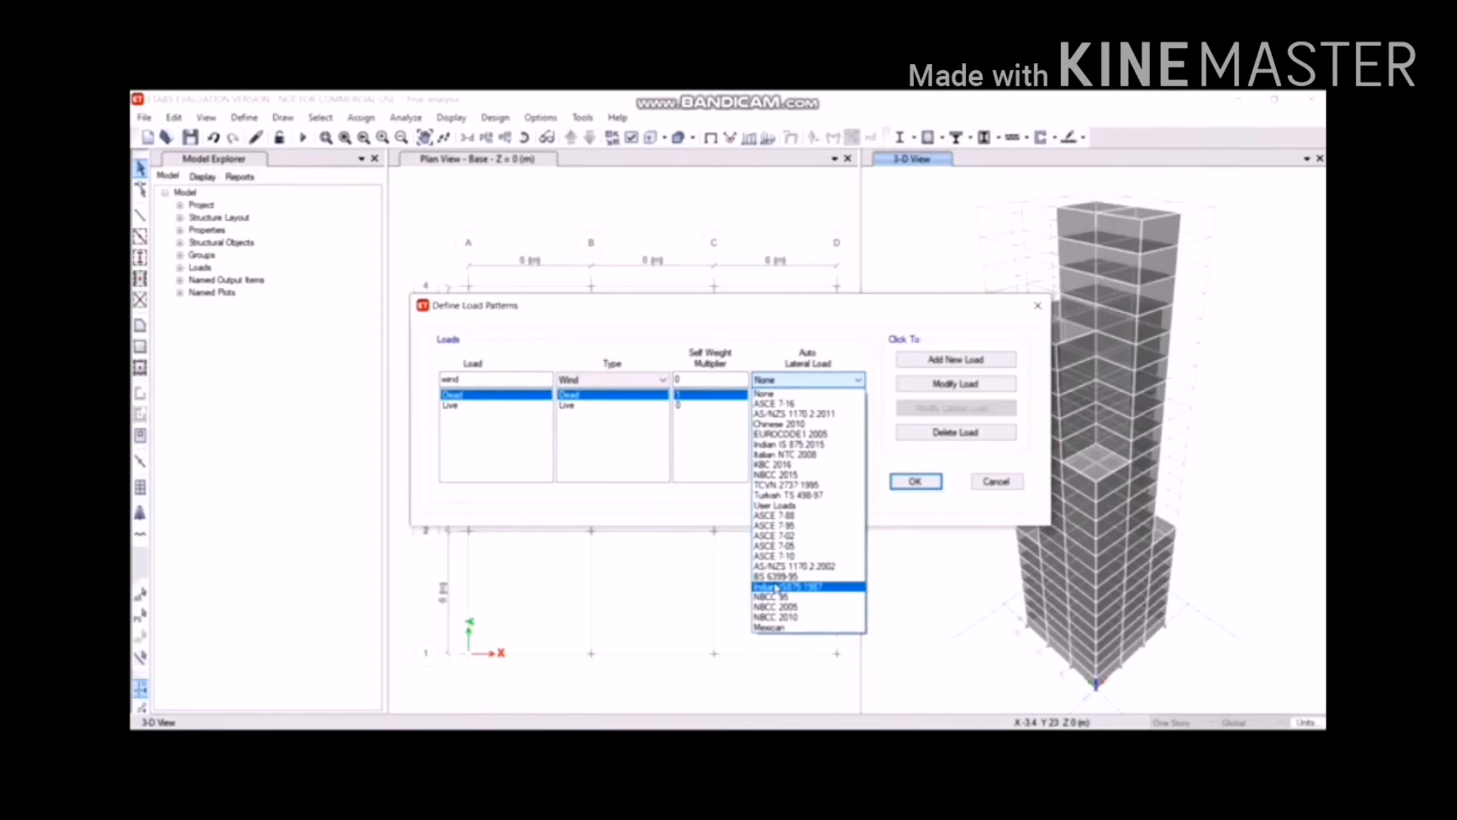
{"action": "left_click", "coordinate": [776, 587]}
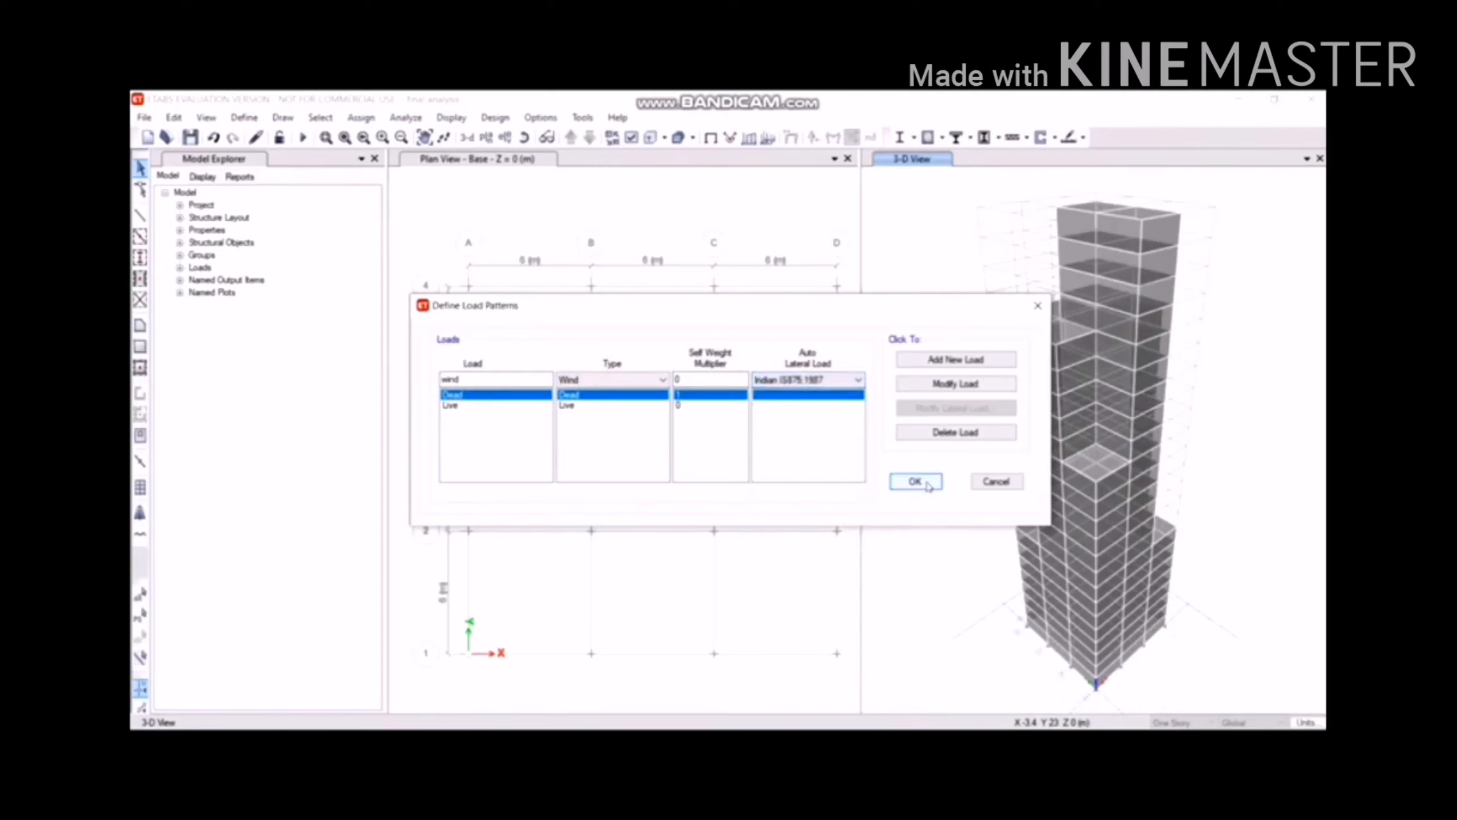
{"action": "left_click", "coordinate": [955, 359]}
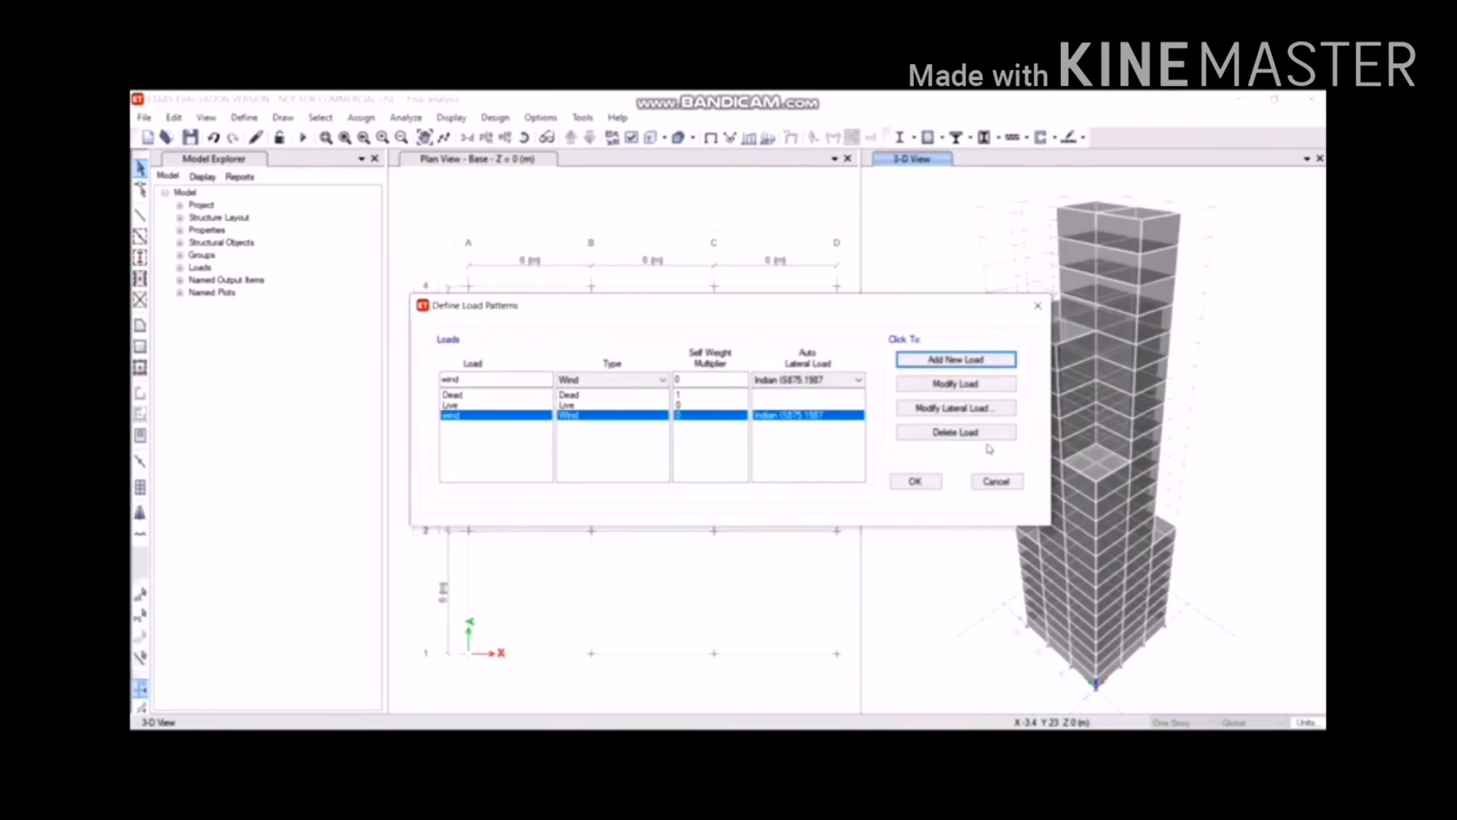
{"action": "left_click", "coordinate": [979, 409]}
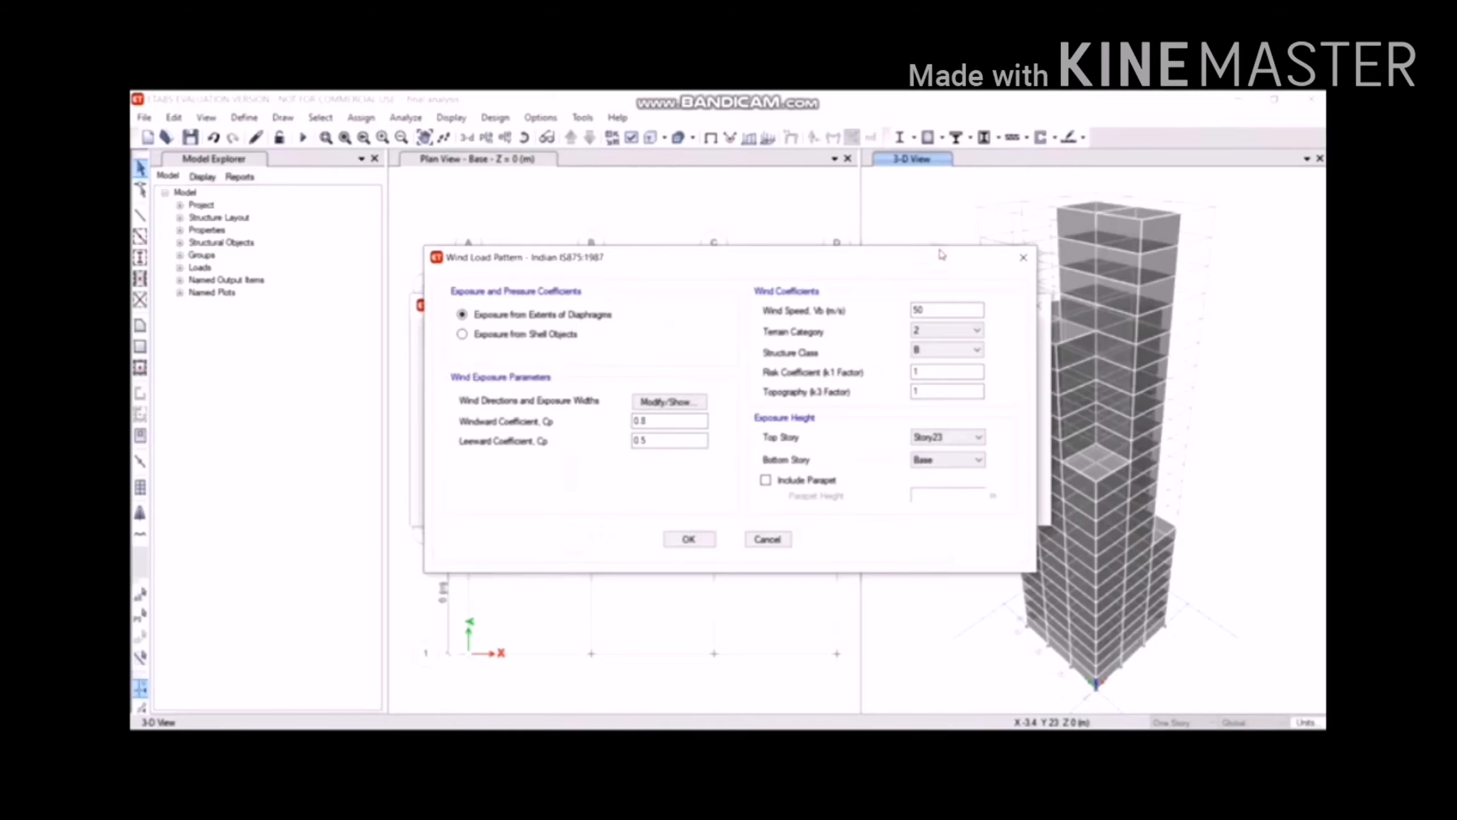
{"action": "left_click_drag", "start_coordinate": [941, 255], "coordinate": [950, 240]}
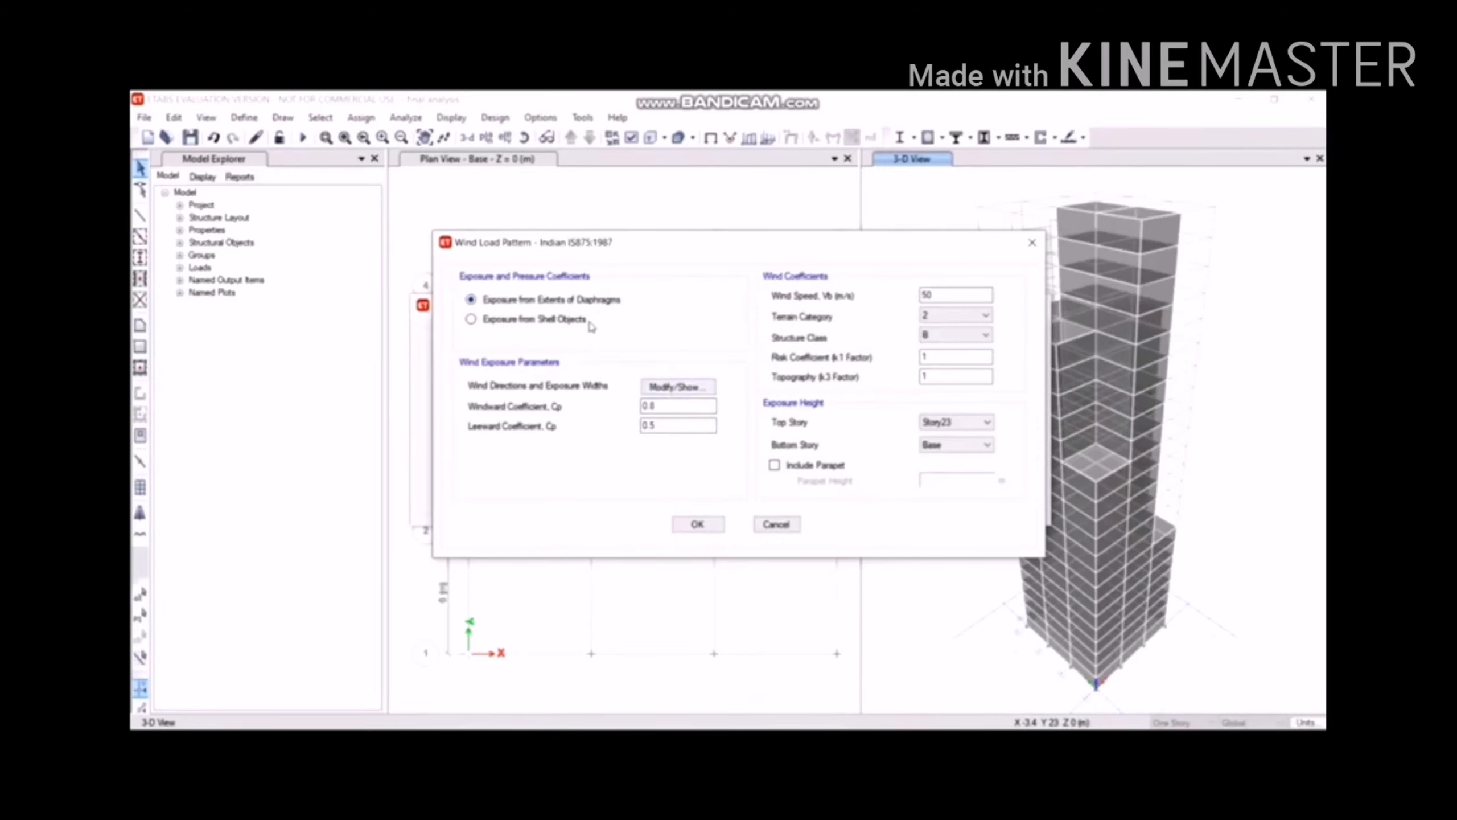
{"action": "left_click_drag", "start_coordinate": [612, 243], "coordinate": [841, 147]}
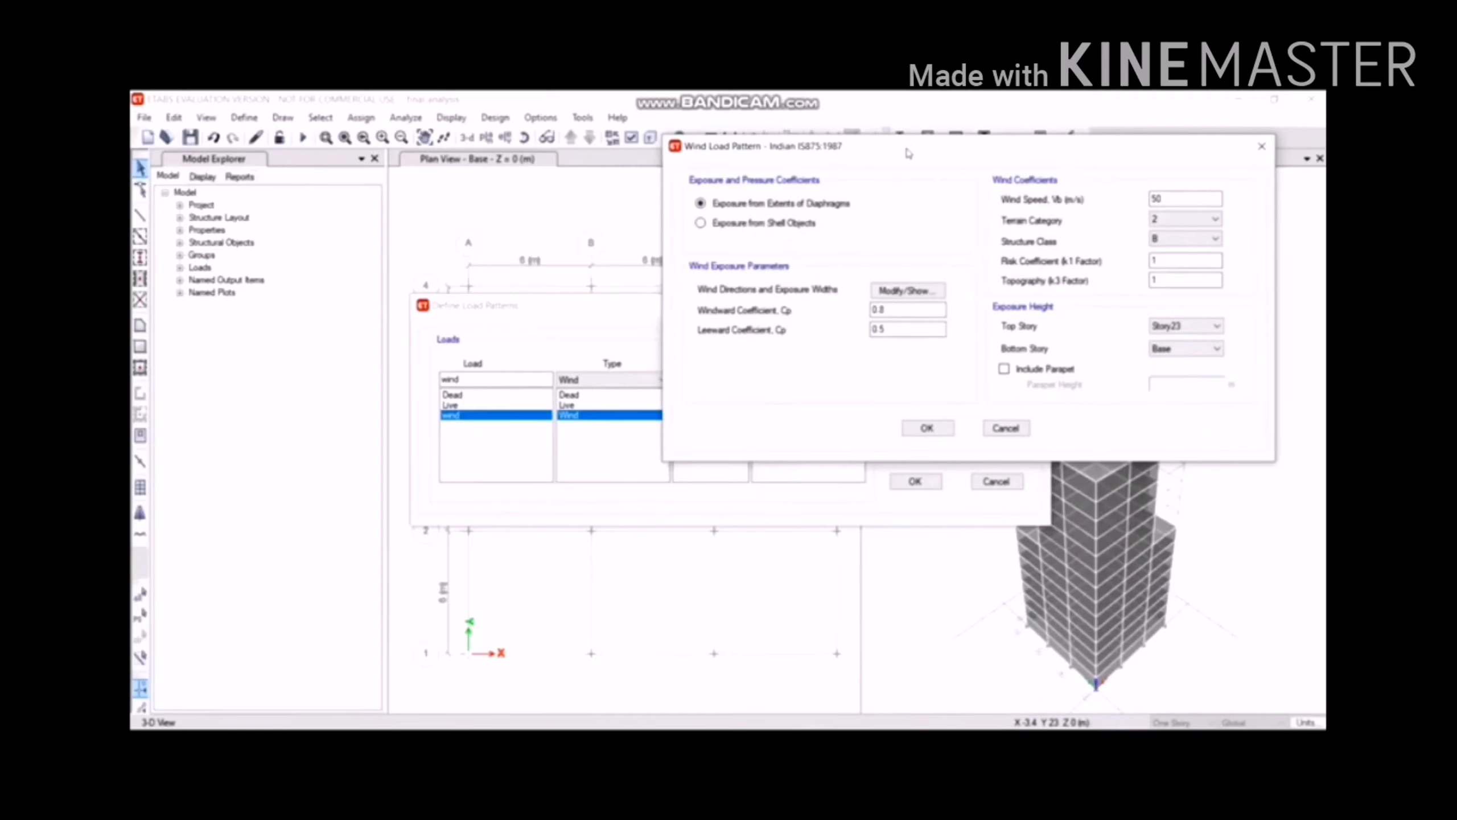
{"action": "left_click_drag", "start_coordinate": [904, 149], "coordinate": [699, 159]}
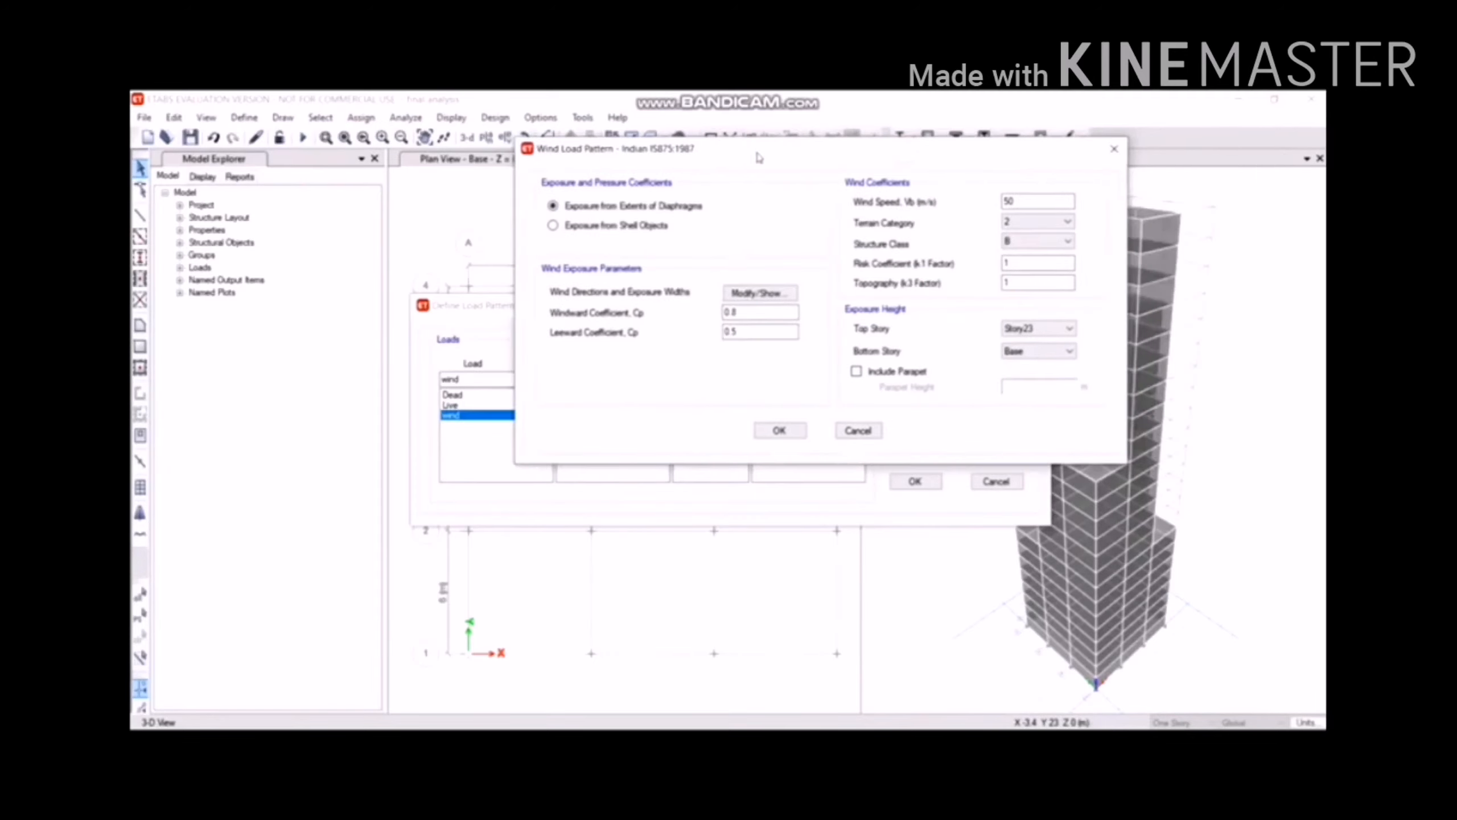
Set wind speed 33 m/s, terrain category 3 and structure class C, then confirm.
{"action": "left_click", "coordinate": [1039, 202]}
{"action": "double_click", "coordinate": [1038, 202]}
{"action": "type", "text": "33"}
{"action": "left_click", "coordinate": [1051, 223]}
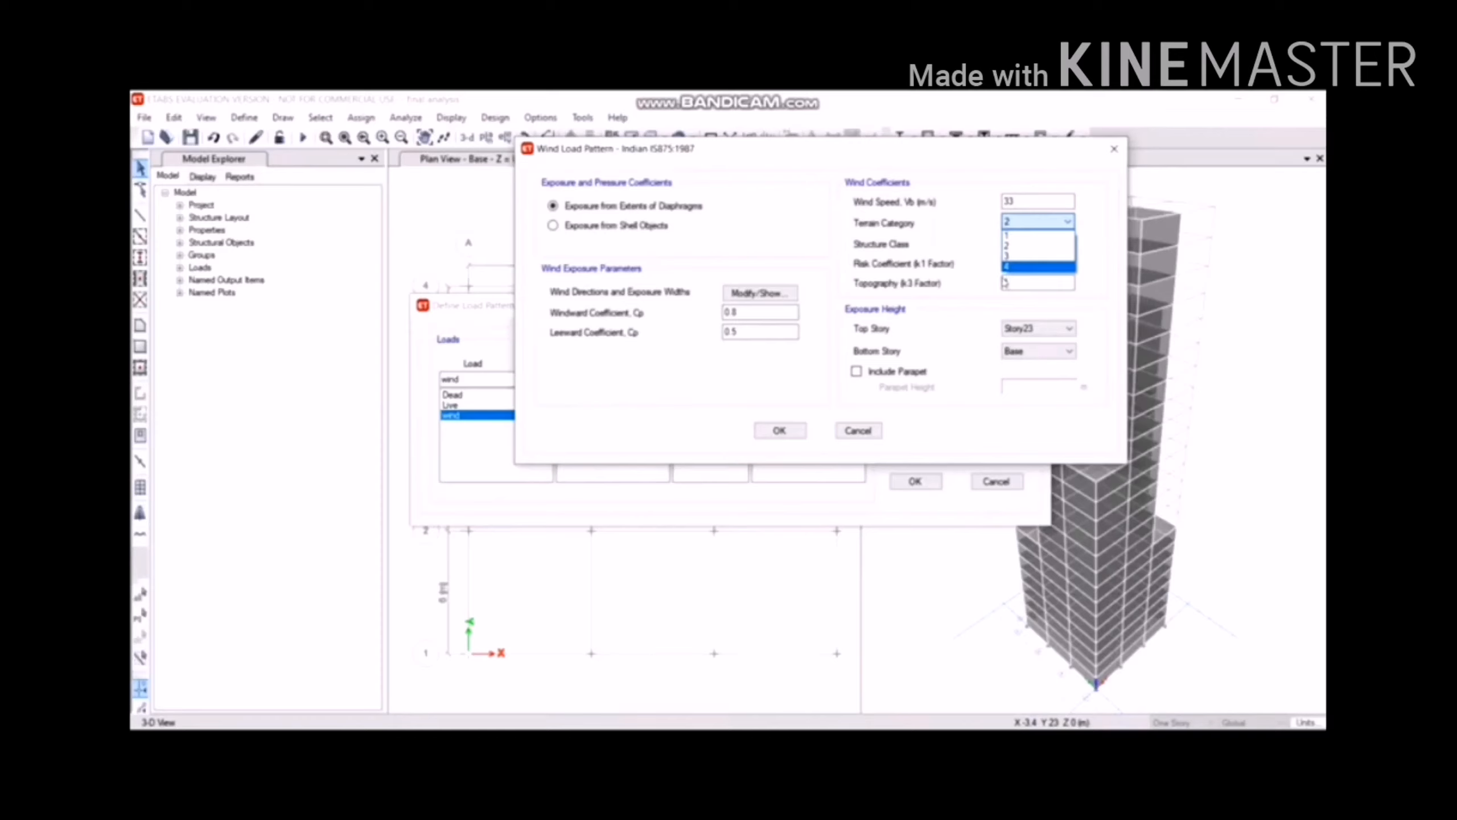
{"action": "left_click", "coordinate": [1022, 256]}
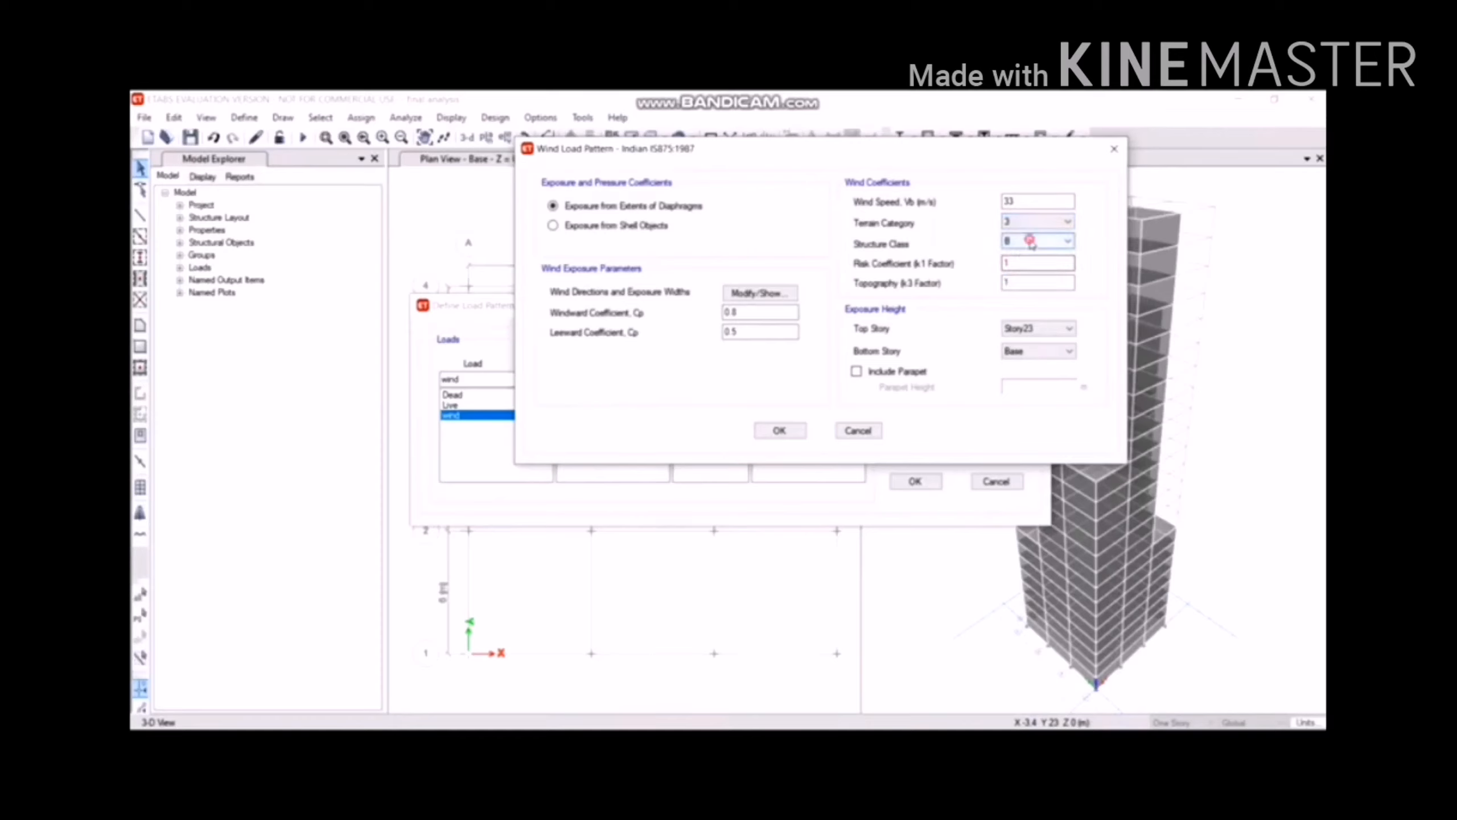
{"action": "left_click", "coordinate": [1030, 242]}
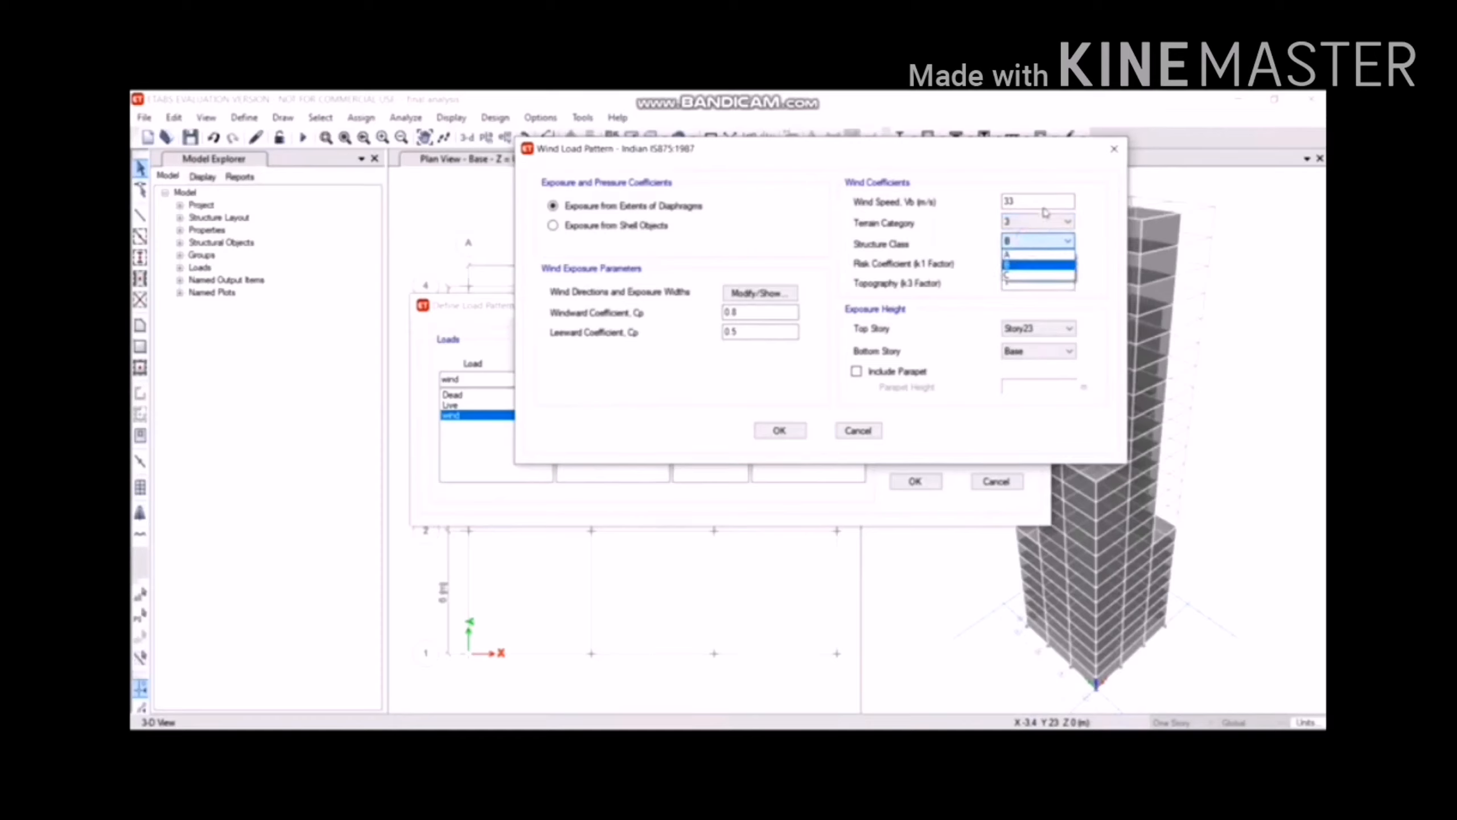
{"action": "left_click", "coordinate": [1049, 278]}
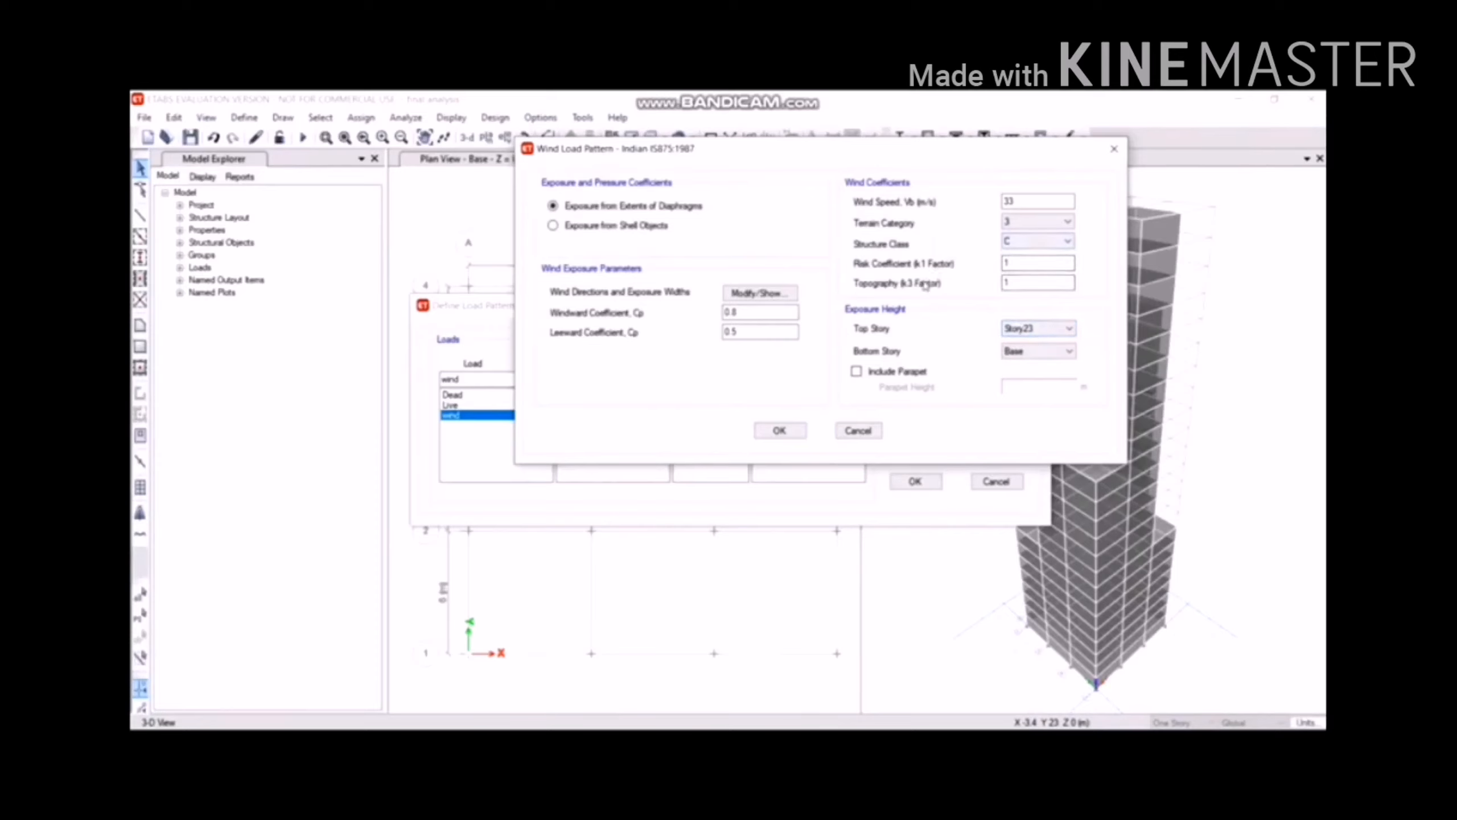
{"action": "left_click", "coordinate": [1033, 283]}
{"action": "left_click", "coordinate": [776, 428]}
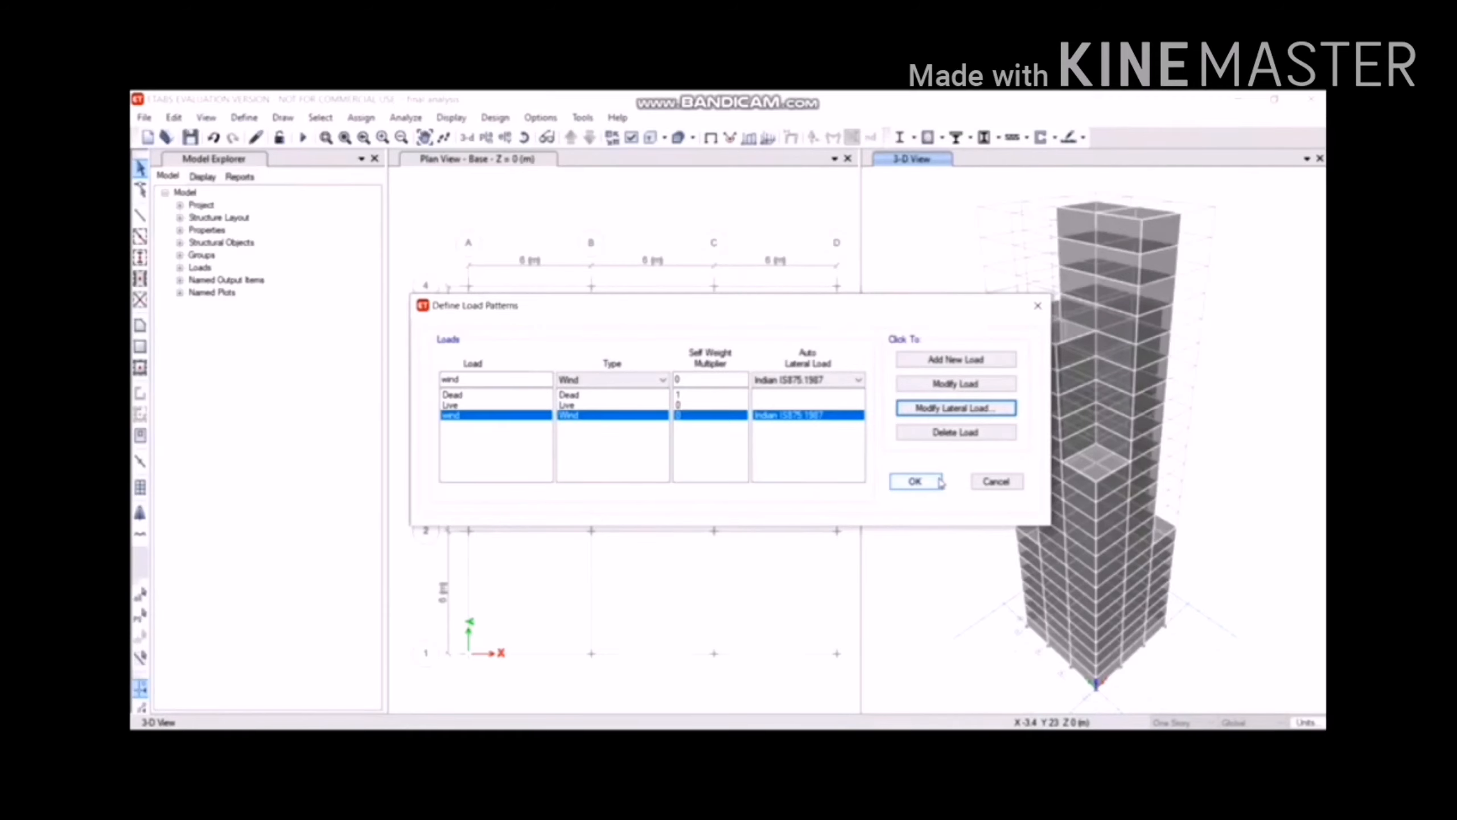
Accept the load patterns and display the elevation on grid line A.
{"action": "left_click", "coordinate": [940, 482]}
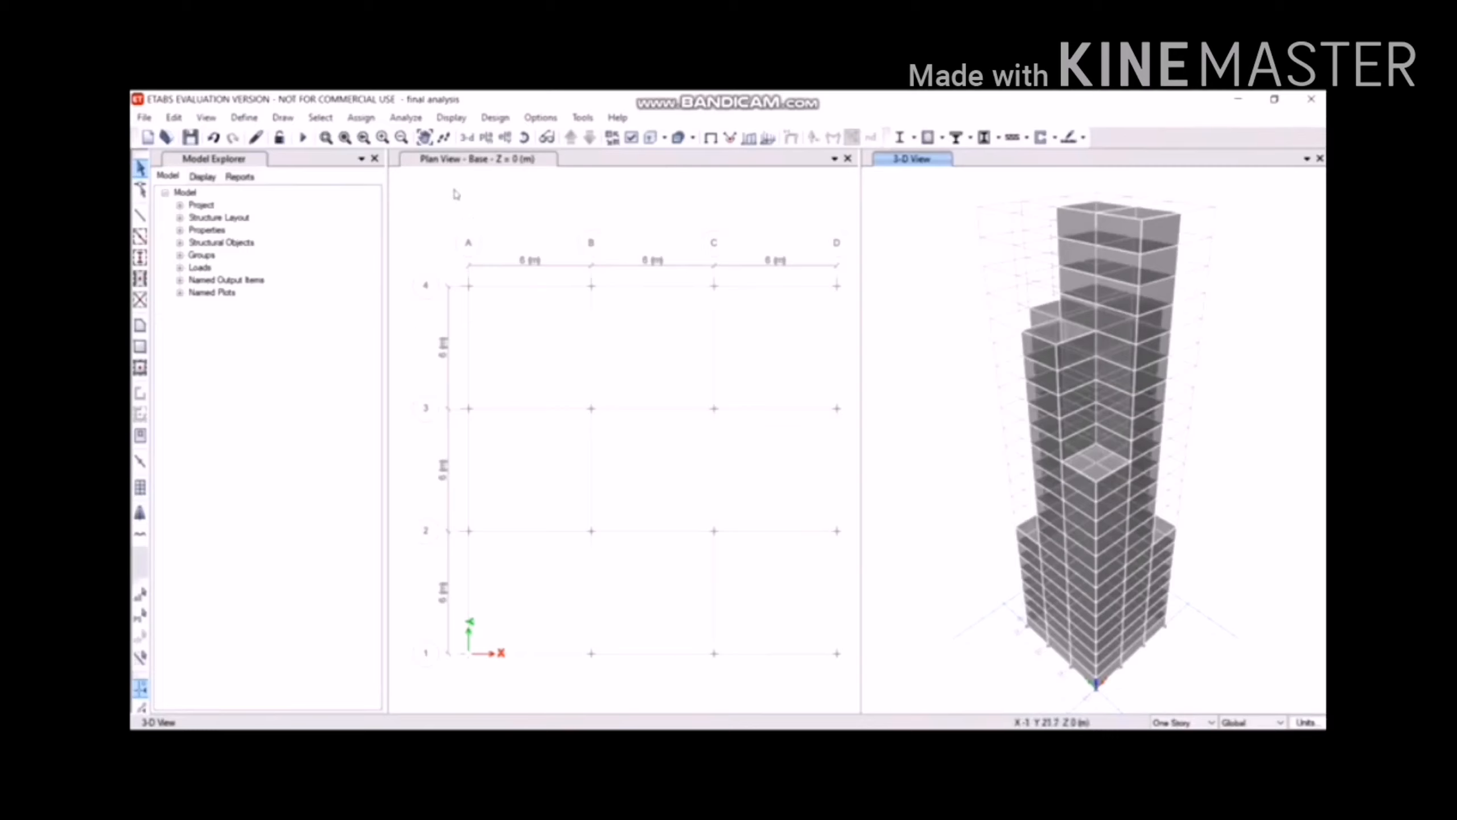
{"action": "left_click", "coordinate": [505, 136]}
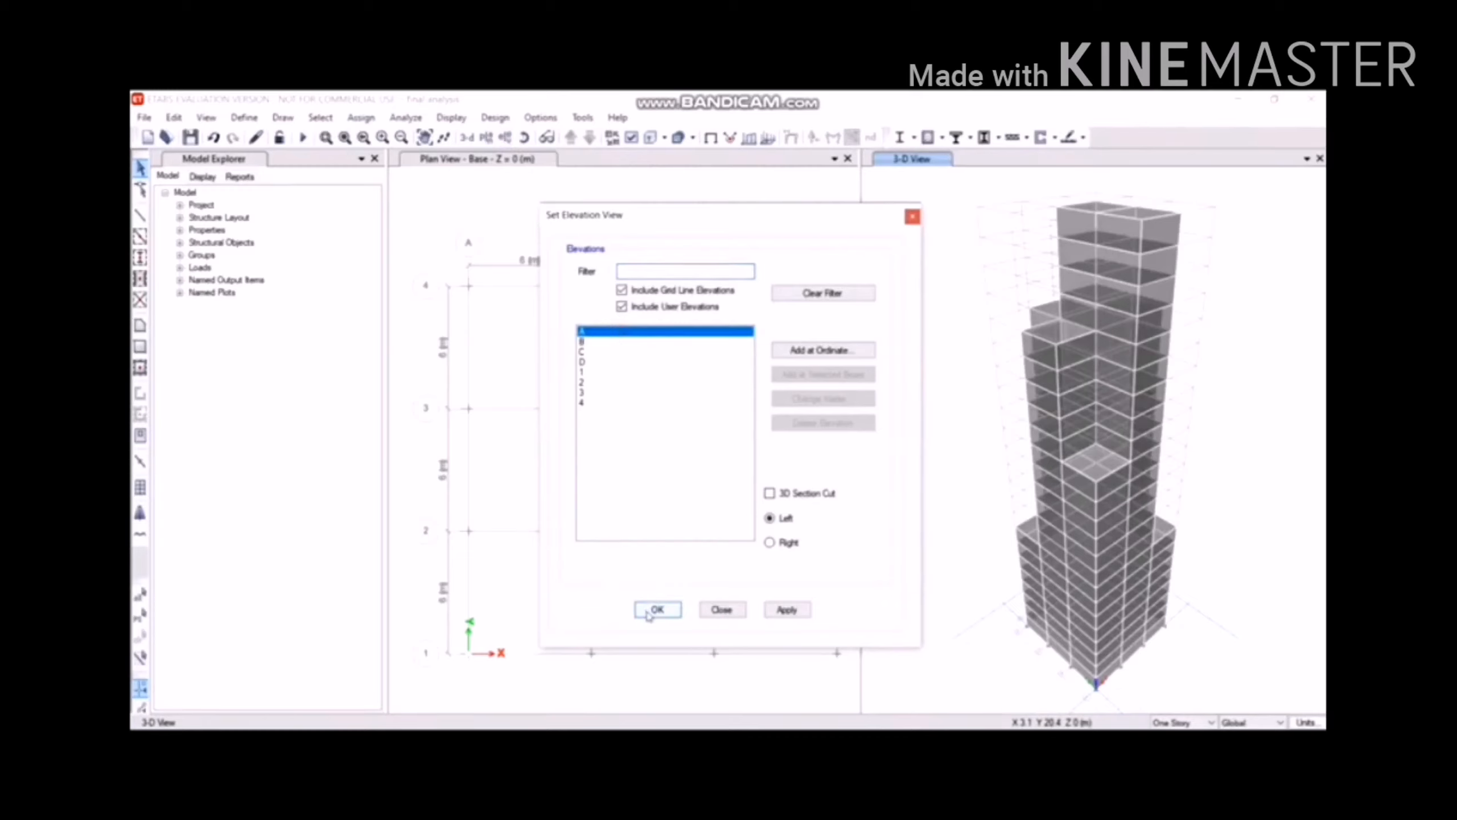
{"action": "left_click", "coordinate": [657, 610]}
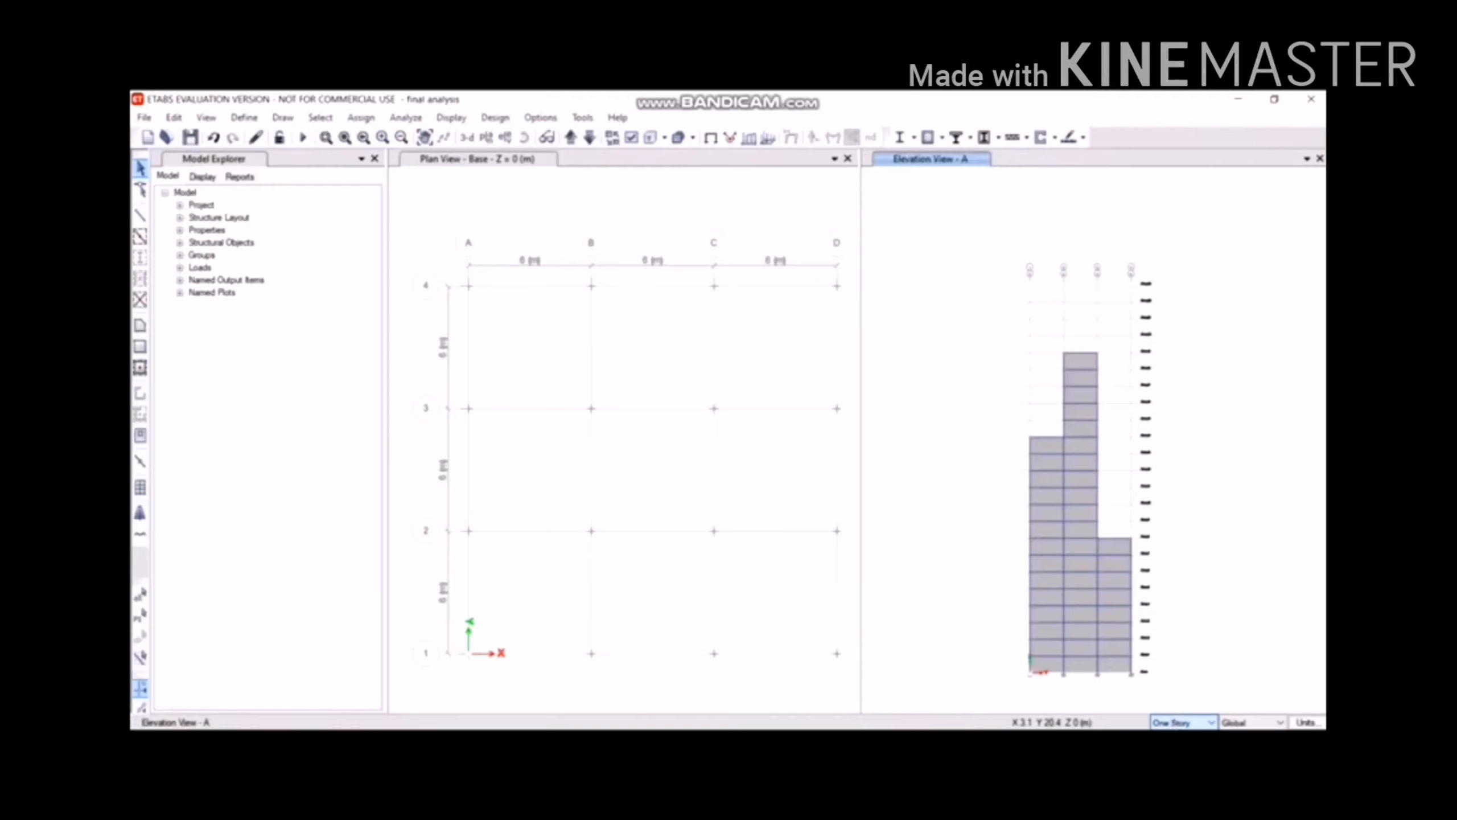
Enable All Stories selection and select the cladding shells in the two bottom bays.
{"action": "left_click", "coordinate": [1175, 745]}
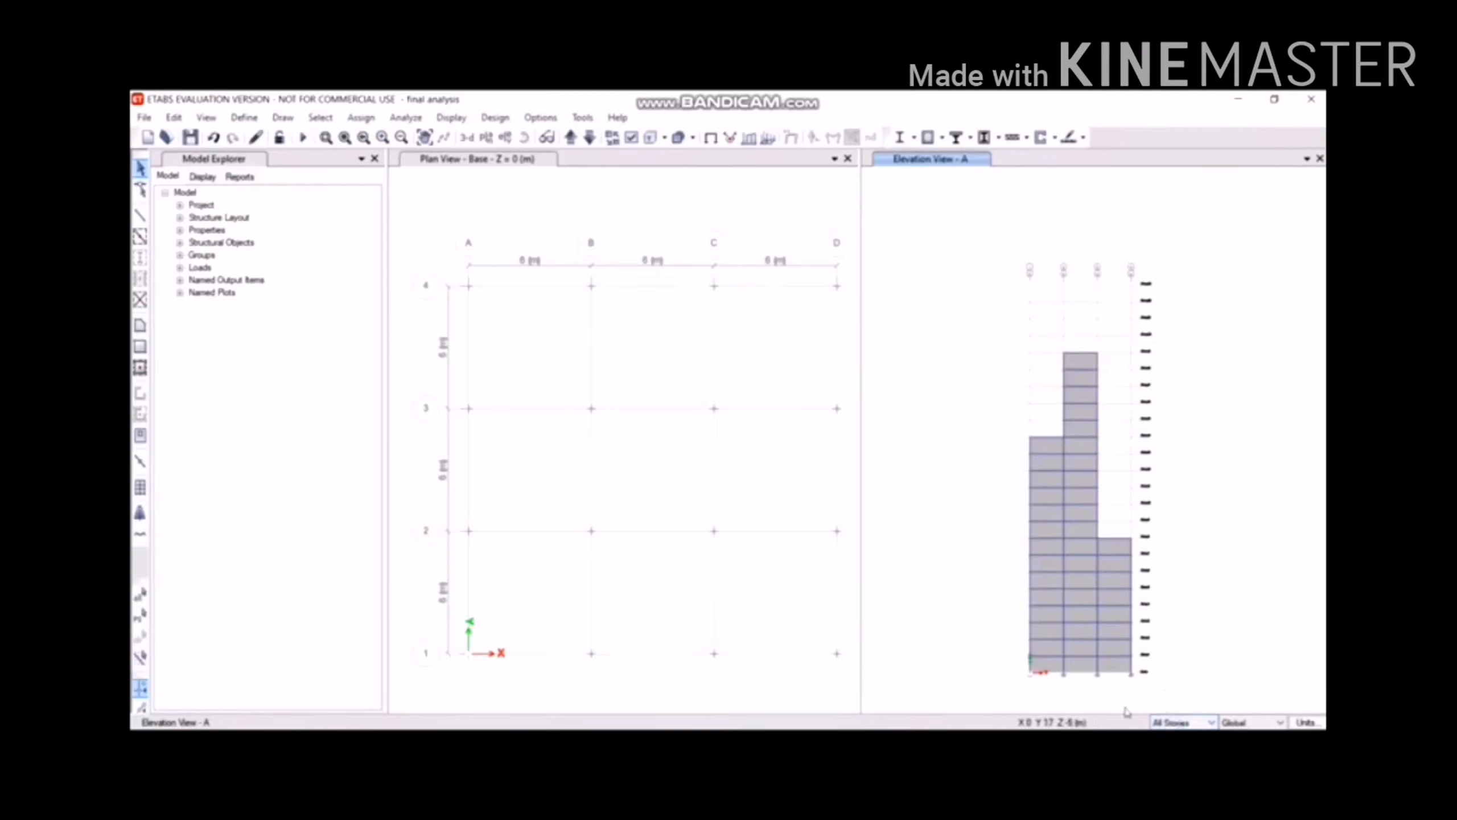
{"action": "left_click", "coordinate": [1114, 673]}
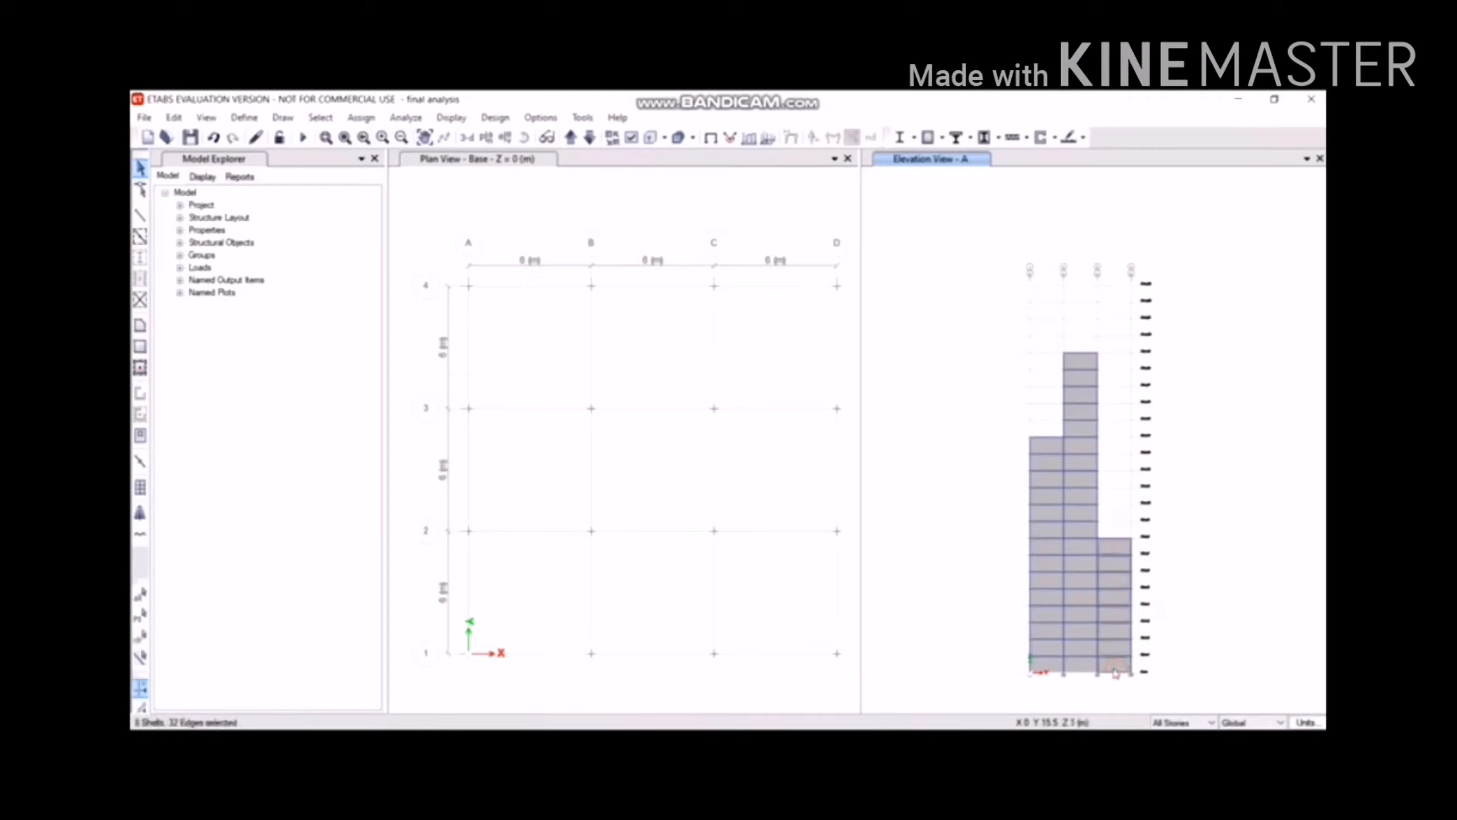
{"action": "left_click", "coordinate": [1056, 665]}
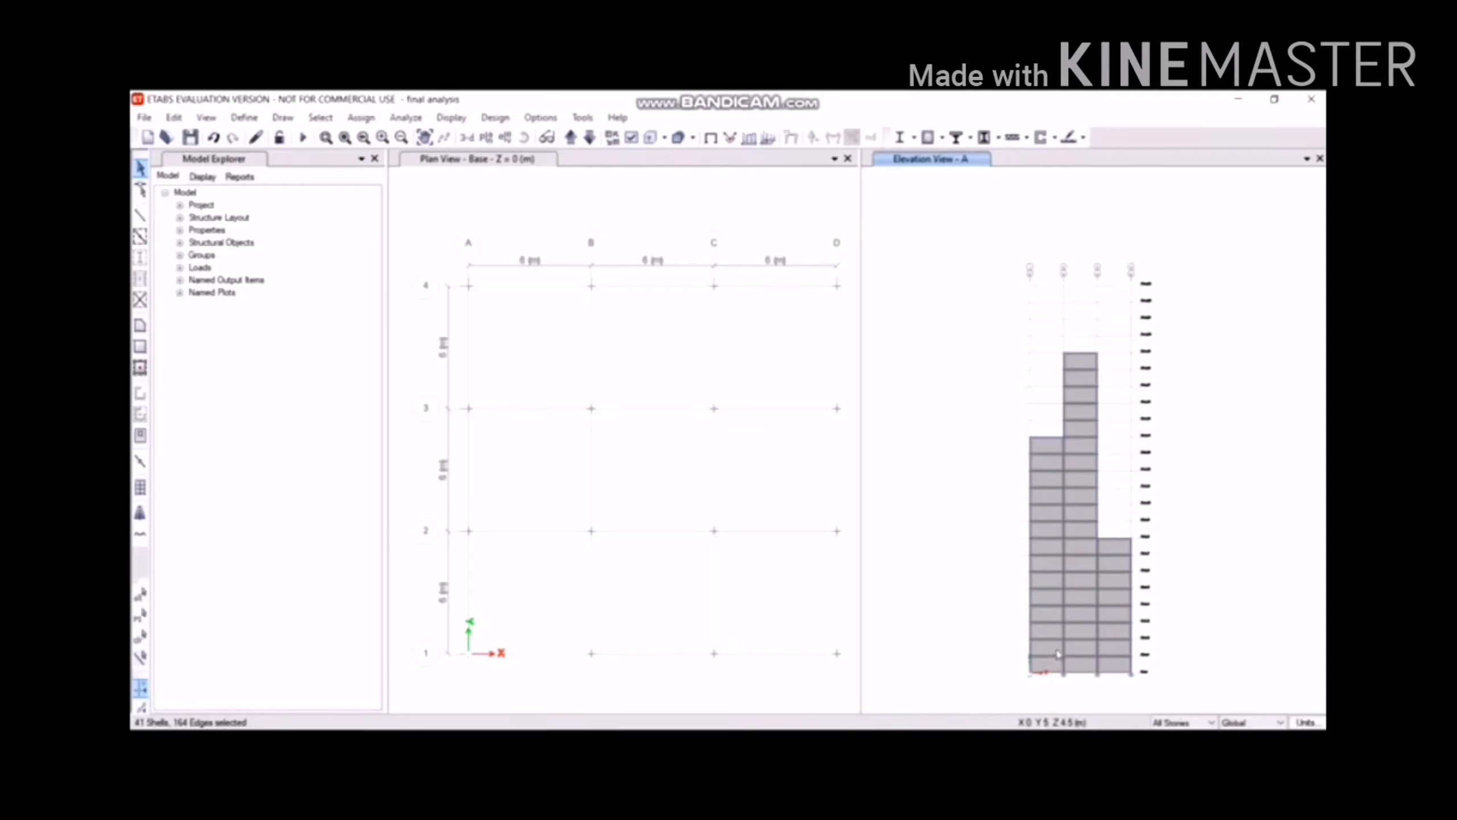
{"action": "left_click", "coordinate": [361, 117]}
Assign a windward Cp of 0.8 under the wind pattern to the selected grid A shells.
{"action": "mouse_move", "coordinate": [392, 126]}
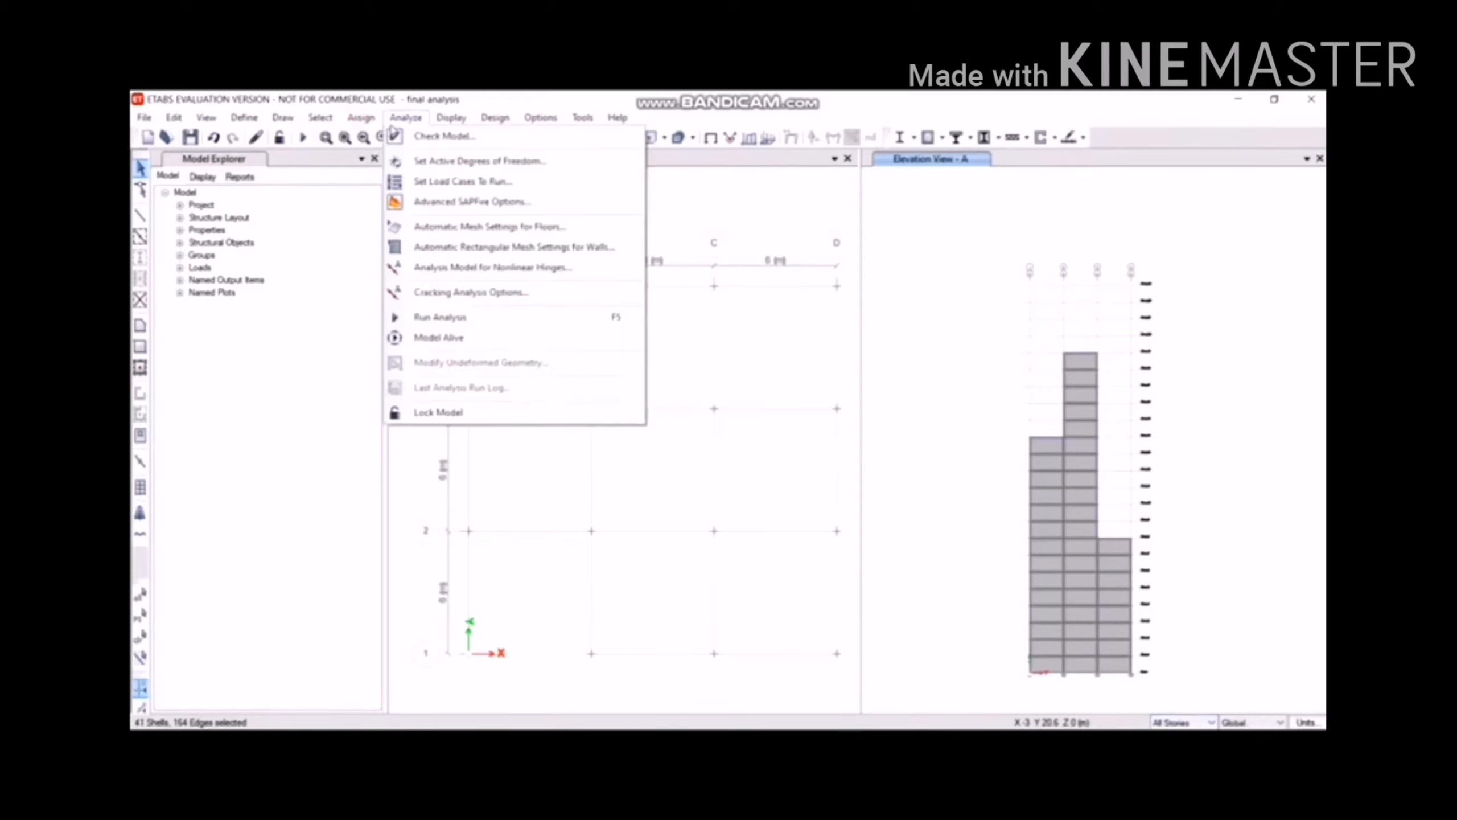
{"action": "key", "text": "Escape"}
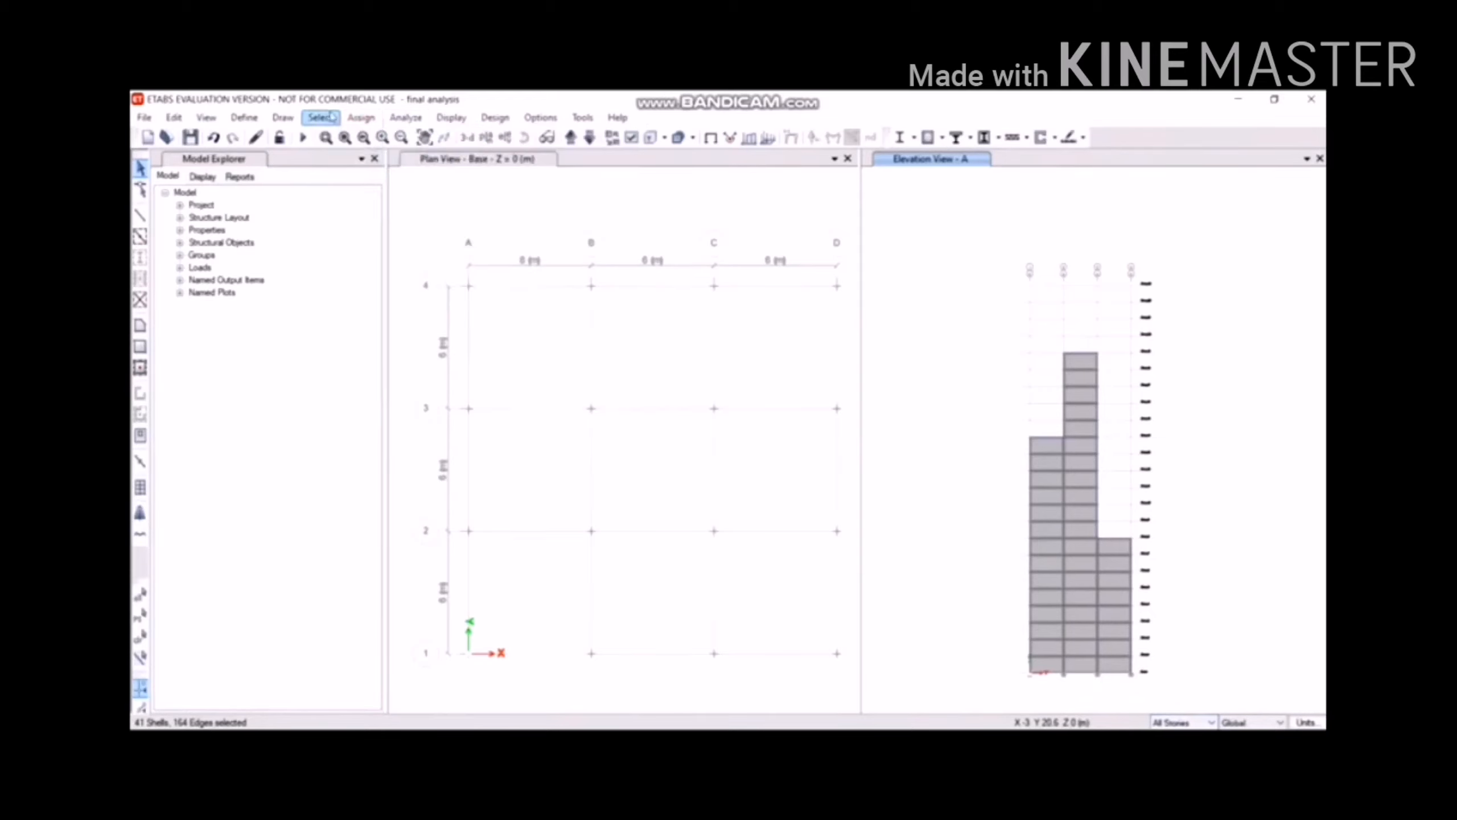
{"action": "left_click", "coordinate": [354, 117]}
{"action": "left_click", "coordinate": [354, 115]}
{"action": "left_click", "coordinate": [359, 117]}
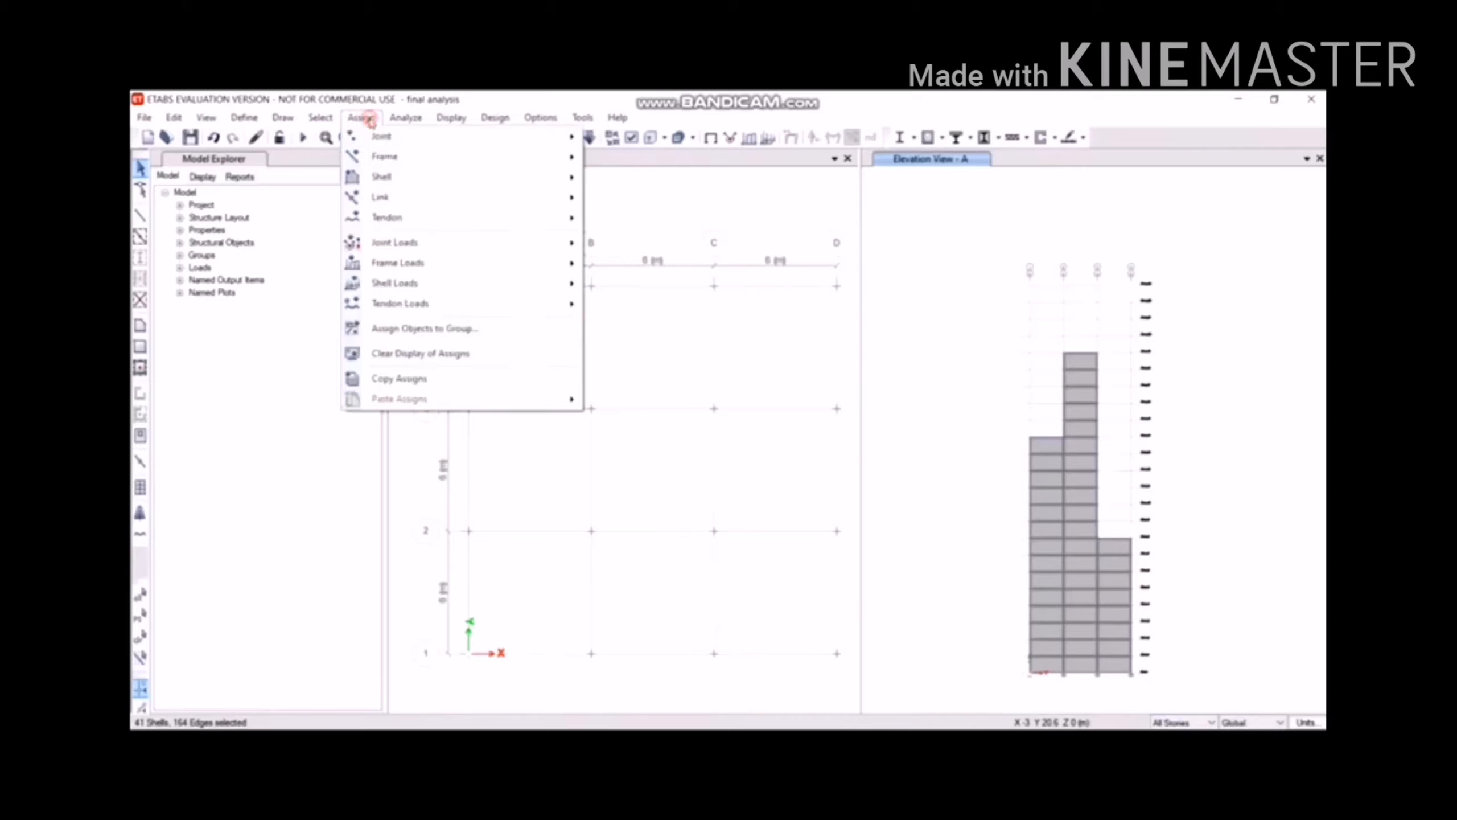
{"action": "mouse_move", "coordinate": [412, 283]}
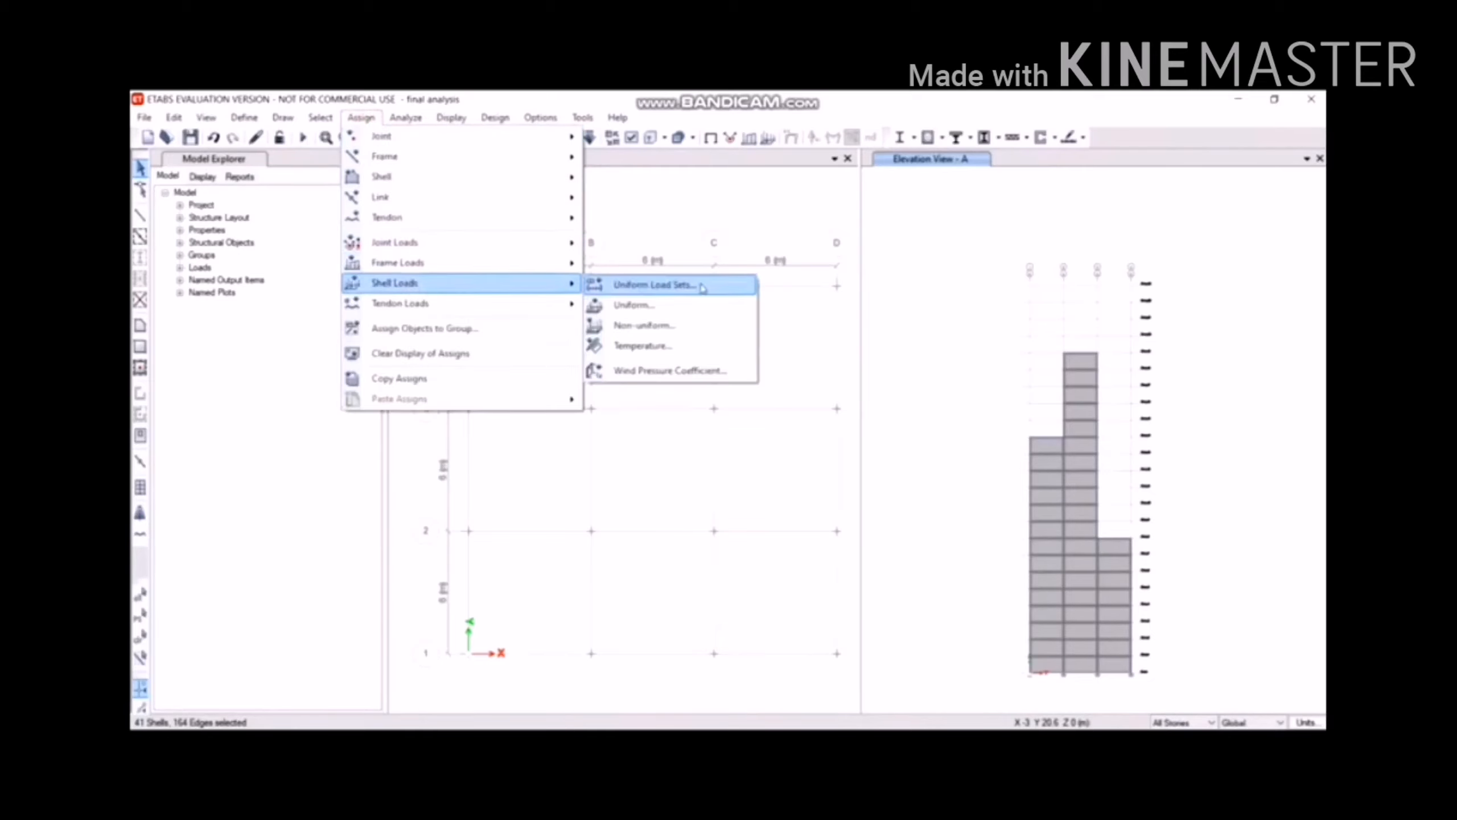
{"action": "left_click", "coordinate": [715, 372]}
{"action": "left_click", "coordinate": [693, 422]}
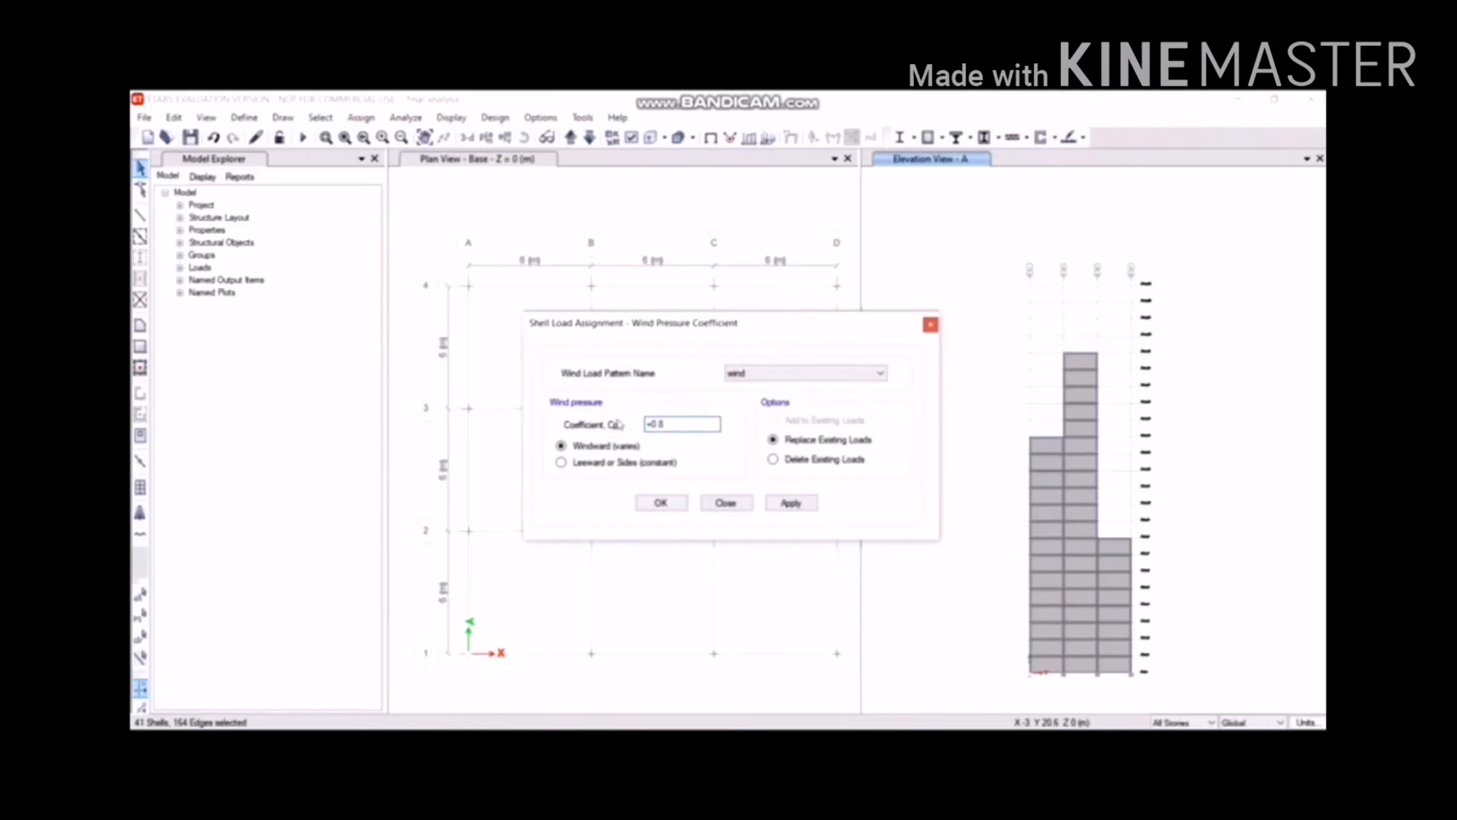
{"action": "left_click", "coordinate": [790, 503]}
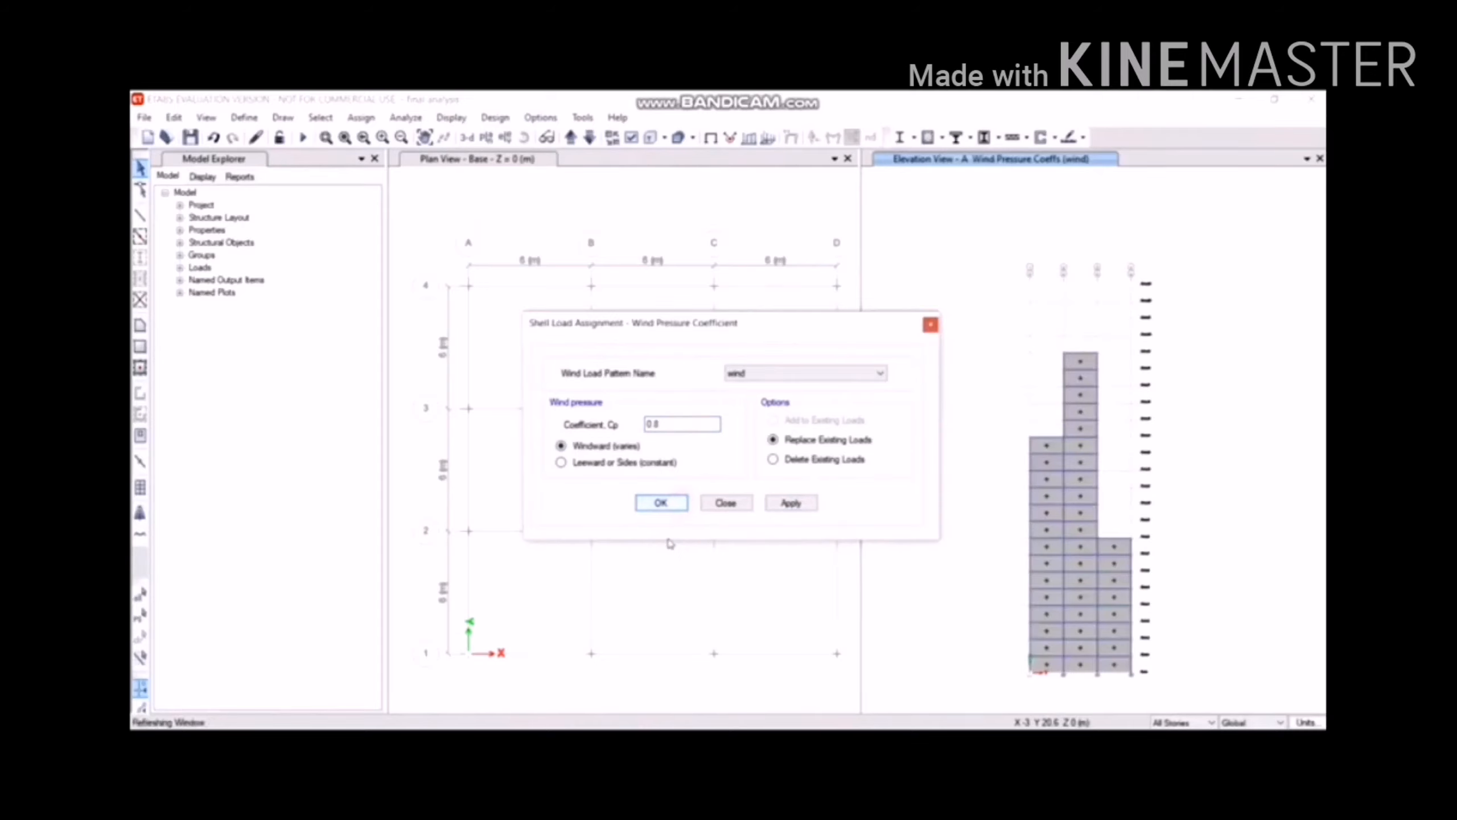
{"action": "left_click", "coordinate": [659, 502]}
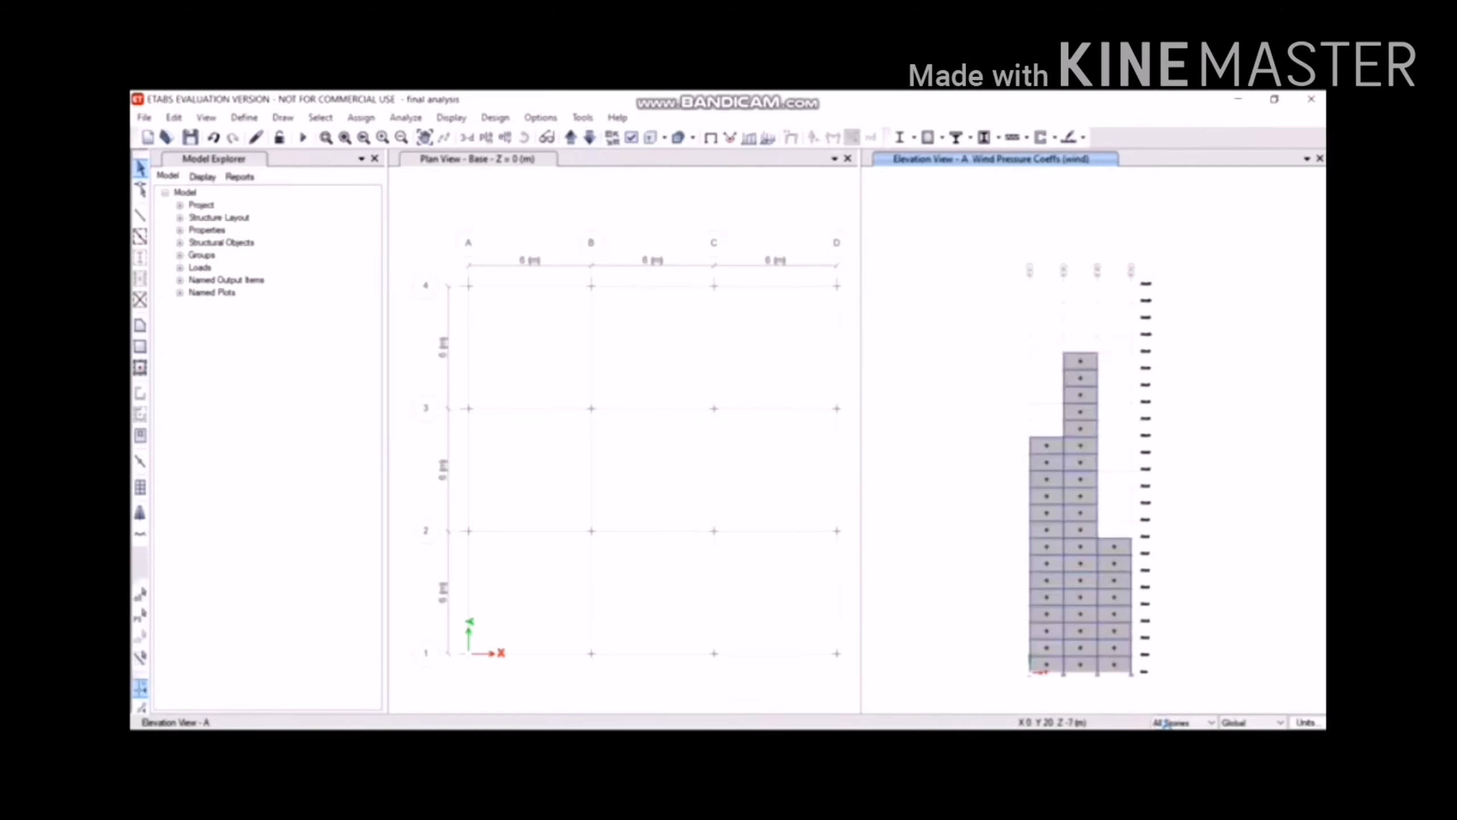
Display the grid line B elevation and select its wall panels.
{"action": "left_click", "coordinate": [506, 138]}
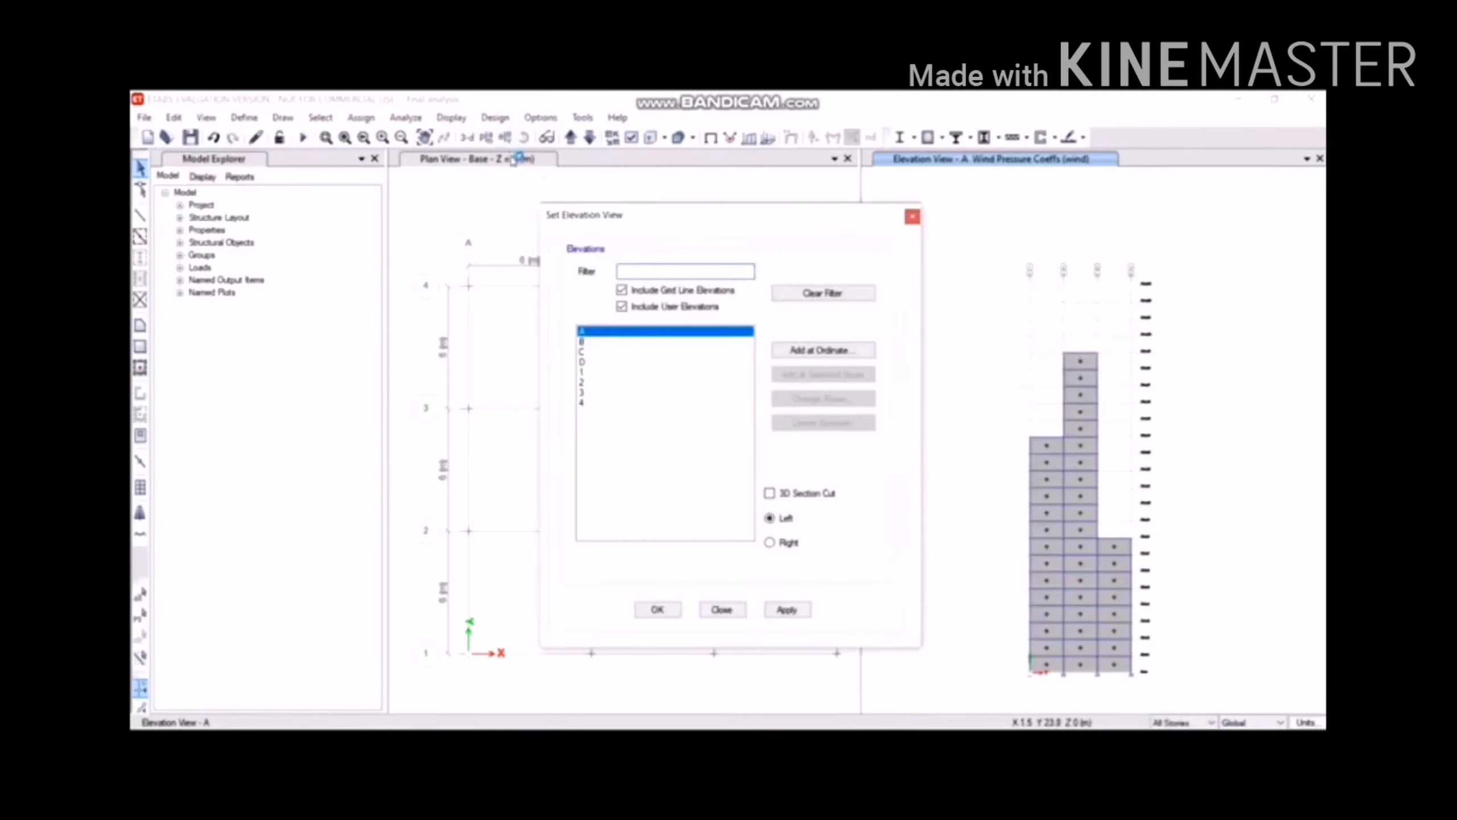
{"action": "left_click", "coordinate": [600, 342]}
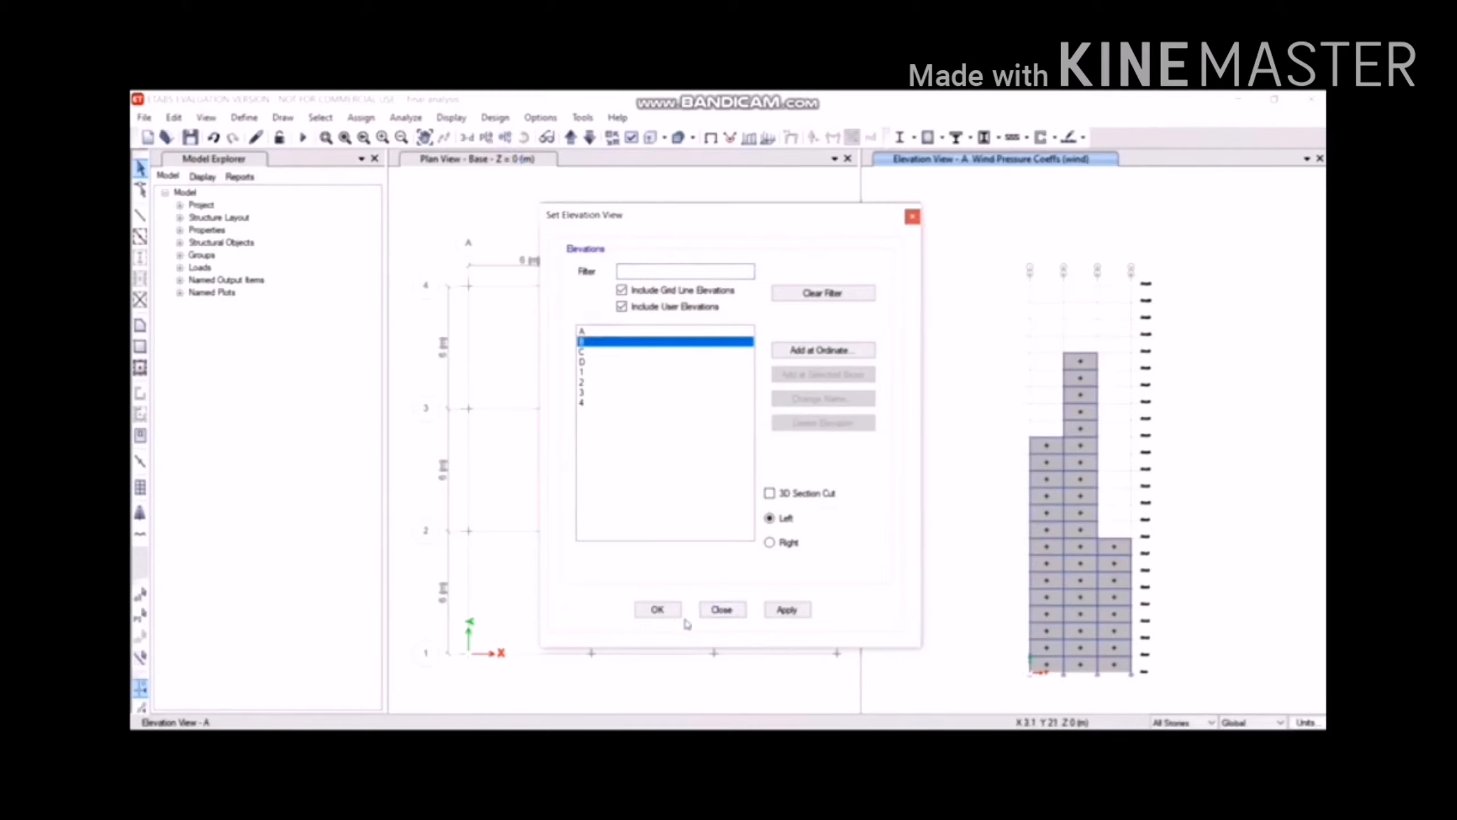
{"action": "left_click", "coordinate": [665, 609]}
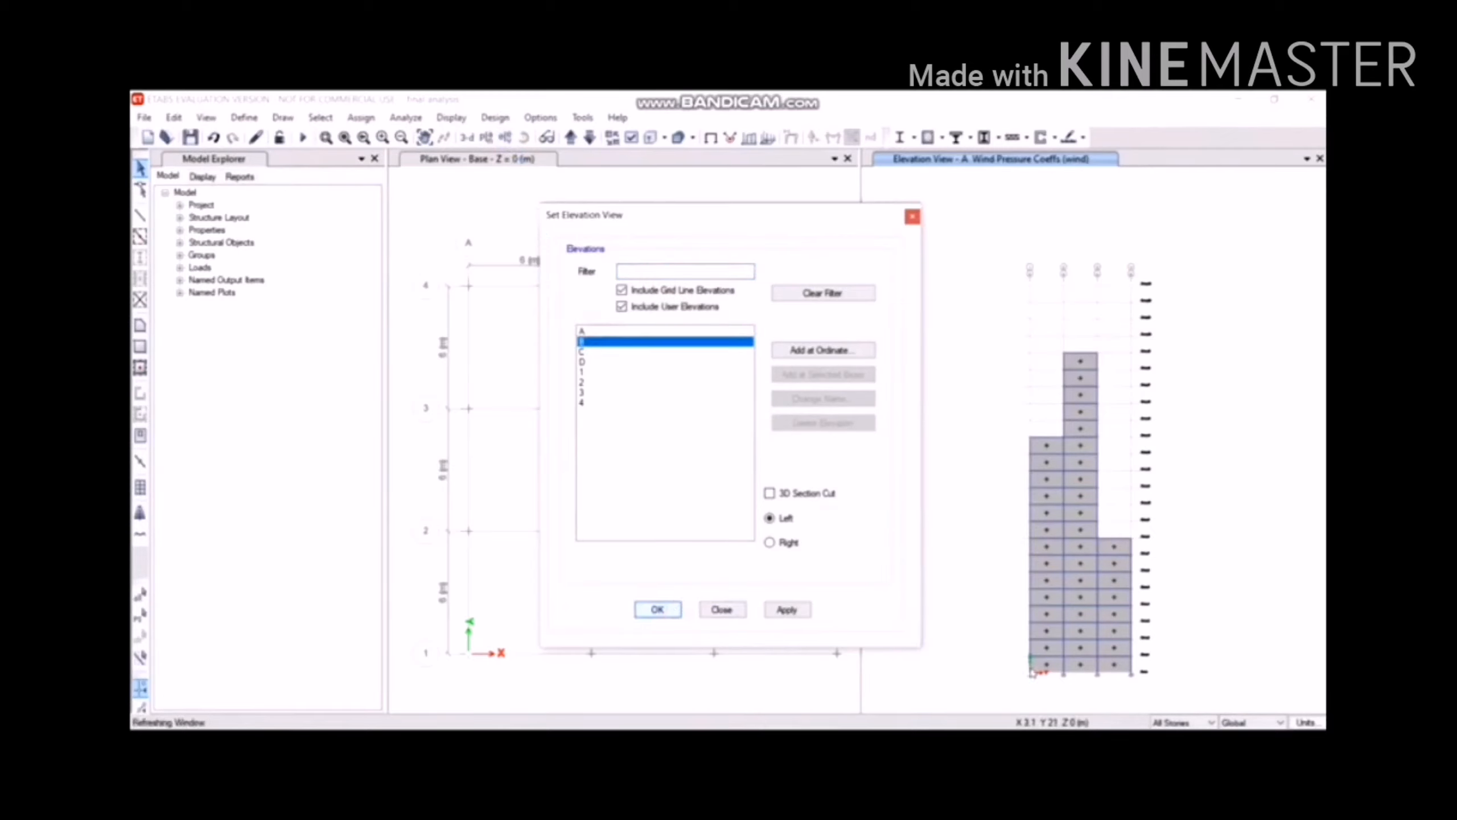
{"action": "left_click", "coordinate": [1122, 495]}
{"action": "left_click", "coordinate": [1076, 342]}
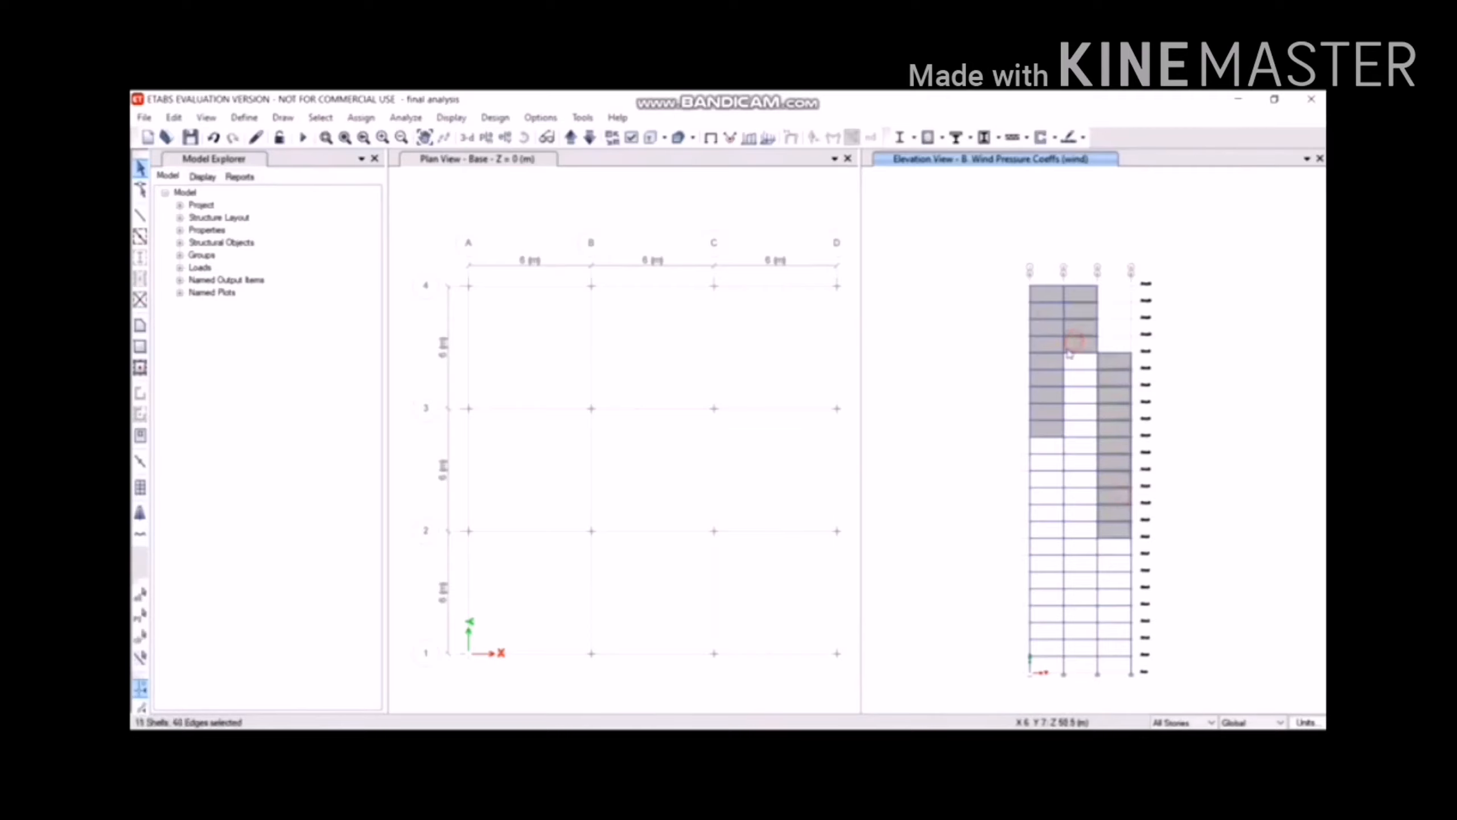
{"action": "left_click", "coordinate": [1041, 346]}
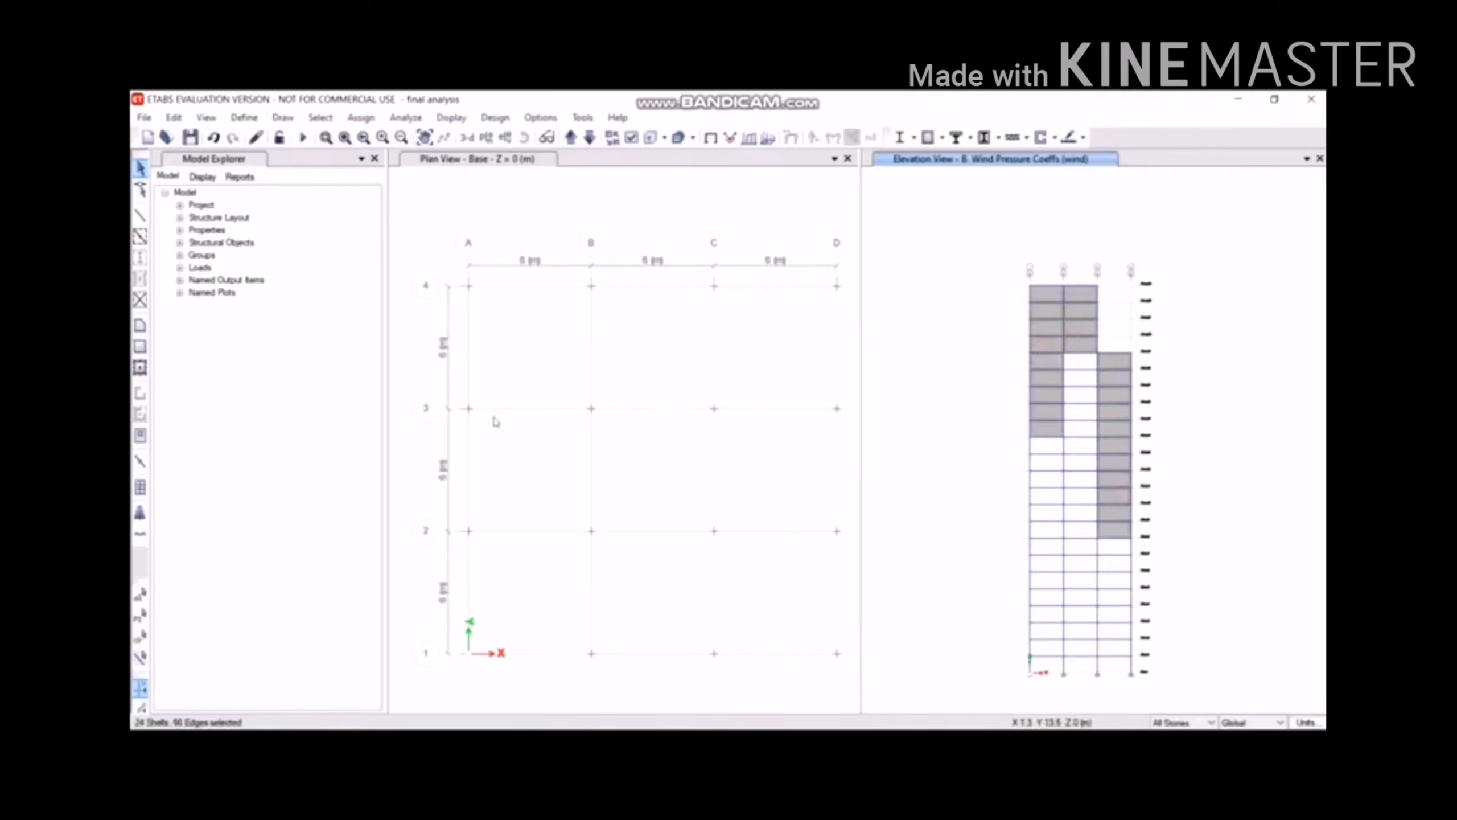
Assign a windward Cp of 0.8 under the wind pattern to the selected panels.
{"action": "left_click", "coordinate": [361, 118]}
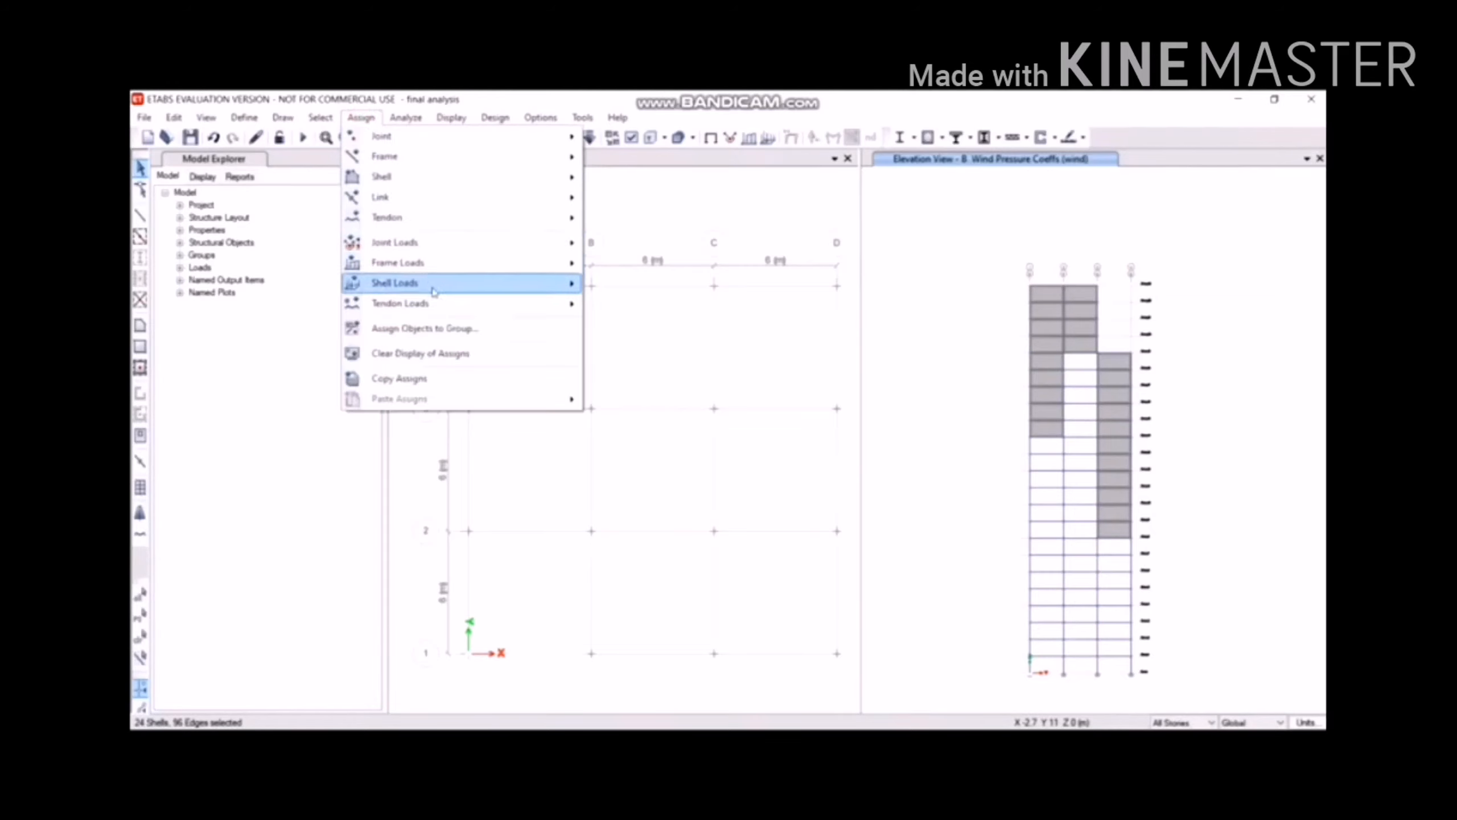
{"action": "mouse_move", "coordinate": [439, 281]}
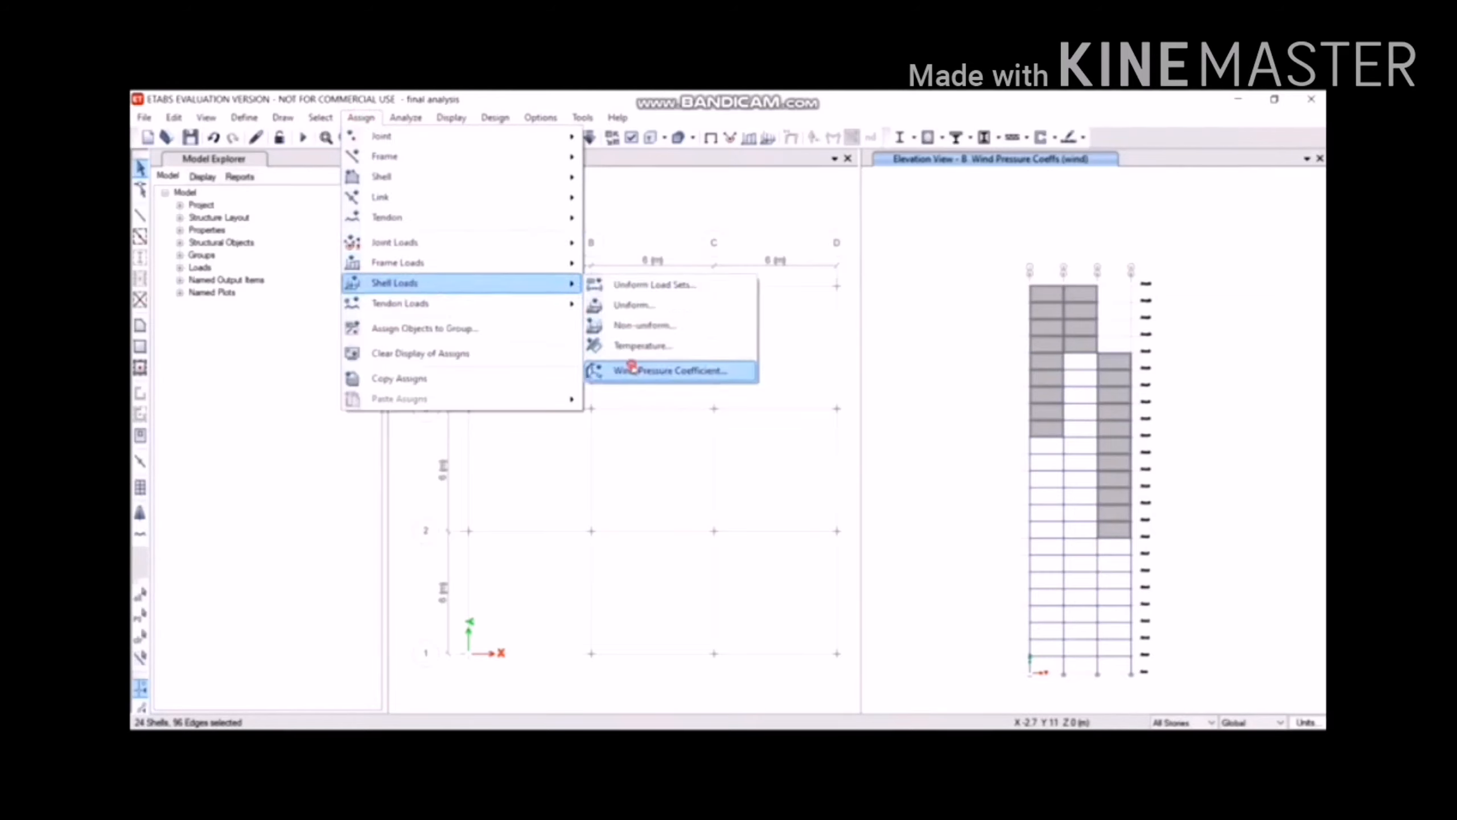
{"action": "left_click", "coordinate": [631, 369]}
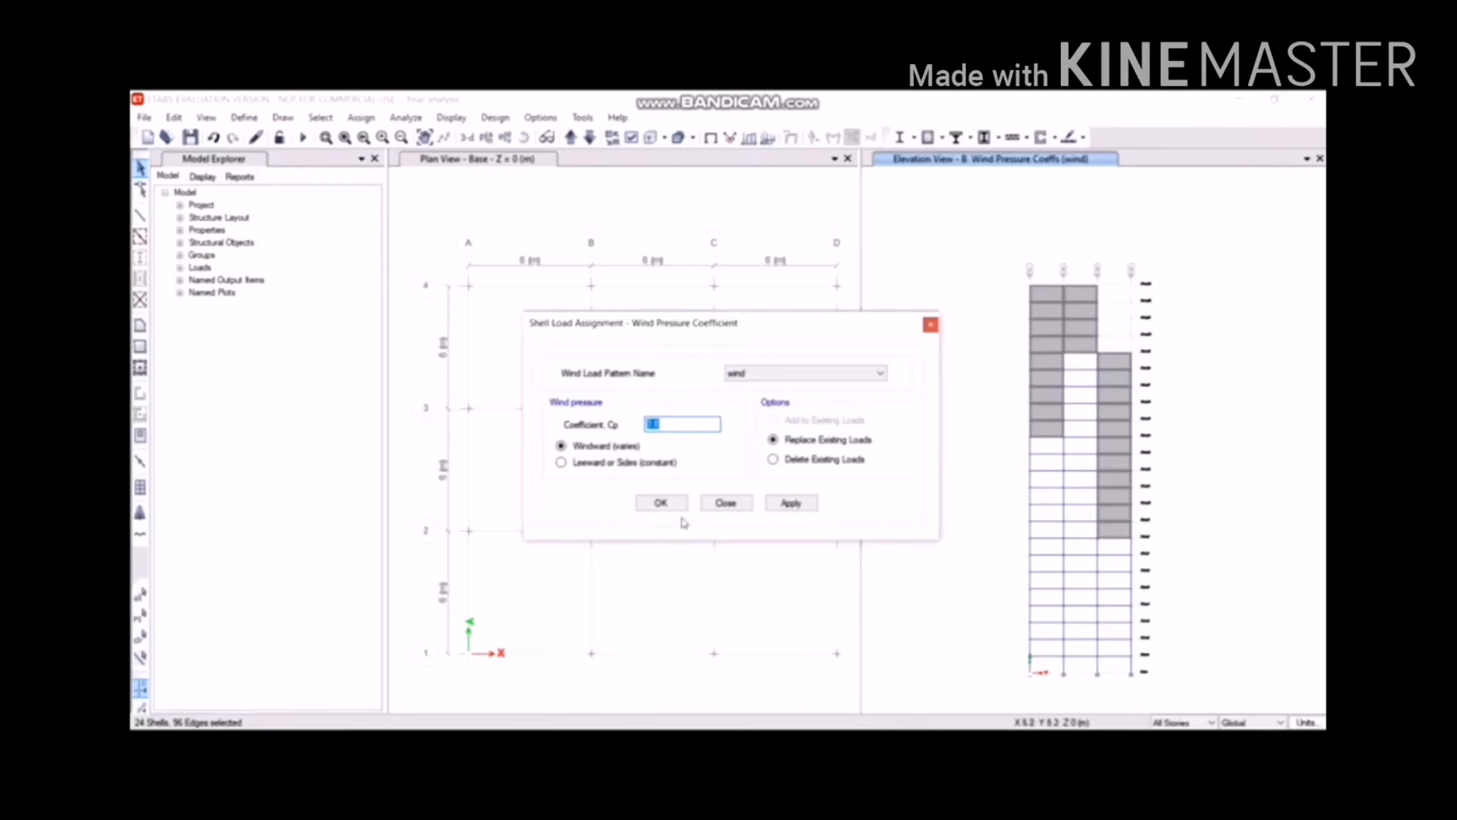
{"action": "left_click", "coordinate": [778, 504]}
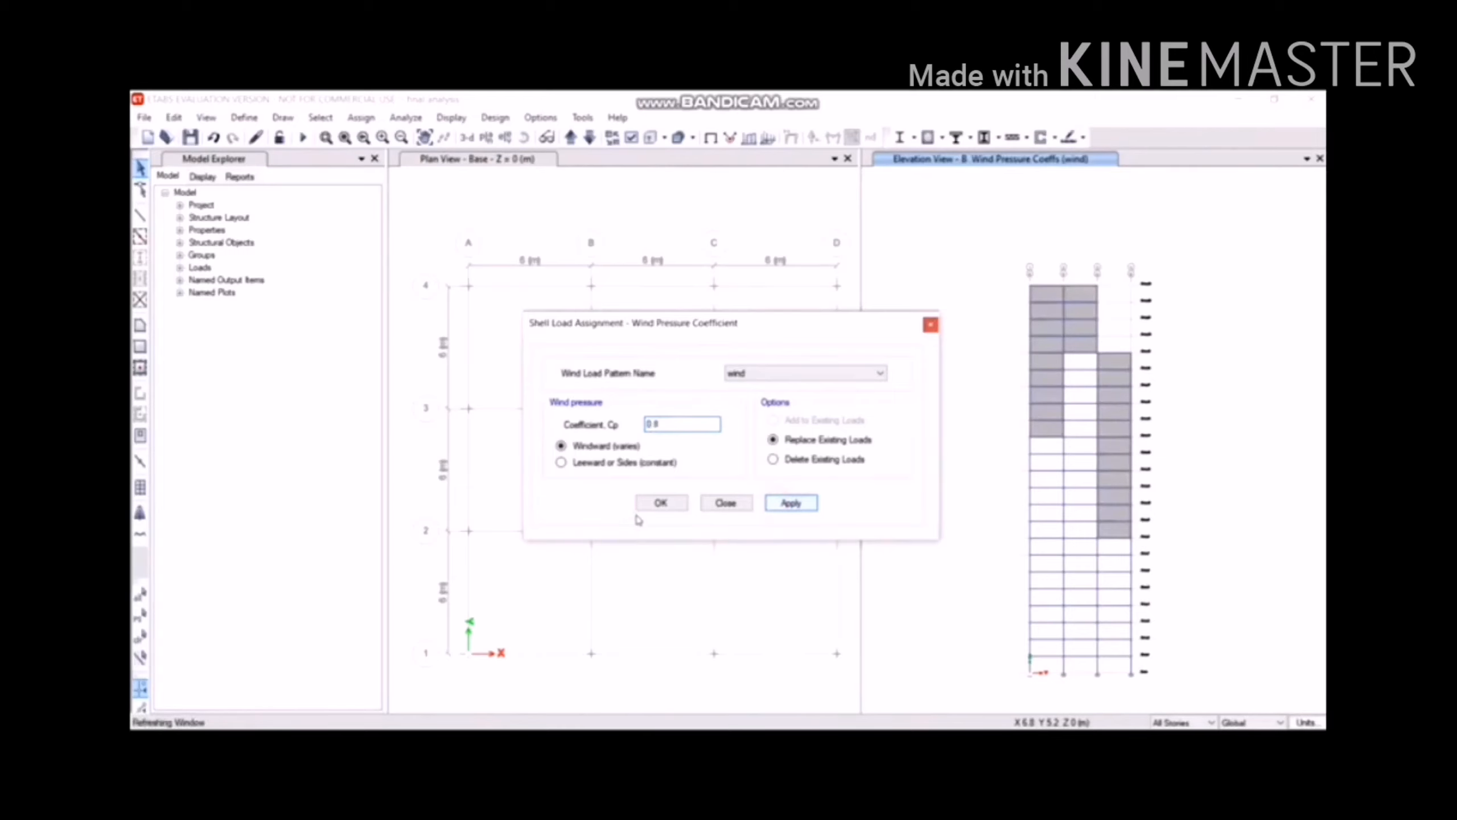
{"action": "left_click", "coordinate": [660, 503]}
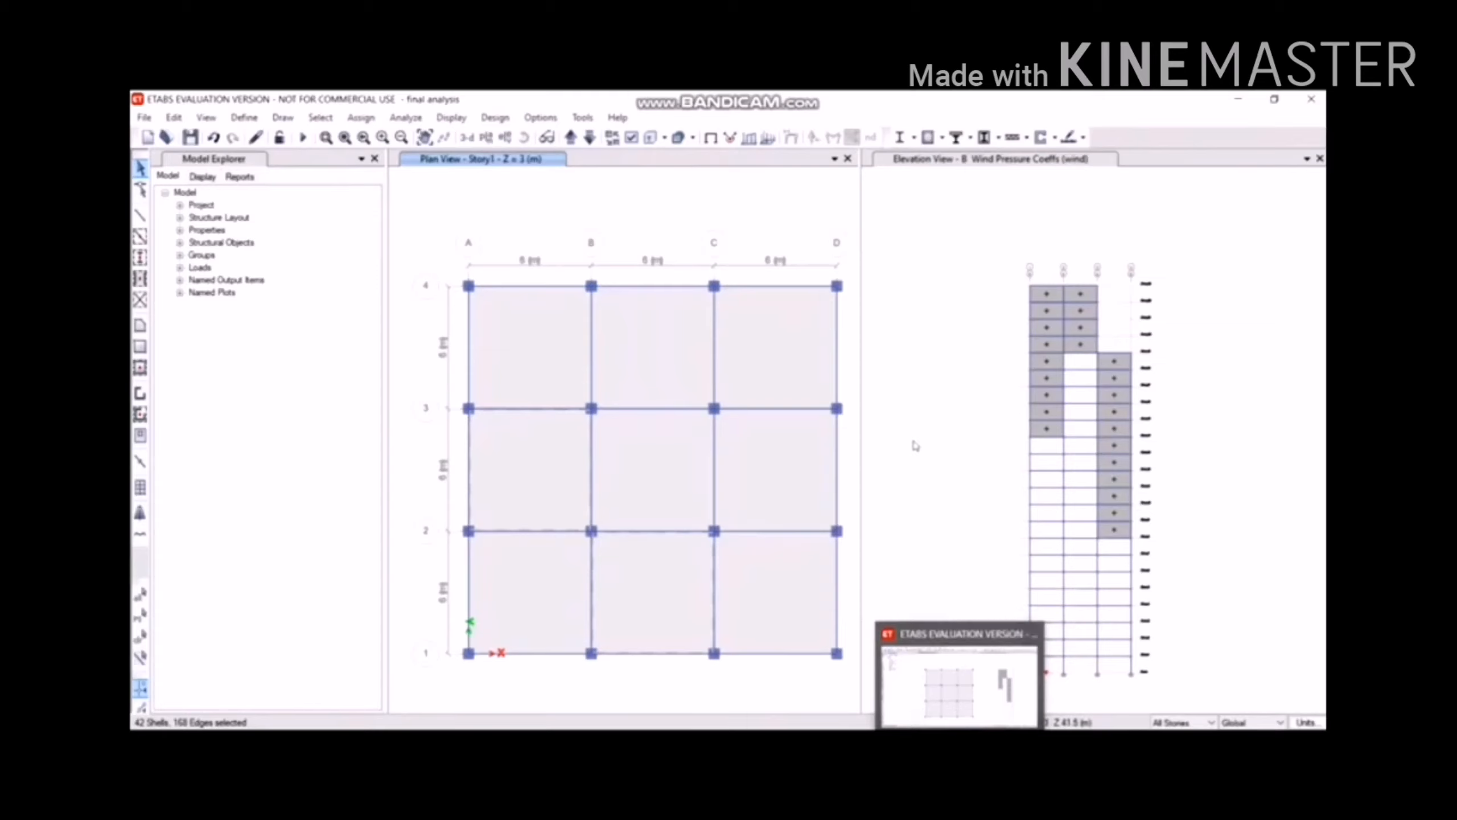
Show the grid line D elevation in the active view and window-select all its wall panels.
{"action": "left_click", "coordinate": [913, 443]}
{"action": "scroll", "coordinate": [1059, 506], "scroll_direction": "down", "scroll_amount": 3}
{"action": "scroll", "coordinate": [1034, 498], "scroll_direction": "up", "scroll_amount": 5}
{"action": "scroll", "coordinate": [1155, 463], "scroll_direction": "down", "scroll_amount": 4}
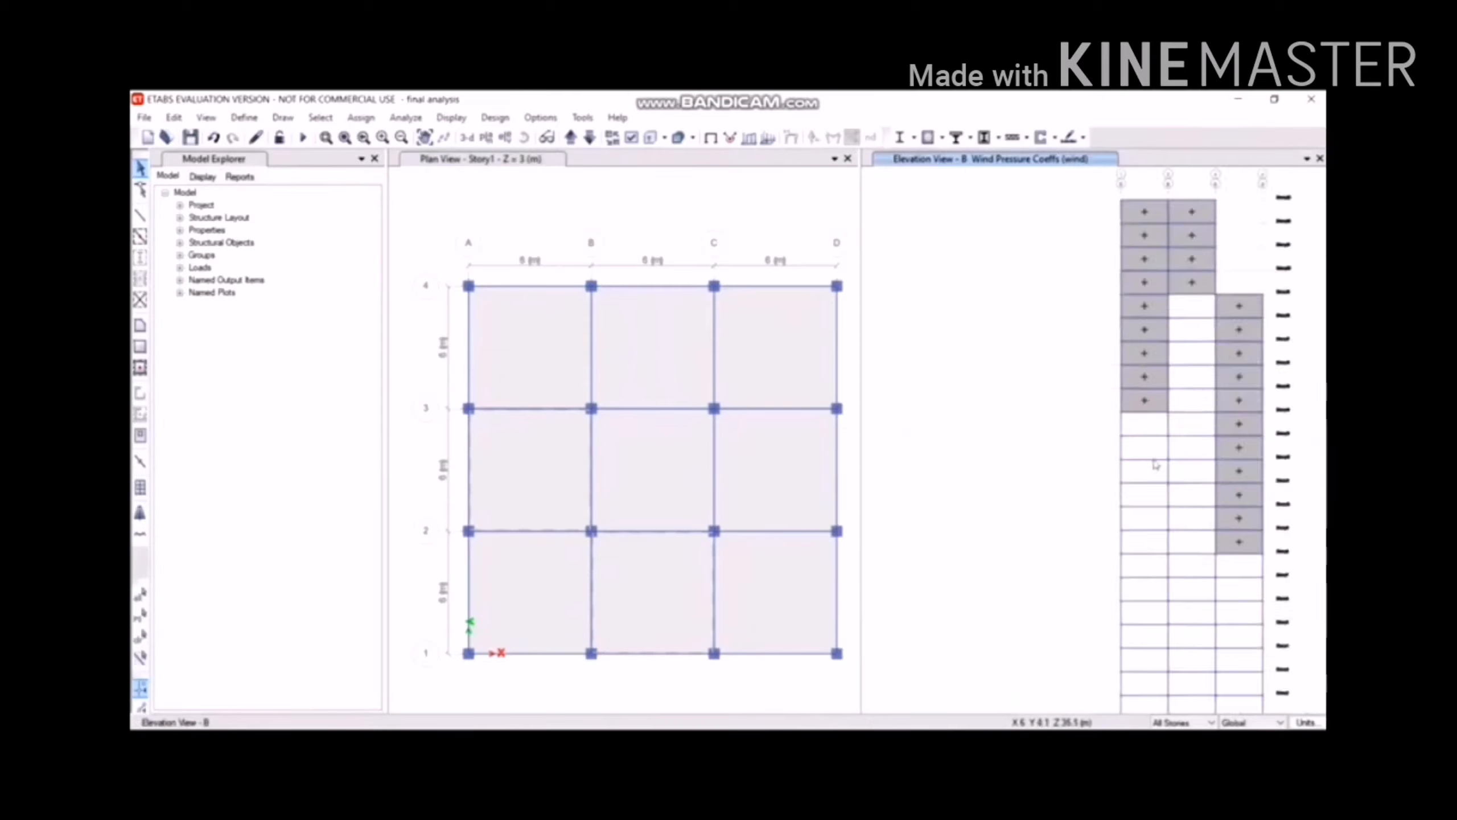
{"action": "scroll", "coordinate": [1102, 494], "scroll_direction": "up", "scroll_amount": 2}
{"action": "scroll", "coordinate": [1101, 494], "scroll_direction": "down", "scroll_amount": 2}
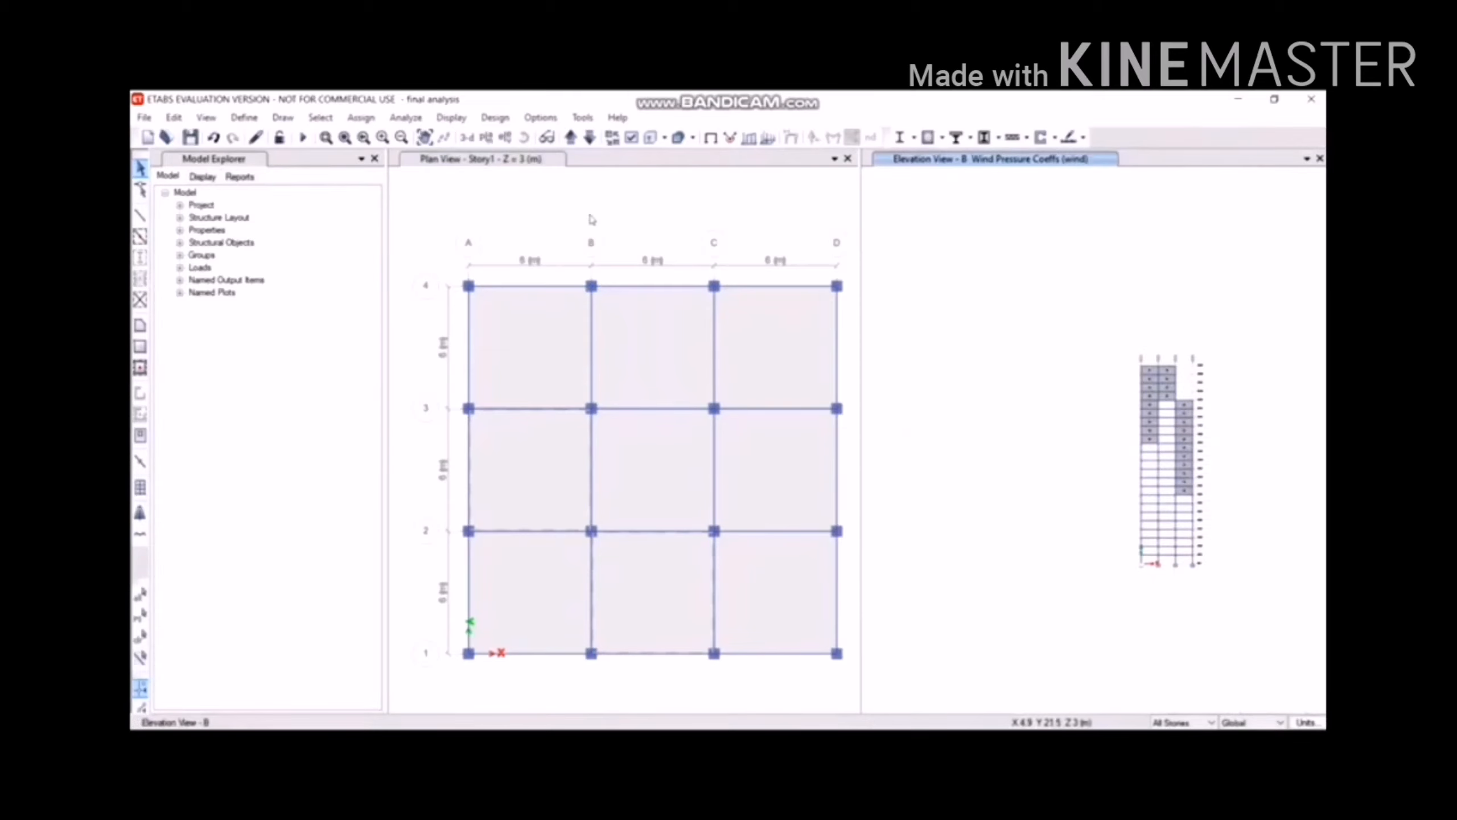
{"action": "left_click", "coordinate": [505, 138]}
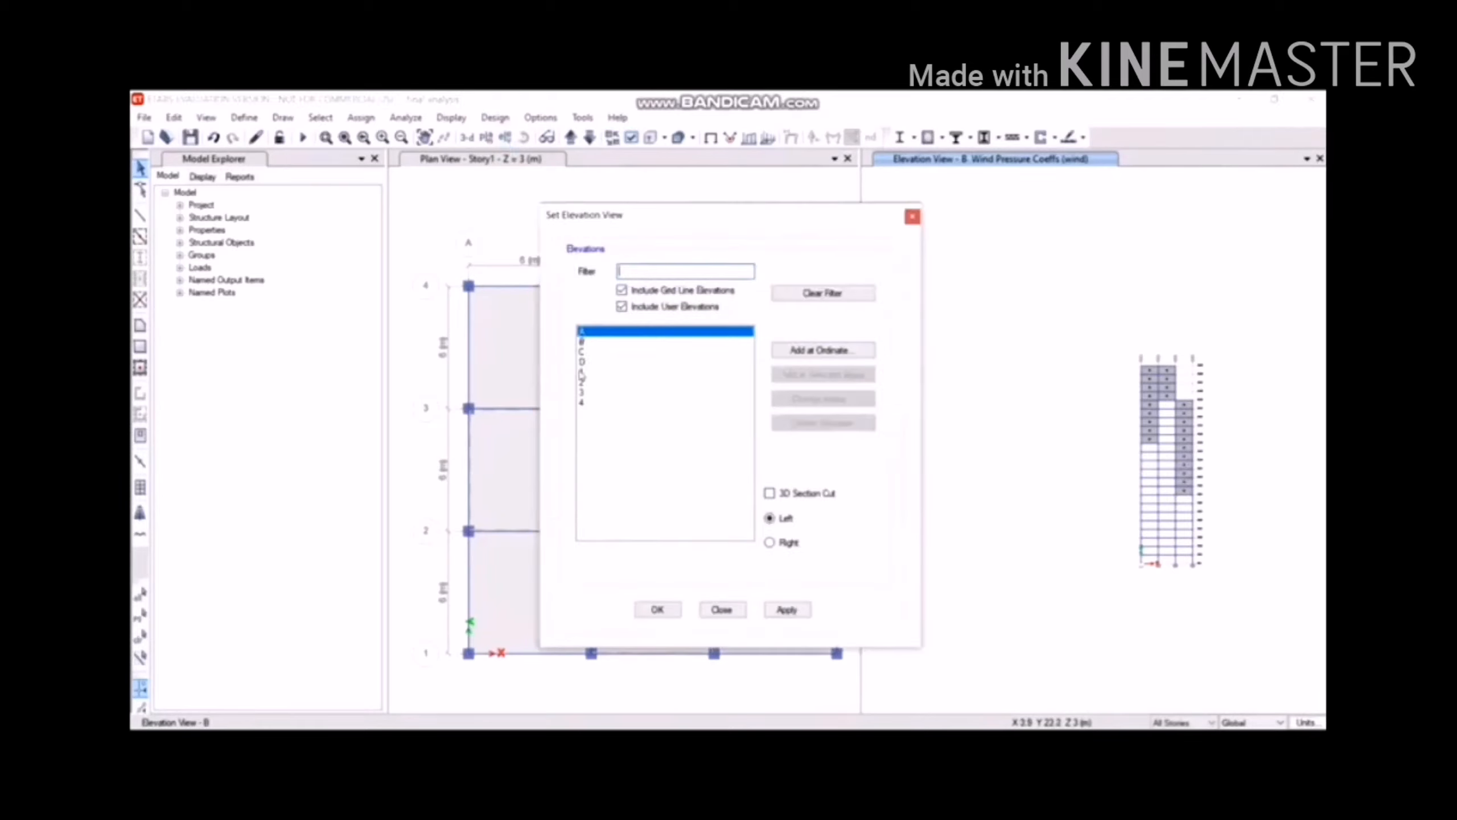
{"action": "left_click", "coordinate": [581, 362]}
{"action": "left_click", "coordinate": [776, 605]}
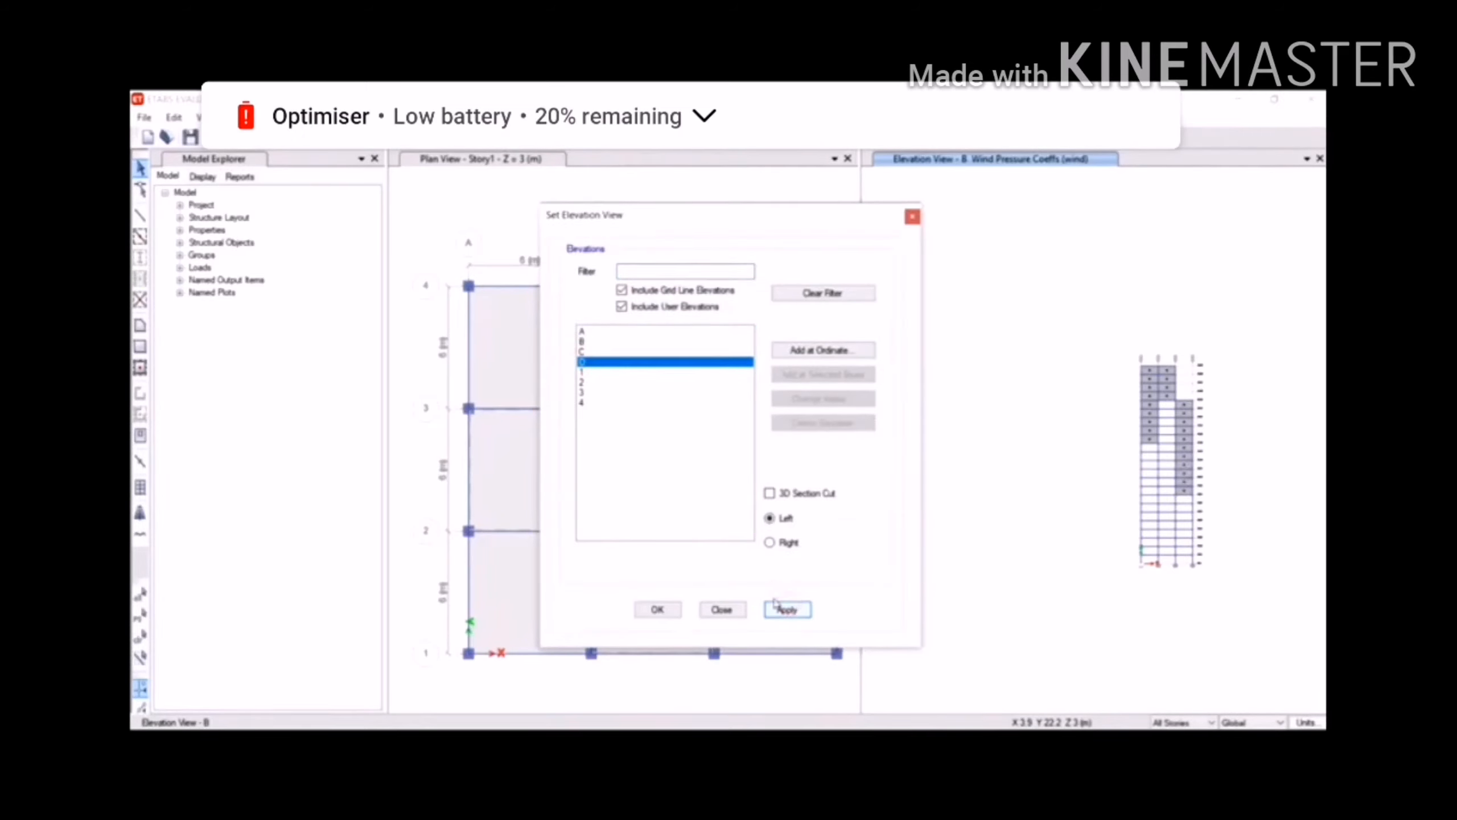
{"action": "left_click", "coordinate": [660, 612]}
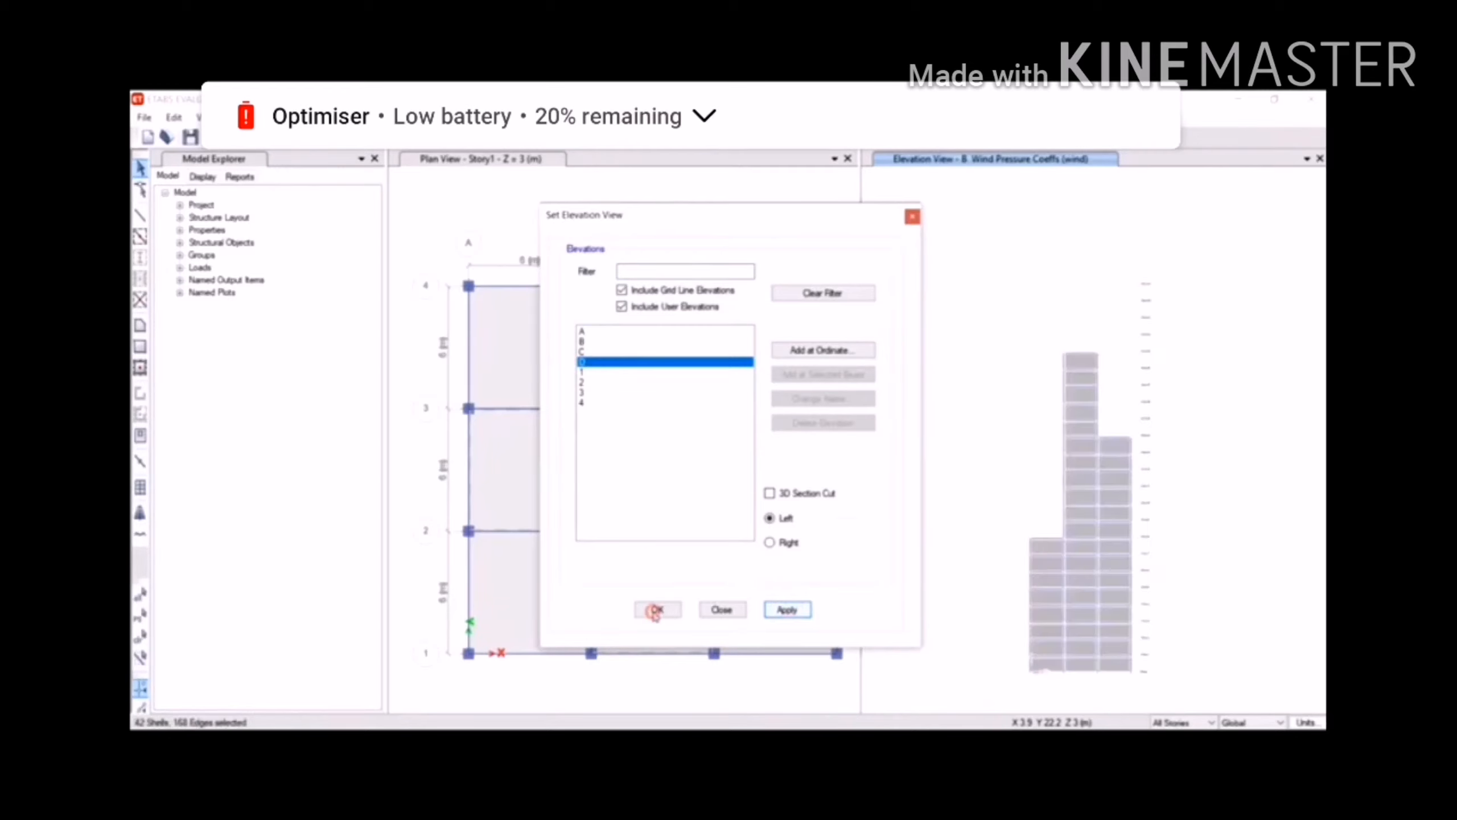
{"action": "left_click", "coordinate": [742, 610]}
{"action": "left_click_drag", "start_coordinate": [1005, 332], "coordinate": [1153, 692]}
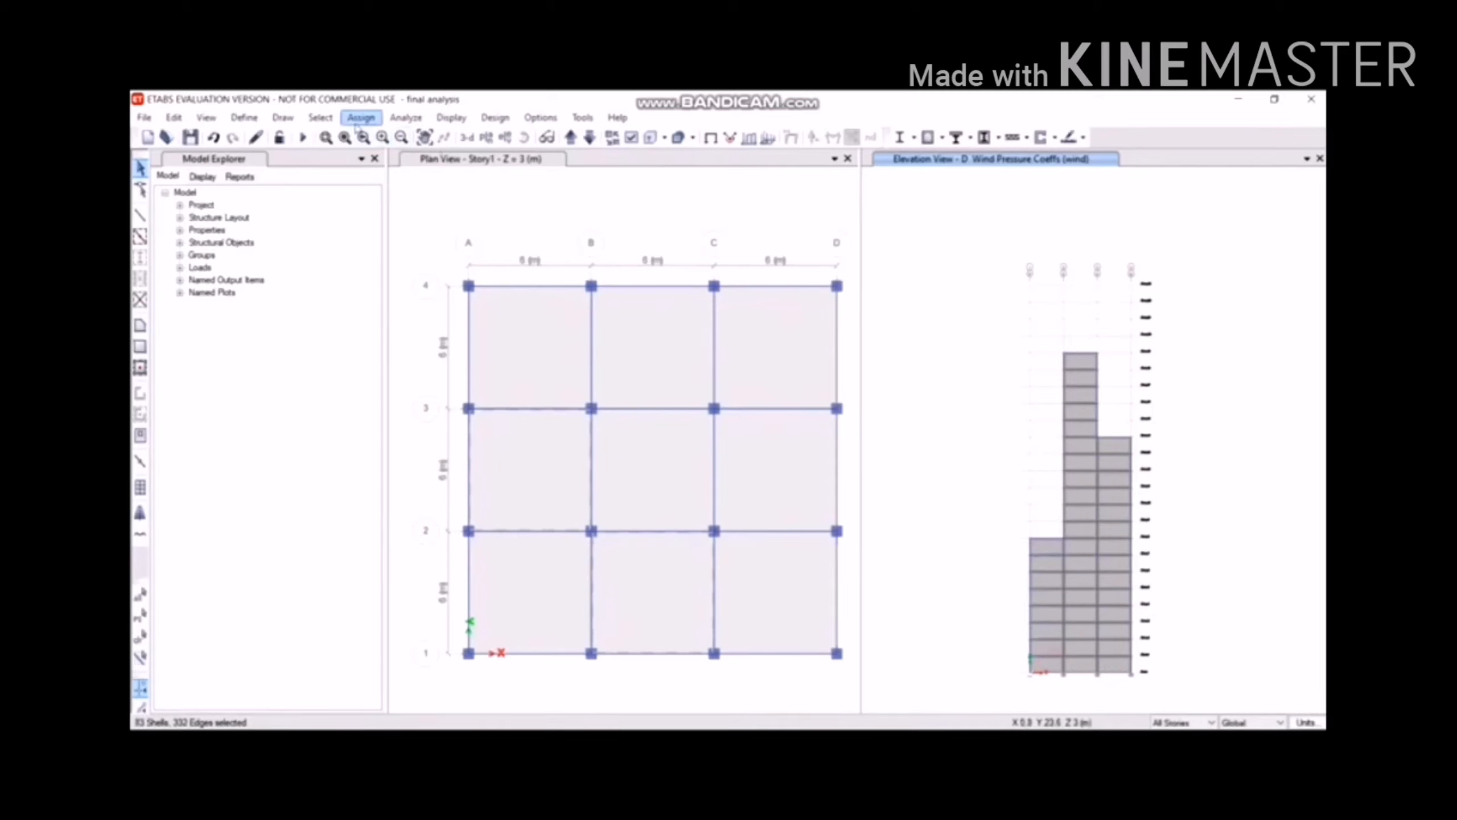
Assign a constant leeward/sides Cp of -0.25 to all elevation D wall panels.
{"action": "left_click", "coordinate": [347, 118]}
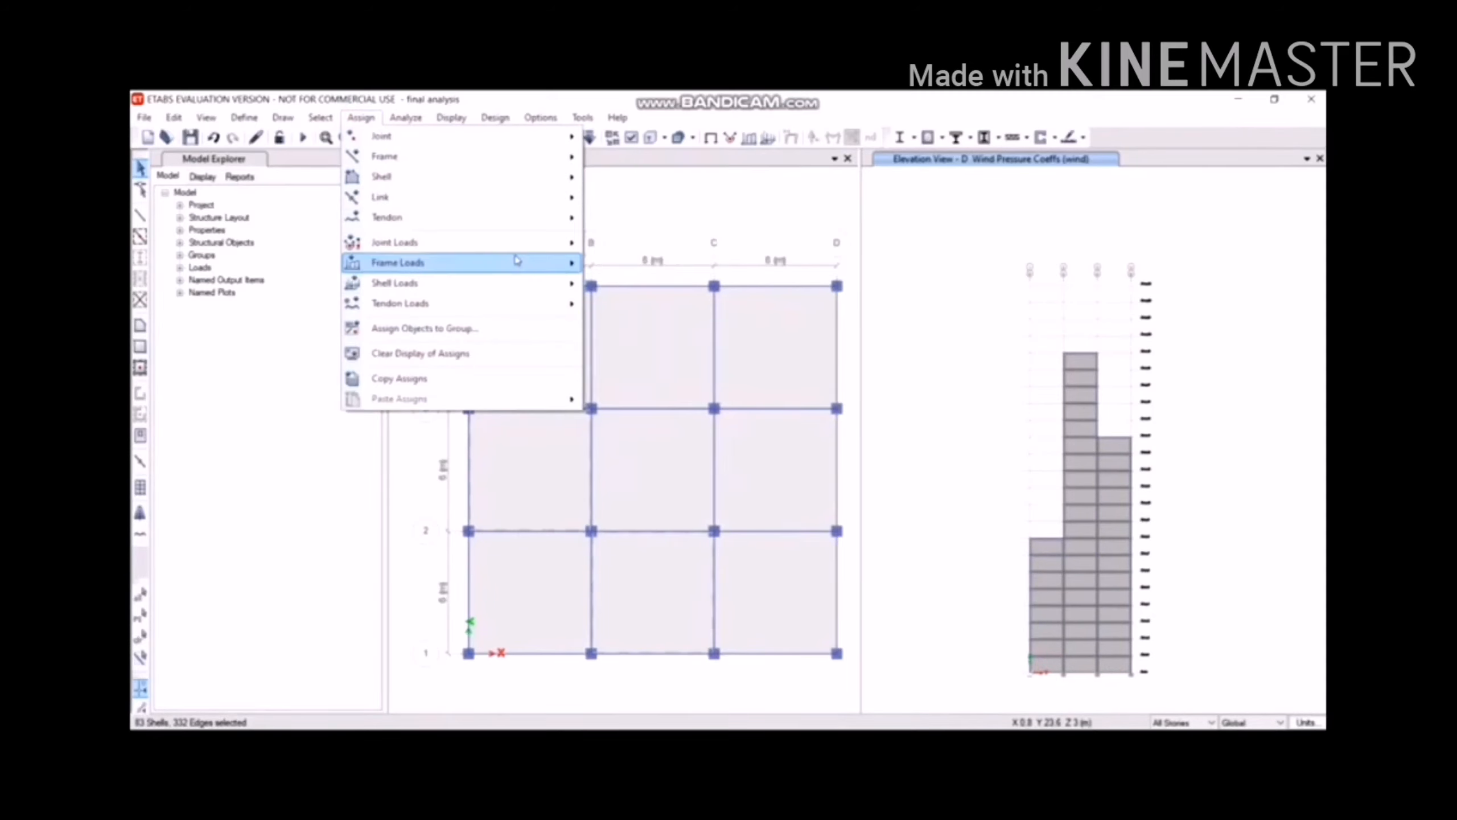
{"action": "mouse_move", "coordinate": [515, 281]}
{"action": "left_click", "coordinate": [687, 369]}
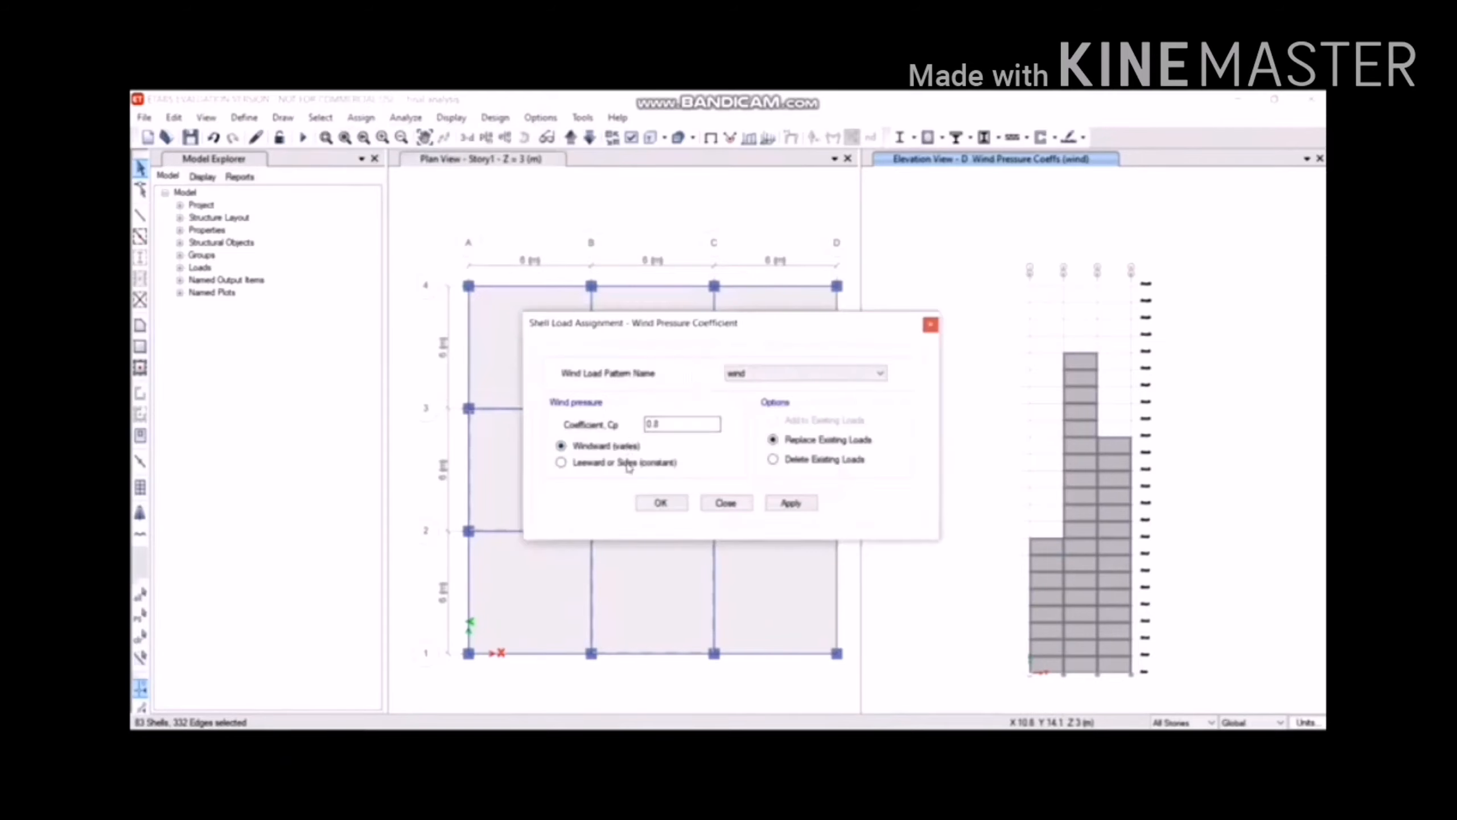
{"action": "left_click", "coordinate": [629, 468]}
{"action": "left_click_drag", "start_coordinate": [691, 425], "coordinate": [371, 420]}
{"action": "type", "text": "-0"}
{"action": "left_click", "coordinate": [791, 503]}
{"action": "left_click", "coordinate": [660, 505]}
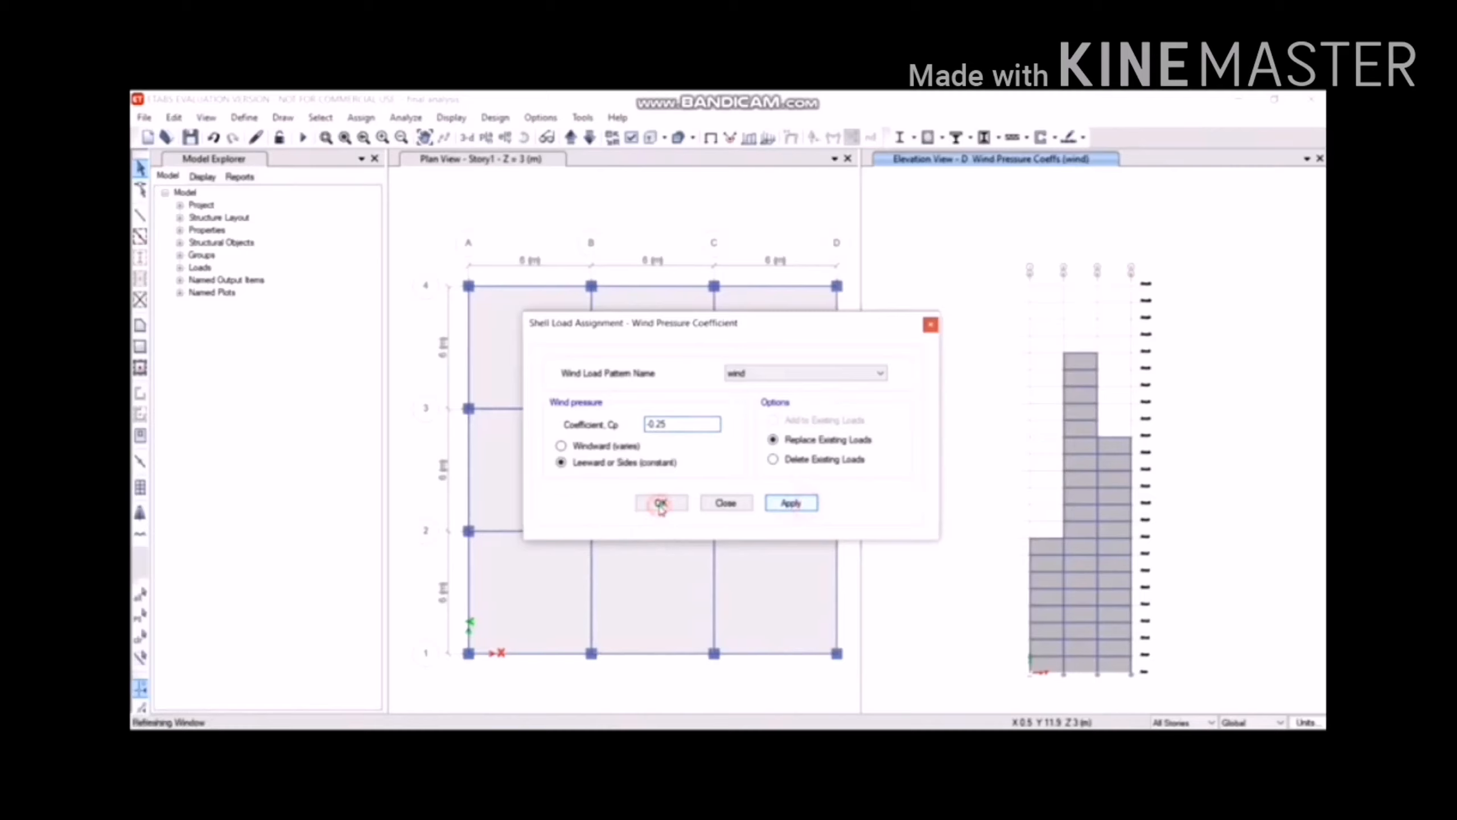
{"action": "left_click", "coordinate": [661, 505]}
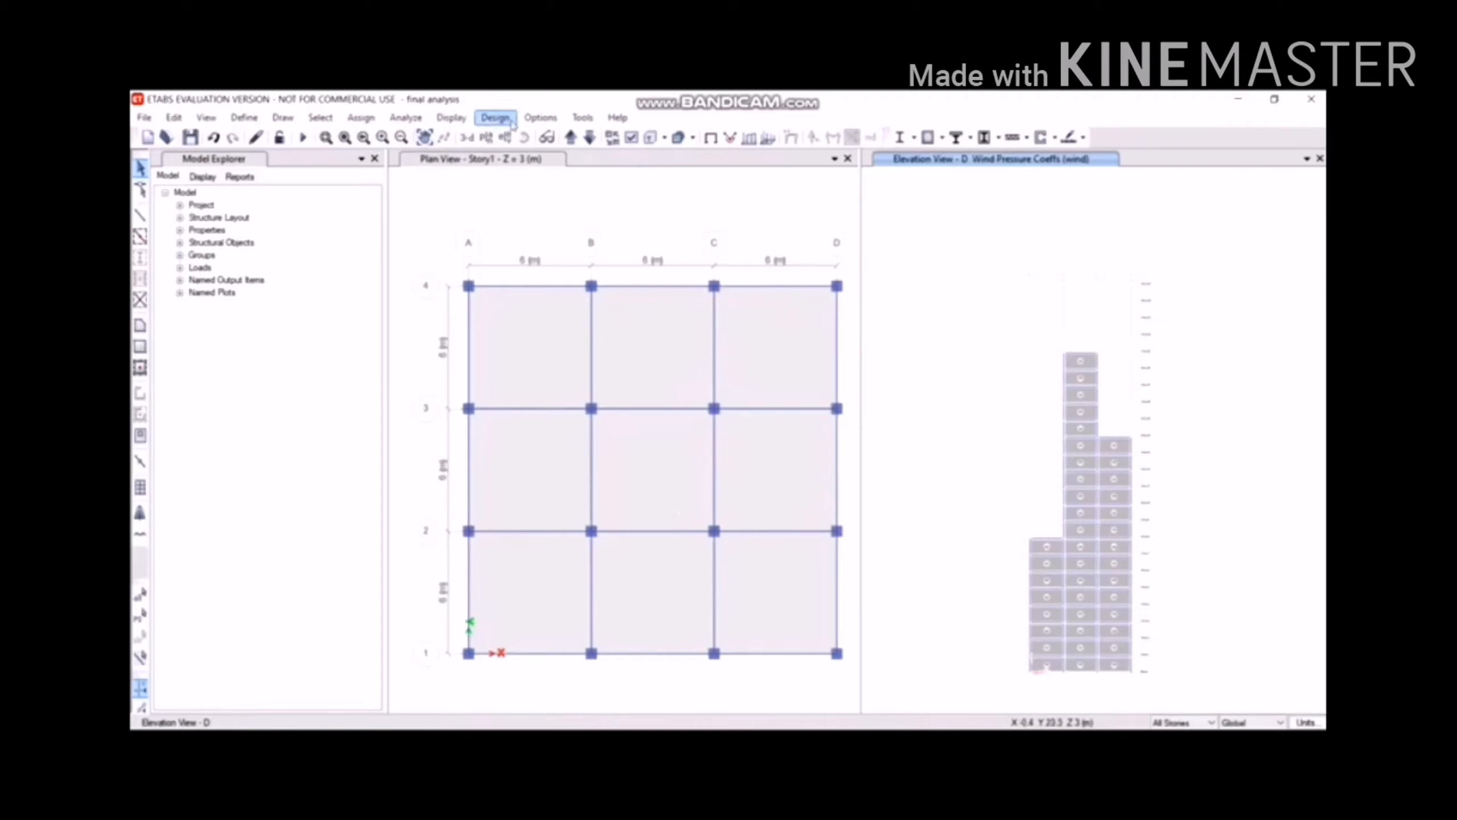
Display elevation C and select its exposed upper and lower wall panels.
{"action": "left_click", "coordinate": [504, 136]}
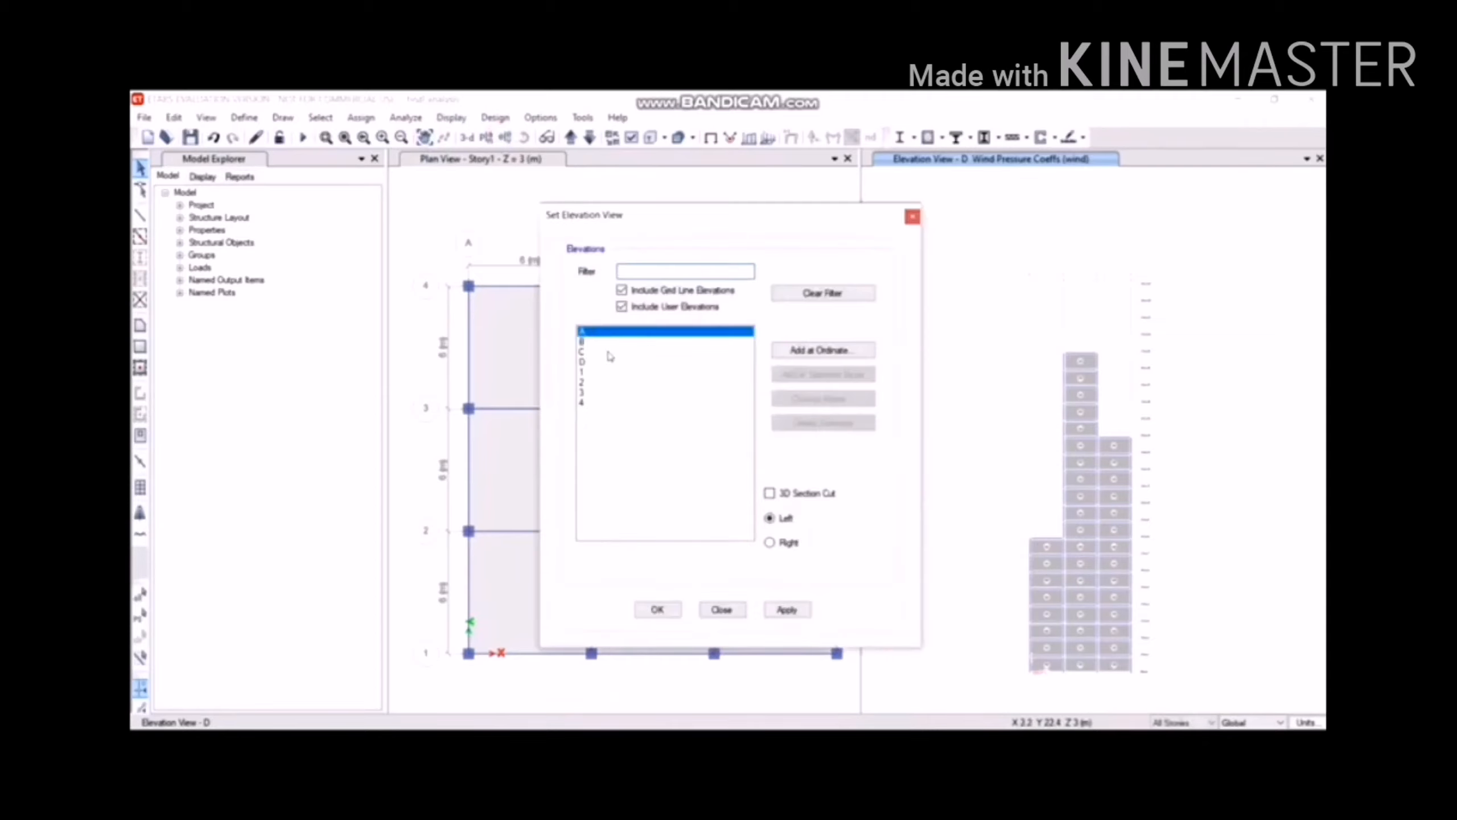
{"action": "left_click", "coordinate": [610, 353]}
{"action": "left_click", "coordinate": [787, 610]}
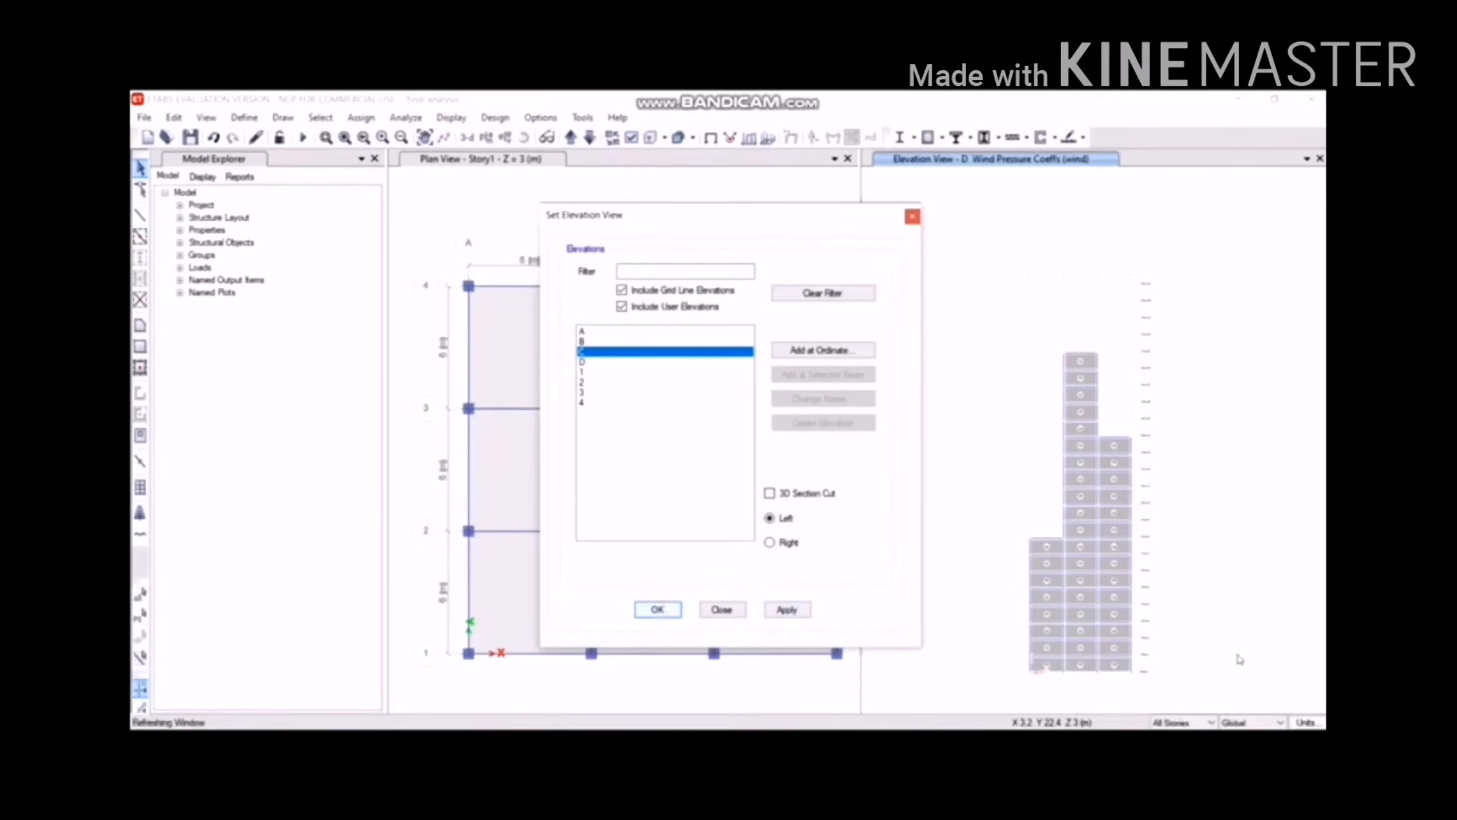
{"action": "left_click", "coordinate": [1103, 411]}
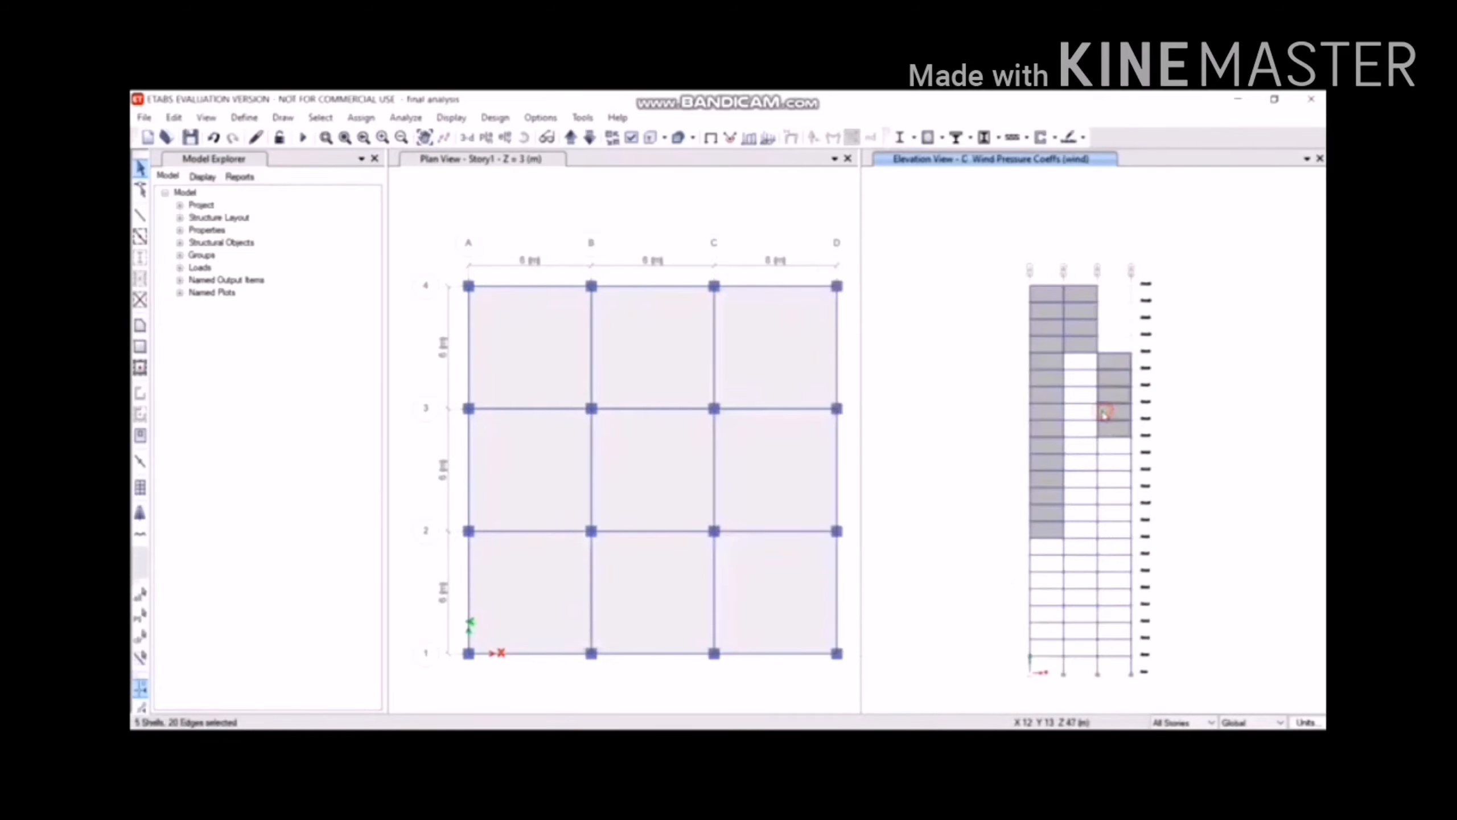
{"action": "left_click", "coordinate": [1073, 322]}
{"action": "left_click", "coordinate": [1053, 328]}
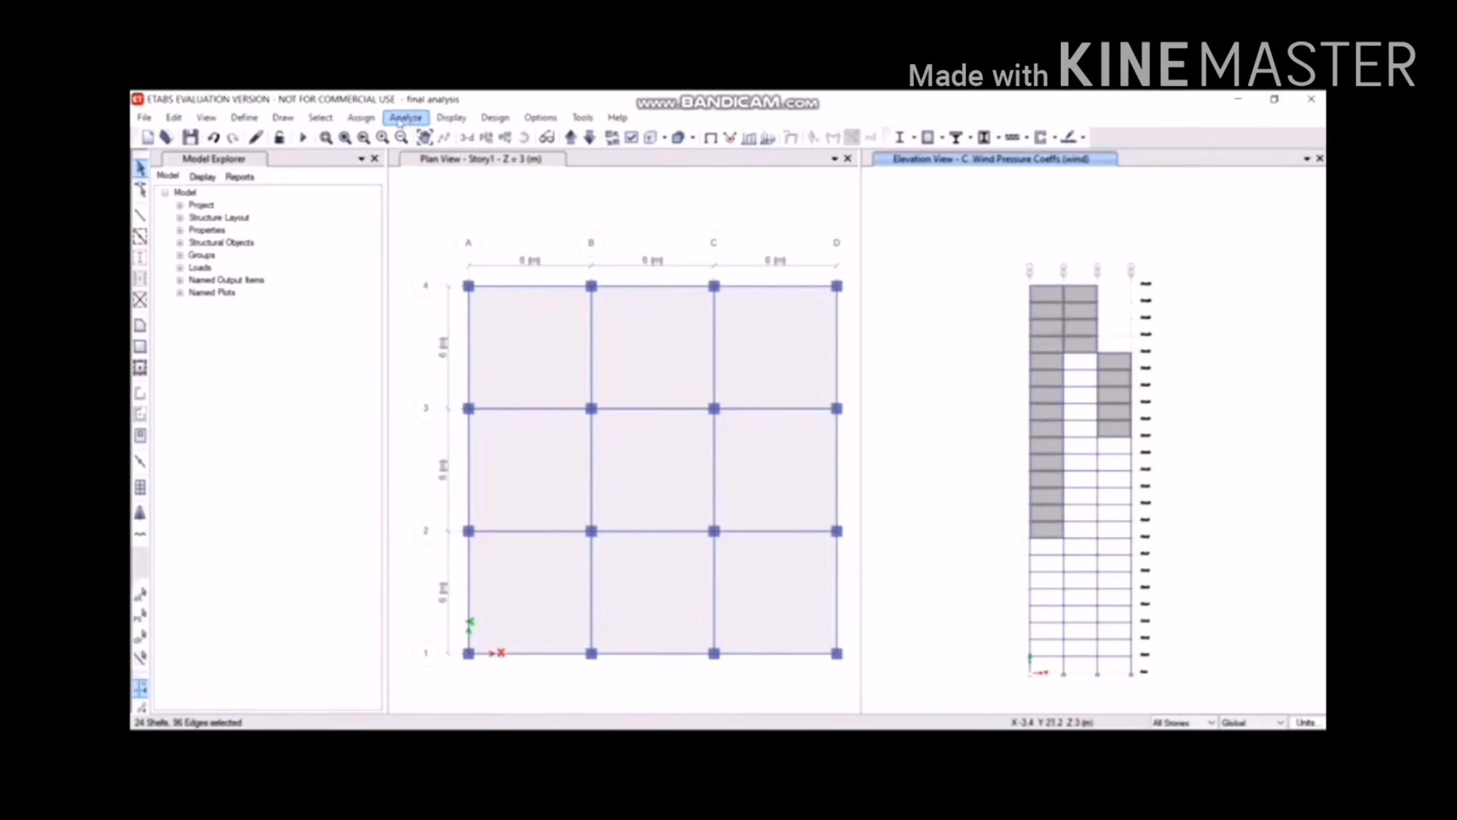
Assign a constant leeward wind pressure coefficient of Cp -0.25 to the selected panels.
{"action": "left_click", "coordinate": [361, 117]}
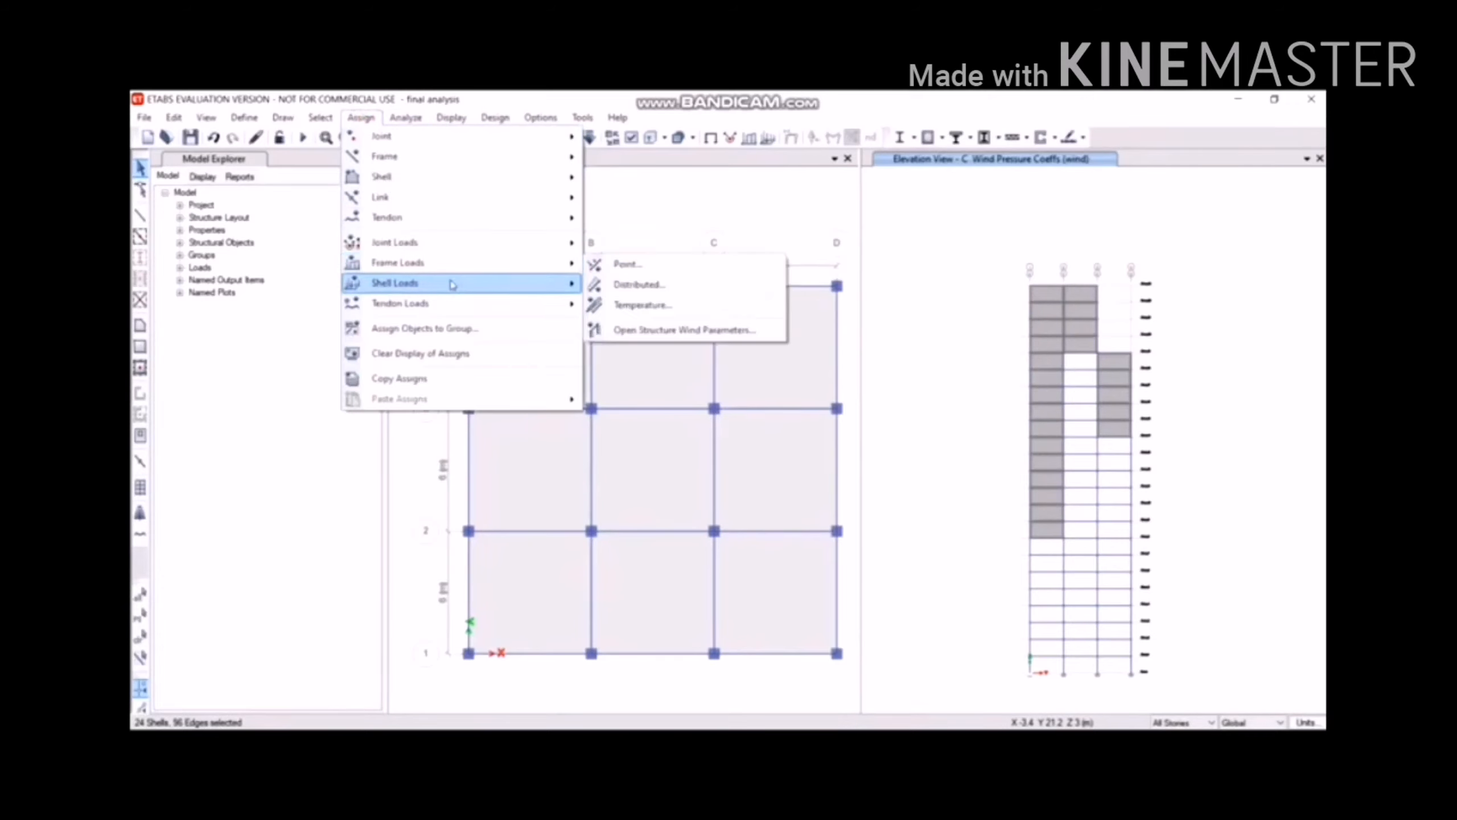
{"action": "mouse_move", "coordinate": [453, 284]}
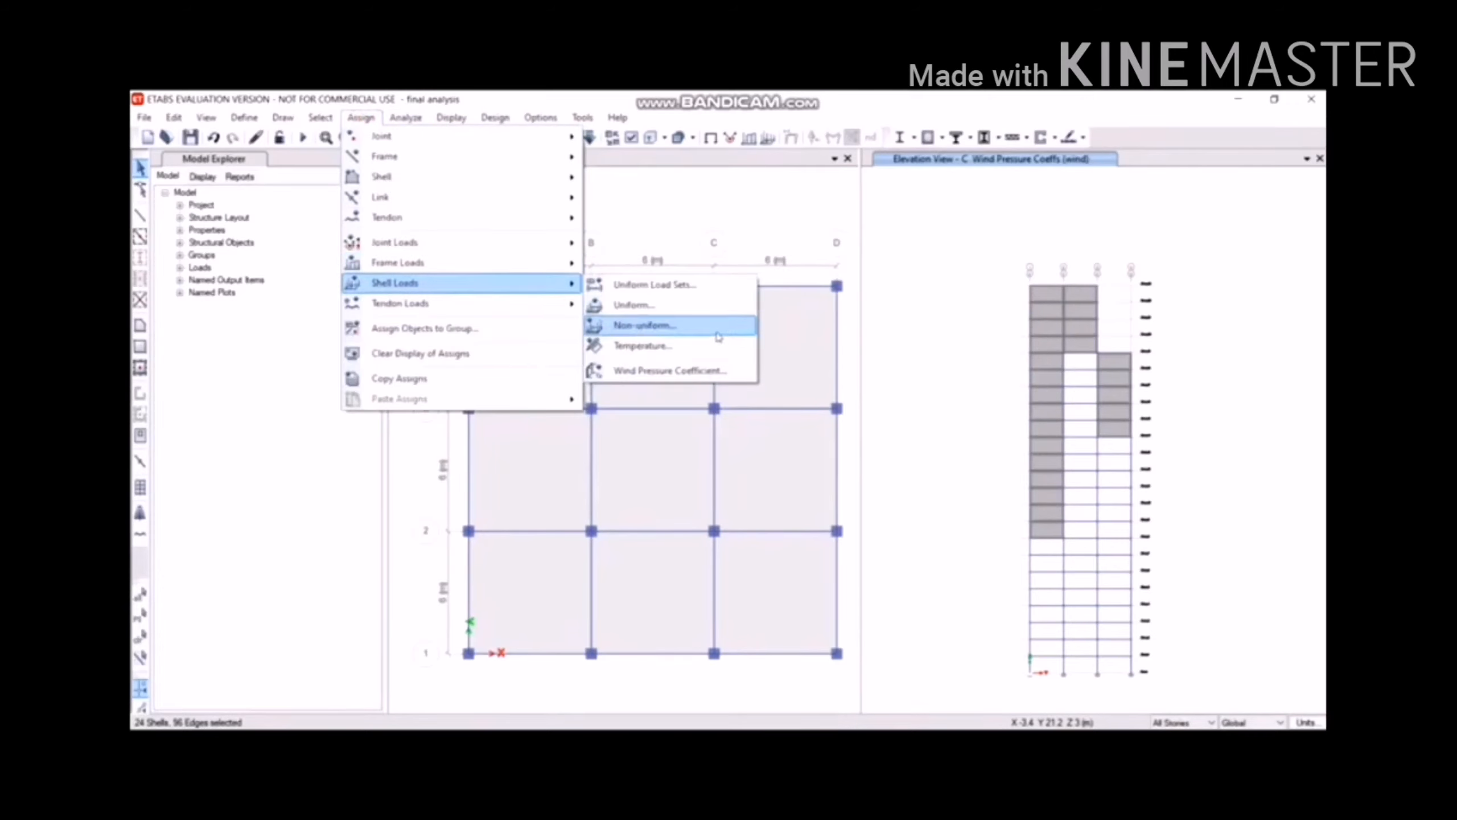
{"action": "left_click", "coordinate": [711, 371]}
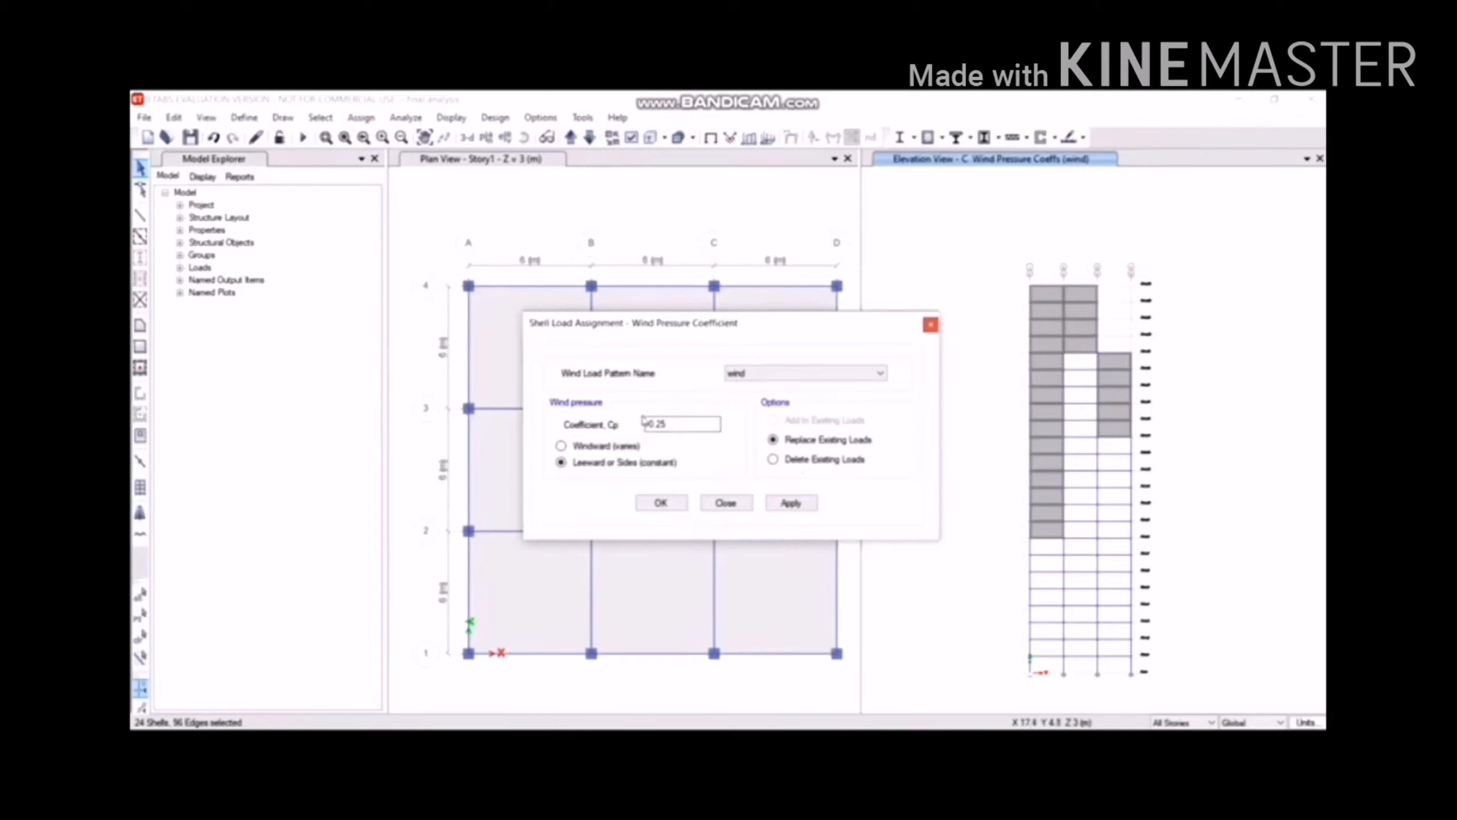
{"action": "left_click", "coordinate": [789, 502]}
{"action": "left_click", "coordinate": [661, 503]}
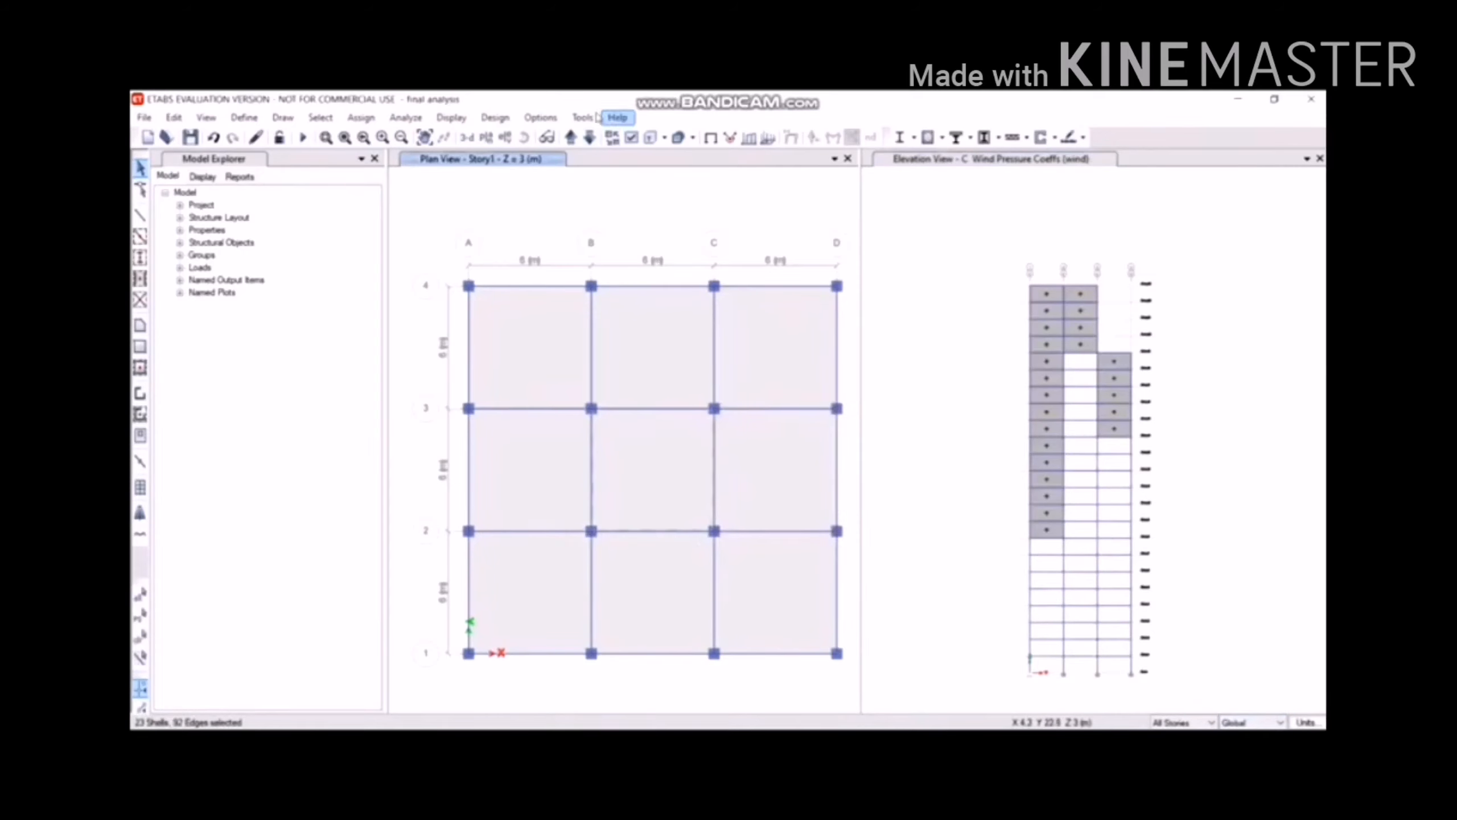
Display elevation 1 and select its left, middle and right wall column shells.
{"action": "left_click", "coordinate": [505, 137]}
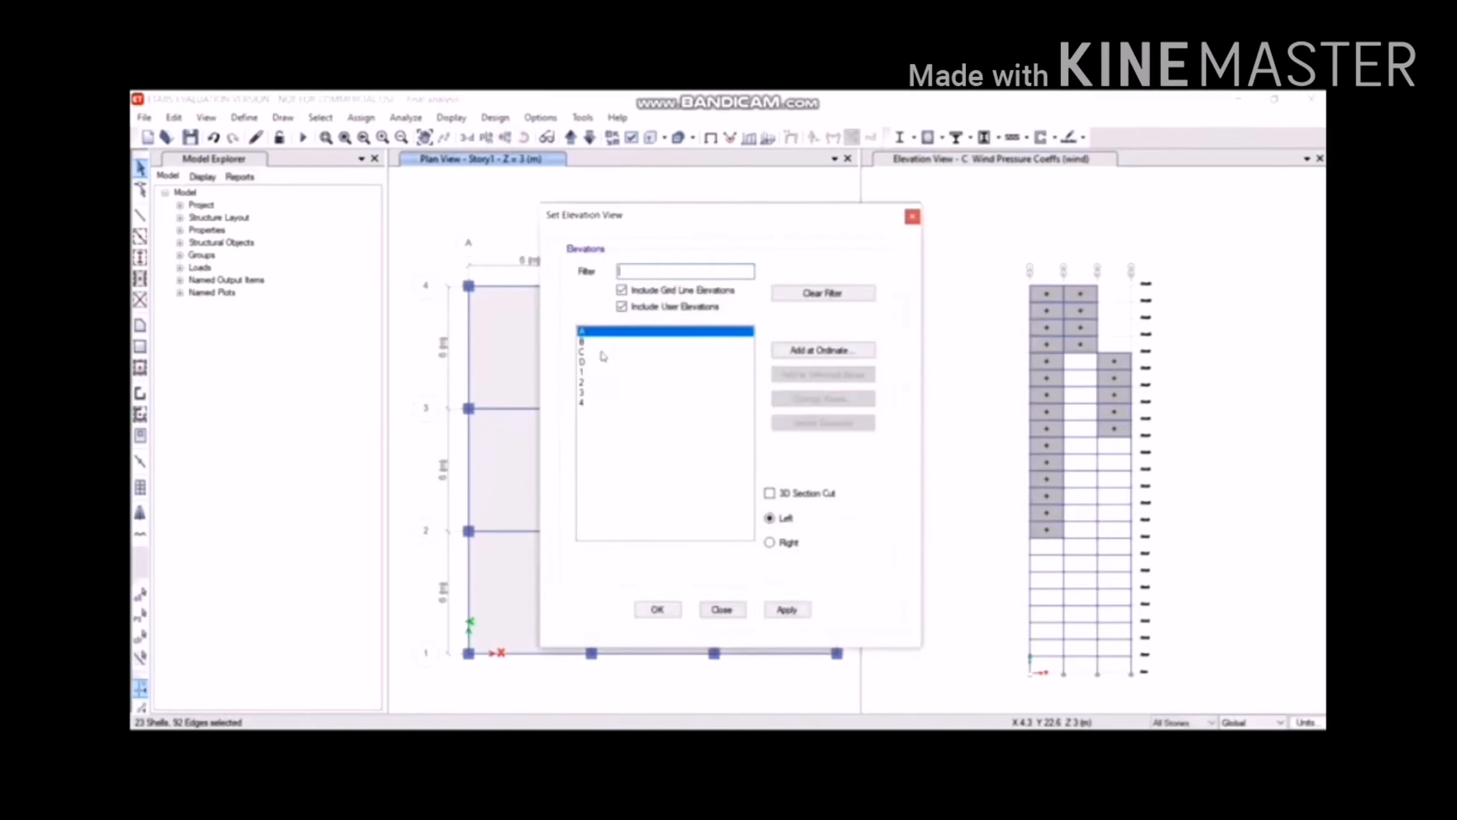
{"action": "left_click", "coordinate": [612, 372]}
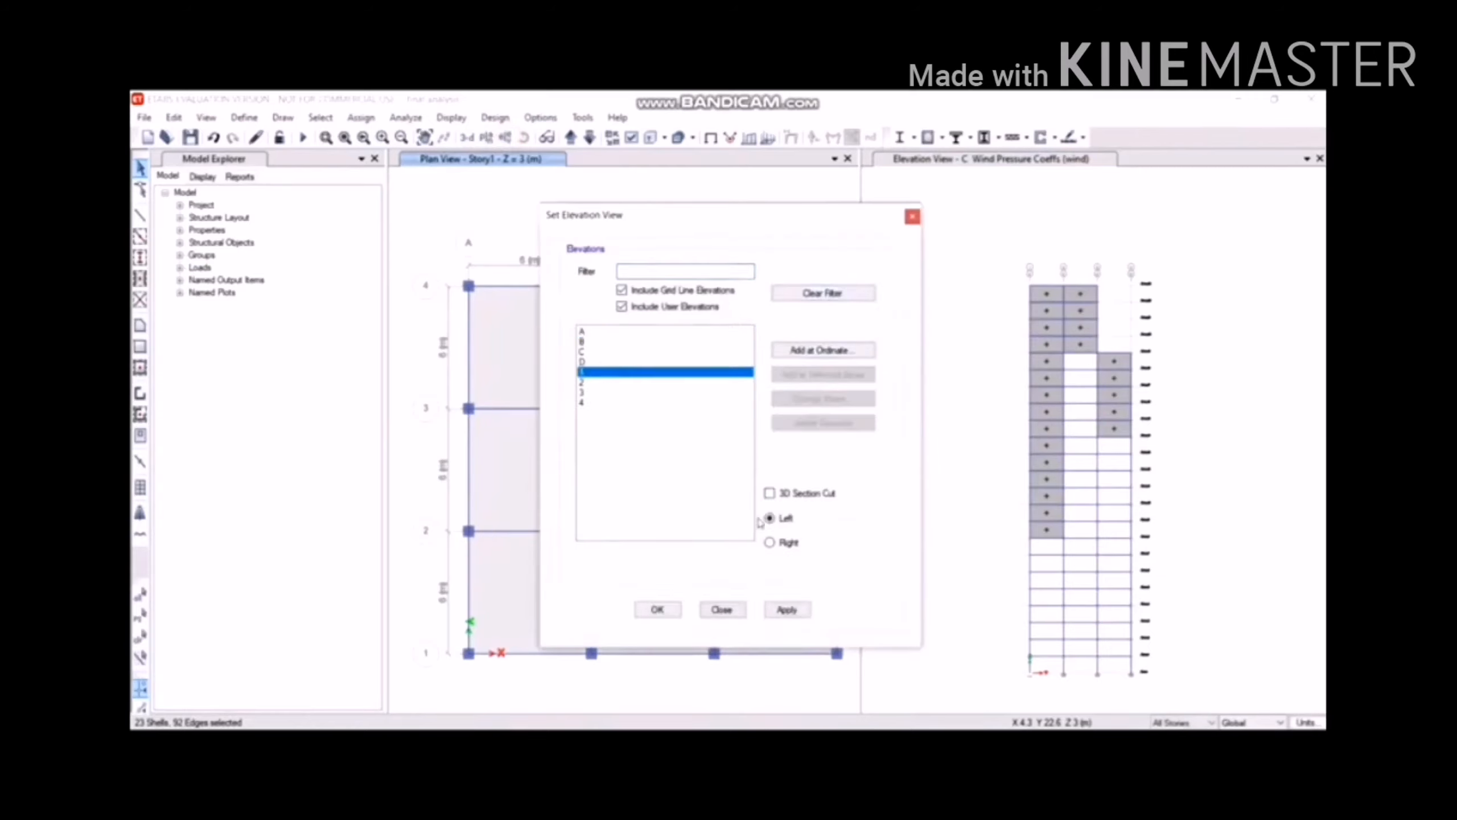
{"action": "left_click", "coordinate": [658, 609]}
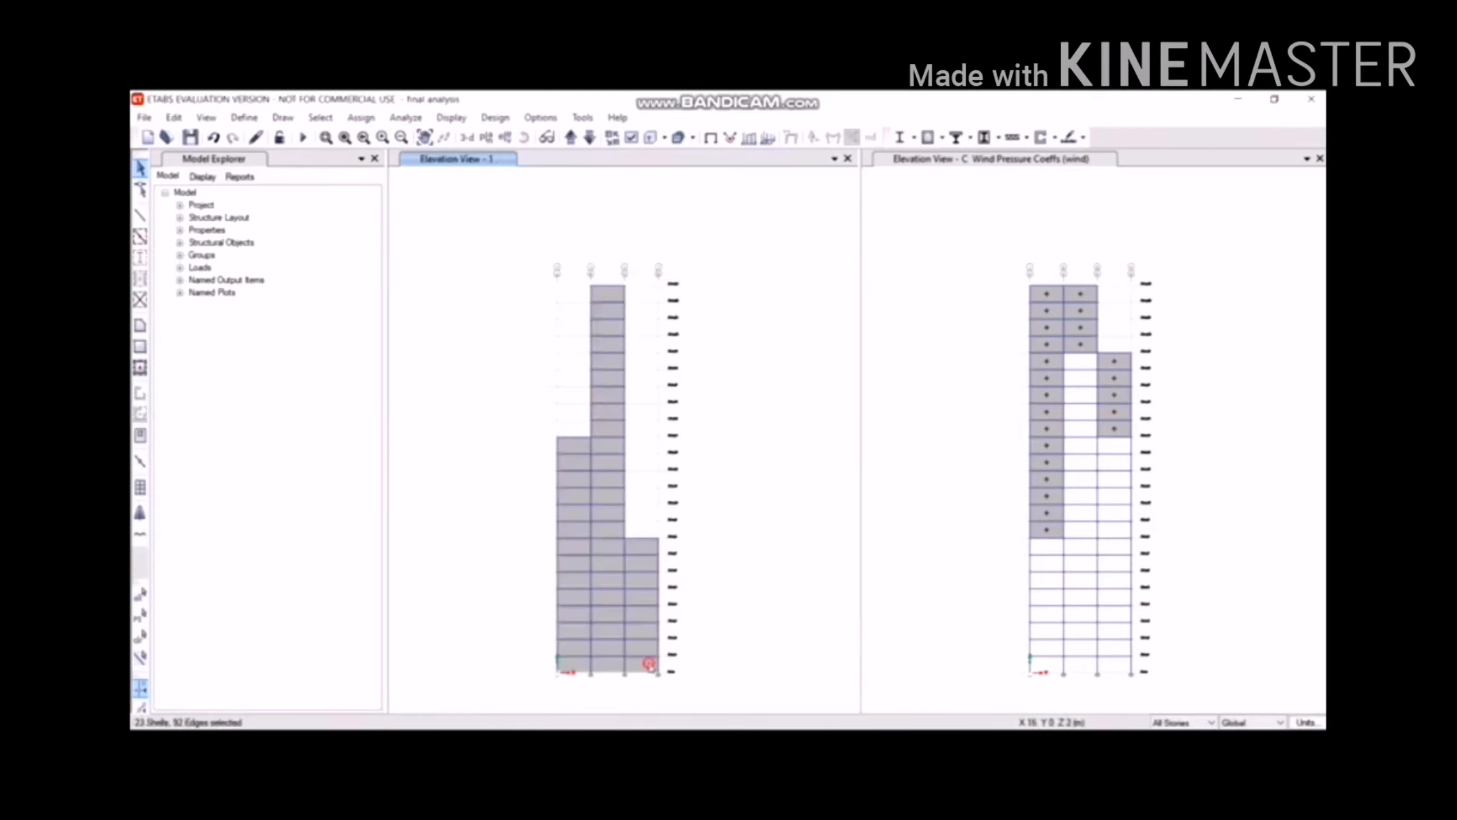
{"action": "left_click", "coordinate": [649, 665]}
{"action": "left_click", "coordinate": [614, 667]}
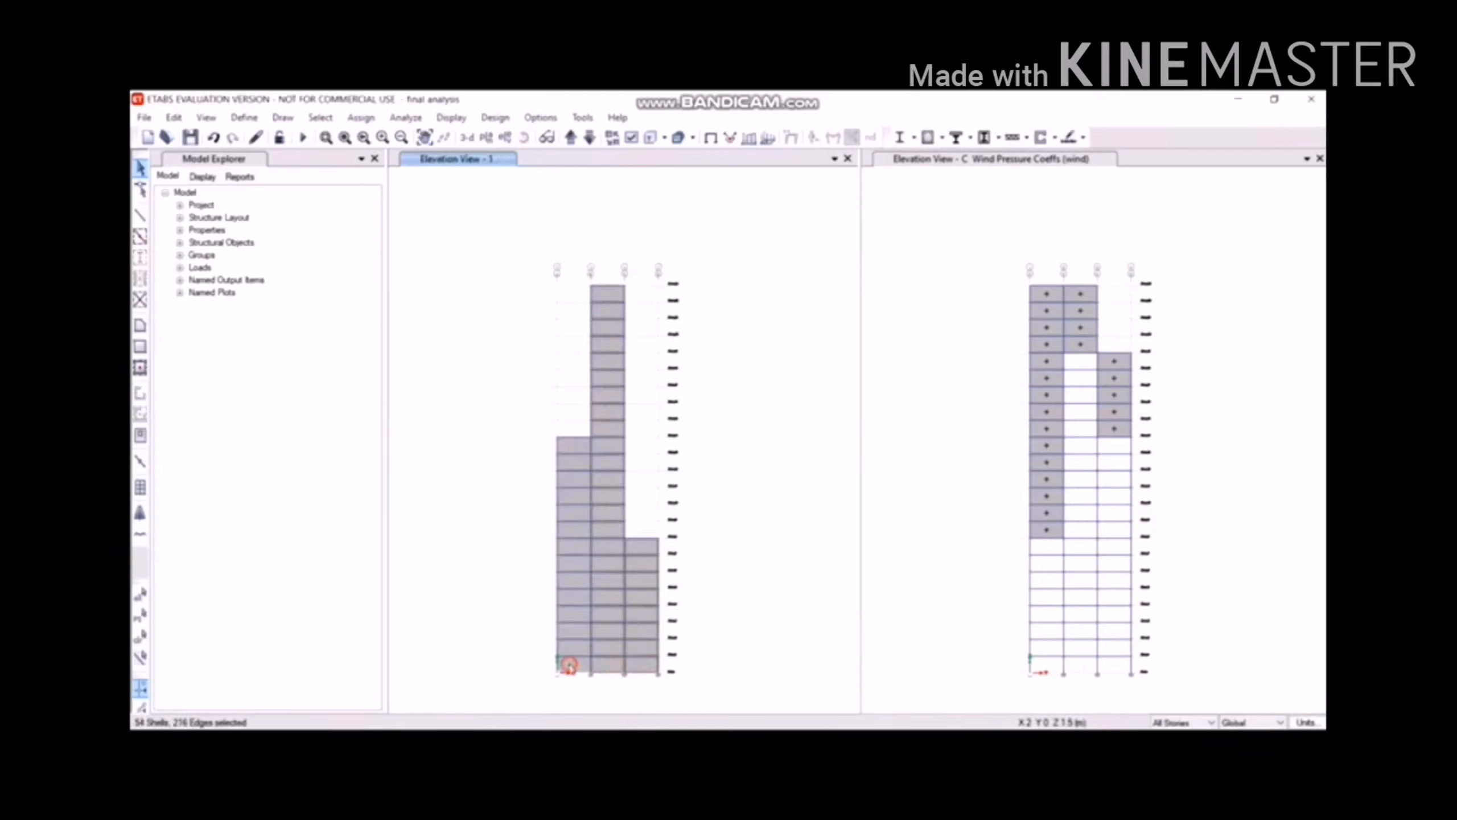
{"action": "left_click", "coordinate": [570, 666]}
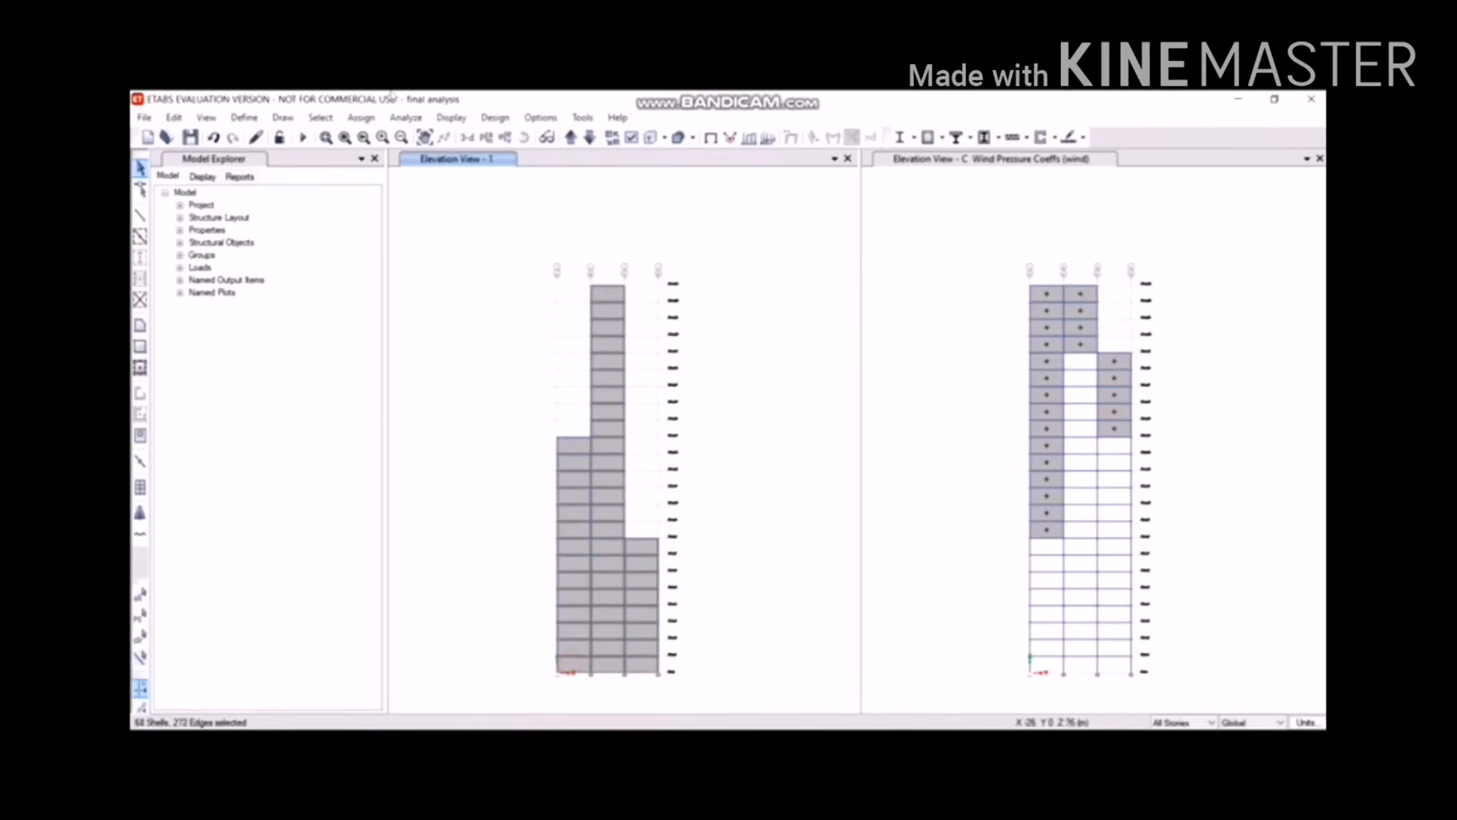
Step through elevations 2, 3 and 4, adding their wall column shells to the selection.
{"action": "left_click", "coordinate": [573, 139]}
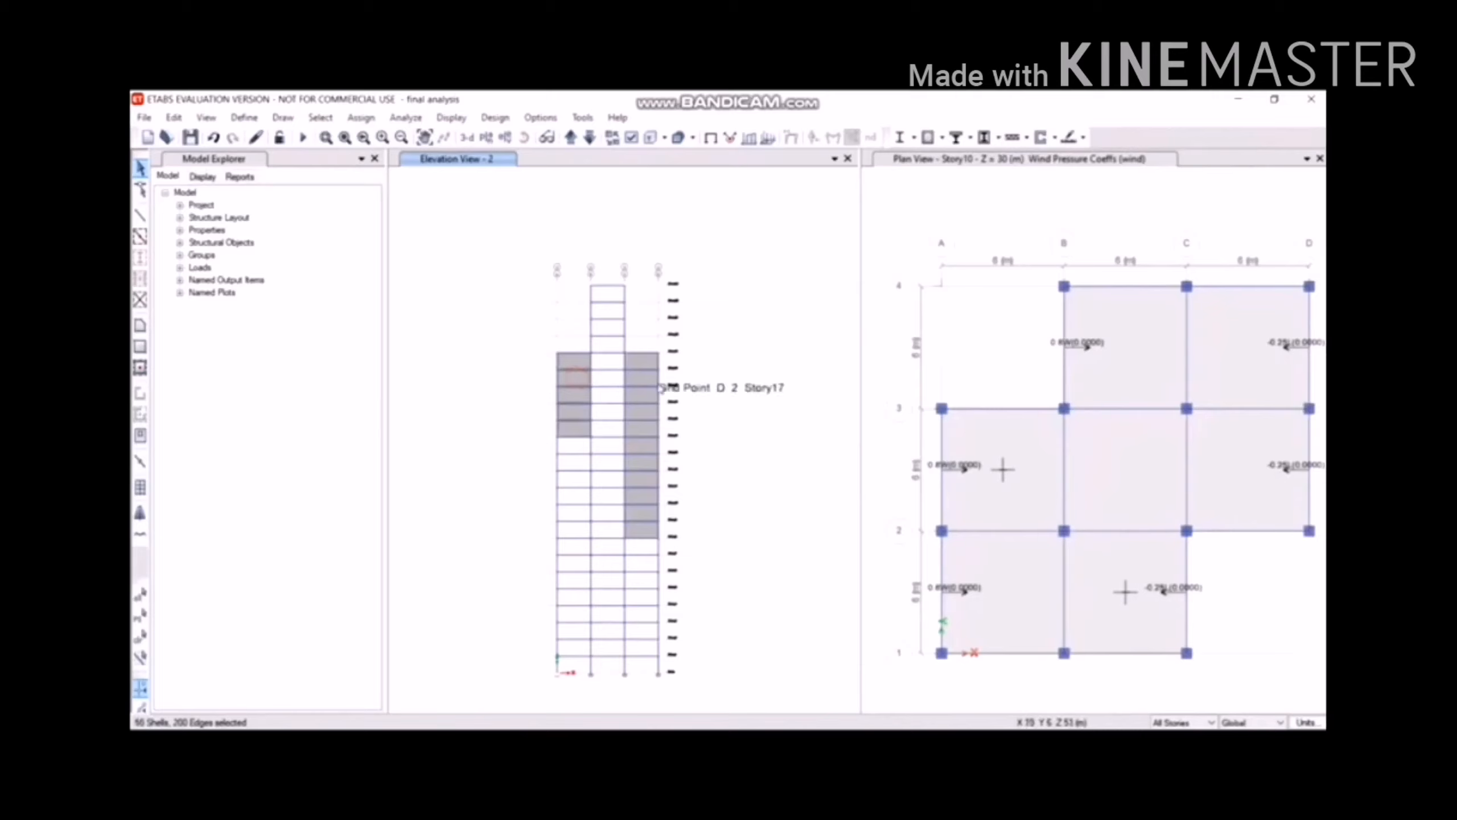
{"action": "left_click", "coordinate": [642, 373]}
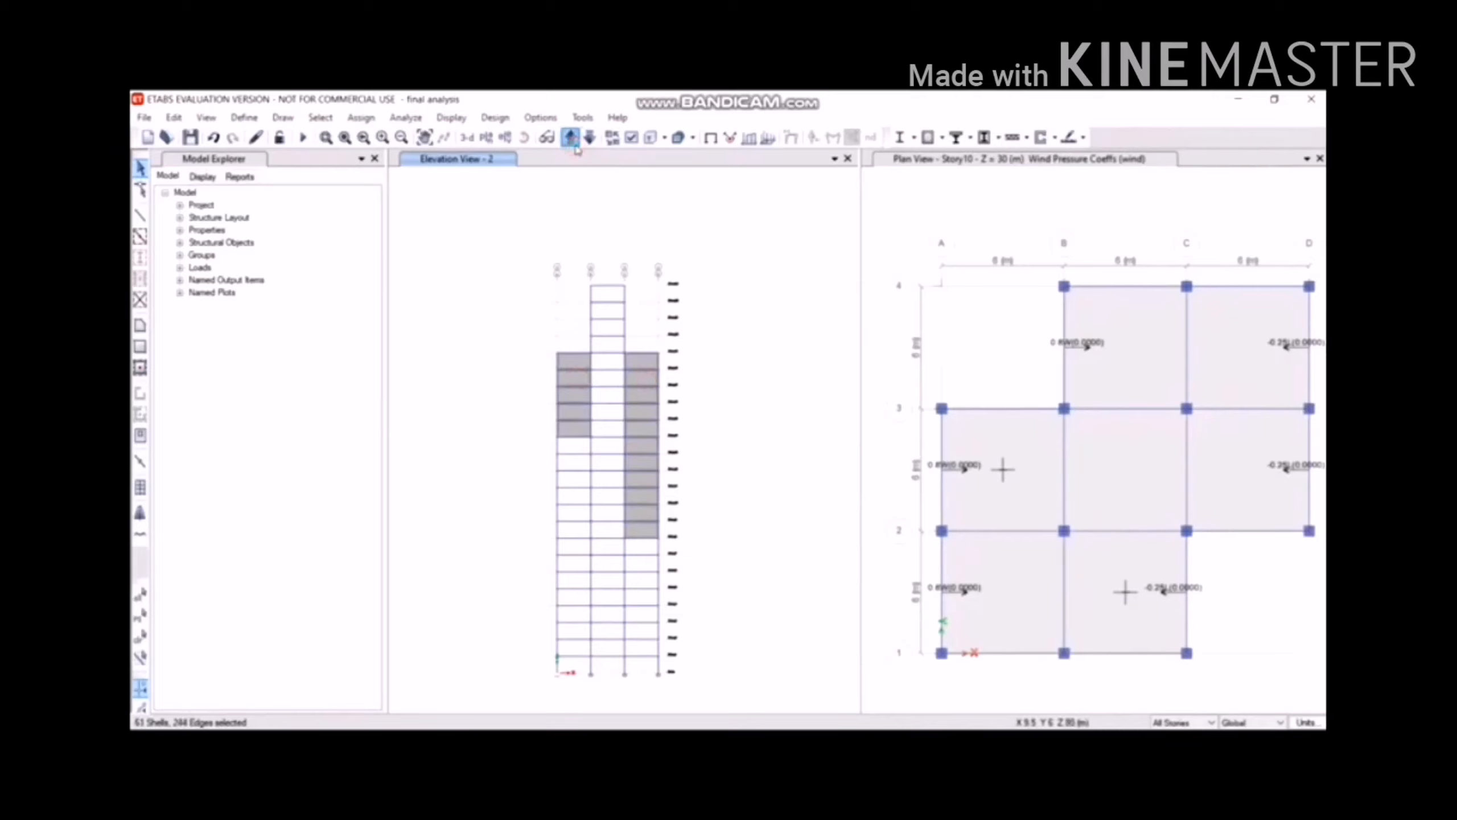
{"action": "left_click", "coordinate": [575, 146]}
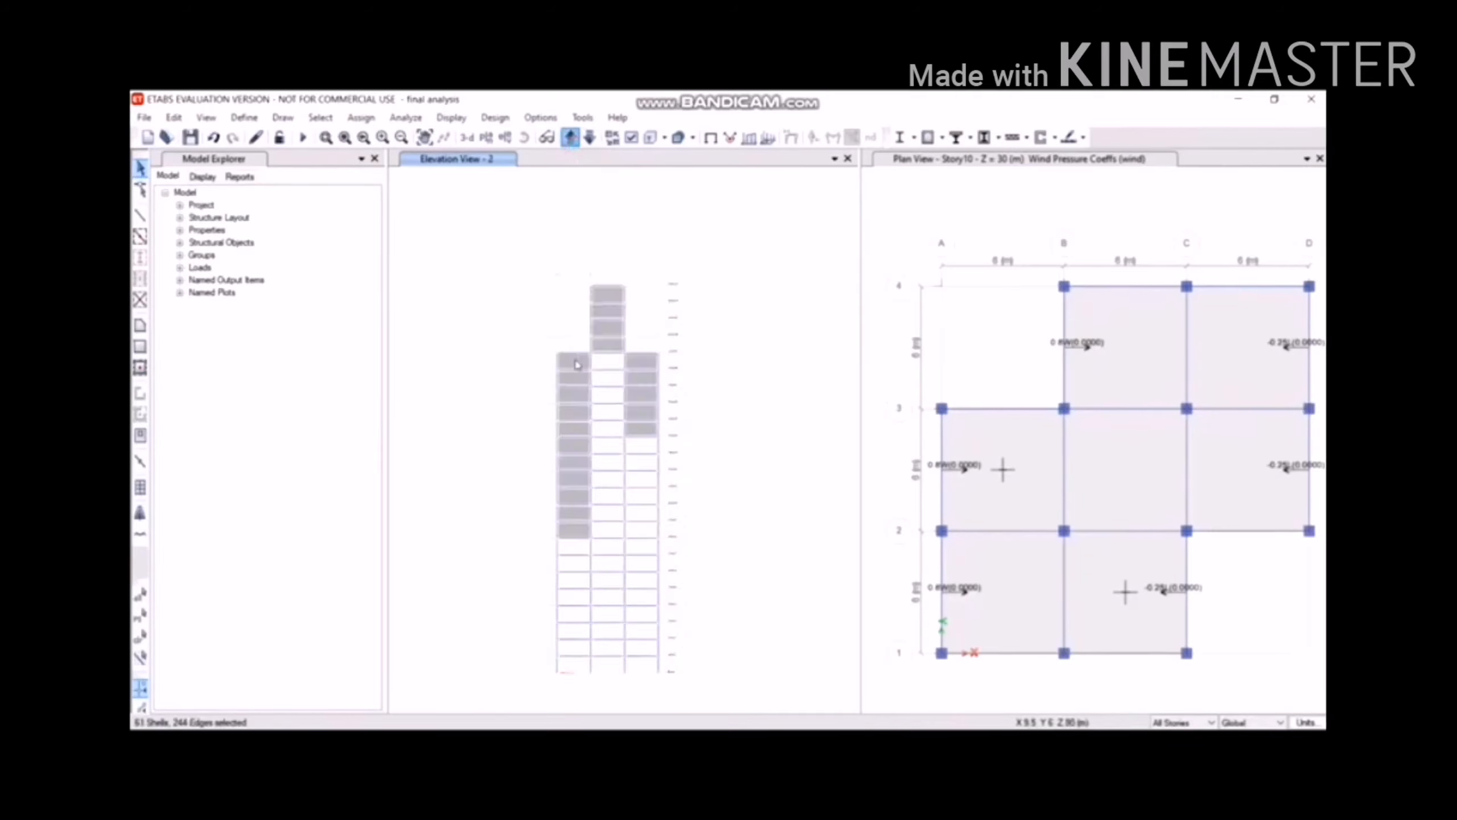
{"action": "left_click", "coordinate": [607, 344]}
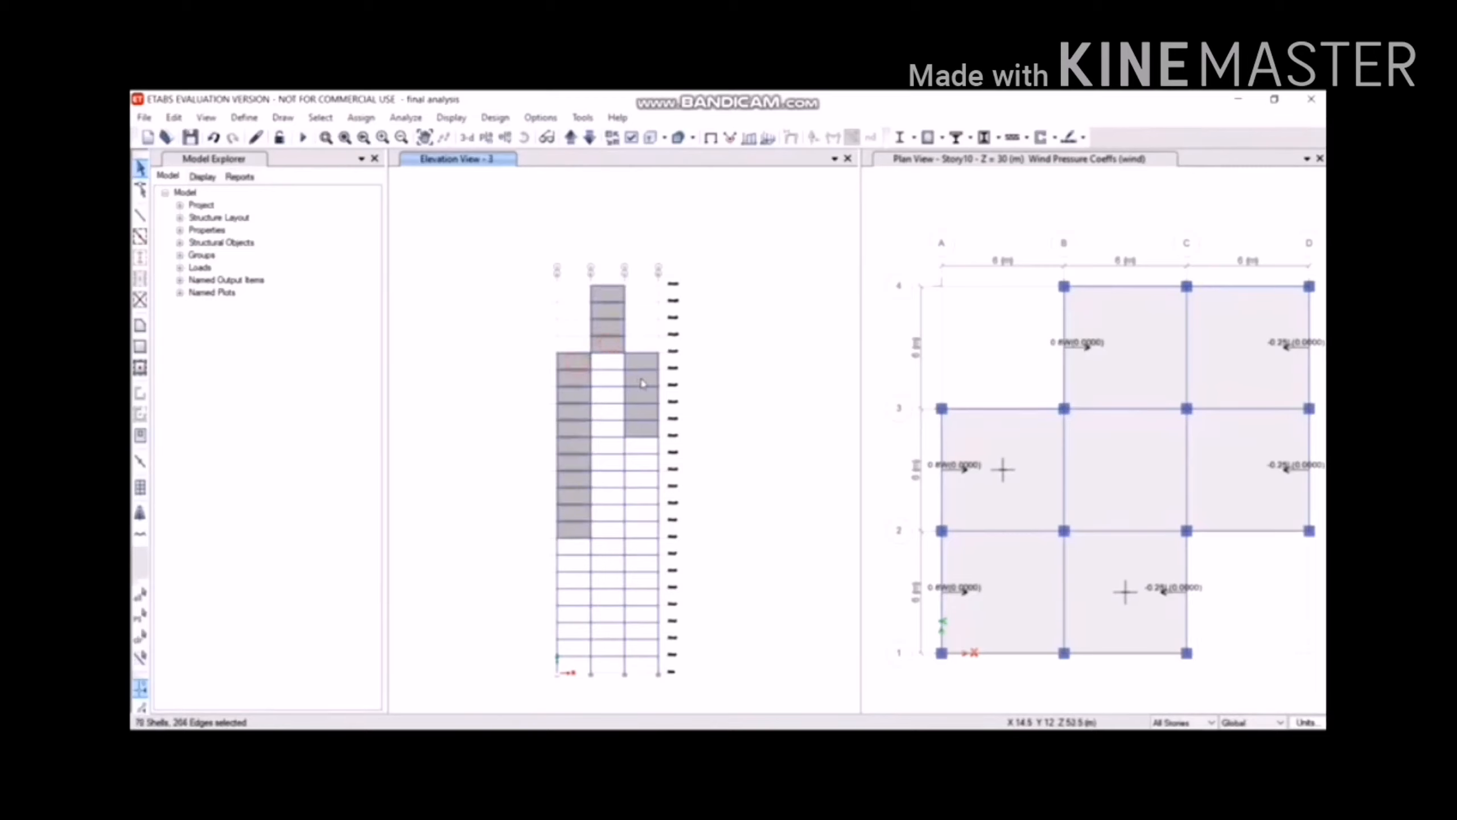
{"action": "left_click", "coordinate": [641, 363]}
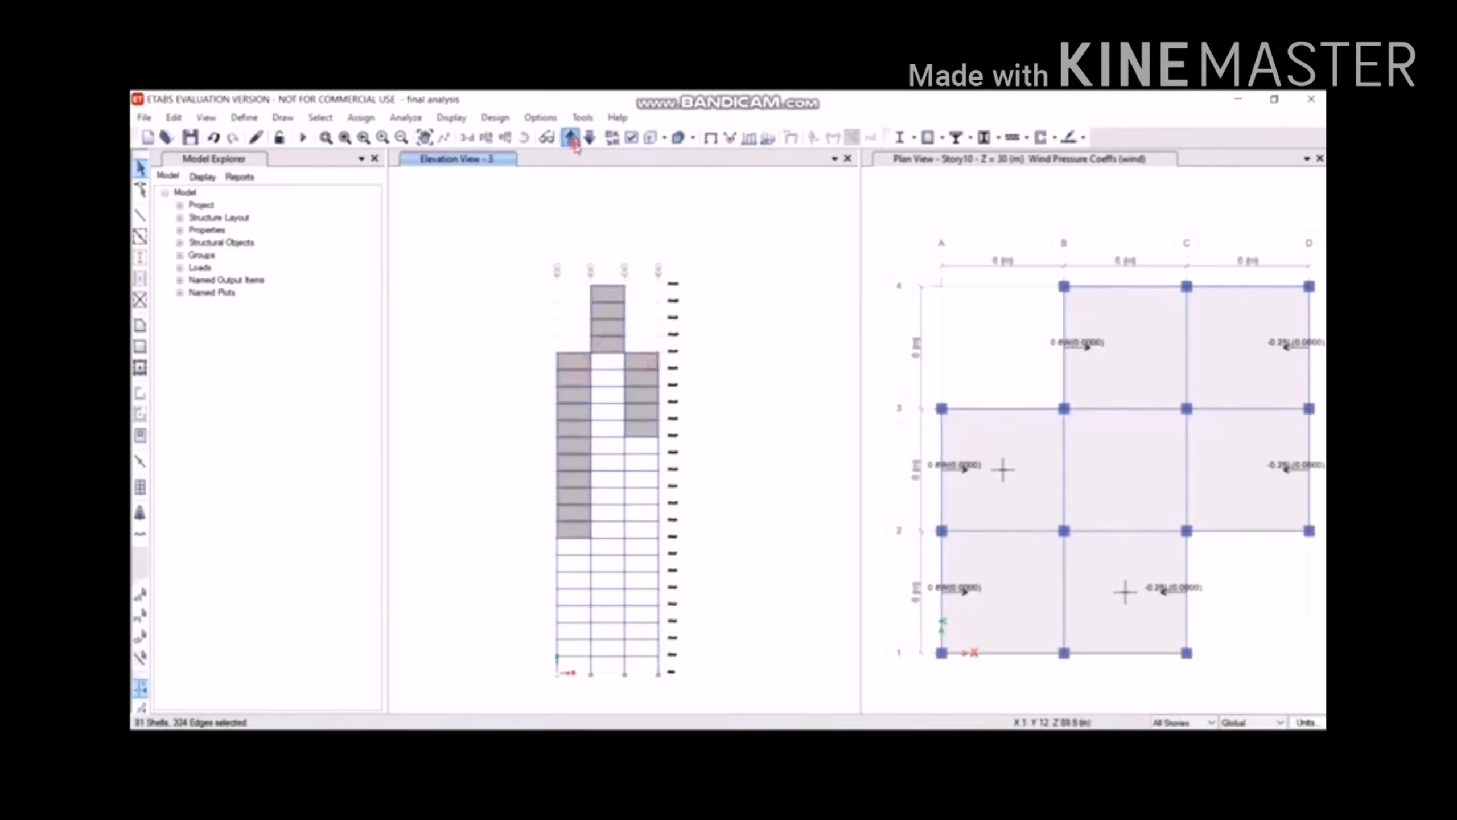
{"action": "left_click", "coordinate": [571, 138]}
{"action": "left_click", "coordinate": [604, 596]}
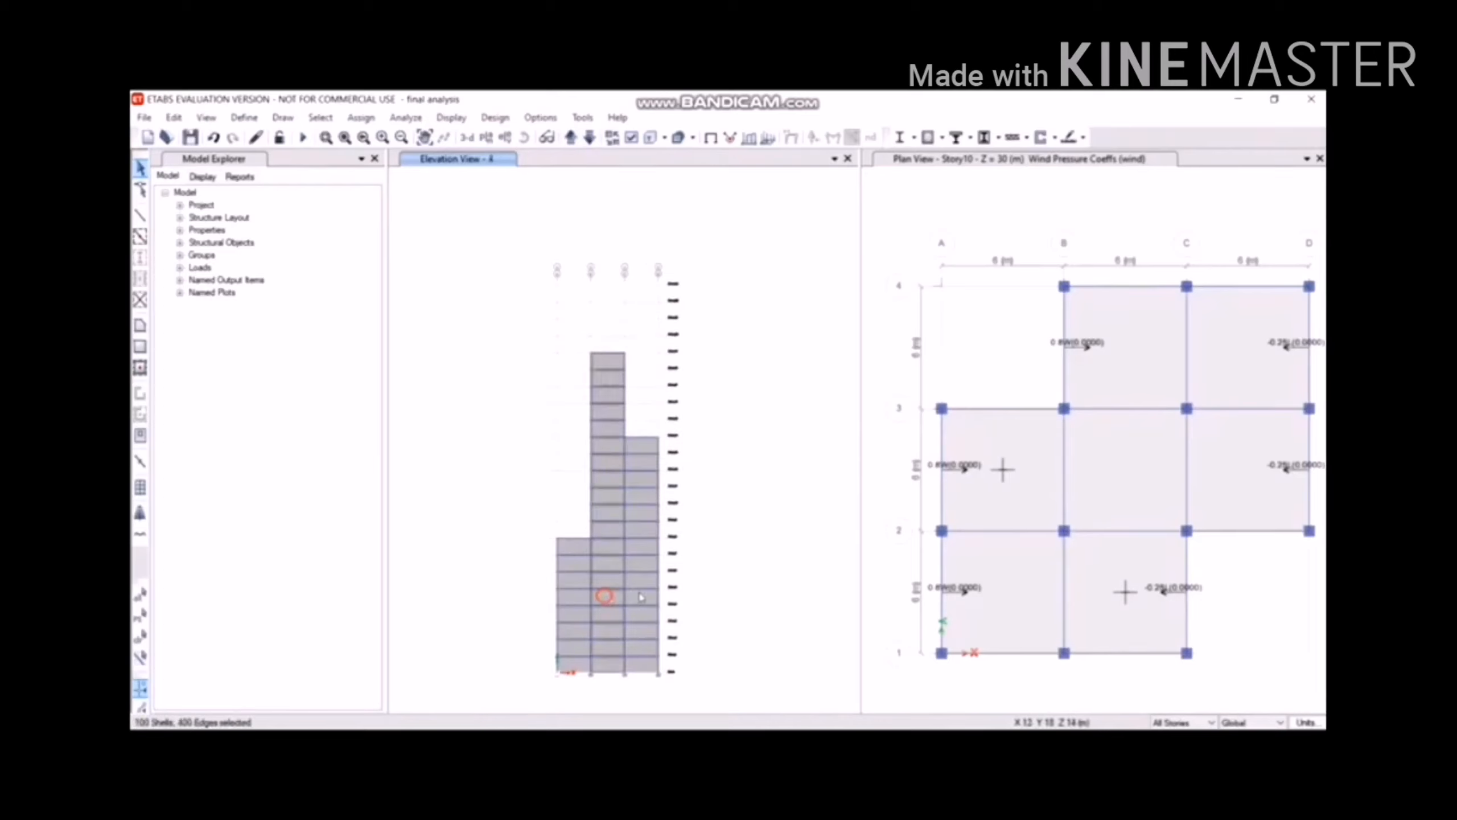
{"action": "left_click", "coordinate": [642, 598]}
{"action": "left_click", "coordinate": [572, 605]}
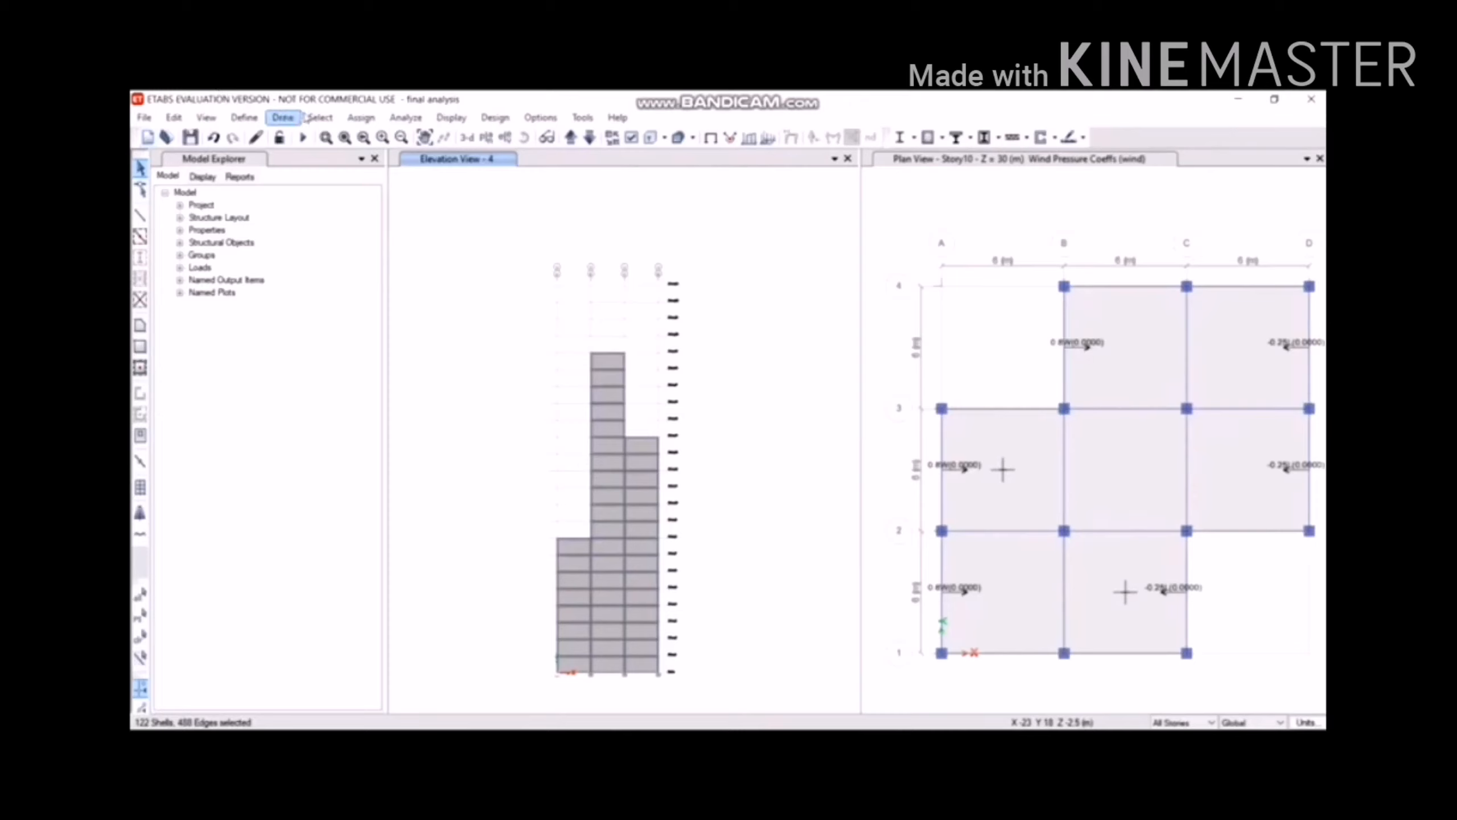
Give the 122 selected shells a leeward/sides Cp of -0.8 under the wind pattern.
{"action": "left_click", "coordinate": [360, 117]}
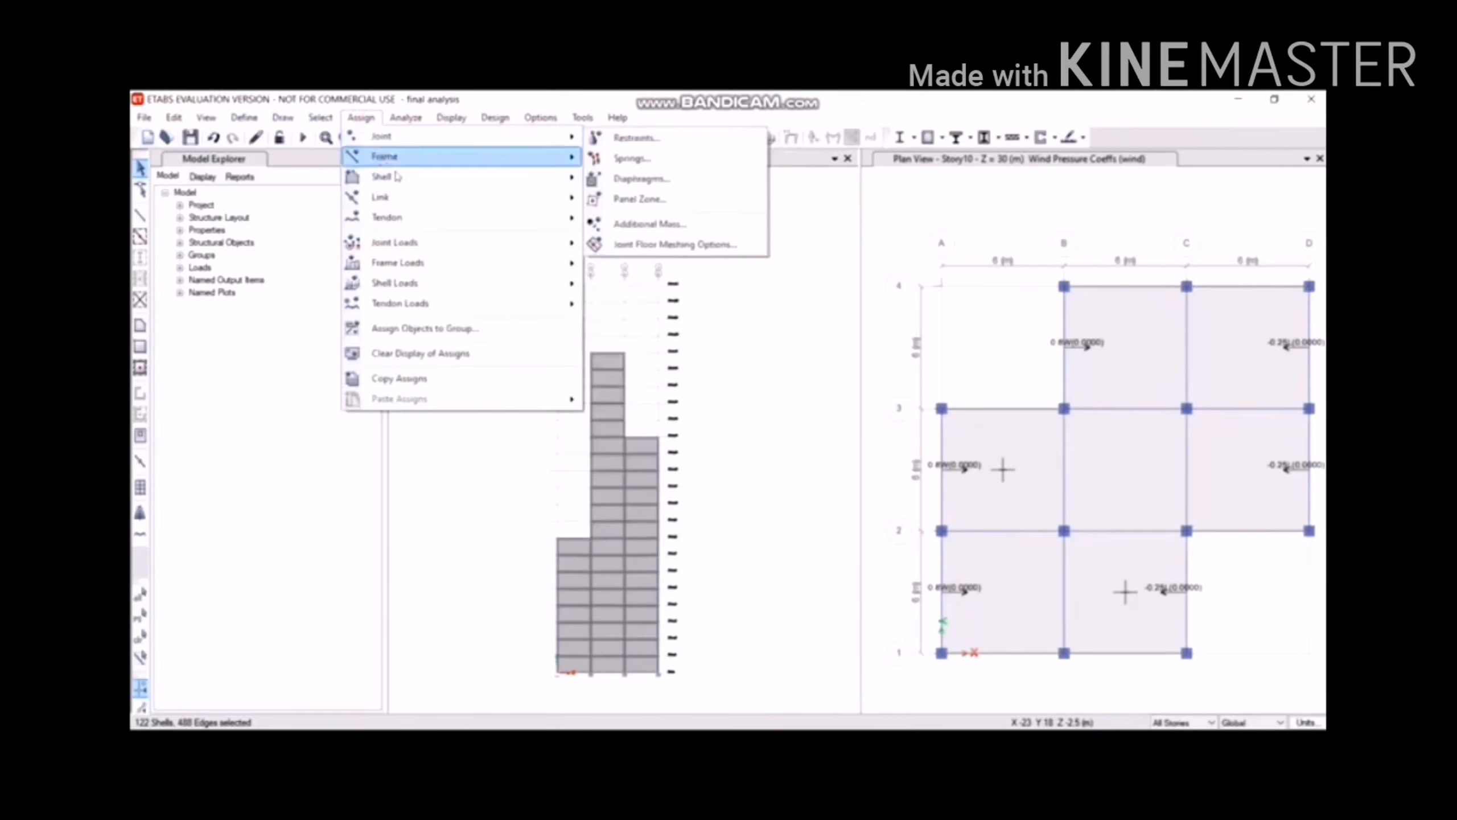
{"action": "mouse_move", "coordinate": [463, 294]}
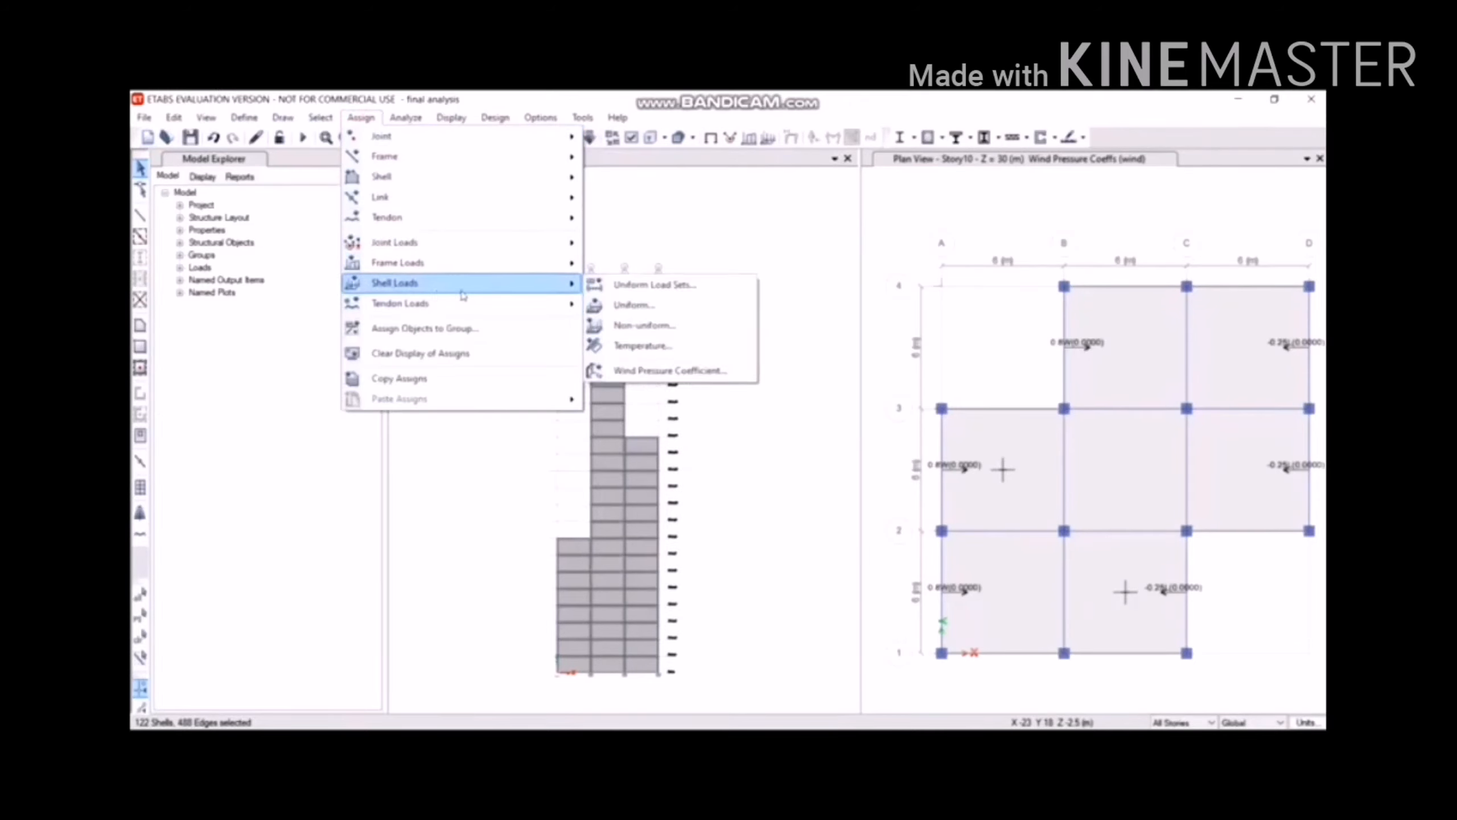
{"action": "left_click", "coordinate": [670, 370]}
{"action": "key", "text": "BackSpace"}
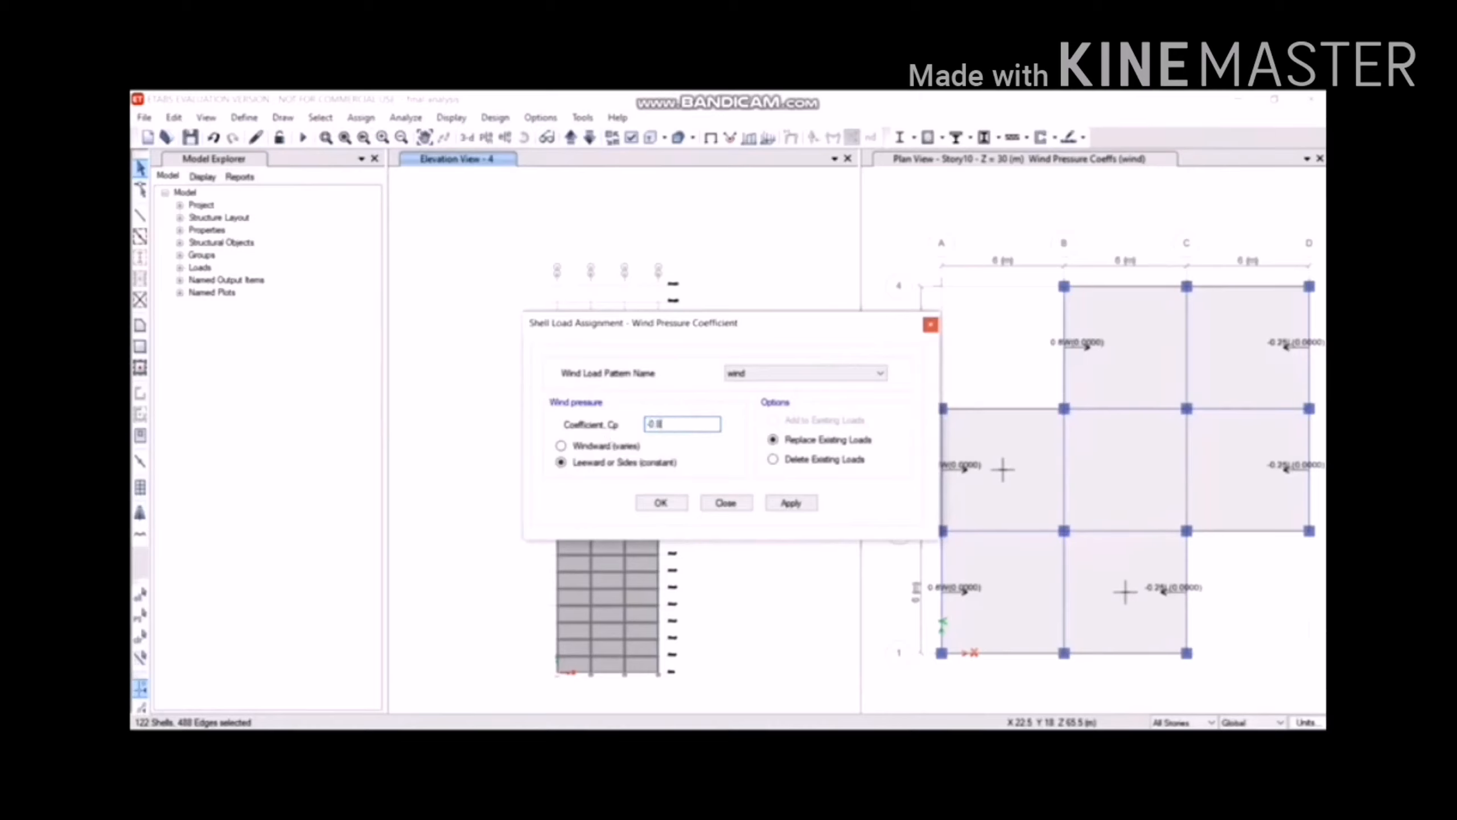
{"action": "left_click", "coordinate": [791, 503]}
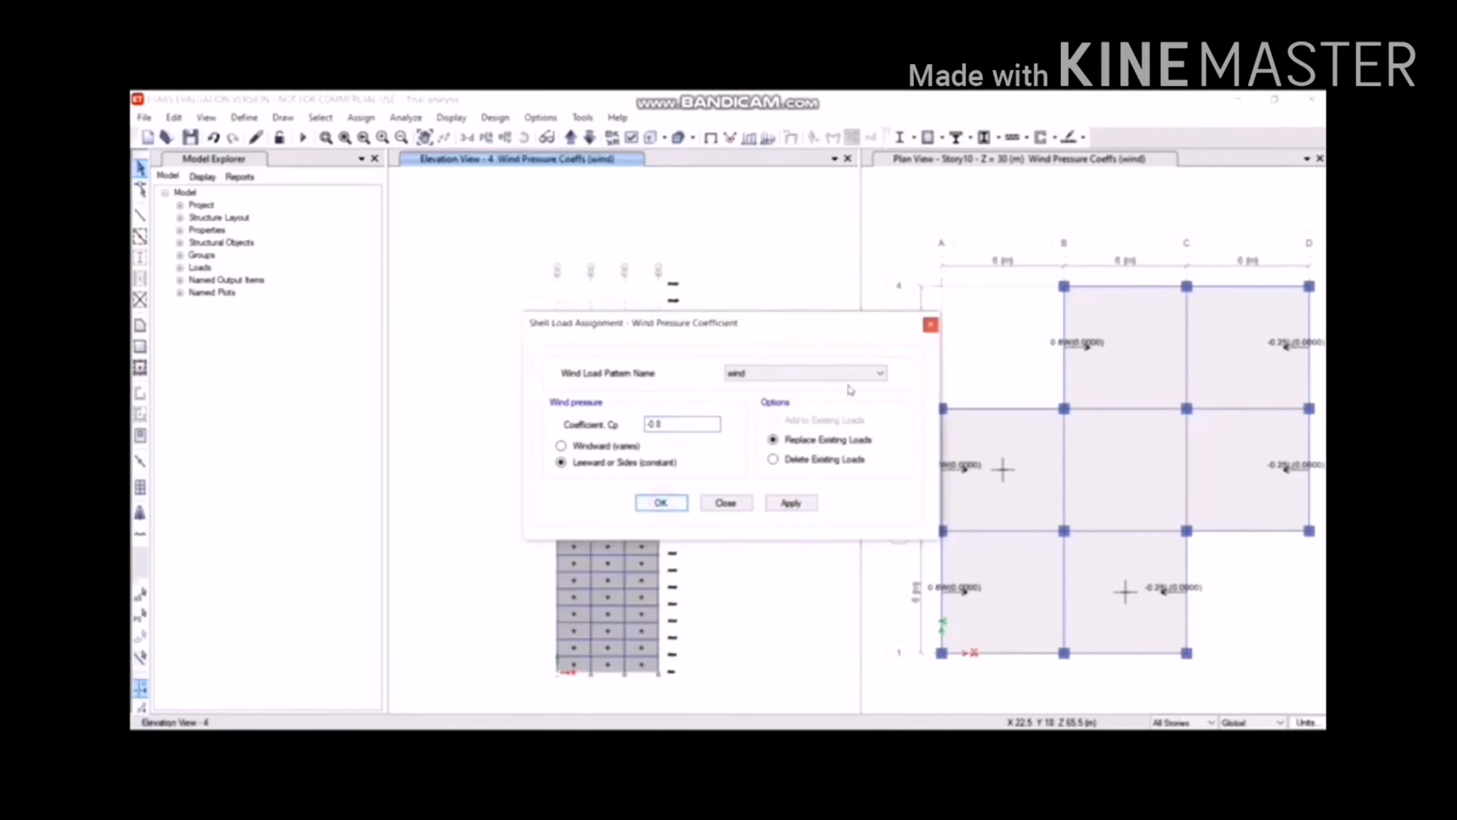
{"action": "left_click", "coordinate": [730, 502]}
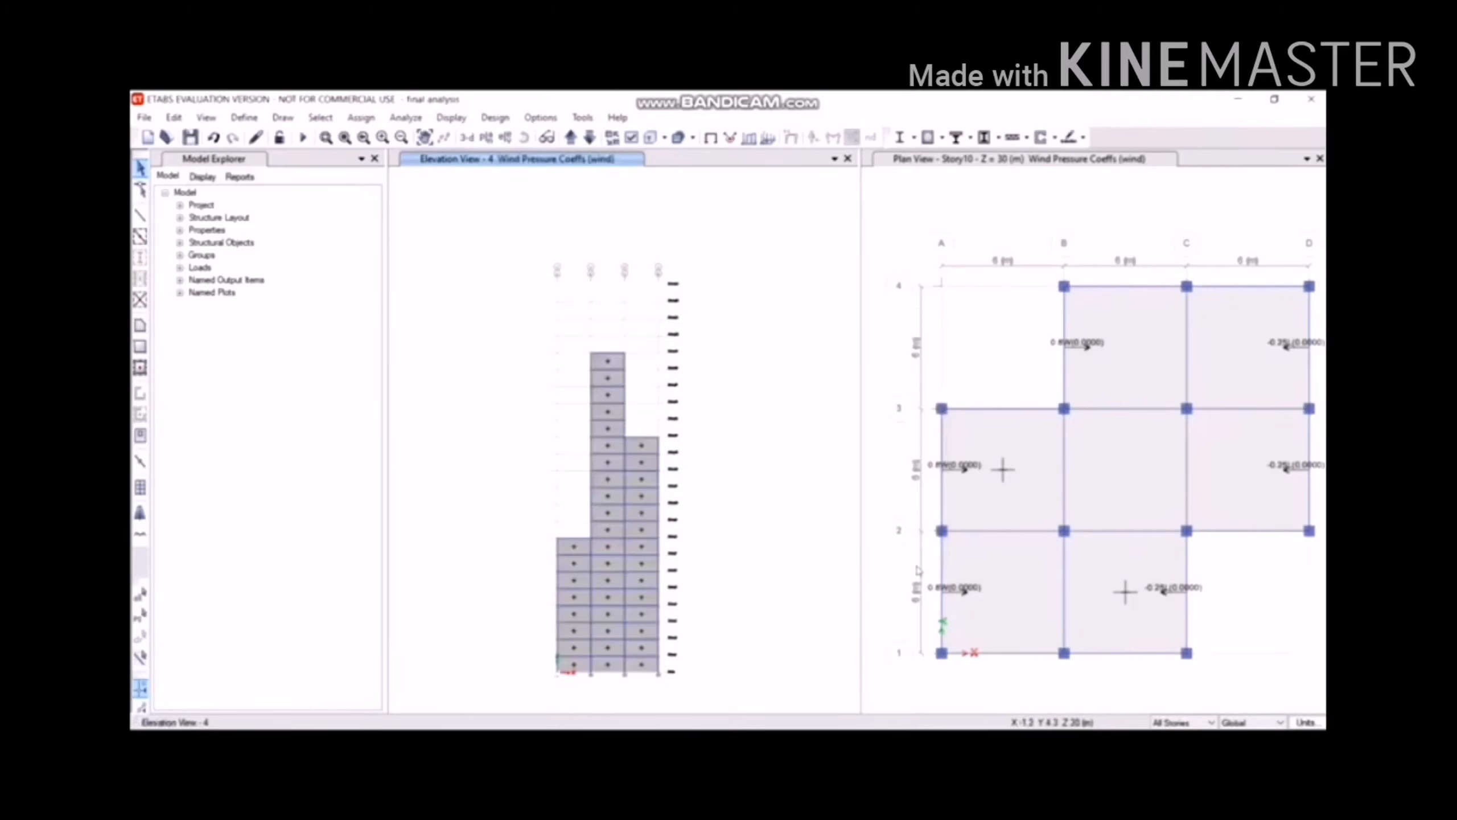
Switch the plan pane from Story10 to Story1, showing its perimeter wind coefficients.
{"action": "left_click", "coordinate": [939, 265]}
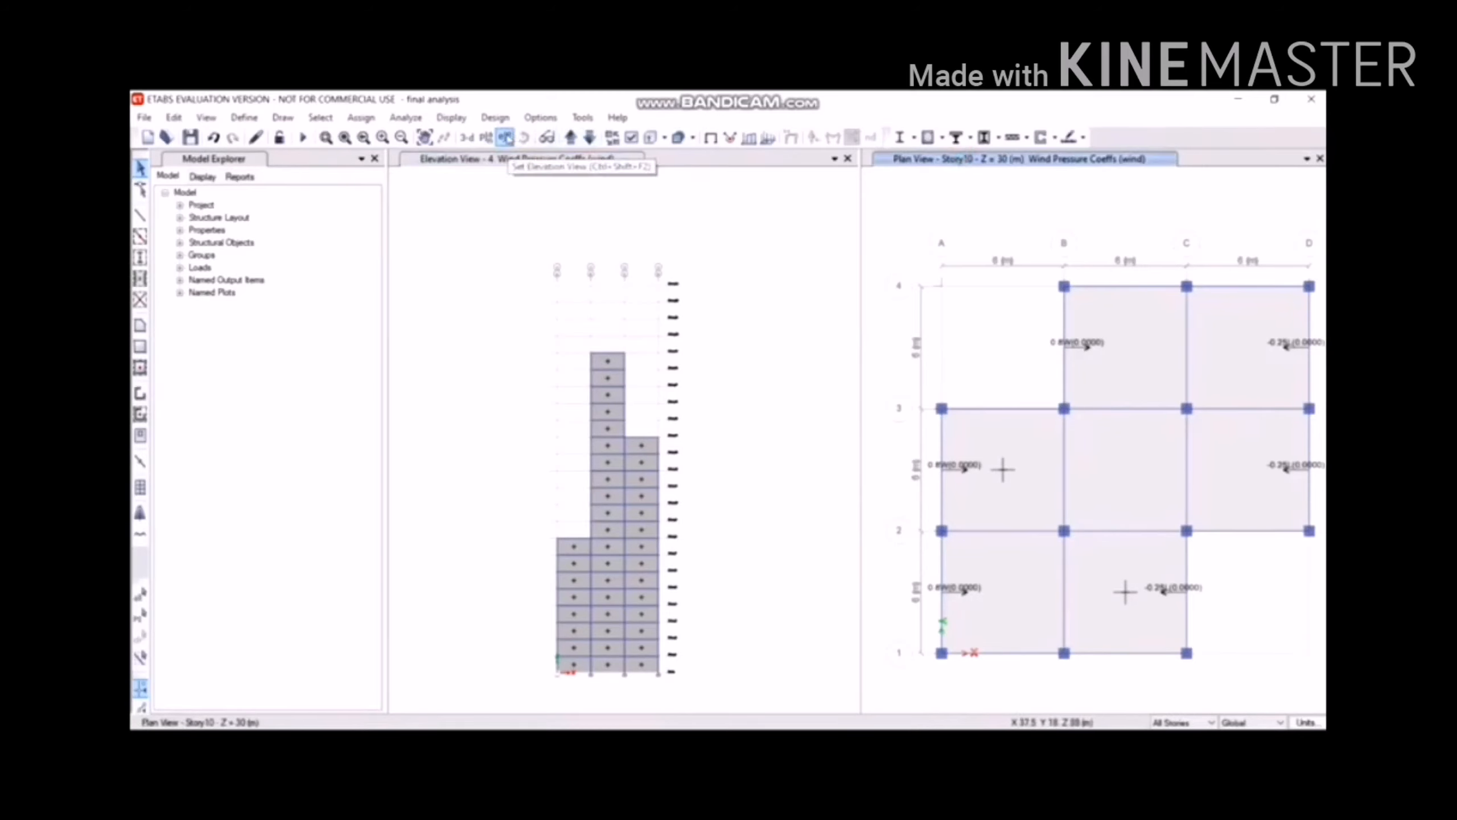
{"action": "left_click", "coordinate": [487, 139]}
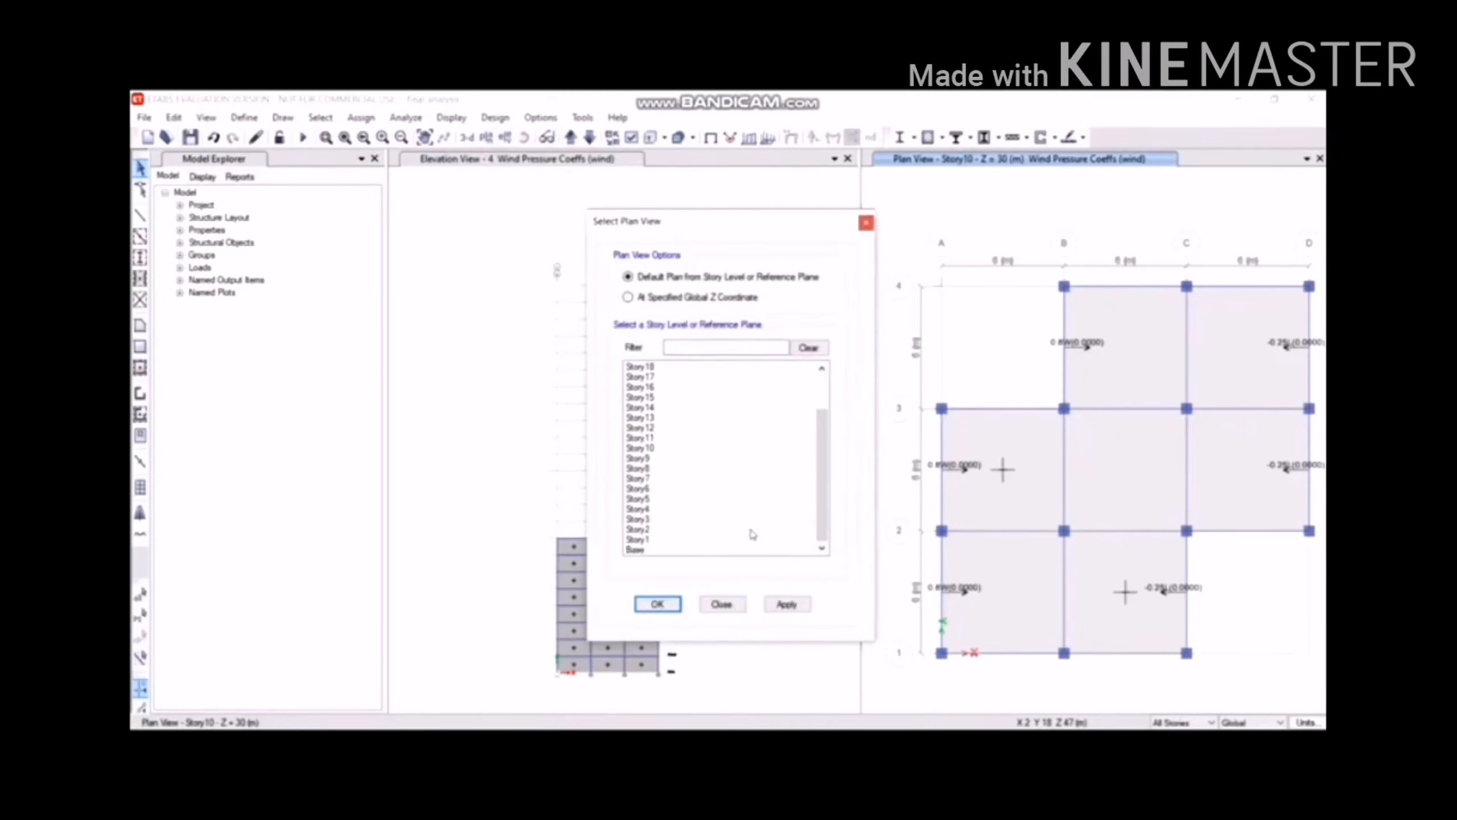
{"action": "left_click", "coordinate": [660, 541]}
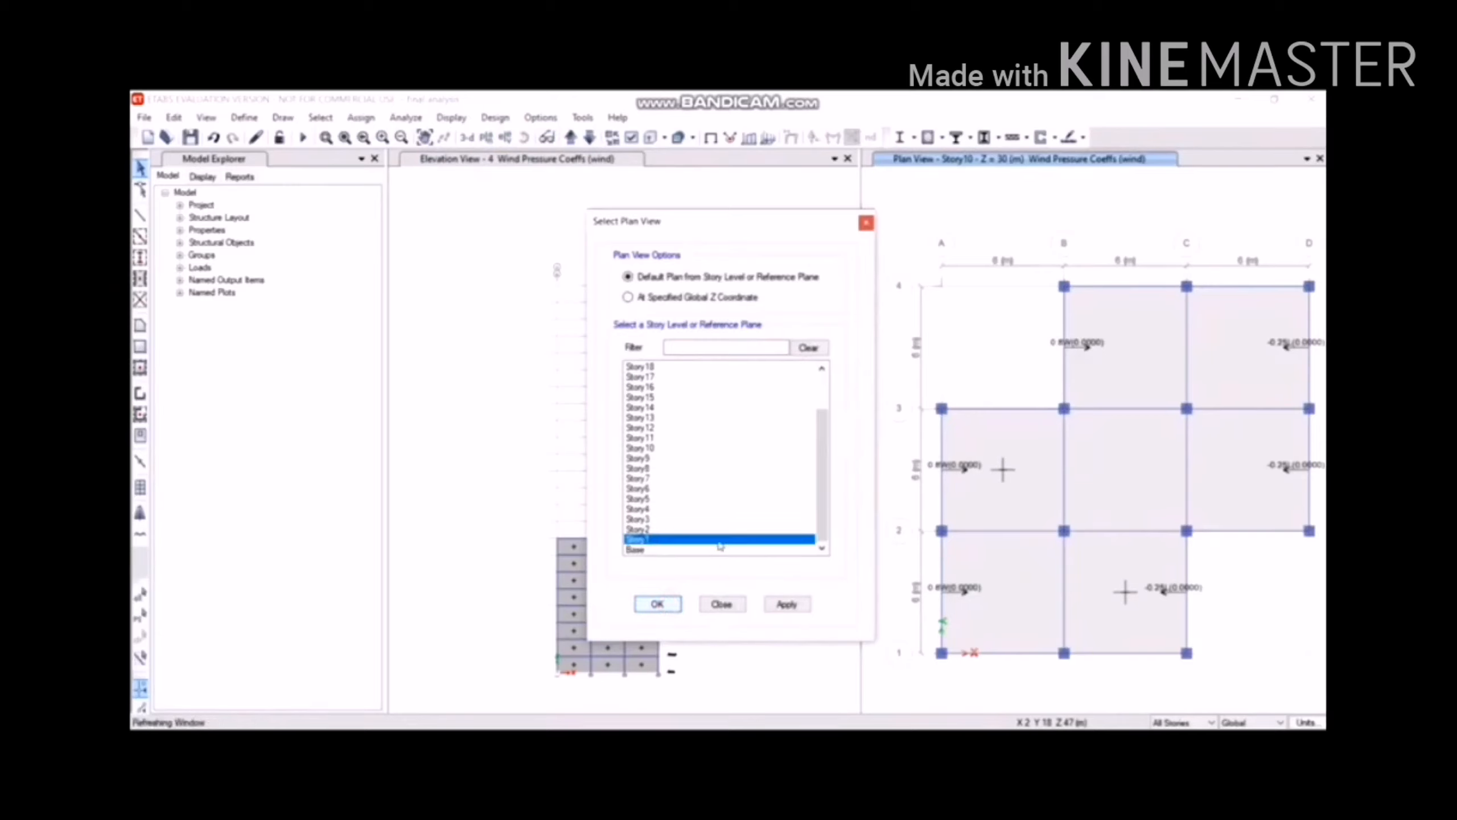
{"action": "double_click", "coordinate": [719, 541]}
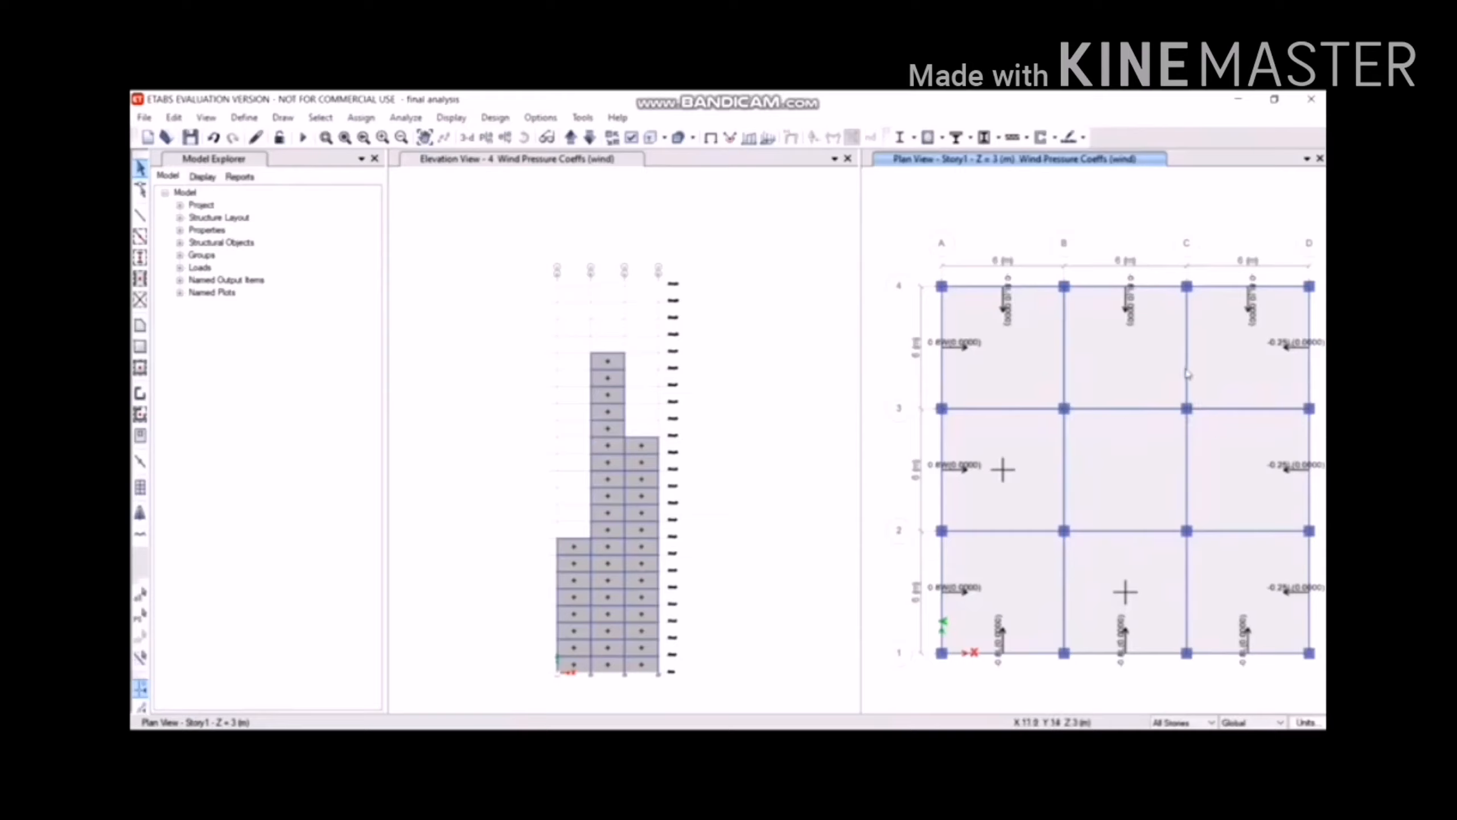
{"action": "left_click", "coordinate": [1026, 137]}
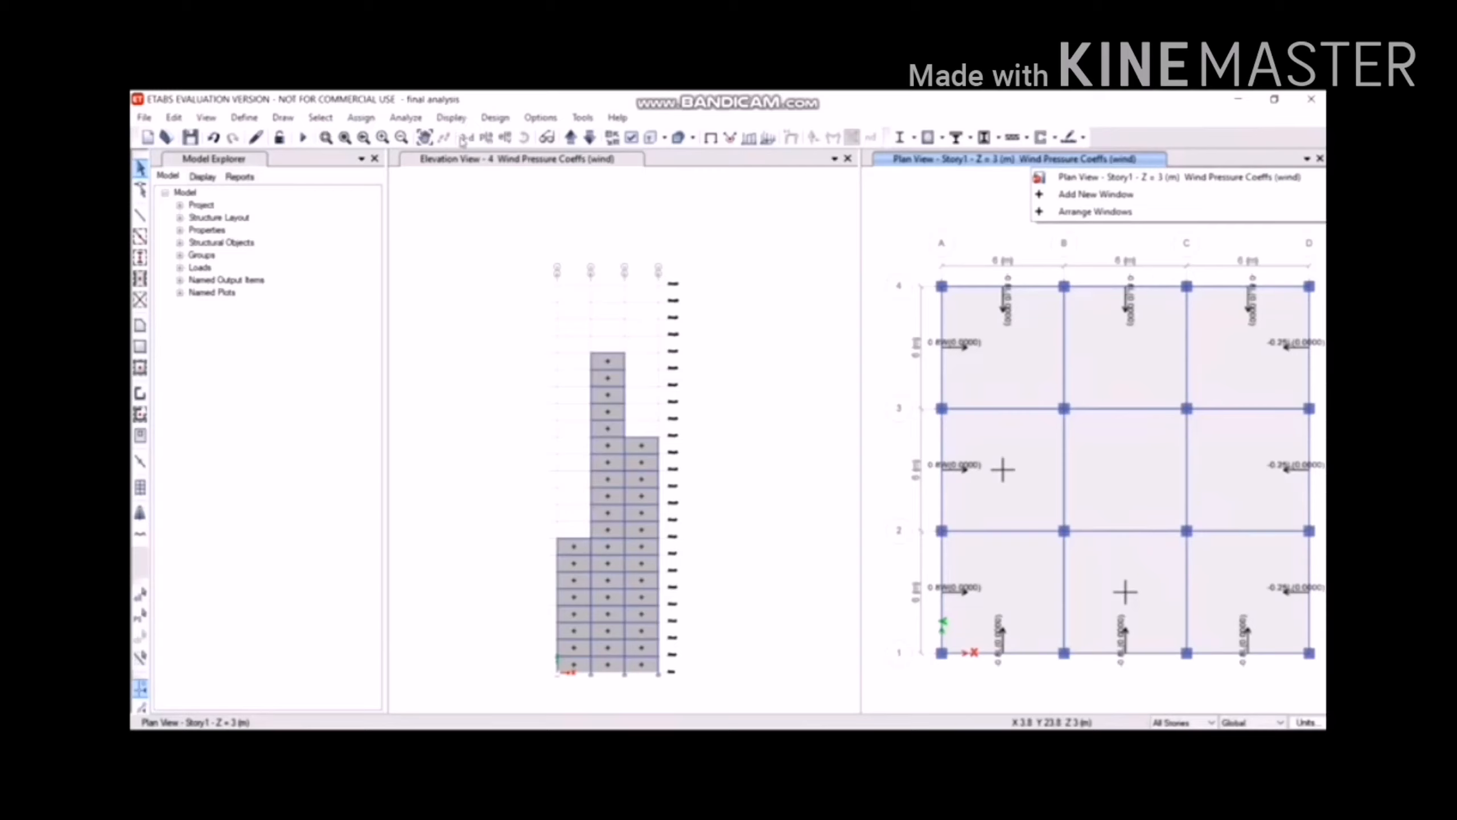
Show the tower in 3D in one pane and the Story1 plan in the other.
{"action": "left_click", "coordinate": [466, 138]}
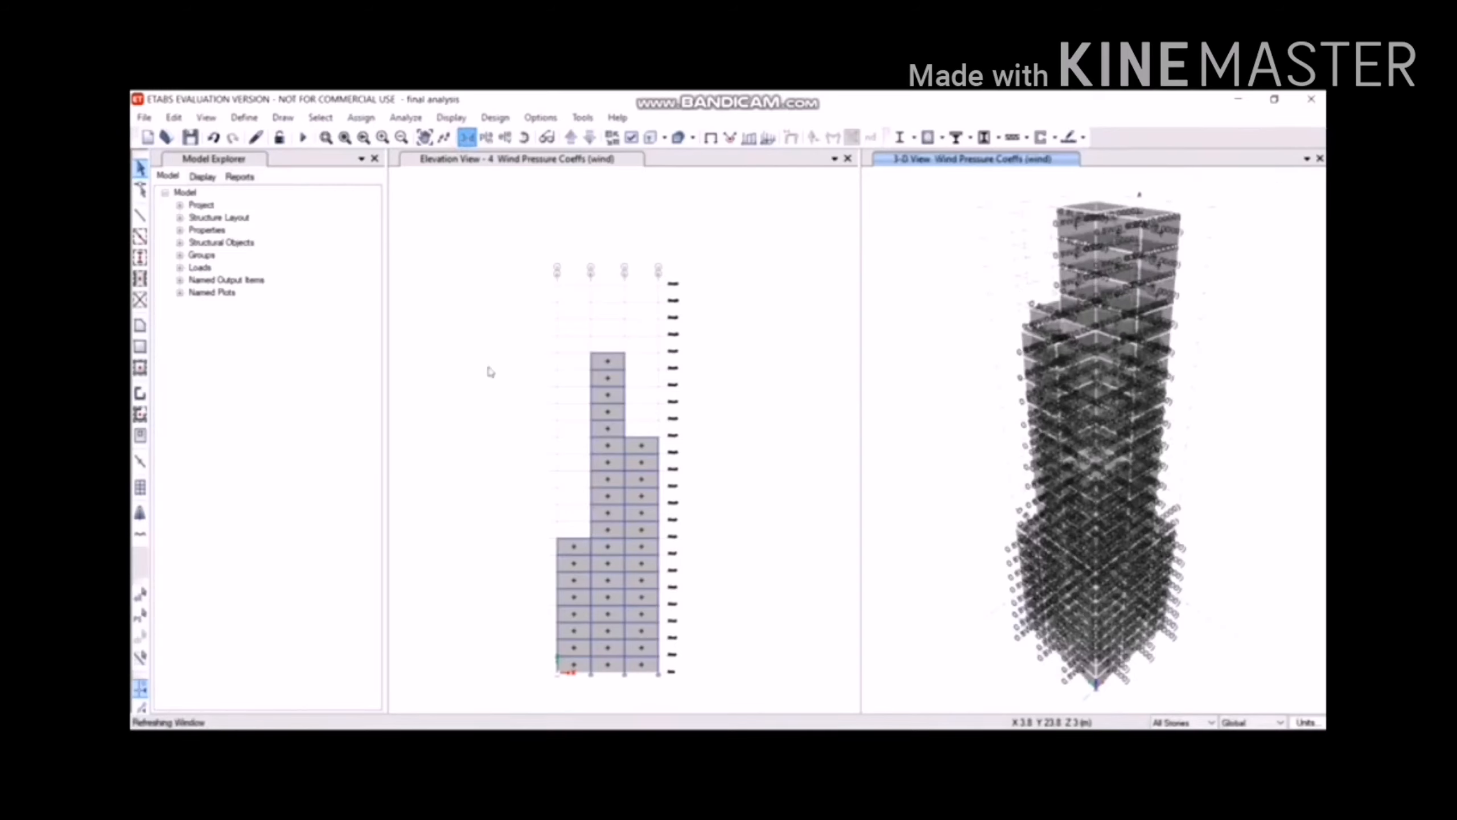
{"action": "left_click", "coordinate": [496, 160]}
{"action": "left_click", "coordinate": [486, 137]}
{"action": "left_click", "coordinate": [659, 606]}
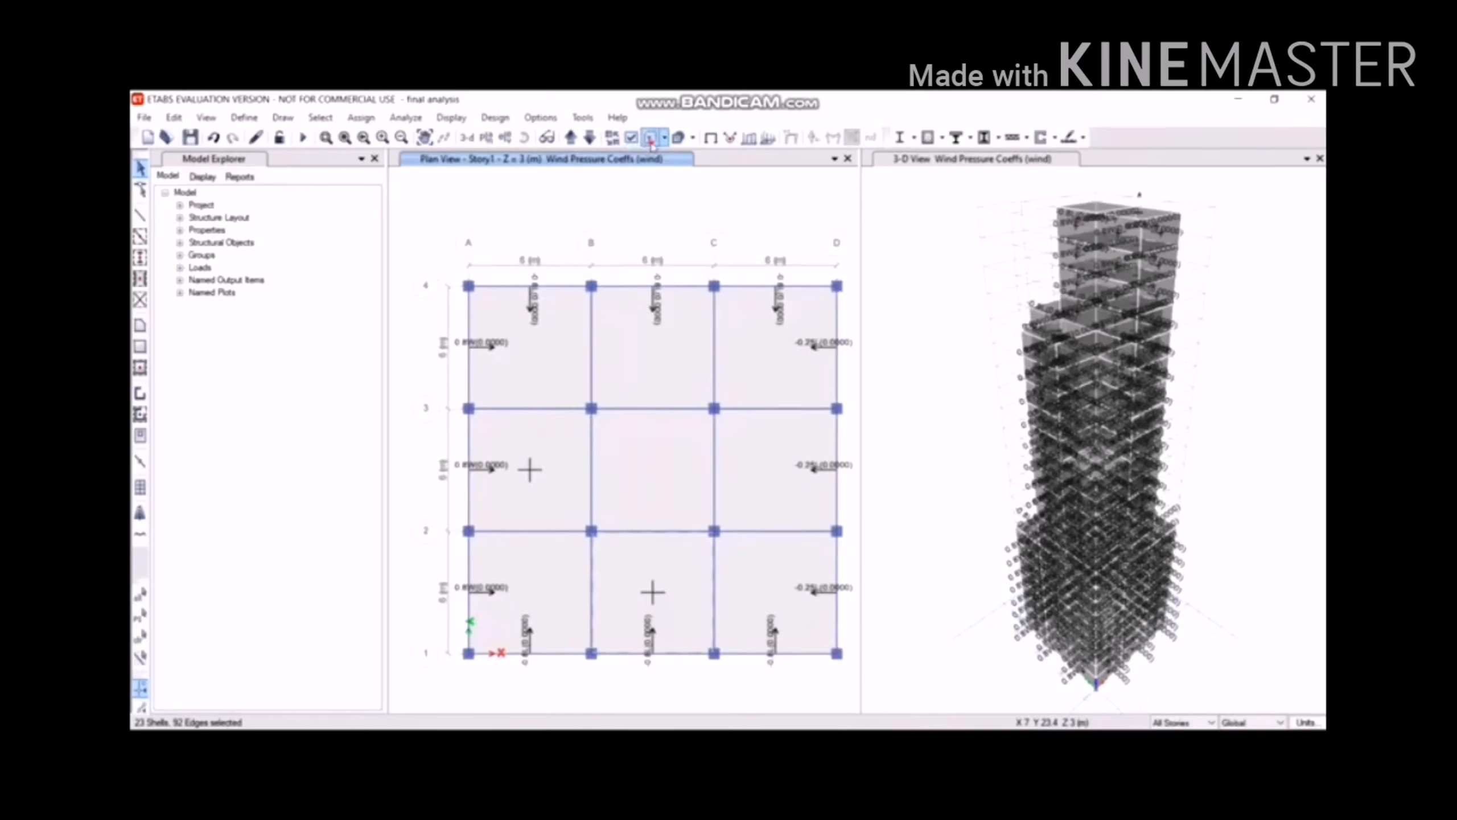
Toggle the extruded plan display and review its options before closing them.
{"action": "left_click", "coordinate": [651, 139]}
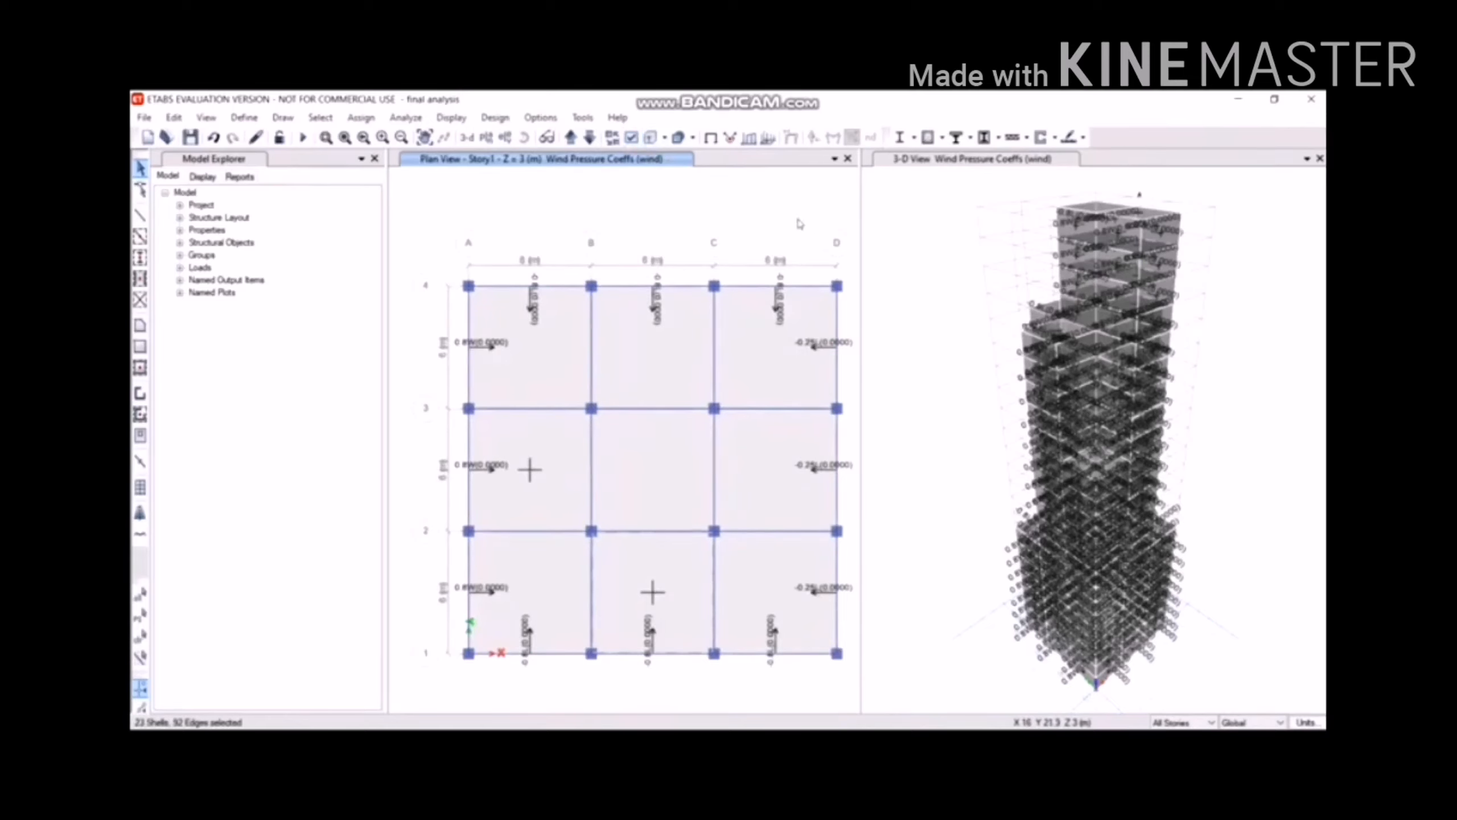
{"action": "left_click", "coordinate": [654, 138]}
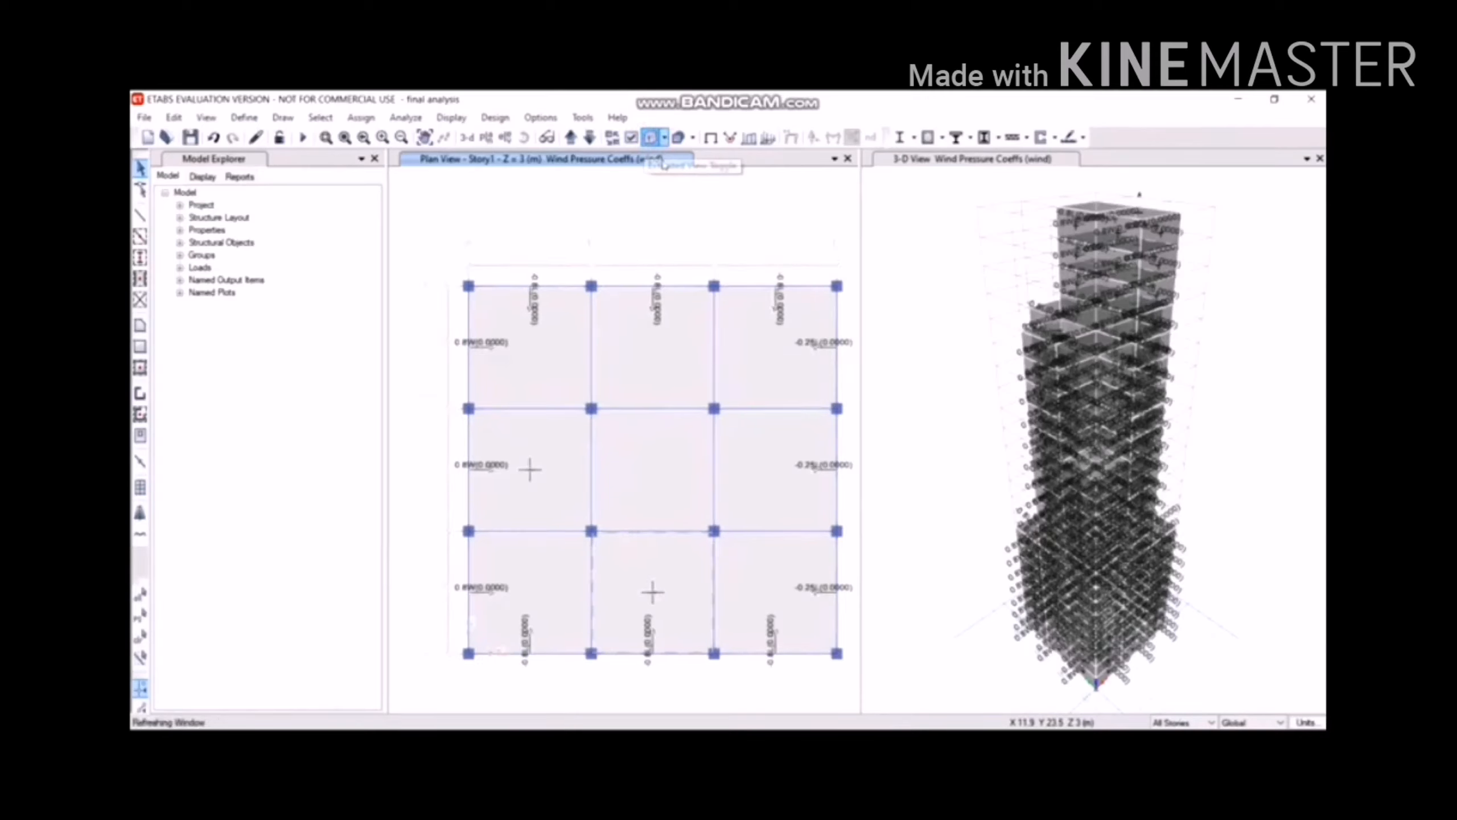
{"action": "left_click", "coordinate": [665, 140]}
{"action": "left_click", "coordinate": [681, 154]}
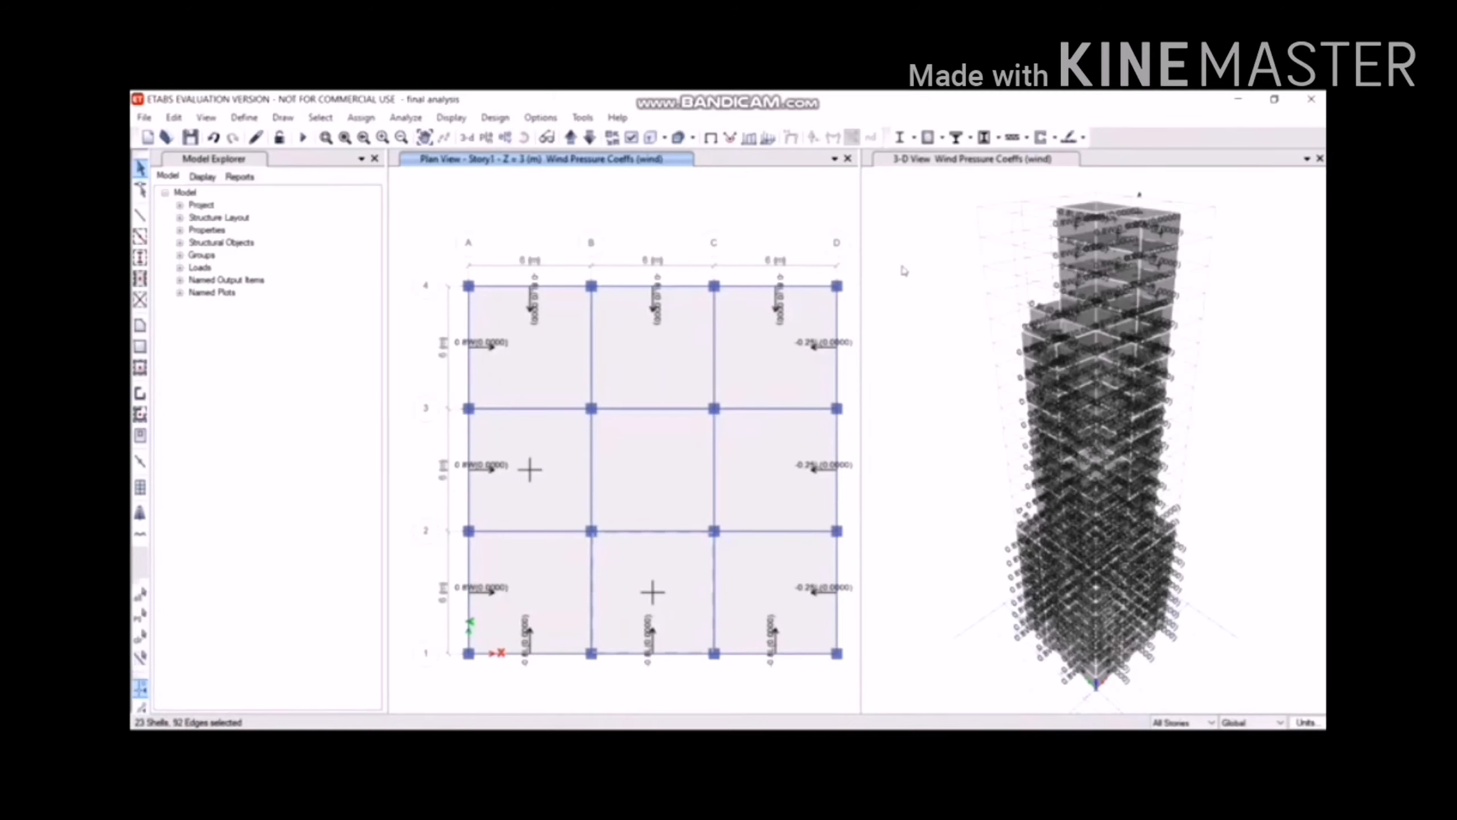
Clear the wind coefficient display with F4 and run the analysis.
{"action": "key", "text": "F4"}
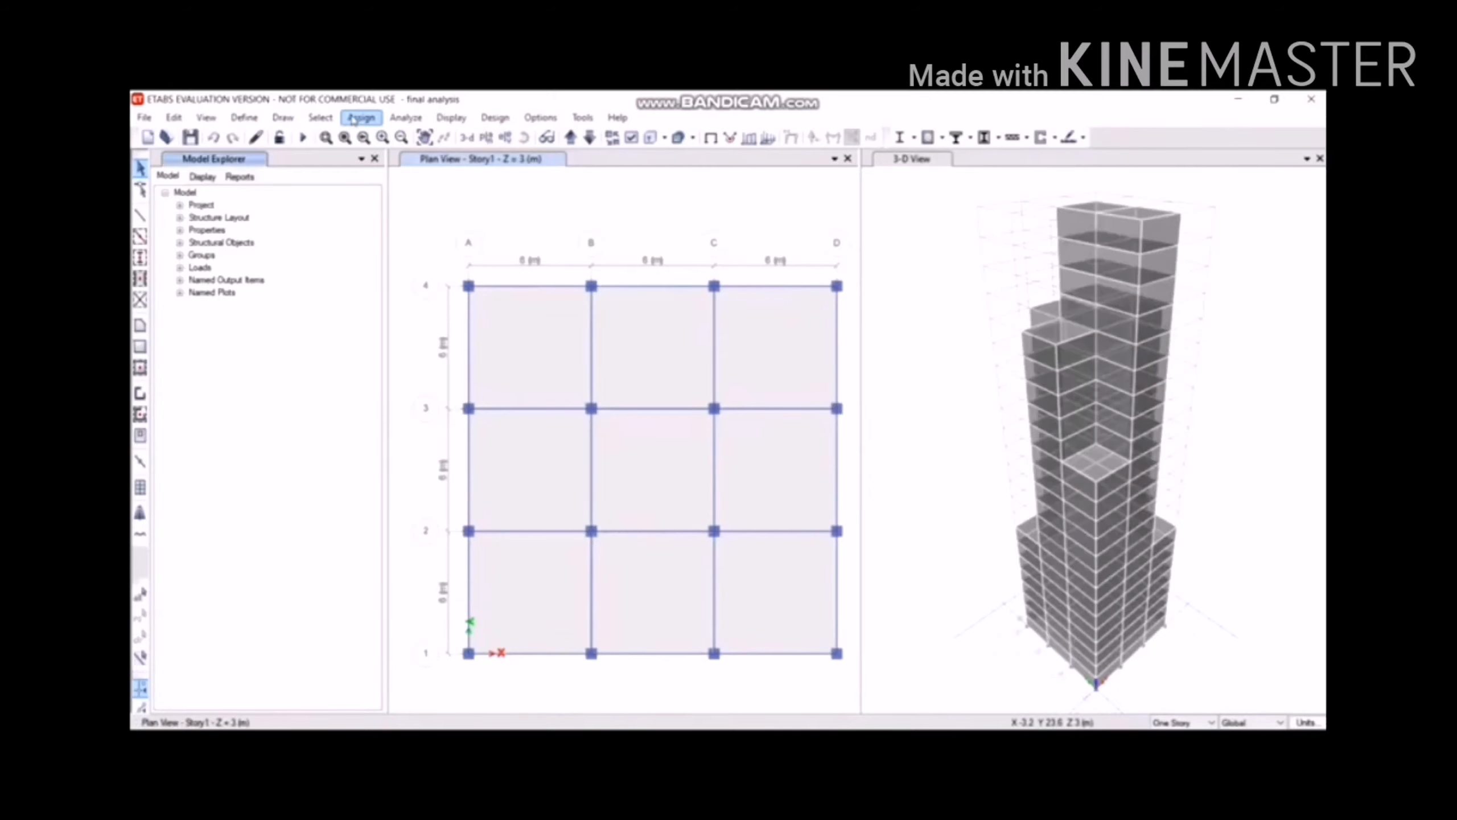
{"action": "left_click", "coordinate": [406, 119]}
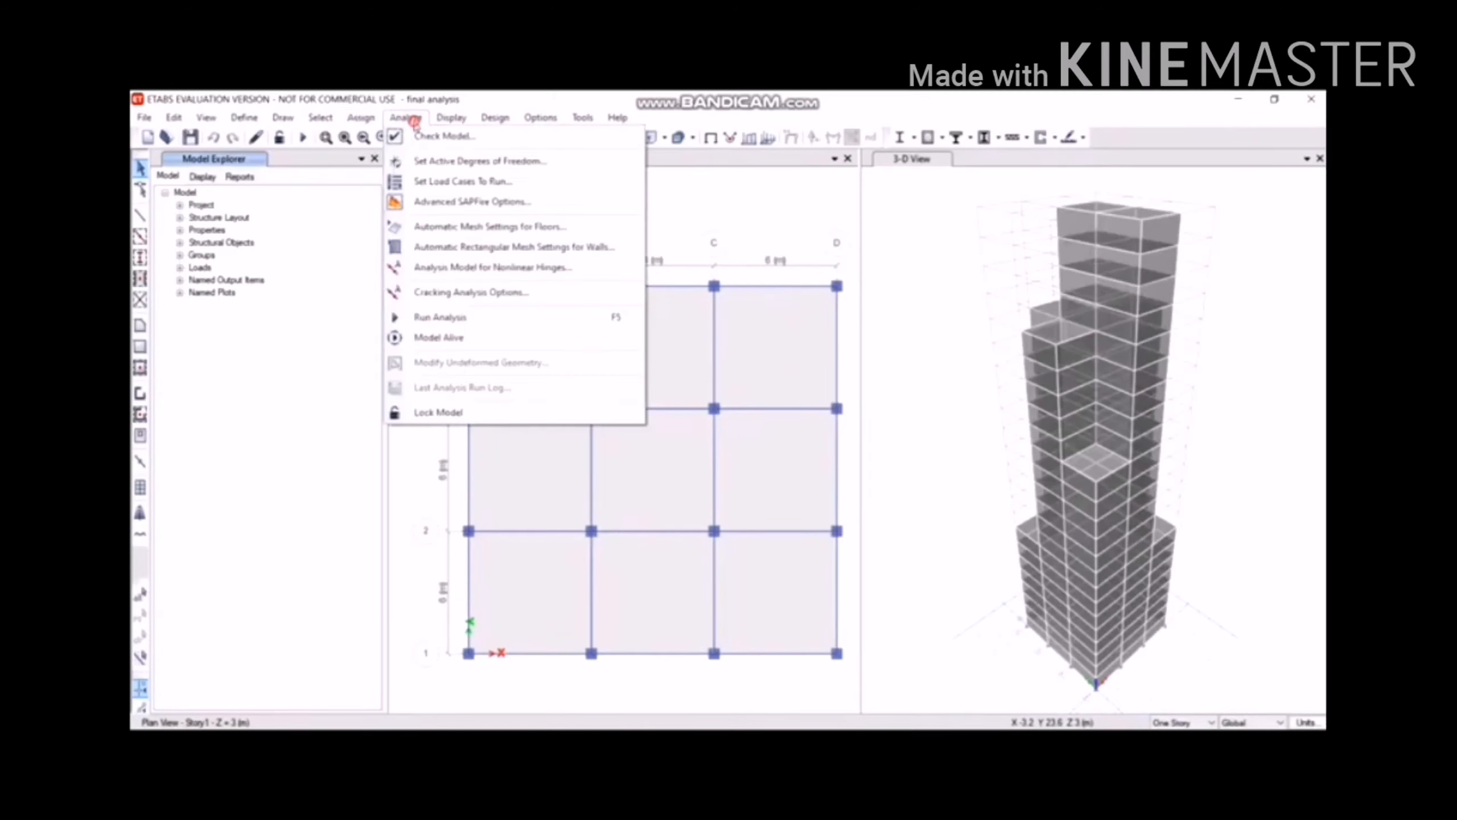
{"action": "left_click", "coordinate": [500, 315]}
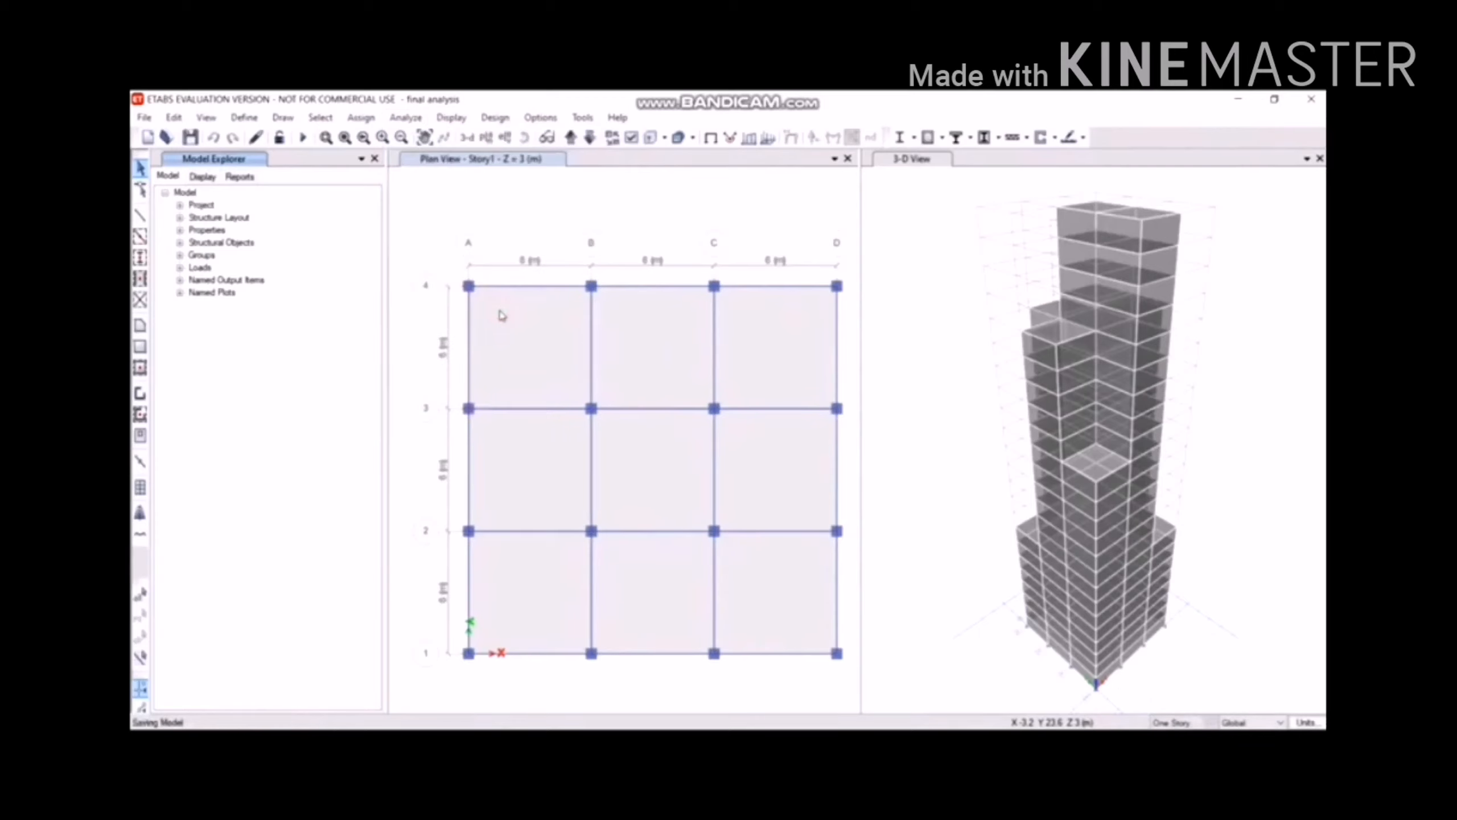
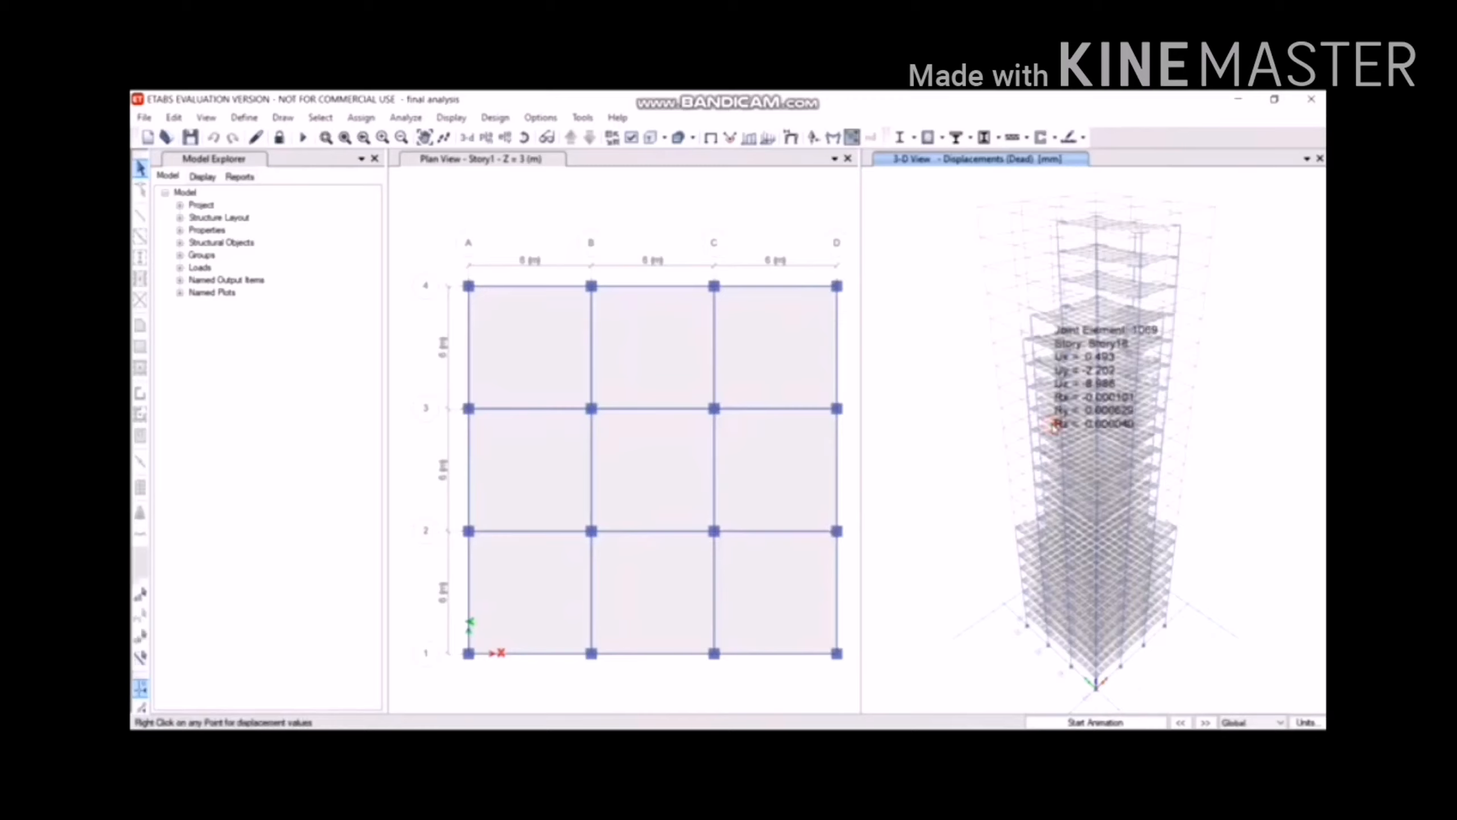
Check the Deformed Shape settings without changes, then return to the Display menu's diagram options.
{"action": "mouse_move", "coordinate": [1113, 281]}
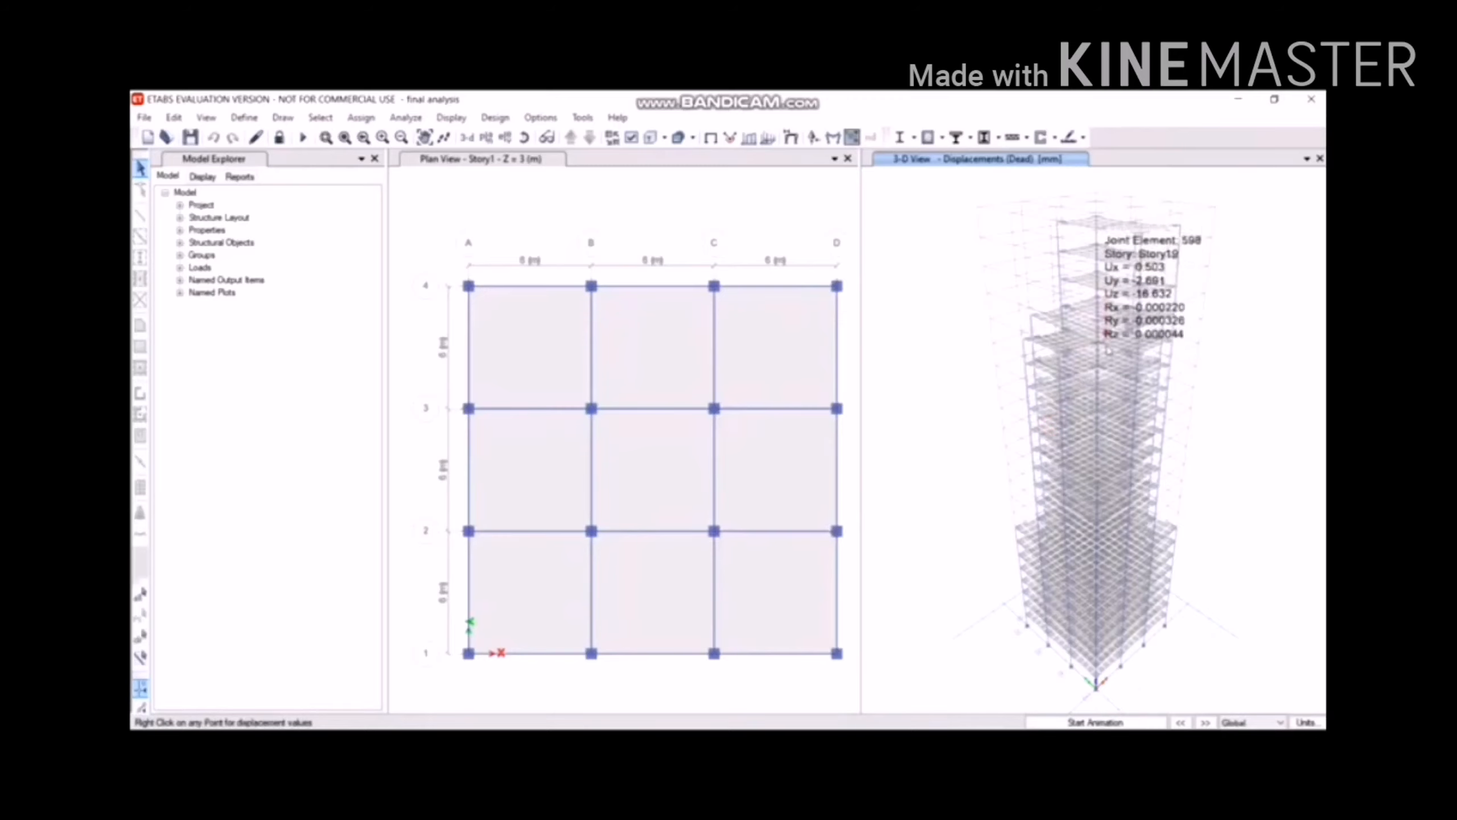
{"action": "left_click", "coordinate": [453, 117]}
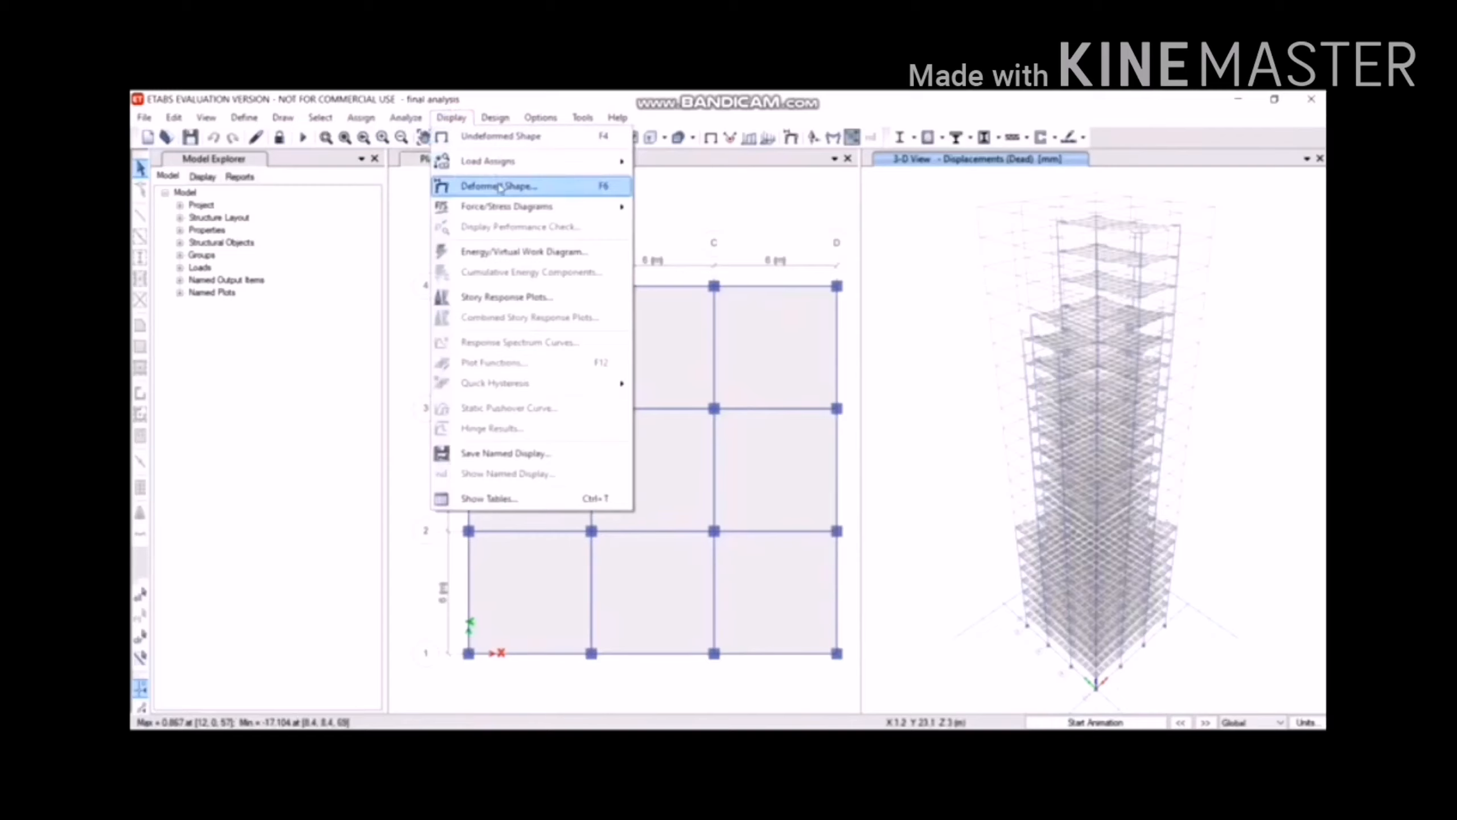
{"action": "left_click", "coordinate": [500, 188]}
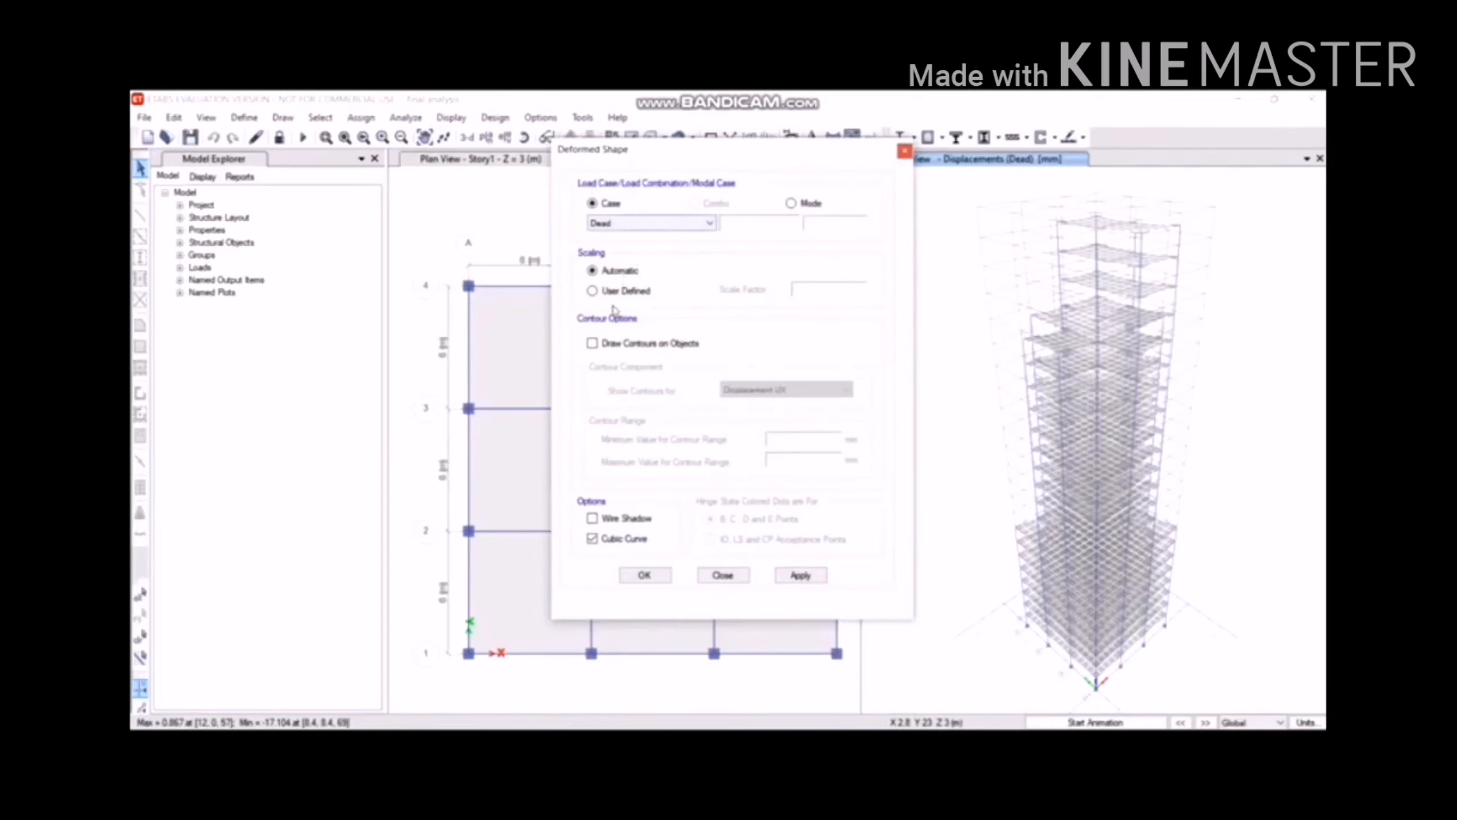
{"action": "left_click", "coordinate": [905, 151]}
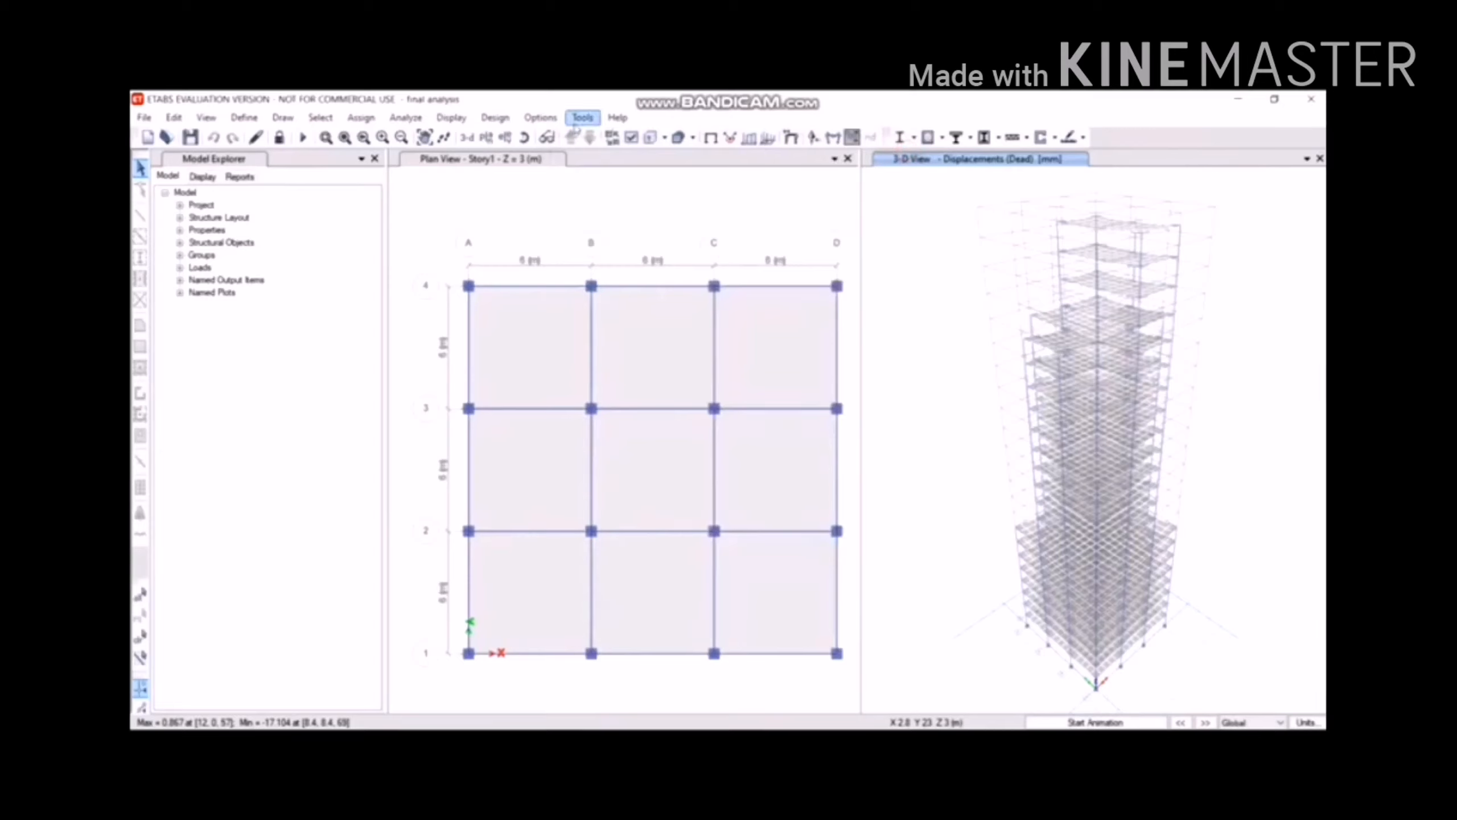
{"action": "left_click", "coordinate": [472, 119]}
Draw the Dead-case Shear 2-2 frame force diagram on the Story1 plan.
{"action": "mouse_move", "coordinate": [523, 211]}
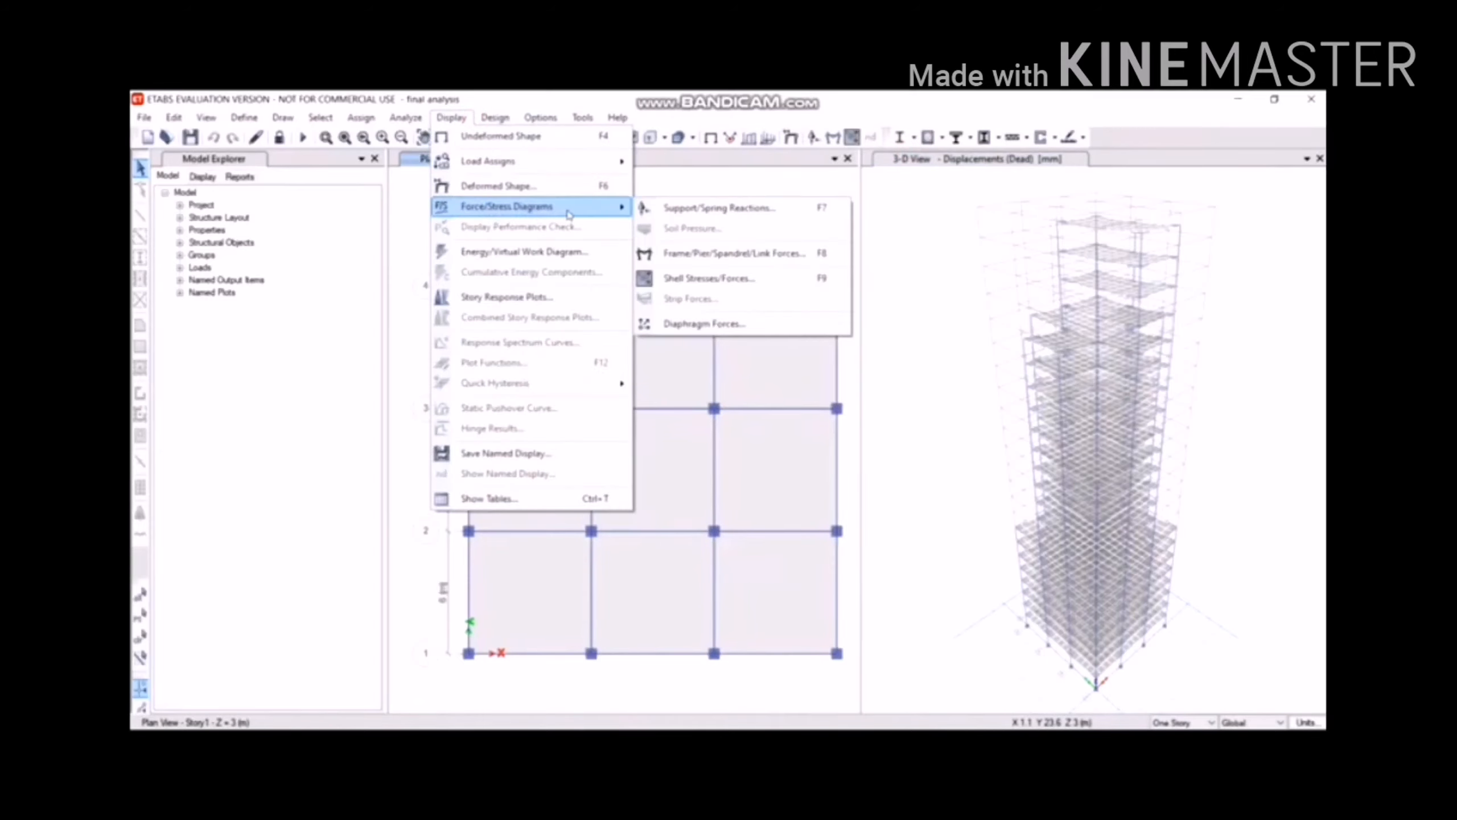
{"action": "left_click", "coordinate": [665, 254]}
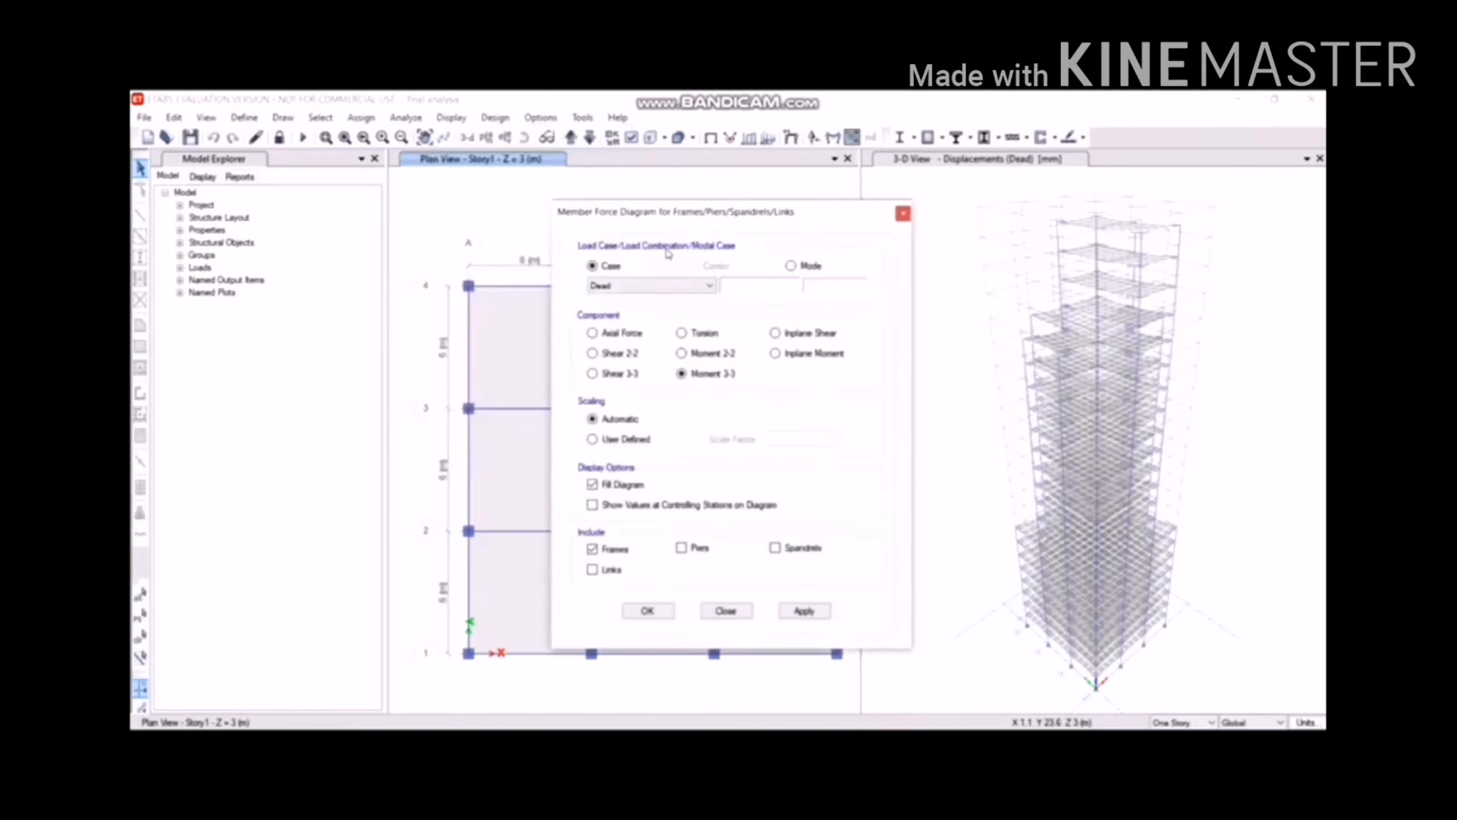
{"action": "left_click", "coordinate": [618, 351]}
{"action": "left_click", "coordinate": [803, 611]}
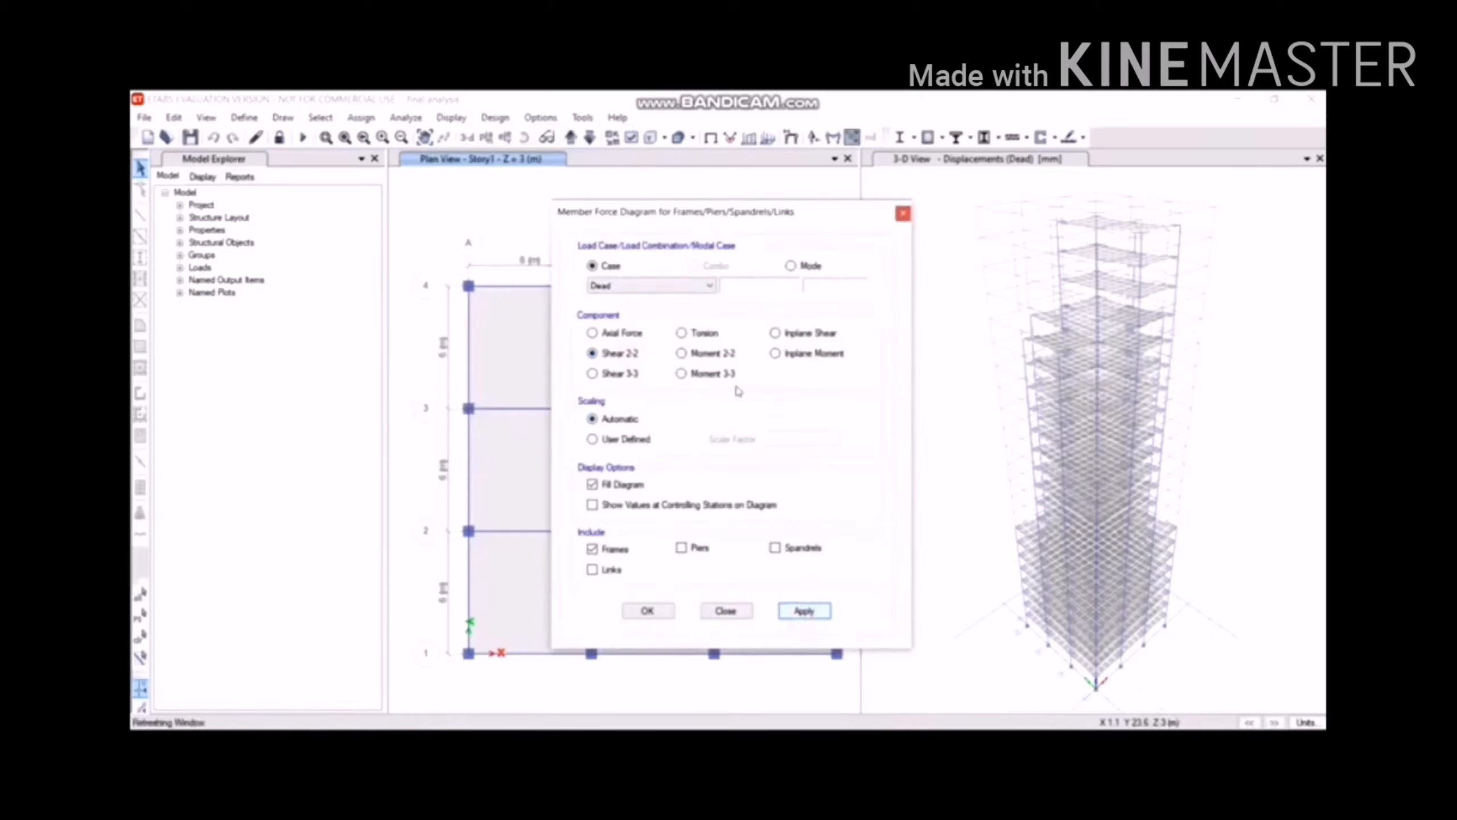
{"action": "left_click_drag", "start_coordinate": [696, 211], "coordinate": [1000, 199]}
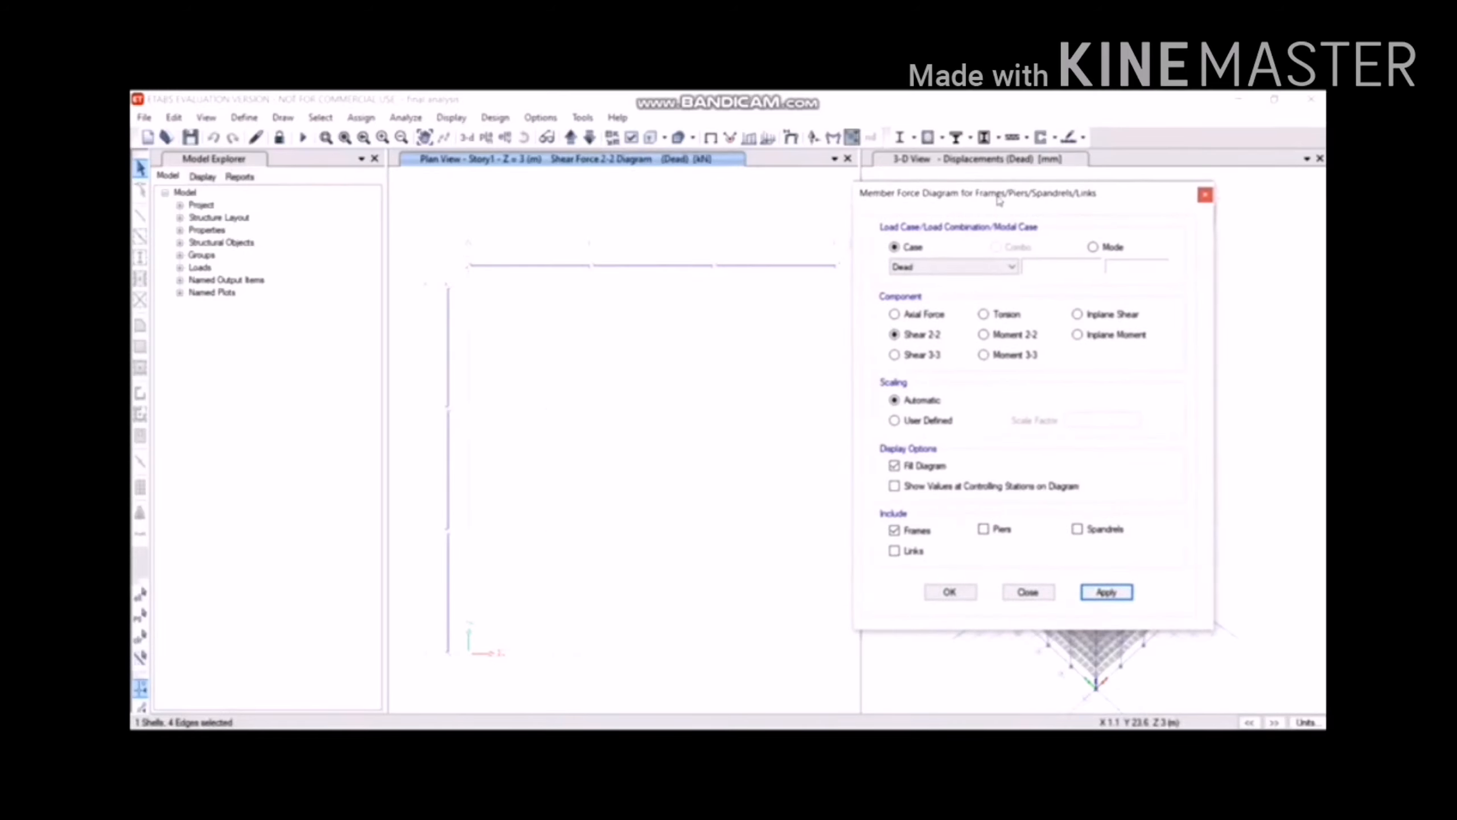
{"action": "left_click_drag", "start_coordinate": [994, 199], "coordinate": [655, 240]}
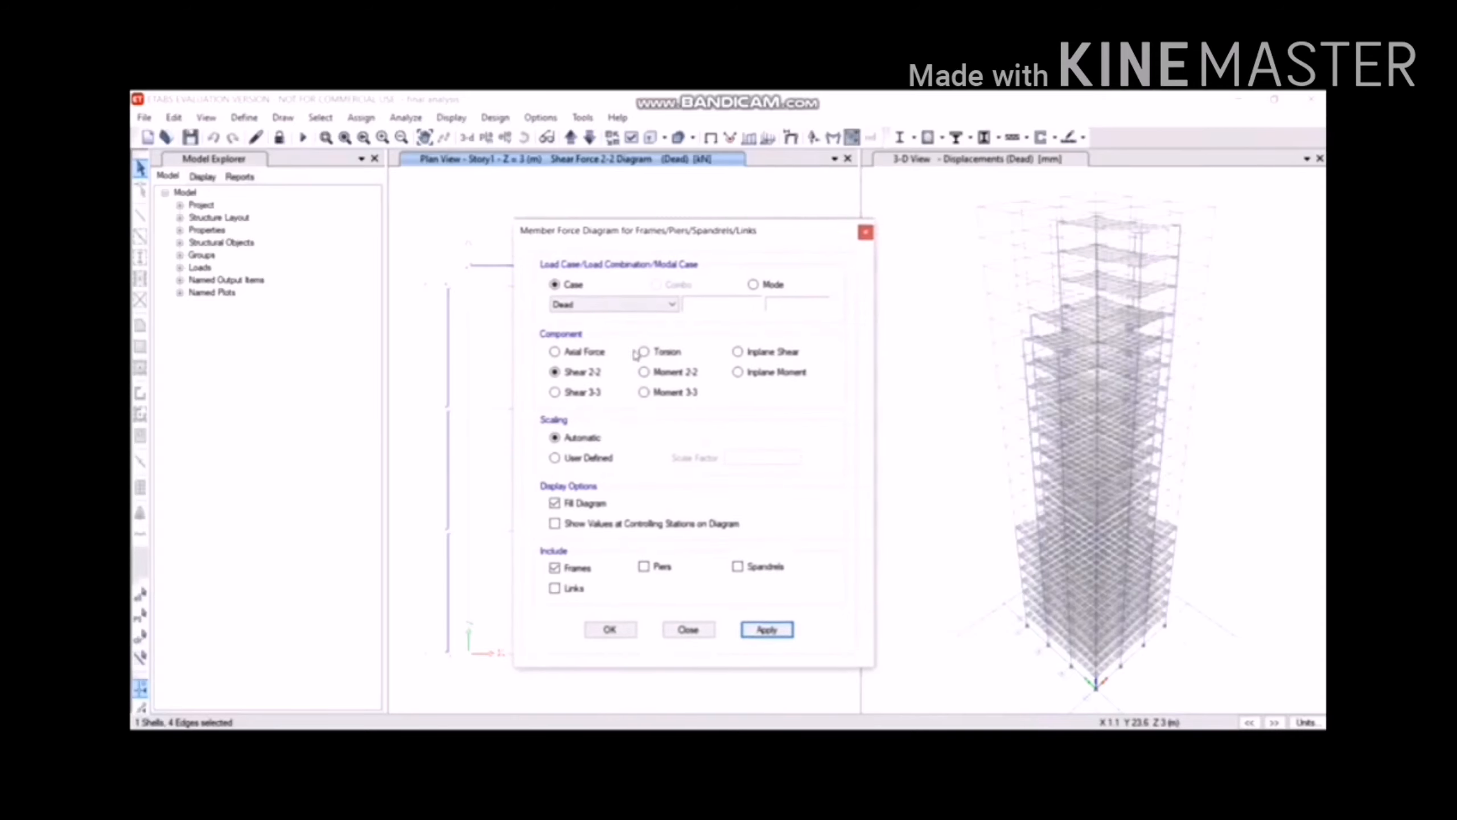
Compare with the Moment 3-3 diagram, then redisplay Shear 2-2 and close the diagram settings.
{"action": "left_click", "coordinate": [643, 392]}
{"action": "left_click", "coordinate": [764, 630]}
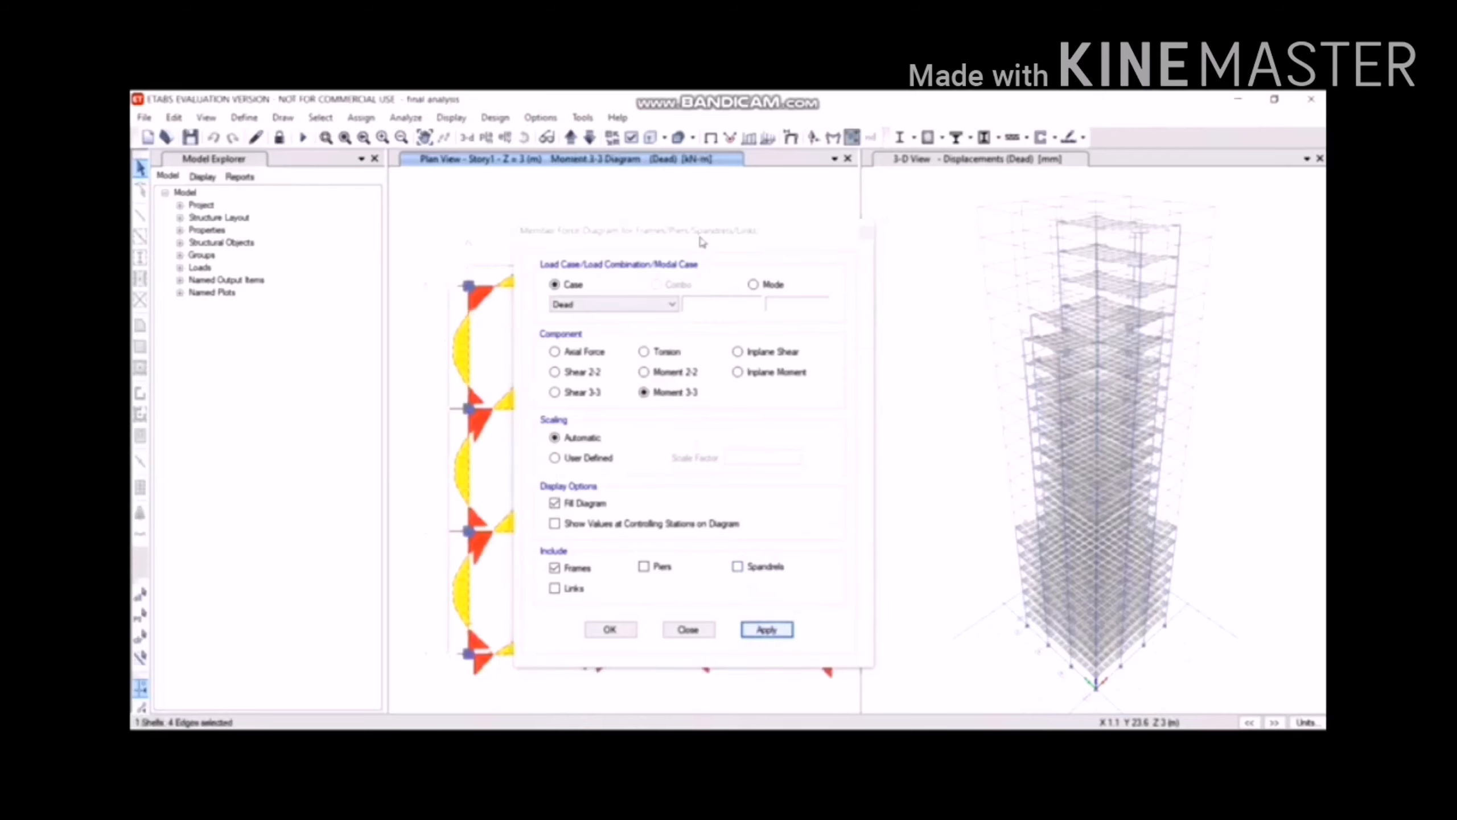
{"action": "left_click_drag", "start_coordinate": [703, 243], "coordinate": [1070, 205]}
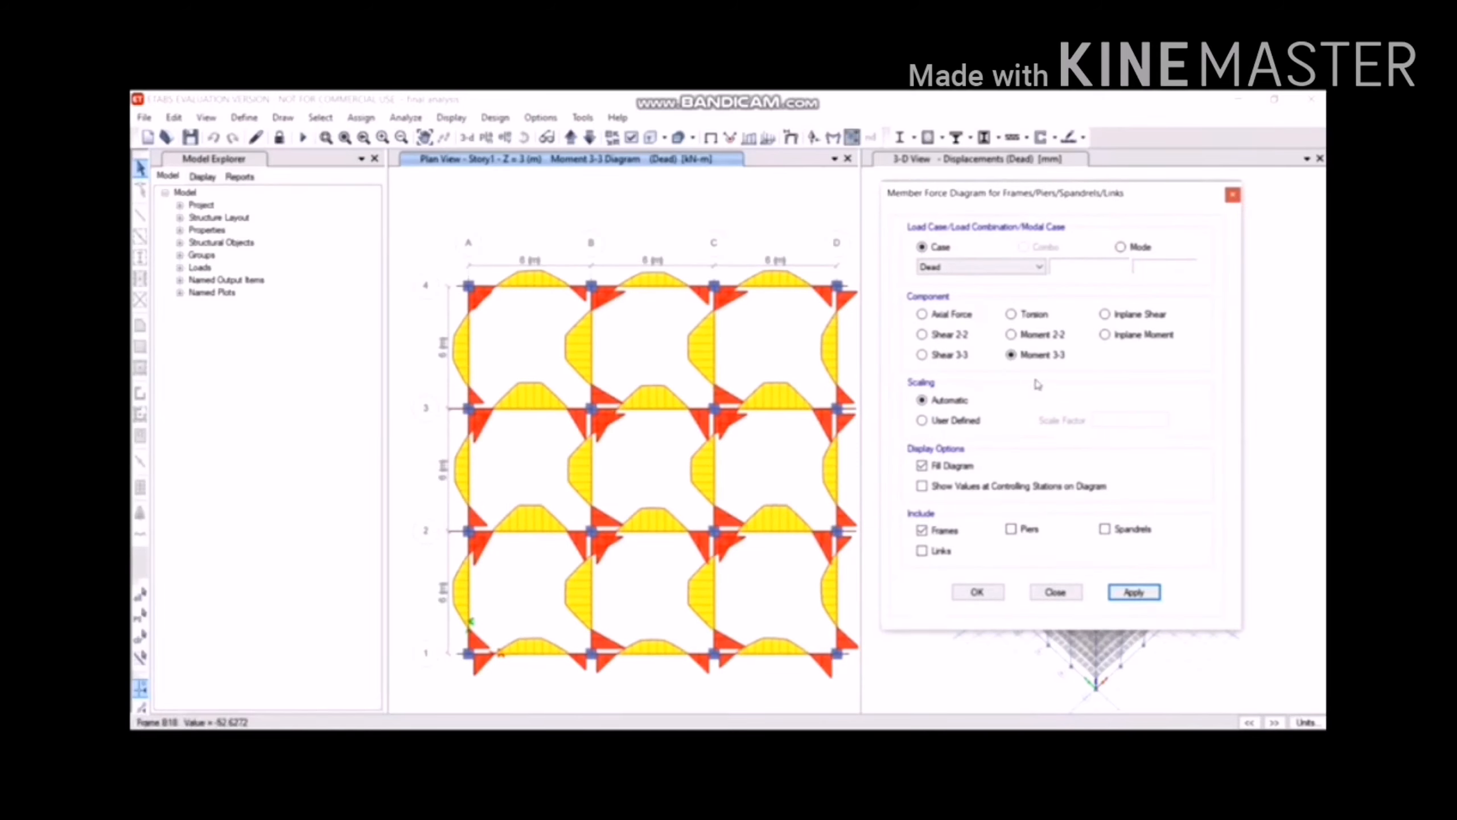
{"action": "left_click", "coordinate": [961, 335]}
{"action": "left_click", "coordinate": [1126, 590]}
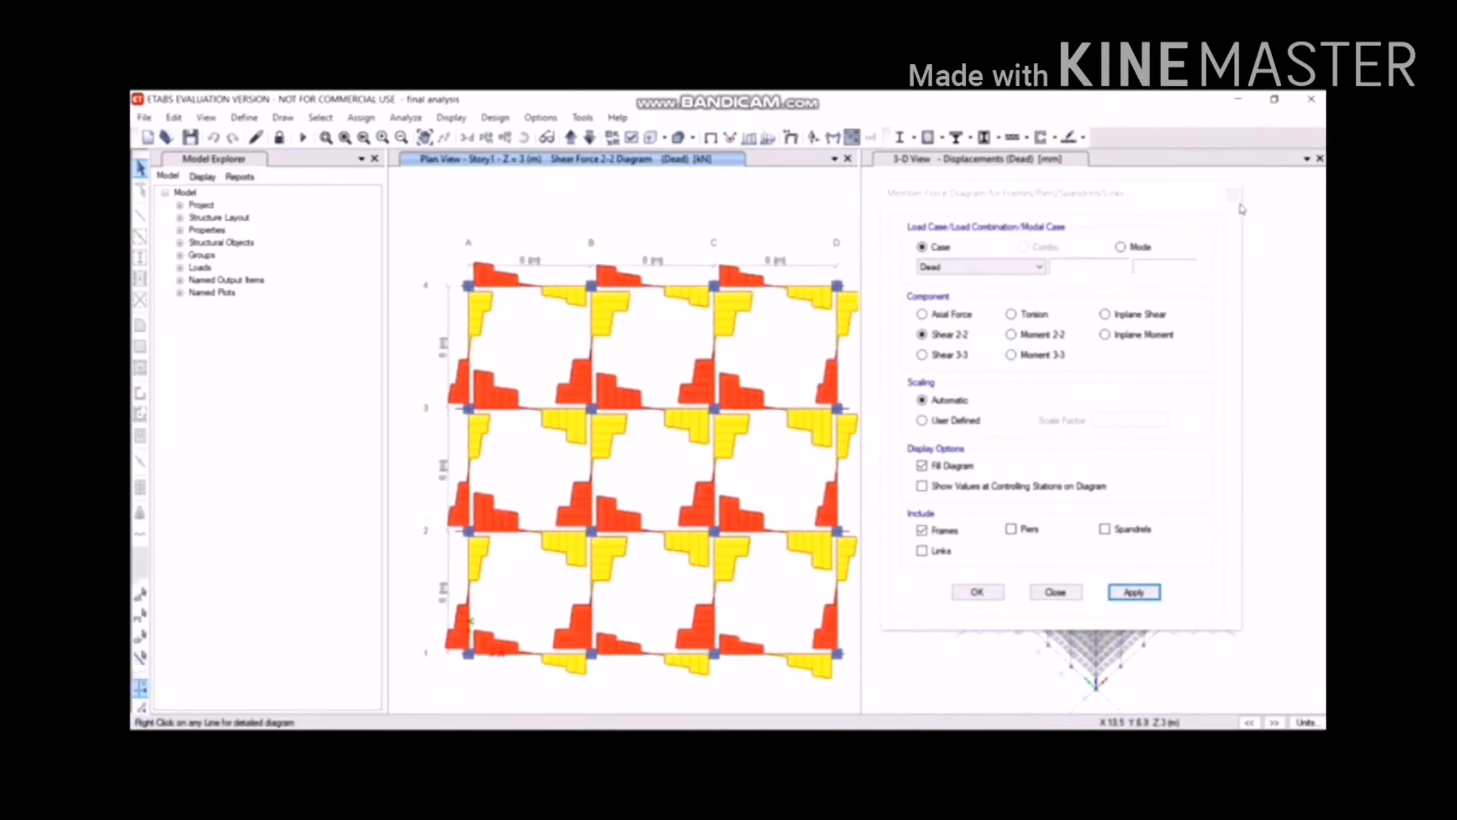
{"action": "left_click", "coordinate": [1228, 194]}
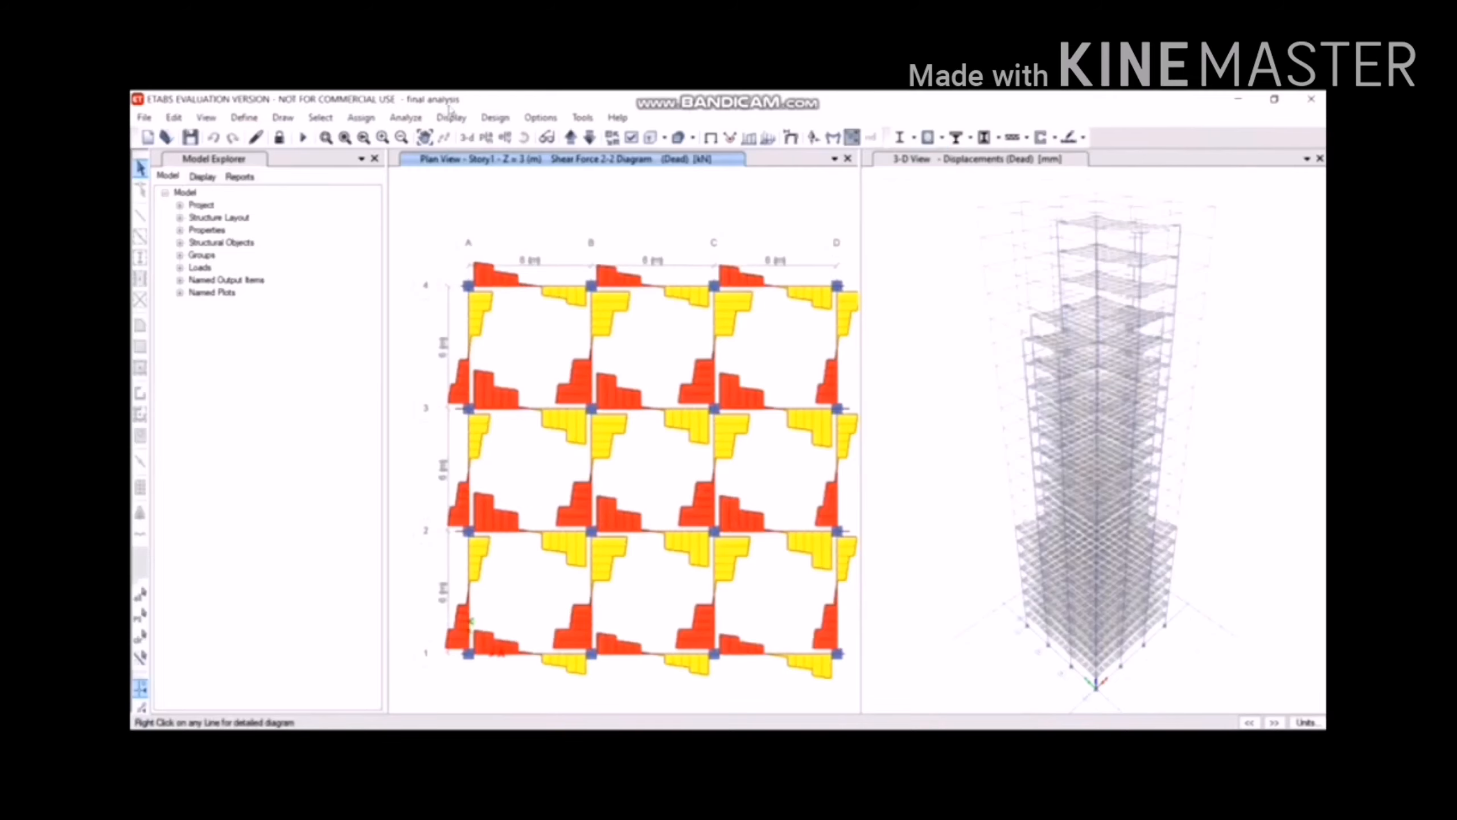
Confirm the concrete frame design preferences keep IS 456:2000 as the design code.
{"action": "left_click", "coordinate": [504, 119]}
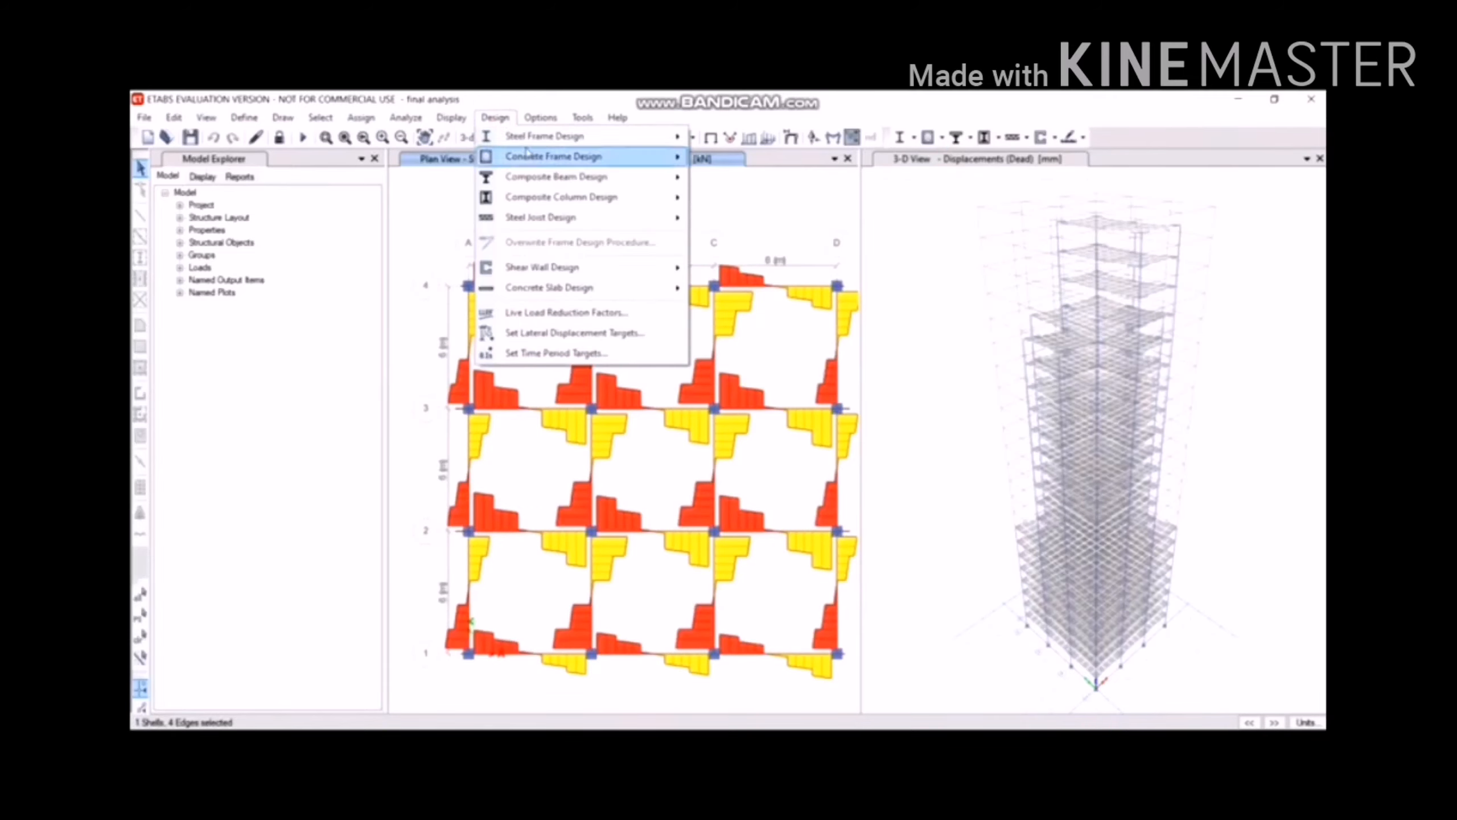
{"action": "mouse_move", "coordinate": [527, 152]}
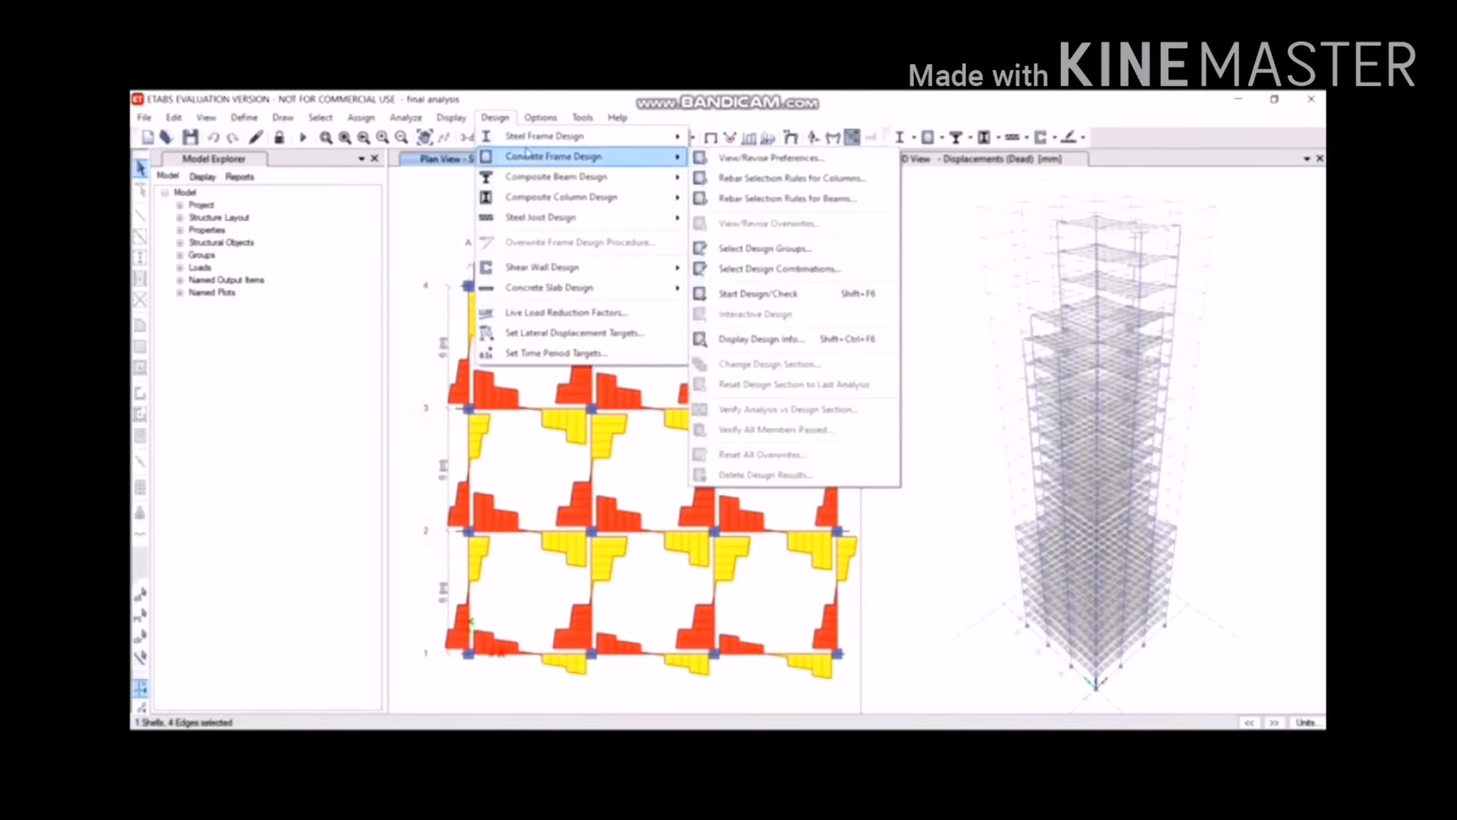
{"action": "left_click", "coordinate": [753, 165]}
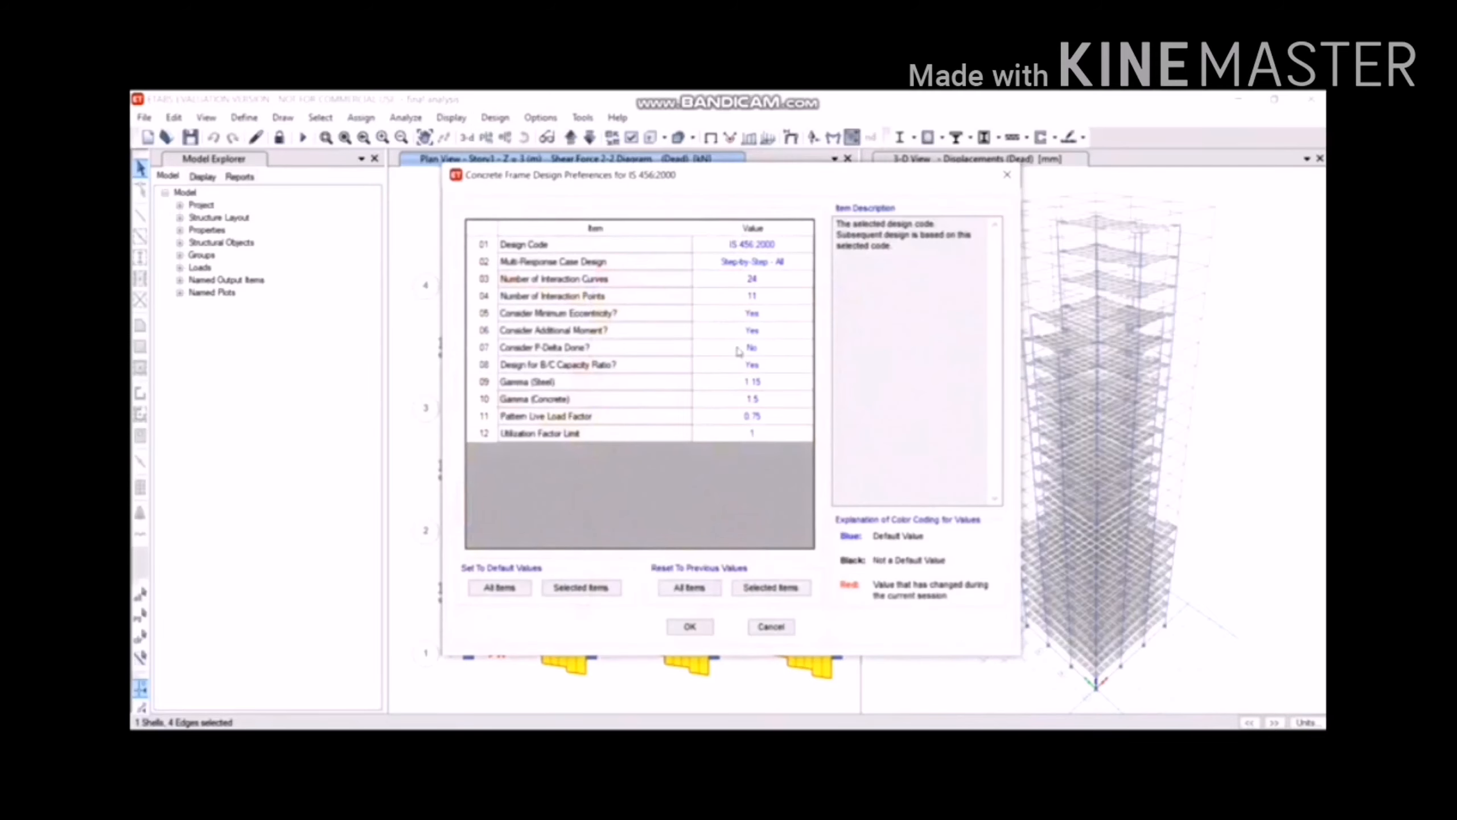
{"action": "left_click", "coordinate": [751, 251]}
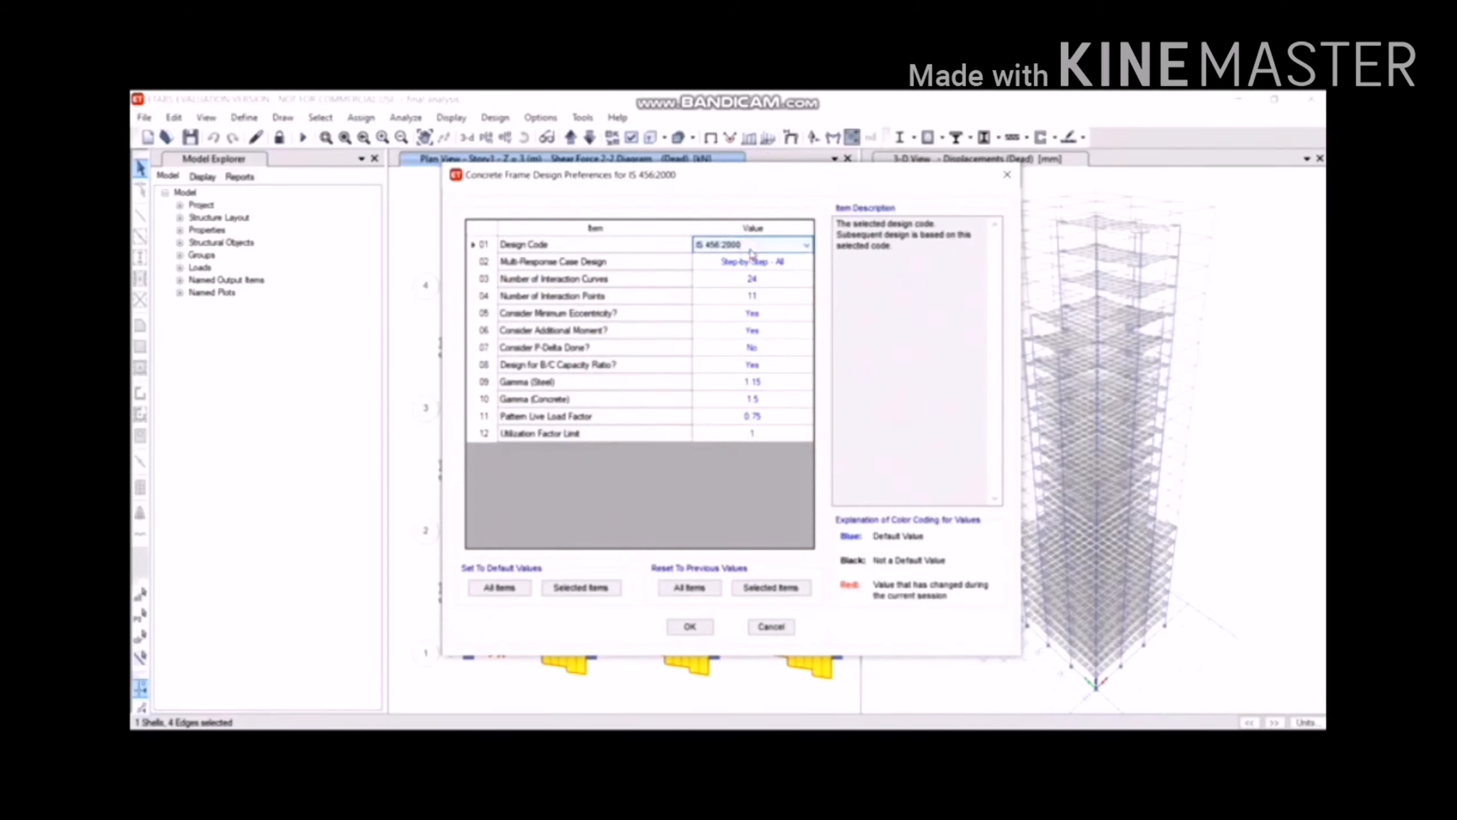
{"action": "left_click", "coordinate": [748, 249]}
{"action": "left_click", "coordinate": [750, 249]}
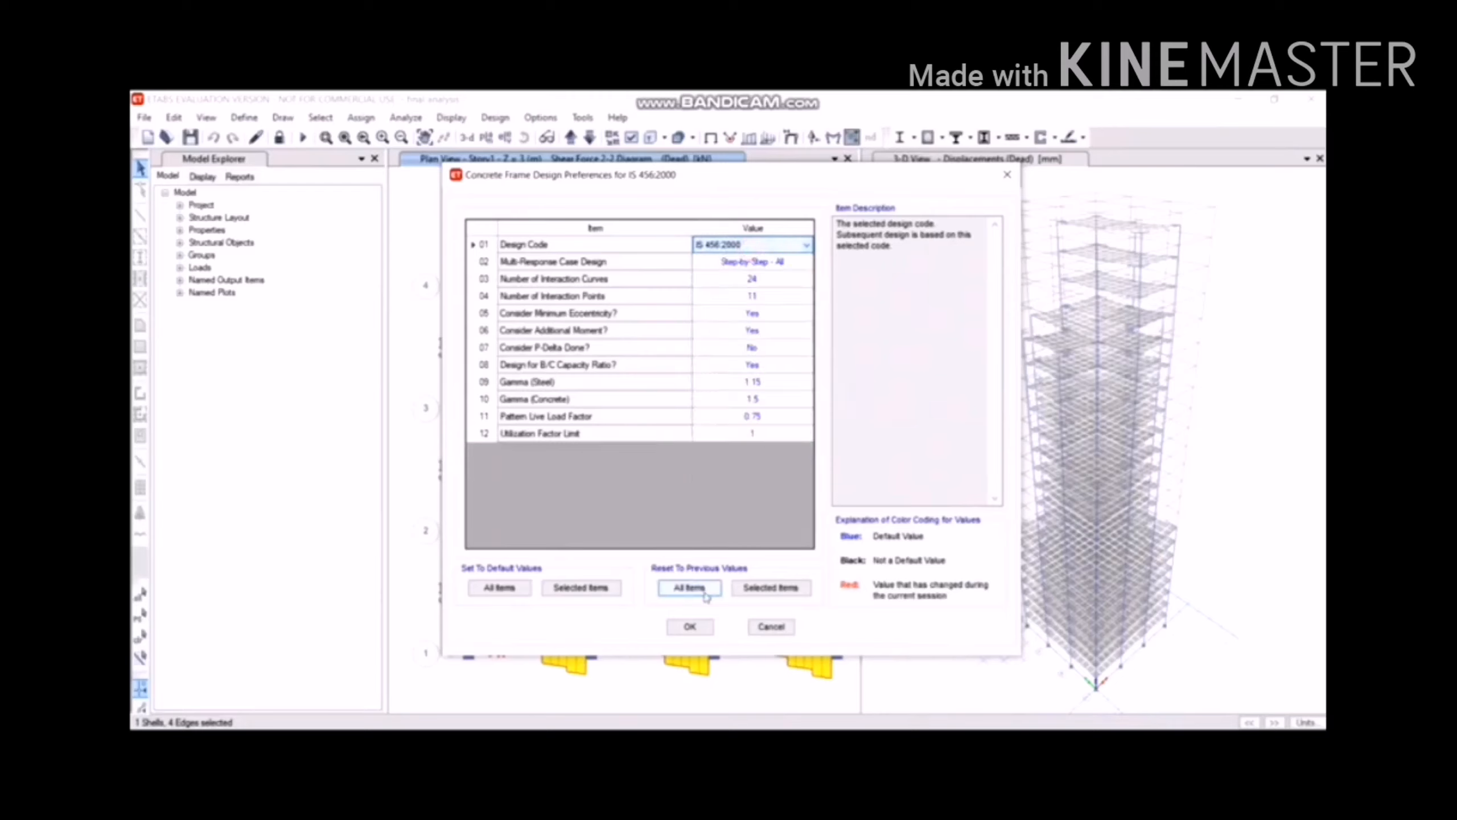
{"action": "left_click", "coordinate": [689, 626]}
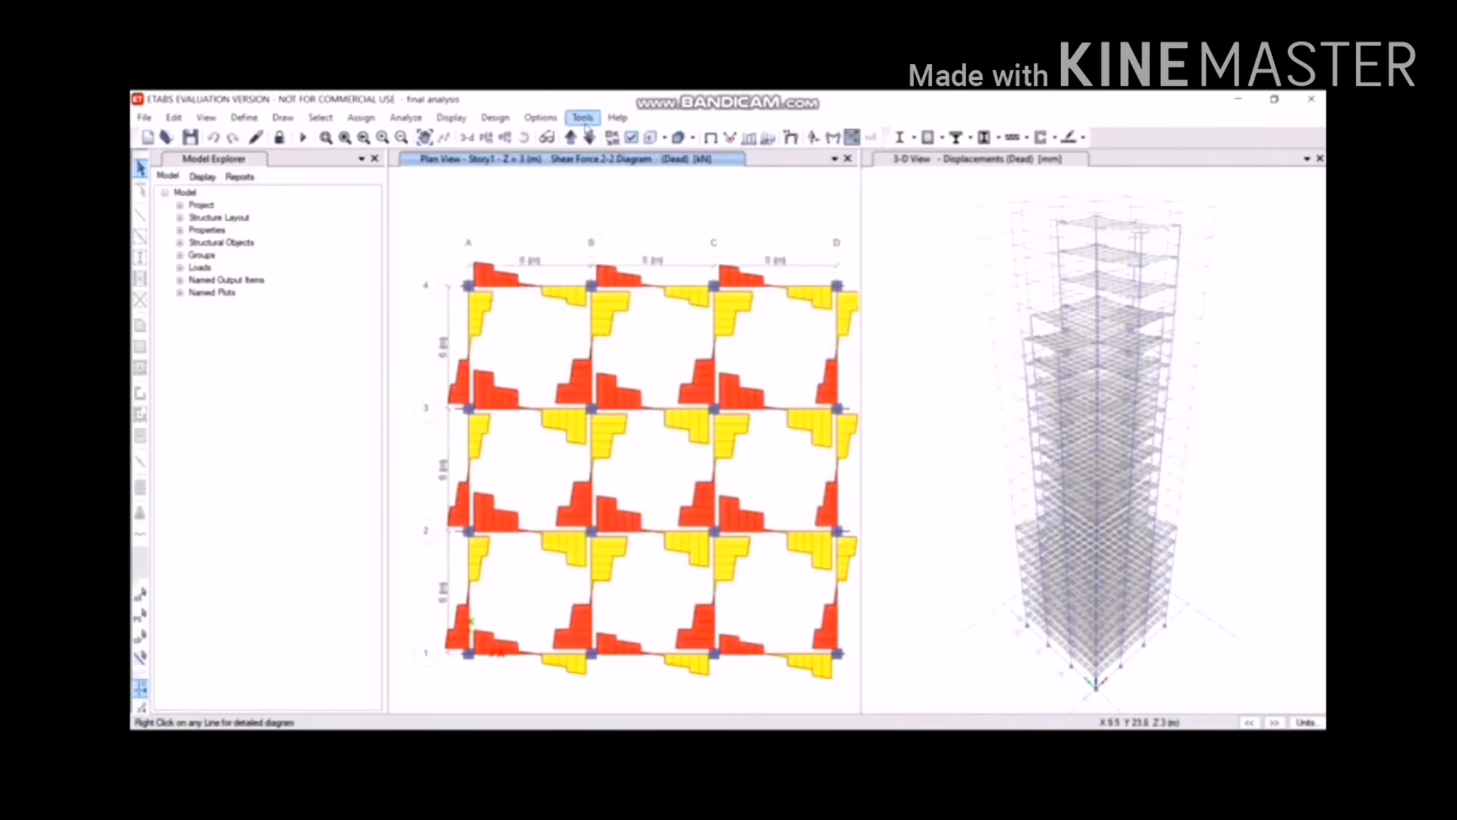
Start the concrete frame design check from the Concrete Frame Design menu.
{"action": "left_click", "coordinate": [540, 118]}
{"action": "left_click", "coordinate": [513, 118]}
{"action": "left_click", "coordinate": [514, 118]}
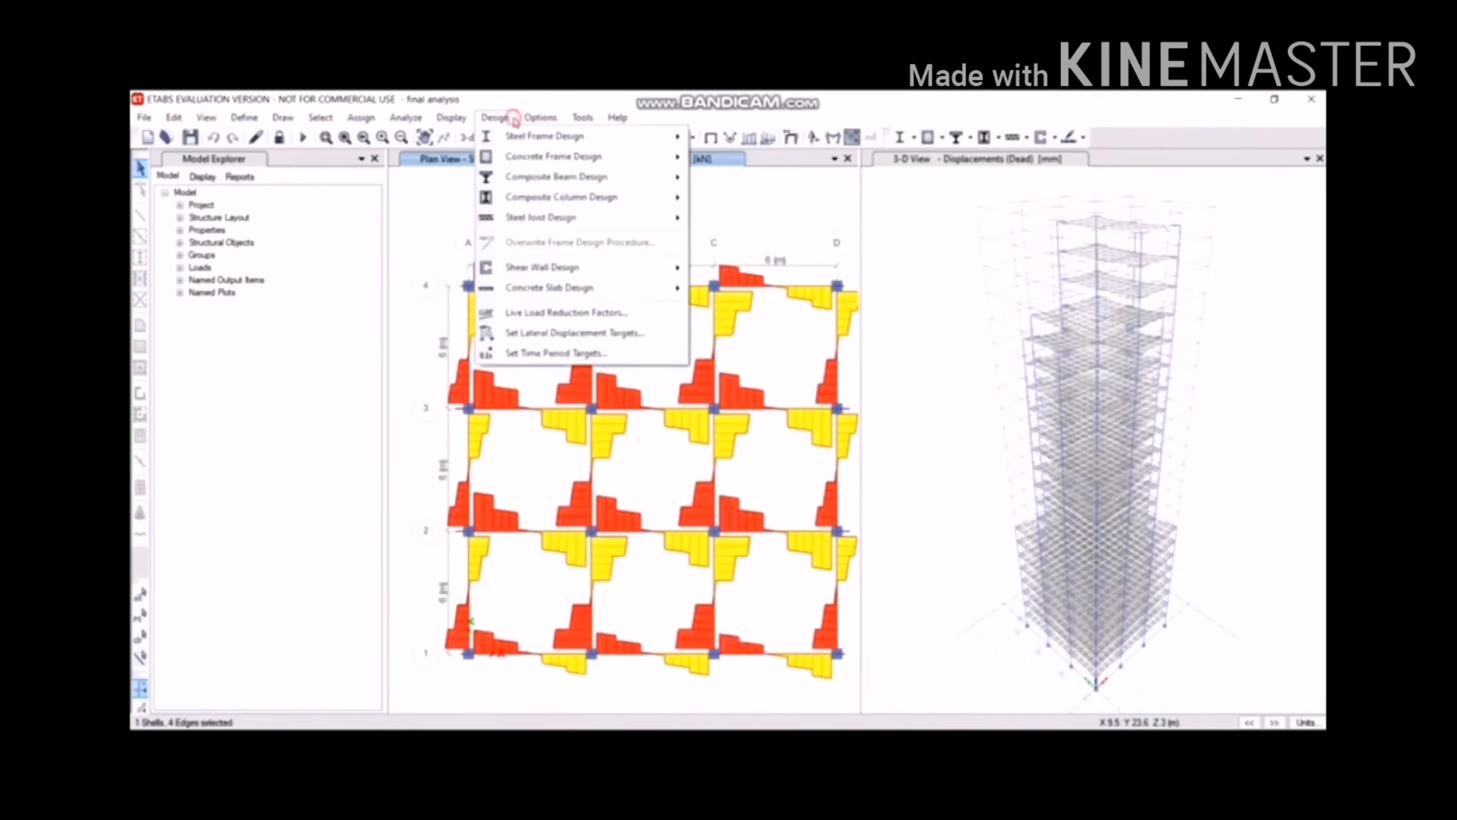
{"action": "mouse_move", "coordinate": [534, 157]}
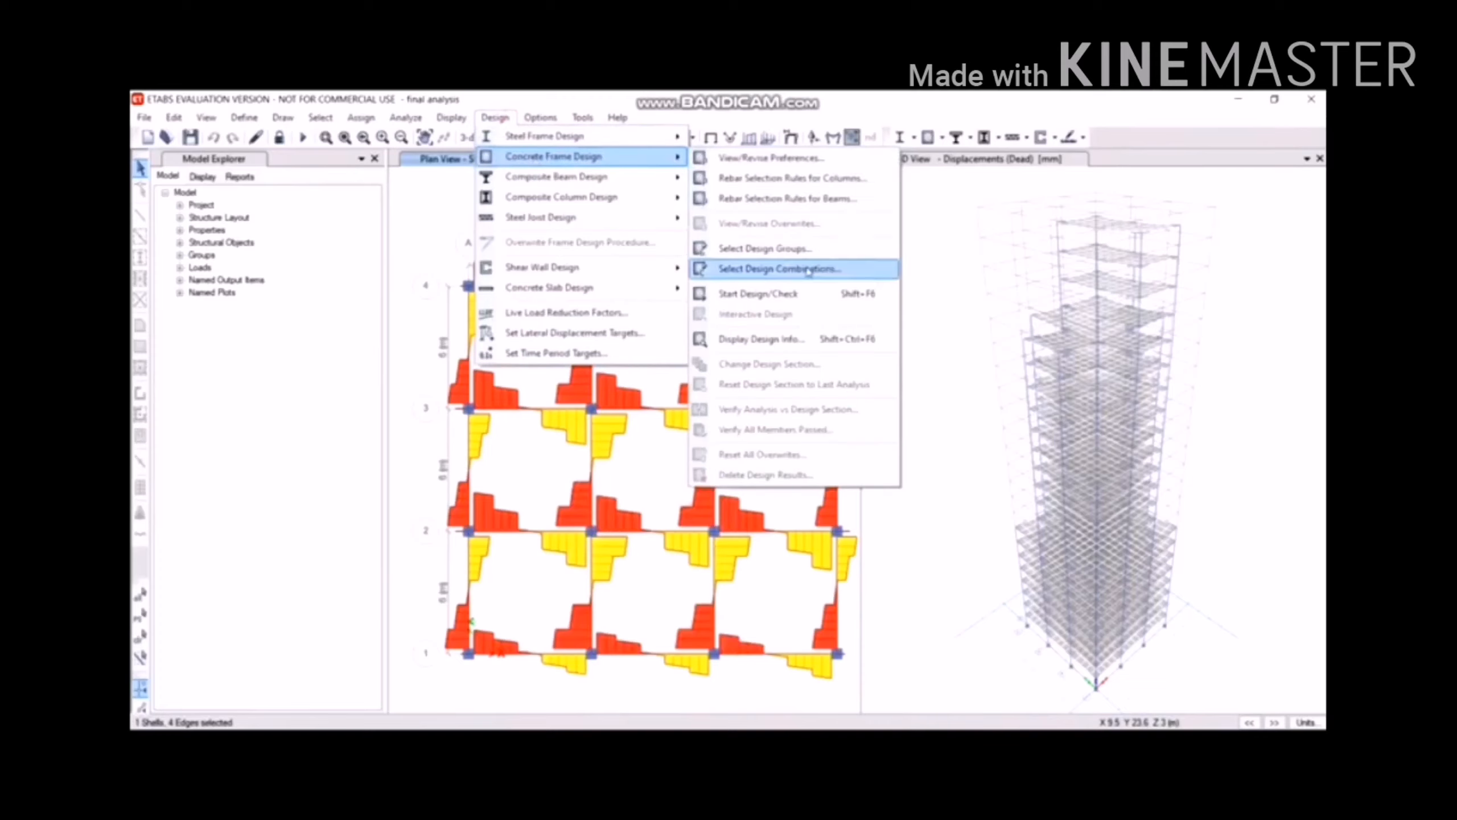
{"action": "left_click", "coordinate": [808, 293]}
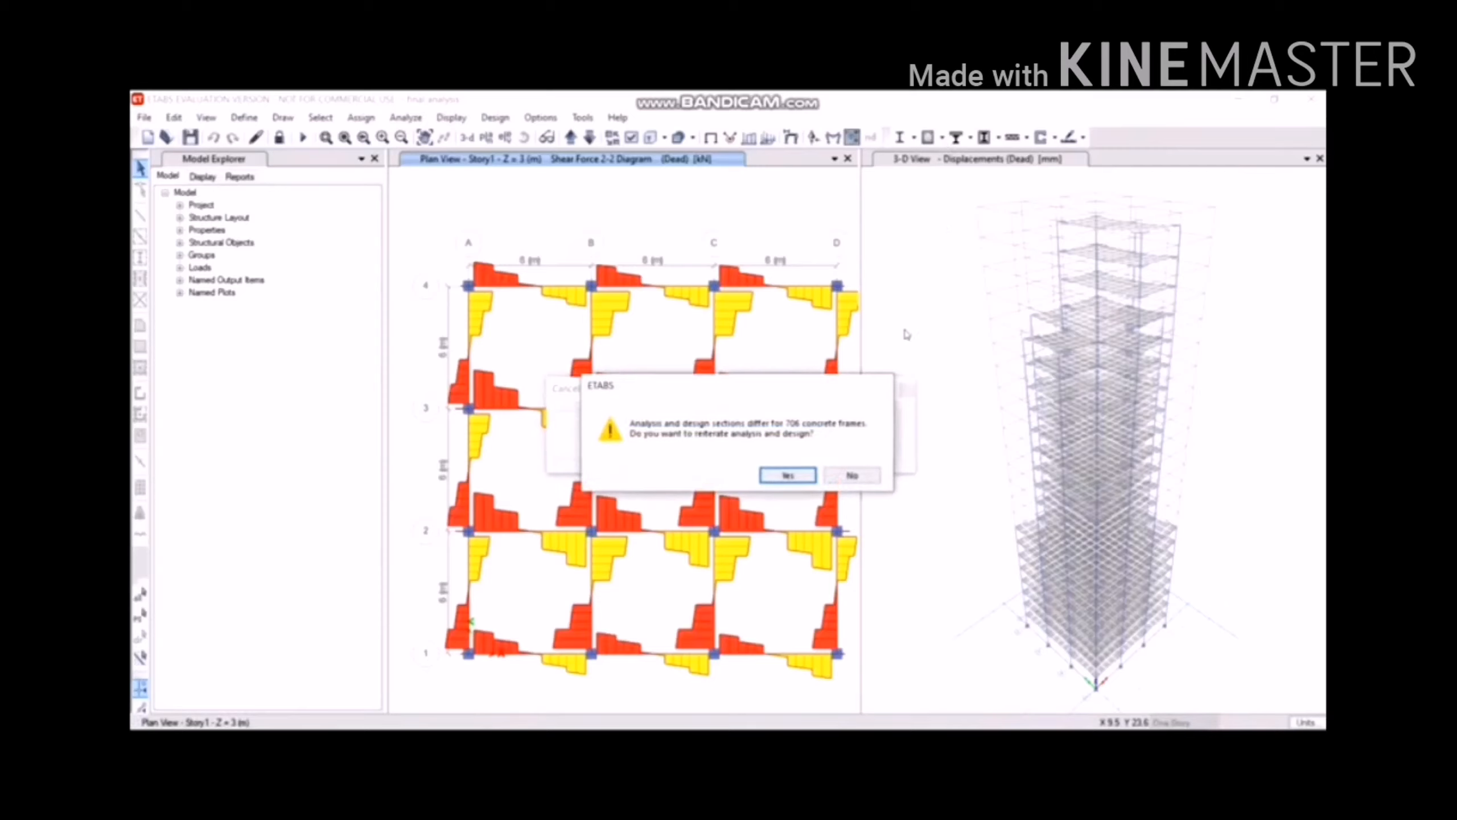
Agree to reiterate analysis and design for the 706 mismatched frames and move the progress box aside.
{"action": "left_click", "coordinate": [795, 476]}
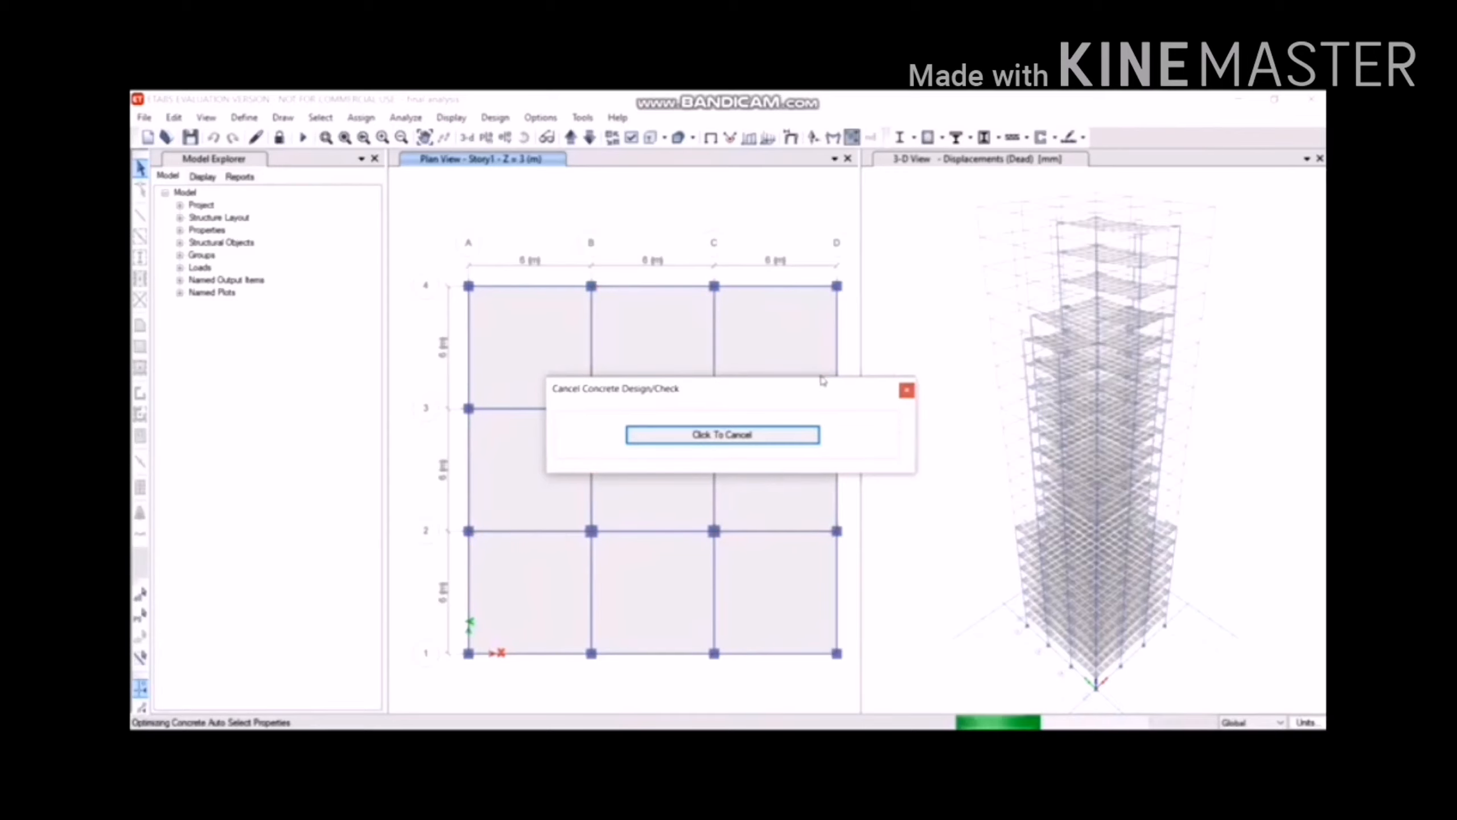
{"action": "left_click_drag", "start_coordinate": [816, 391], "coordinate": [978, 368]}
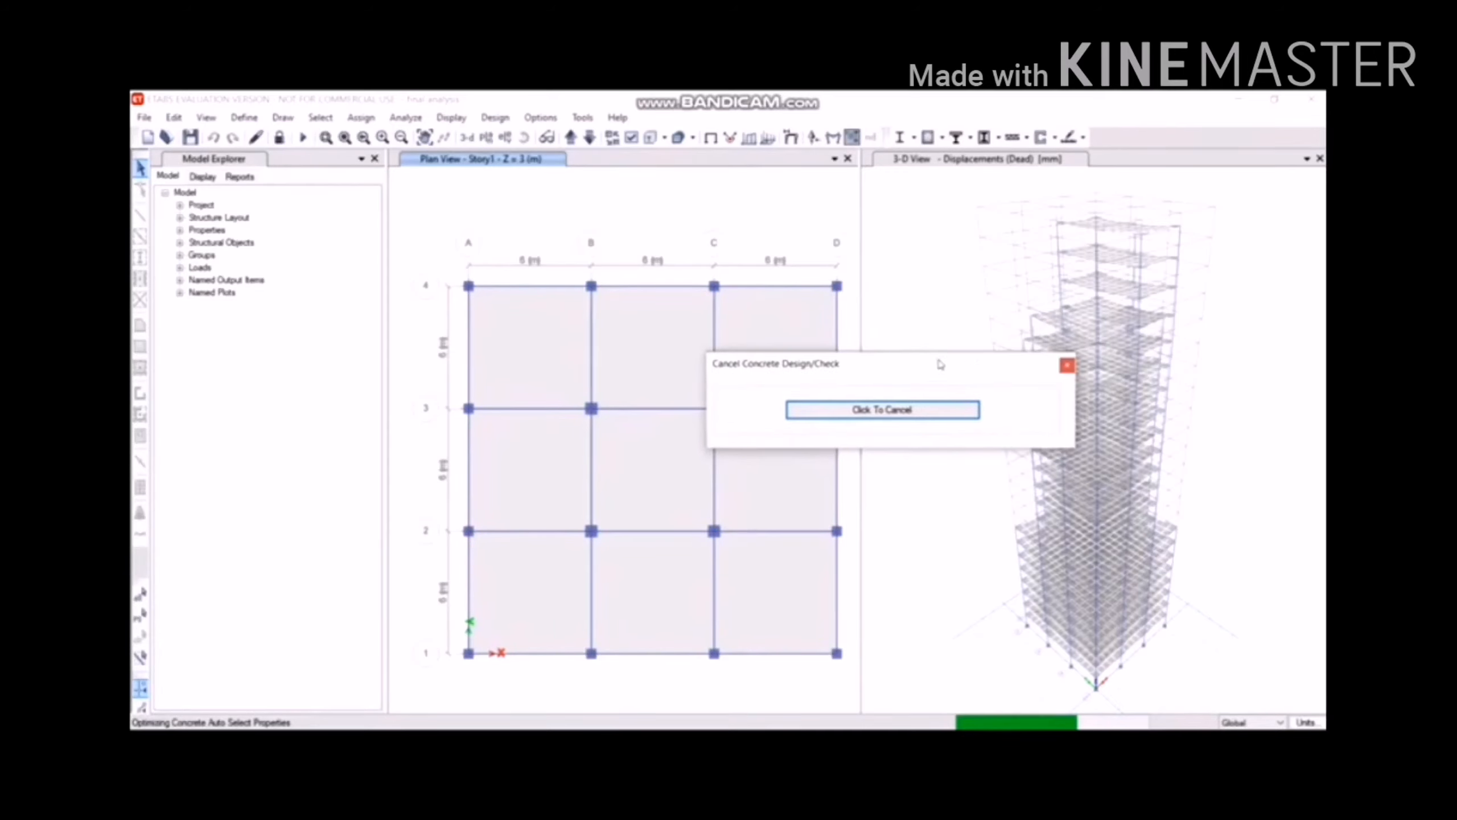
{"action": "left_click", "coordinate": [863, 363]}
{"action": "left_click_drag", "start_coordinate": [865, 365], "coordinate": [1007, 428]}
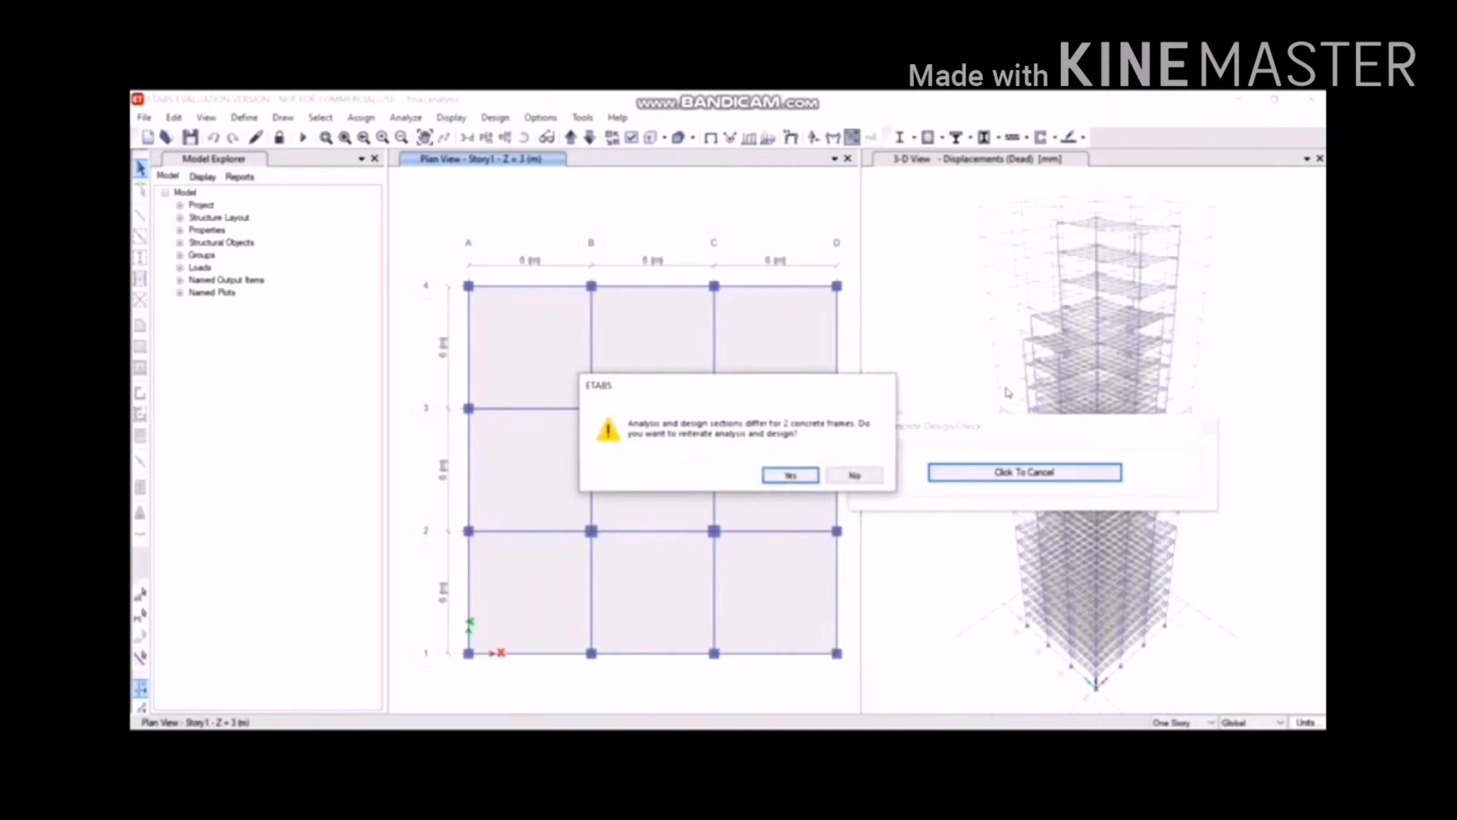
Reiterate design for the 2 remaining frames, then verify all members passed, revealing 1 failure.
{"action": "left_click", "coordinate": [790, 475]}
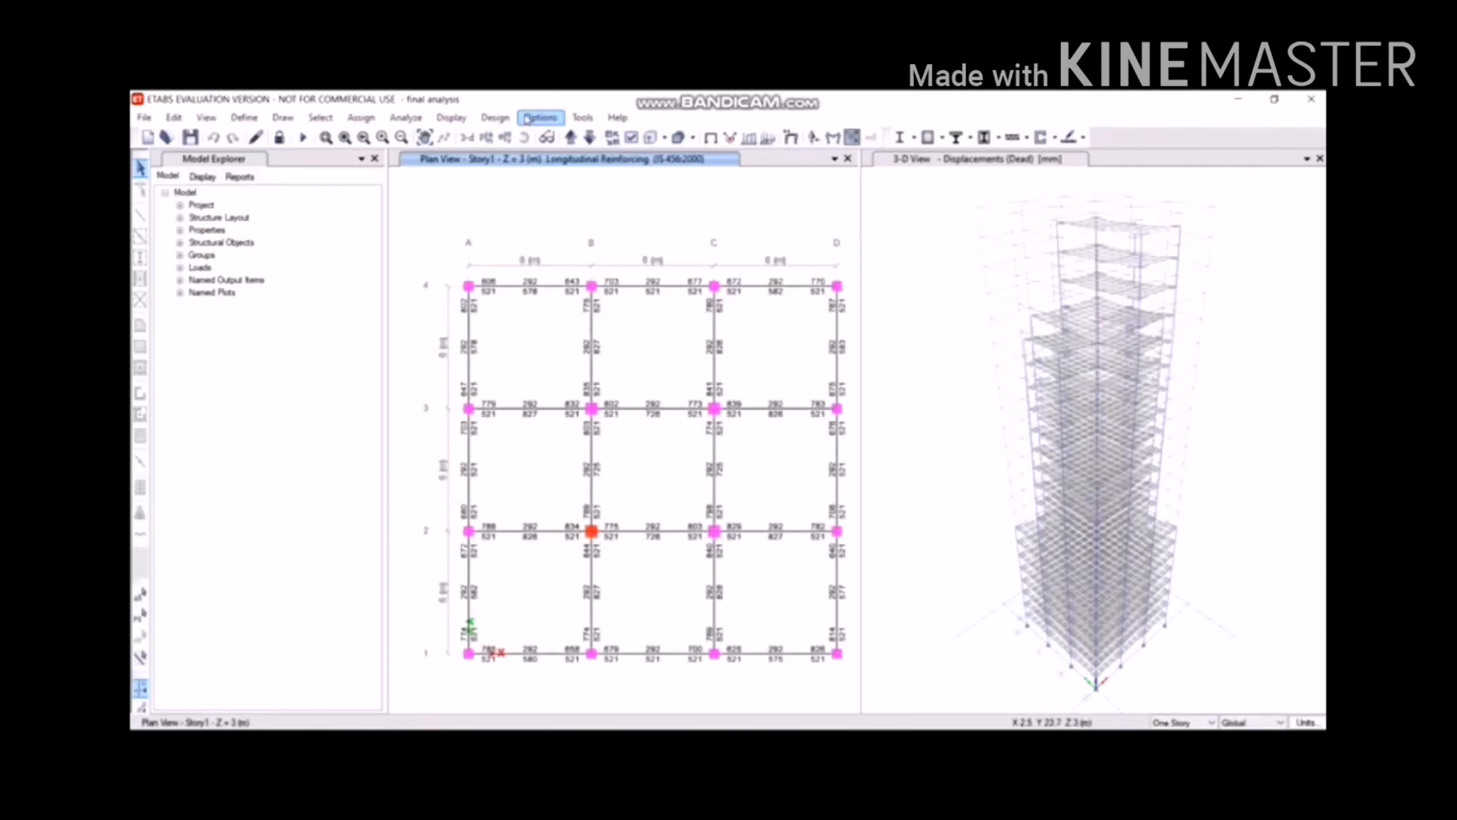
{"action": "left_click", "coordinate": [487, 118]}
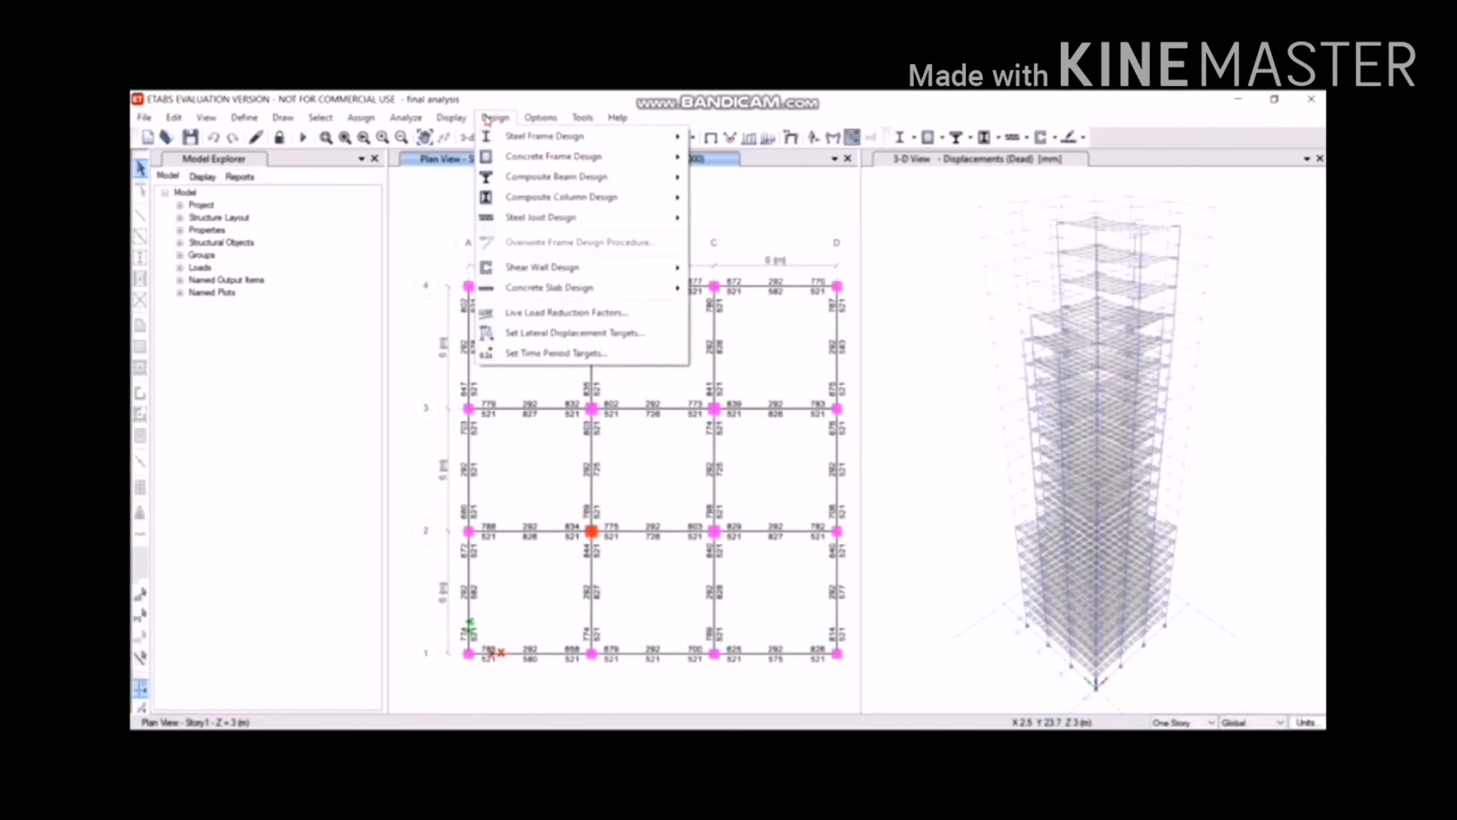
{"action": "mouse_move", "coordinate": [516, 156]}
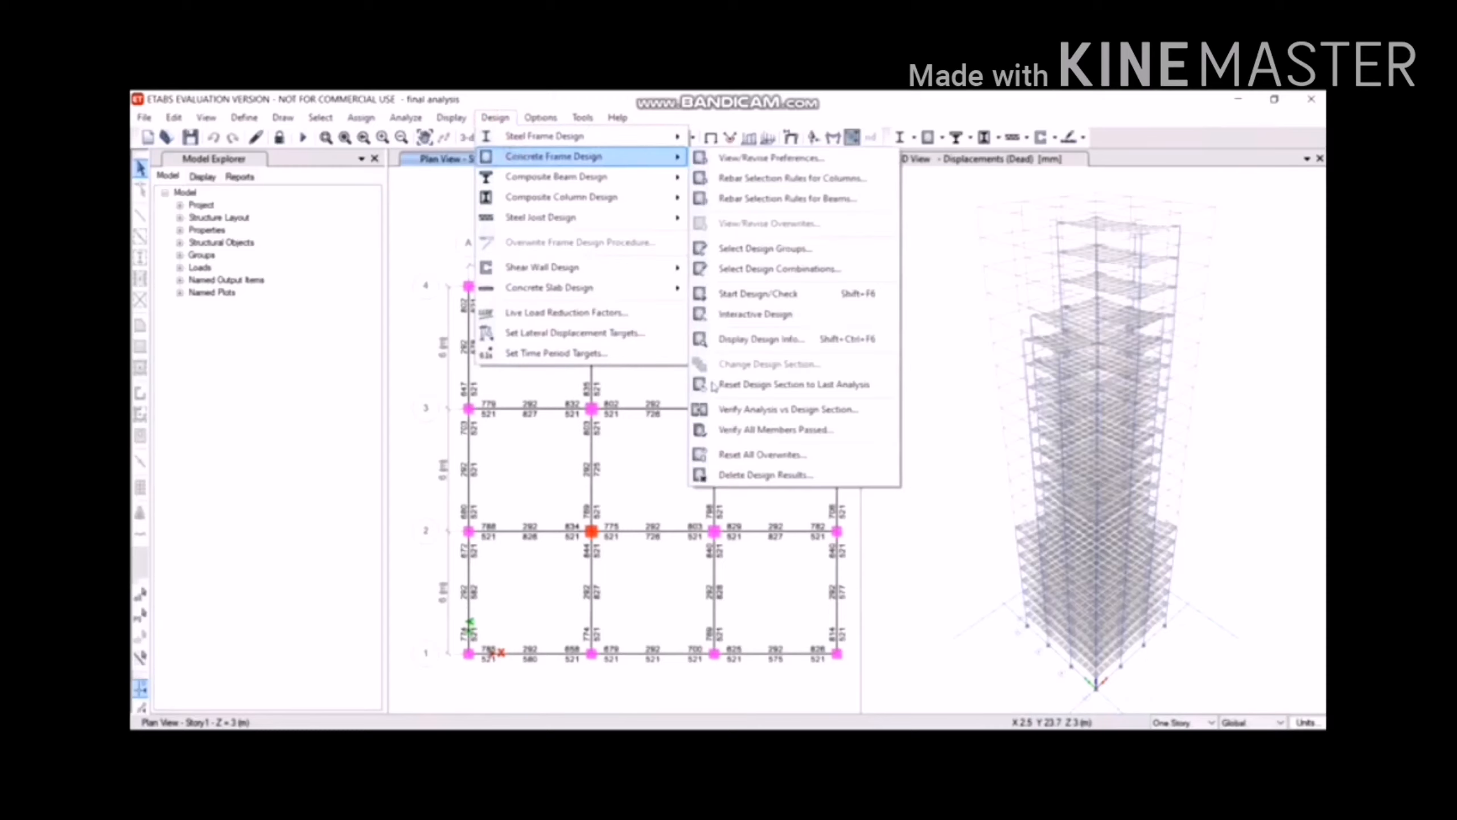
{"action": "left_click", "coordinate": [729, 429]}
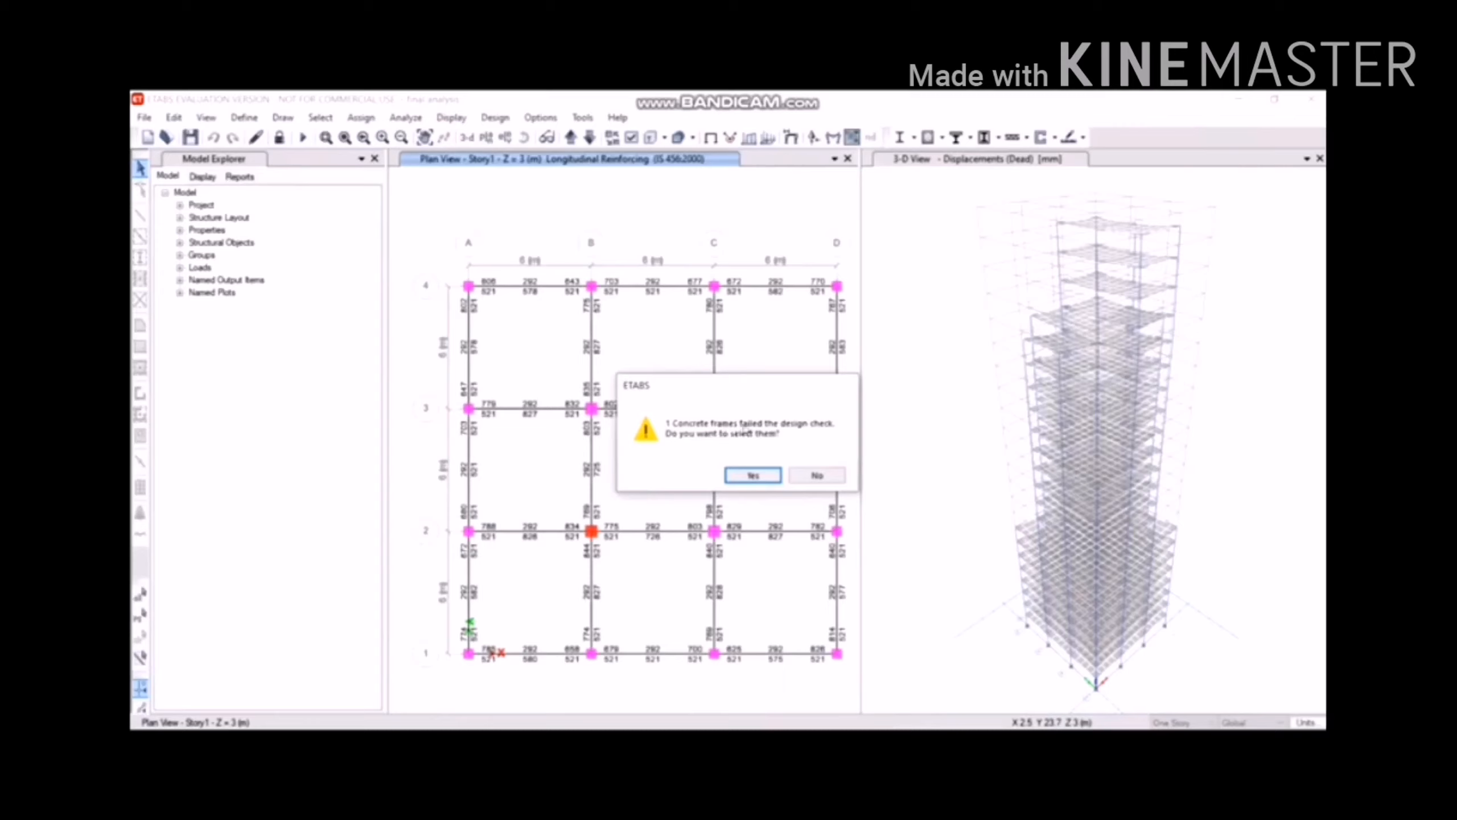
Select the failed concrete frame and pick the c600*600 section in Frame Sections.
{"action": "left_click", "coordinate": [769, 476]}
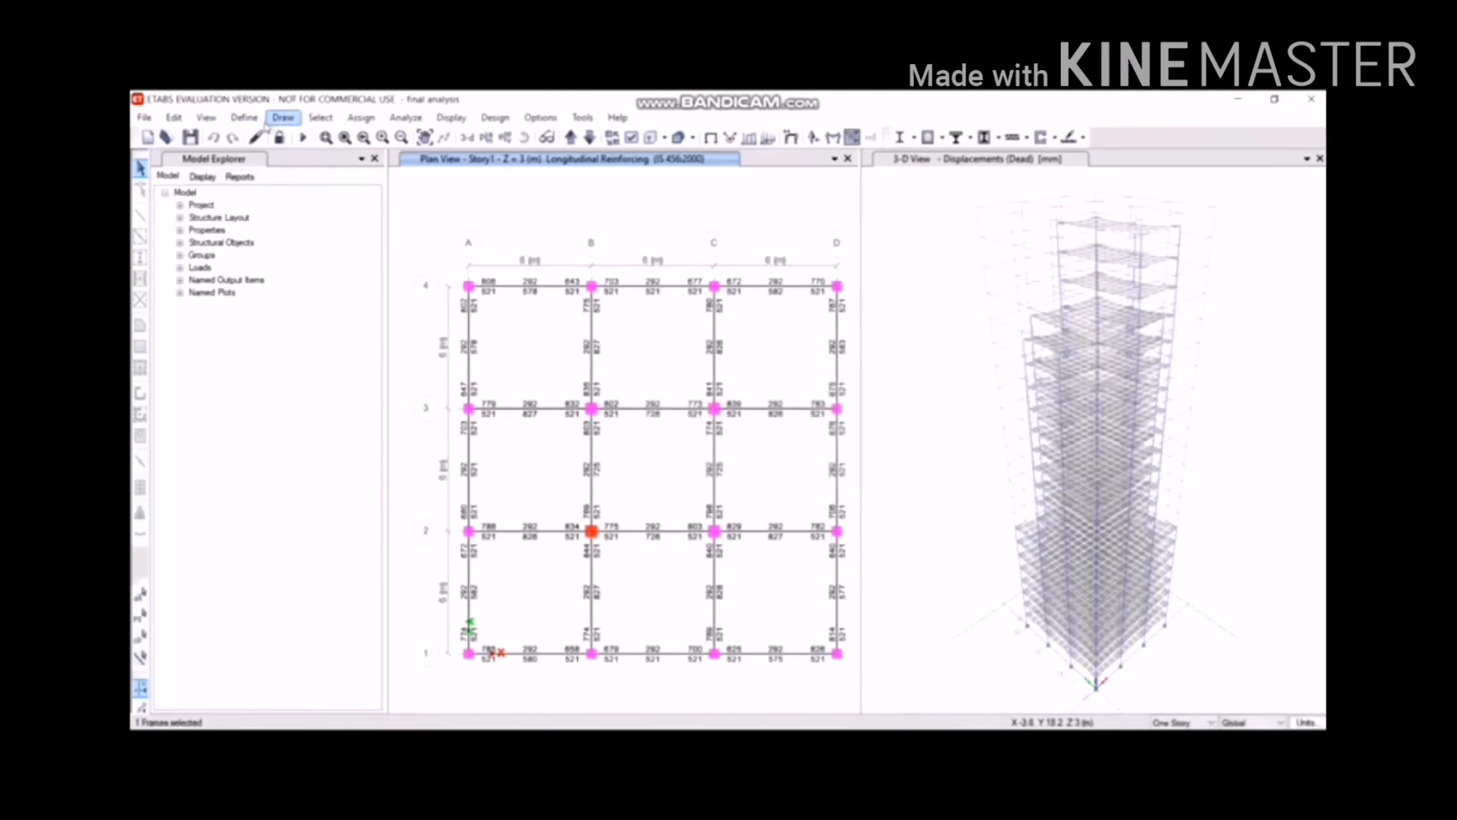
{"action": "left_click", "coordinate": [246, 117]}
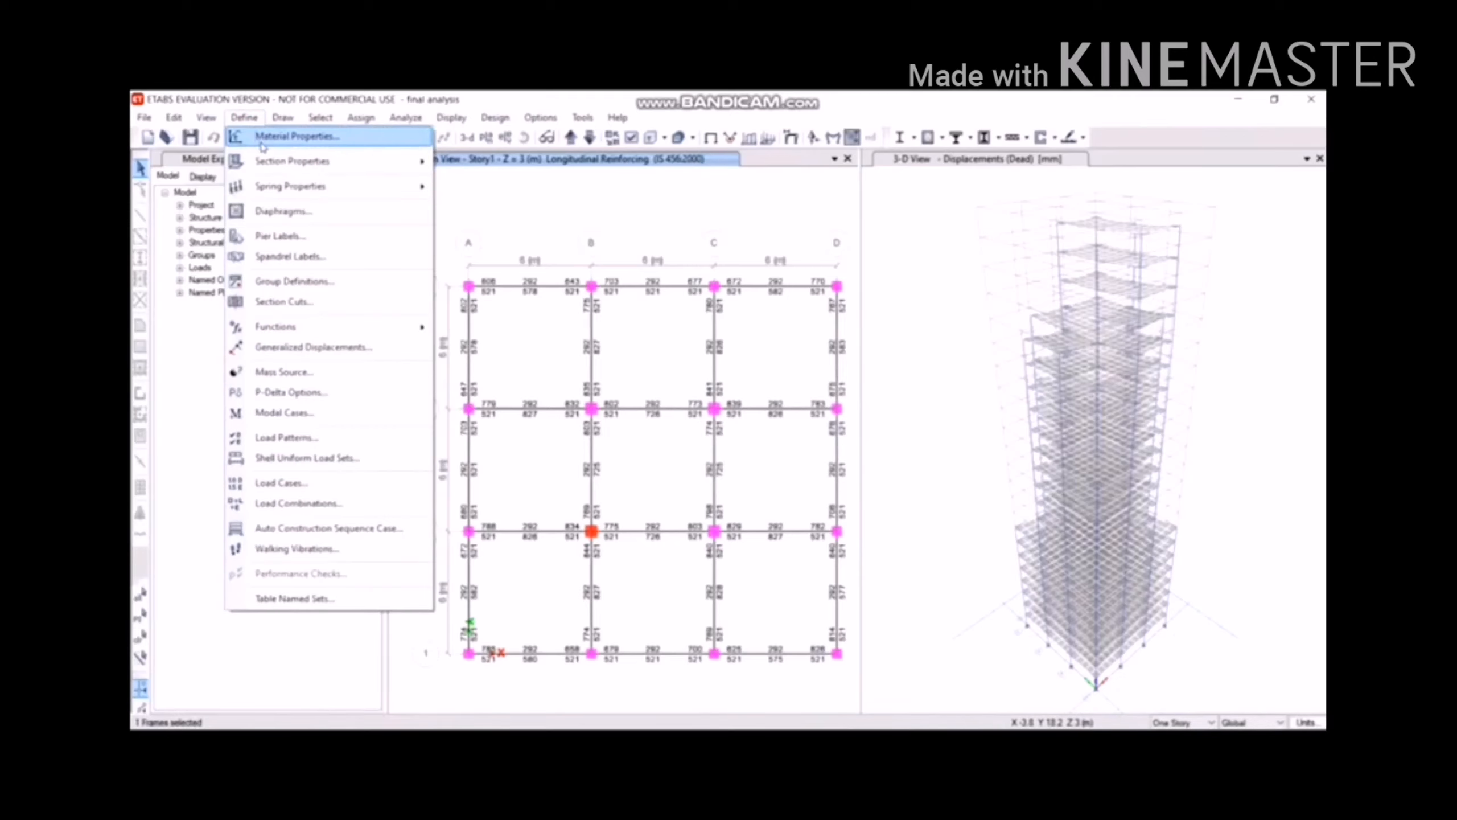
{"action": "mouse_move", "coordinate": [278, 167]}
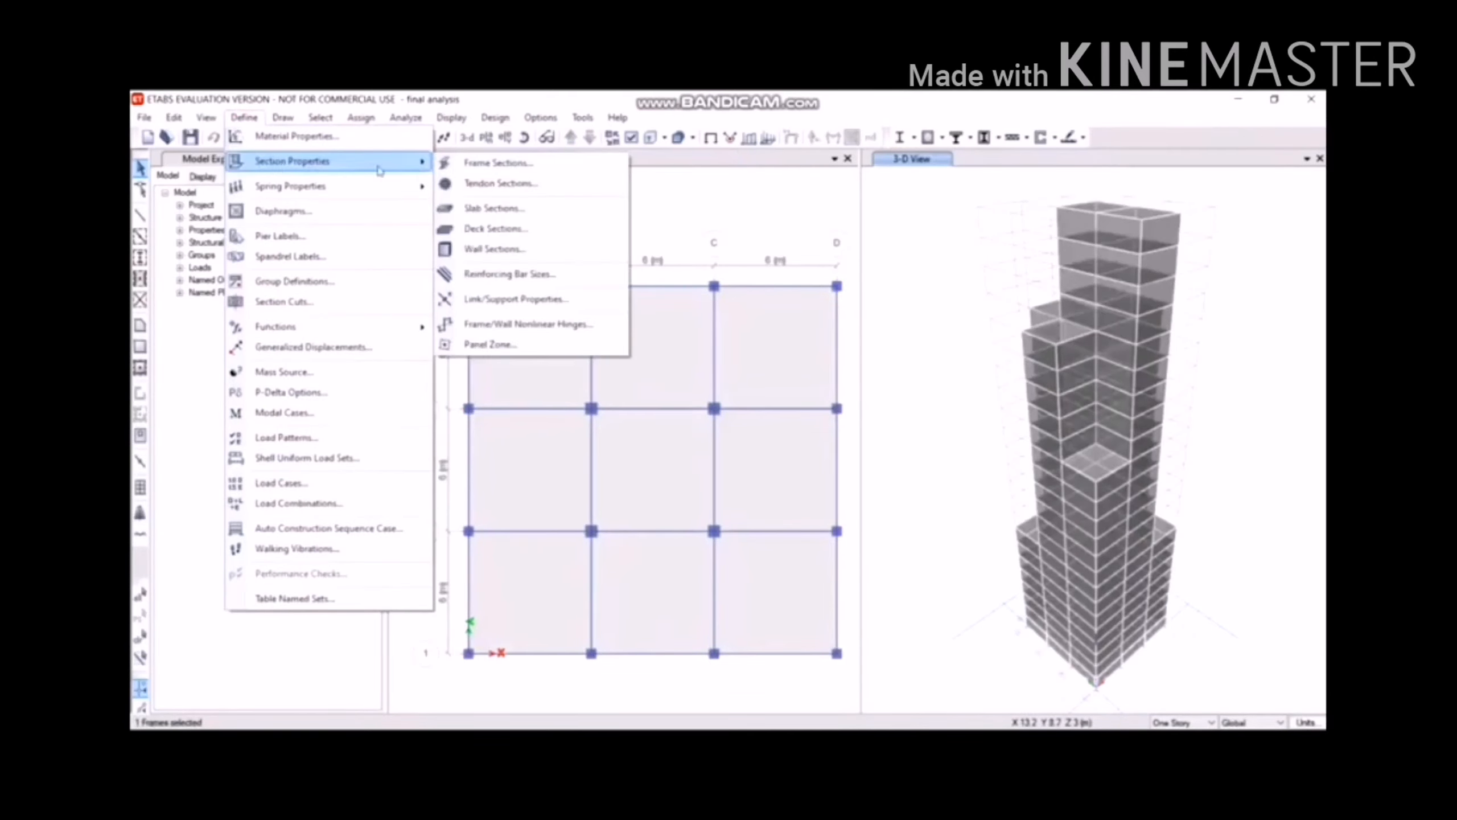
{"action": "left_click", "coordinate": [453, 161]}
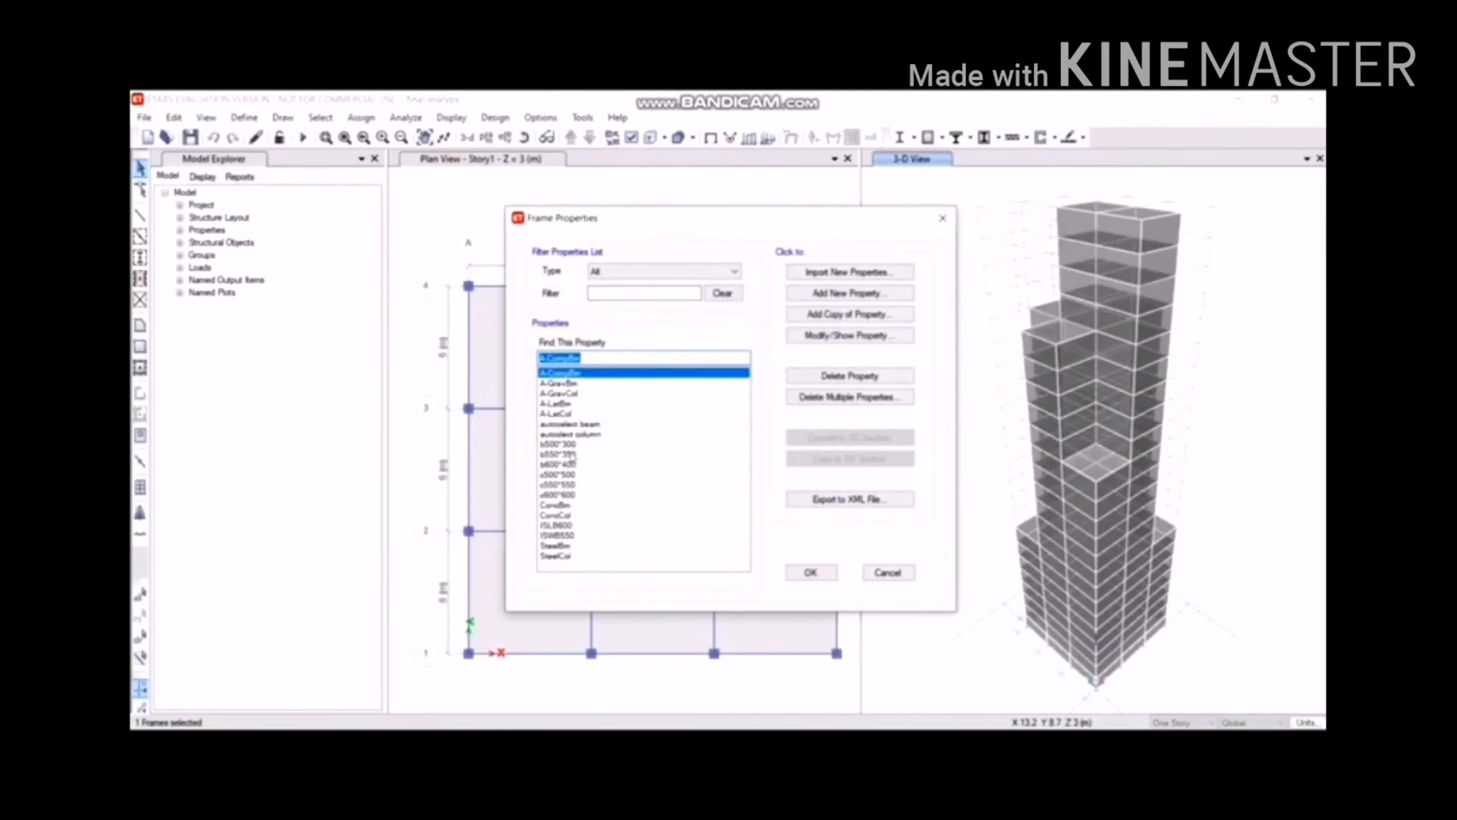
{"action": "left_click", "coordinate": [566, 474]}
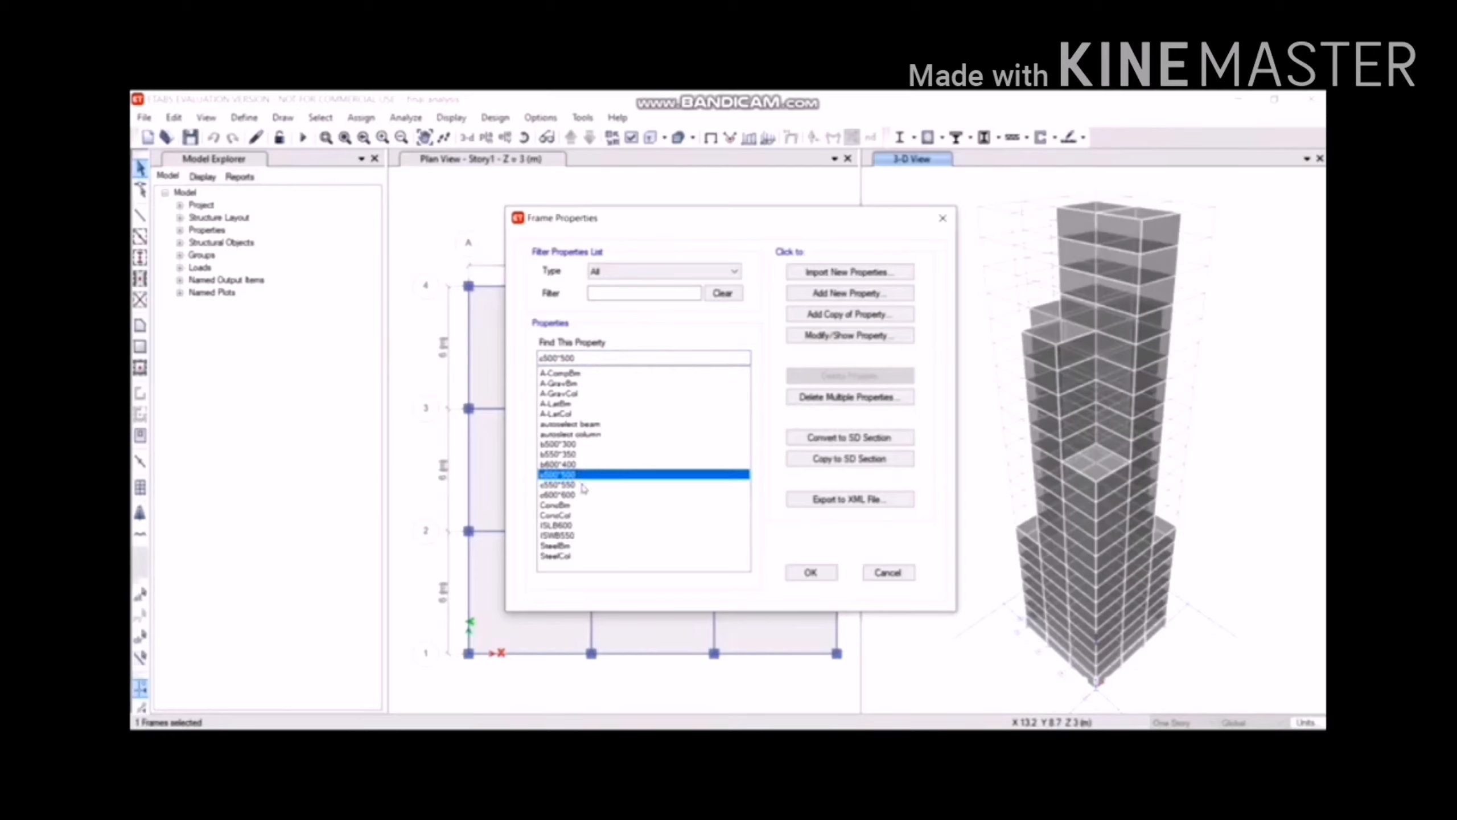
{"action": "left_click", "coordinate": [584, 495]}
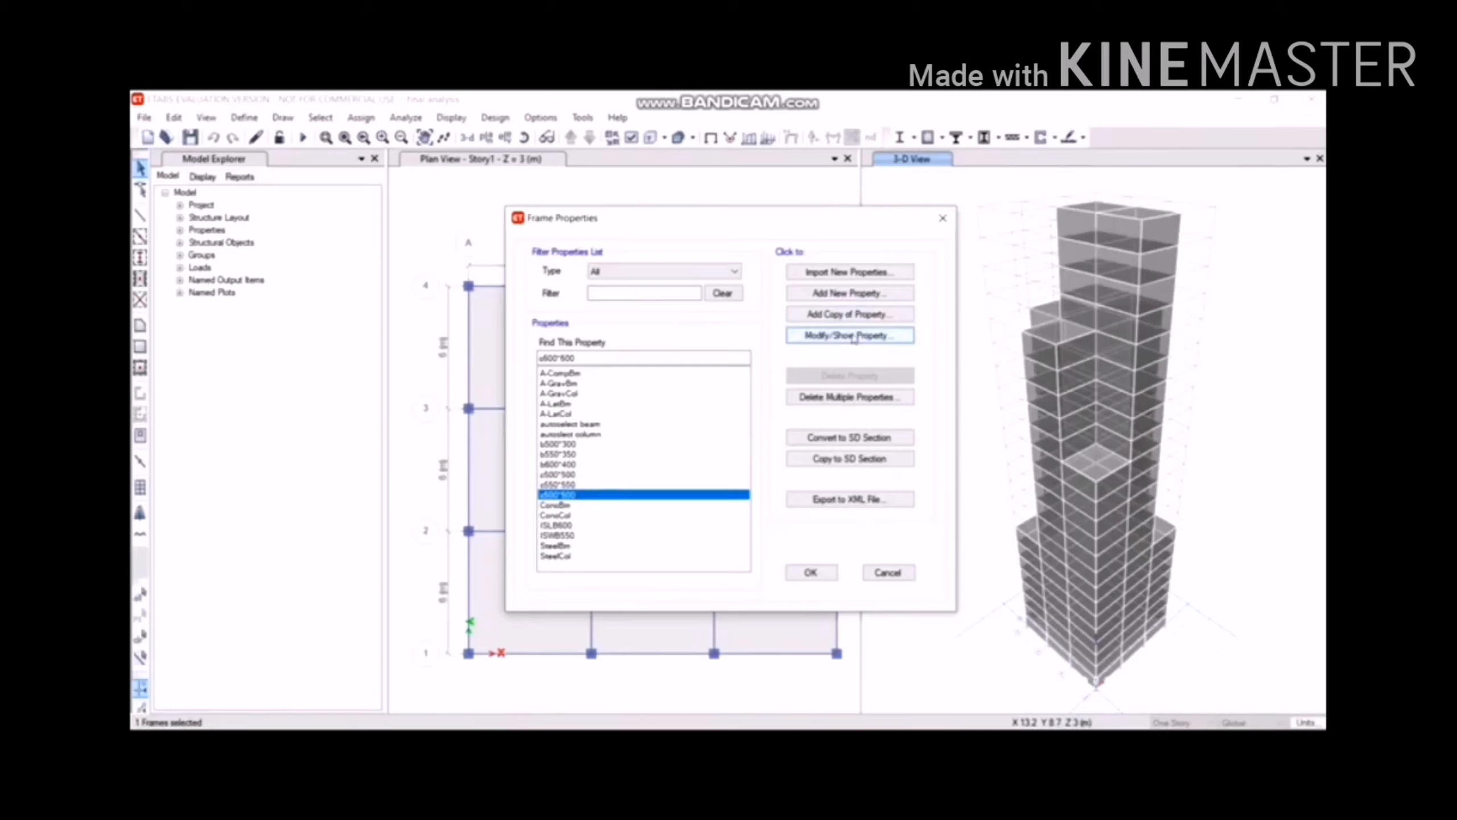
Resize the c600*600 column section to 700 mm depth and 700 mm width.
{"action": "left_click", "coordinate": [851, 336]}
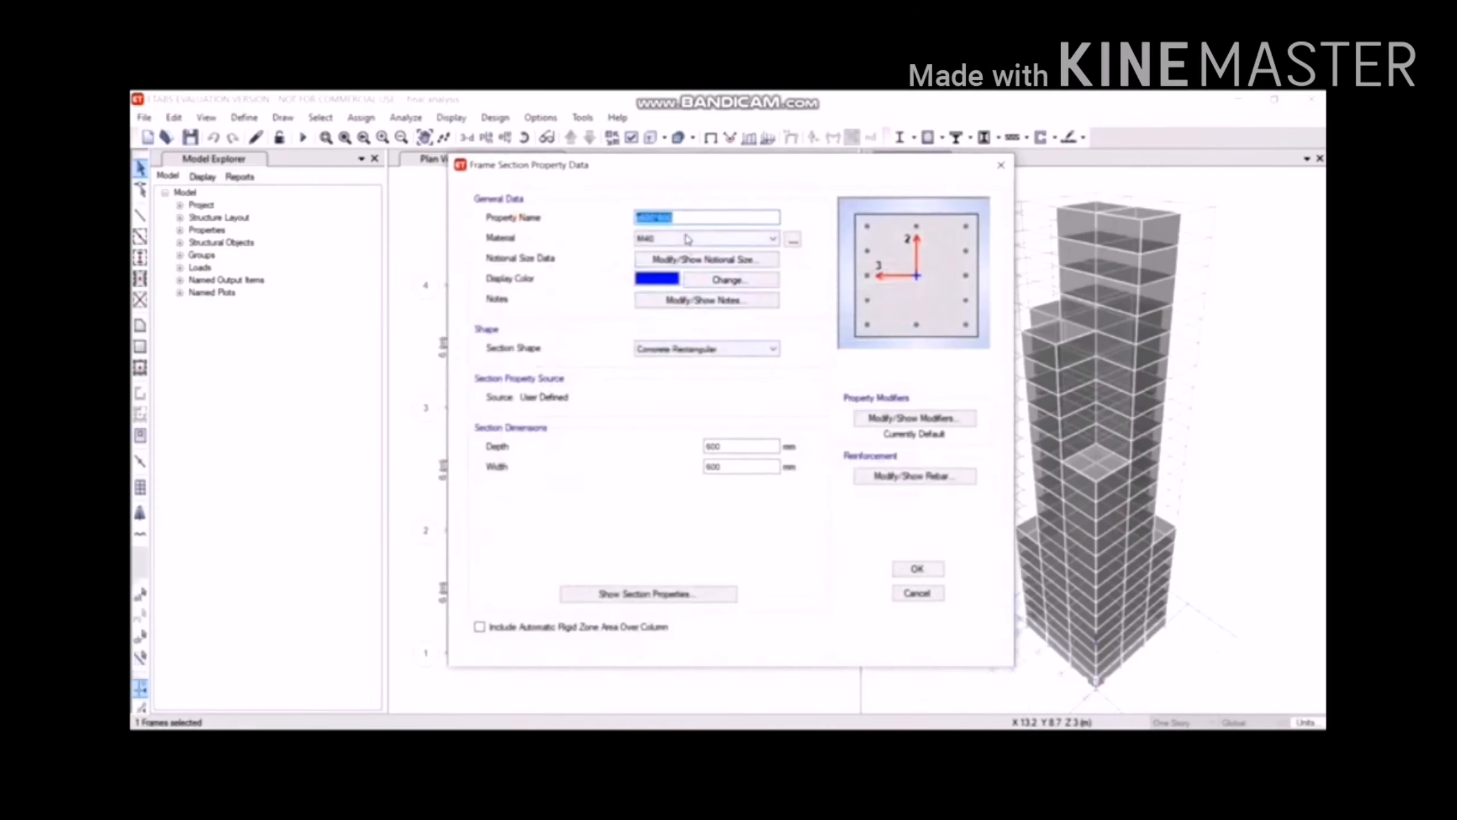
{"action": "left_click", "coordinate": [729, 446]}
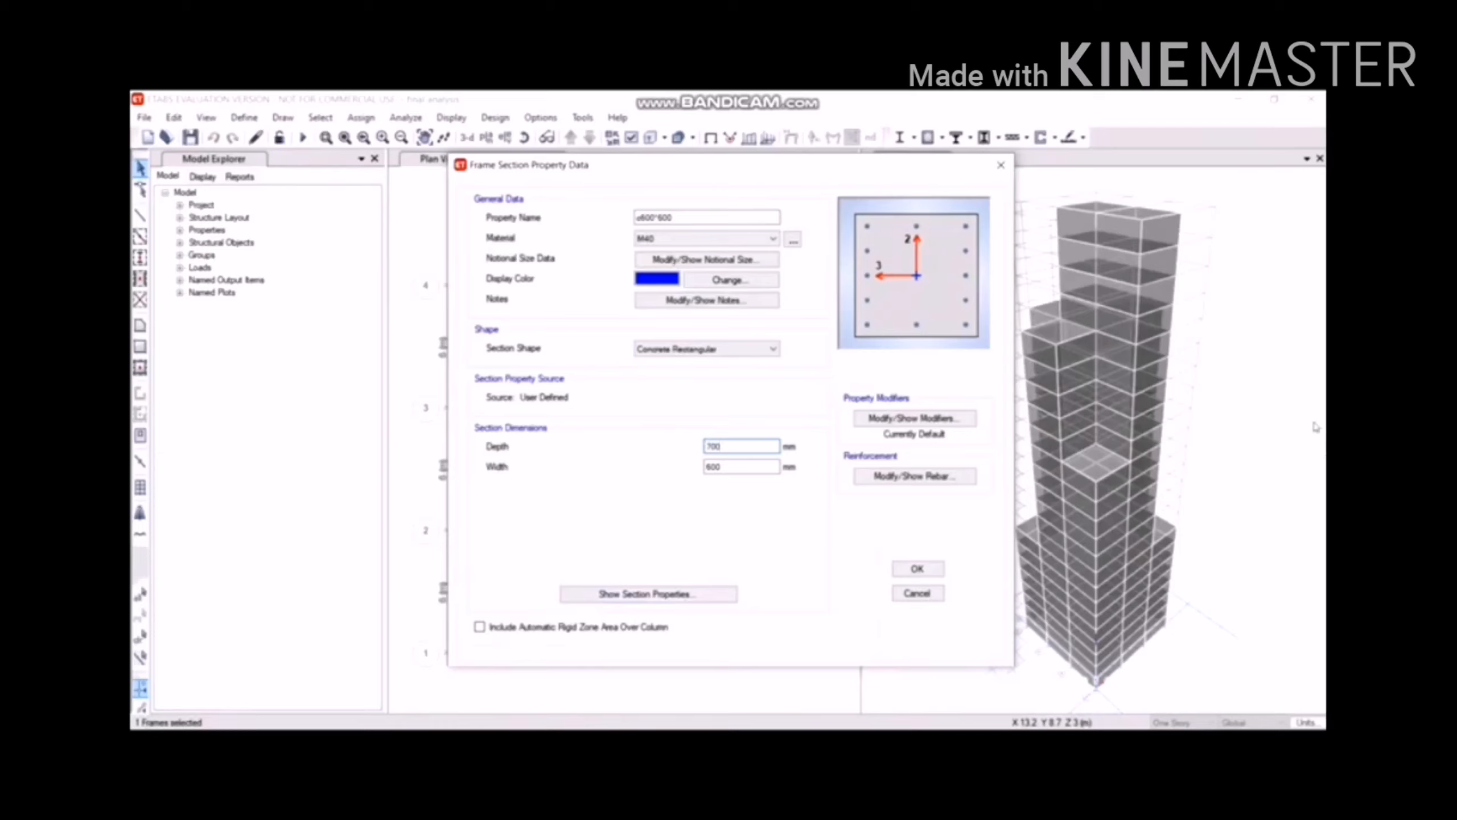
{"action": "double_click", "coordinate": [748, 466]}
{"action": "type", "text": "700"}
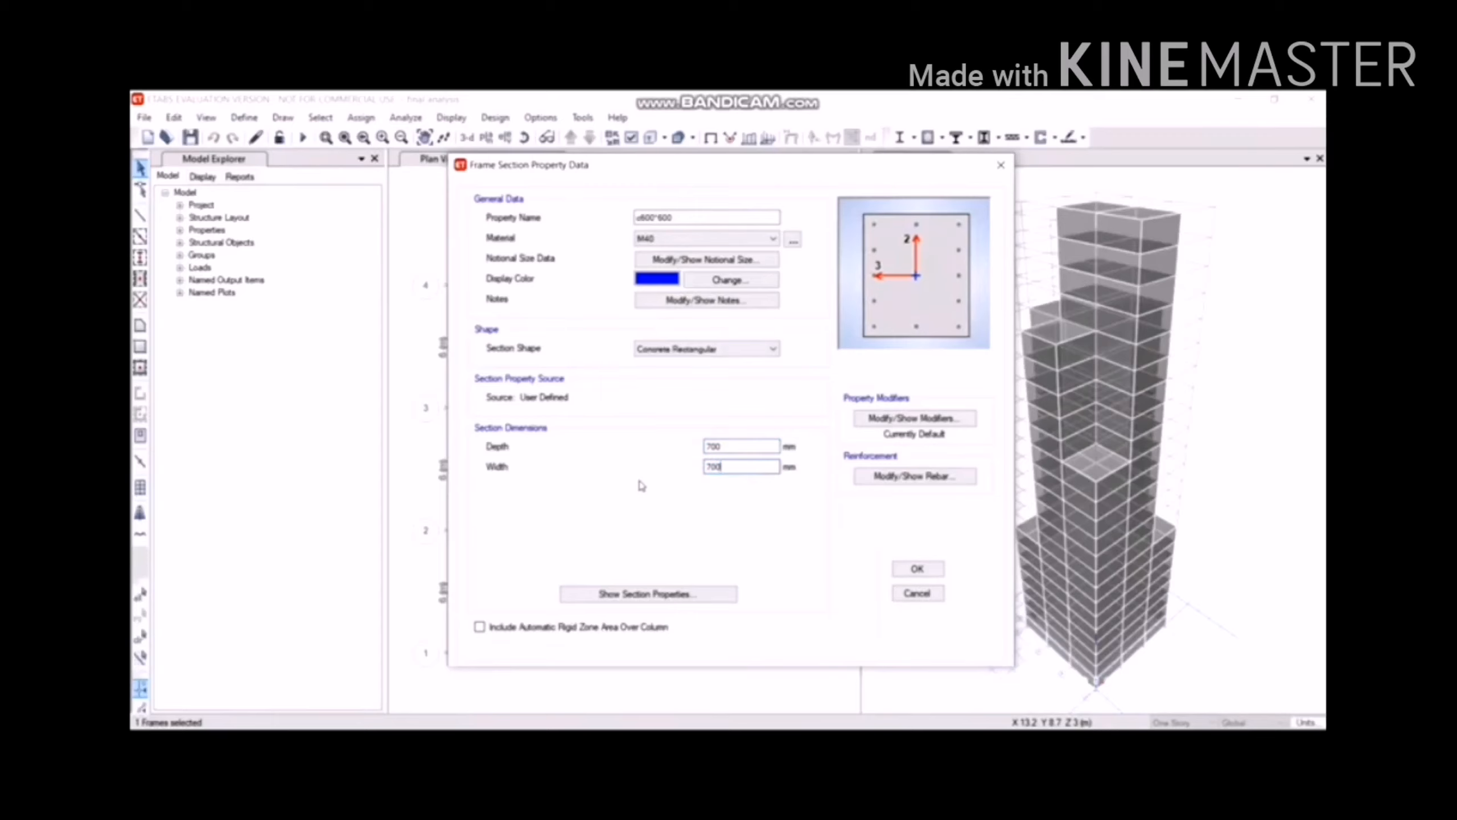
{"action": "left_click", "coordinate": [898, 567]}
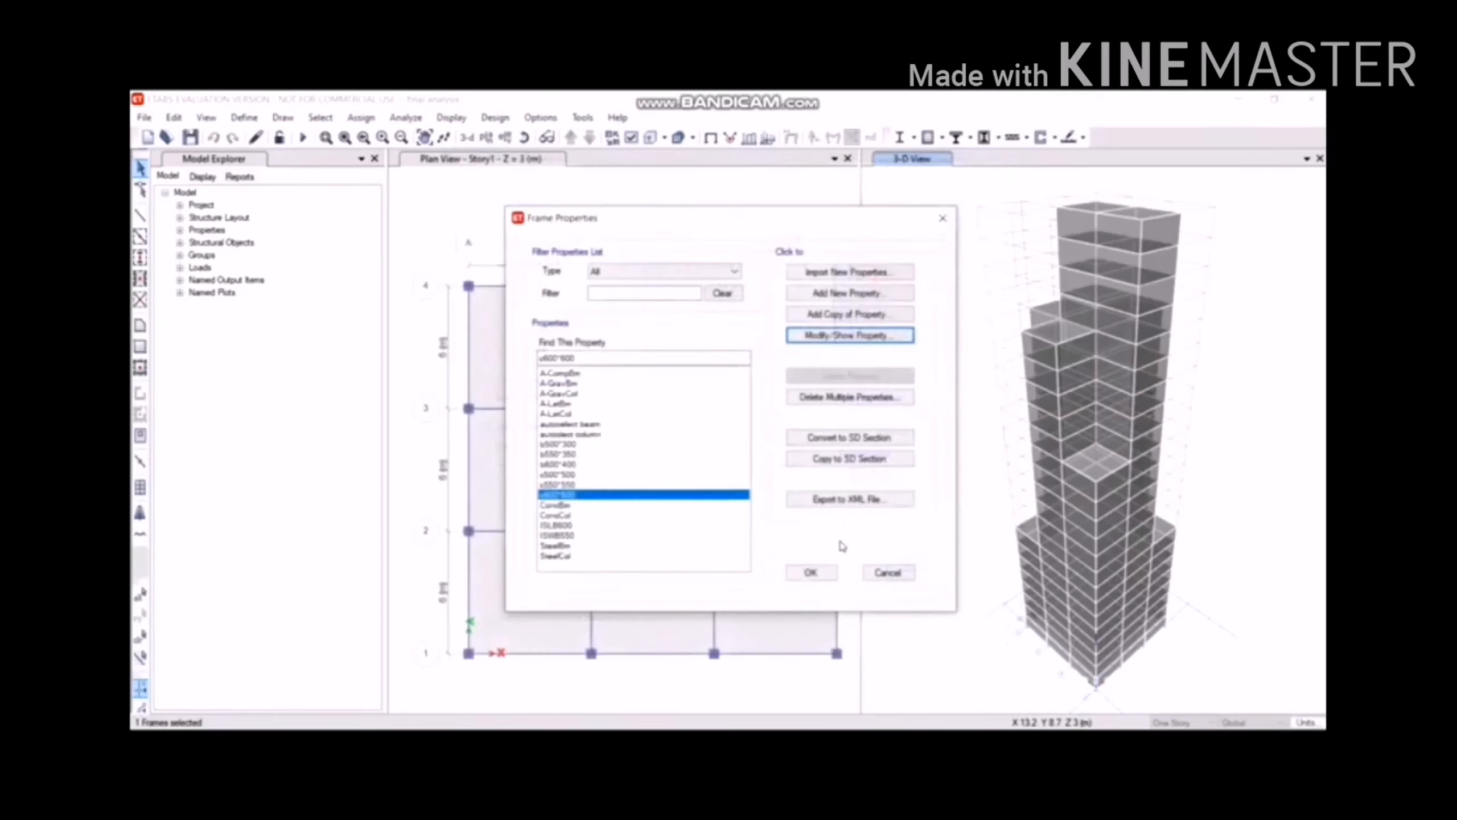
{"action": "left_click", "coordinate": [809, 572]}
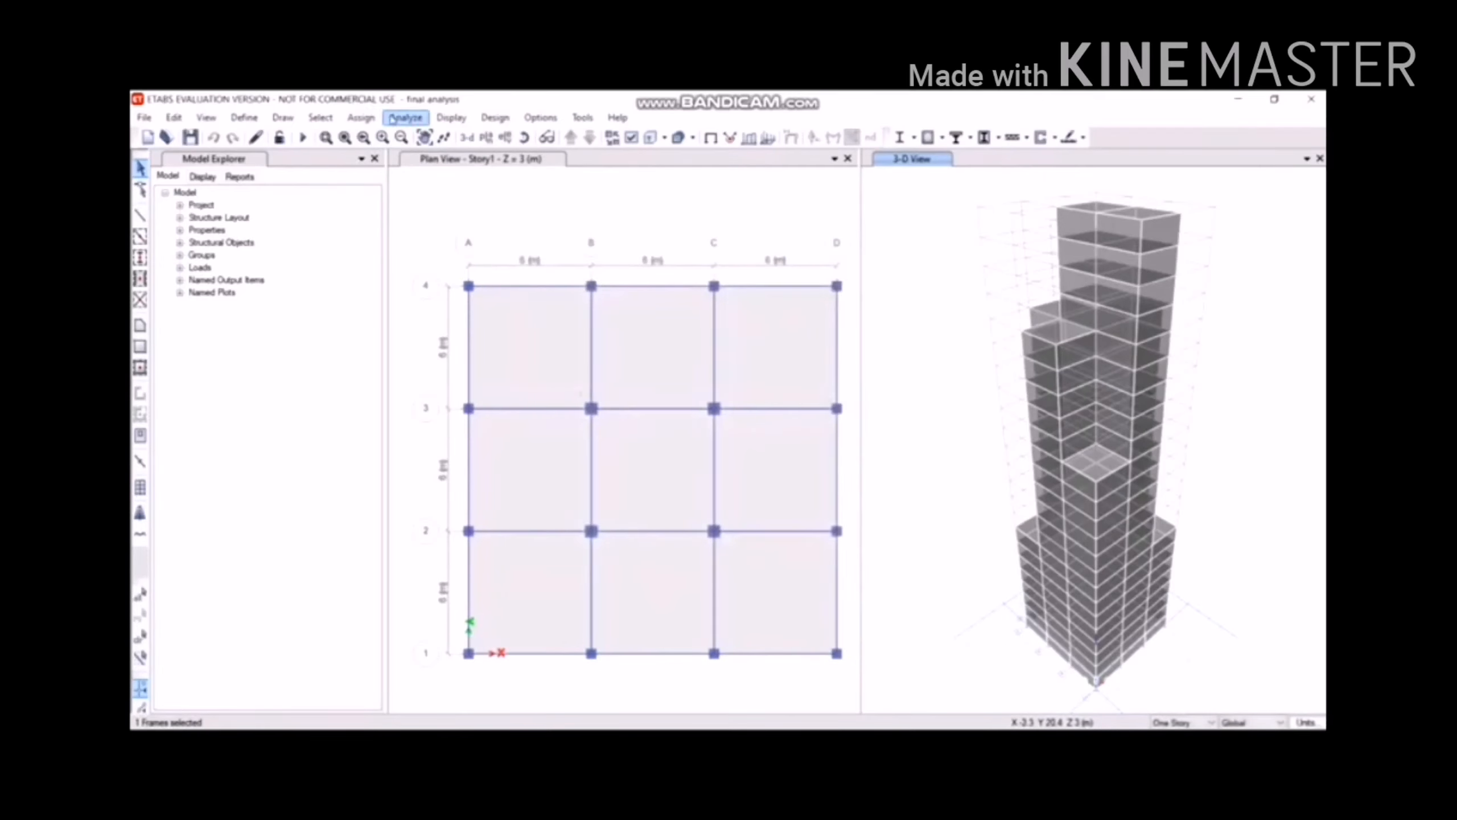
Rerun the analysis with the enlarged 700 by 700 columns.
{"action": "left_click", "coordinate": [405, 117]}
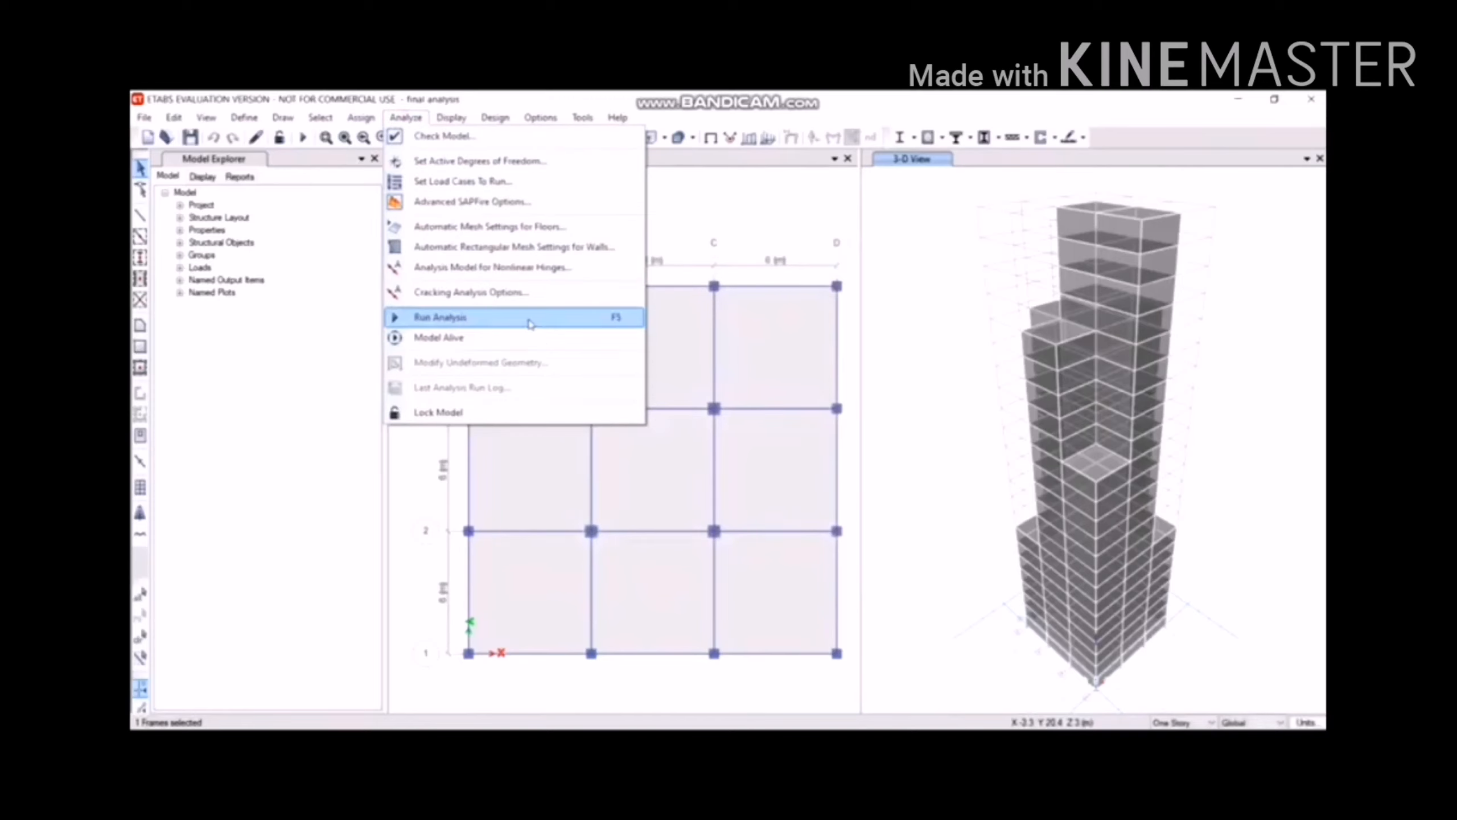
{"action": "left_click", "coordinate": [527, 317]}
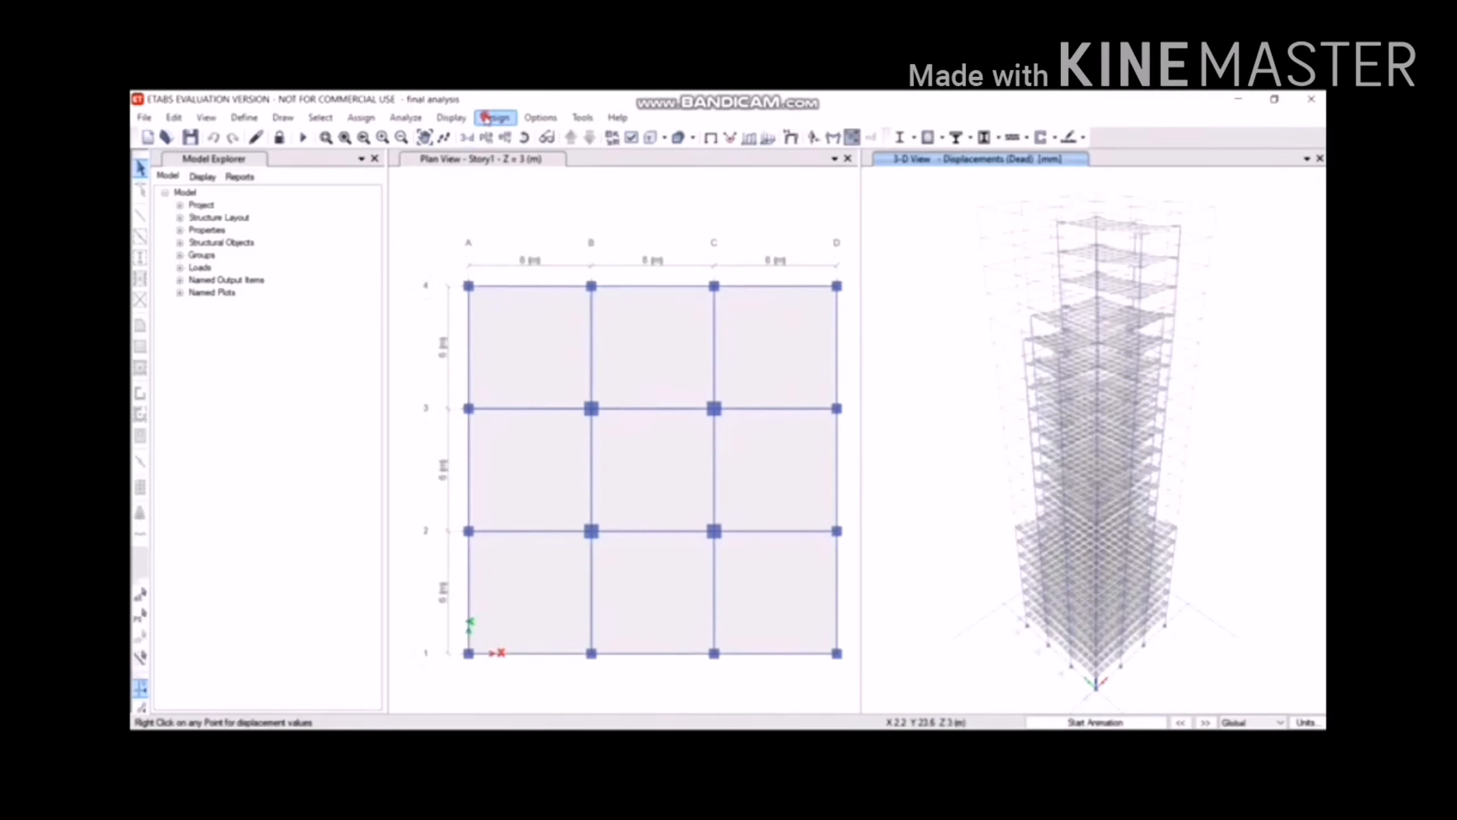
Start the concrete frame design check and reiterate for the 4 frames whose sections differ.
{"action": "left_click", "coordinate": [494, 117]}
{"action": "mouse_move", "coordinate": [568, 156]}
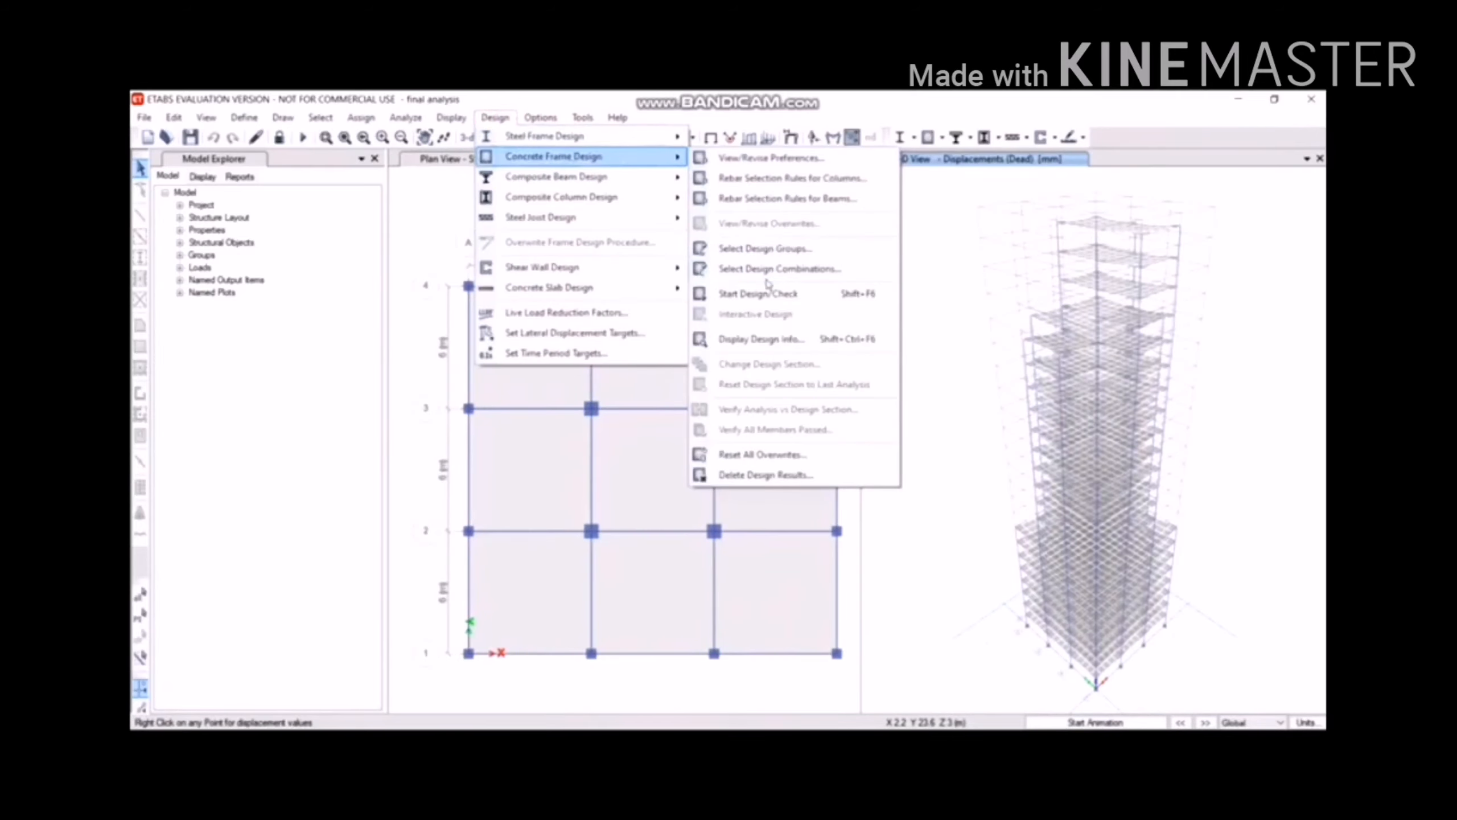
{"action": "left_click", "coordinate": [767, 292]}
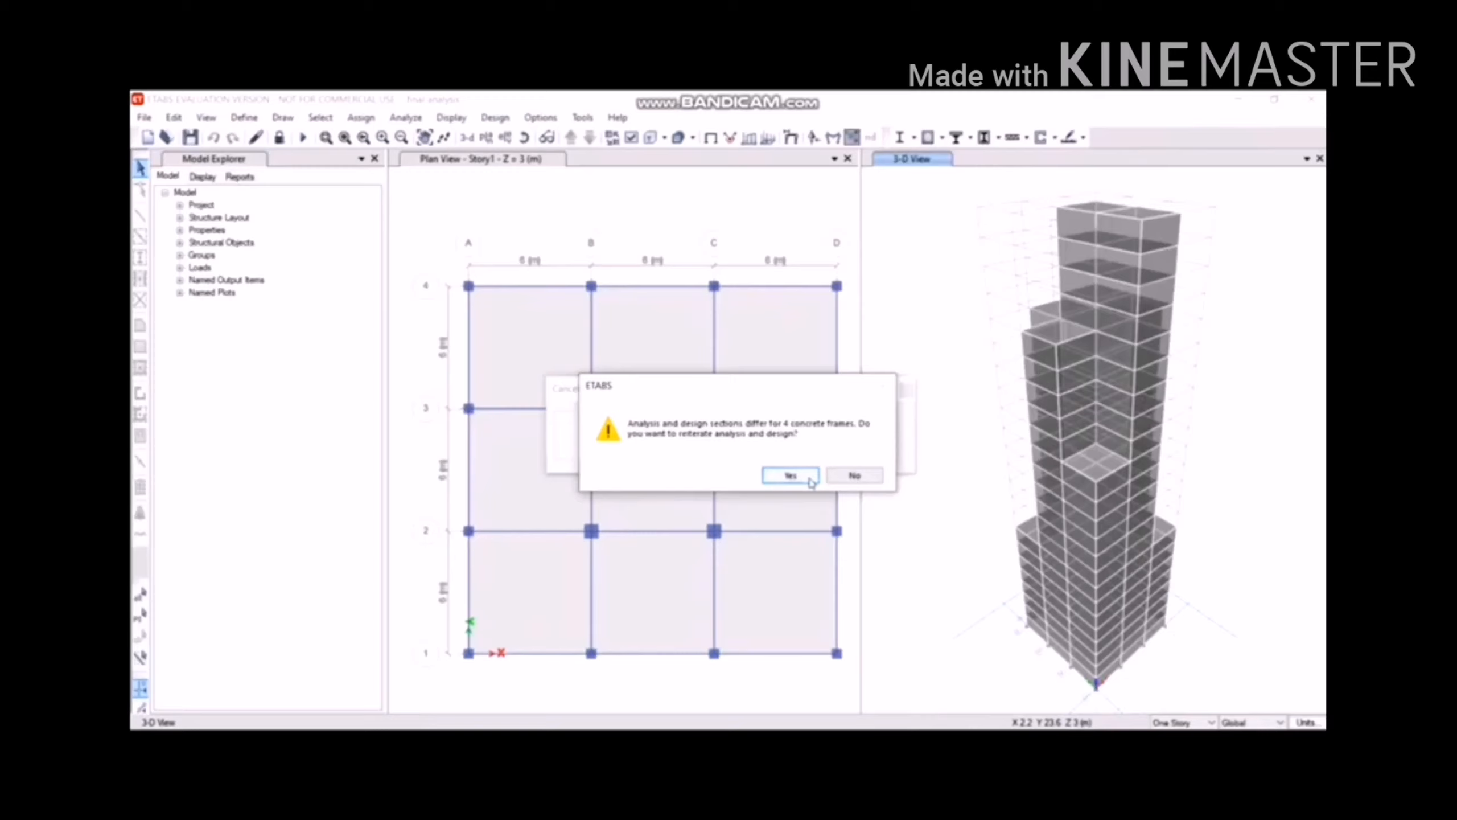
{"action": "left_click", "coordinate": [791, 475]}
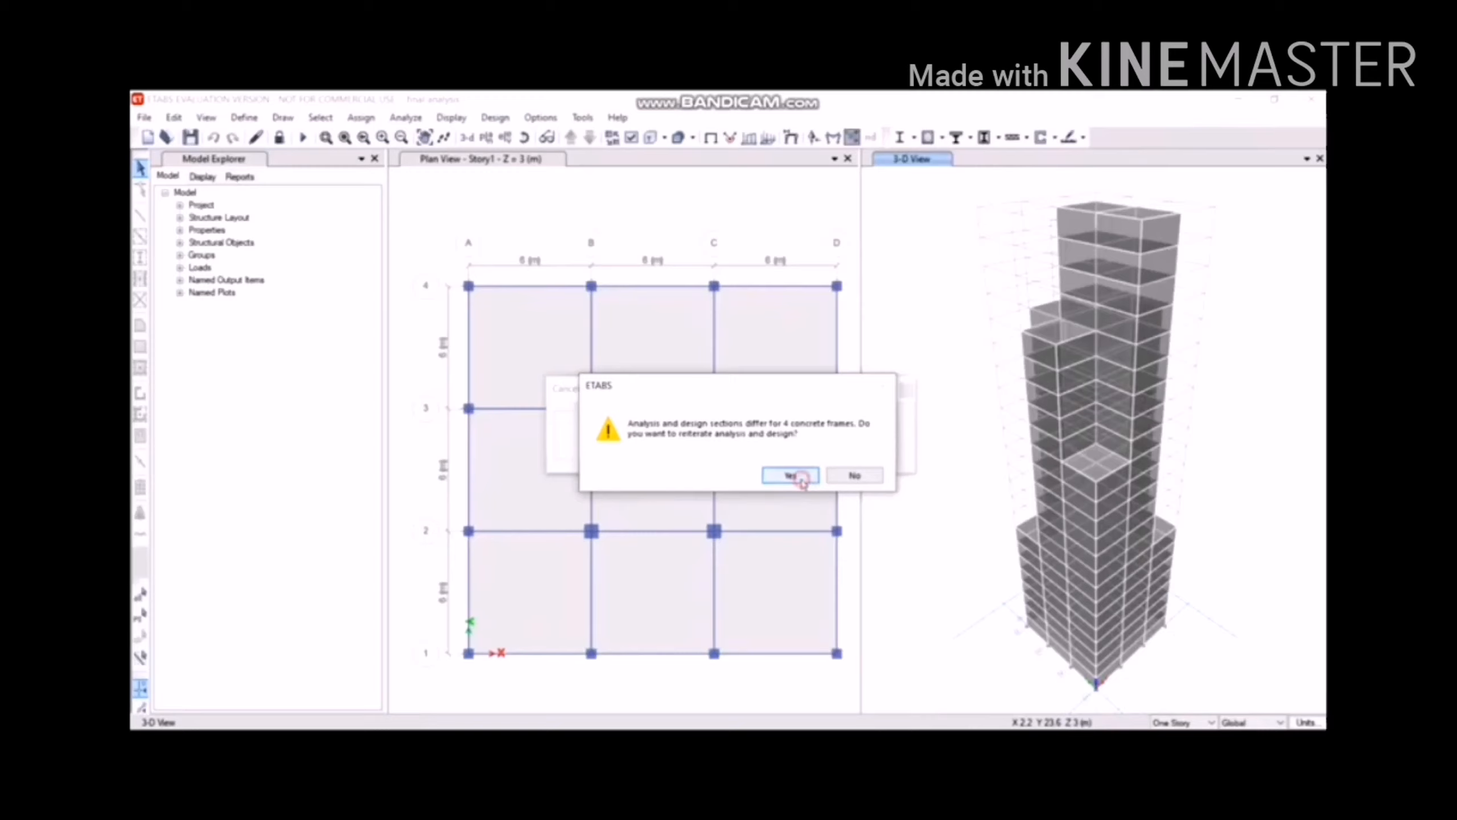
Bring ETABS forward and move the progress box aside while the IS 456:2000 design completes.
{"action": "left_click", "coordinate": [446, 255]}
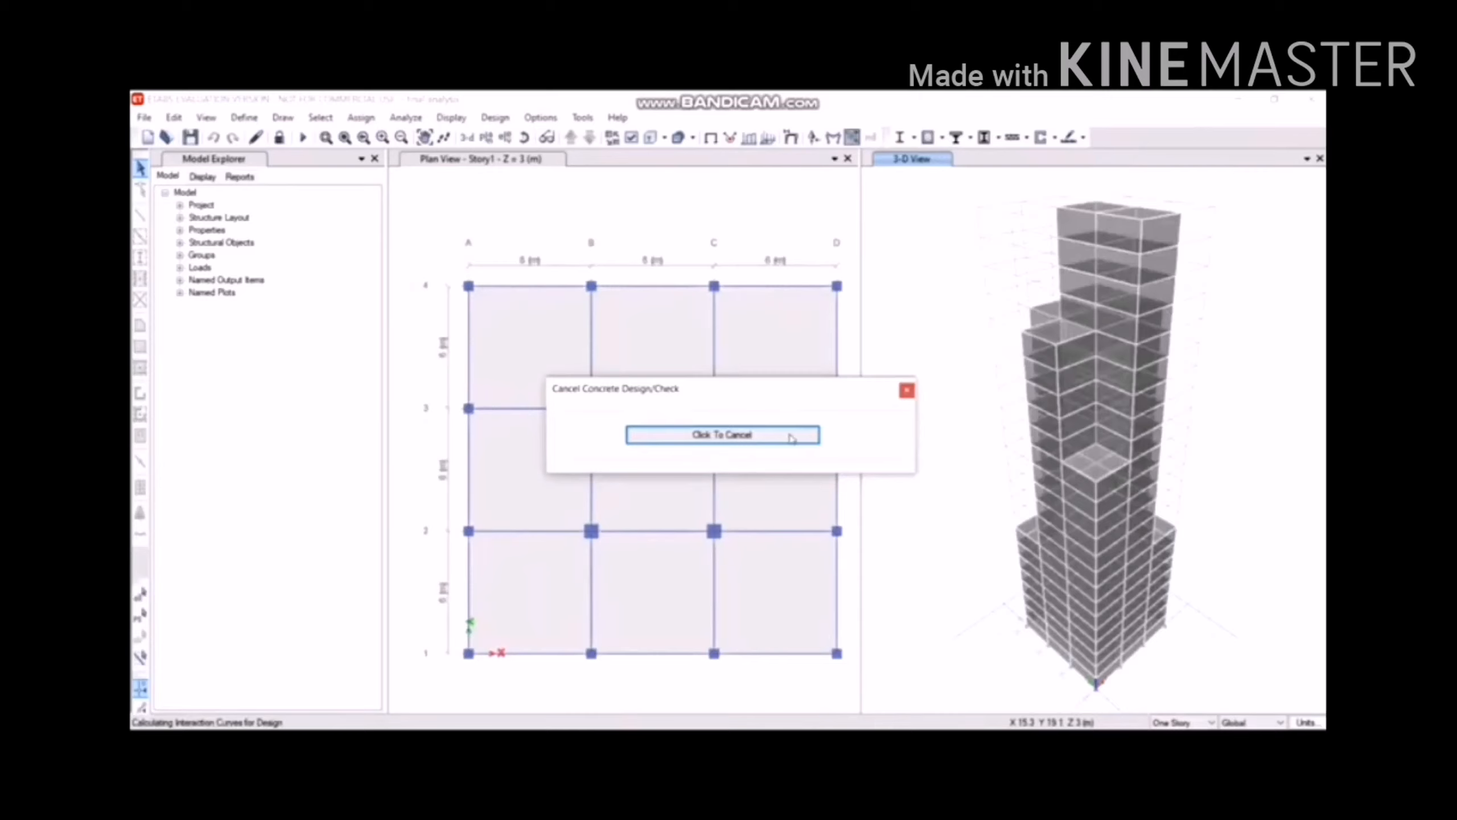
{"action": "left_click_drag", "start_coordinate": [765, 399], "coordinate": [803, 388]}
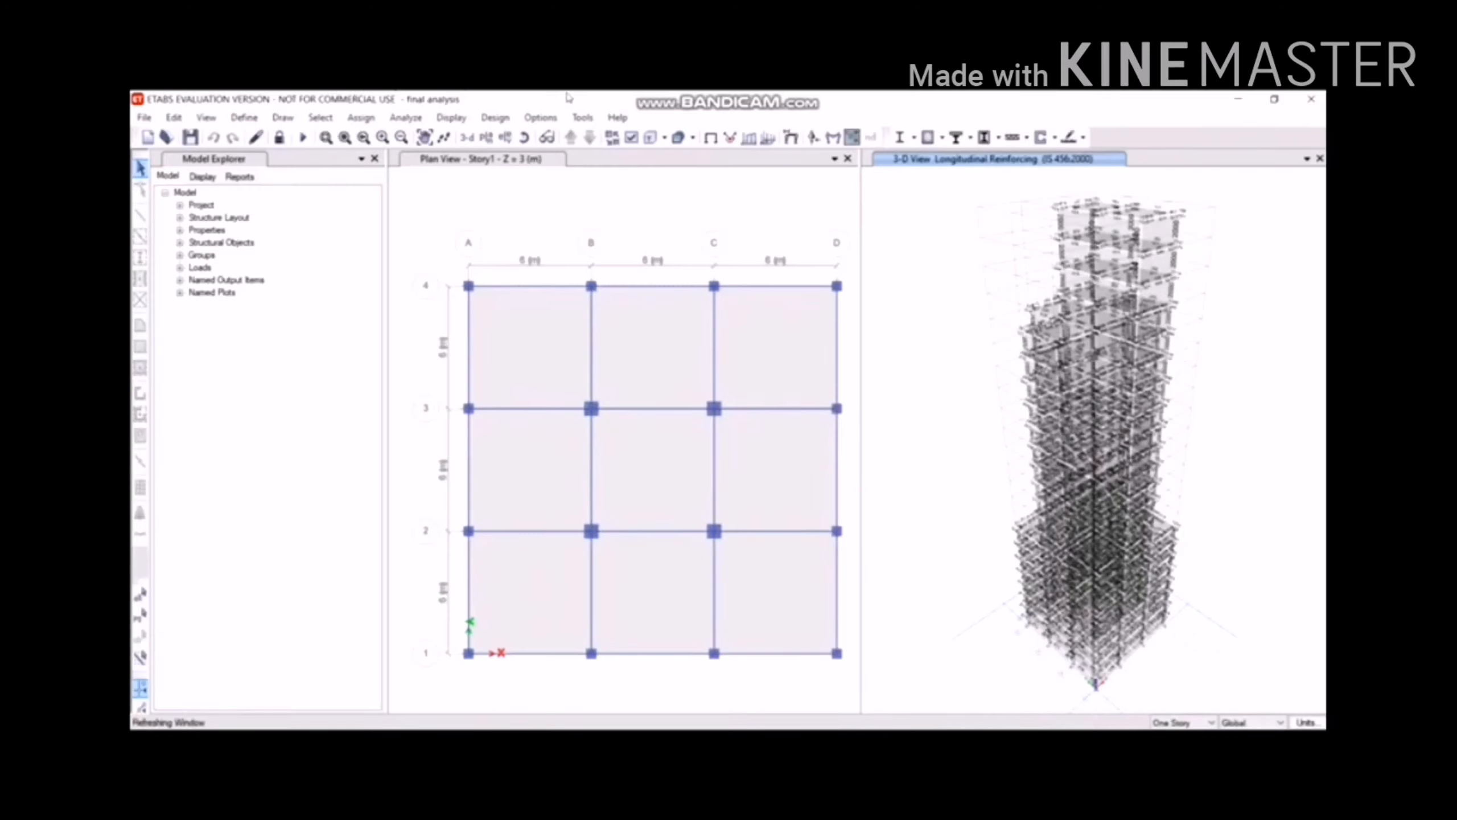
{"action": "left_click", "coordinate": [494, 118]}
{"action": "mouse_move", "coordinate": [557, 158]}
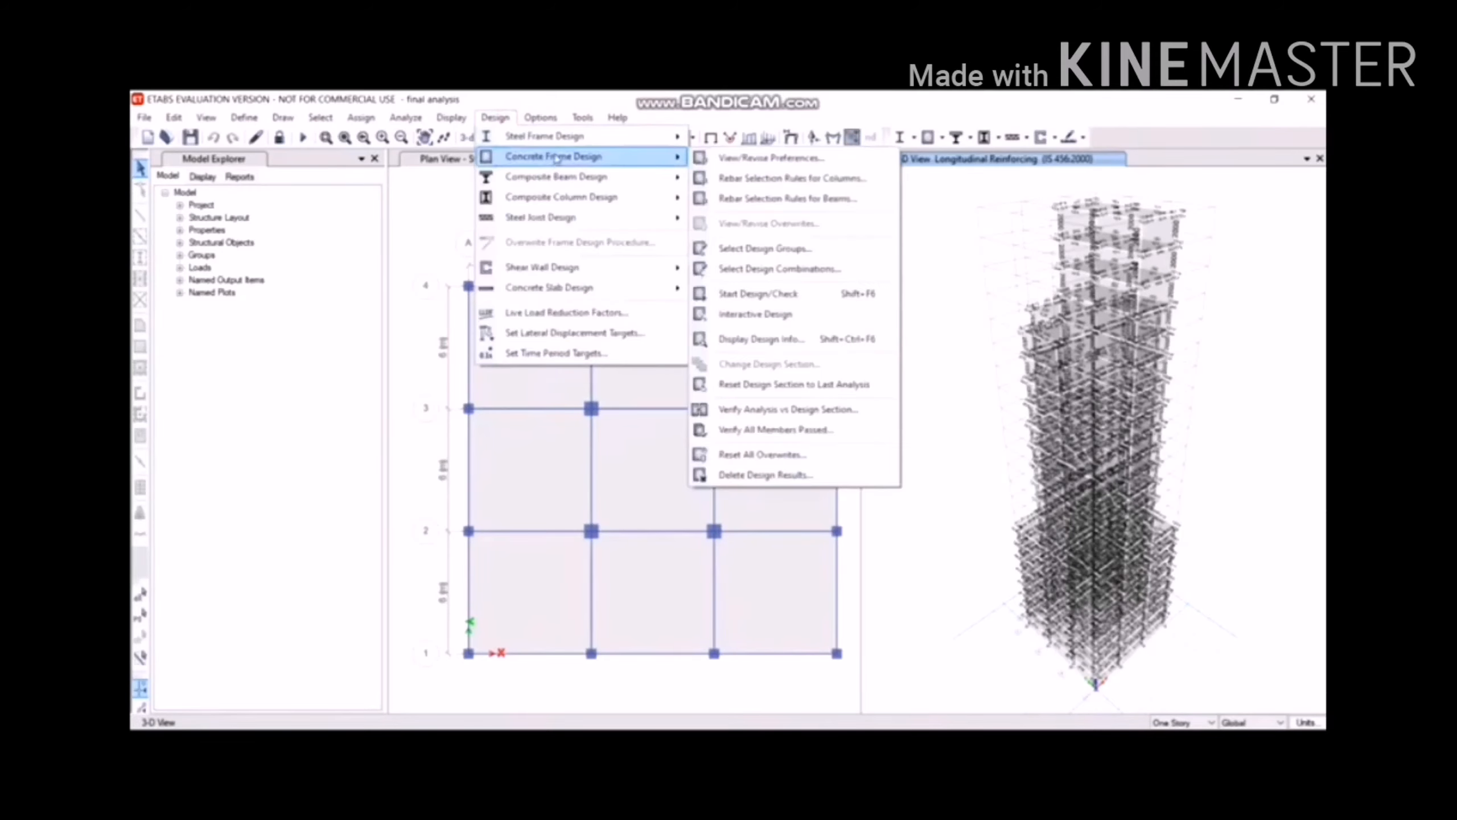
{"action": "left_click", "coordinate": [769, 429]}
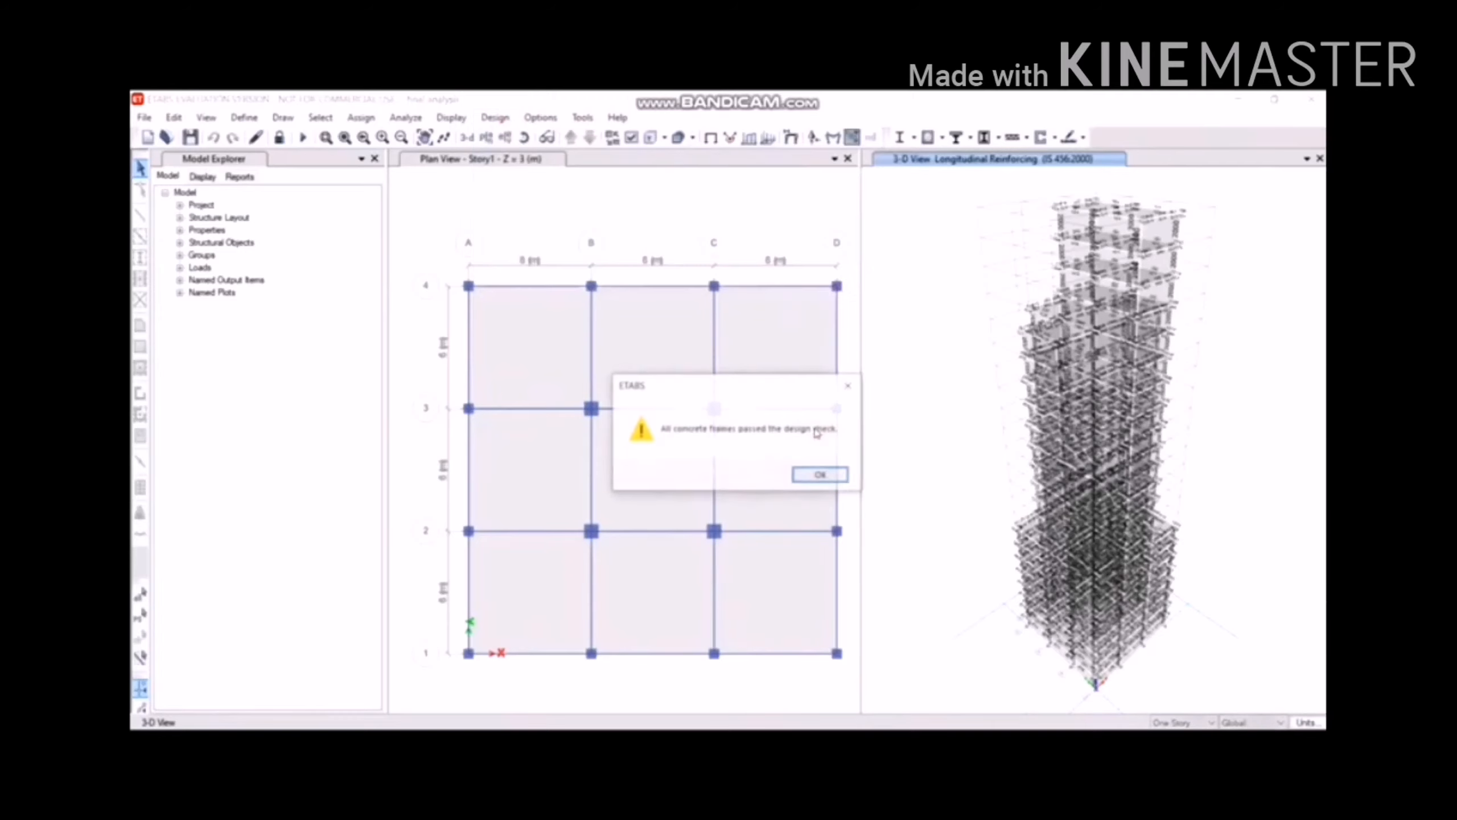
{"action": "left_click", "coordinate": [805, 473]}
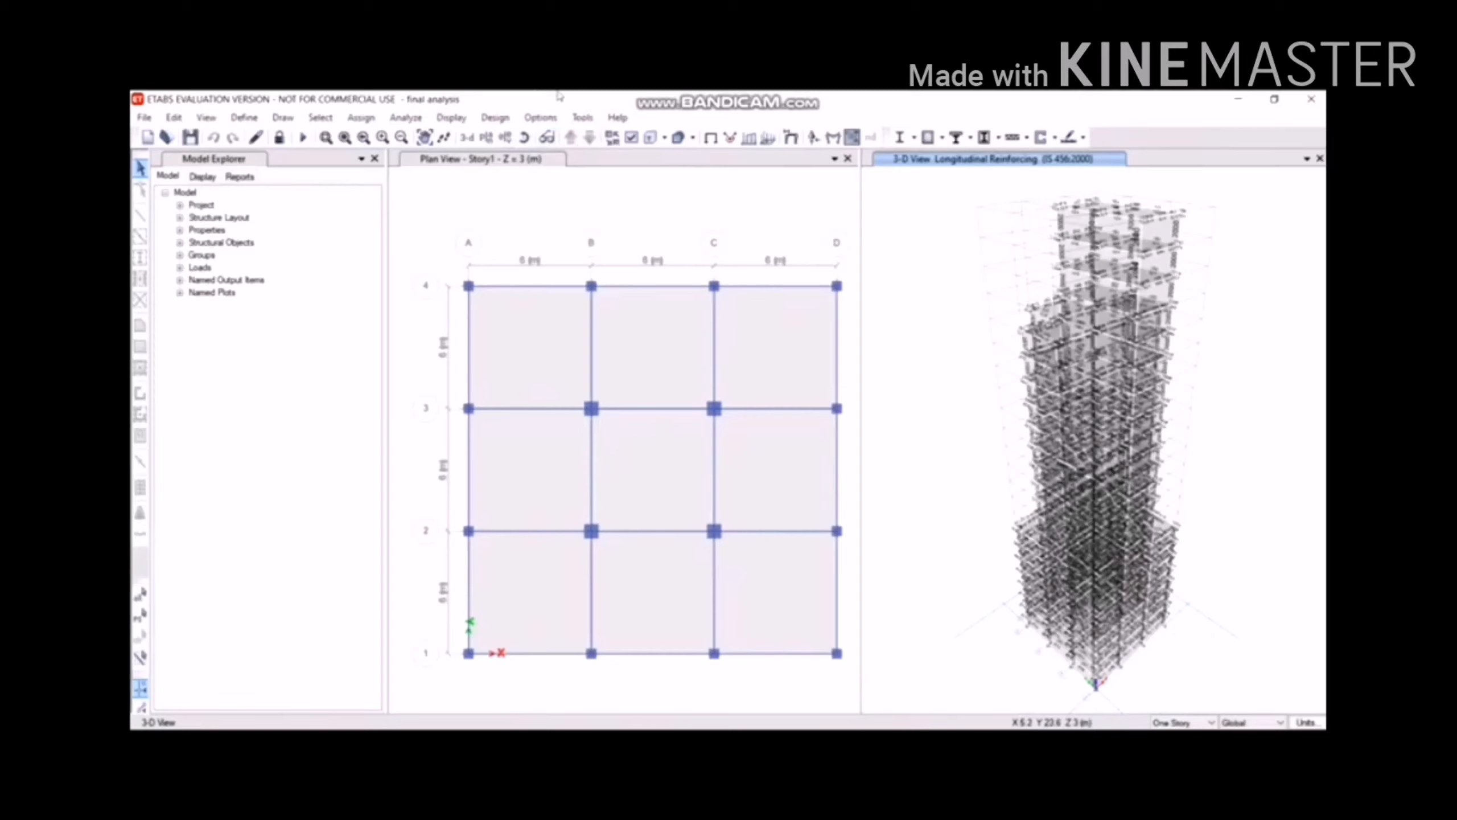
Open the 836-page Project Report from the Reports tab and scroll through its pages.
{"action": "left_click", "coordinate": [239, 178]}
{"action": "left_click", "coordinate": [231, 205]}
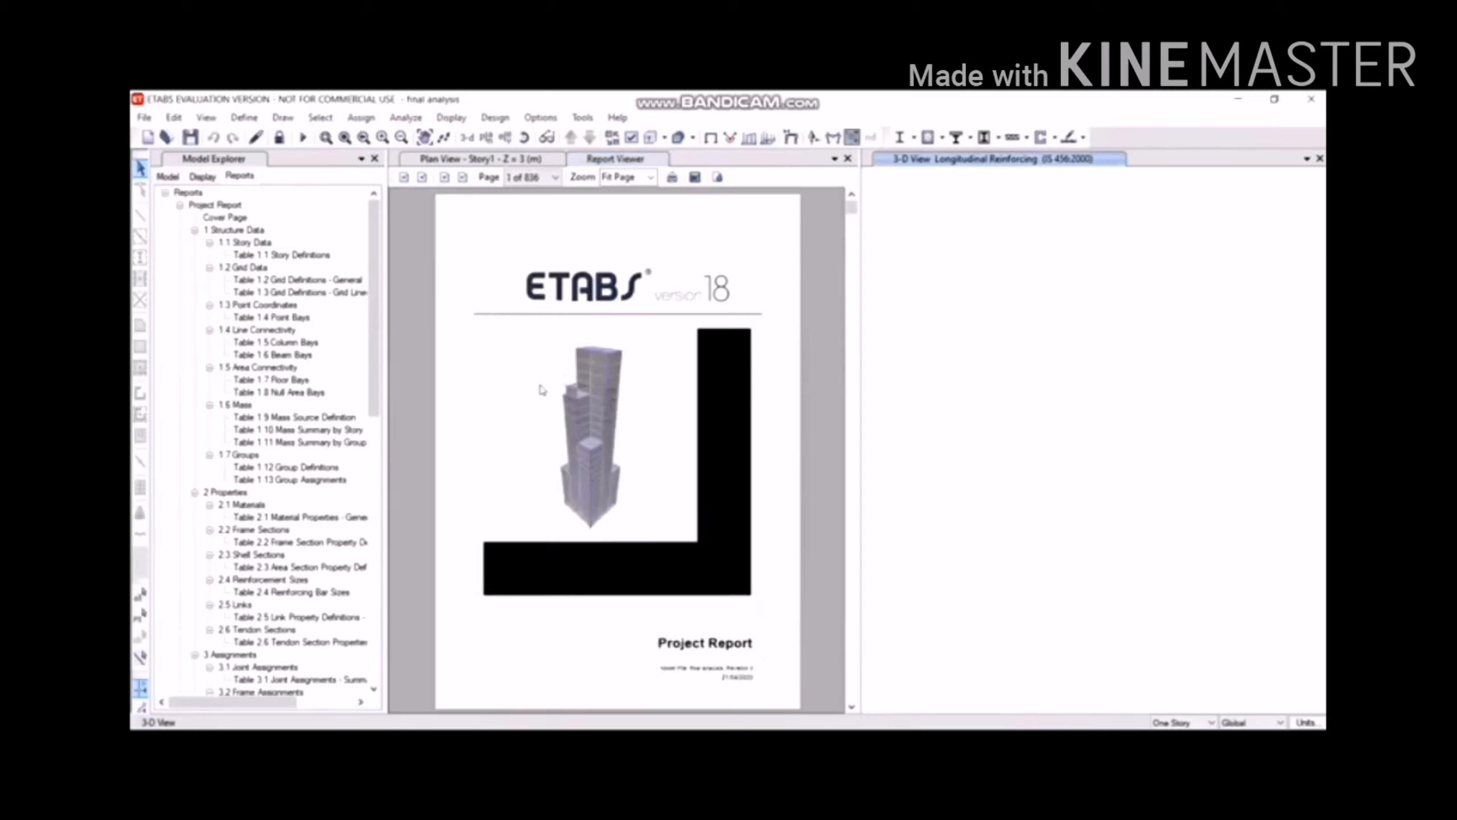
{"action": "scroll", "coordinate": [560, 333], "scroll_direction": "down", "scroll_amount": 17}
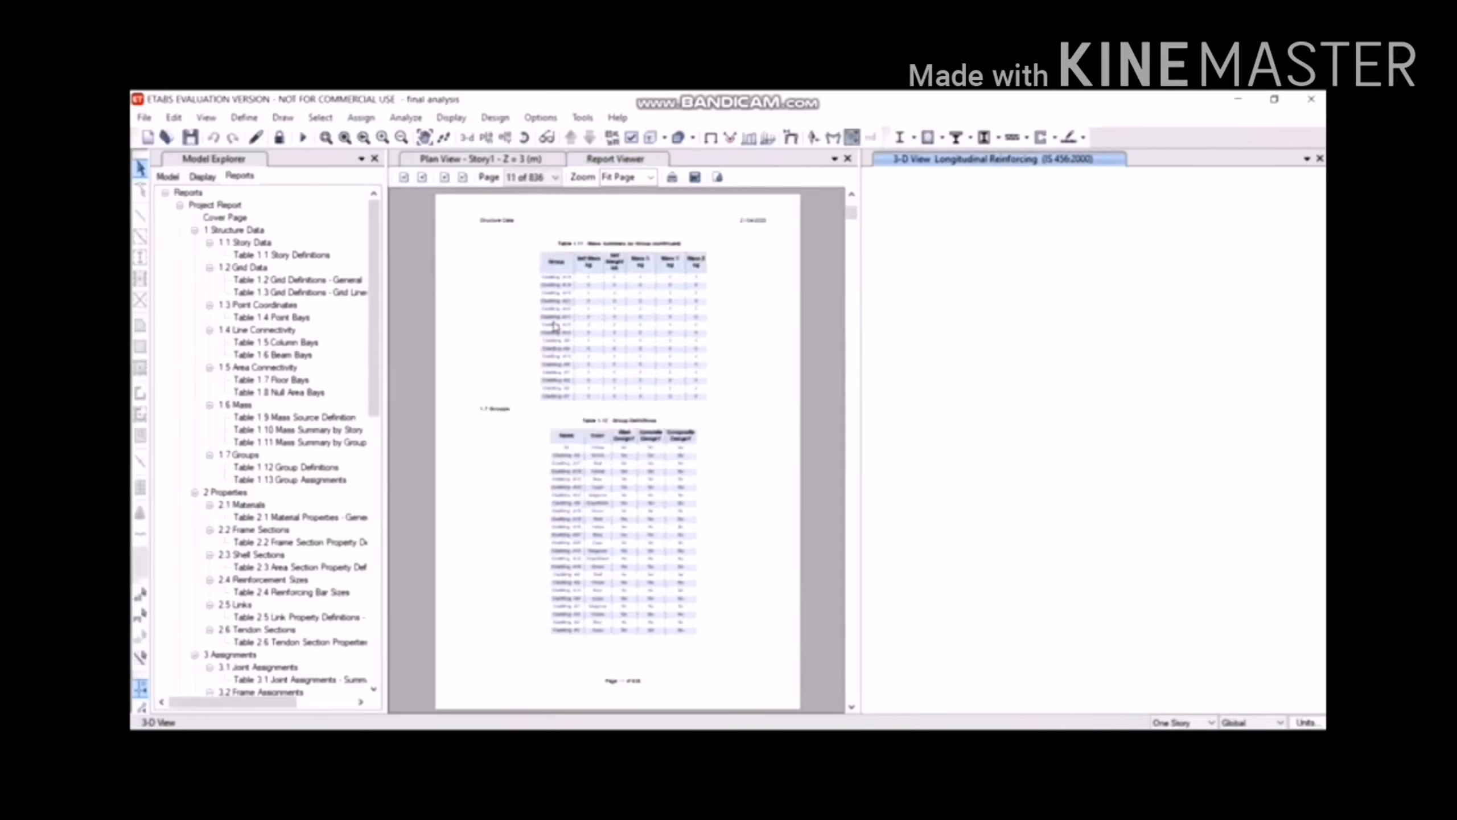
{"action": "scroll", "coordinate": [547, 334], "scroll_direction": "down", "scroll_amount": 2}
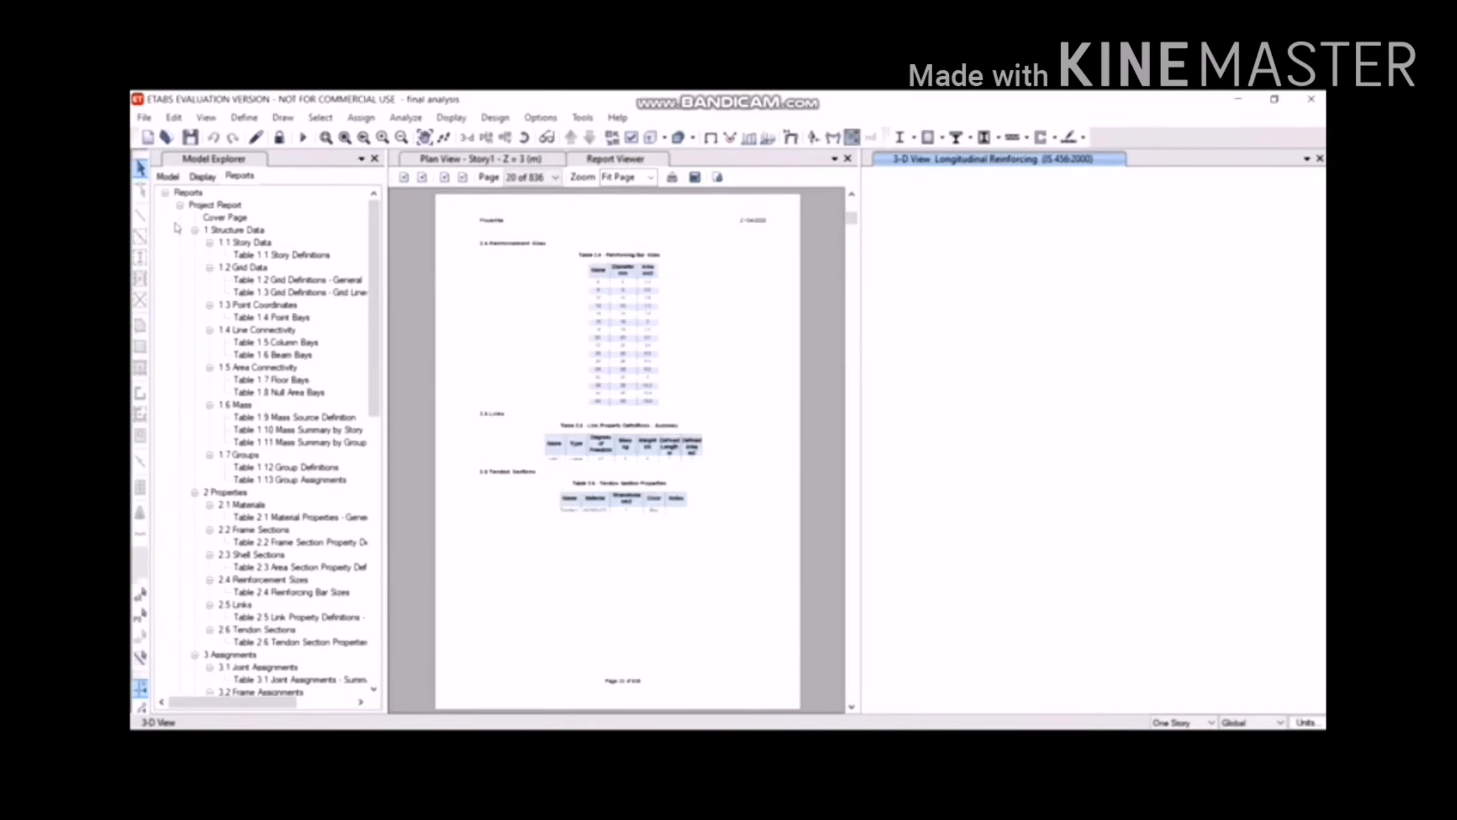
Collapse the Project Report and start generating the 7-chapter Summary Report.
{"action": "left_click", "coordinate": [180, 205]}
{"action": "left_click", "coordinate": [194, 216]}
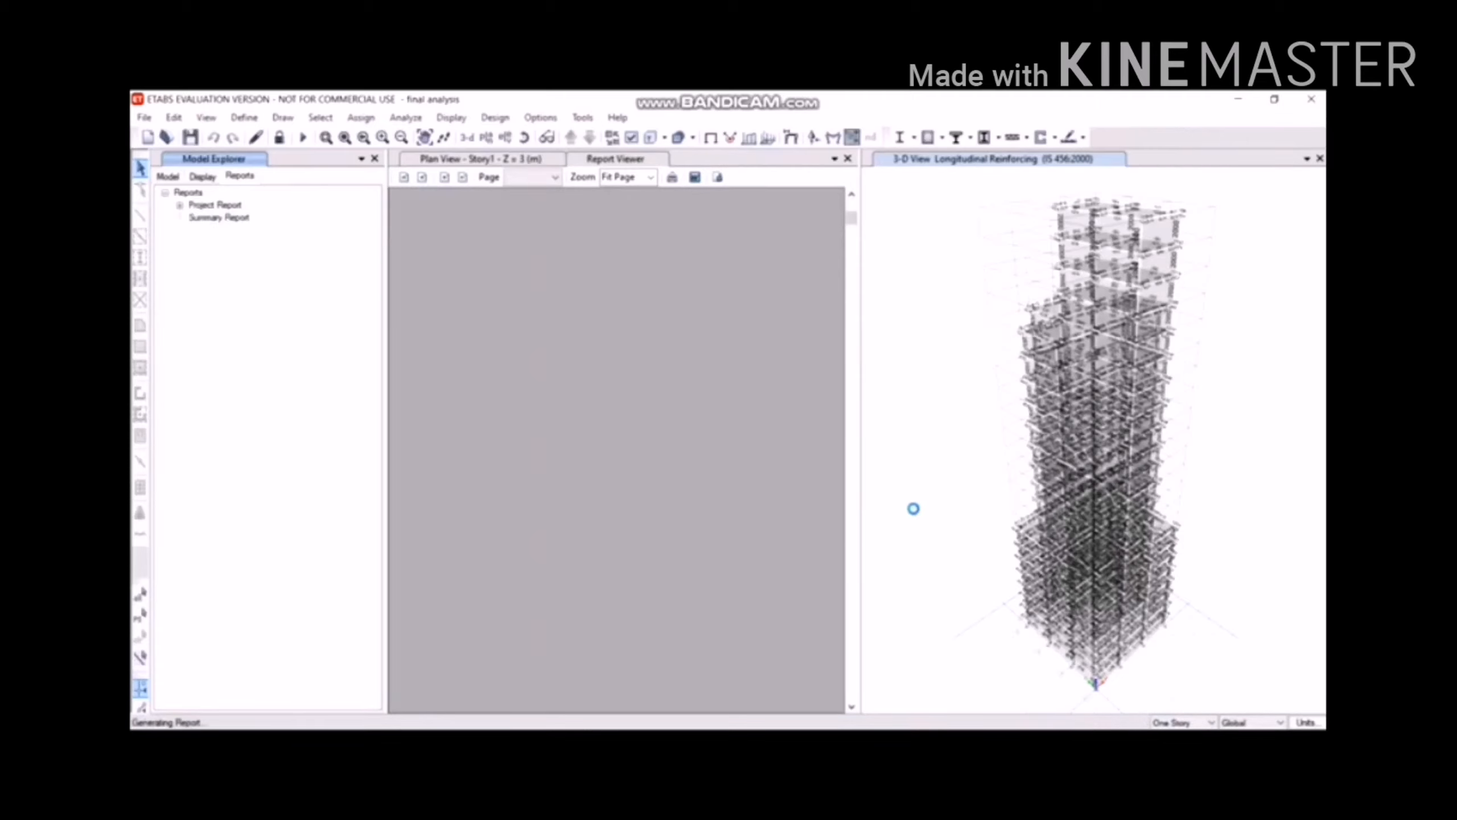
{"action": "scroll", "coordinate": [916, 511], "scroll_direction": "down", "scroll_amount": 5}
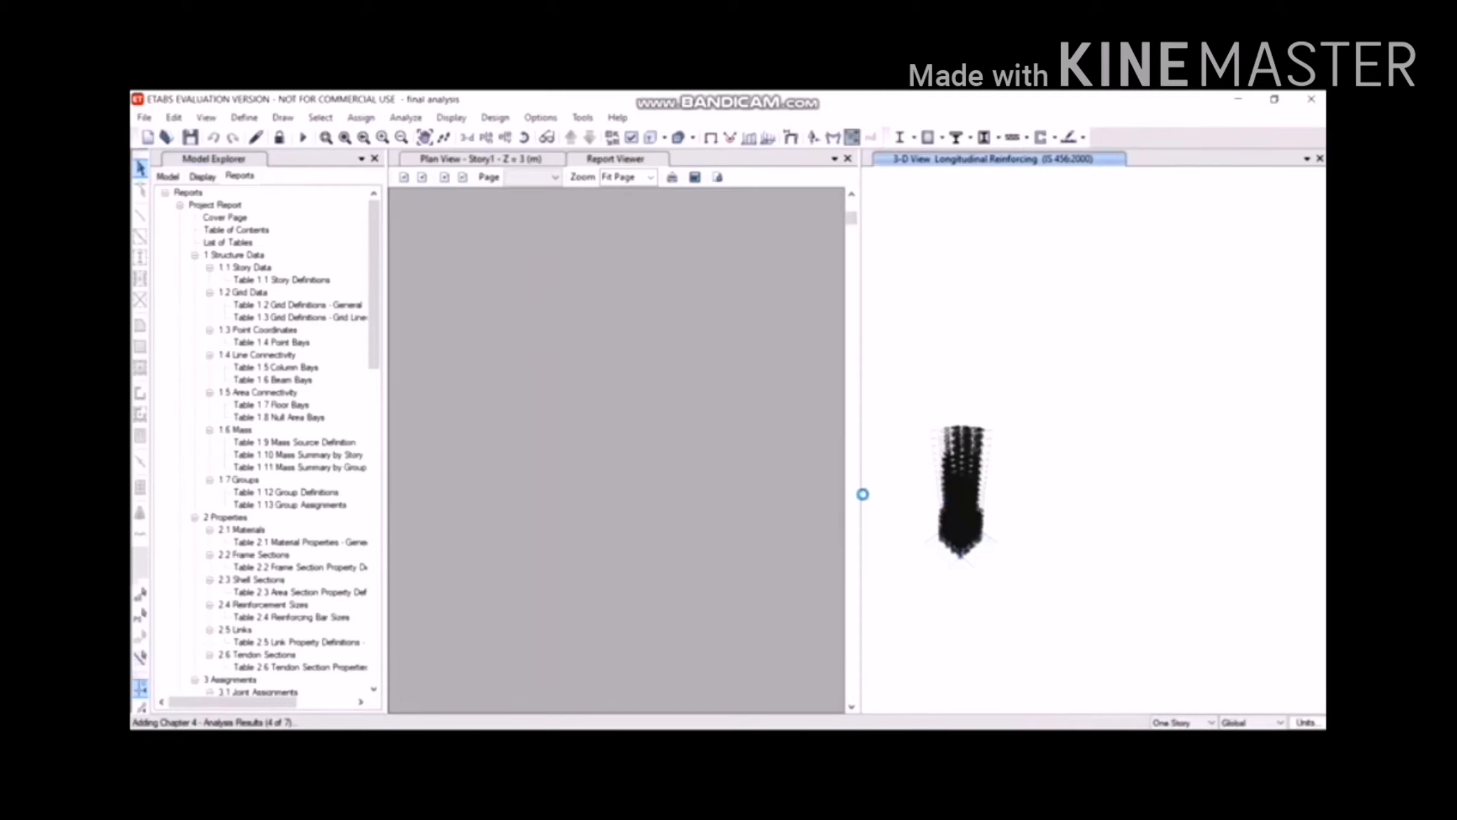